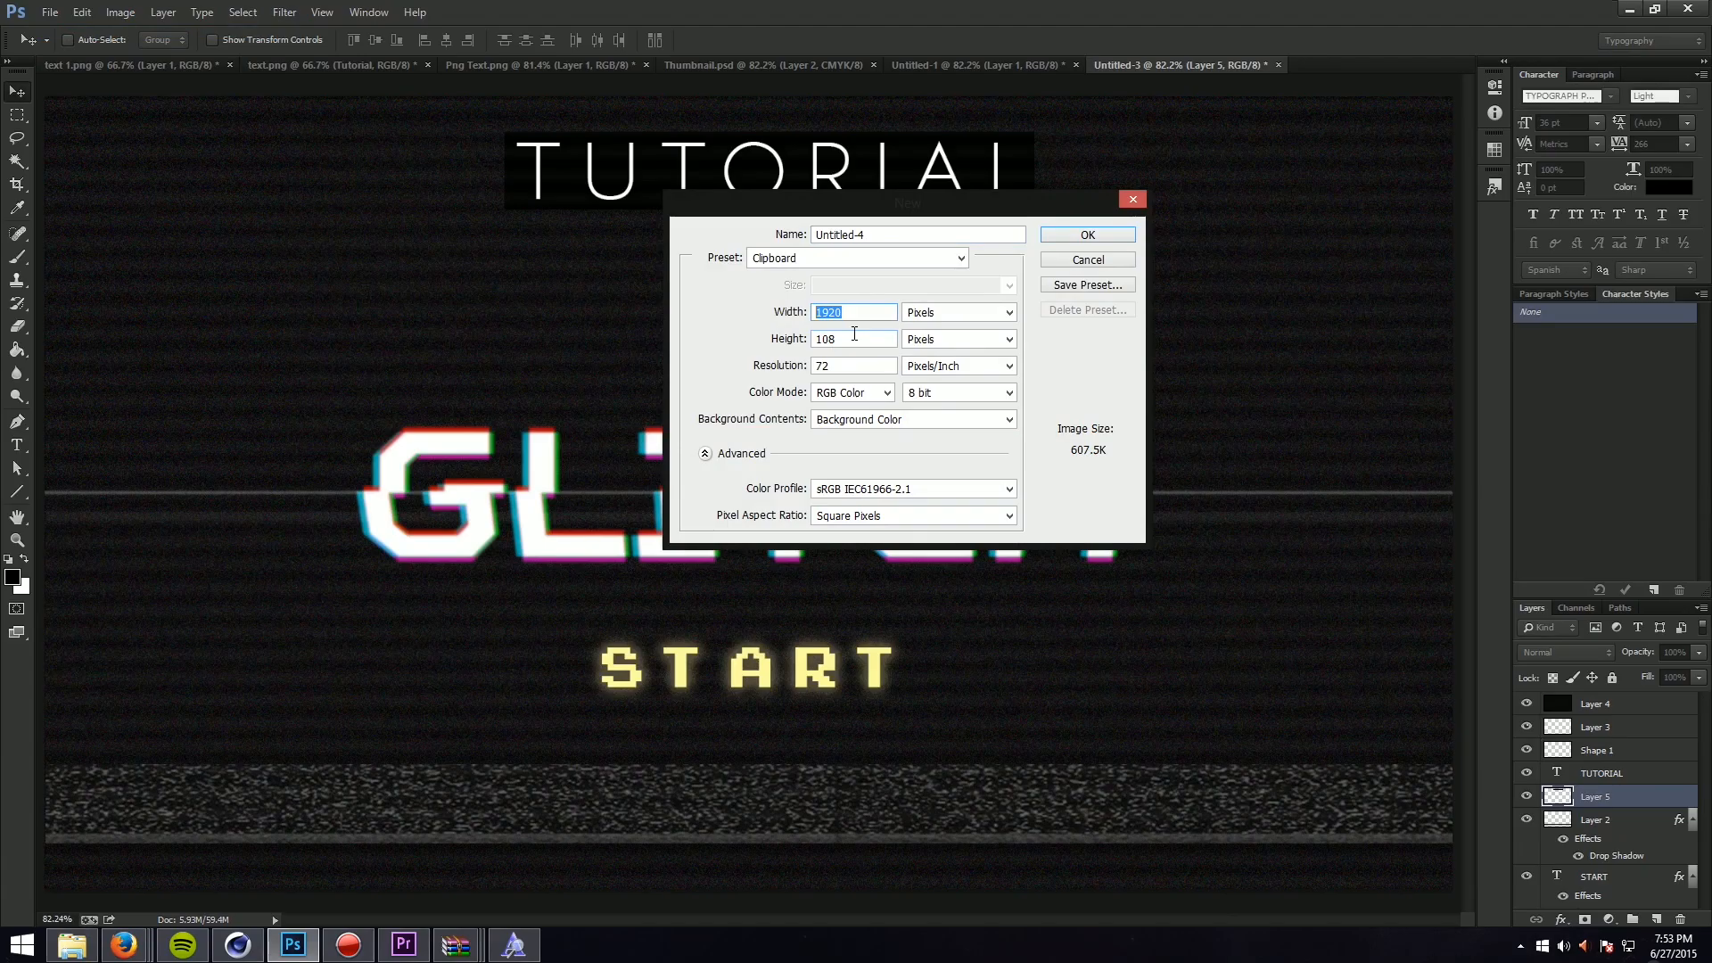
# Step: Create a new blank document measuring 1920 by 1080 pixels at 72 pixels per inch
pyautogui.press('Tab')
pyautogui.write('1')
pyautogui.press('Return')
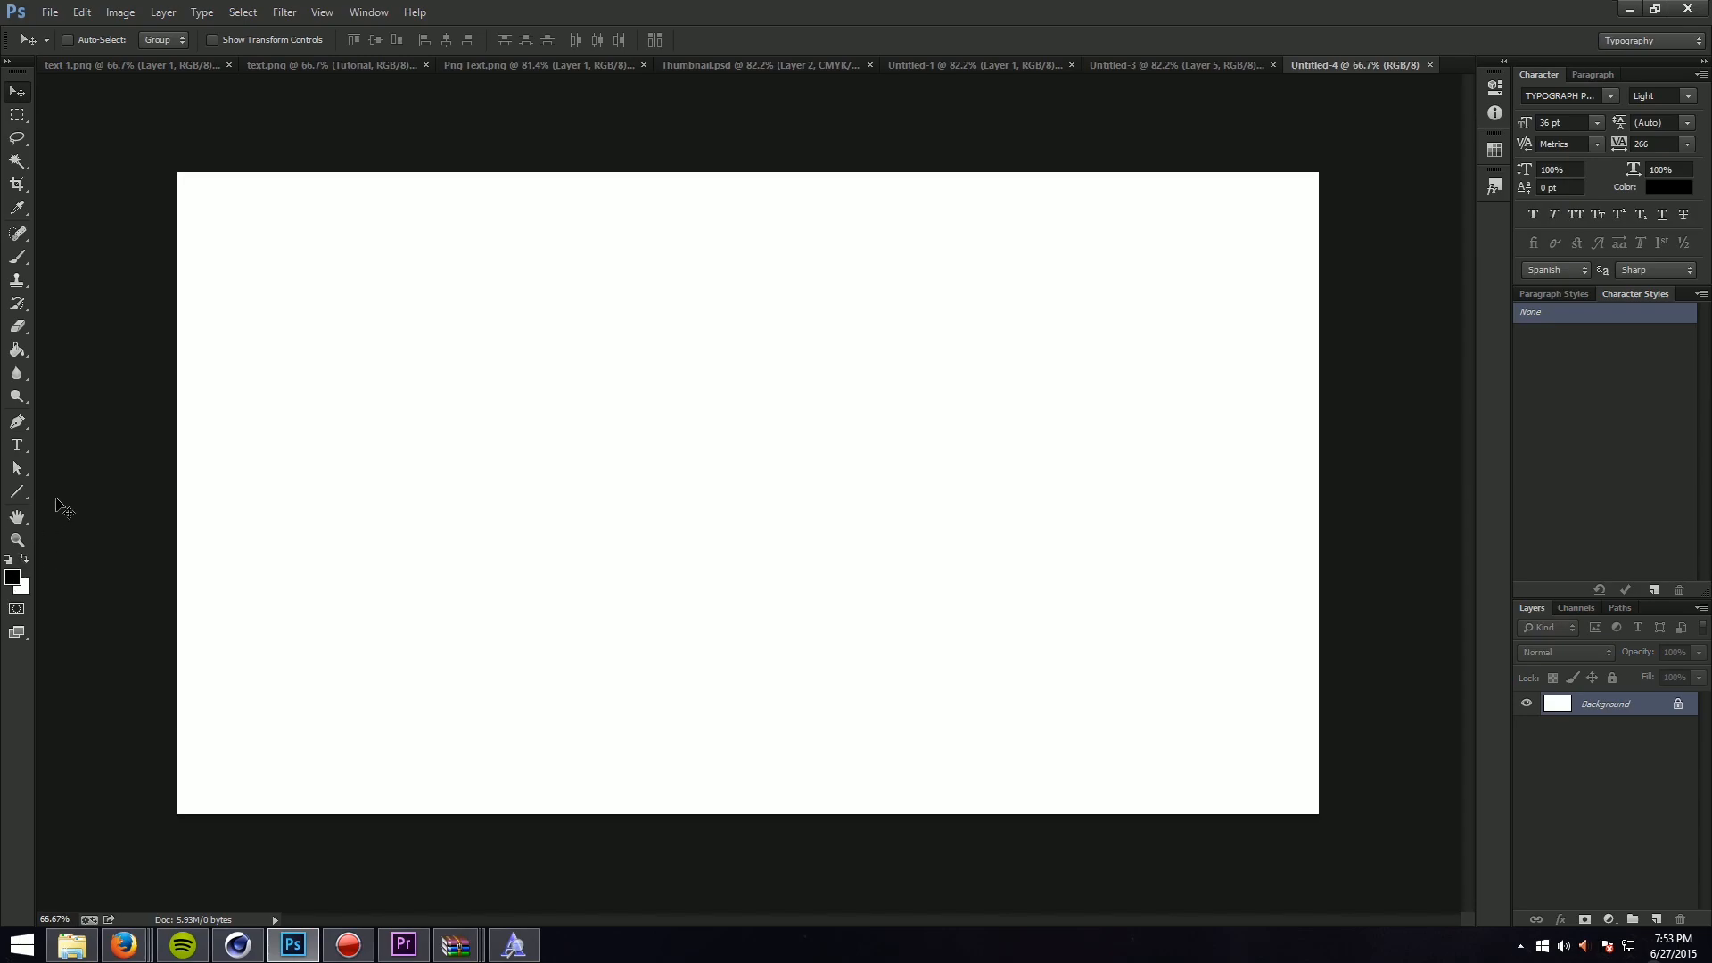
# Step: Fill the background with the dark grey #080808 using the Paint Bucket
pyautogui.click(13, 577)
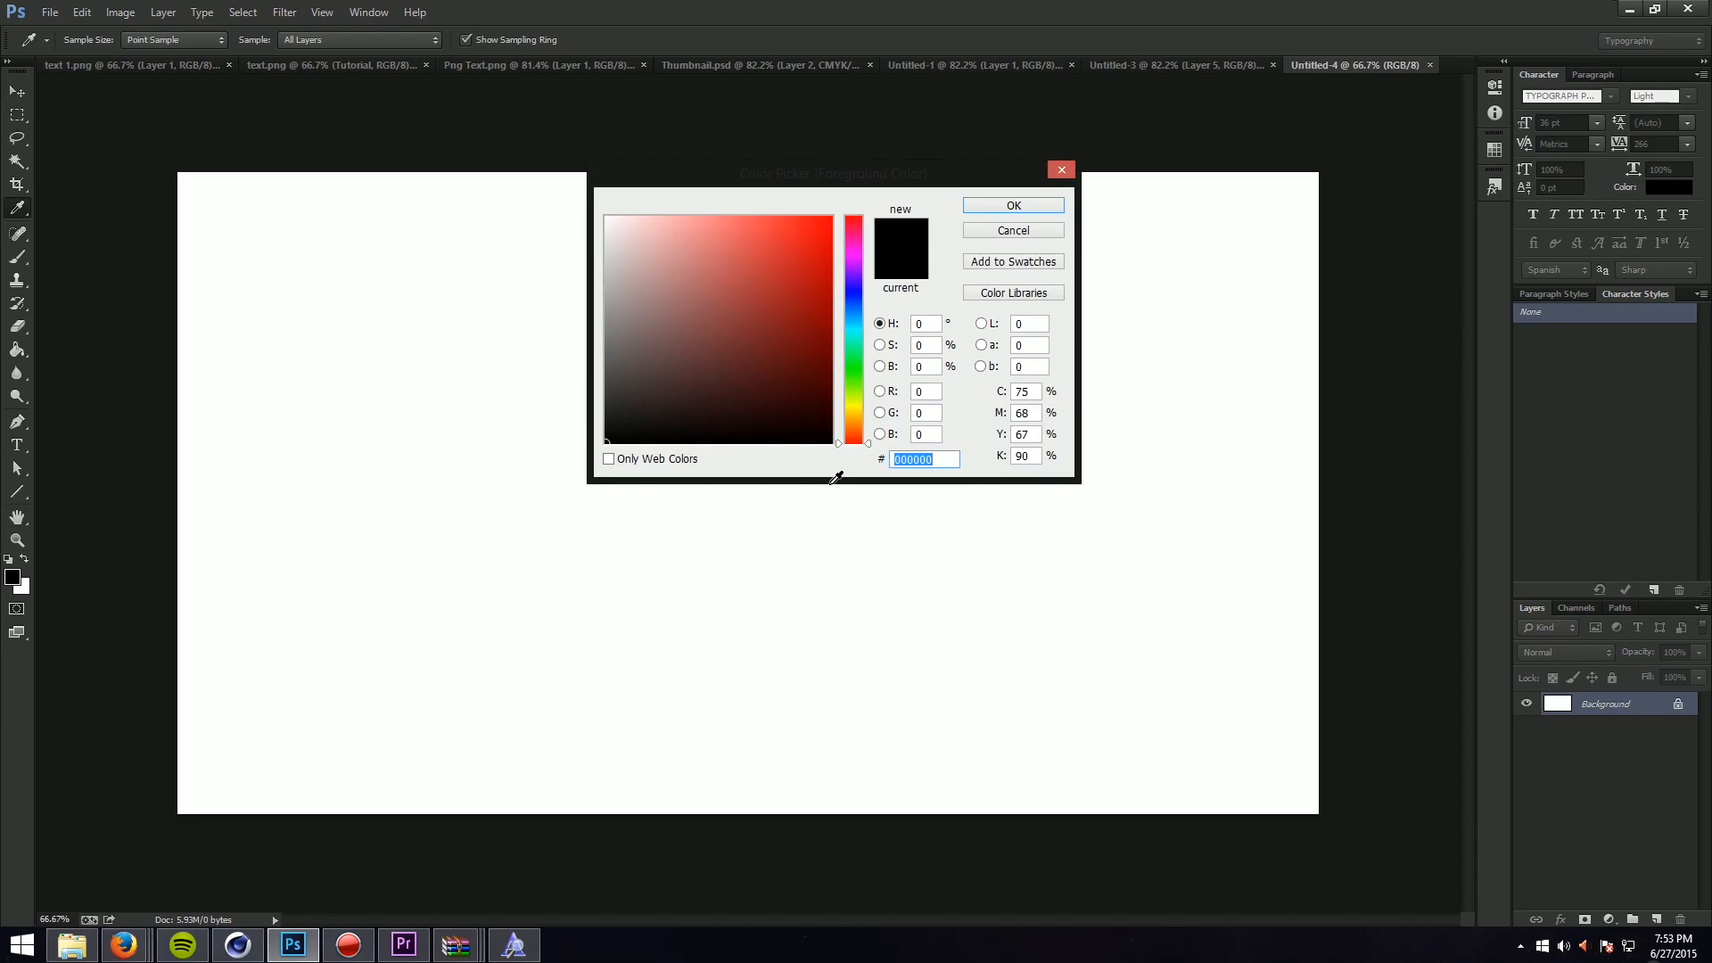
pyautogui.write('080808')
pyautogui.press('Return')
pyautogui.press('g')
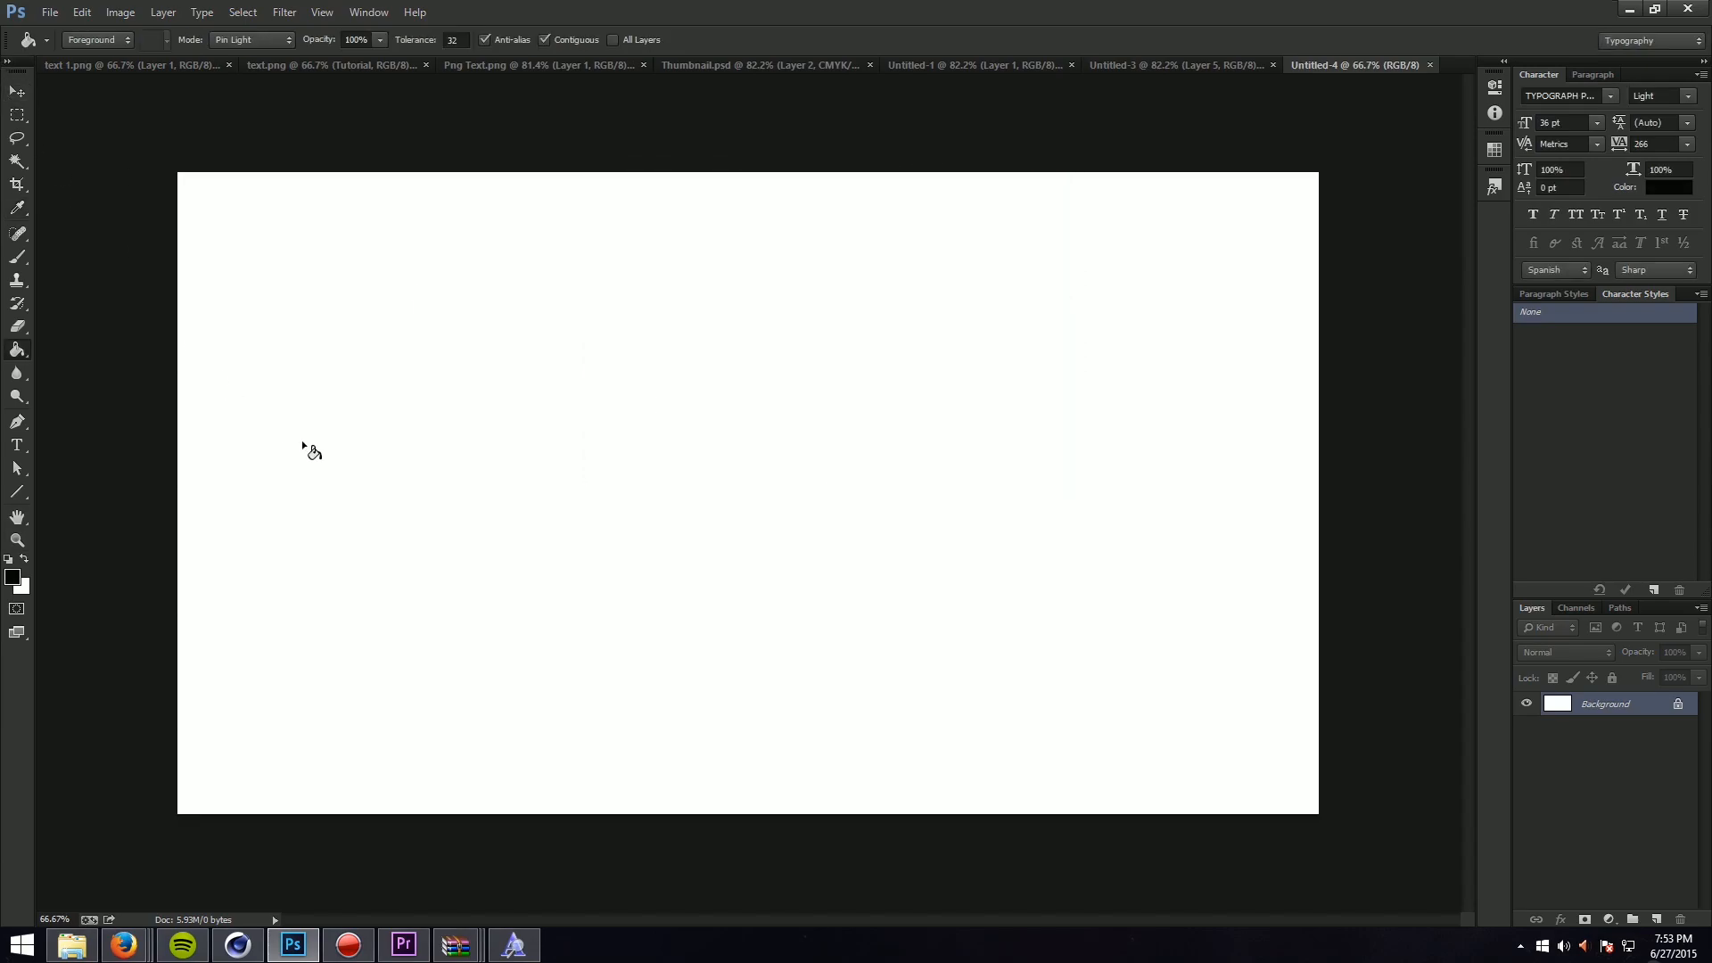
pyautogui.click(597, 502)
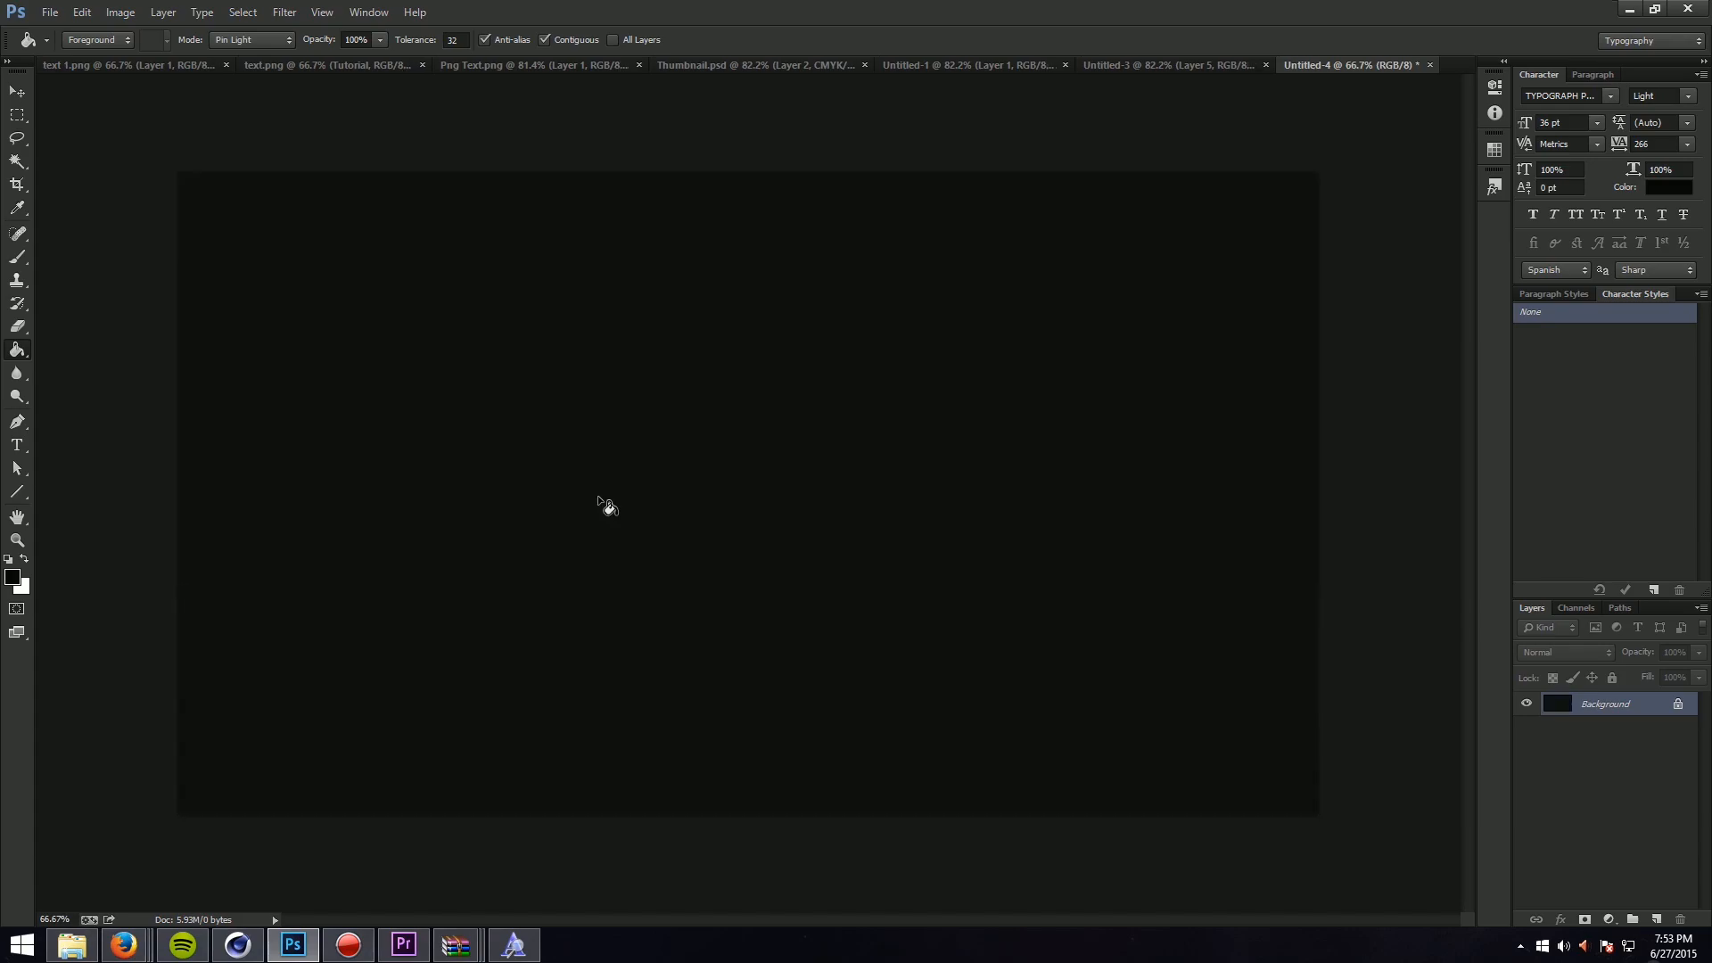
# Step: Pick a darker near-black foreground colour and refill the background with it
pyautogui.click(14, 578)
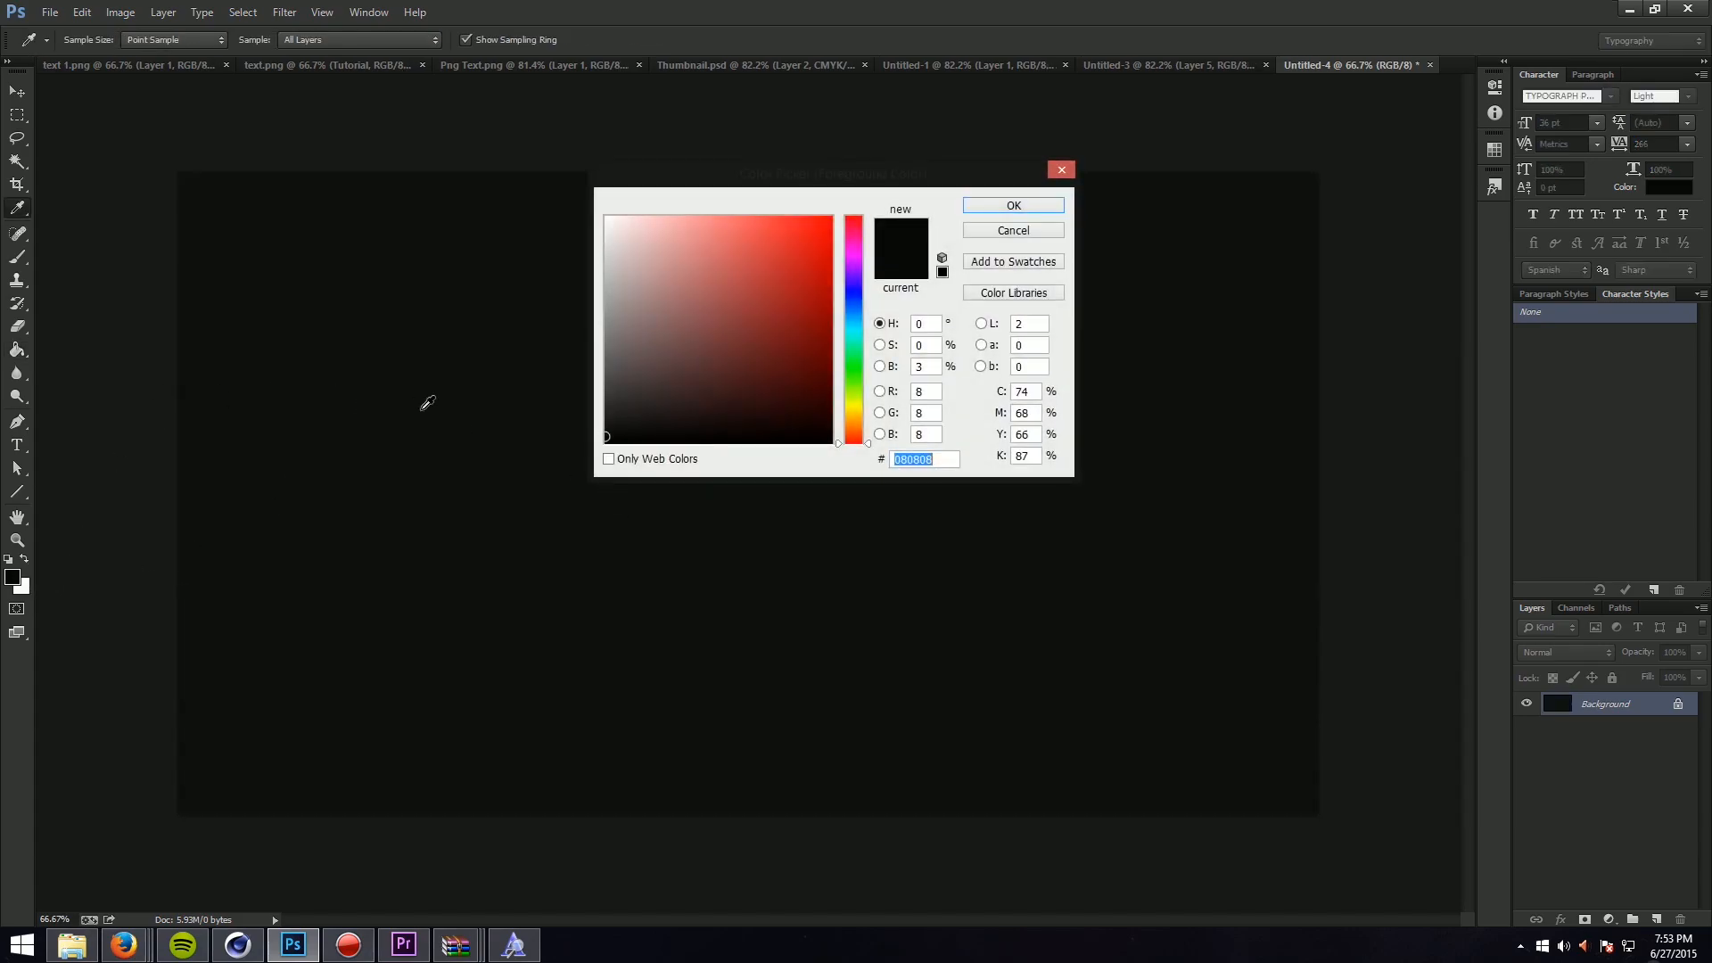
pyautogui.write('808080')
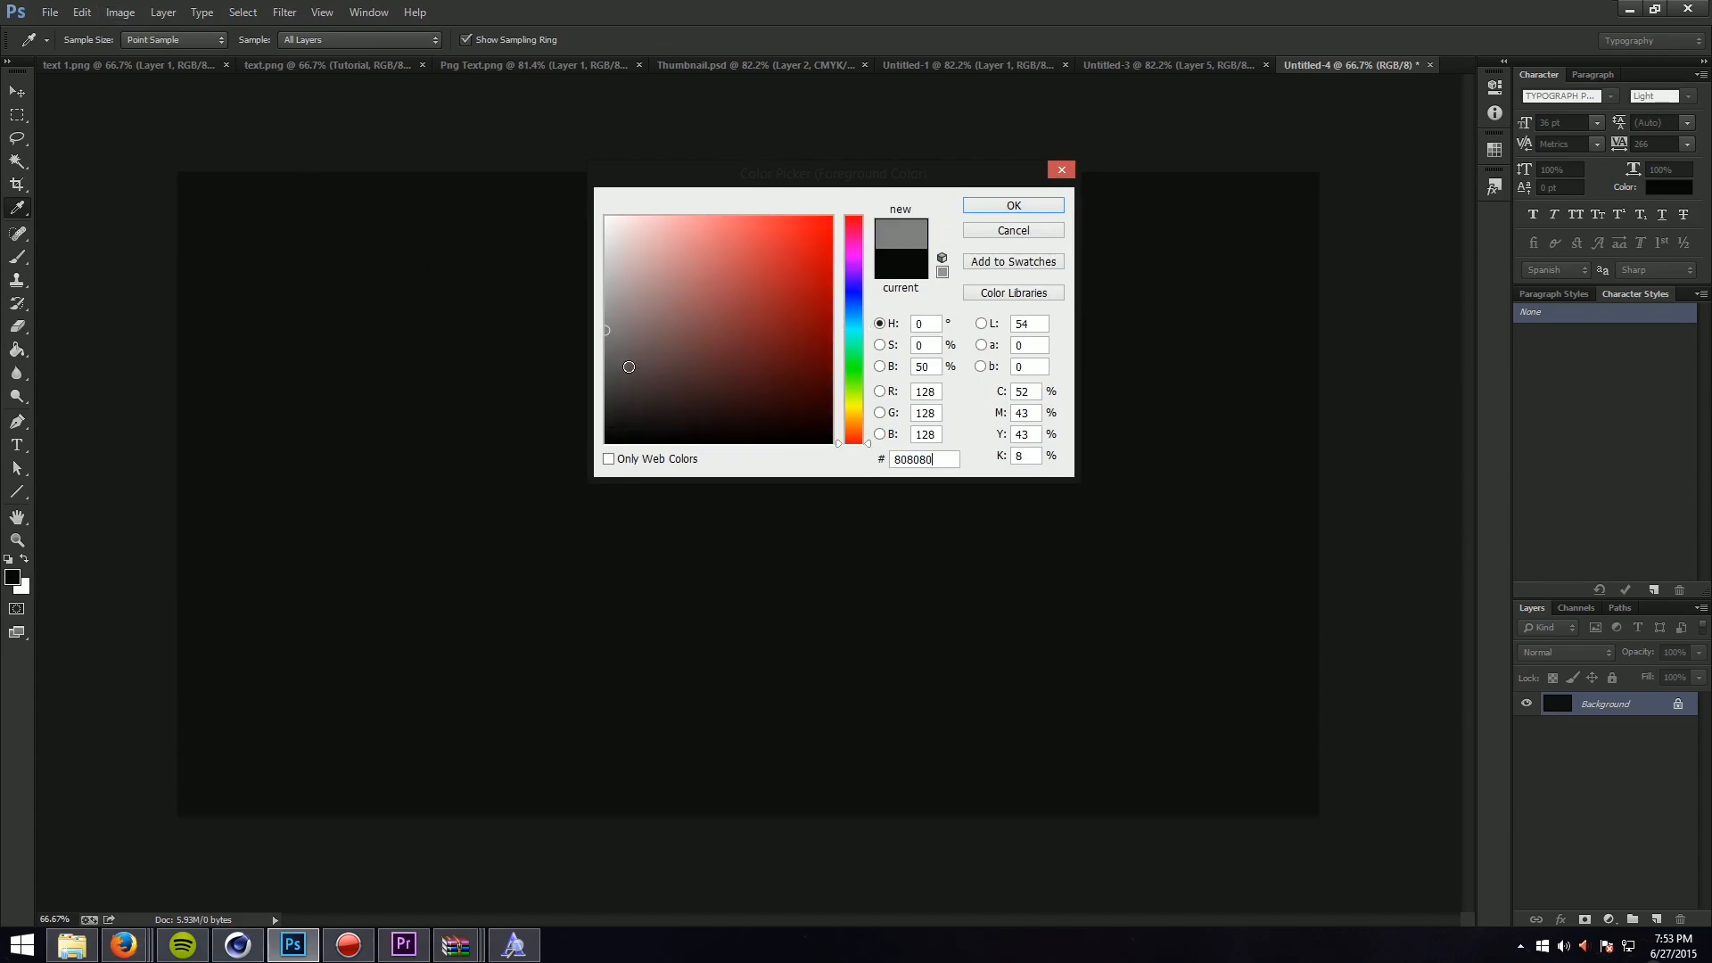
pyautogui.moveTo(627, 367); pyautogui.dragTo(545, 466)
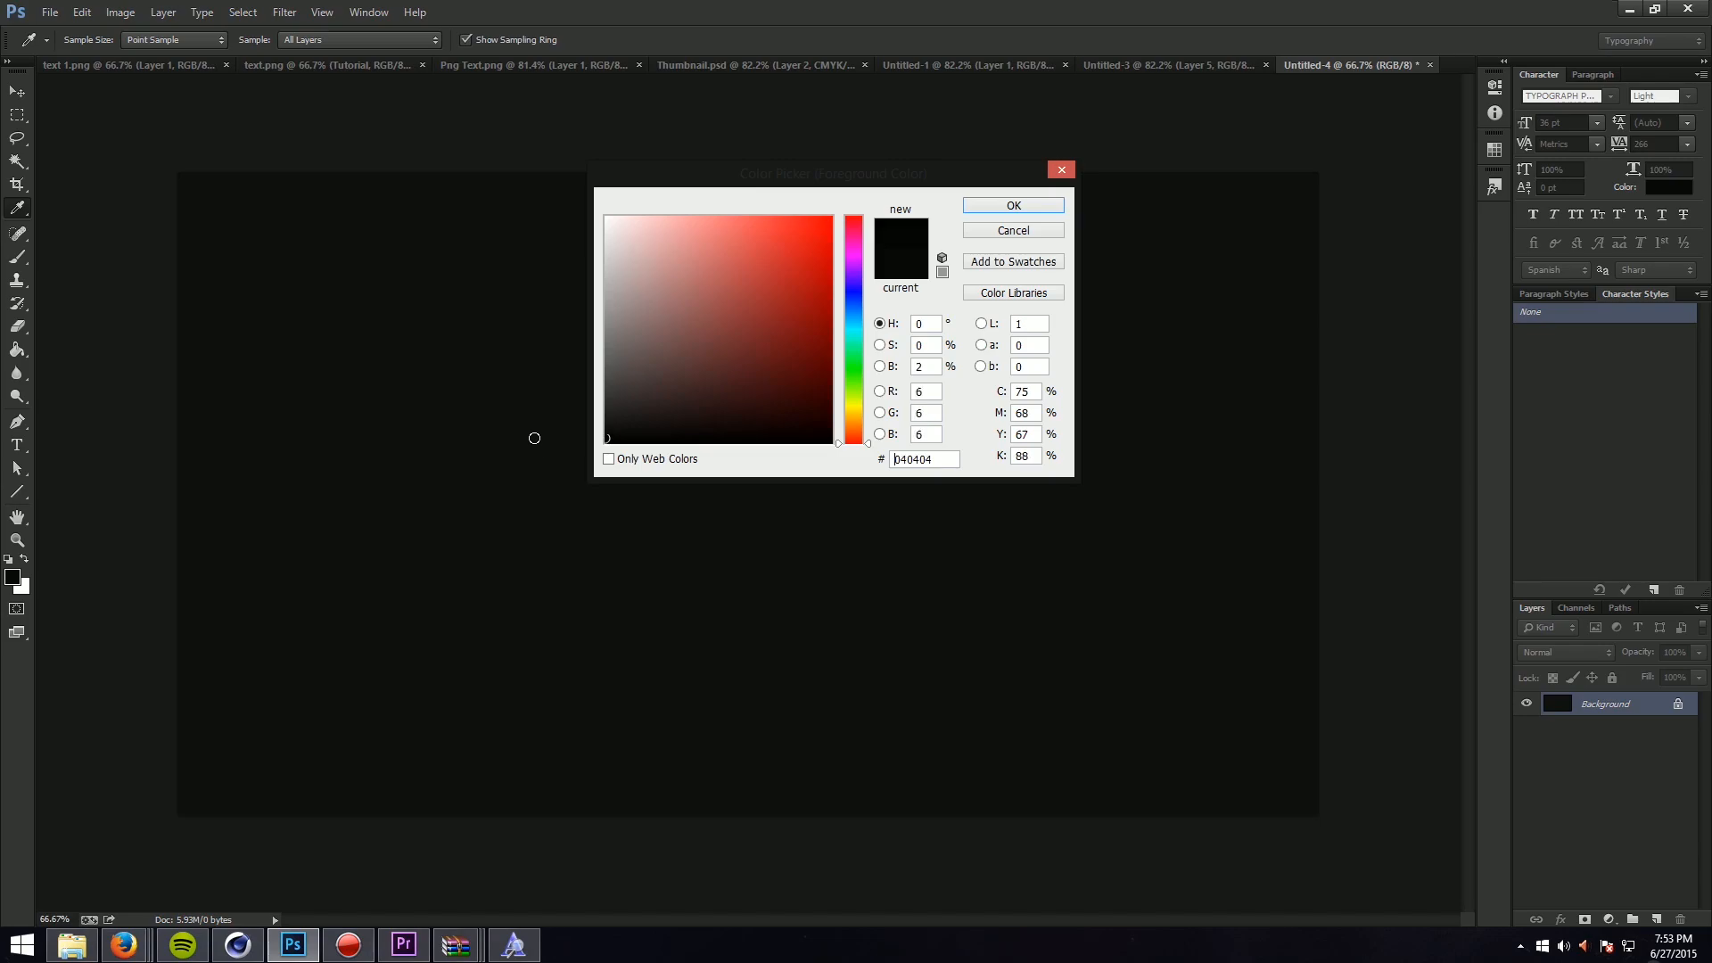
pyautogui.press('Return')
pyautogui.press('g')
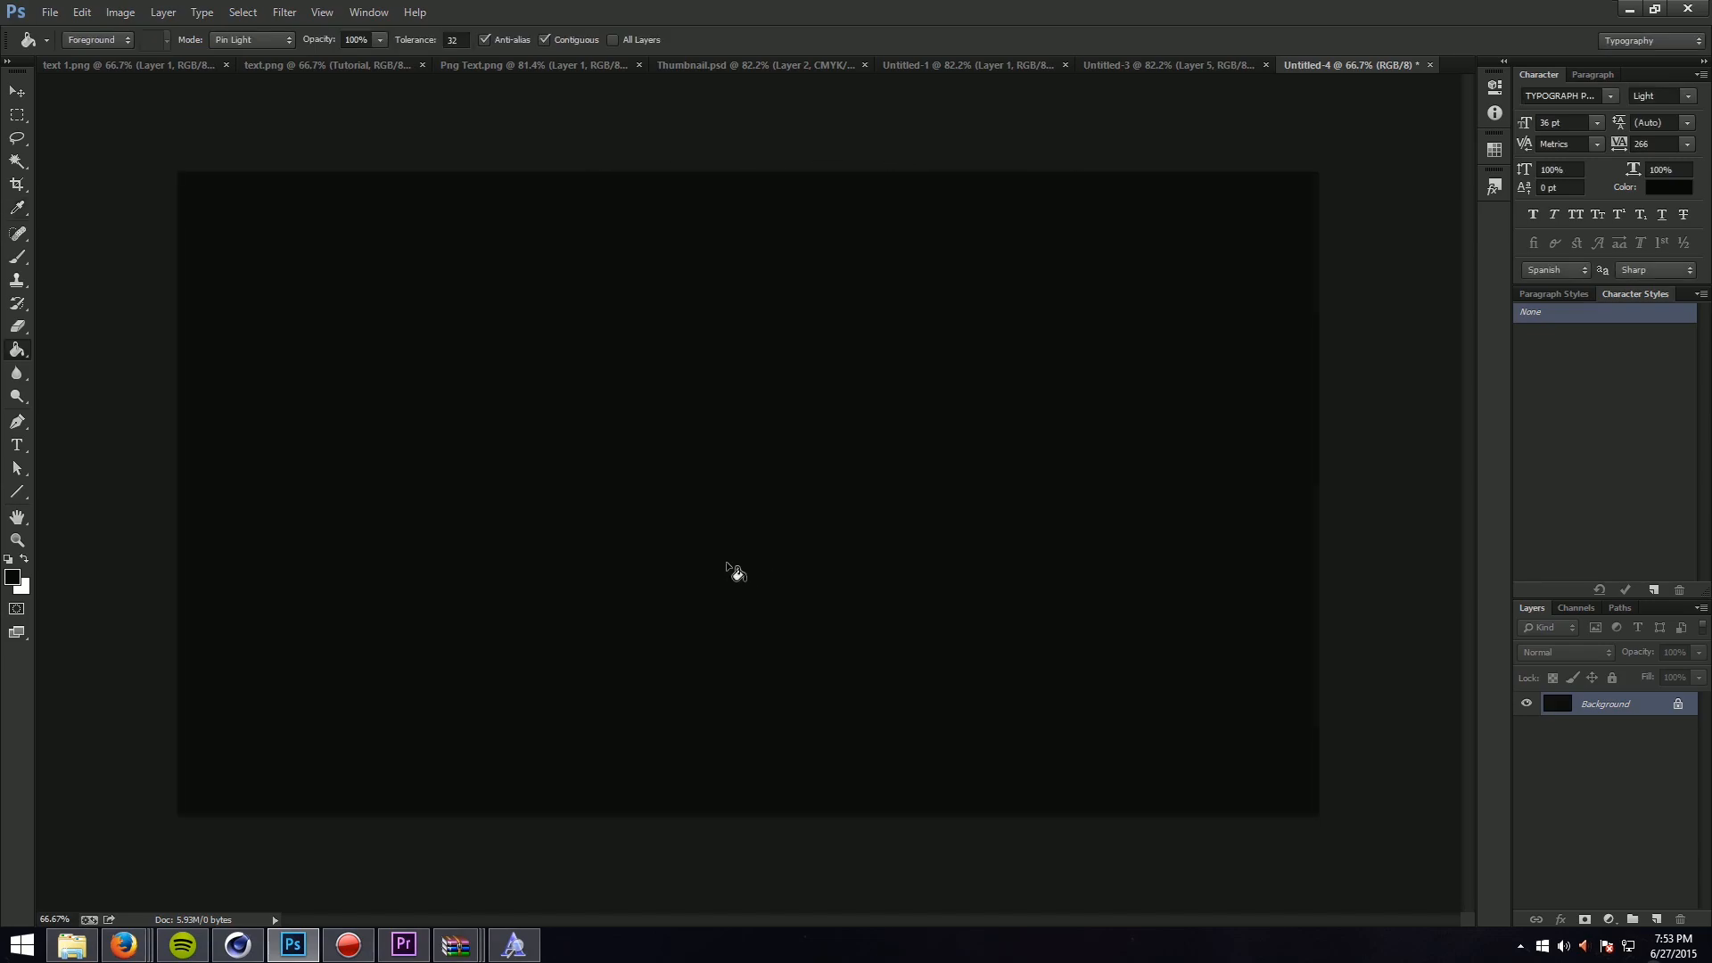
# Step: Set the foreground colour to #030303 and refill the background with it
pyautogui.click(13, 578)
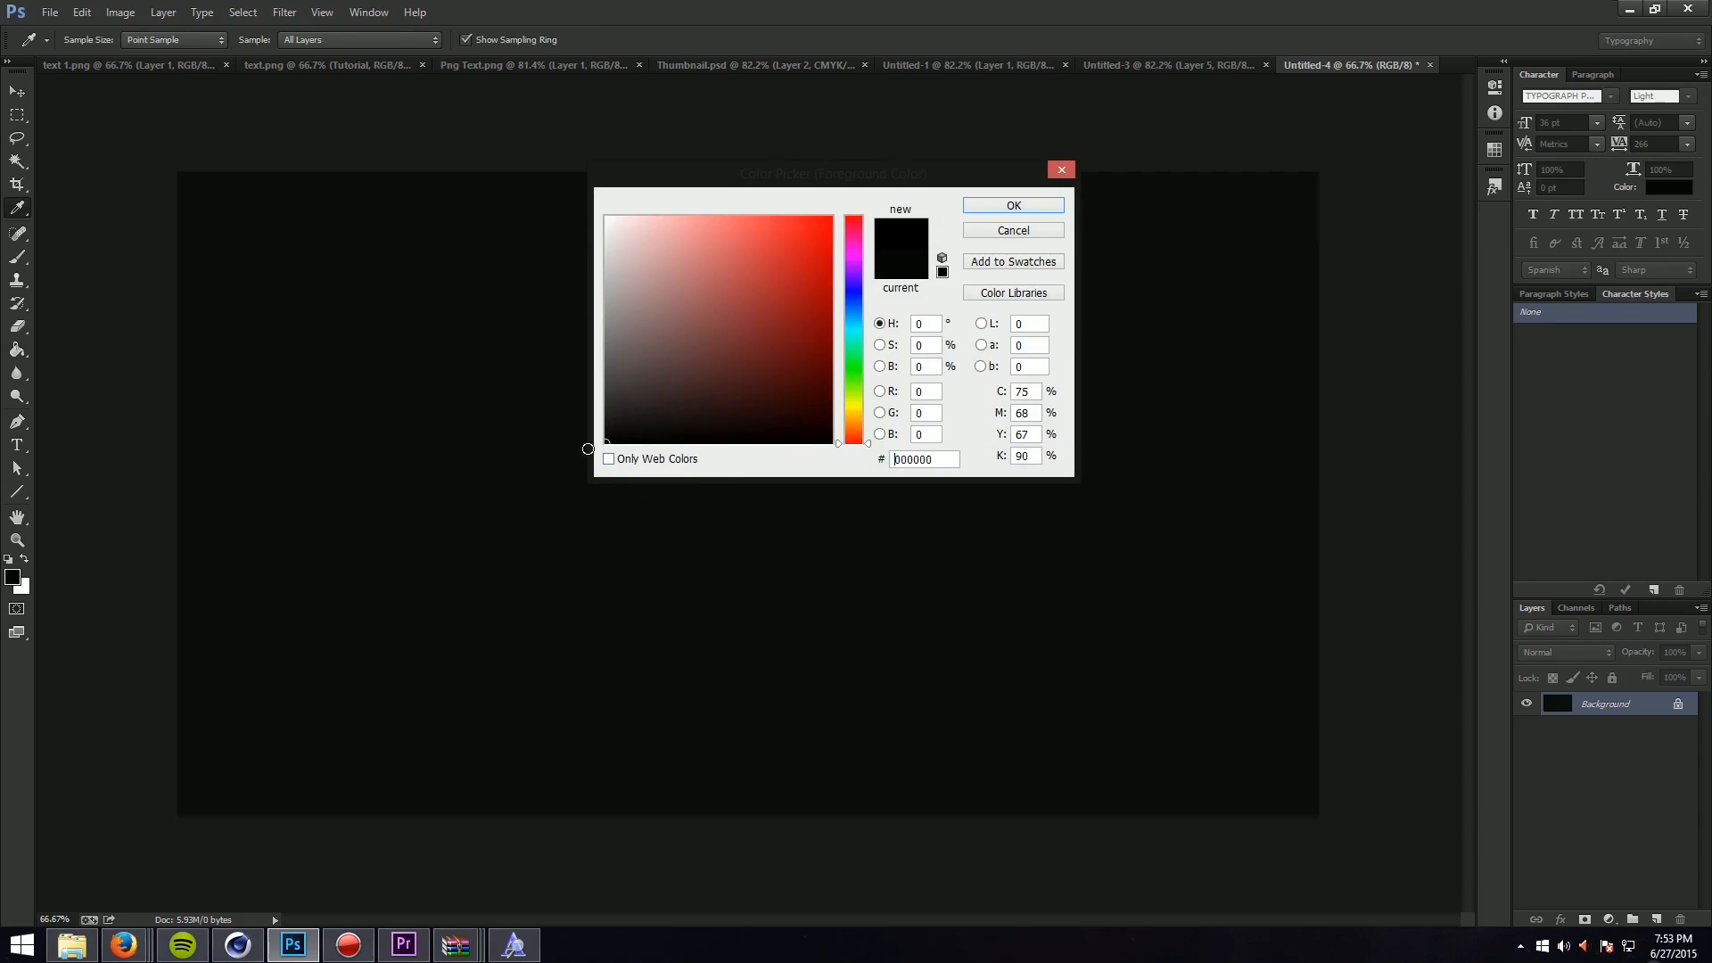
pyautogui.moveTo(586, 442); pyautogui.dragTo(584, 440)
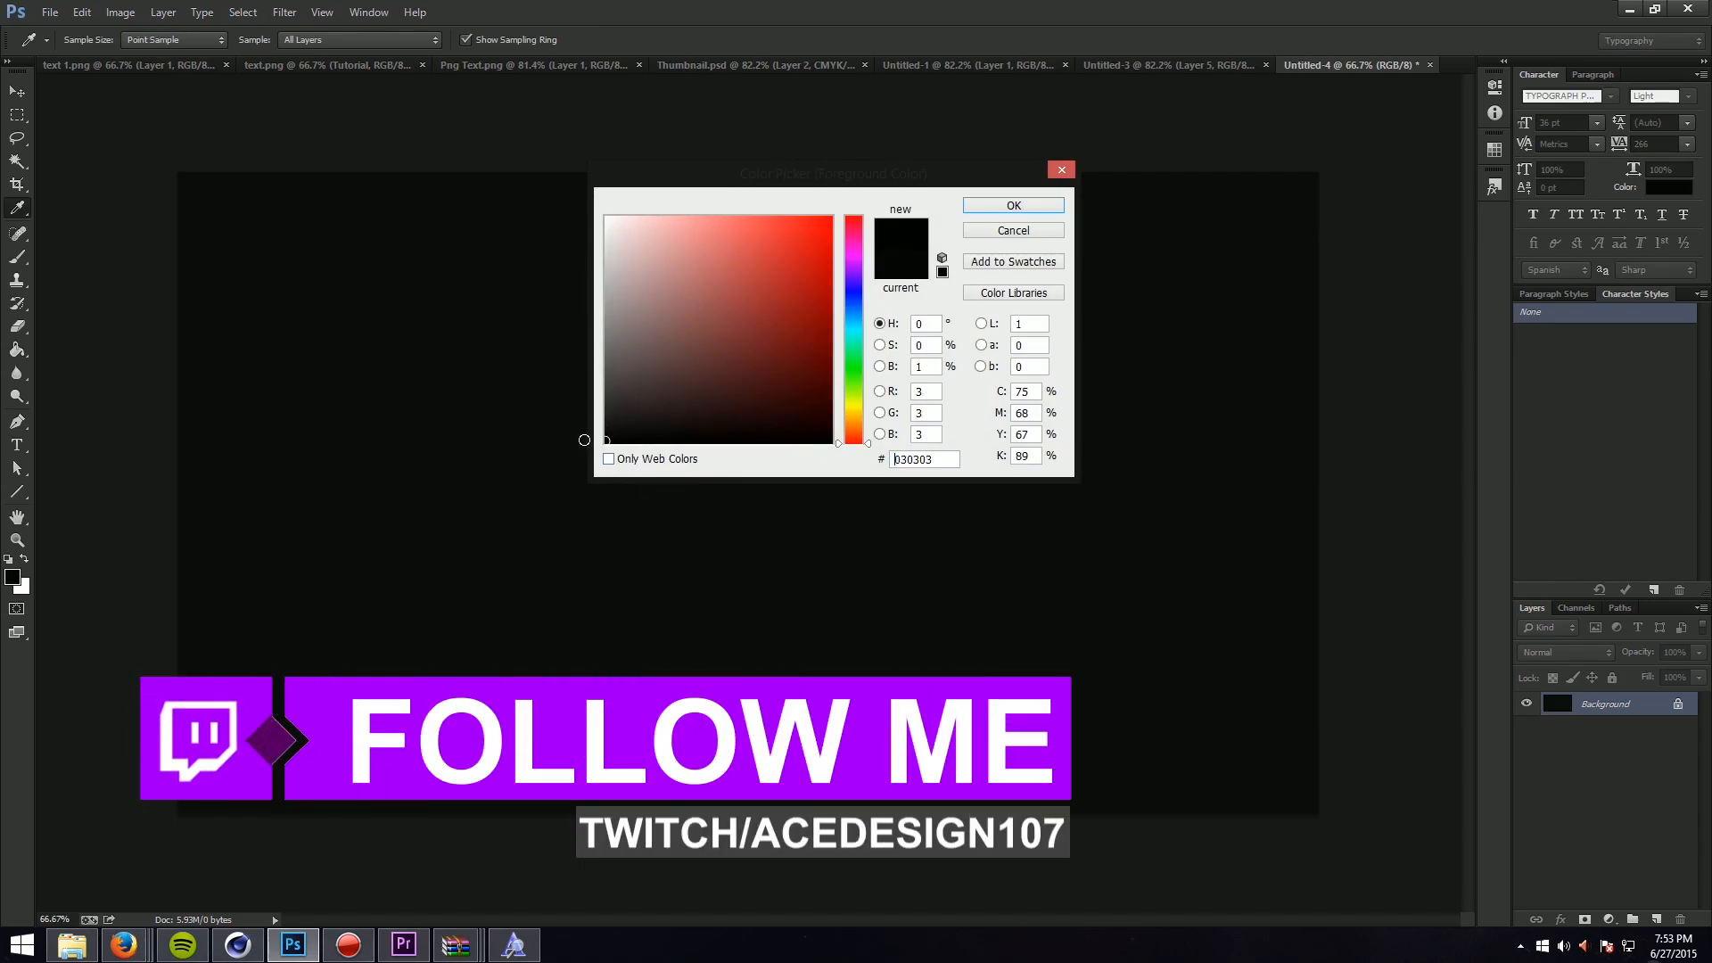
pyautogui.press('Return')
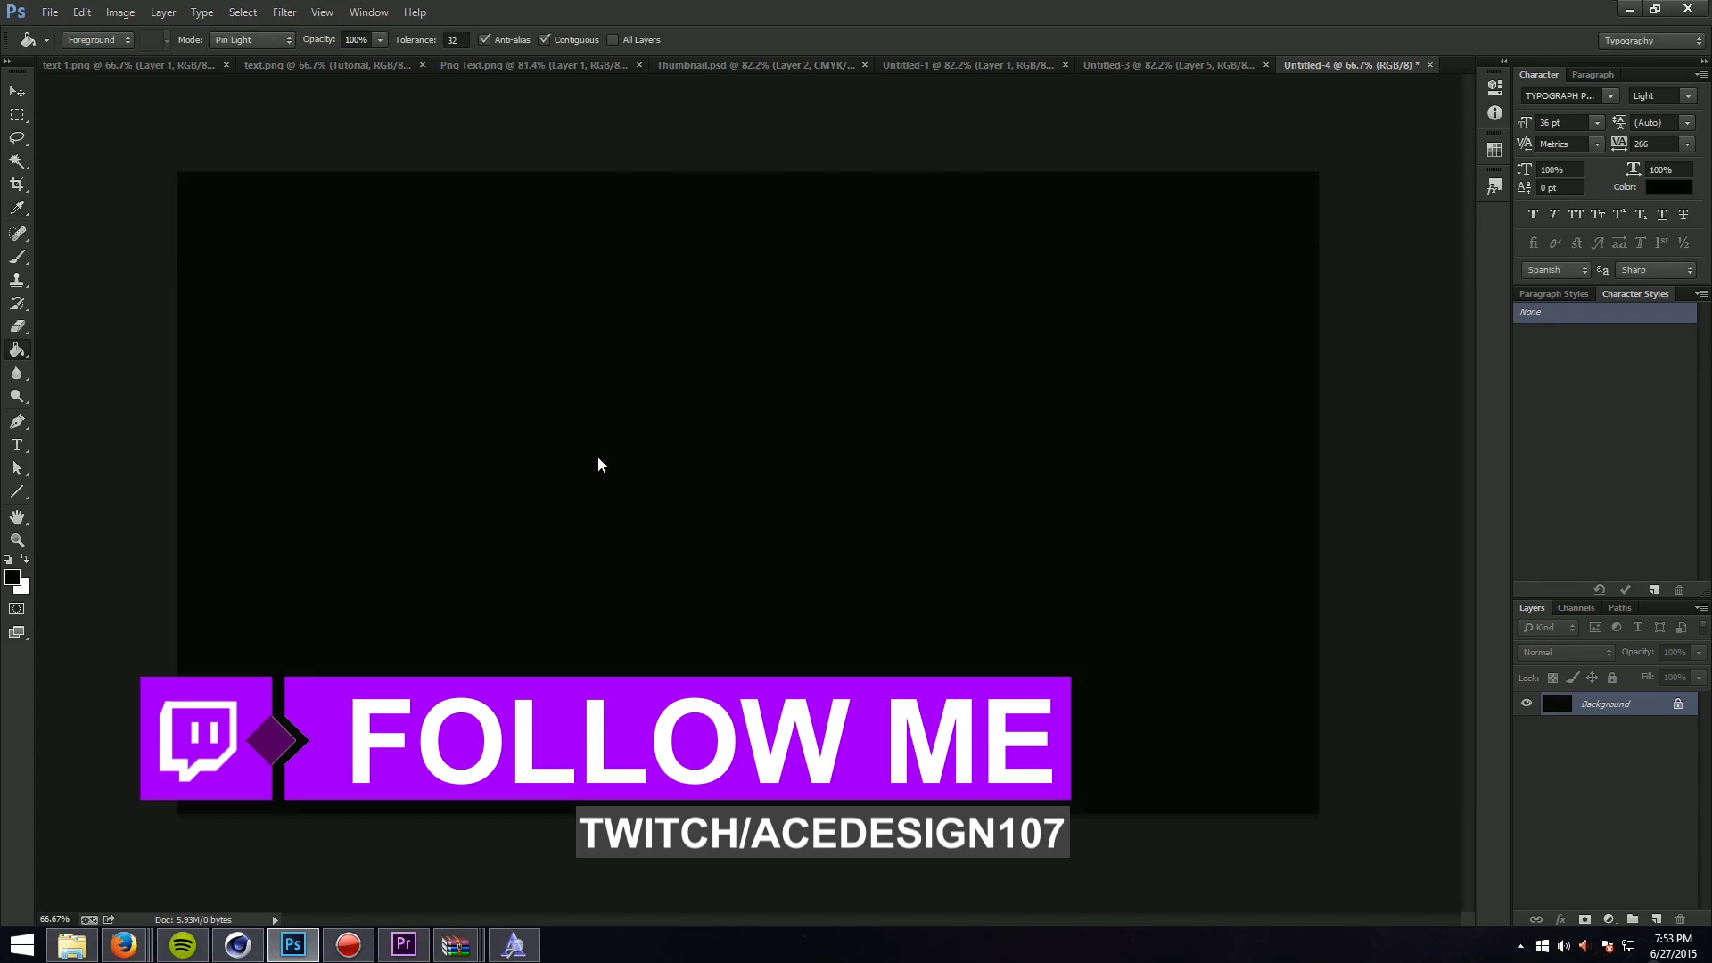
# Step: Set the Type tool's font to Squares Bold
pyautogui.click(17, 445)
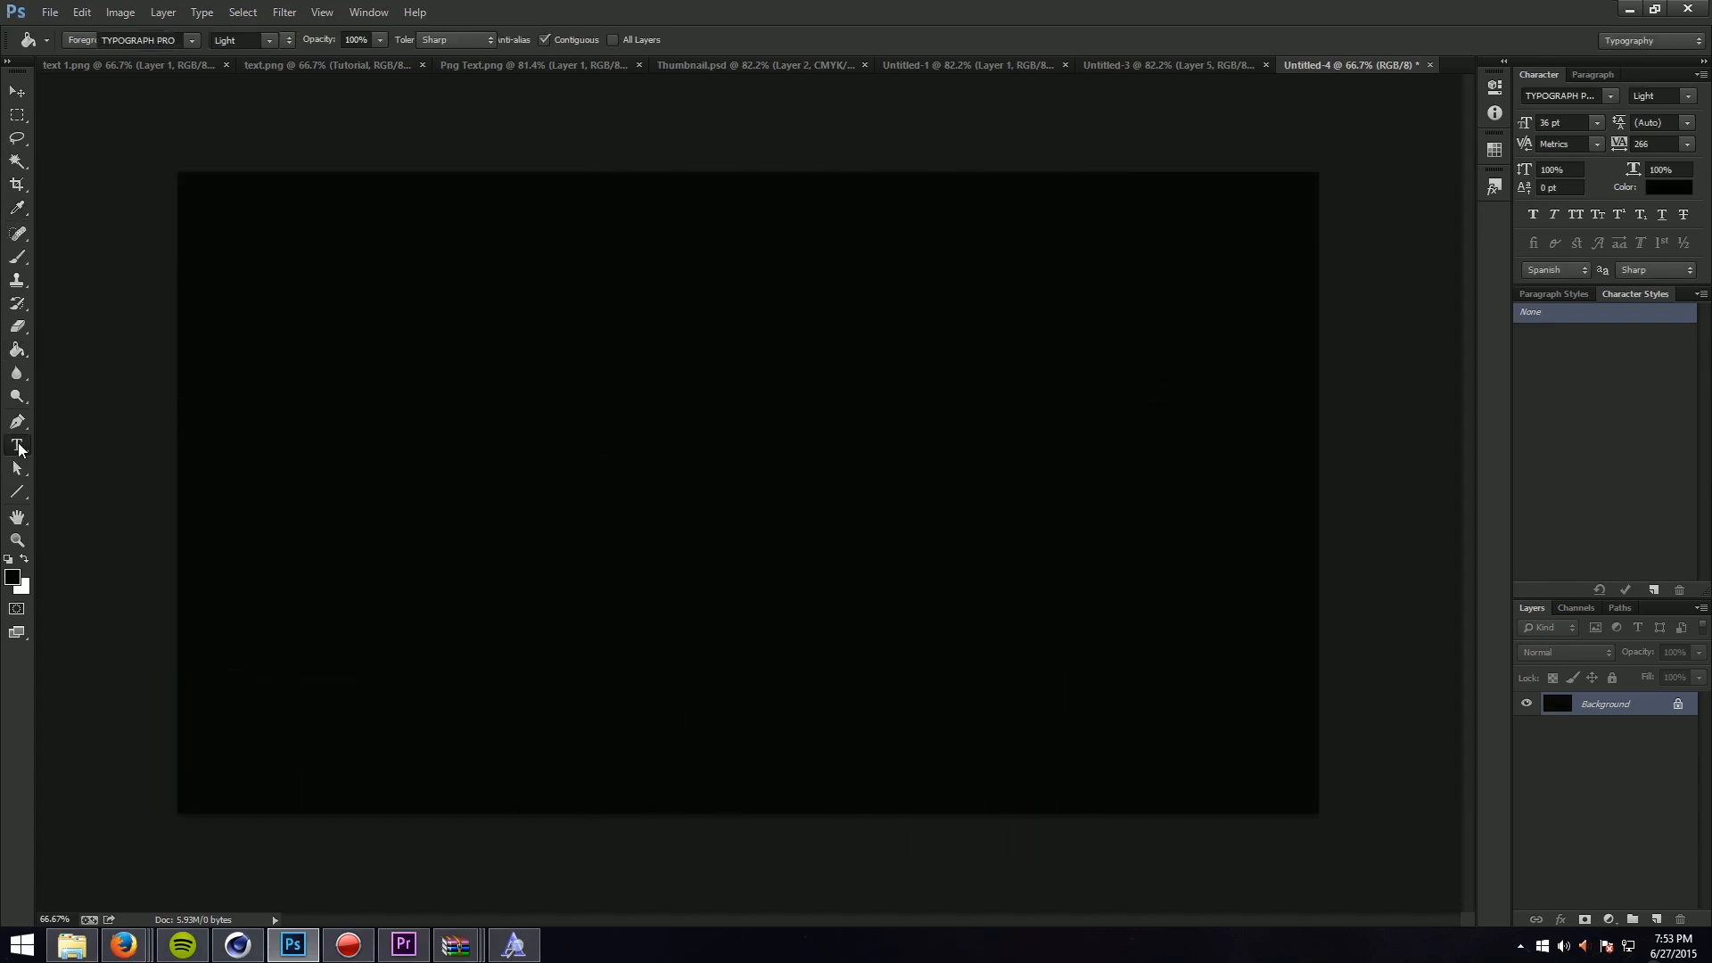
pyautogui.click(175, 41)
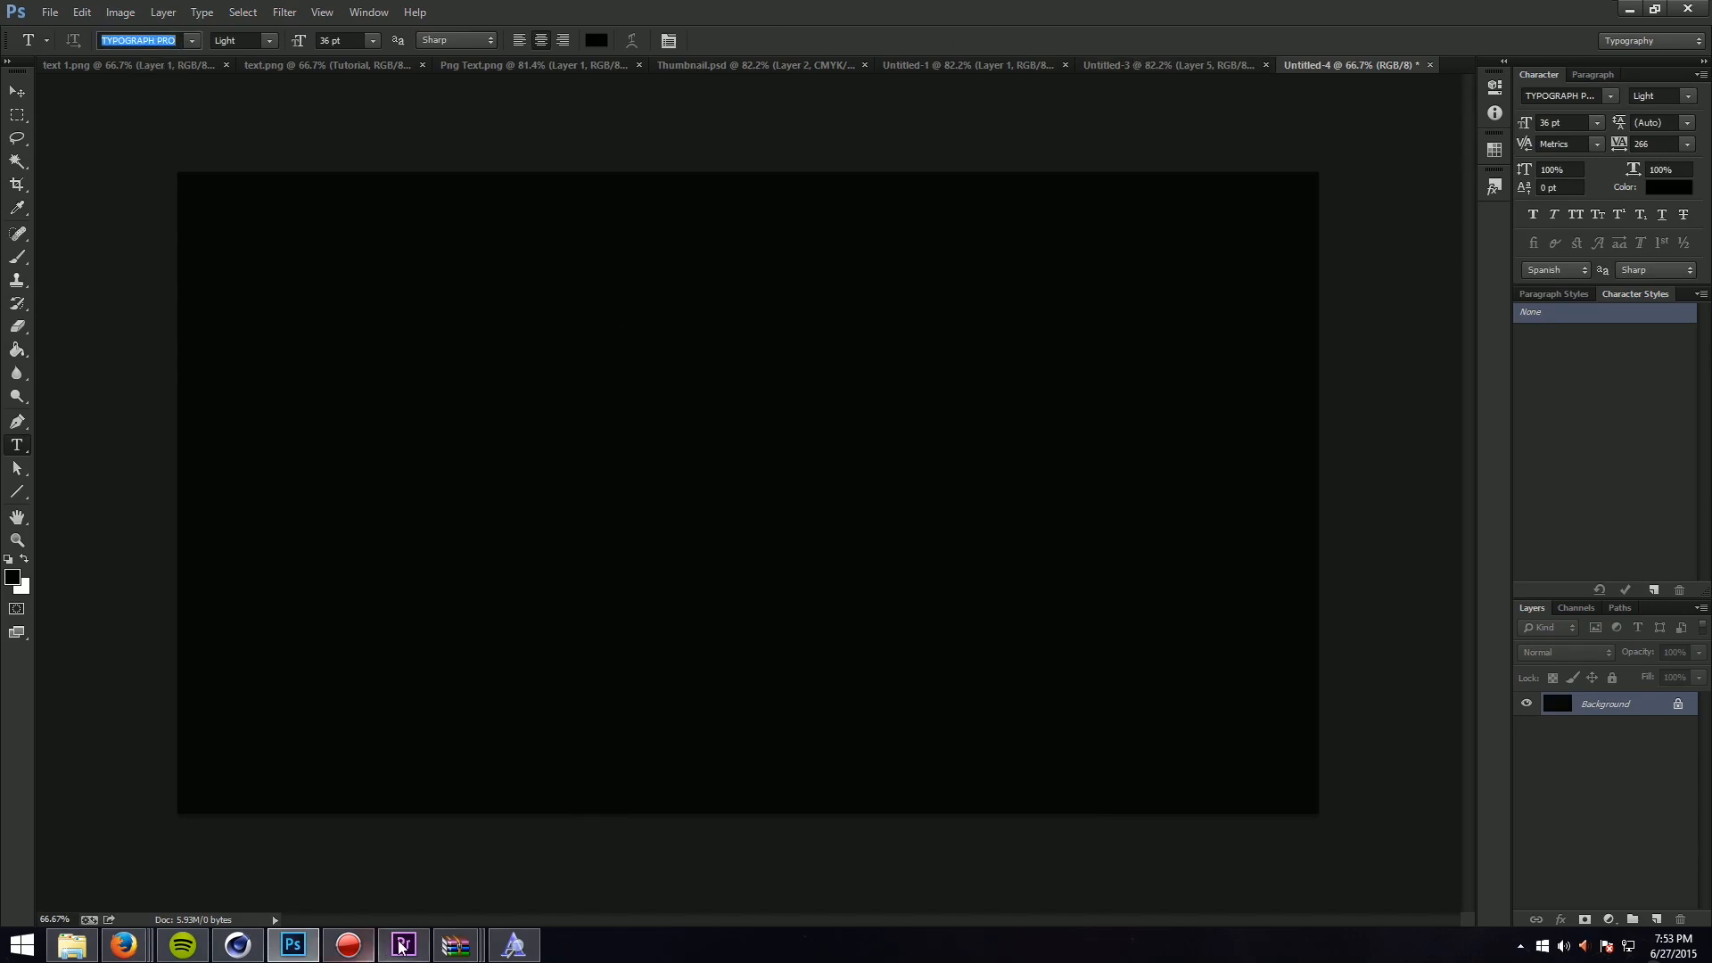
pyautogui.moveTo(456, 946)
pyautogui.moveTo(538, 860)
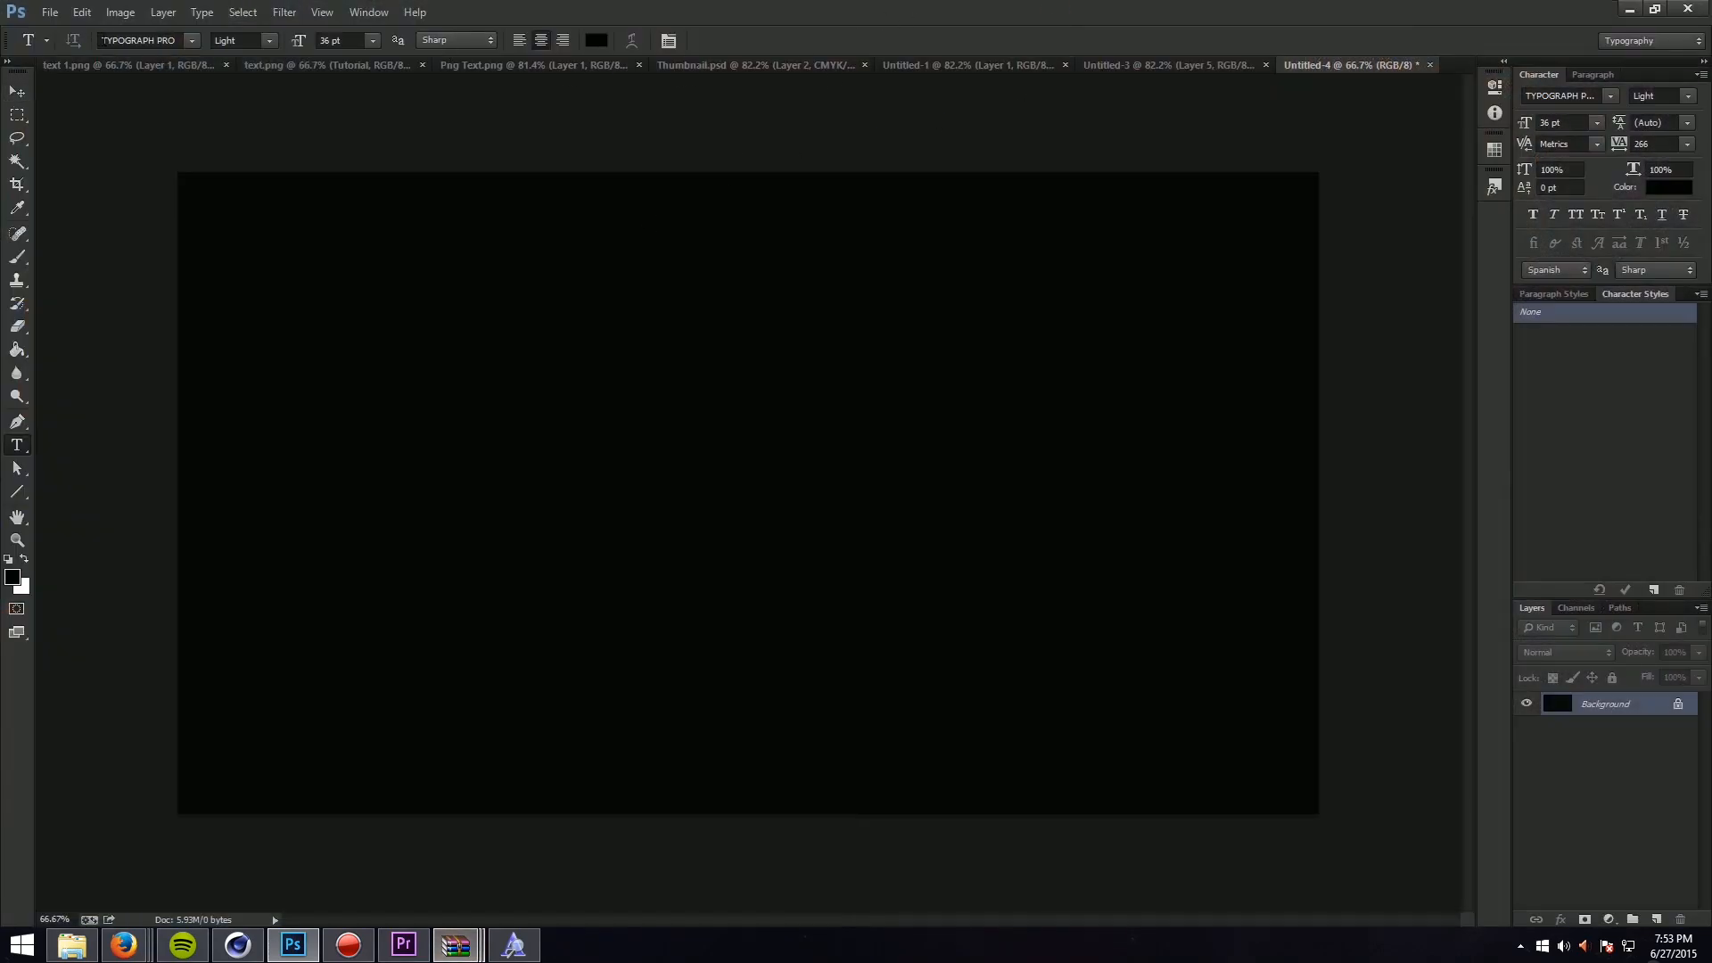
pyautogui.write('sq')
pyautogui.press('Return')
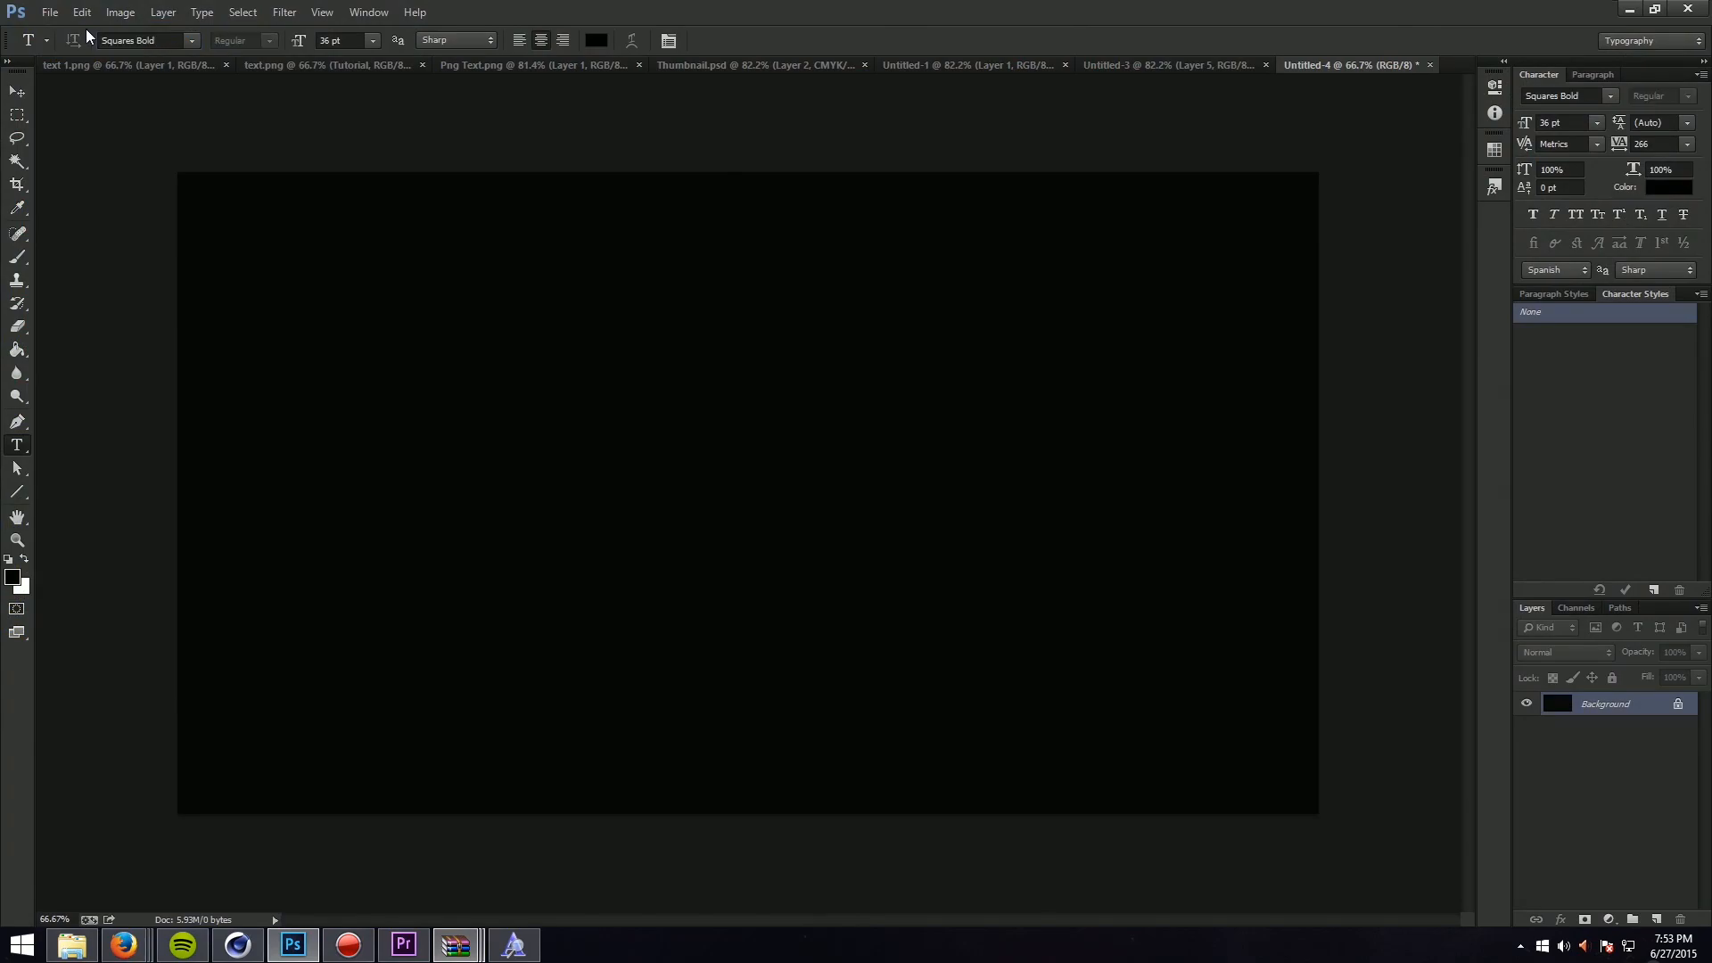
# Step: Set the text colour to white (#ffffff) and add the text "GLITCH" on the canvas
pyautogui.click(596, 40)
pyautogui.write('ffffff')
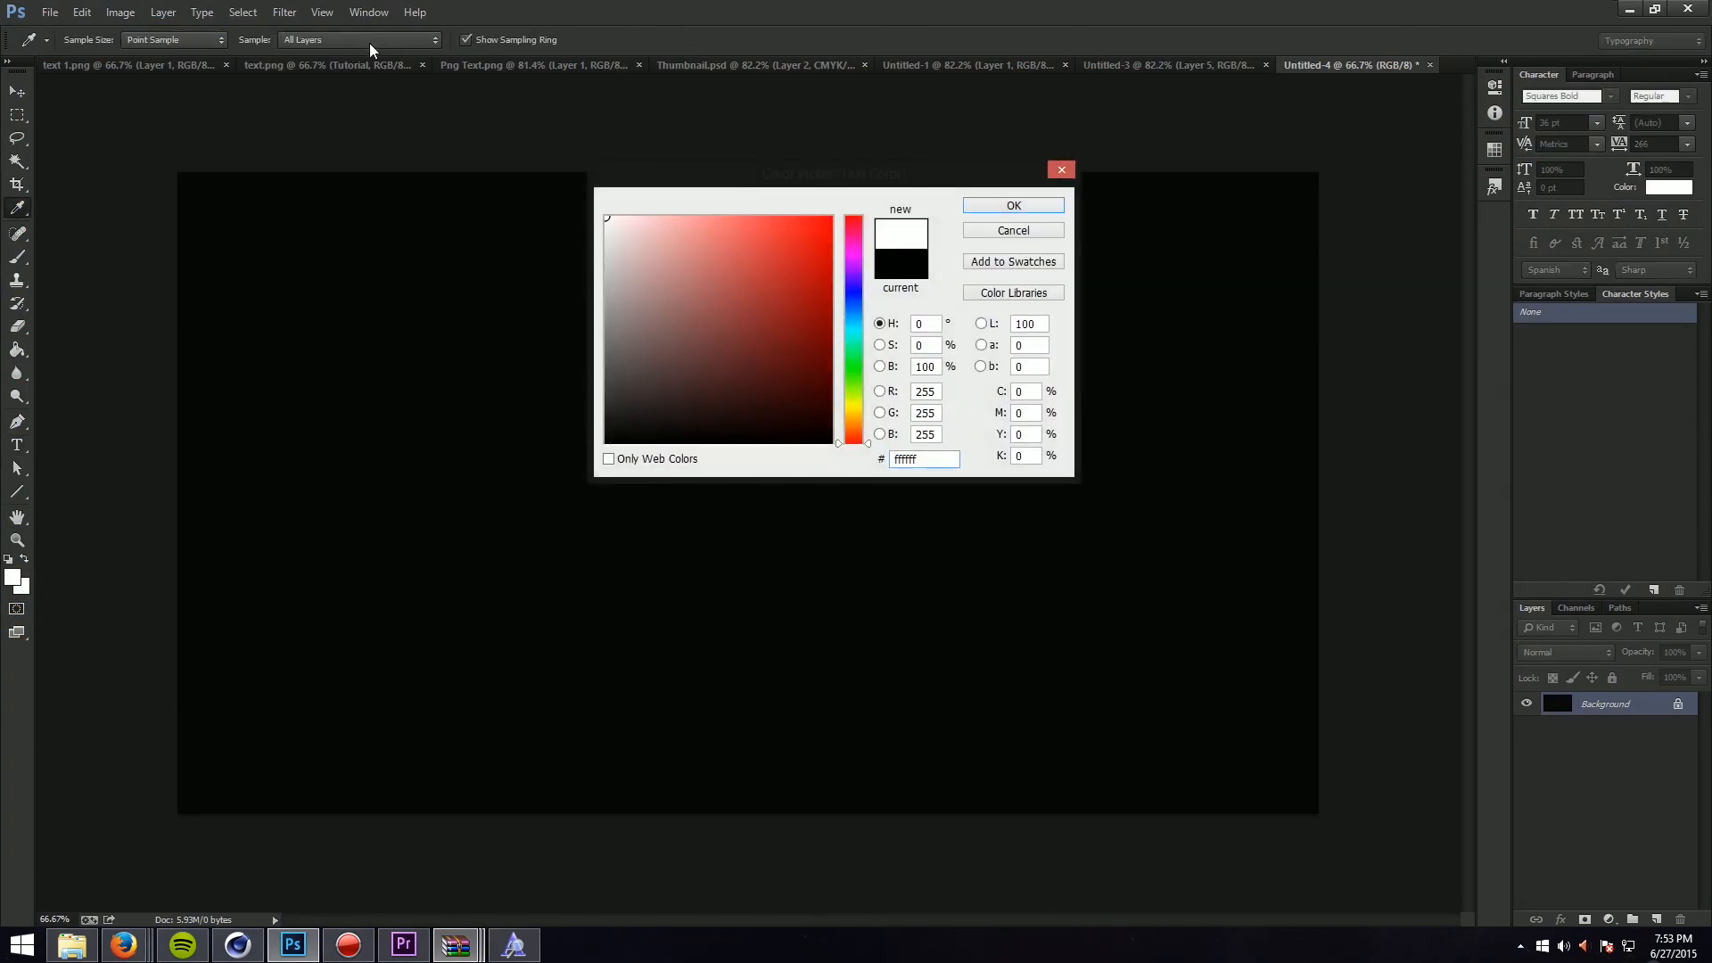
pyautogui.click(984, 211)
pyautogui.click(591, 620)
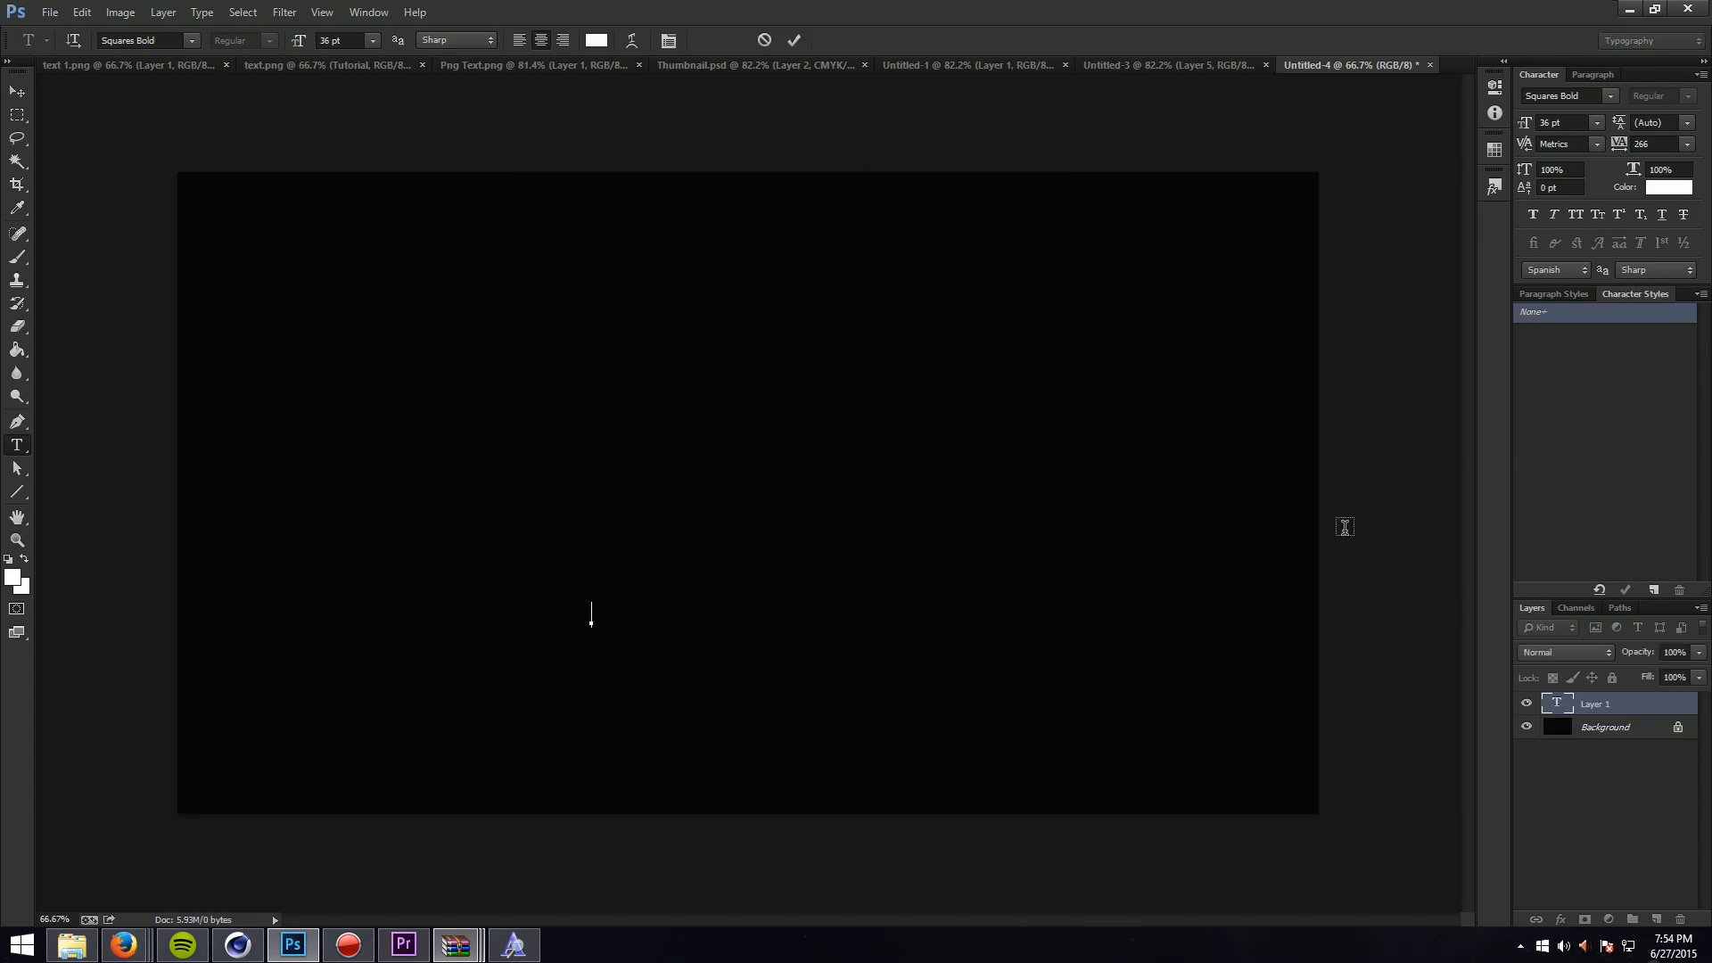
pyautogui.write('GLITCH')
pyautogui.hotkey('ctrl', 'Return')
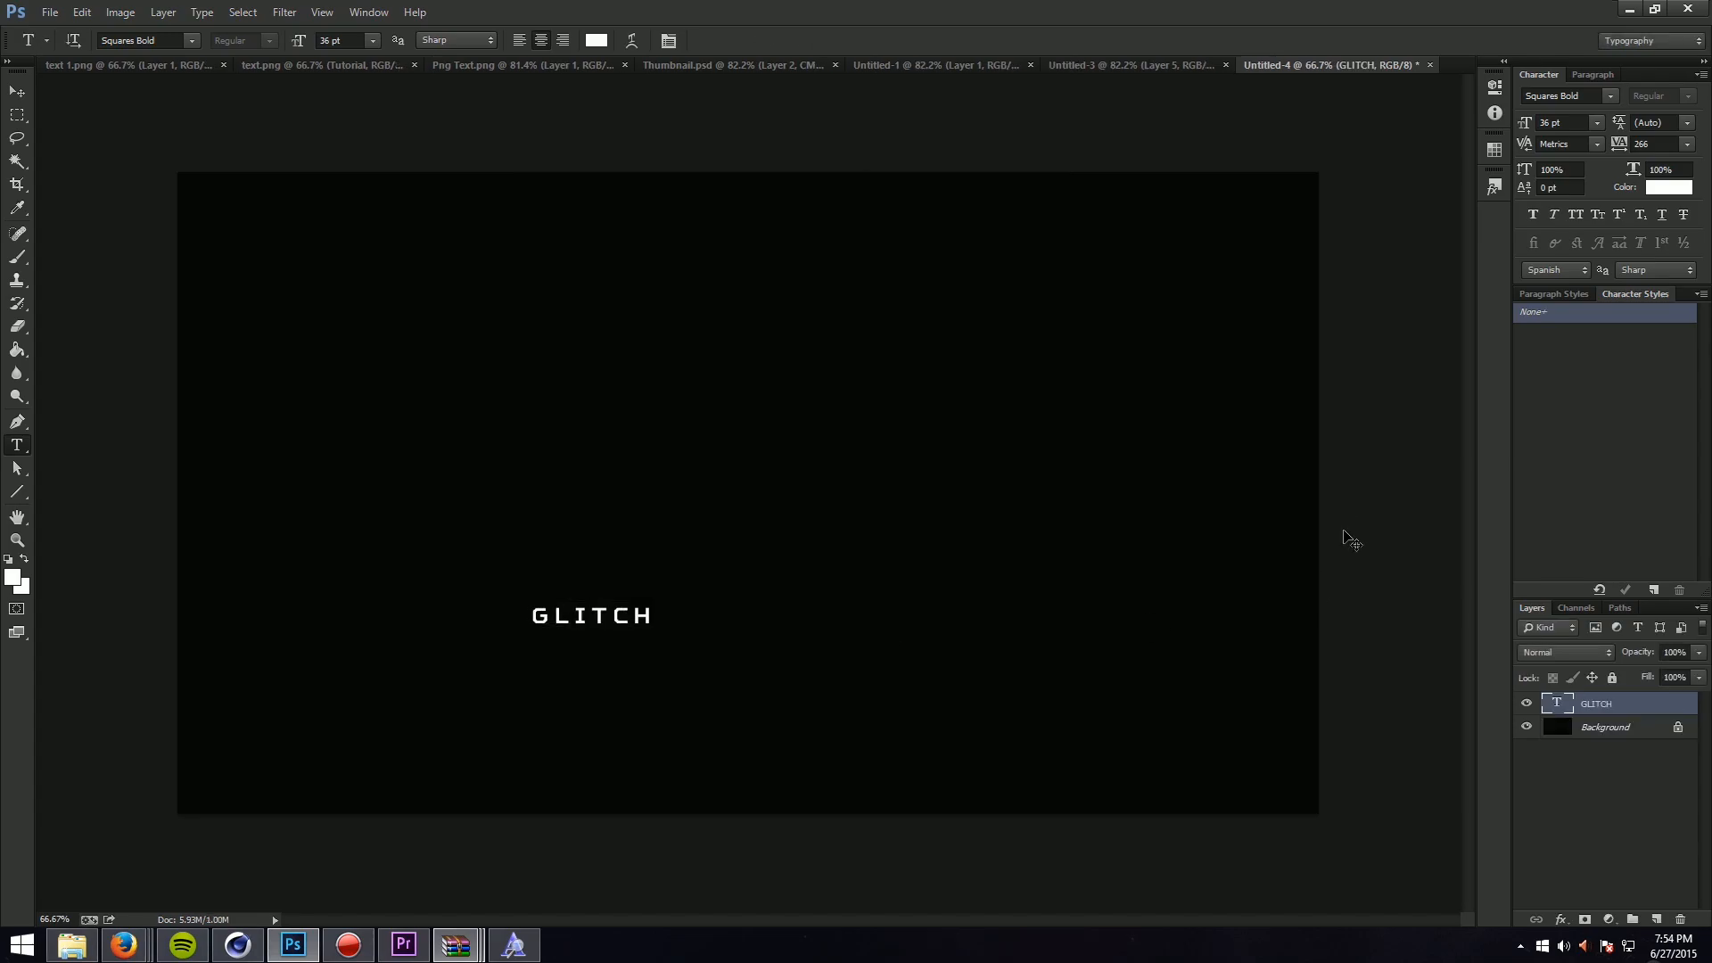
# Step: Scale the GLITCH text up proportionally to about 211 pt
pyautogui.hotkey('ctrl', 't')
pyautogui.moveTo(661, 597); pyautogui.dragTo(1120, 290)
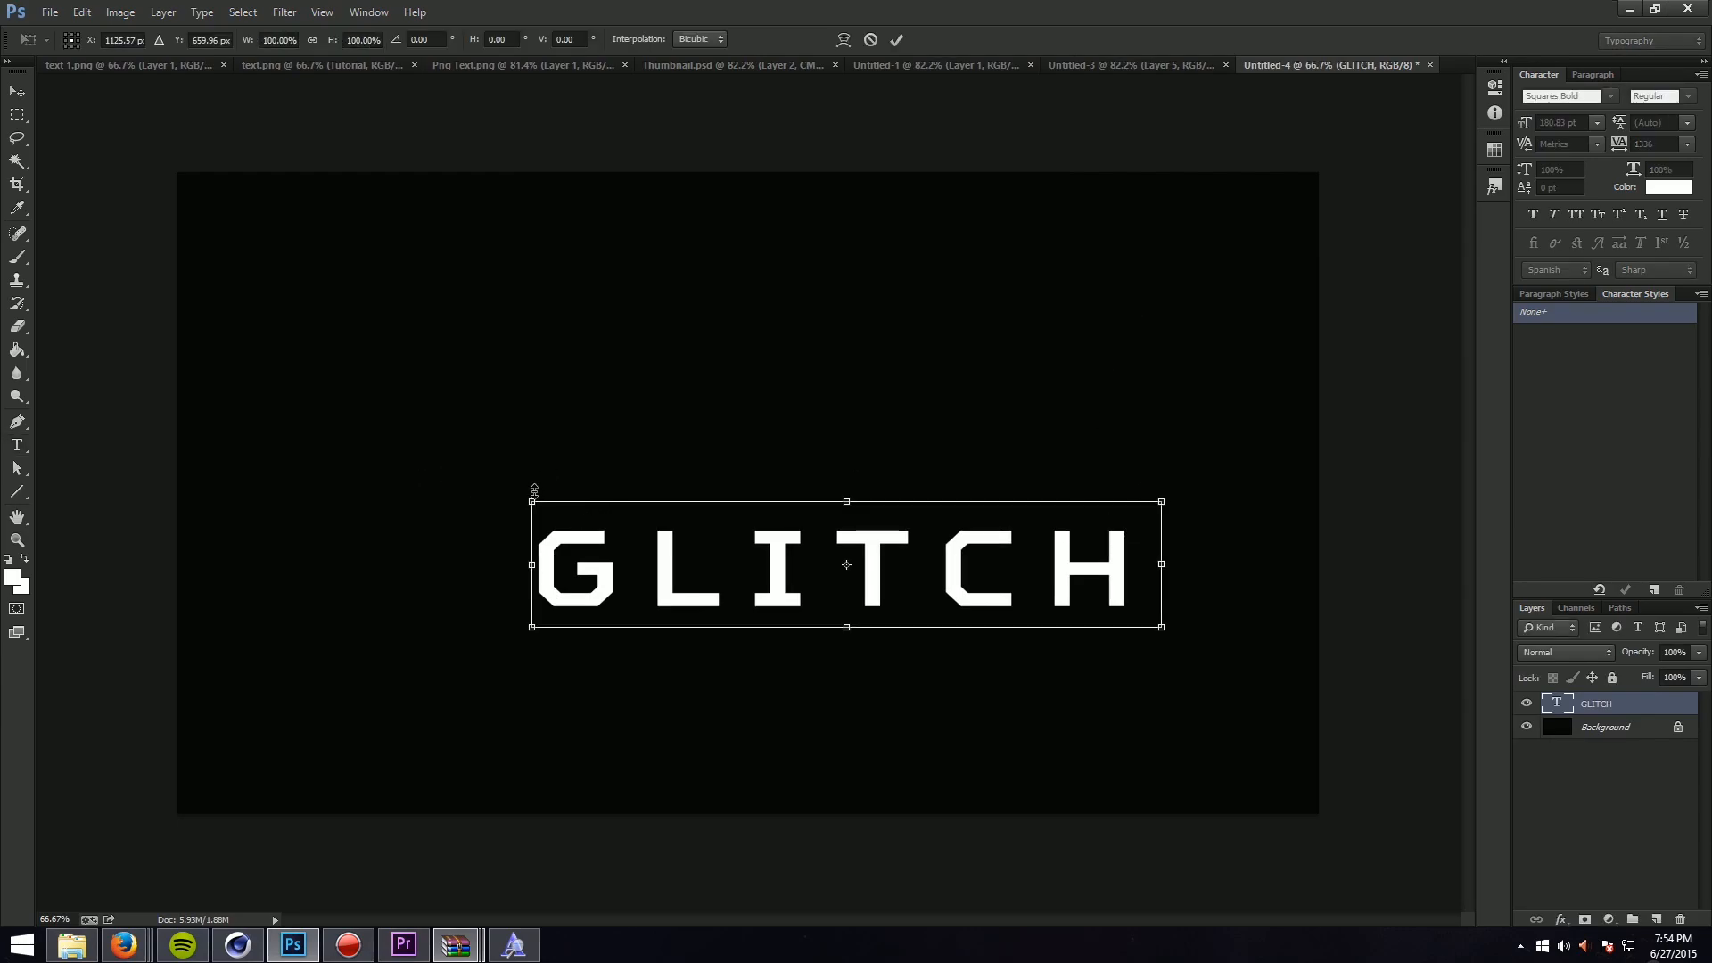
pyautogui.moveTo(534, 491); pyautogui.dragTo(260, 328)
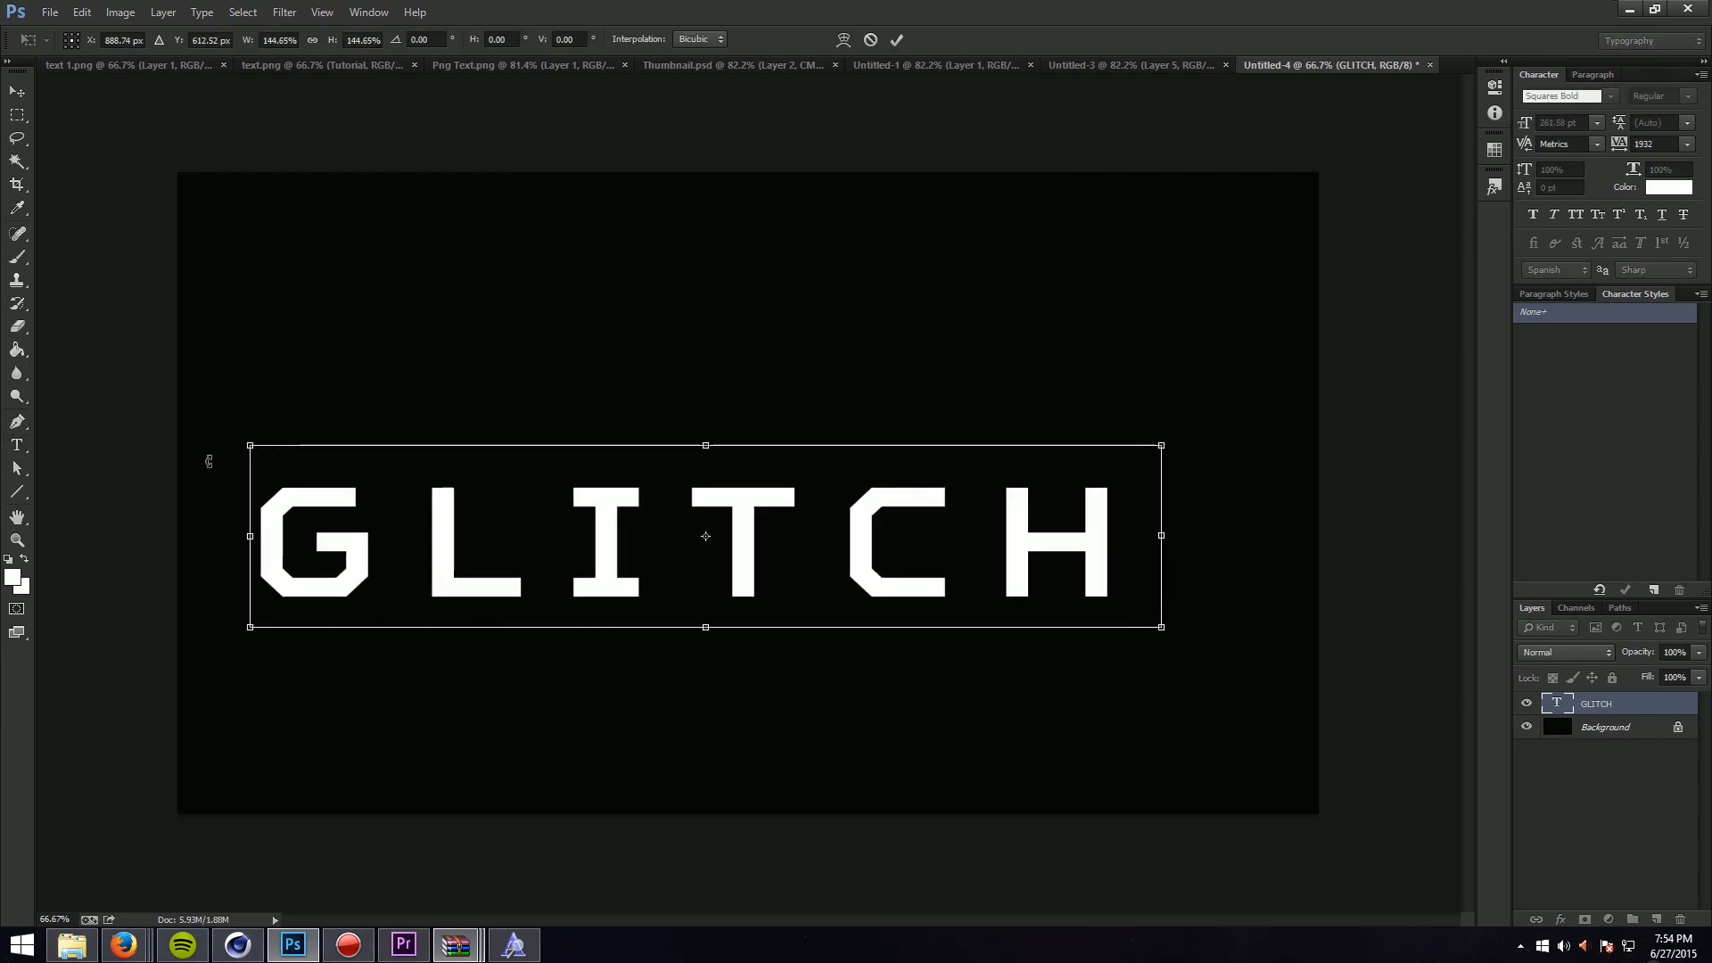
pyautogui.moveTo(250, 445); pyautogui.dragTo(415, 491)
pyautogui.press('Return')
# Step: Centre the GLITCH text vertically and horizontally on the whole canvas, then clear the selection
pyautogui.press('t')
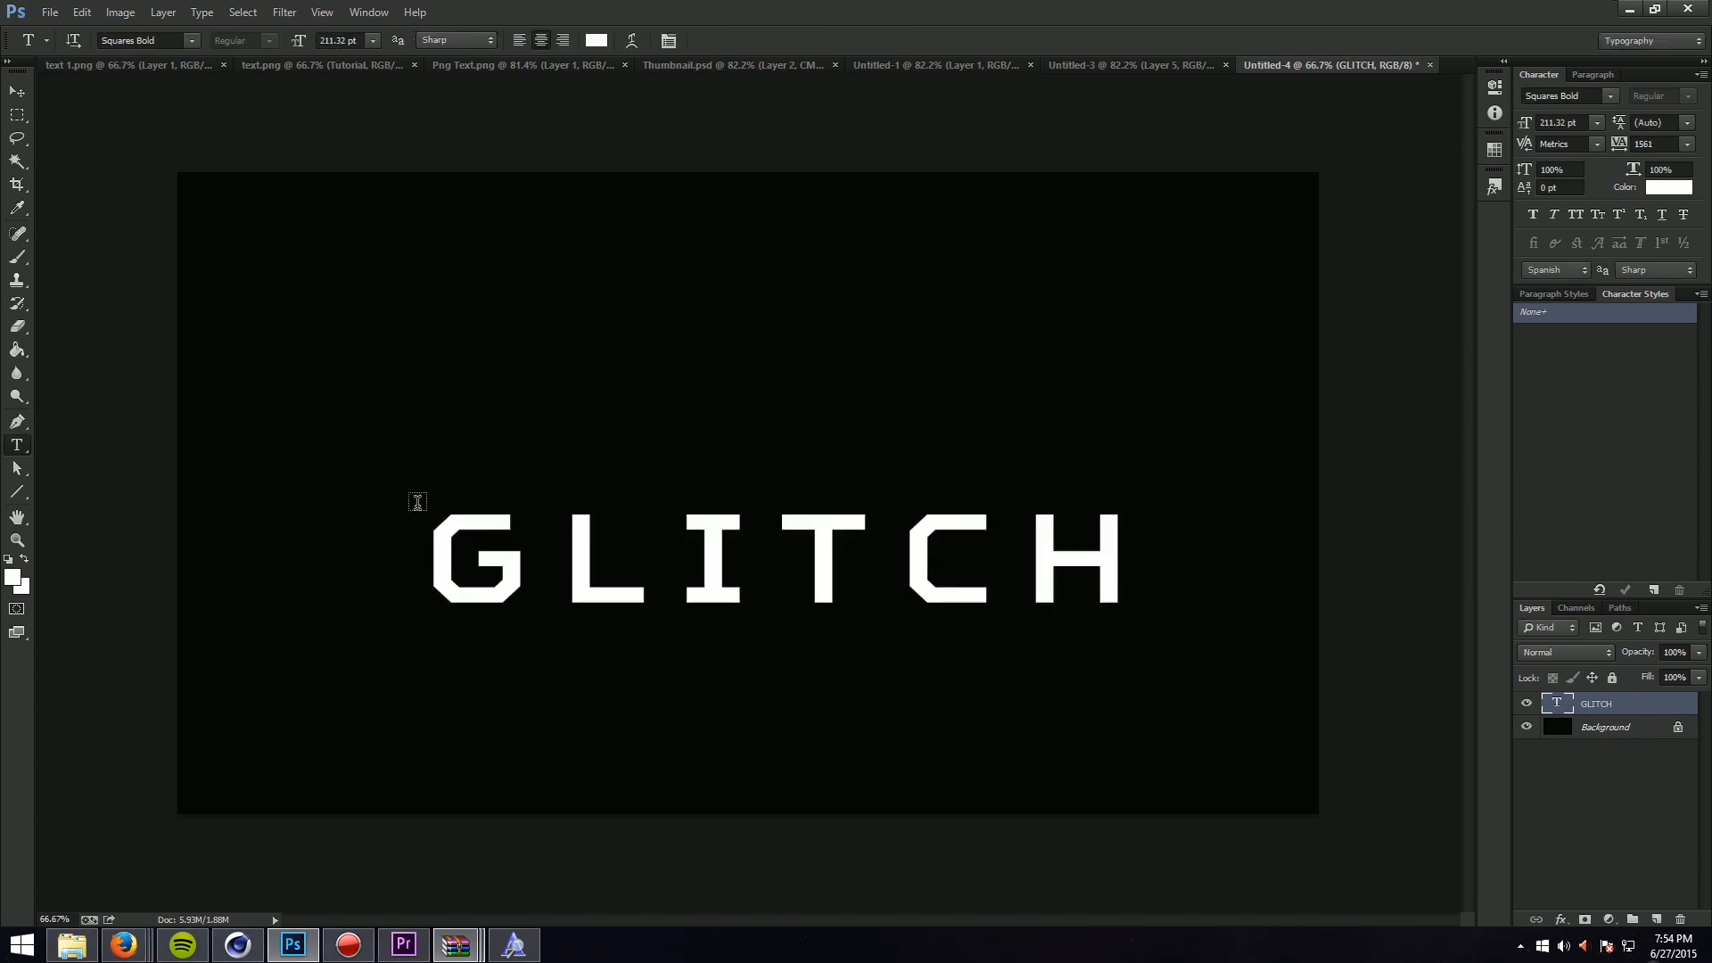
pyautogui.hotkey('ctrl', 'a')
pyautogui.press('v')
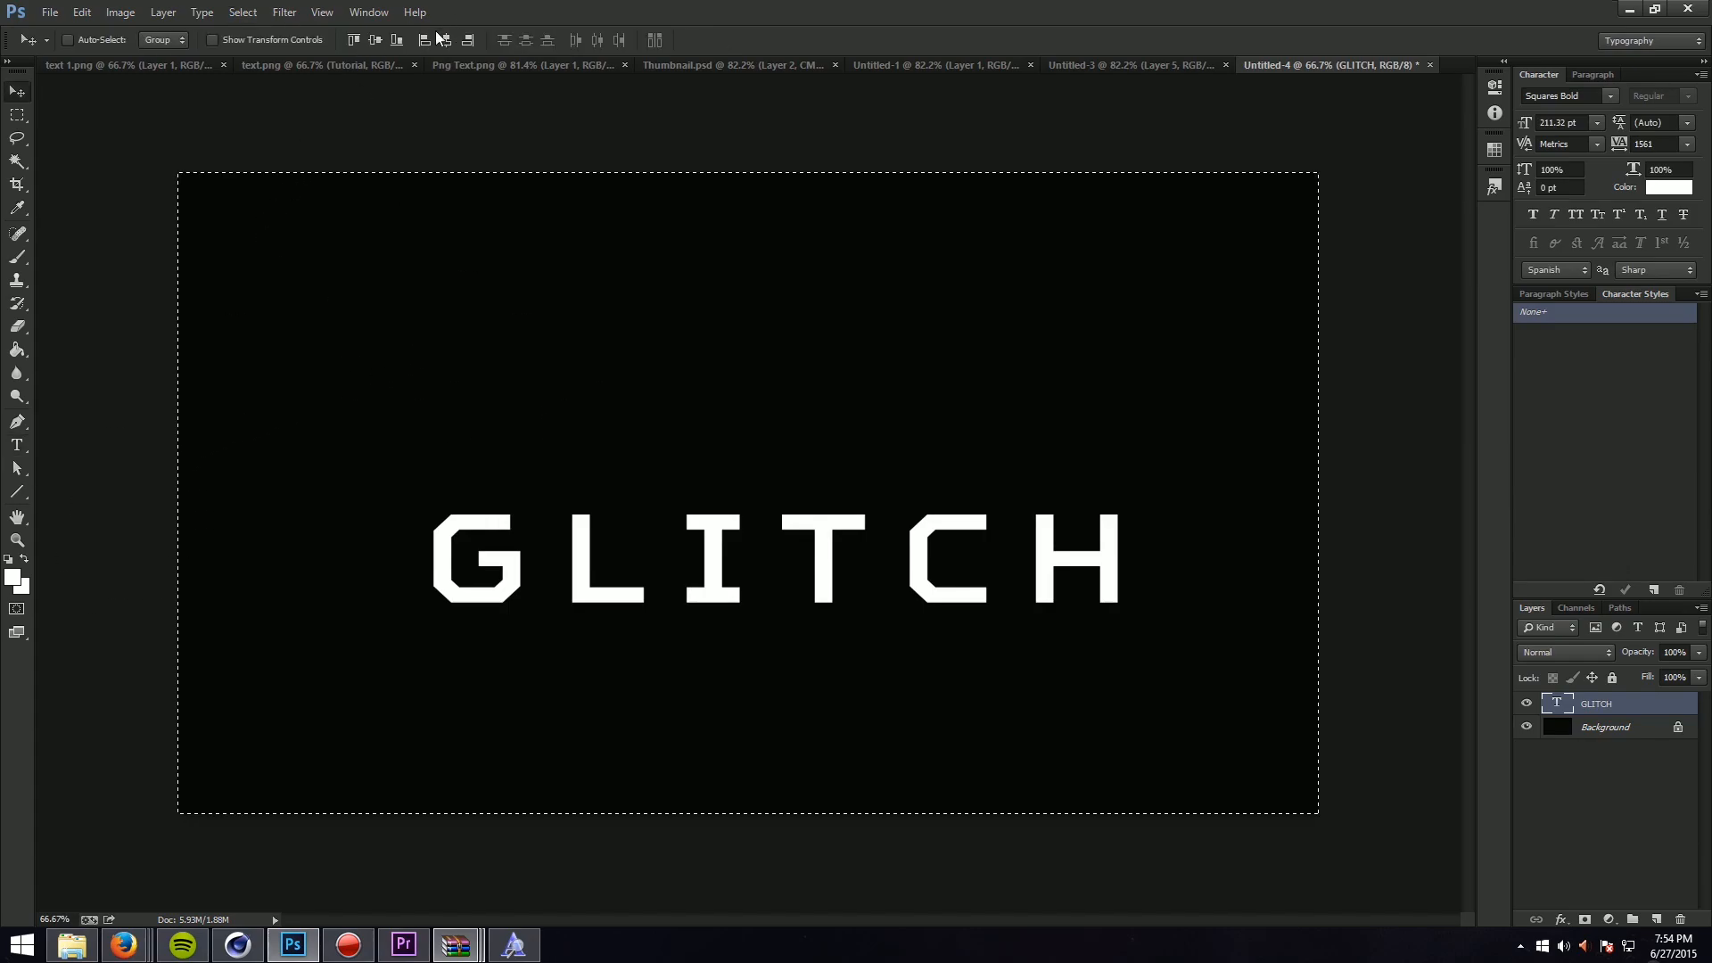
pyautogui.click(375, 40)
pyautogui.click(446, 39)
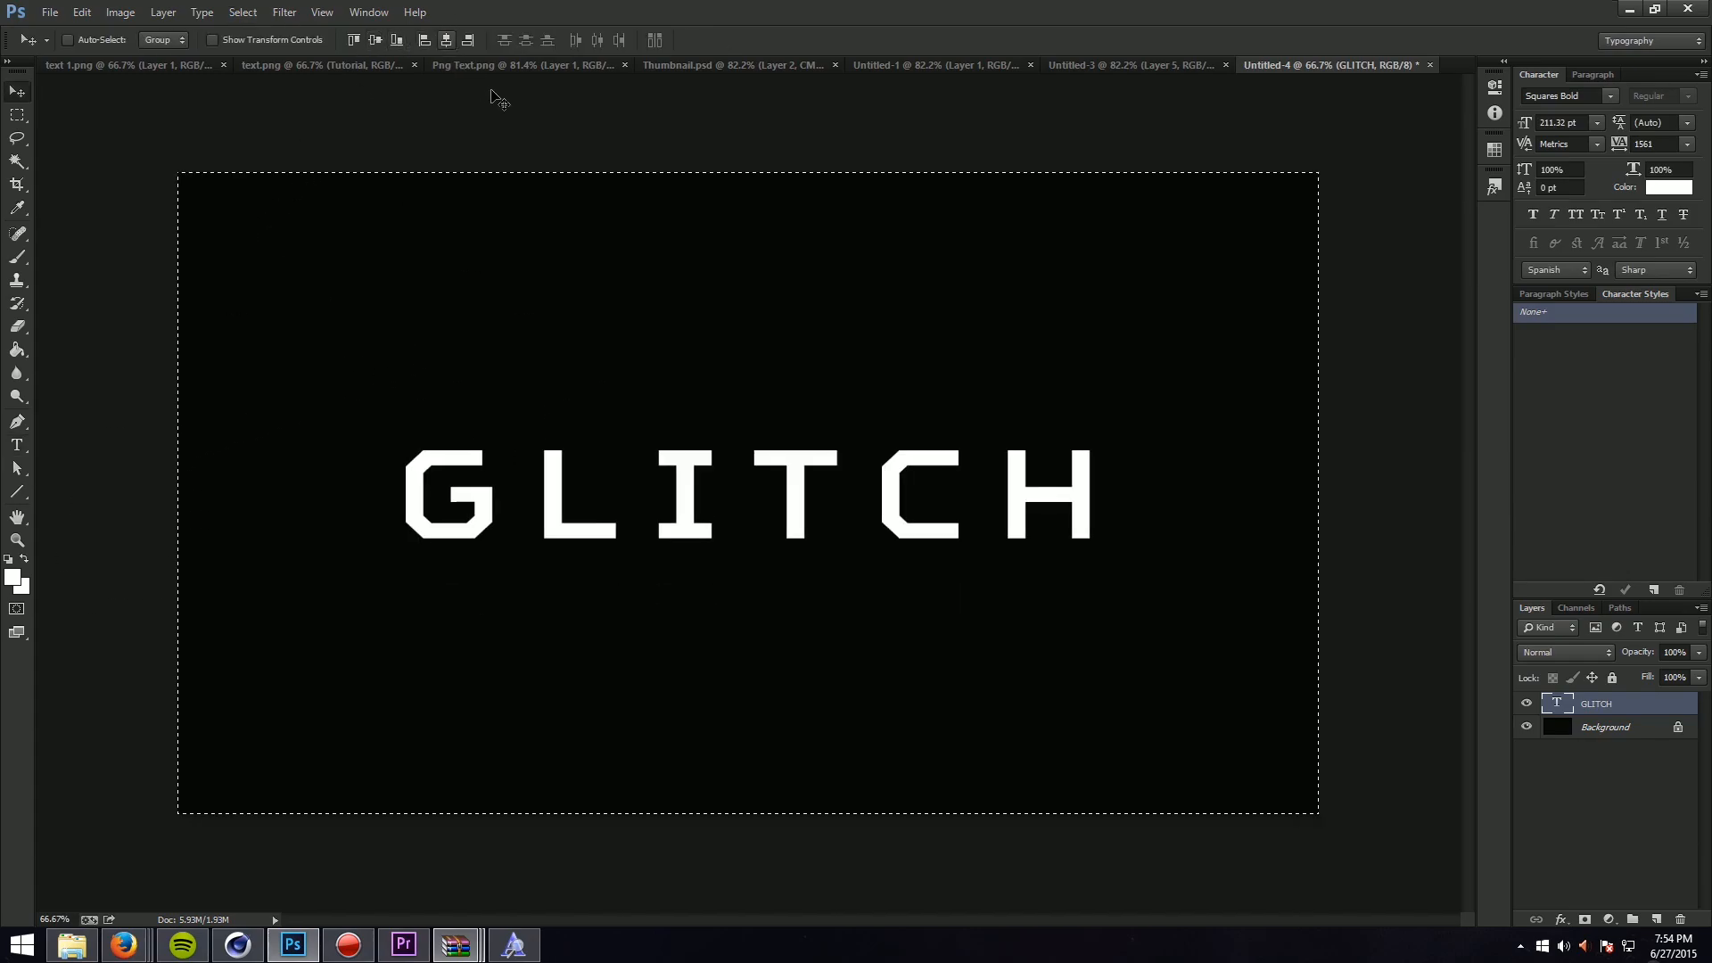
pyautogui.hotkey('ctrl', 'd')
# Step: Add a separate text layer reading "Start" below the GLITCH title
pyautogui.click(20, 445)
pyautogui.click(636, 623)
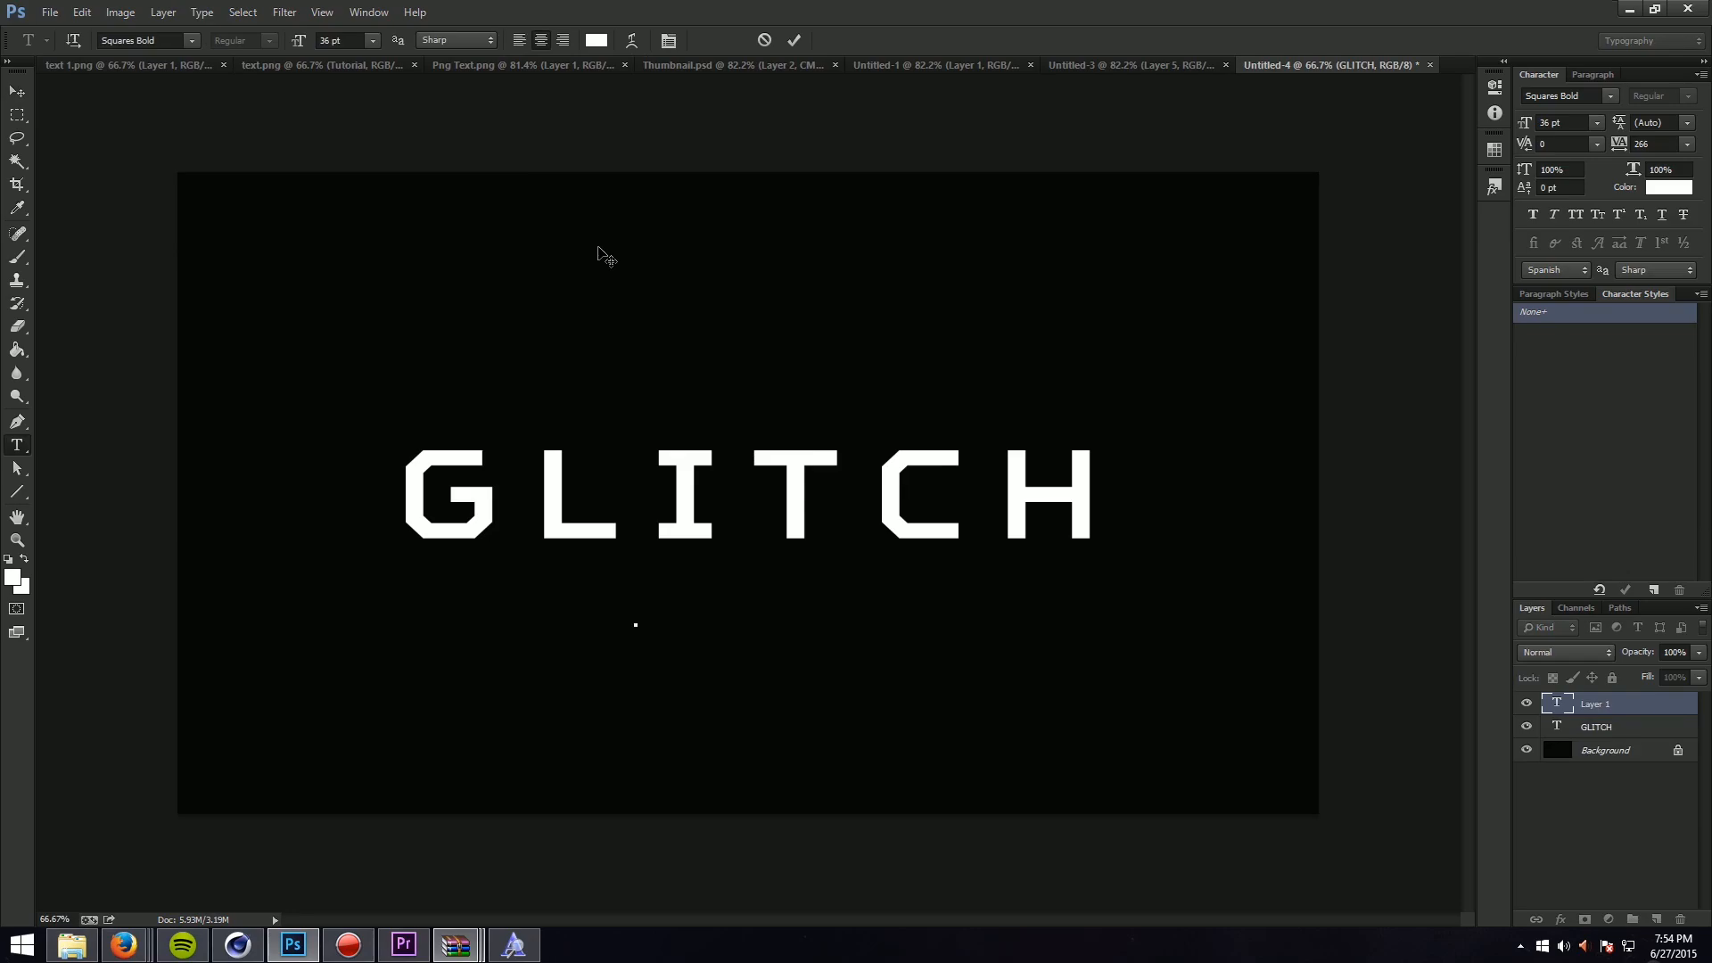
pyautogui.write('Start')
pyautogui.hotkey('ctrl', 'Return')
# Step: Change the Start text's font to ArcadeClassic
pyautogui.click(191, 40)
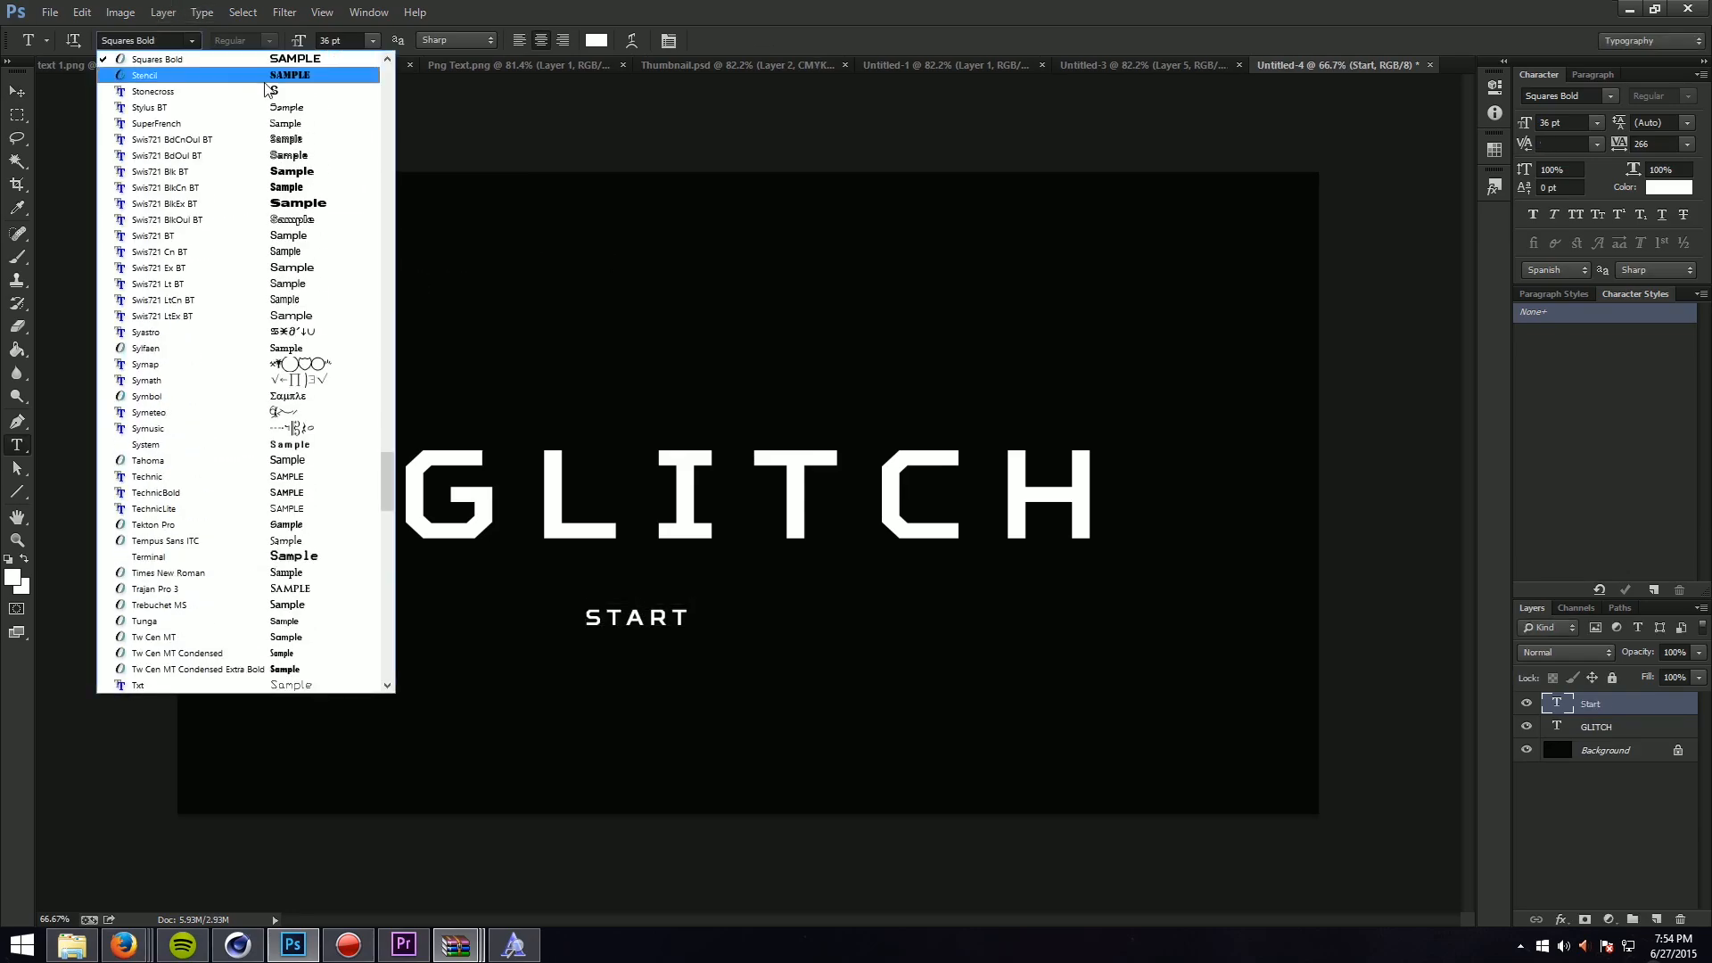
pyautogui.moveTo(384, 473); pyautogui.dragTo(380, 83)
pyautogui.scroll(-20, 360, 216)
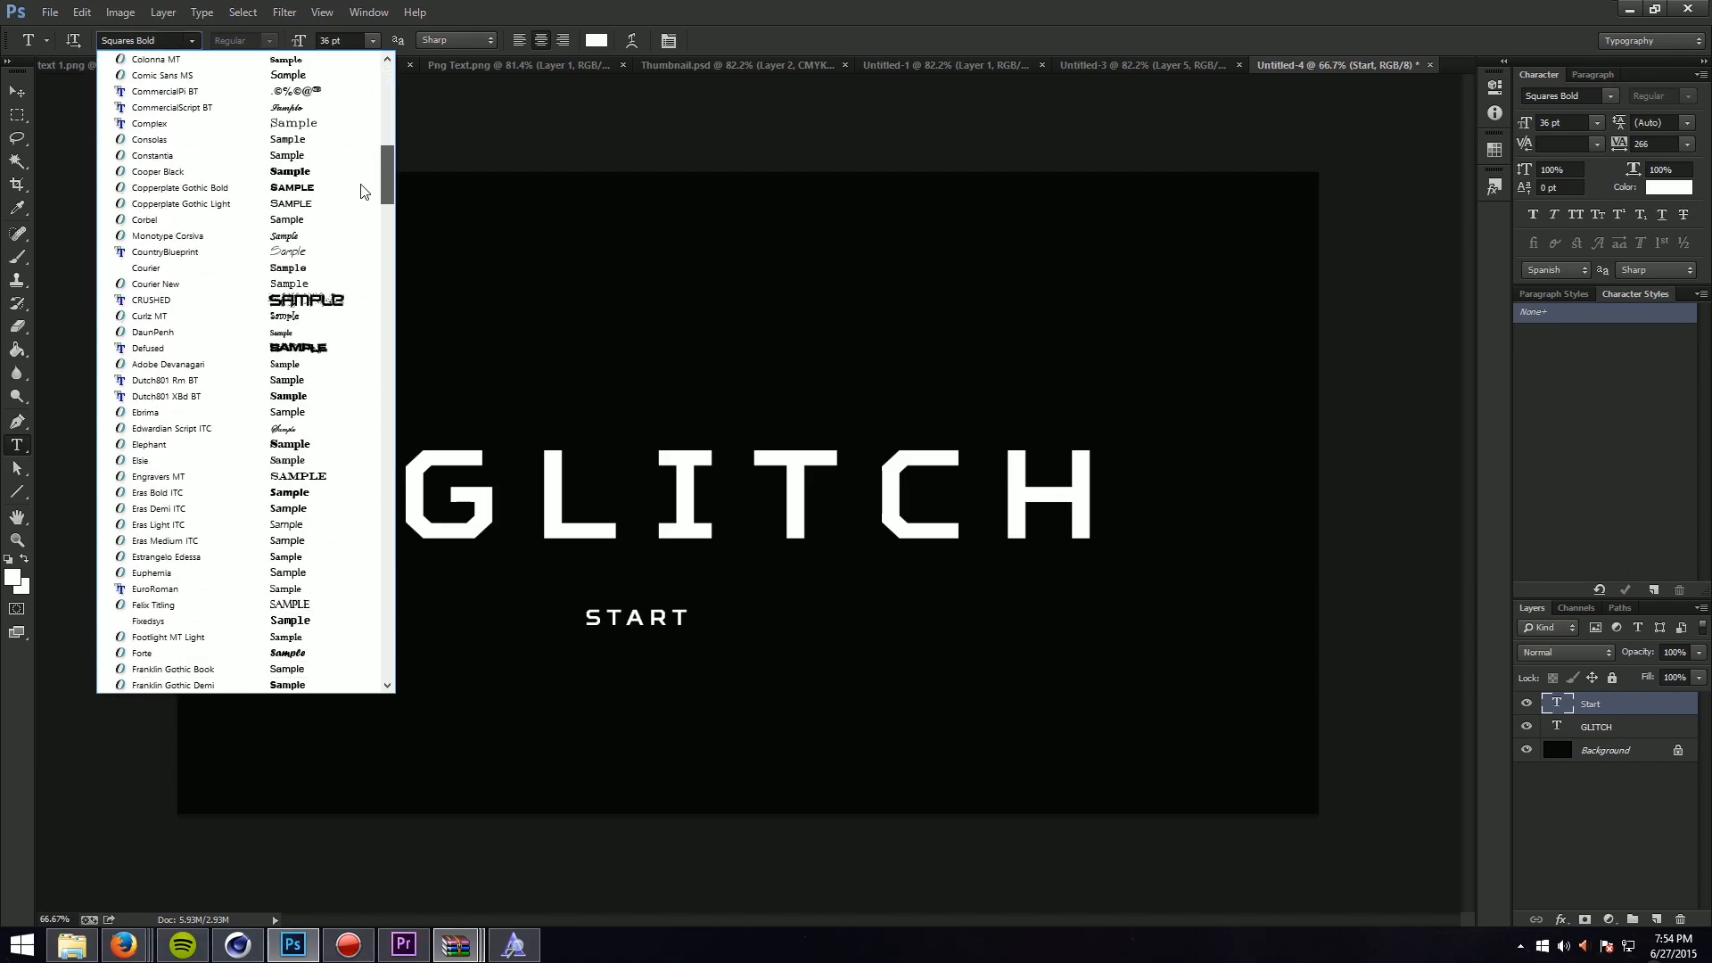
pyautogui.scroll(10, 359, 216)
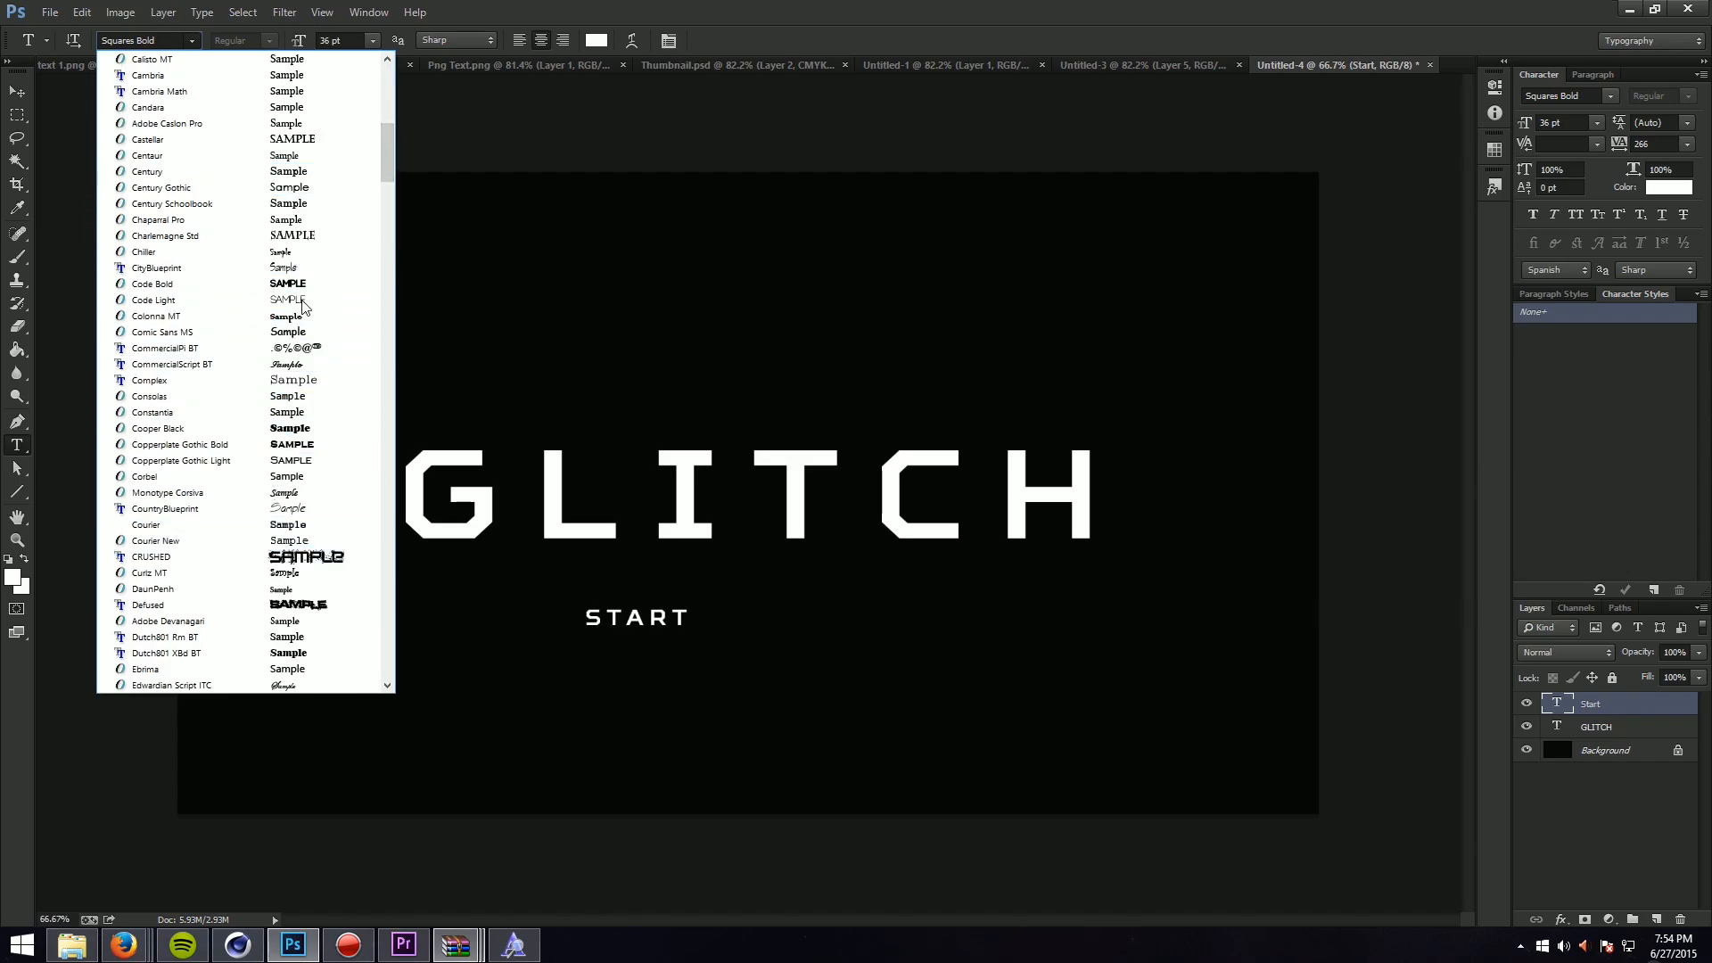
pyautogui.scroll(7, 304, 307)
pyautogui.scroll(5, 304, 306)
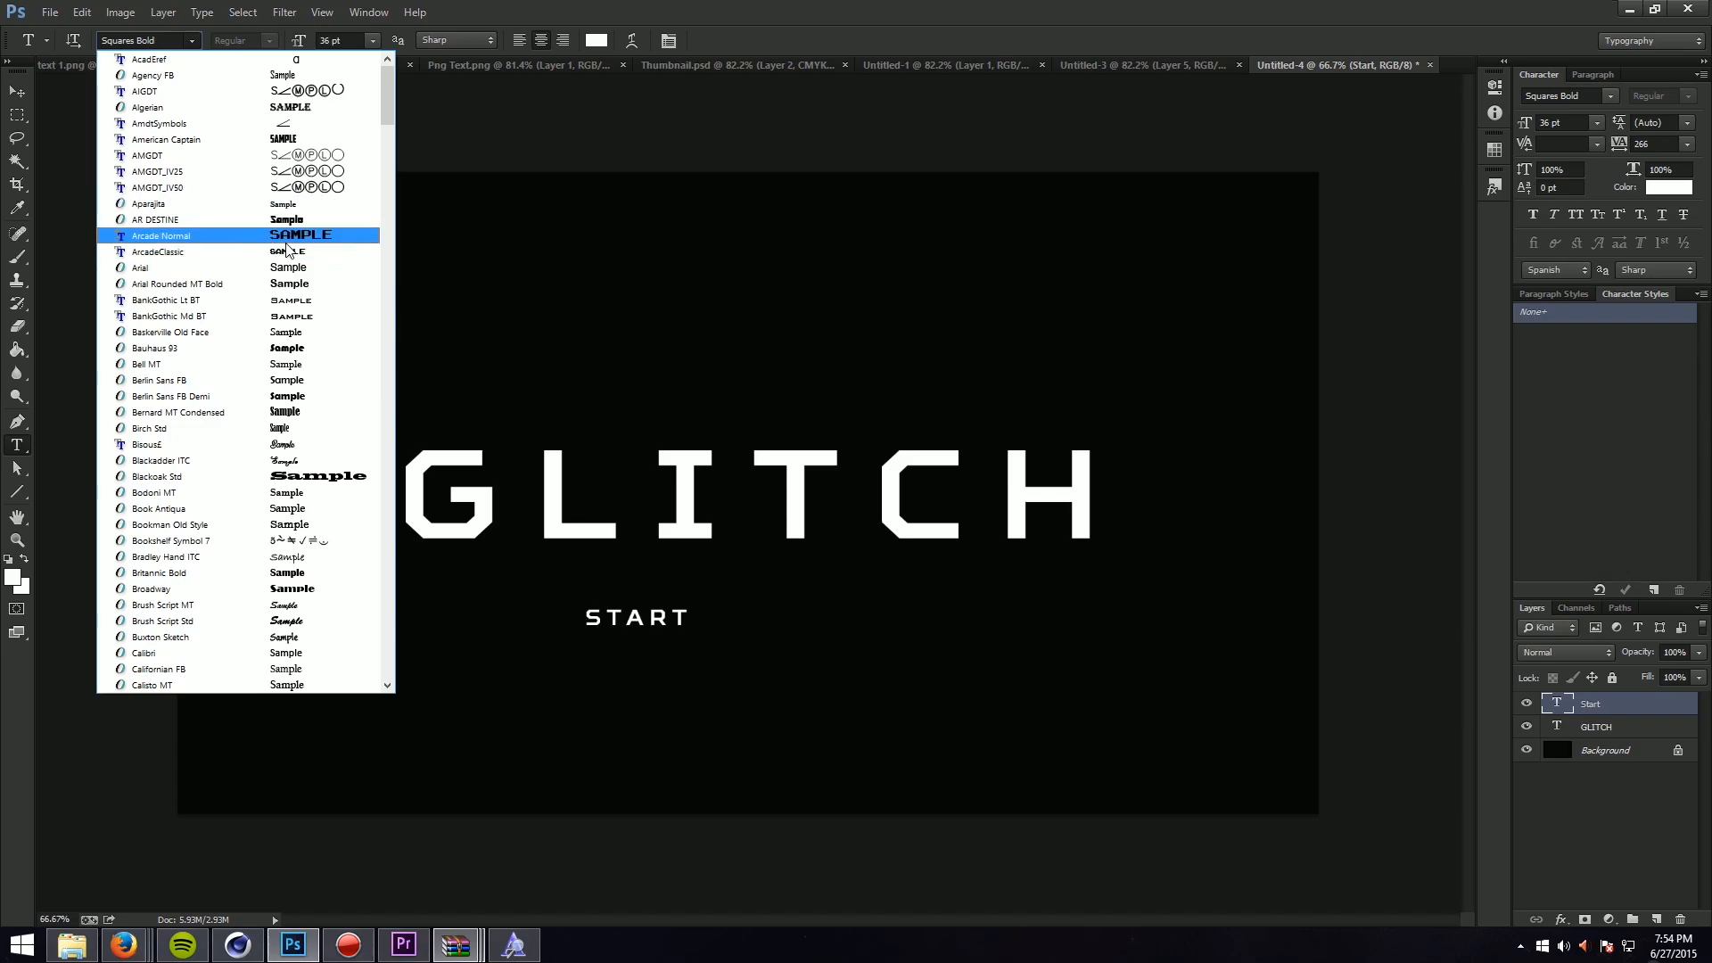
pyautogui.click(283, 252)
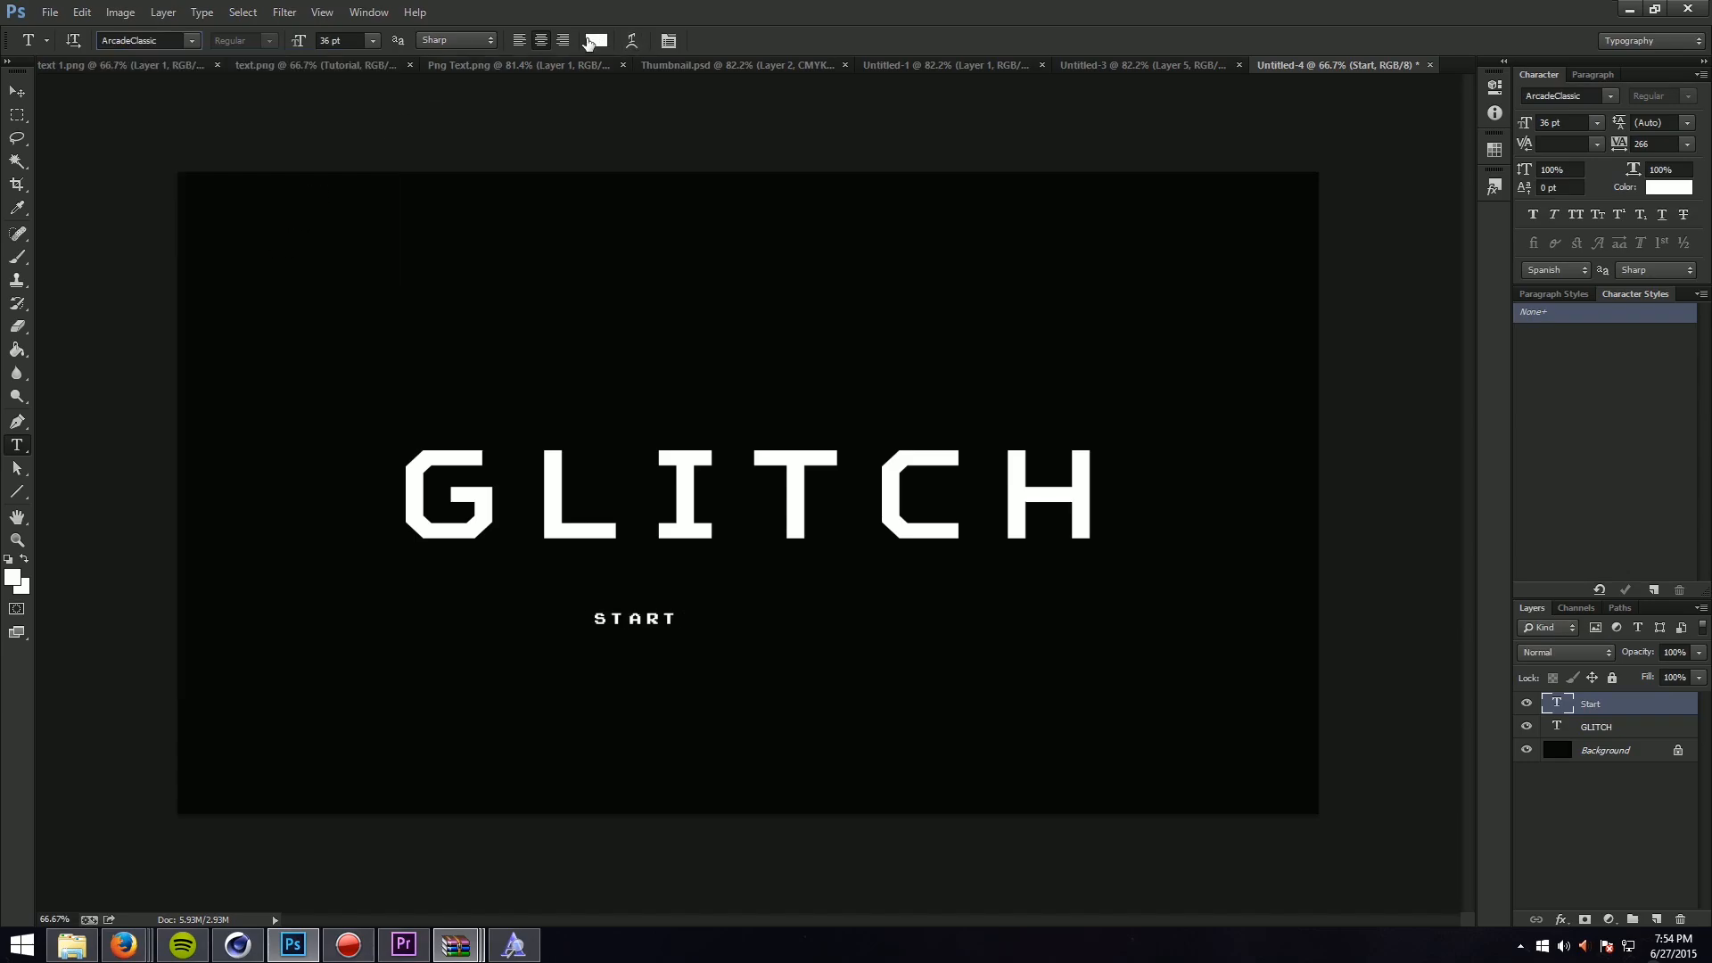
# Step: Scale the Start text up to about 62 pt and move it closer beneath the title
pyautogui.hotkey('ctrl', 't')
pyautogui.moveTo(684, 593); pyautogui.dragTo(743, 584)
pyautogui.moveTo(716, 614); pyautogui.dragTo(811, 604)
pyautogui.press('Return')
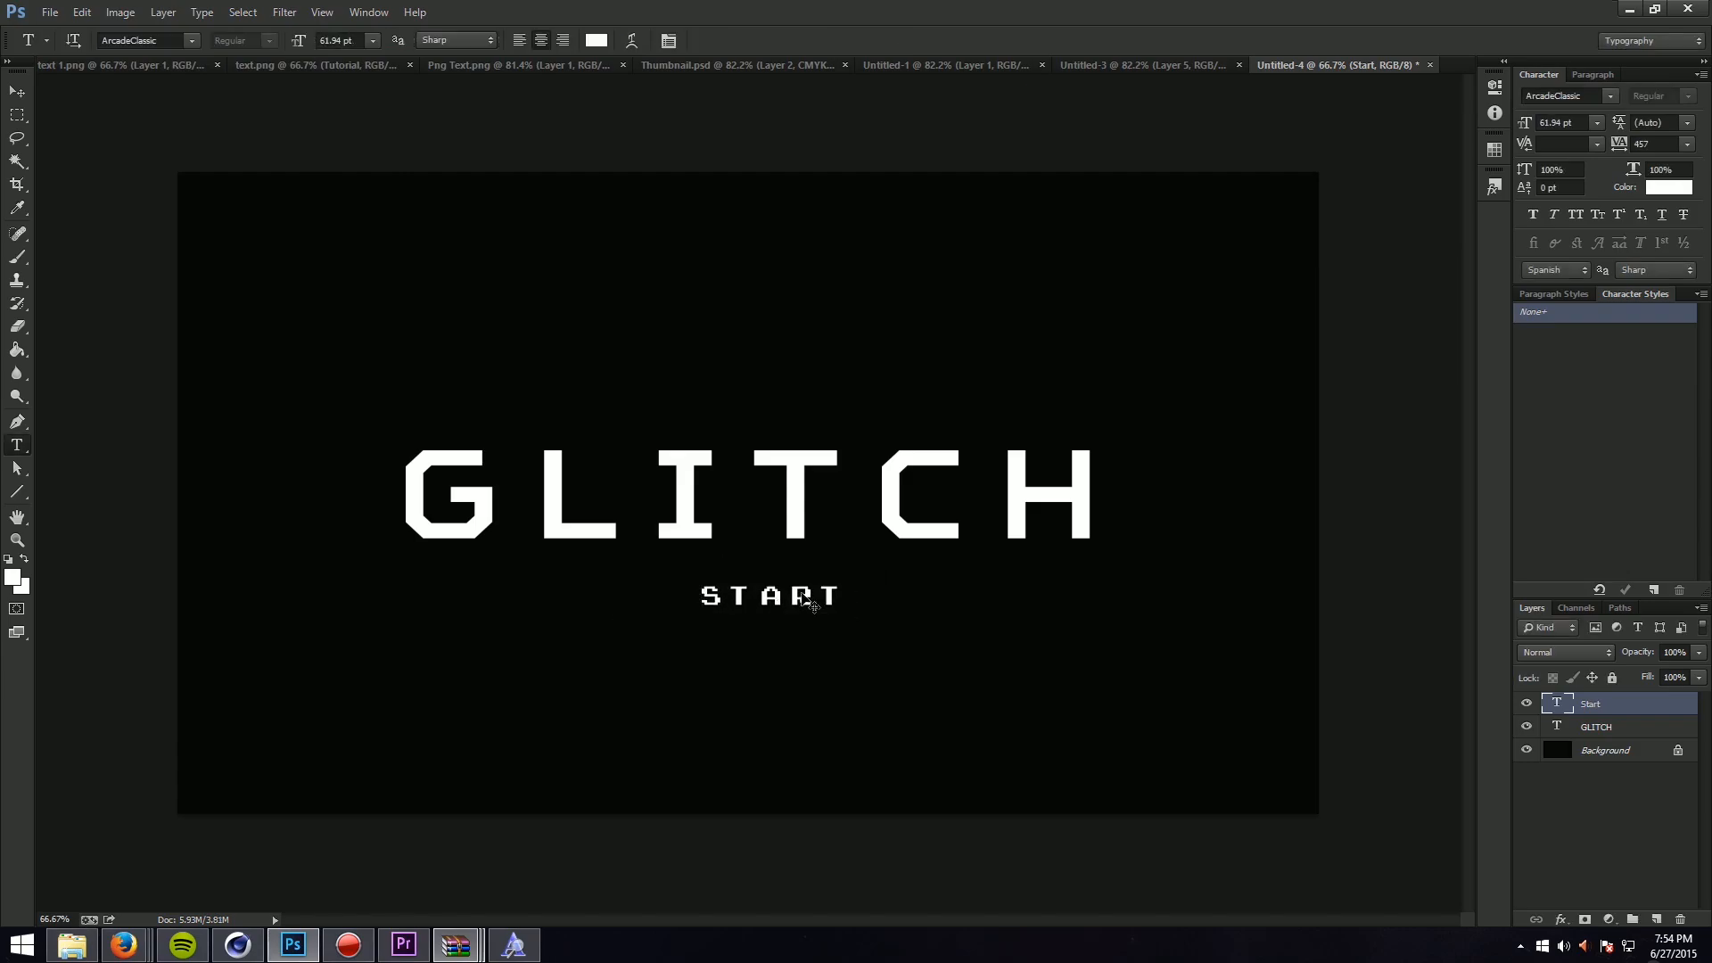
# Step: Centre the Start text on the canvas, then move it straight down to just below GLITCH
pyautogui.press('v')
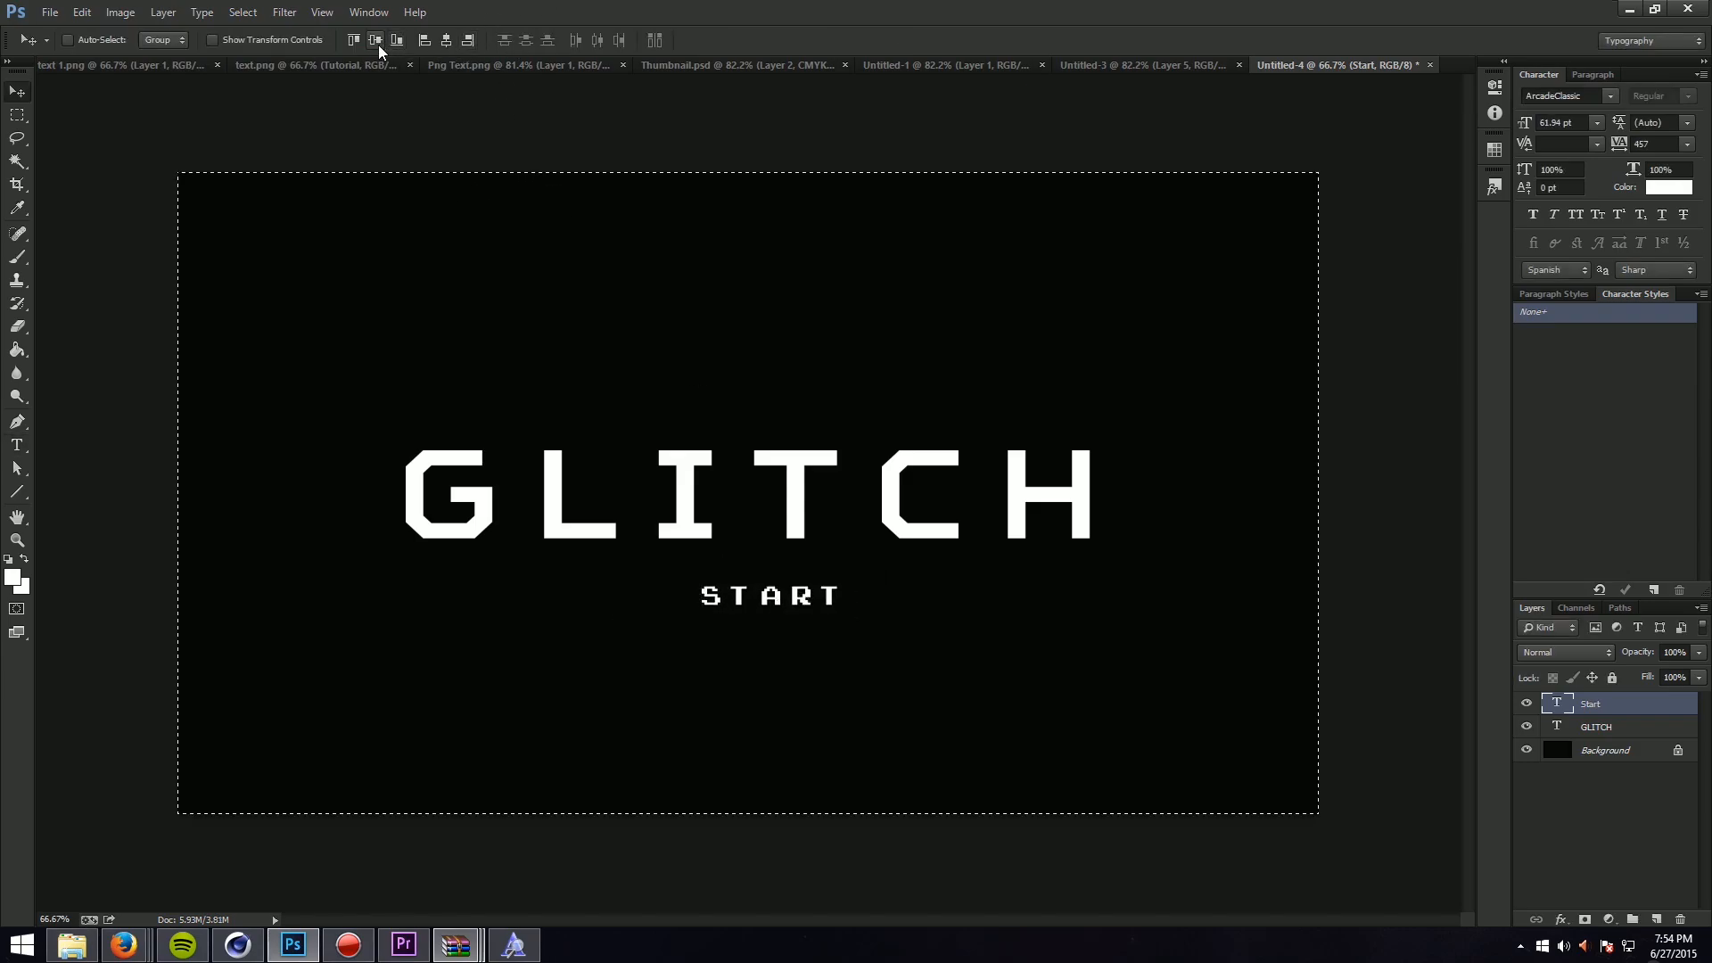
pyautogui.click(379, 45)
pyautogui.click(444, 41)
pyautogui.hotkey('ctrl', 'd')
pyautogui.hotkey('ctrl', 't')
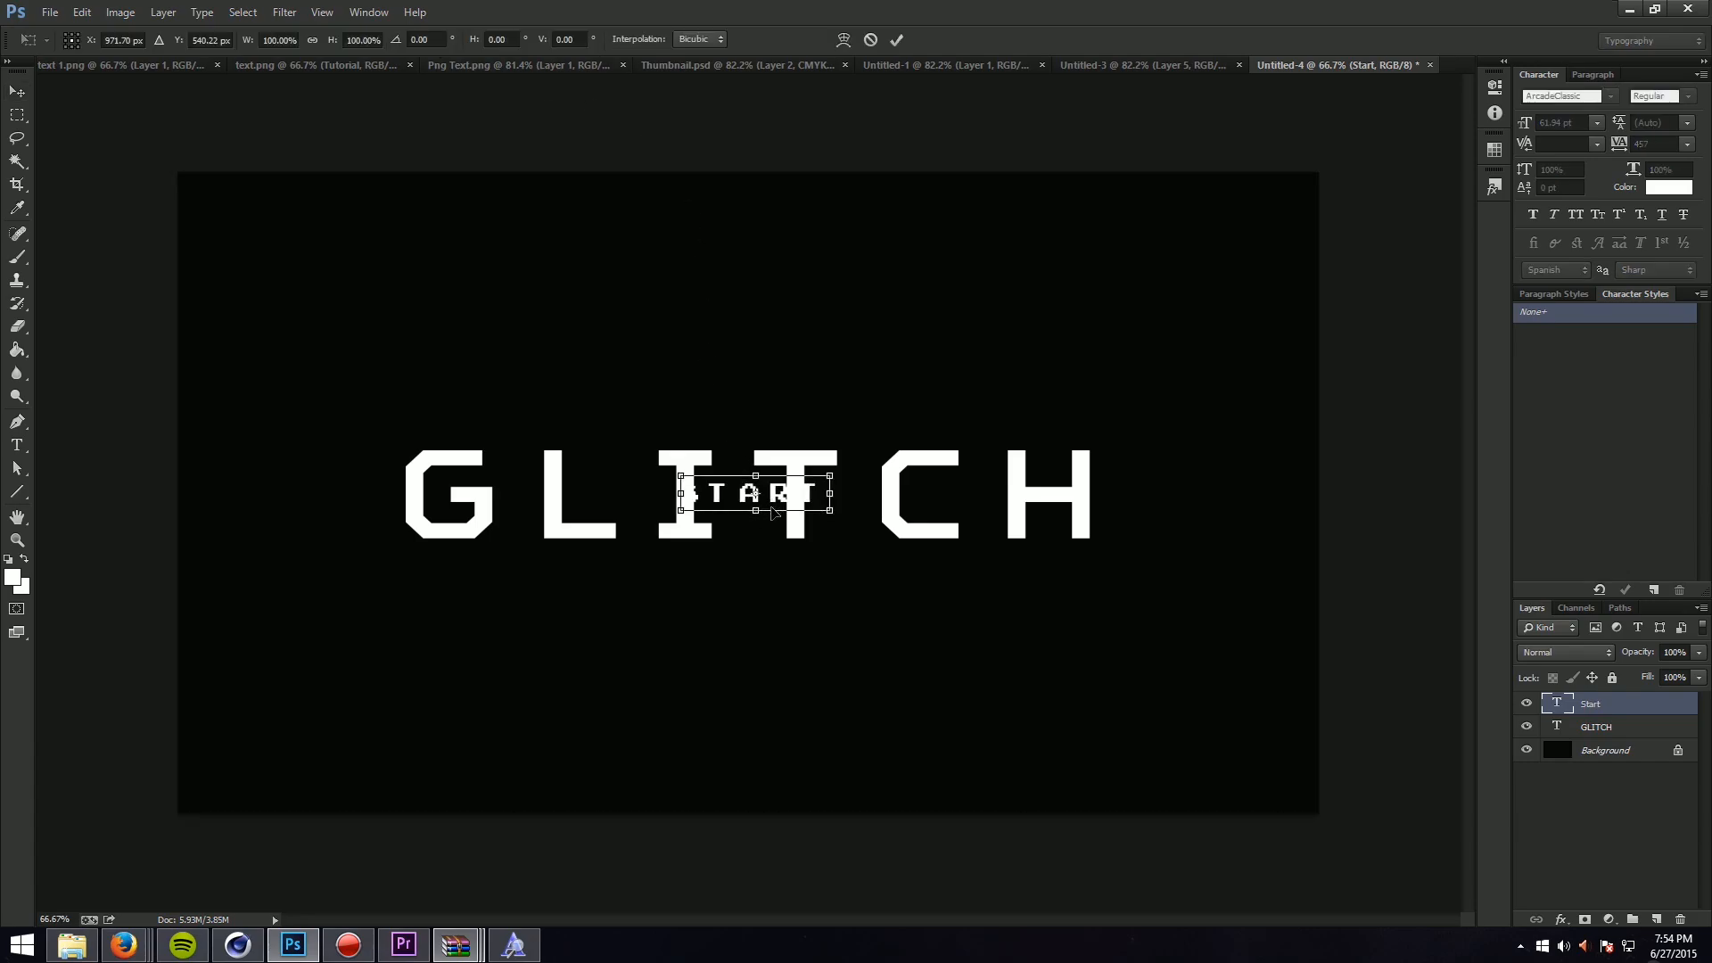
pyautogui.moveTo(773, 513); pyautogui.dragTo(763, 609)
pyautogui.press('Return')
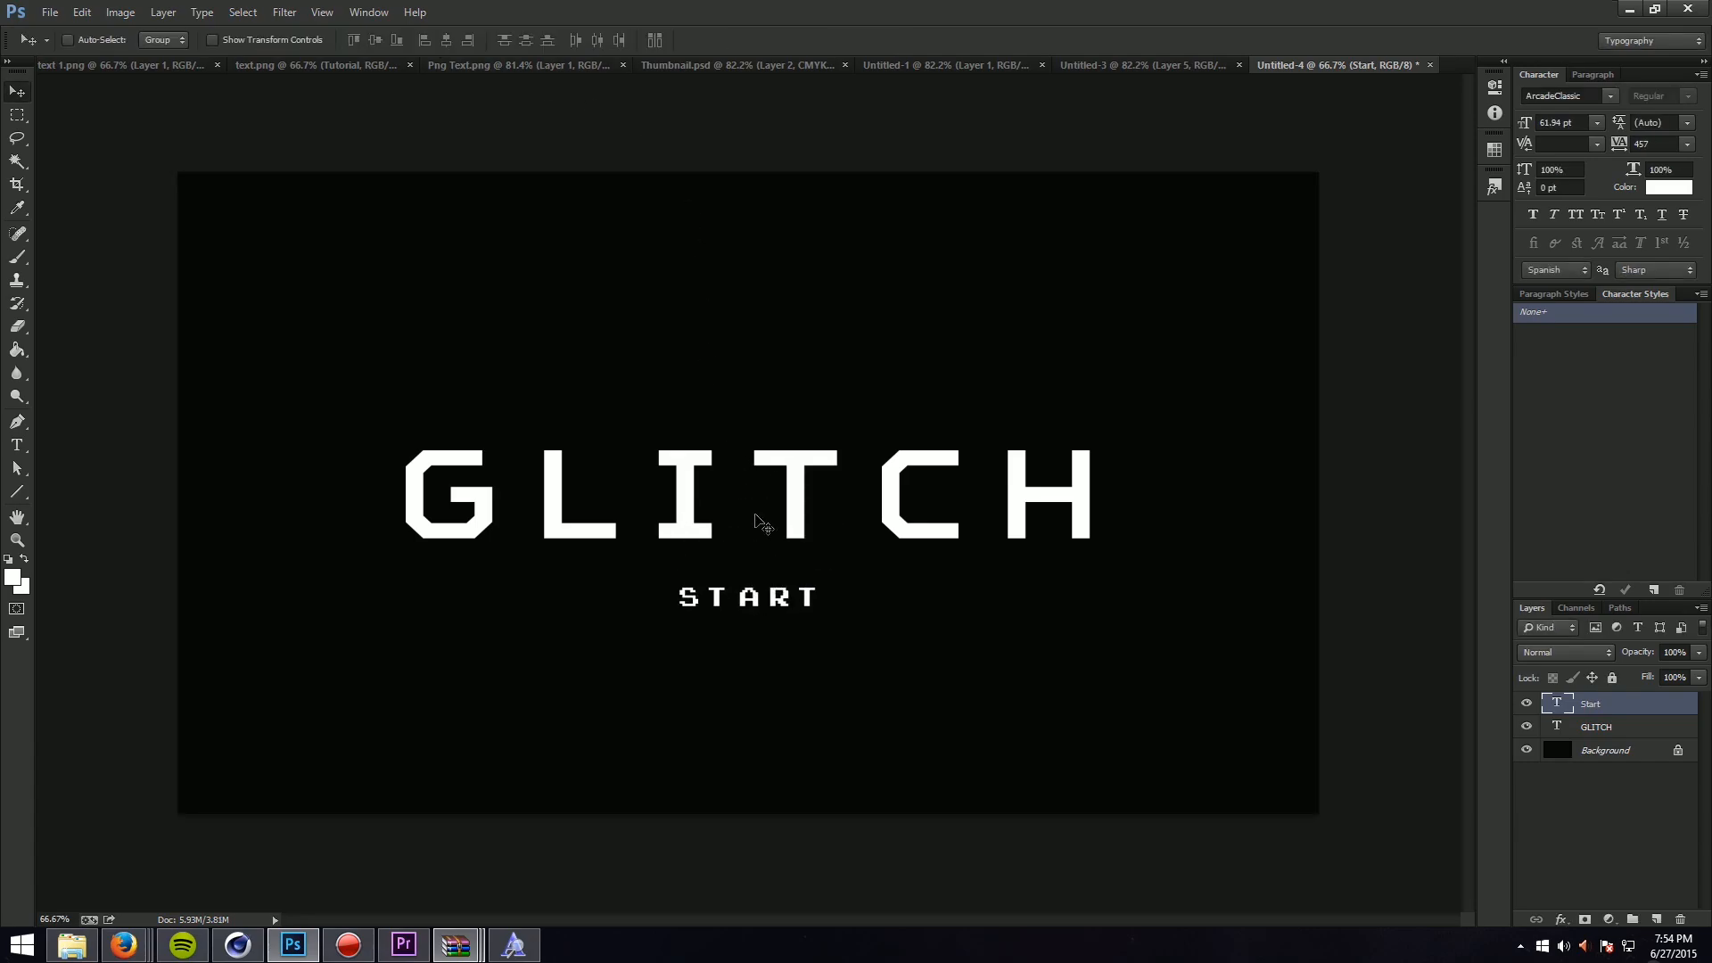
# Step: Right-align the Start text and change its colour to pale yellow
pyautogui.press('t')
pyautogui.click(562, 40)
pyautogui.click(596, 41)
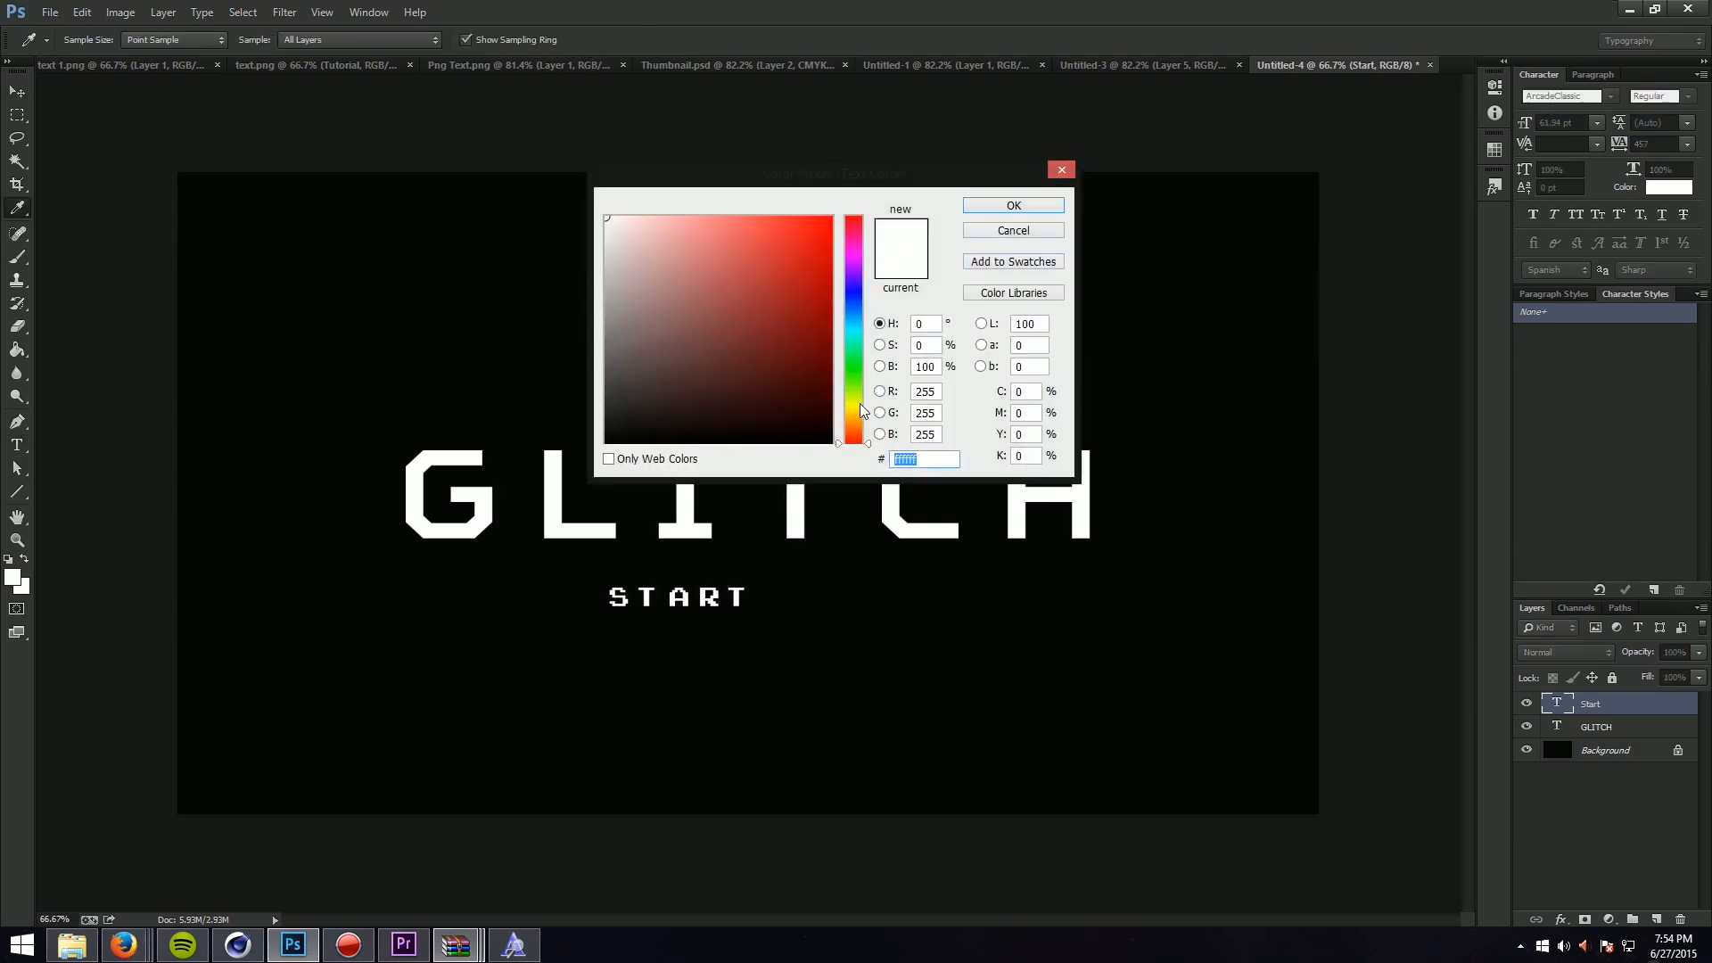
pyautogui.moveTo(852, 420); pyautogui.dragTo(853, 409)
pyautogui.moveTo(767, 224); pyautogui.dragTo(670, 218)
pyautogui.click(991, 205)
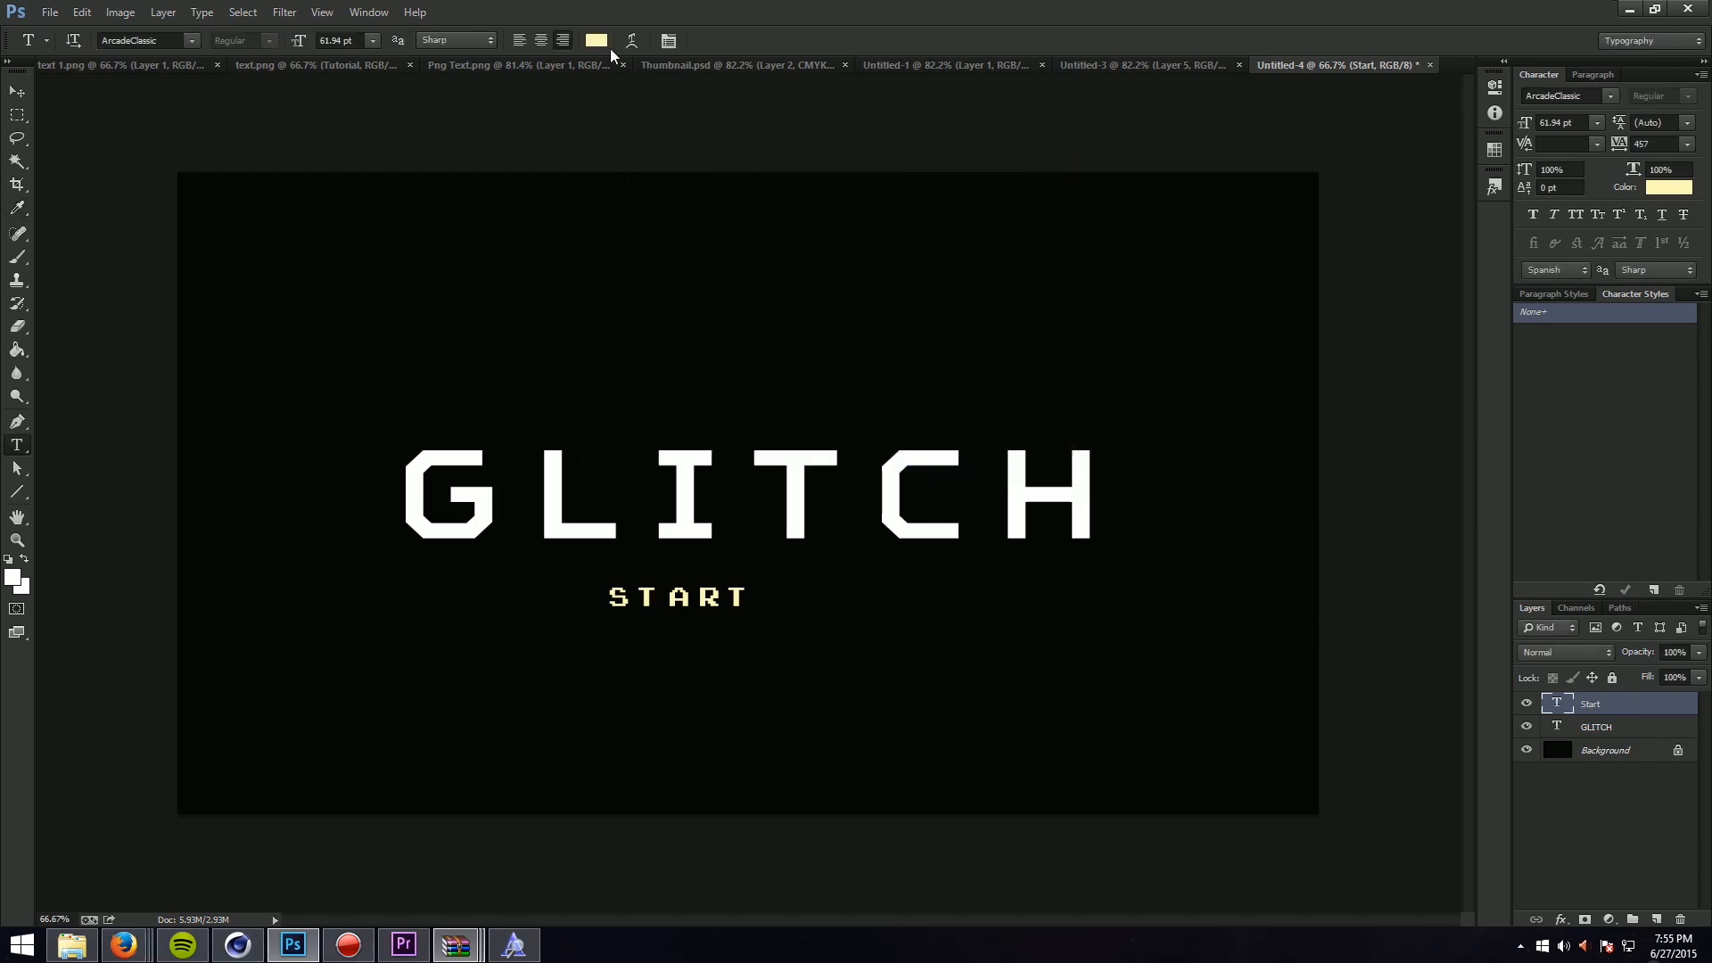
# Step: Centre-align the Start text and enable an outer glow layer style on it, leaving the drop shadow off
pyautogui.click(544, 41)
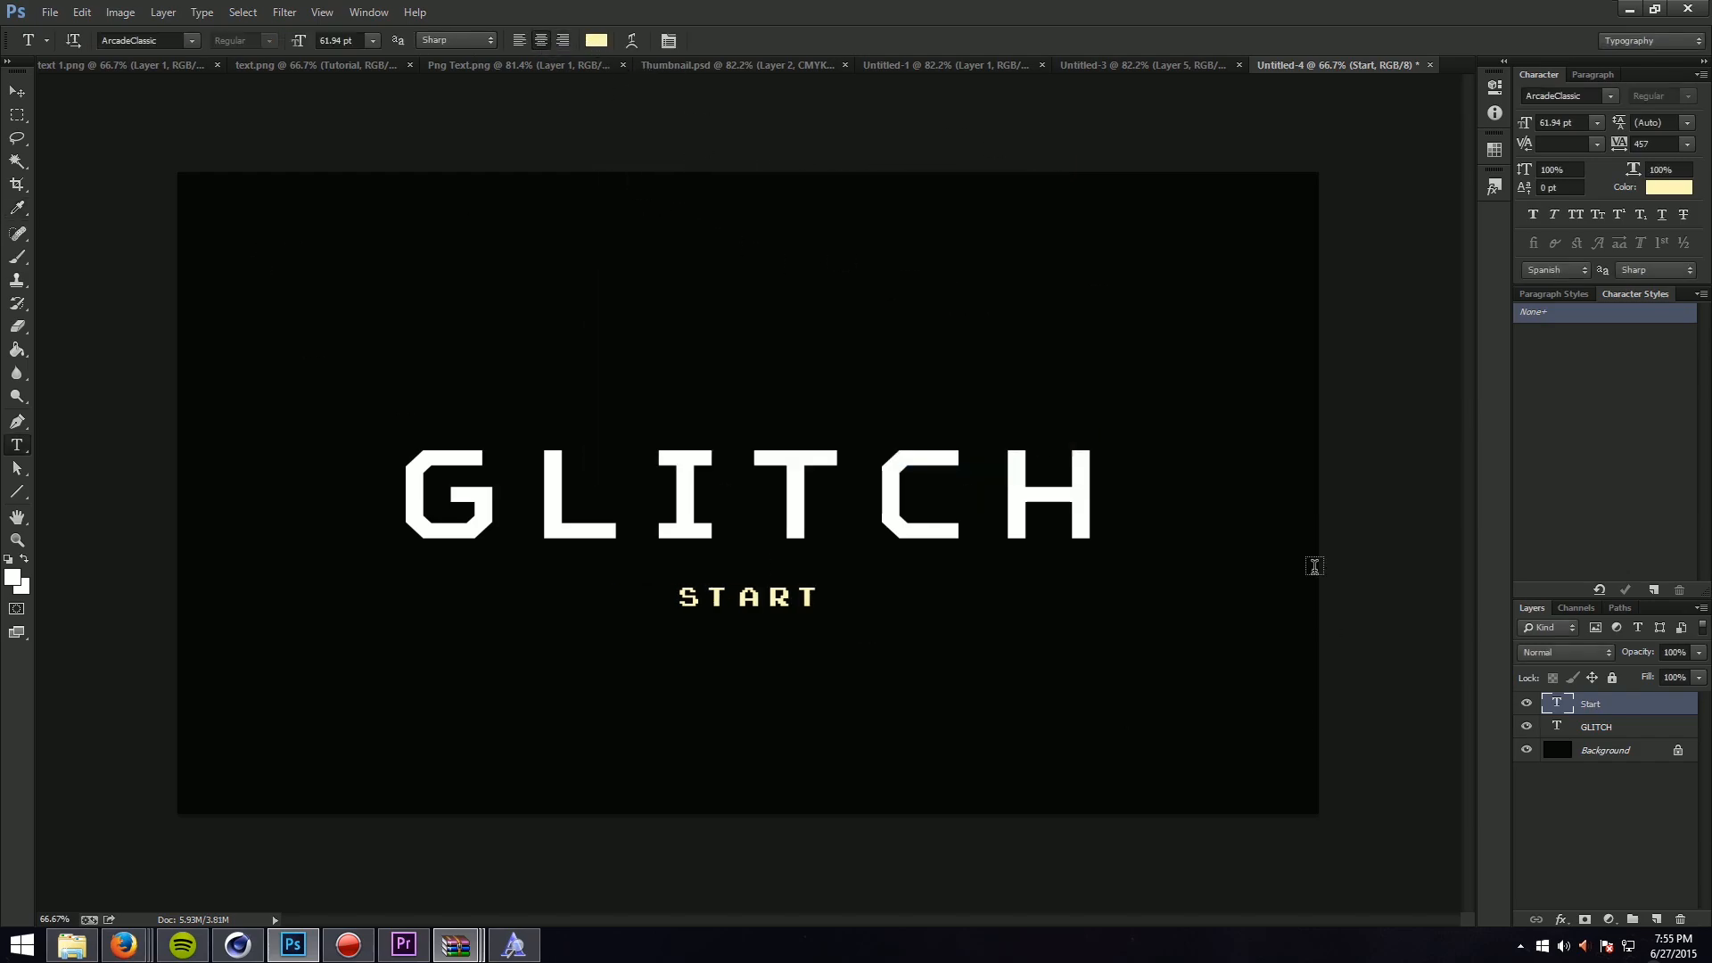
pyautogui.rightClick(1629, 707)
pyautogui.click(1466, 185)
pyautogui.rightClick(1625, 704)
pyautogui.click(1467, 188)
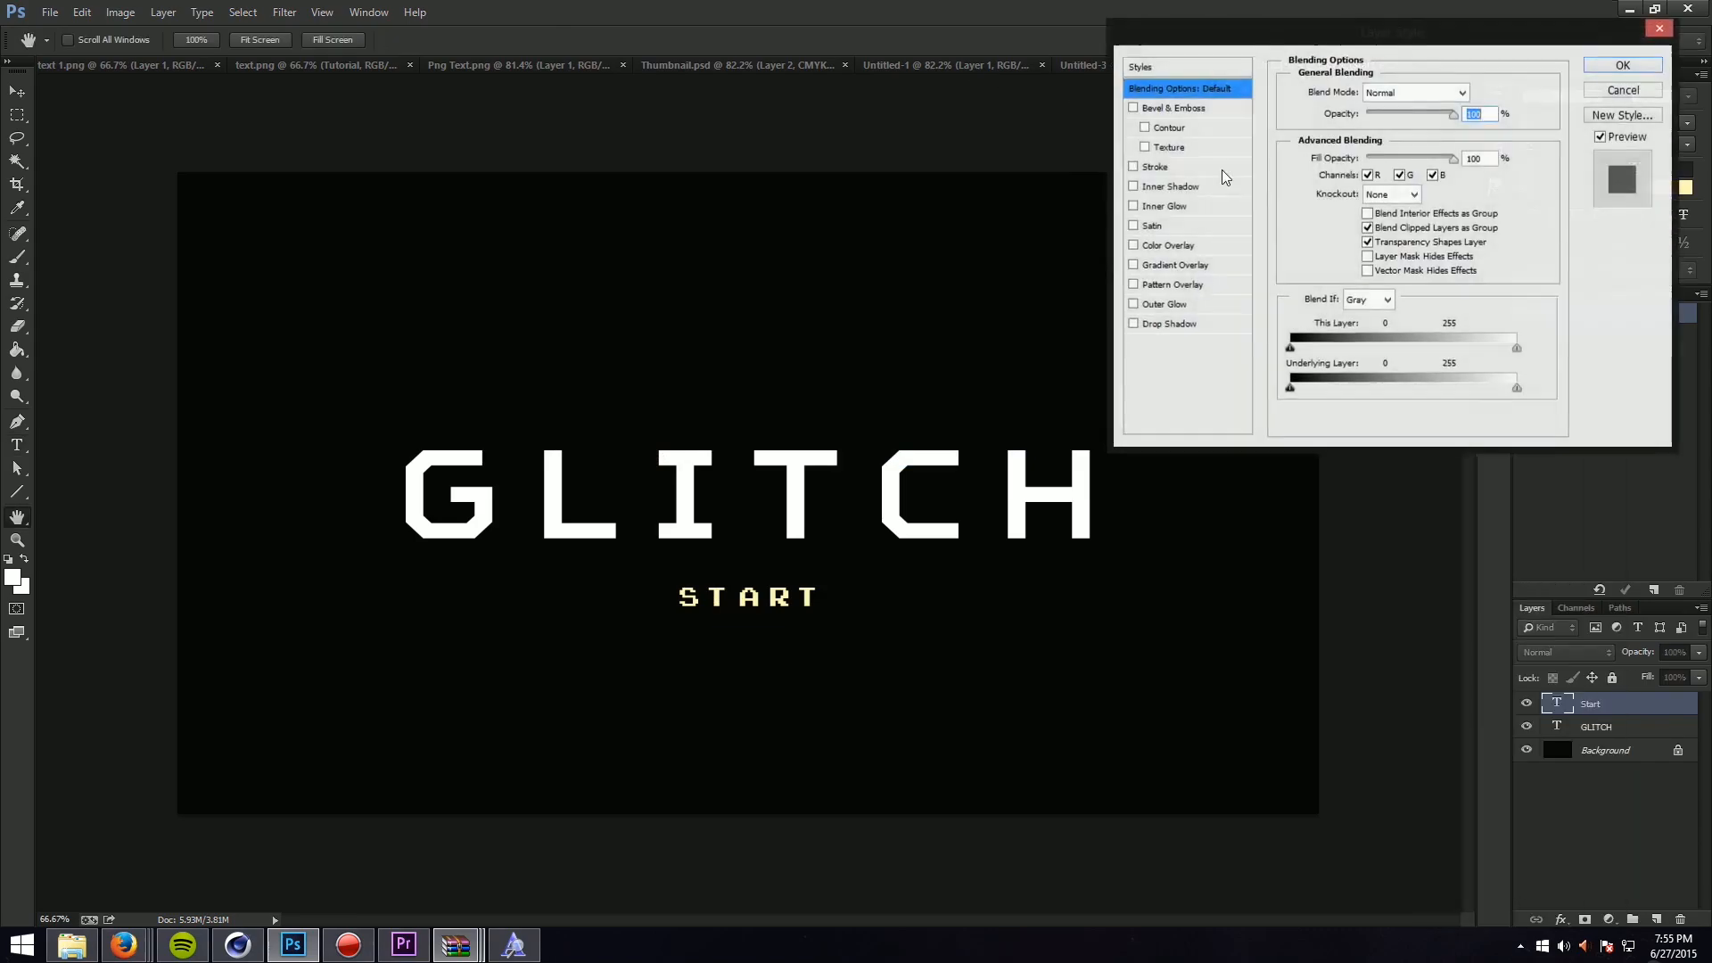
pyautogui.click(1168, 323)
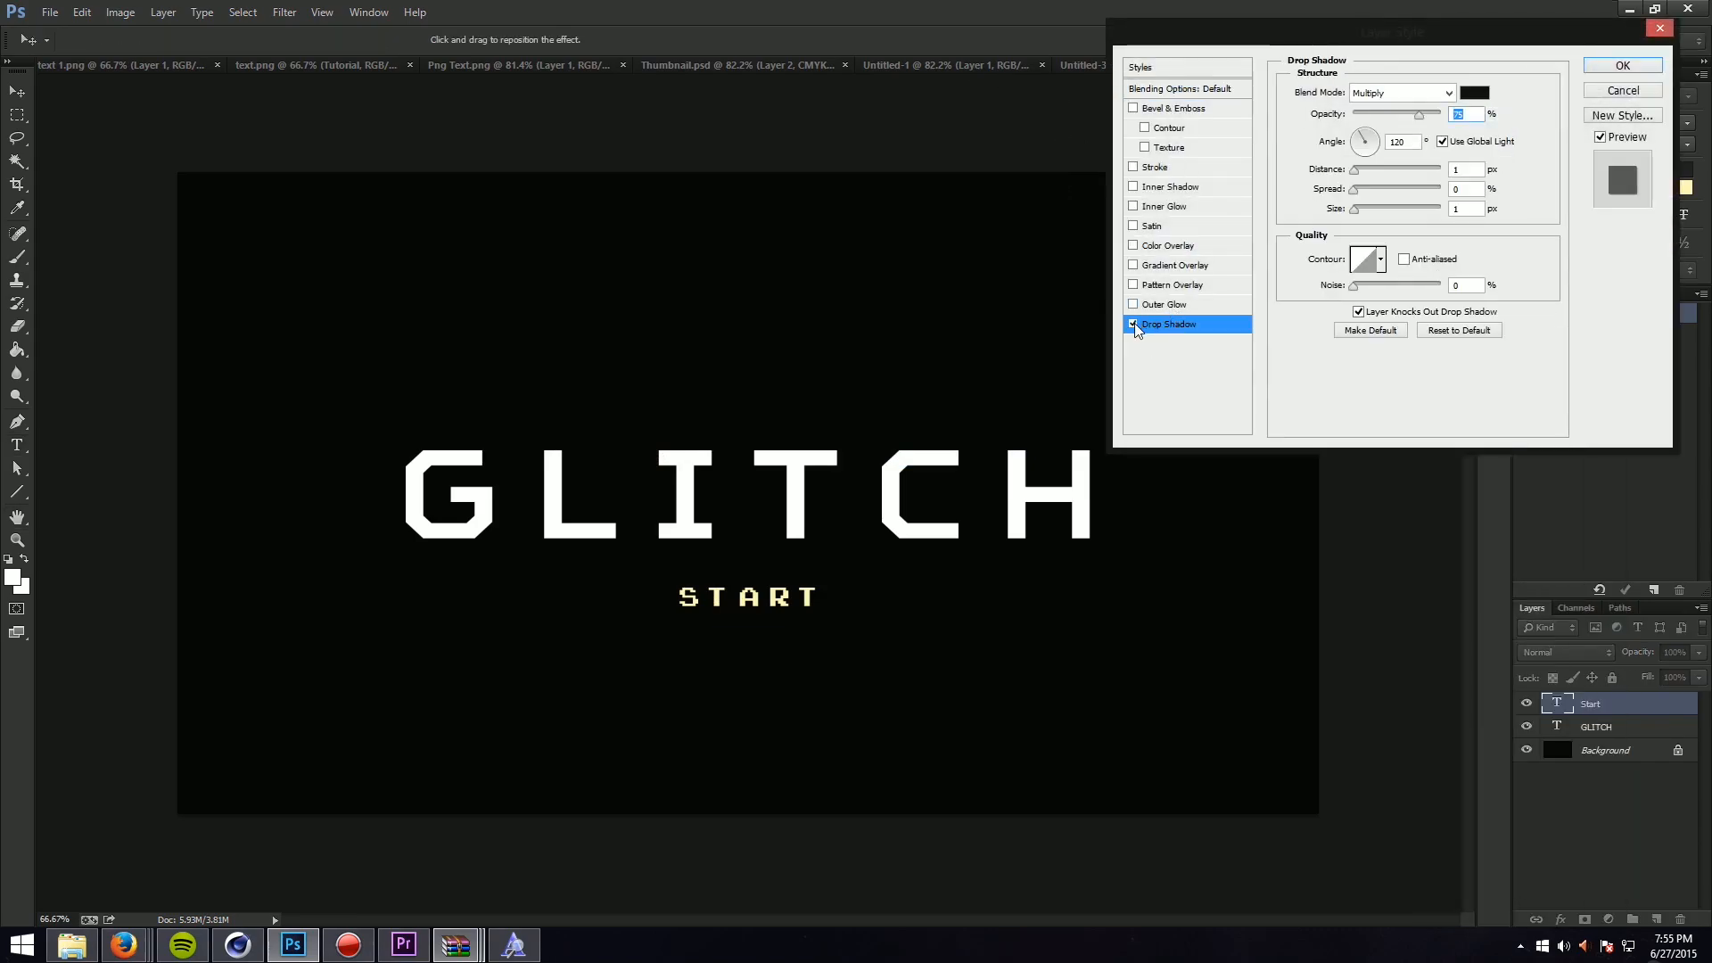
pyautogui.click(1134, 324)
pyautogui.click(1164, 304)
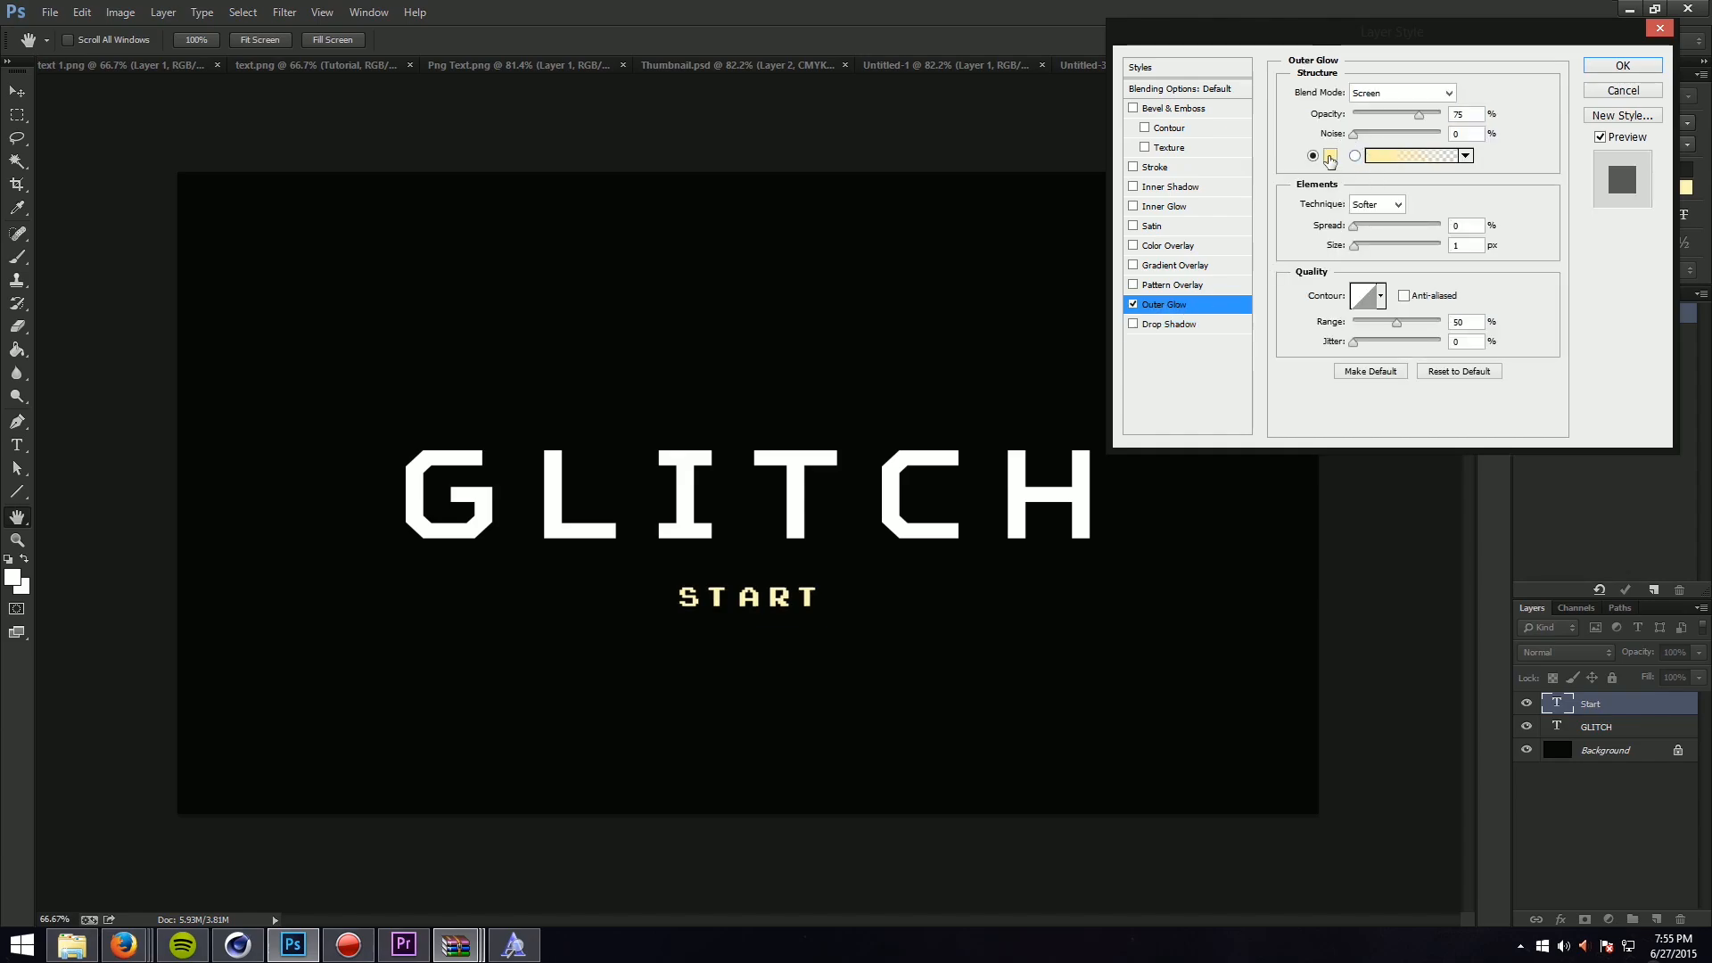
# Step: Set the Start text's outer glow to 21% spread, 21 px size and 27% opacity, keeping its pale yellow colour
pyautogui.moveTo(1355, 246)
pyautogui.mouseDown()
pyautogui.moveTo(1387, 232)
pyautogui.moveTo(1371, 228)
pyautogui.mouseUp()
pyautogui.moveTo(1419, 114); pyautogui.dragTo(1375, 107)
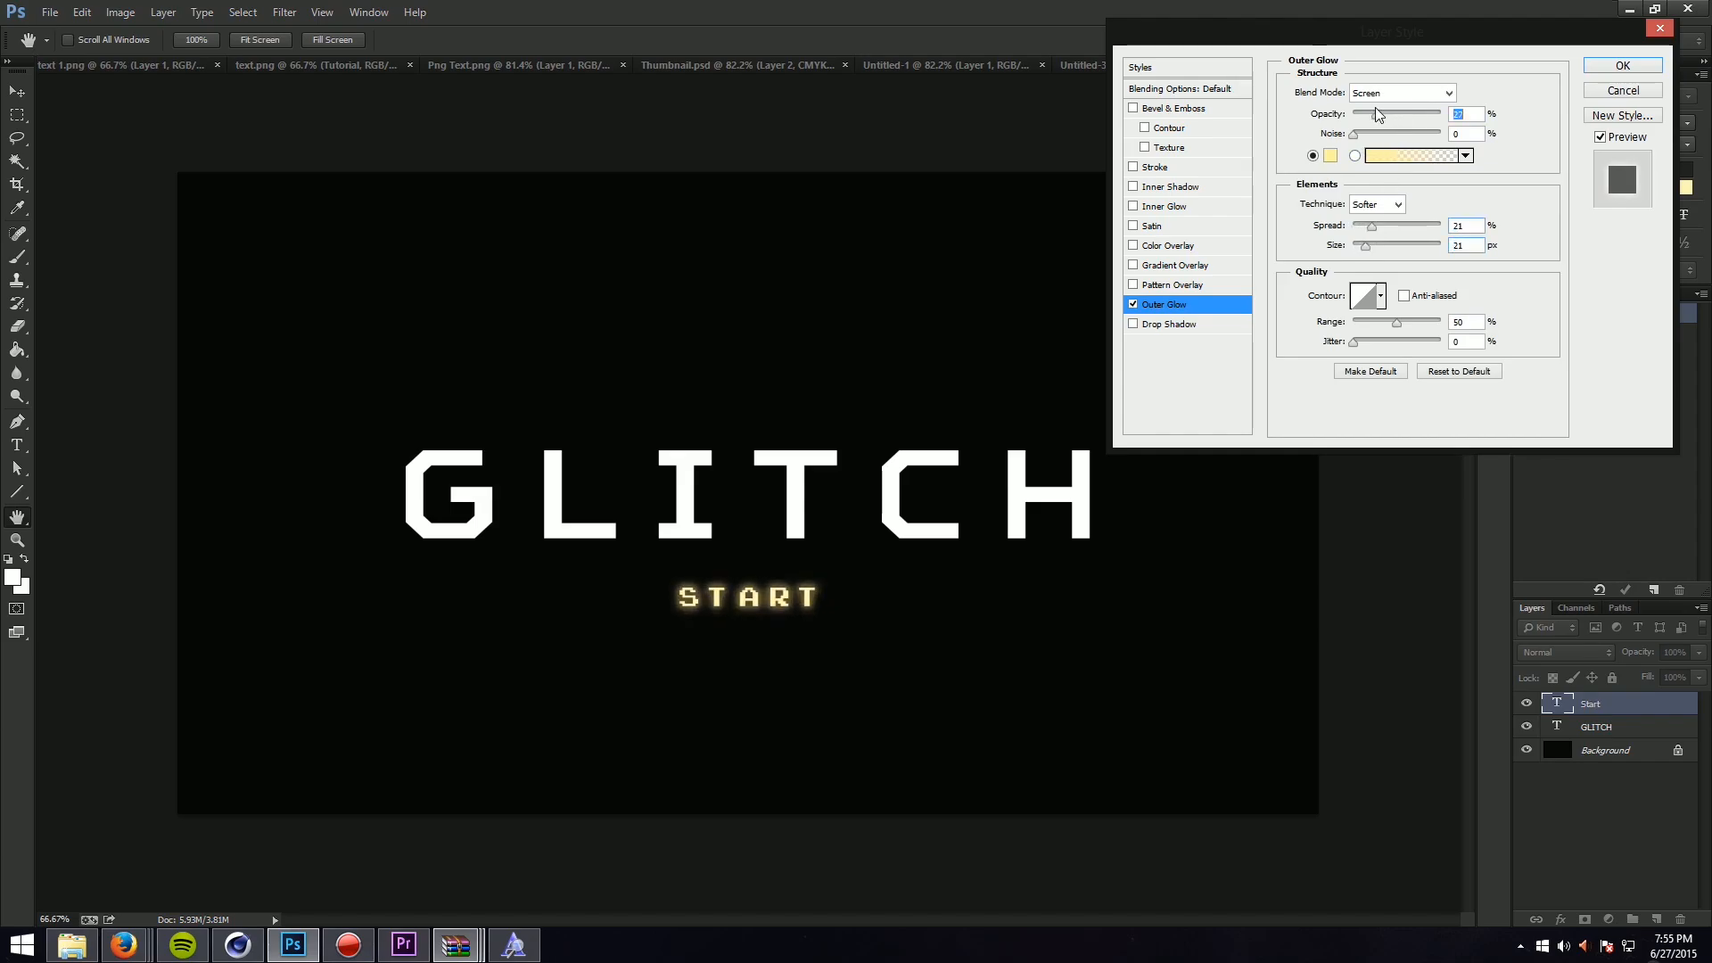
pyautogui.click(1329, 155)
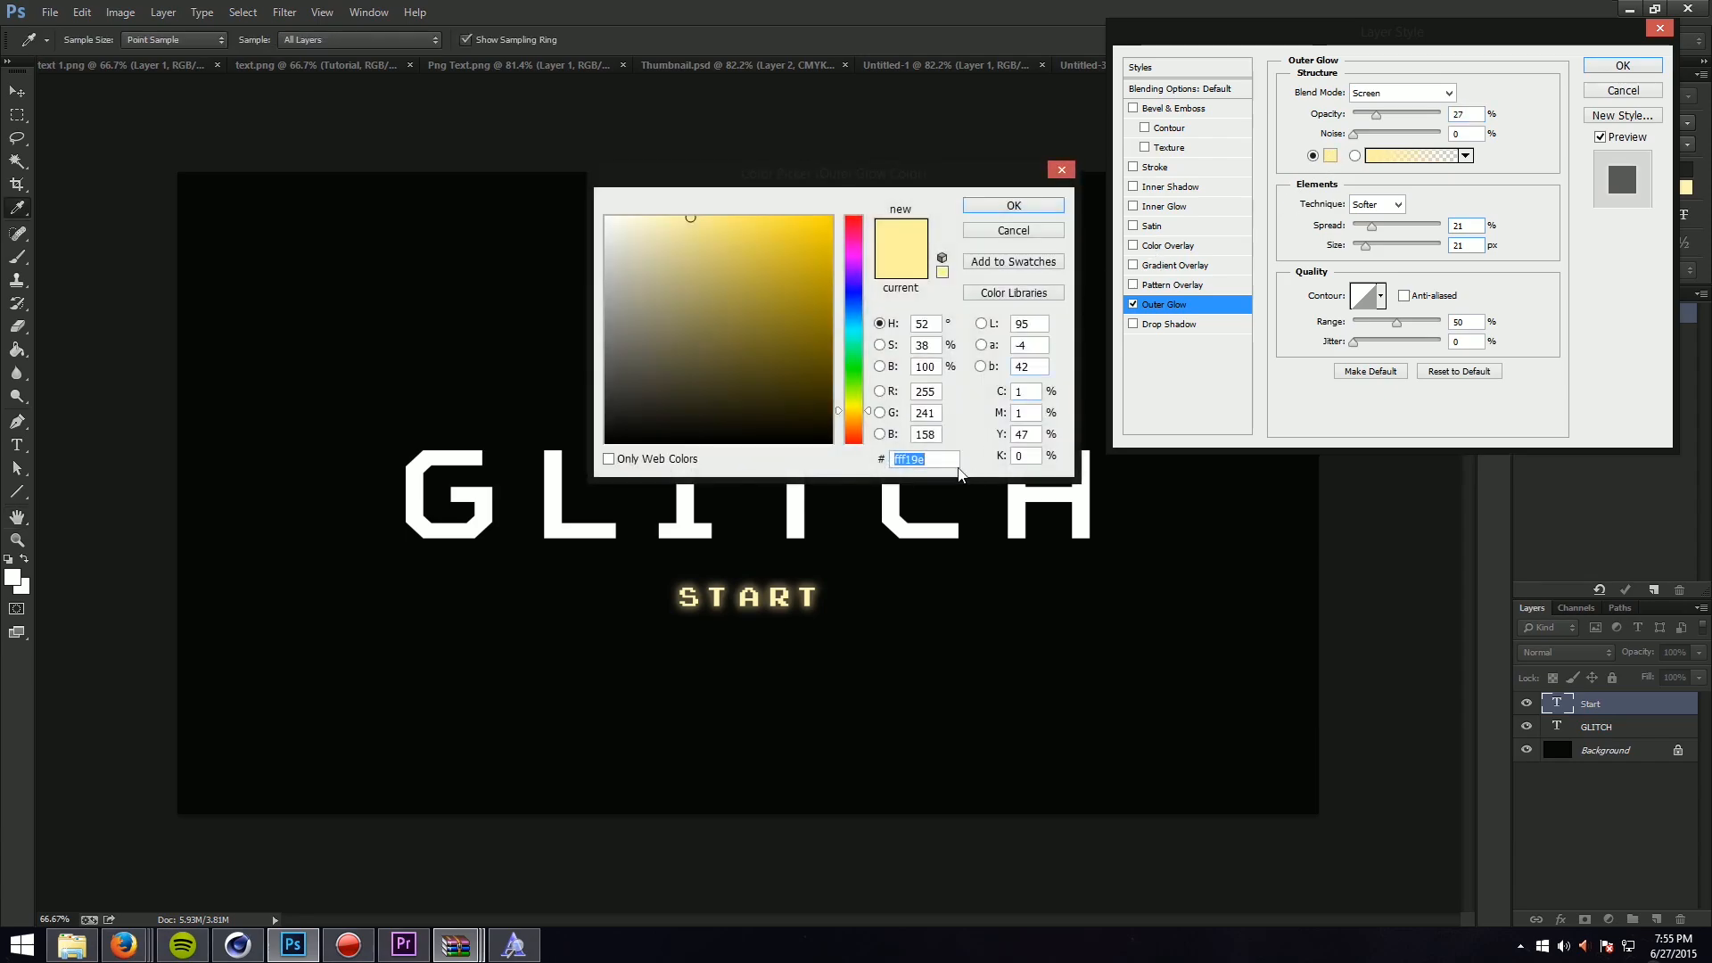
pyautogui.click(1016, 207)
pyautogui.click(1614, 66)
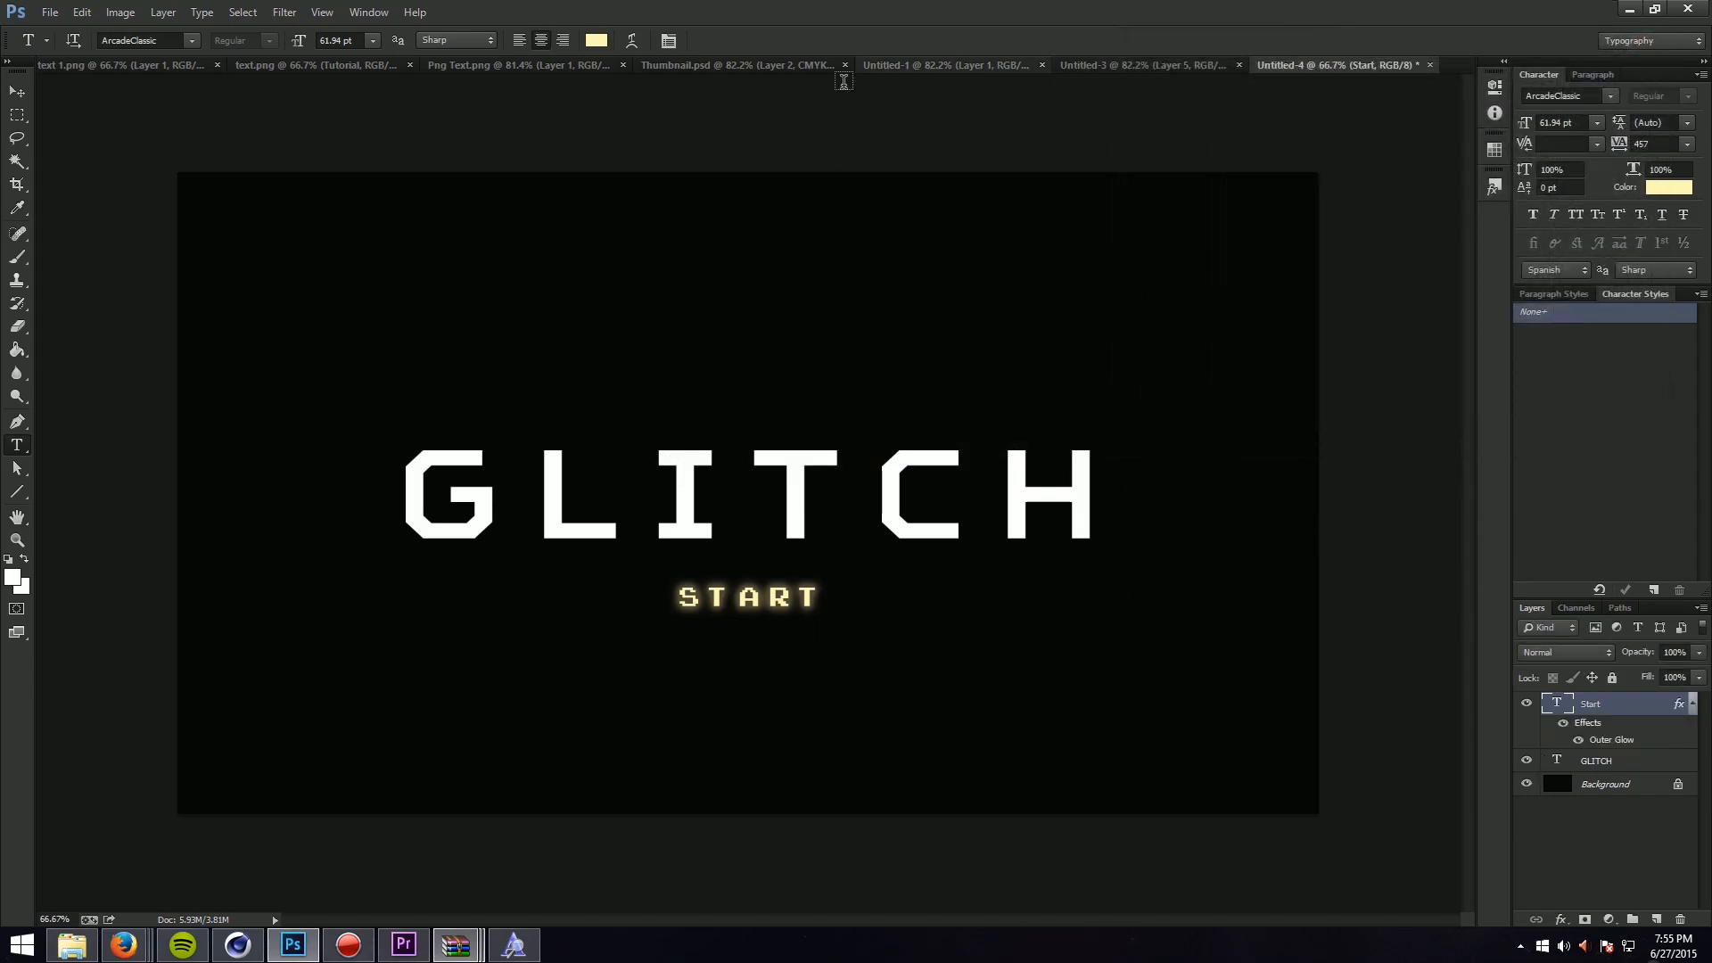
# Step: Check the finished glitch design in Untitled-3, and draw a white horizontal line 4 px thick and about 2225 px long through Untitled-4's title
pyautogui.click(1159, 65)
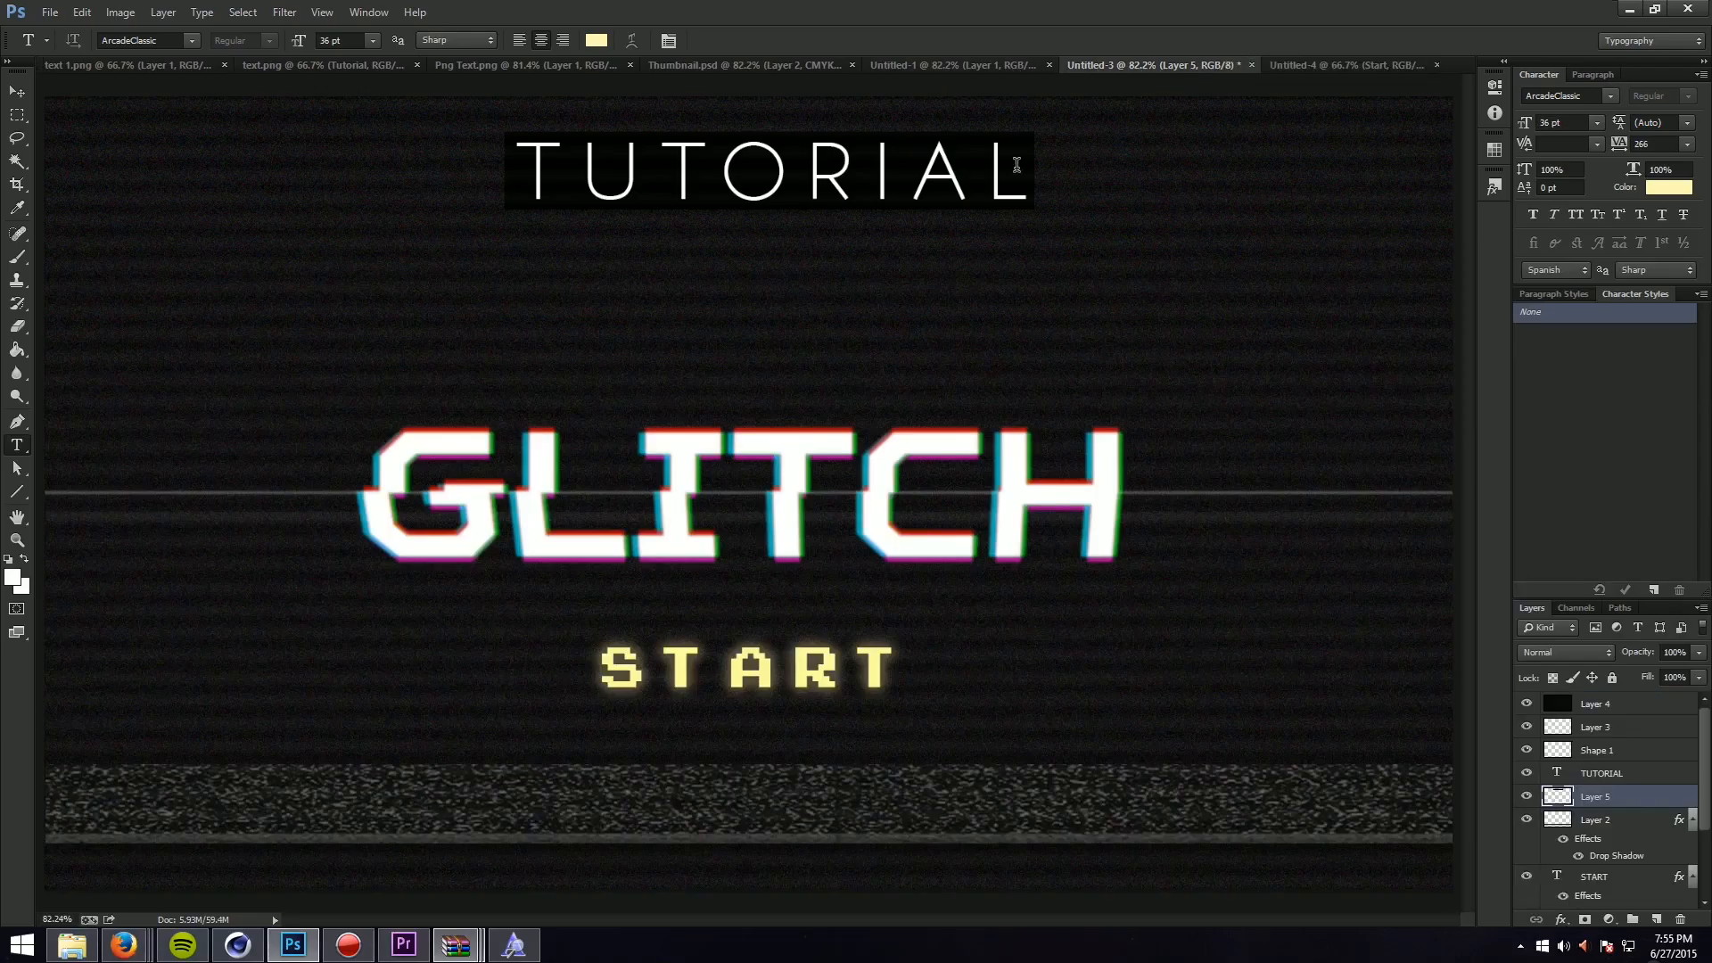
pyautogui.click(1336, 65)
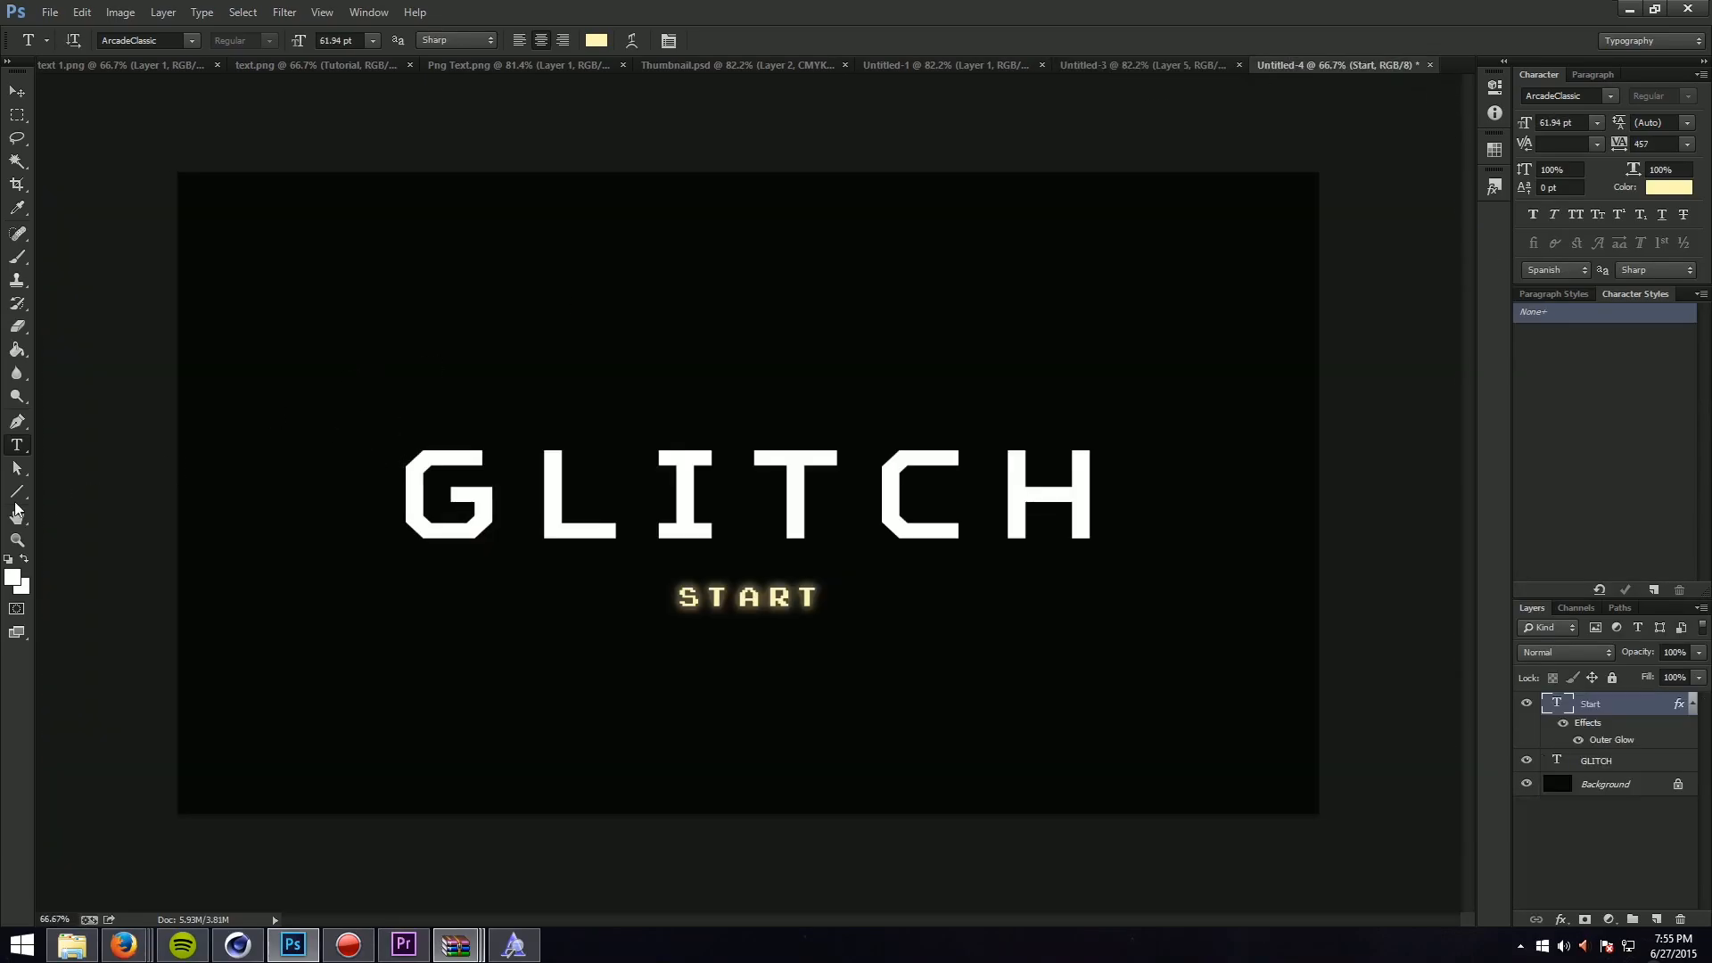
pyautogui.click(8, 493)
pyautogui.moveTo(99, 511); pyautogui.dragTo(1460, 519)
pyautogui.hotkey('ctrl', 'z')
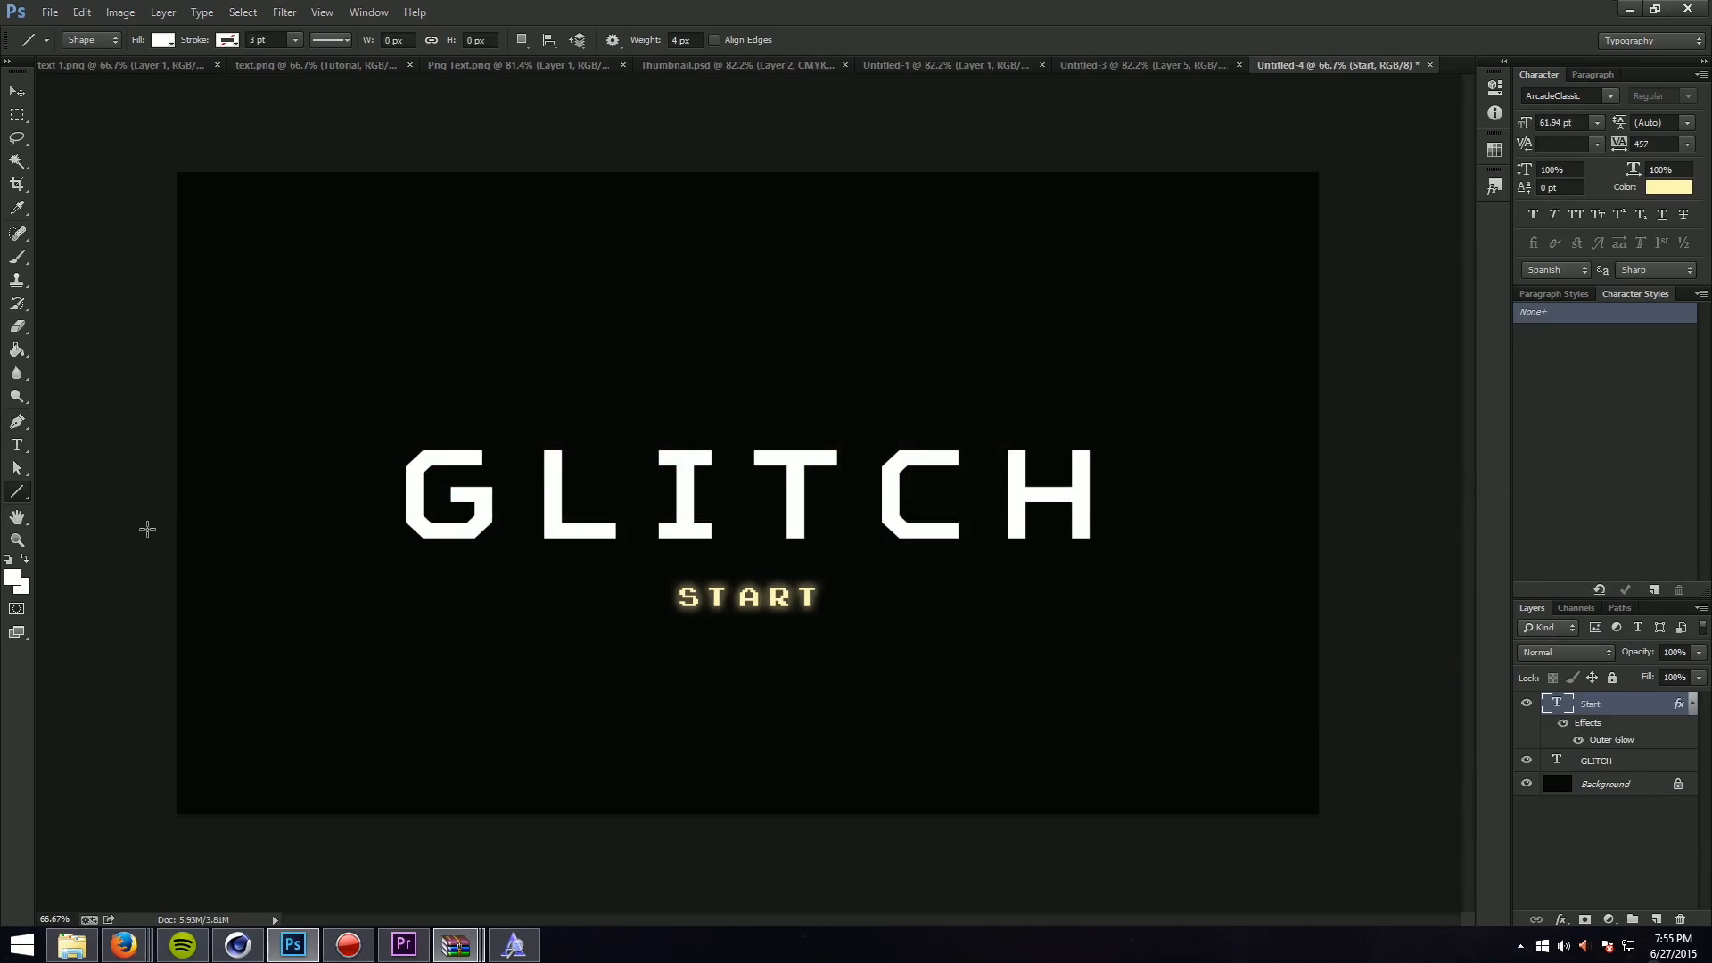
pyautogui.moveTo(130, 531); pyautogui.dragTo(1452, 531)
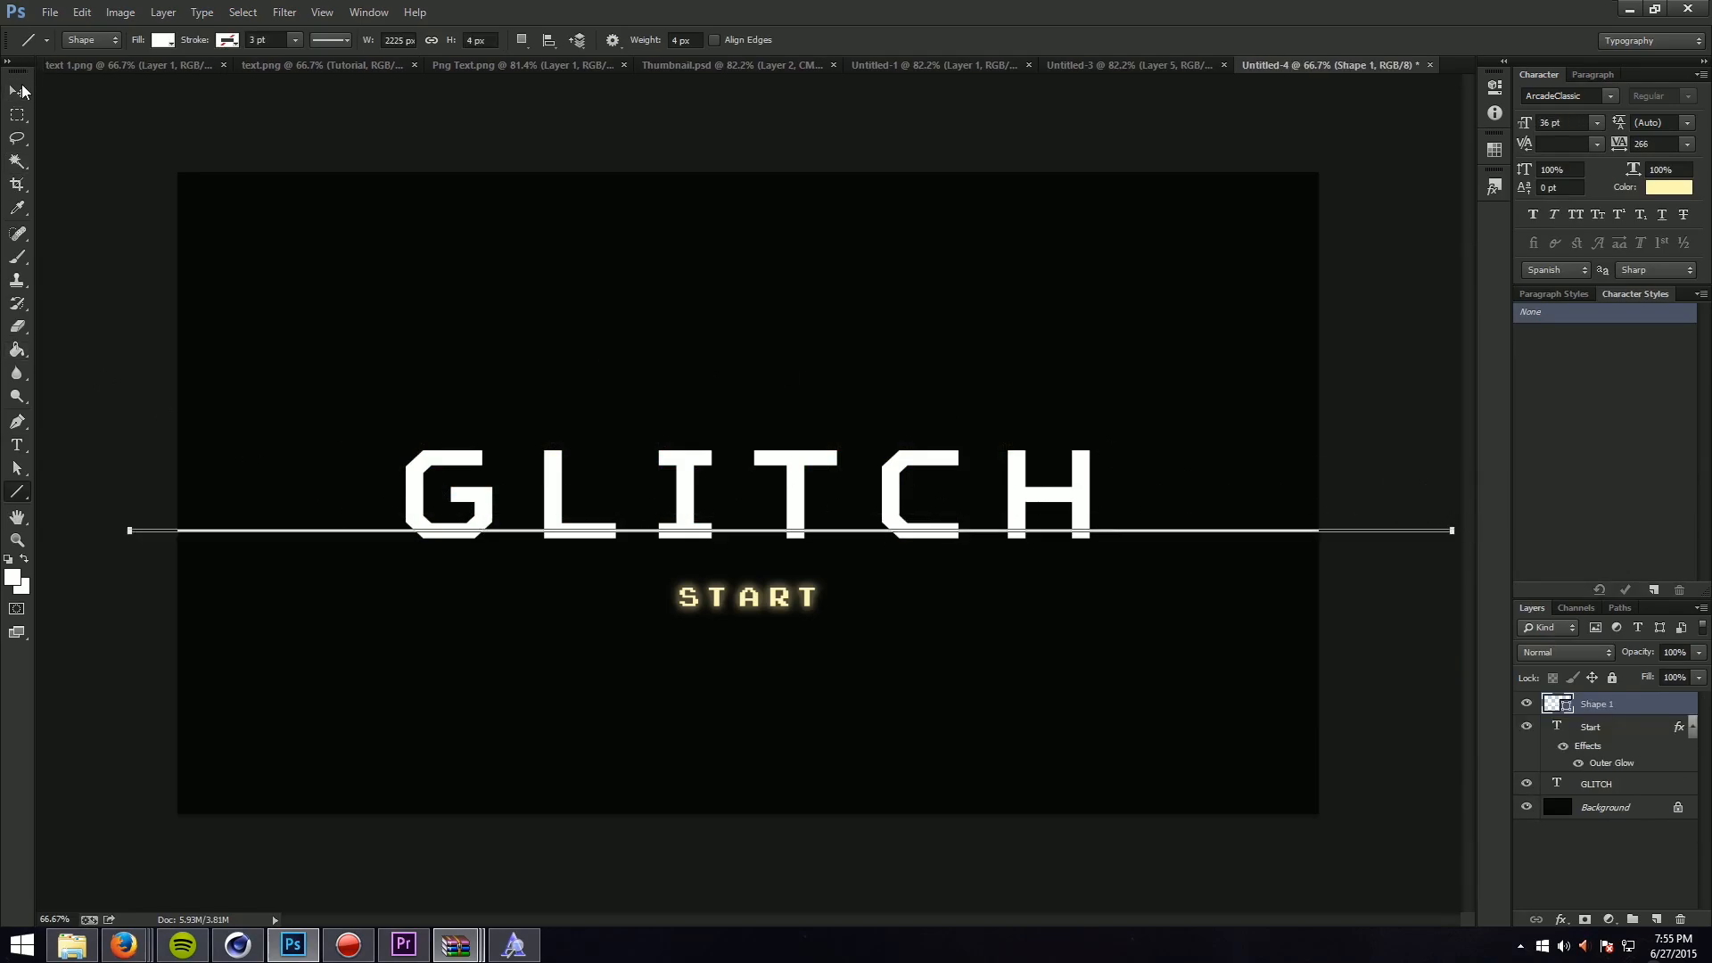
# Step: Align the white line to the vertical centre of the canvas and clear the selection
pyautogui.hotkey('ctrl', 'a')
pyautogui.press('v')
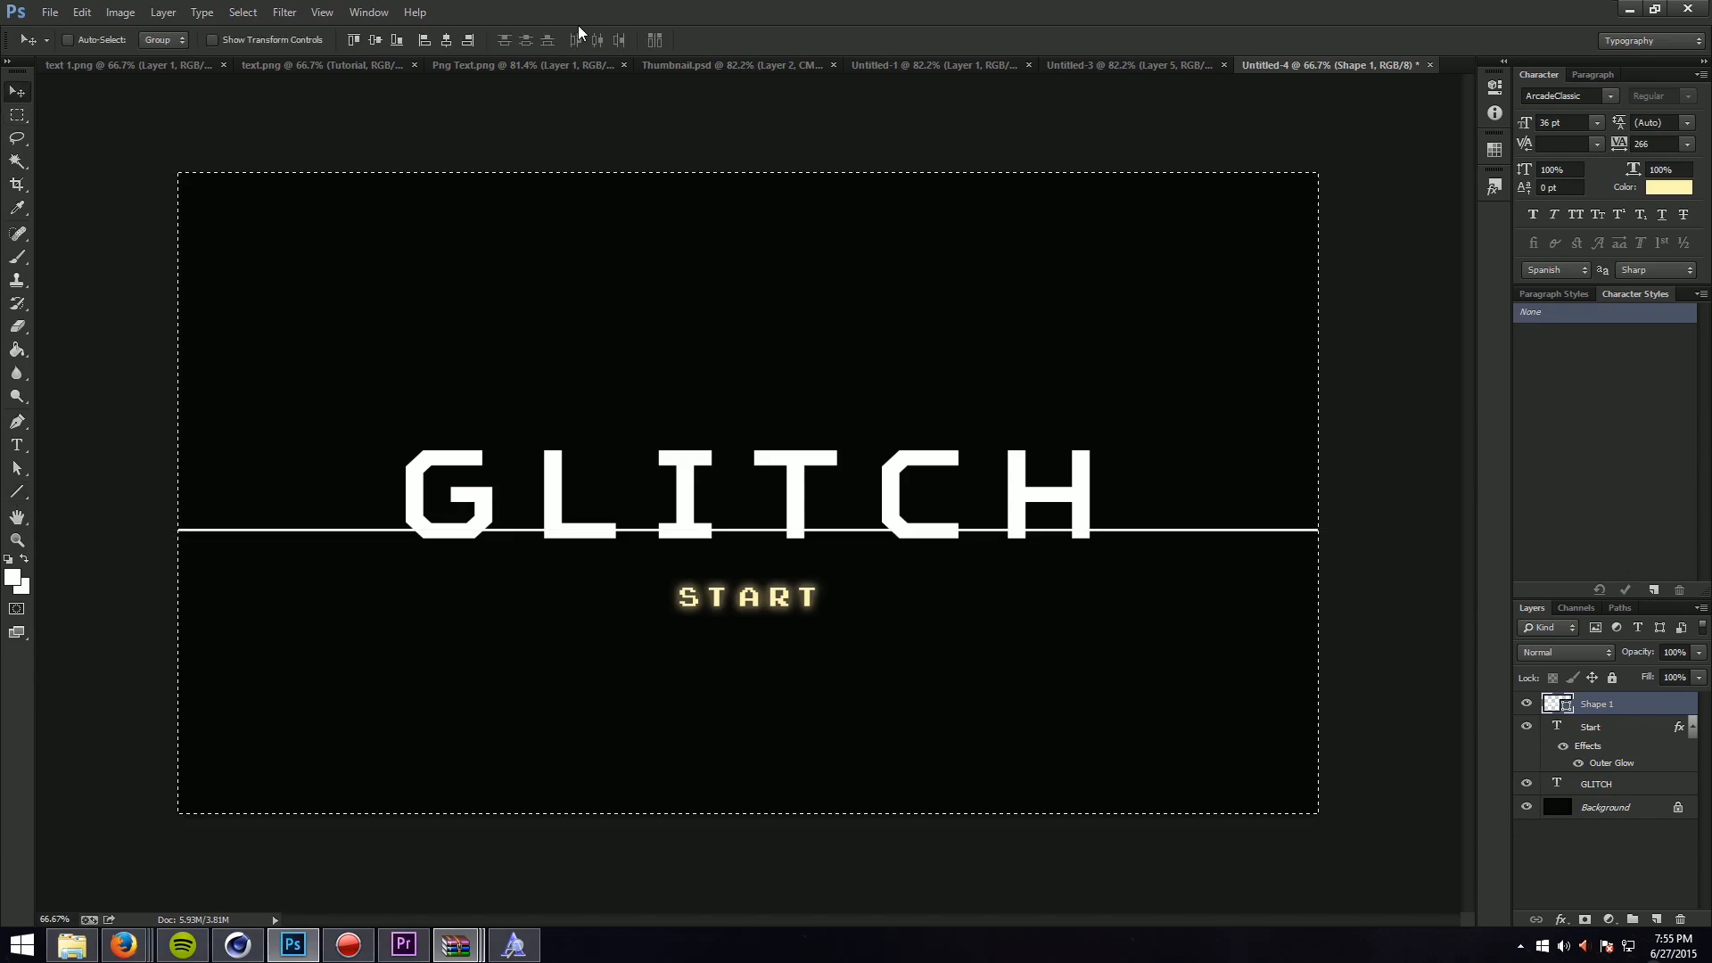
pyautogui.click(446, 39)
pyautogui.hotkey('ctrl', 'd')
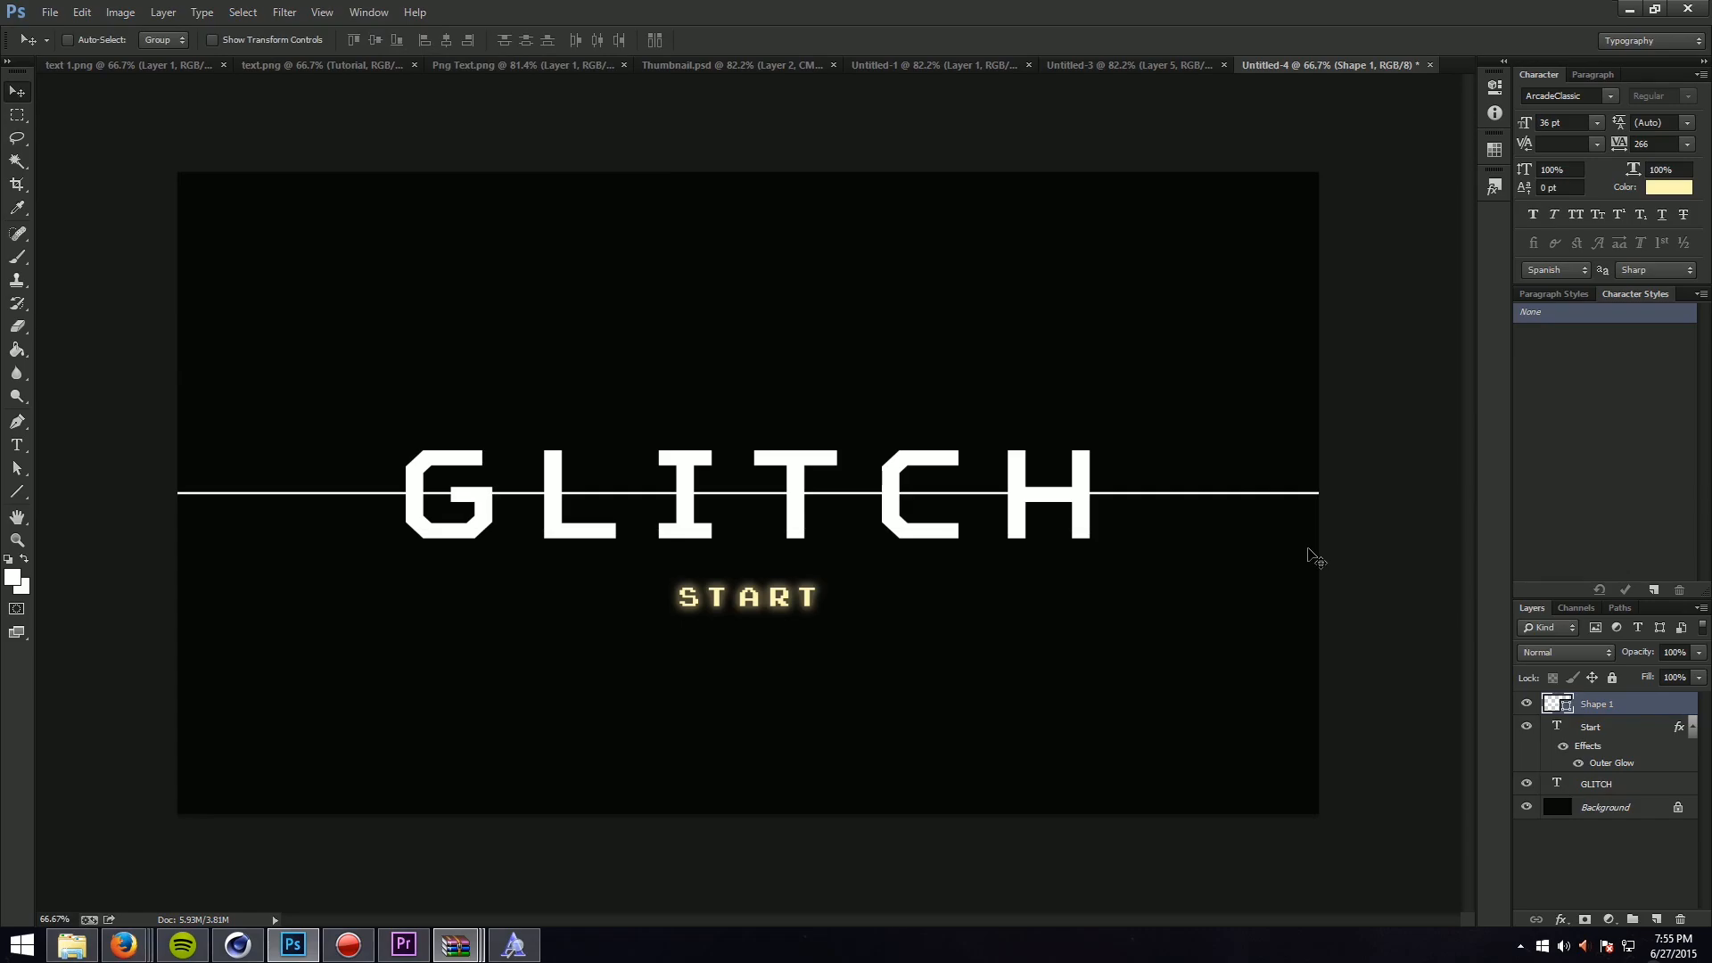
# Step: Duplicate the GLITCH text layer, place the copy beneath the original and hide the copy
pyautogui.click(1621, 785)
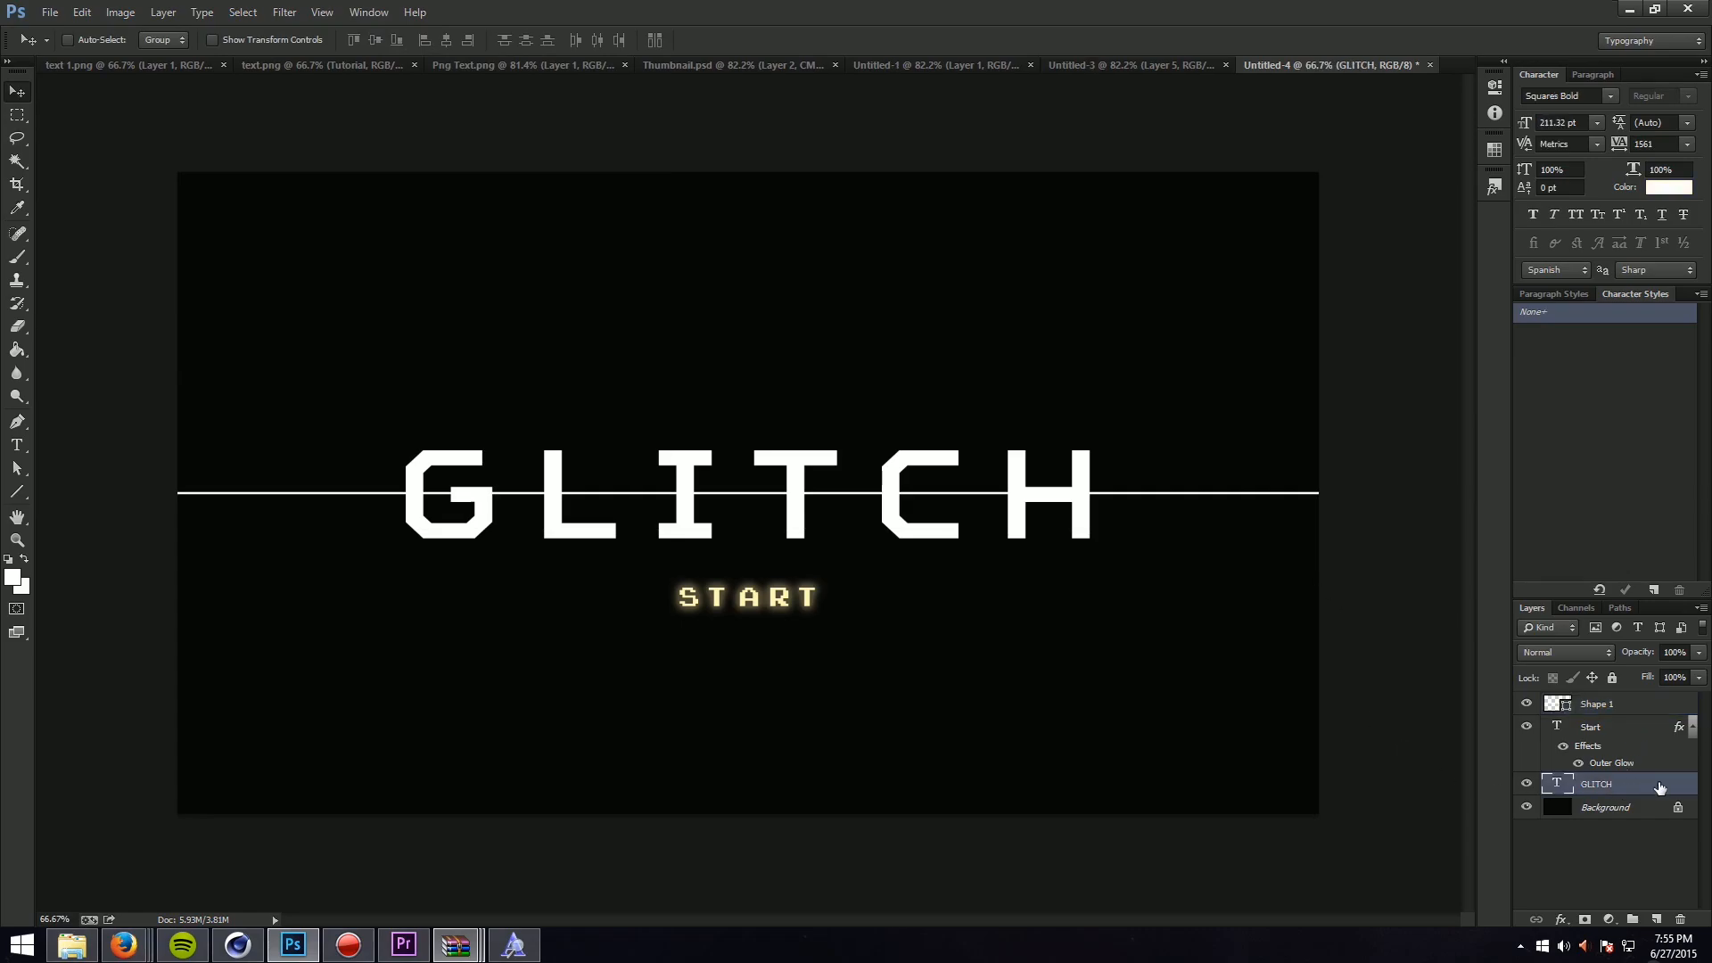
pyautogui.hotkey('ctrl', 'j')
pyautogui.moveTo(1661, 788); pyautogui.dragTo(1634, 815)
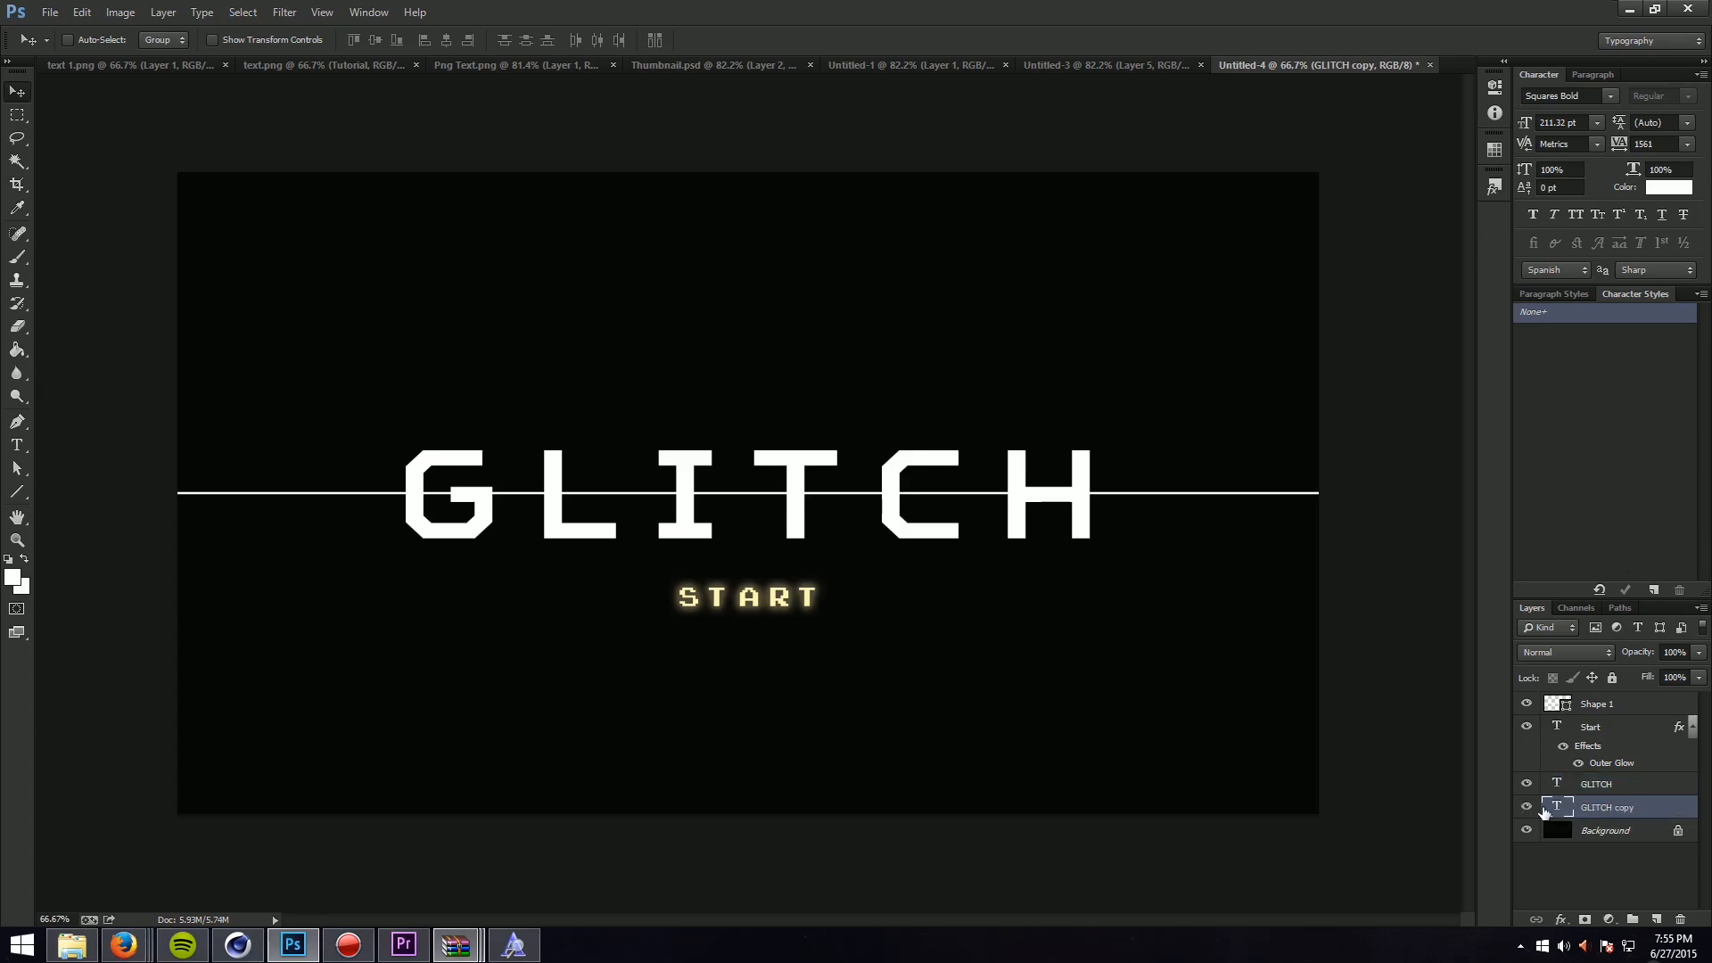
pyautogui.click(1528, 807)
# Step: Rasterize the original GLITCH text layer
pyautogui.click(1631, 794)
pyautogui.rightClick(1631, 797)
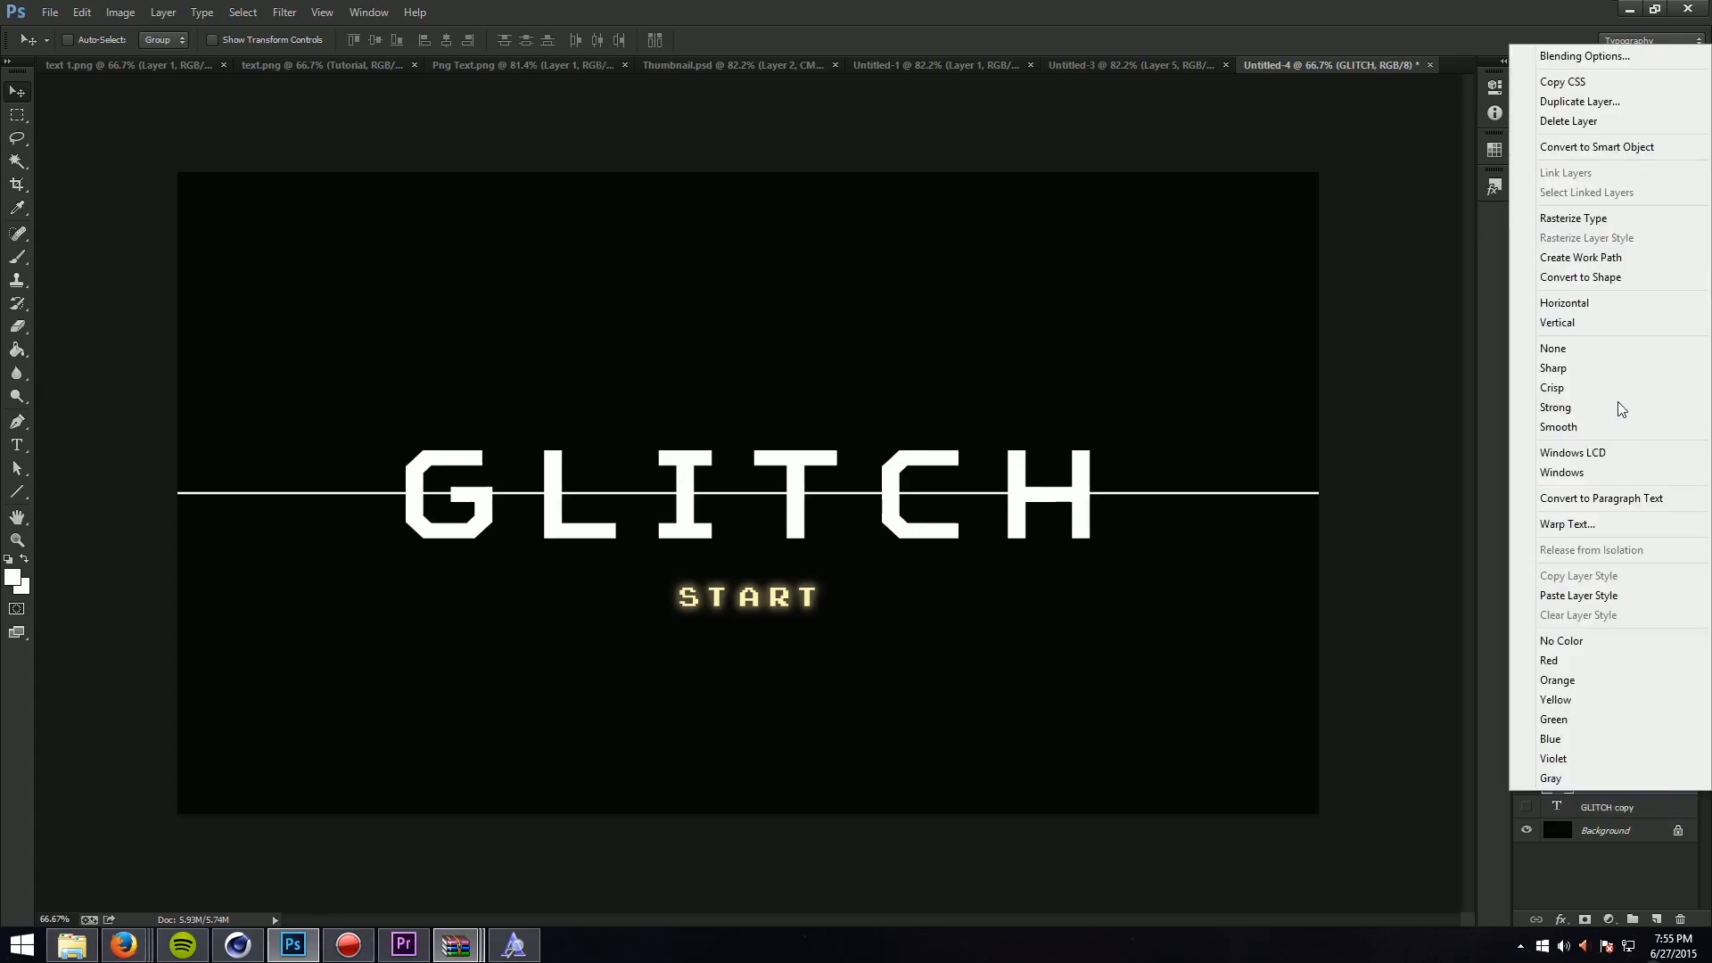
pyautogui.click(1580, 219)
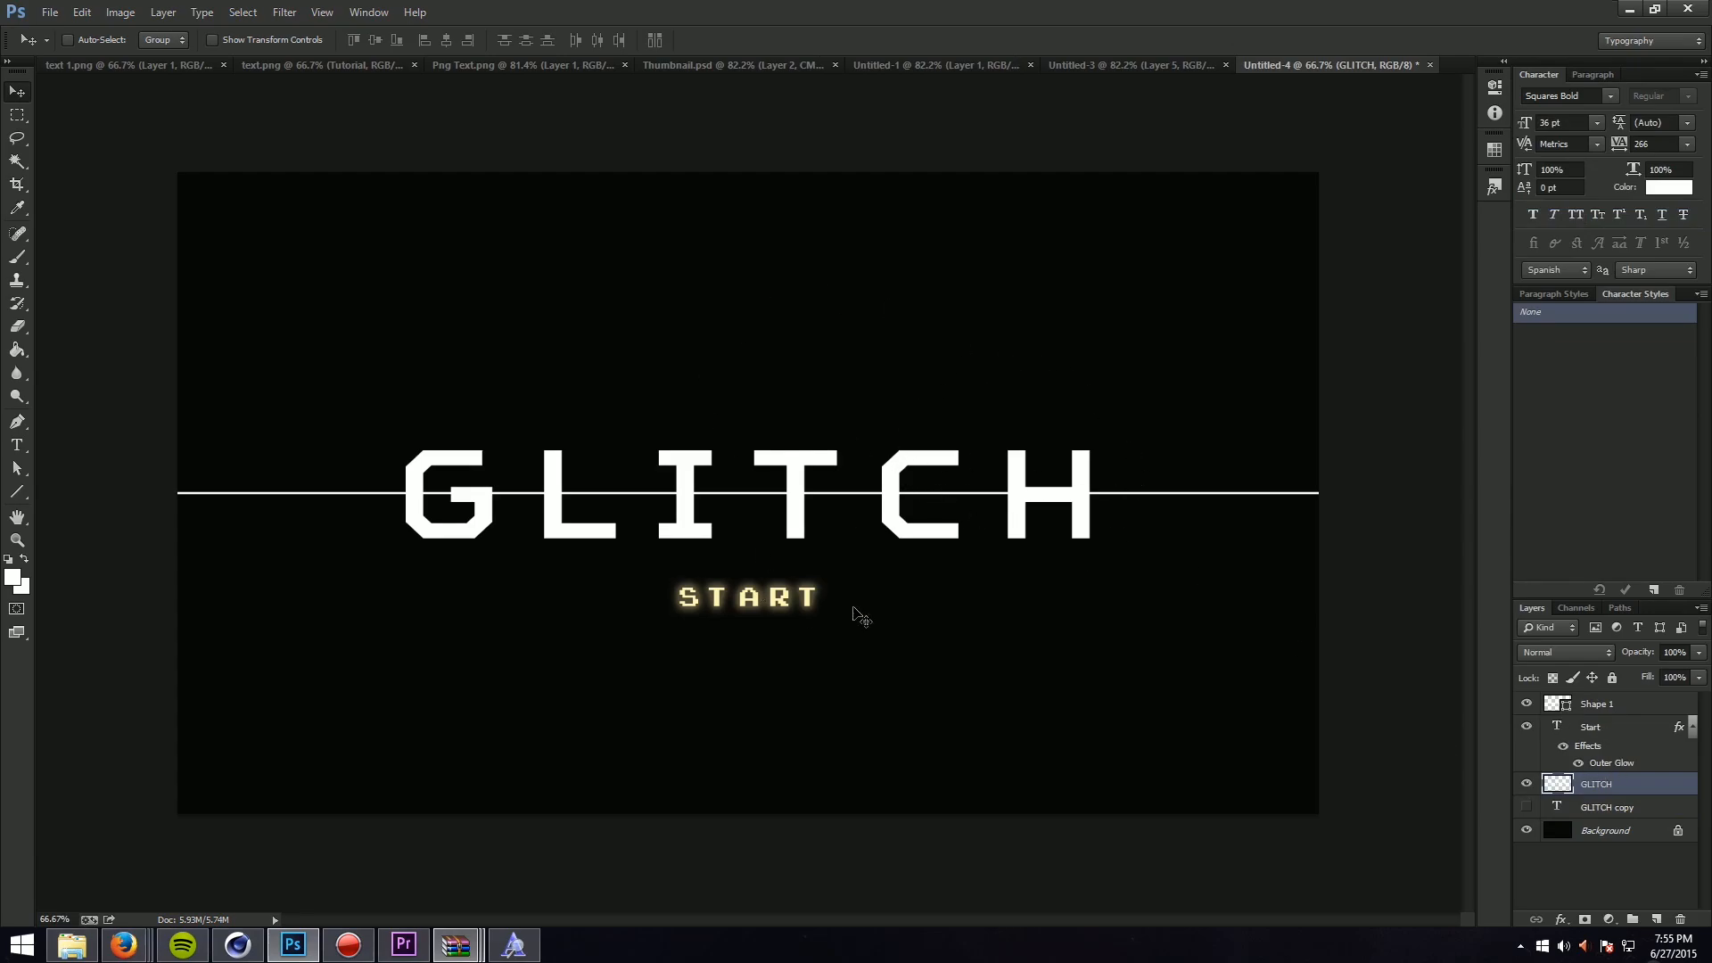
# Step: Show the rulers and place a horizontal guide along the white line through the middle of GLITCH
pyautogui.click(1526, 807)
pyautogui.click(1617, 727)
pyautogui.click(1650, 709)
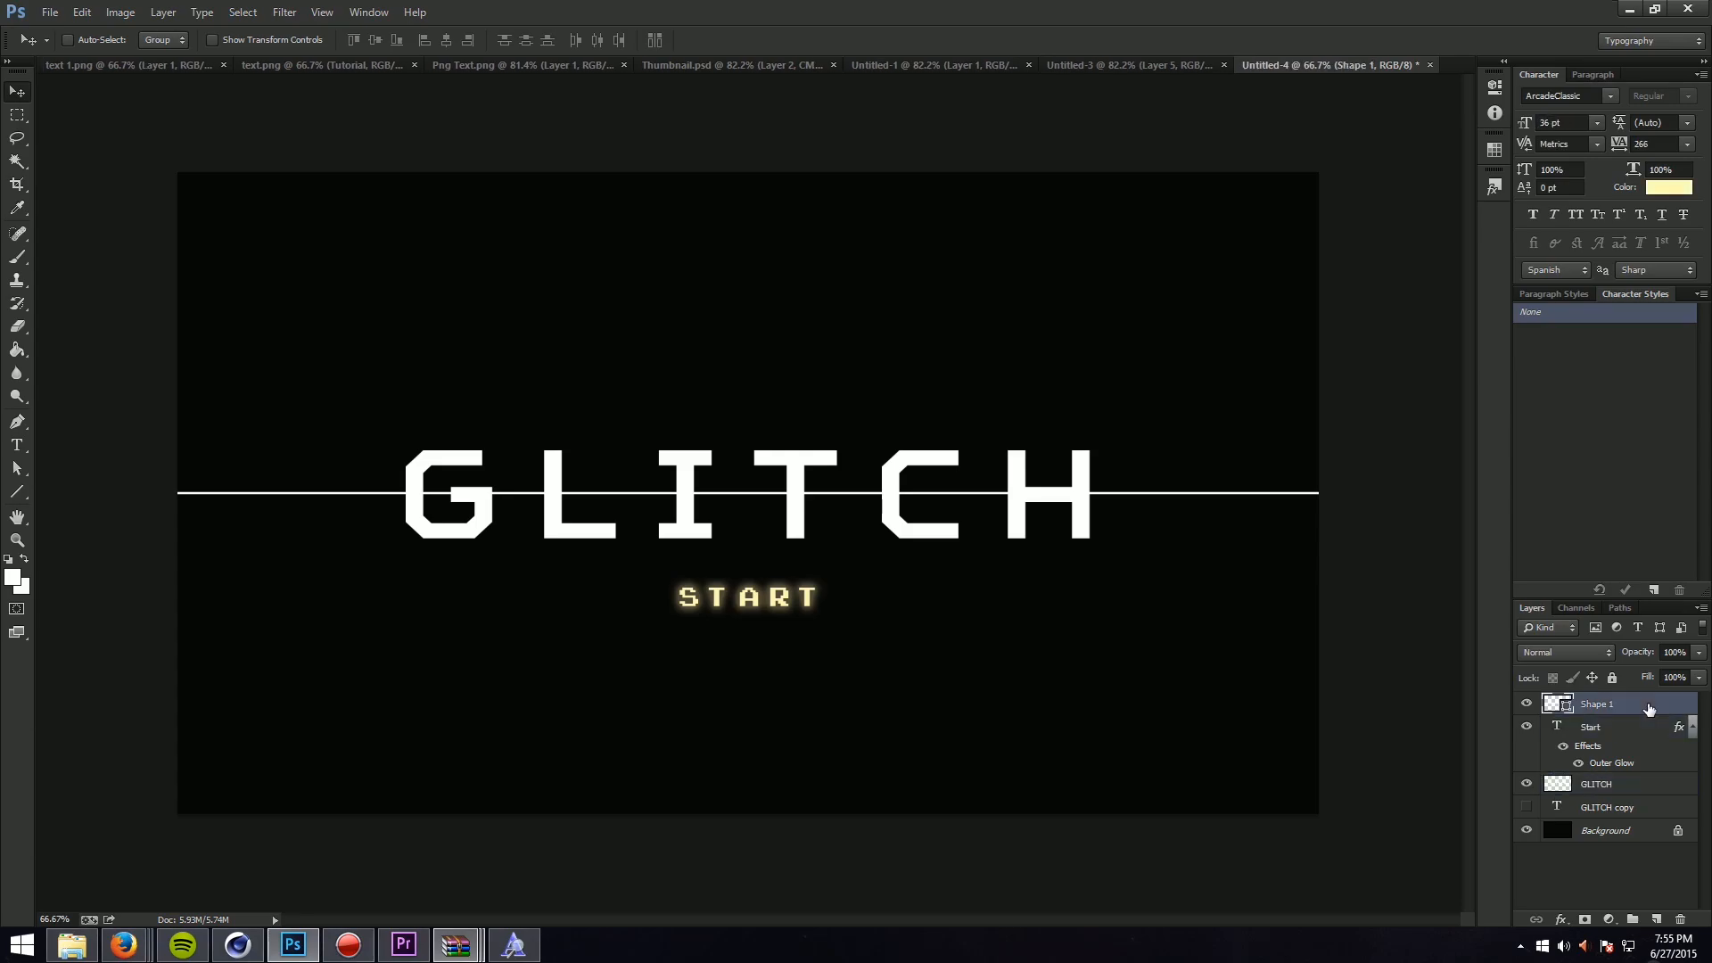
pyautogui.click(1526, 705)
pyautogui.hotkey('ctrl', 'r')
pyautogui.moveTo(658, 80); pyautogui.dragTo(633, 499)
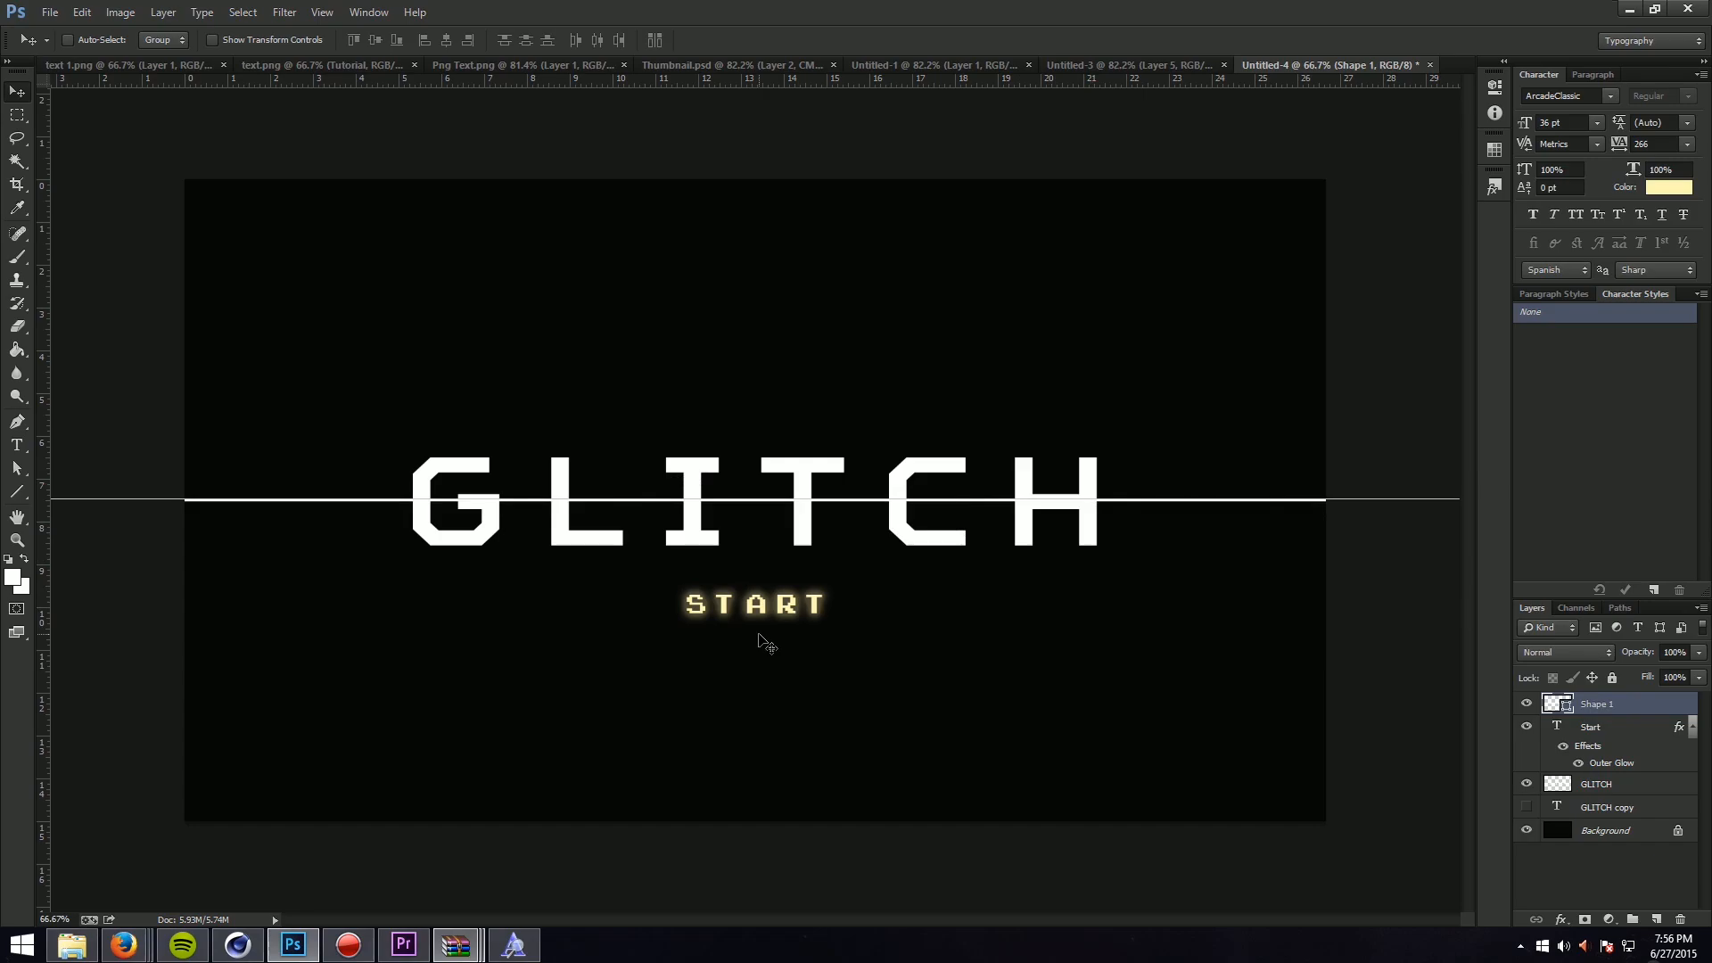
# Step: Cut the half of the rasterized GLITCH letters below the guide and paste it onto a new layer
pyautogui.press('m')
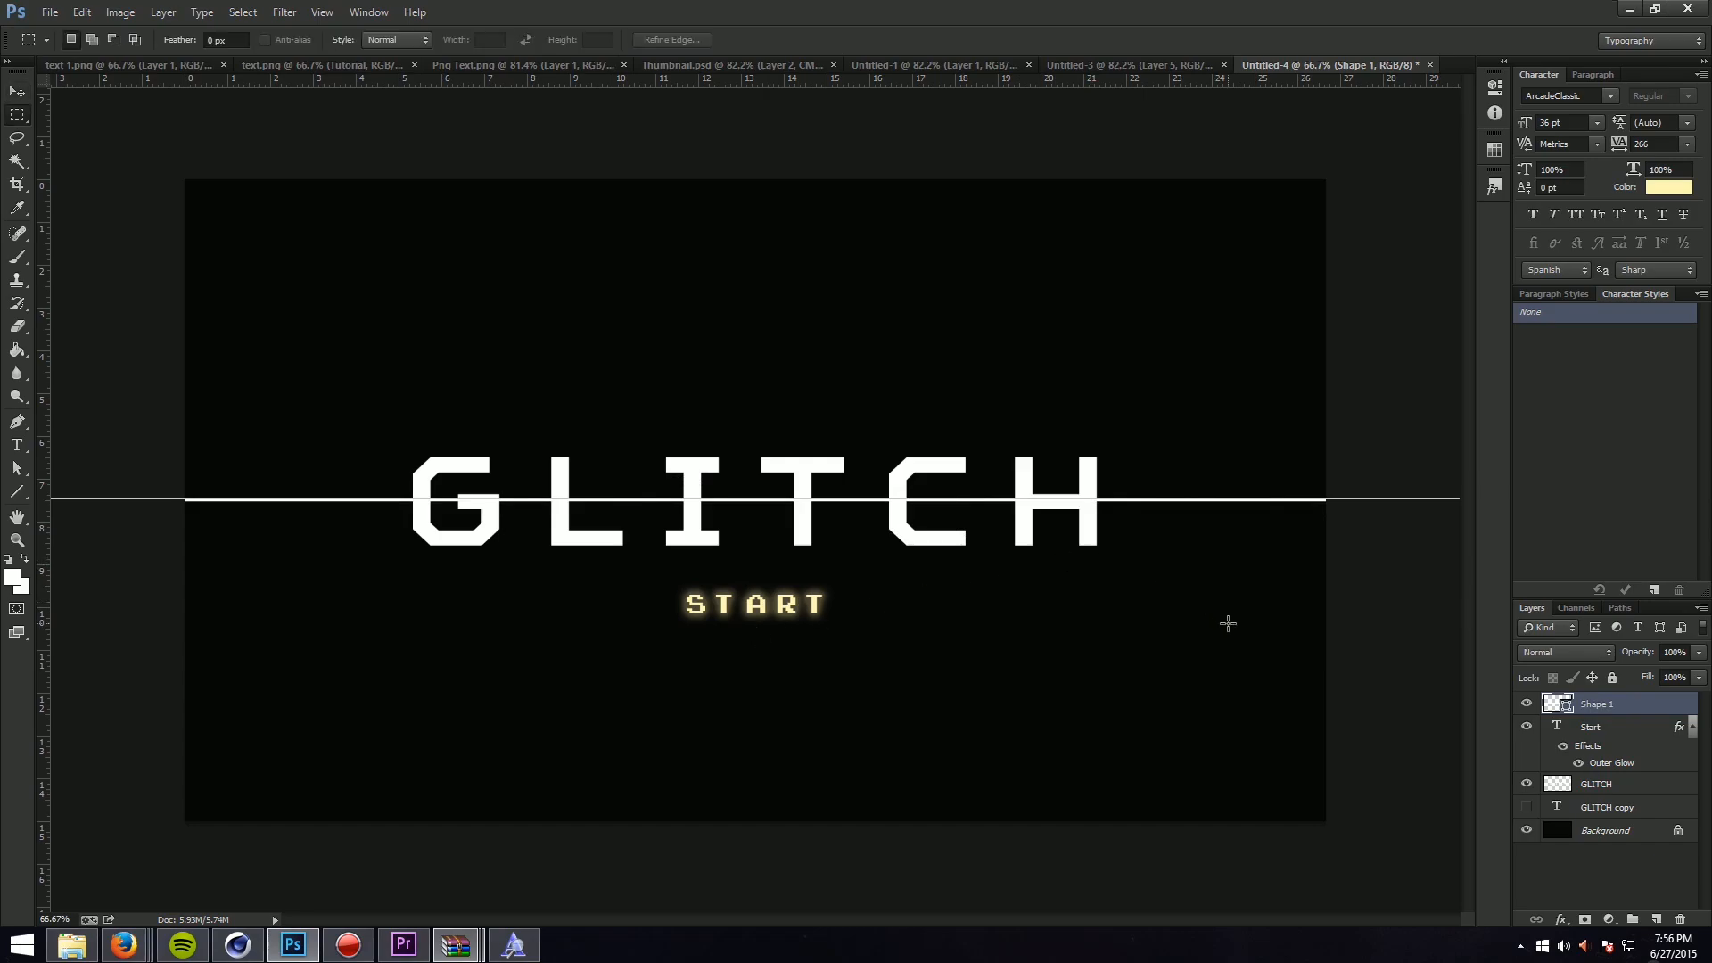
pyautogui.moveTo(1228, 624); pyautogui.dragTo(322, 498)
pyautogui.click(1637, 785)
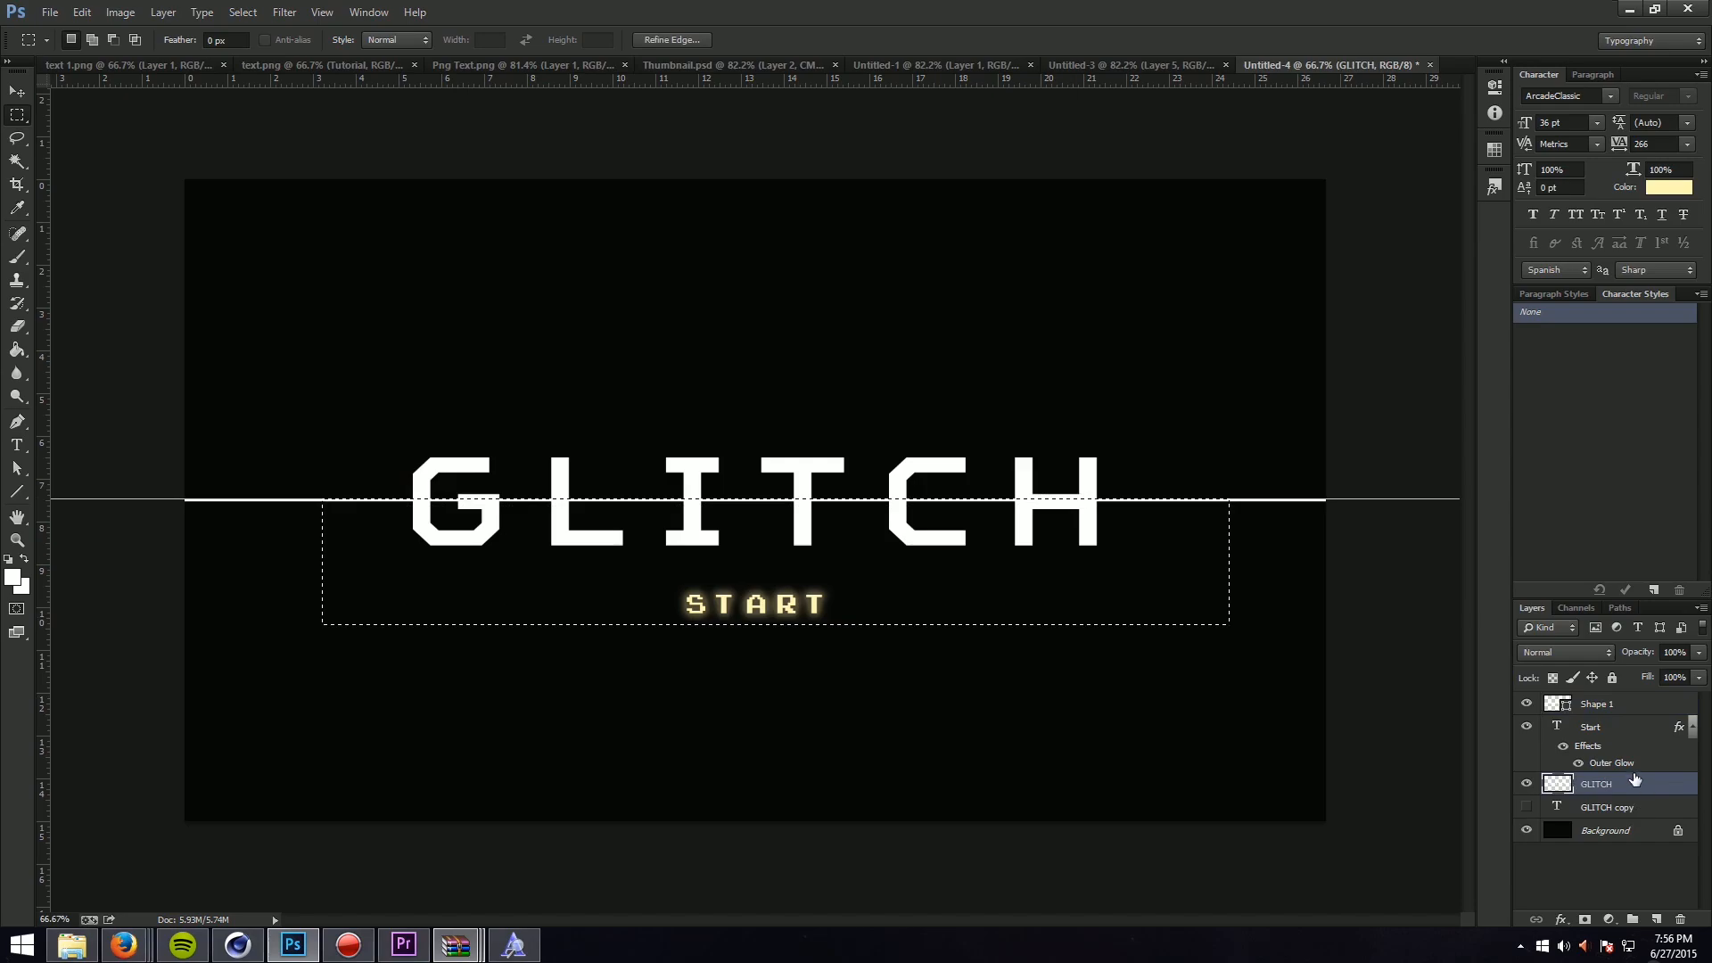
pyautogui.hotkey('ctrl', 'x')
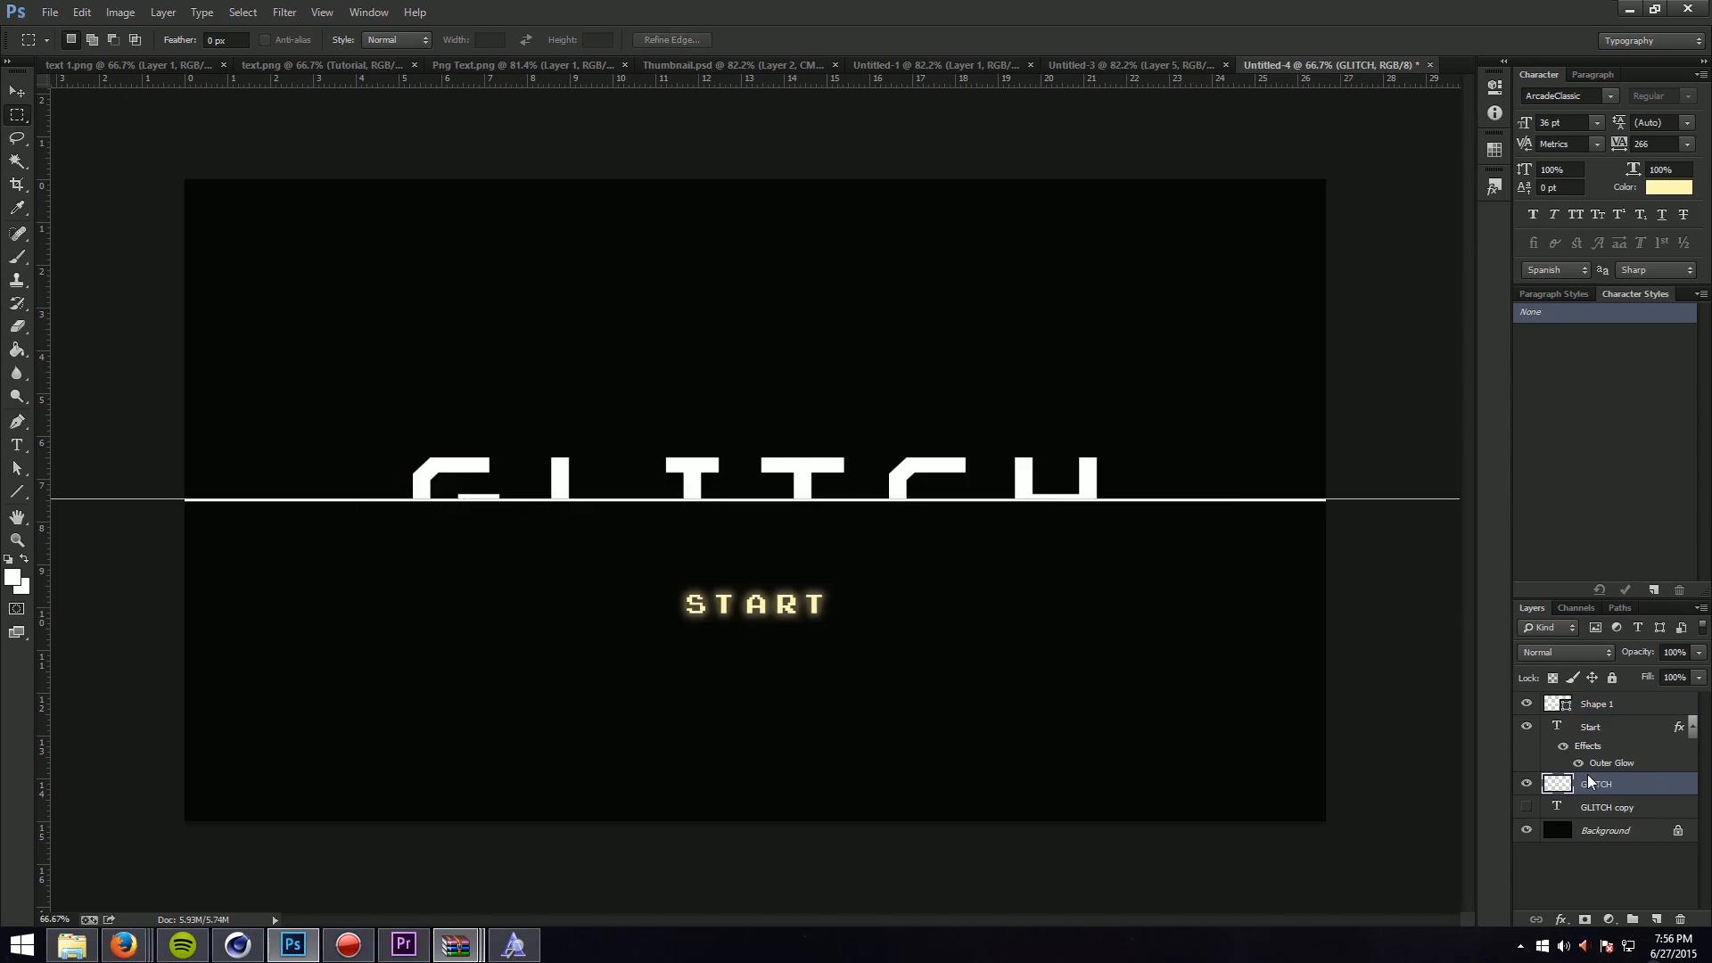
pyautogui.hotkey('ctrl', 'shift', 'v')
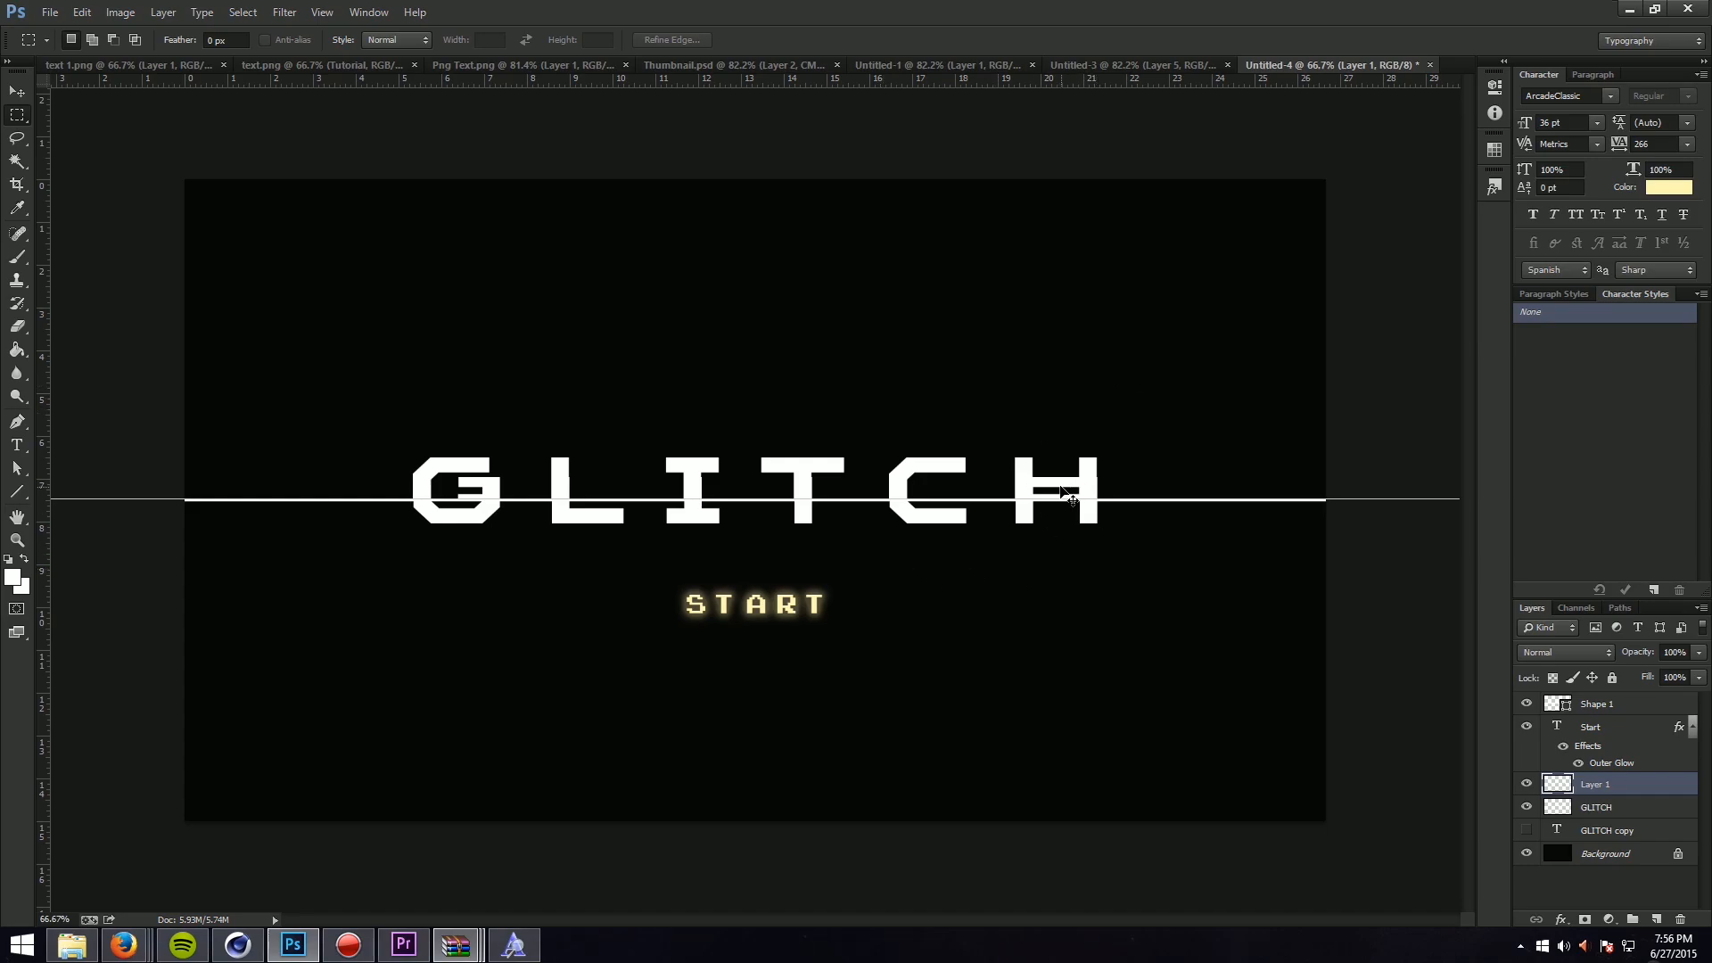
# Step: Move the pasted lower half straight down to meet the upper half of GLITCH at the line, and clear the guide
pyautogui.hotkey('ctrl', 't')
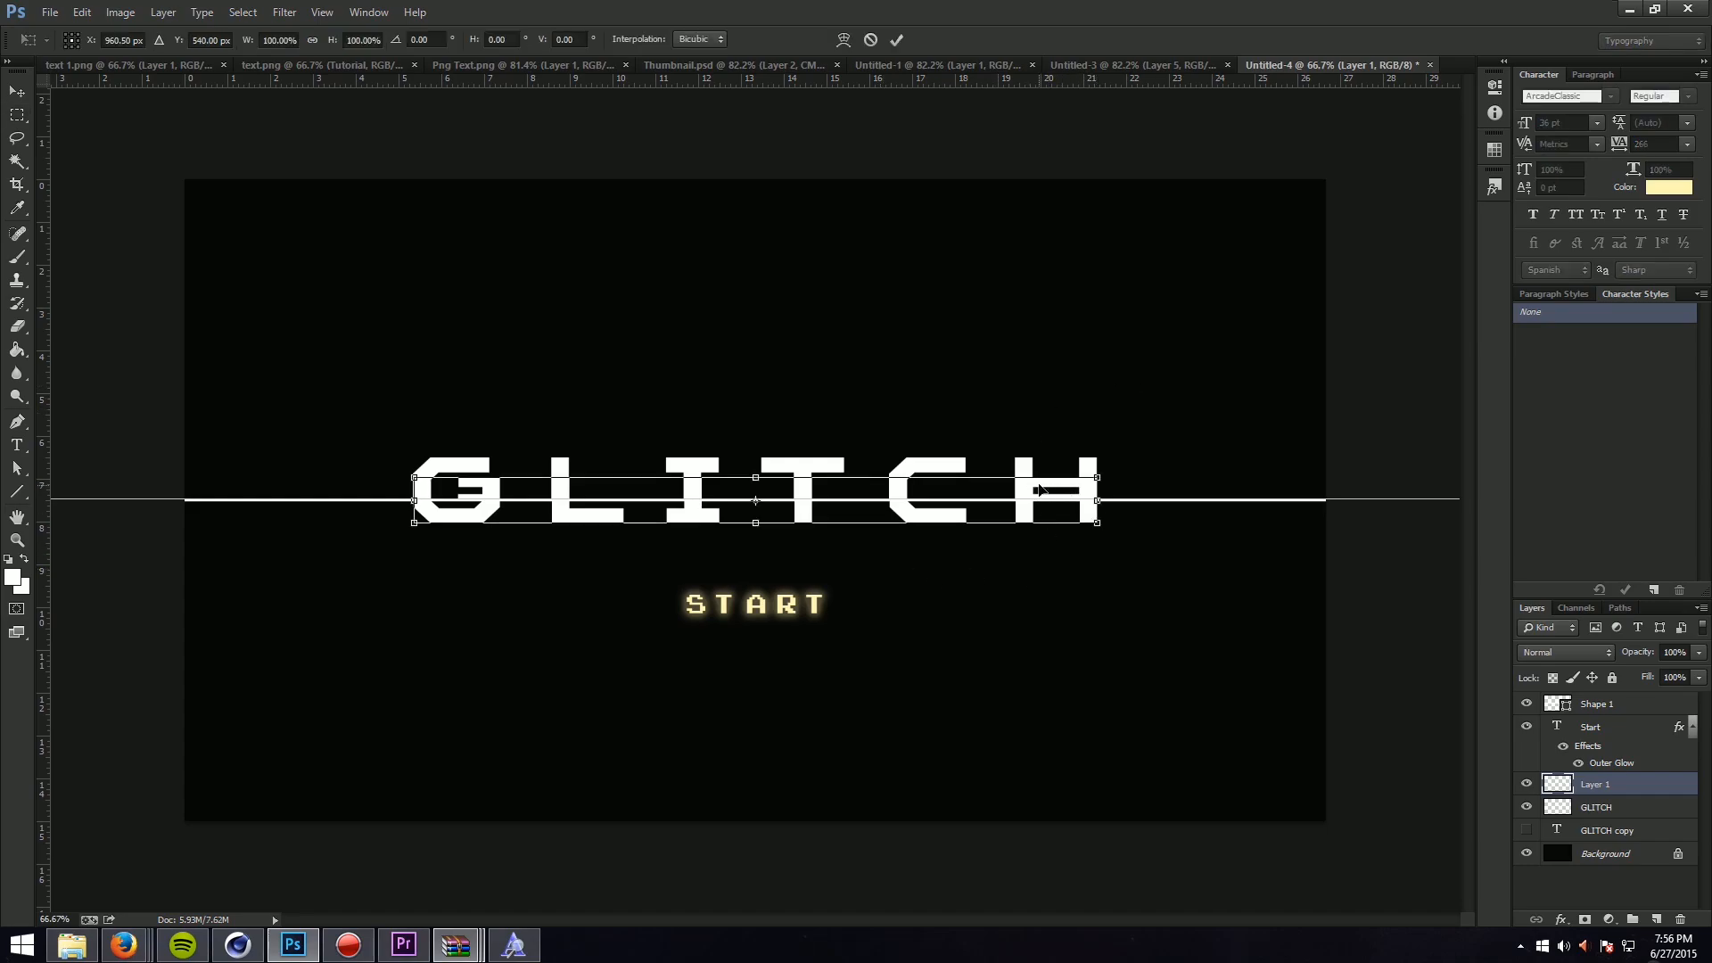
pyautogui.moveTo(1039, 489)
pyautogui.mouseDown()
pyautogui.moveTo(1070, 486)
pyautogui.moveTo(1041, 511)
pyautogui.mouseUp()
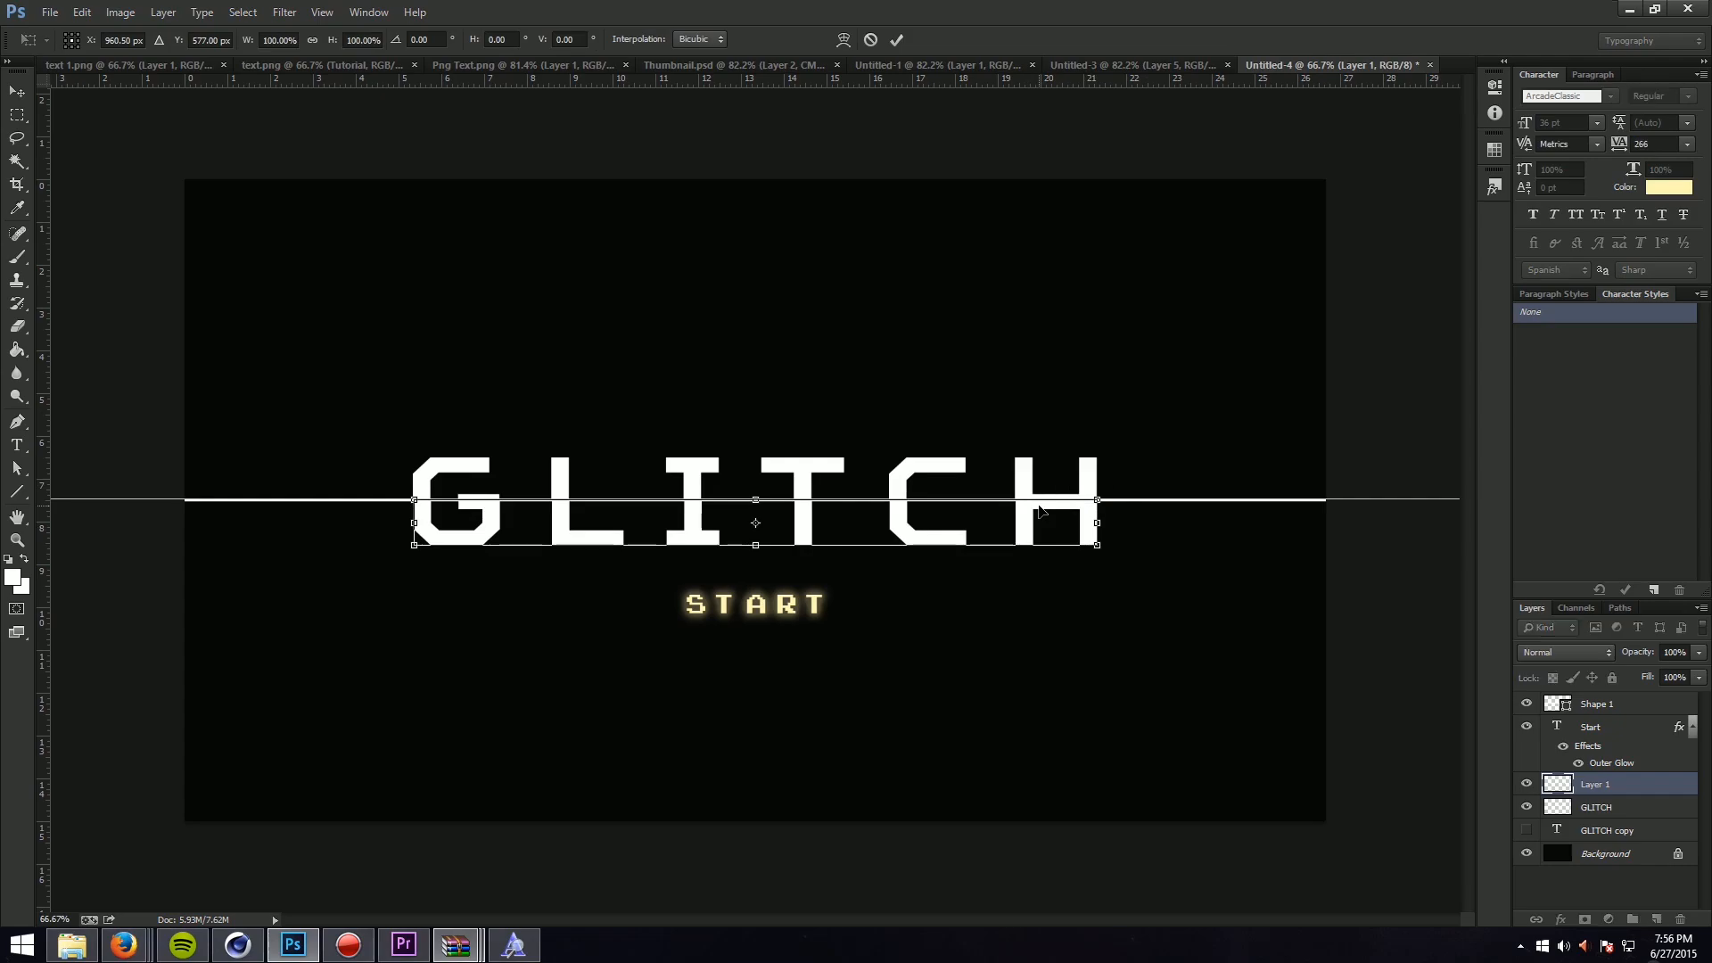
pyautogui.press('Return')
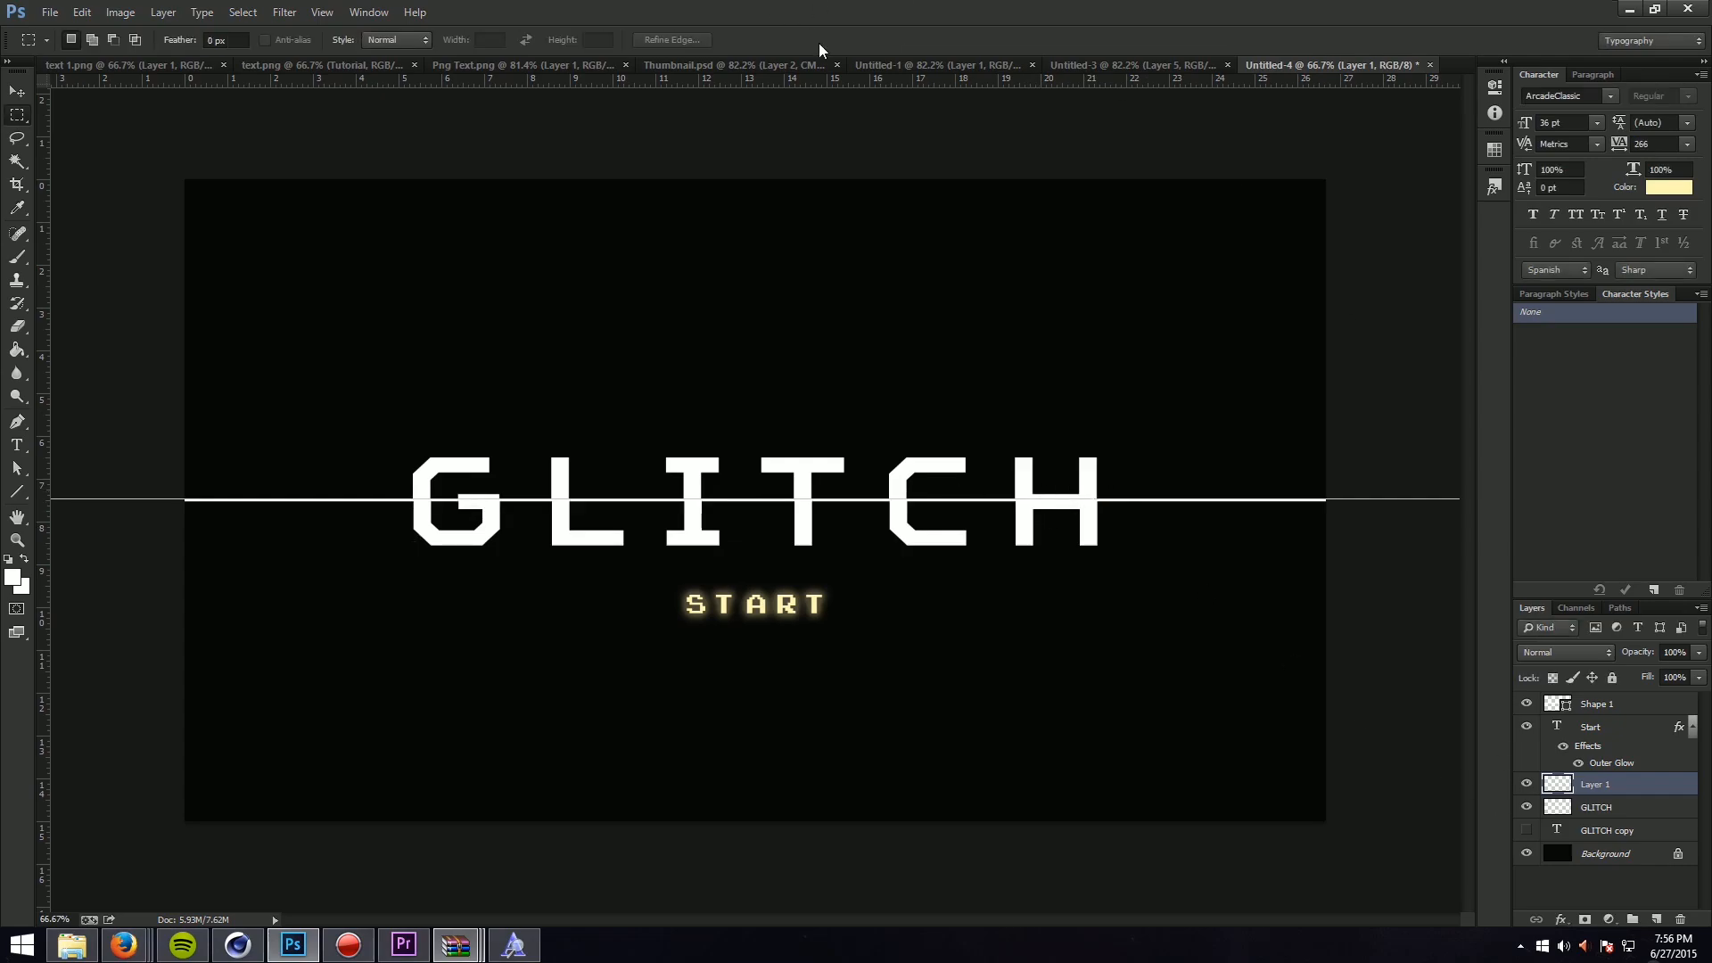
pyautogui.click(323, 11)
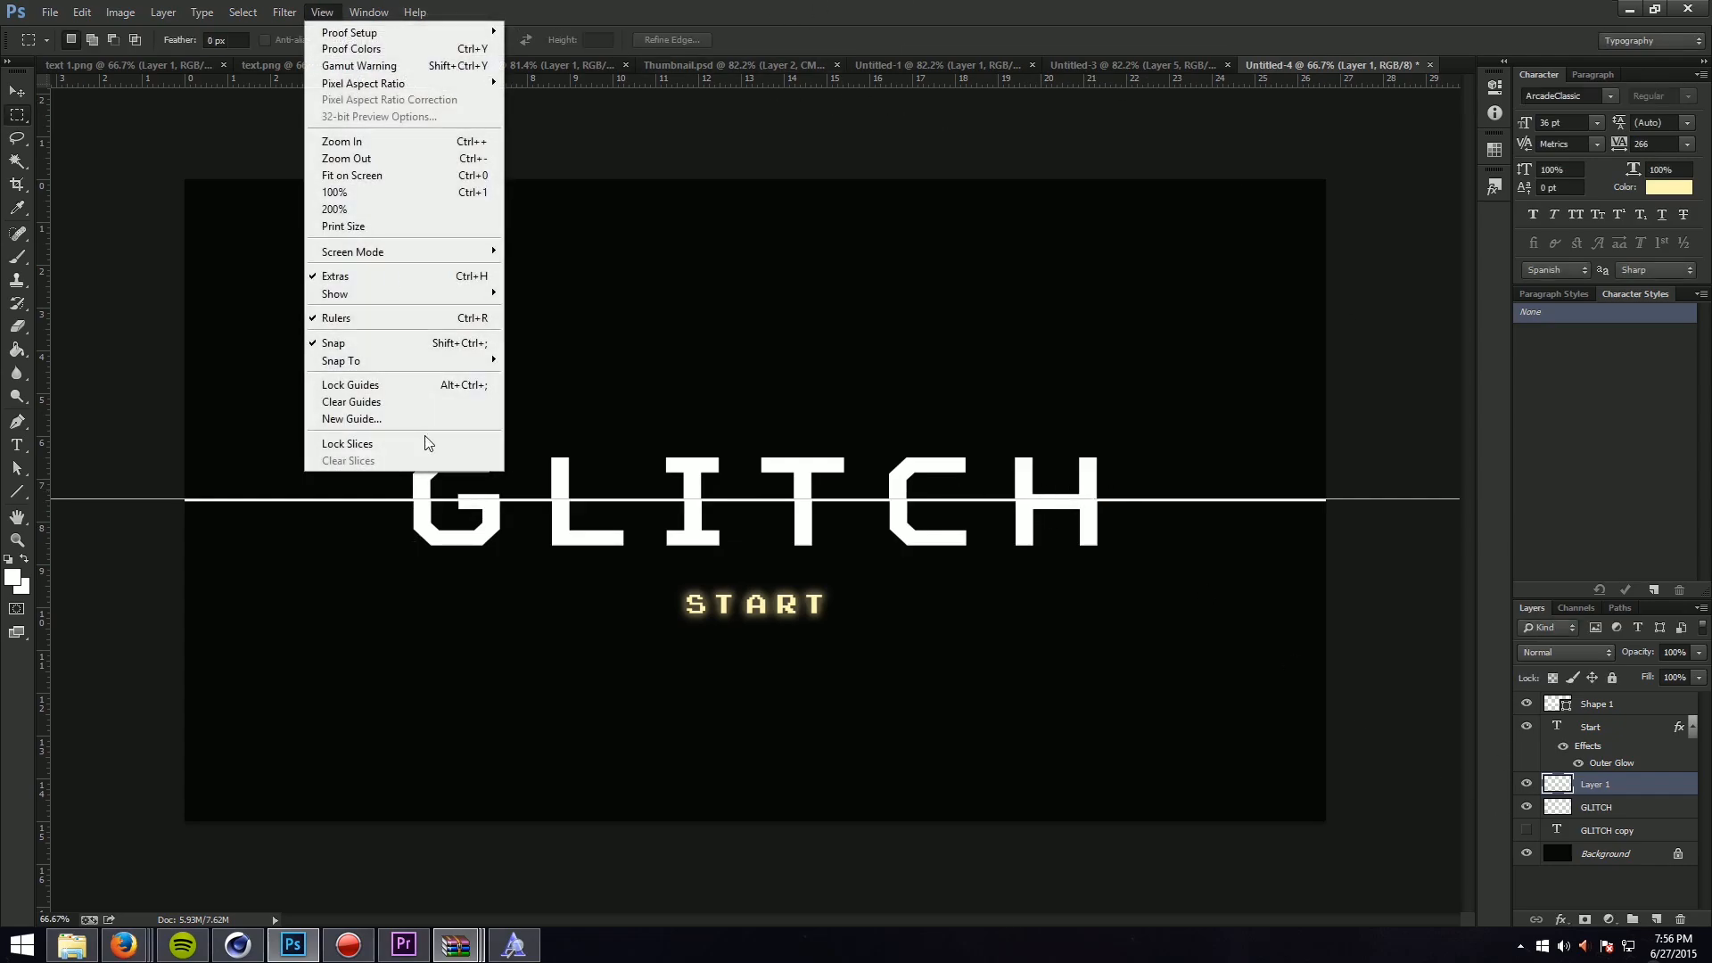
pyautogui.click(419, 404)
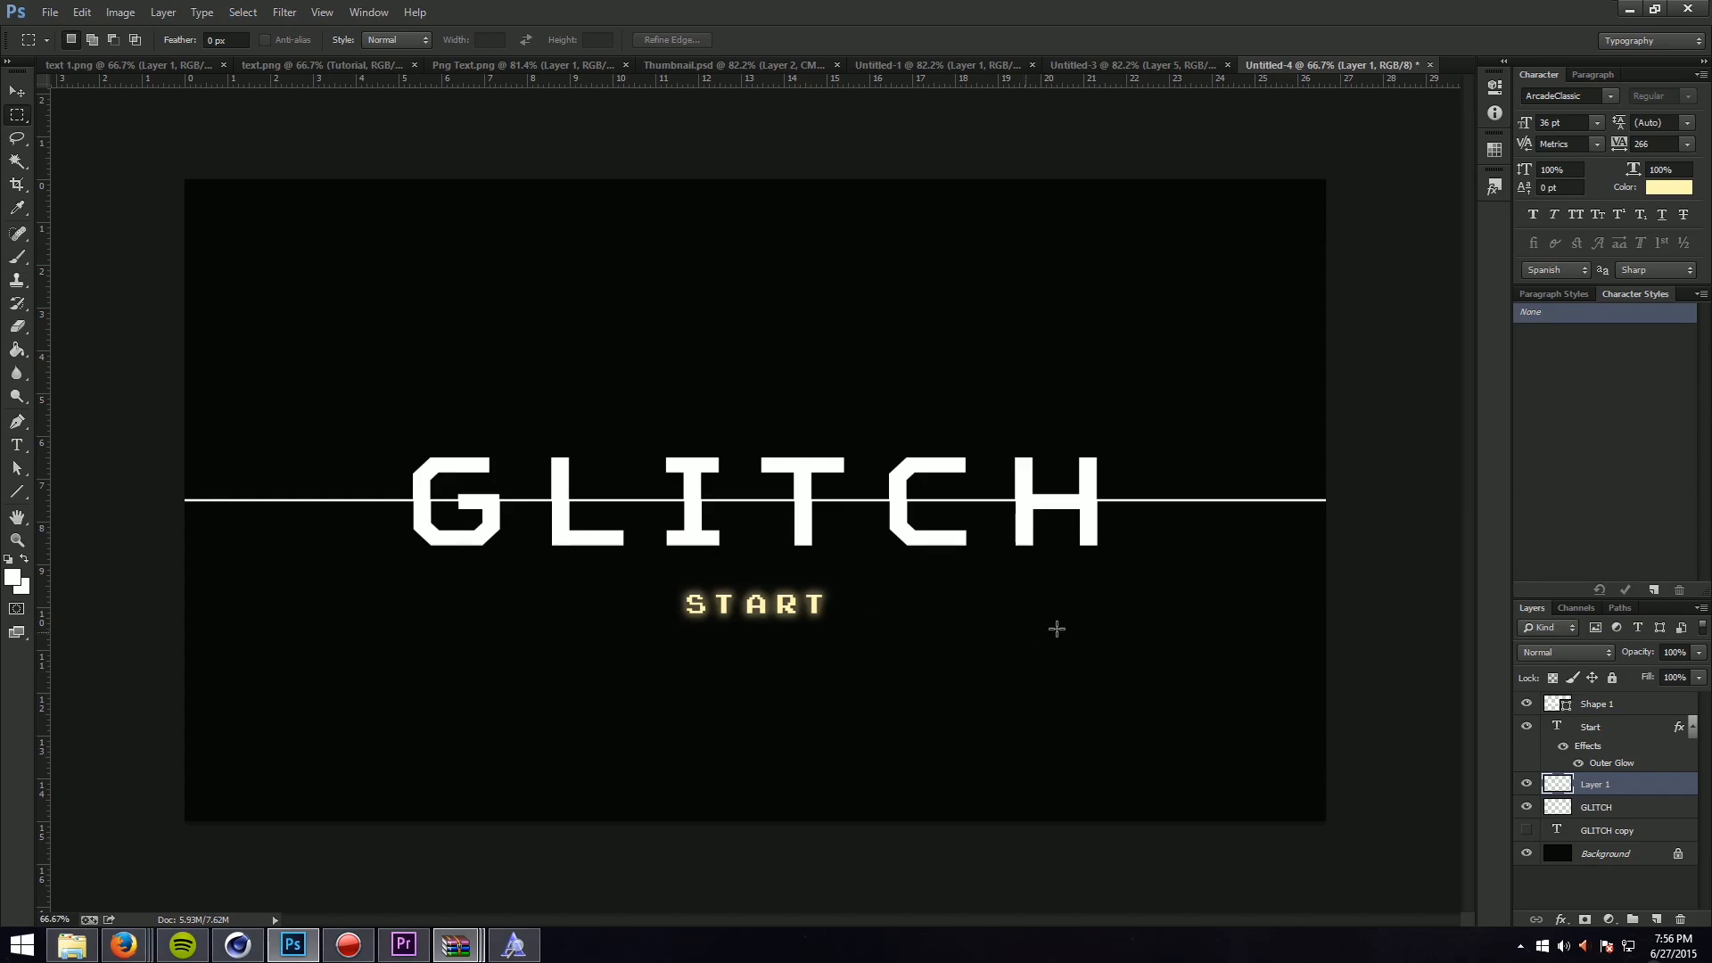
# Step: Toggle the white line off and on to check the seam, and rename the lower-half letter layer as Bot
pyautogui.click(1526, 705)
pyautogui.click(1526, 704)
pyautogui.click(1526, 705)
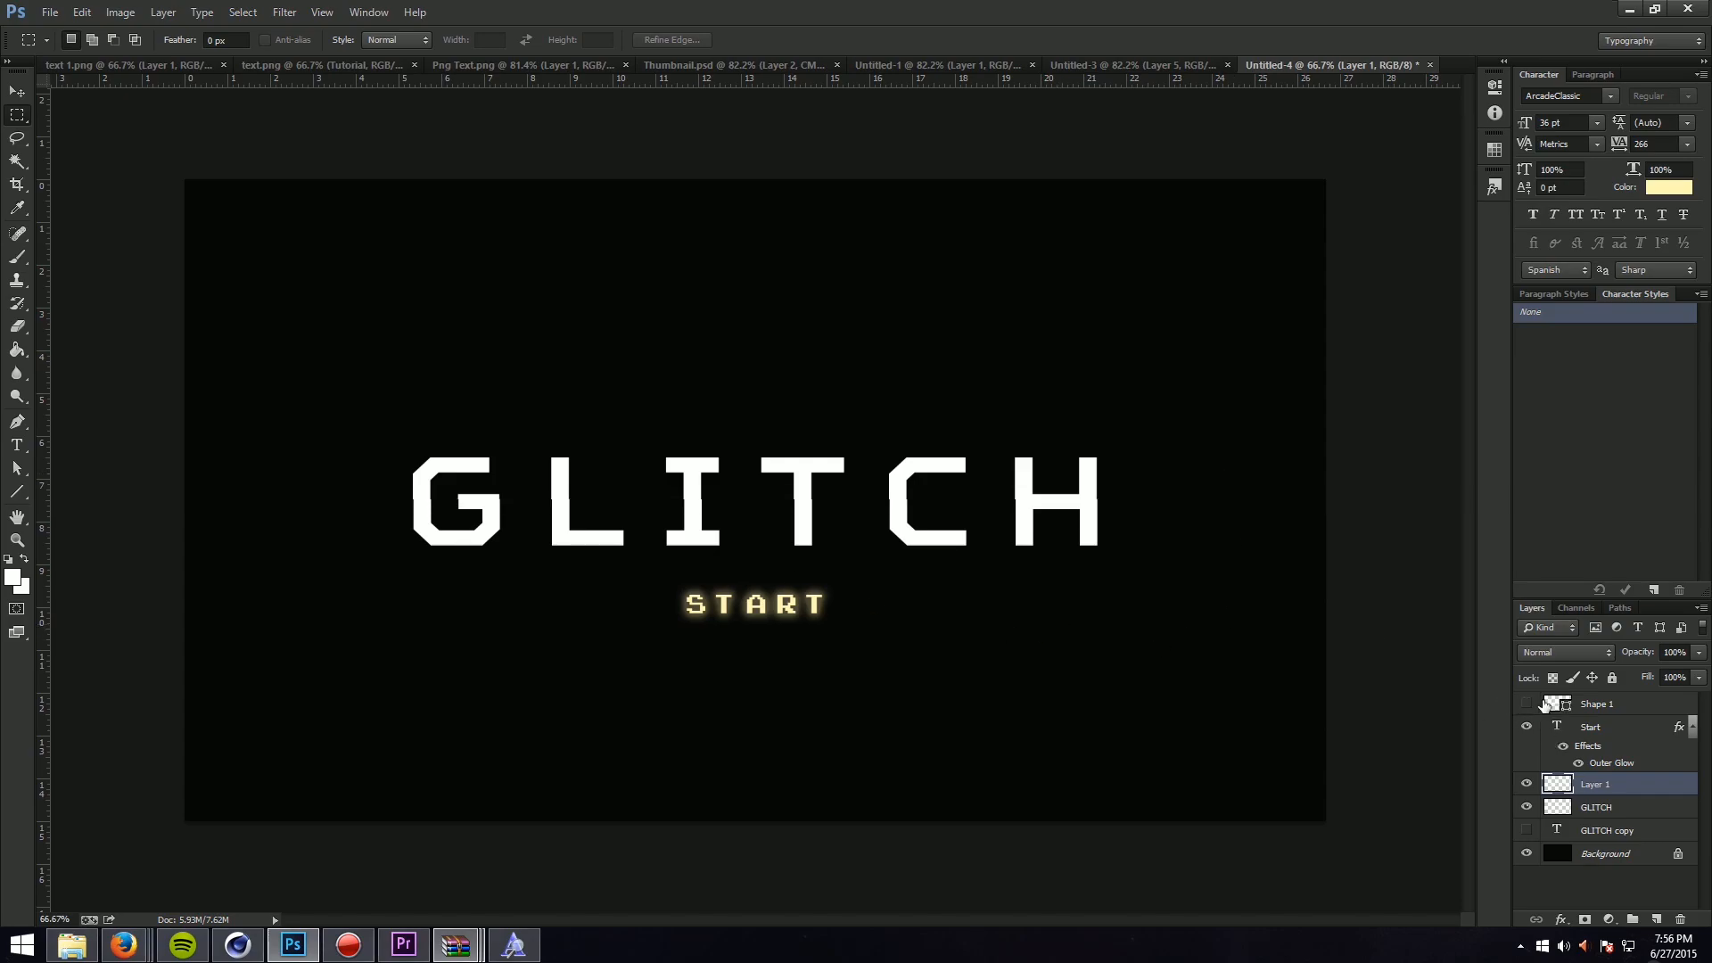
pyautogui.click(1526, 704)
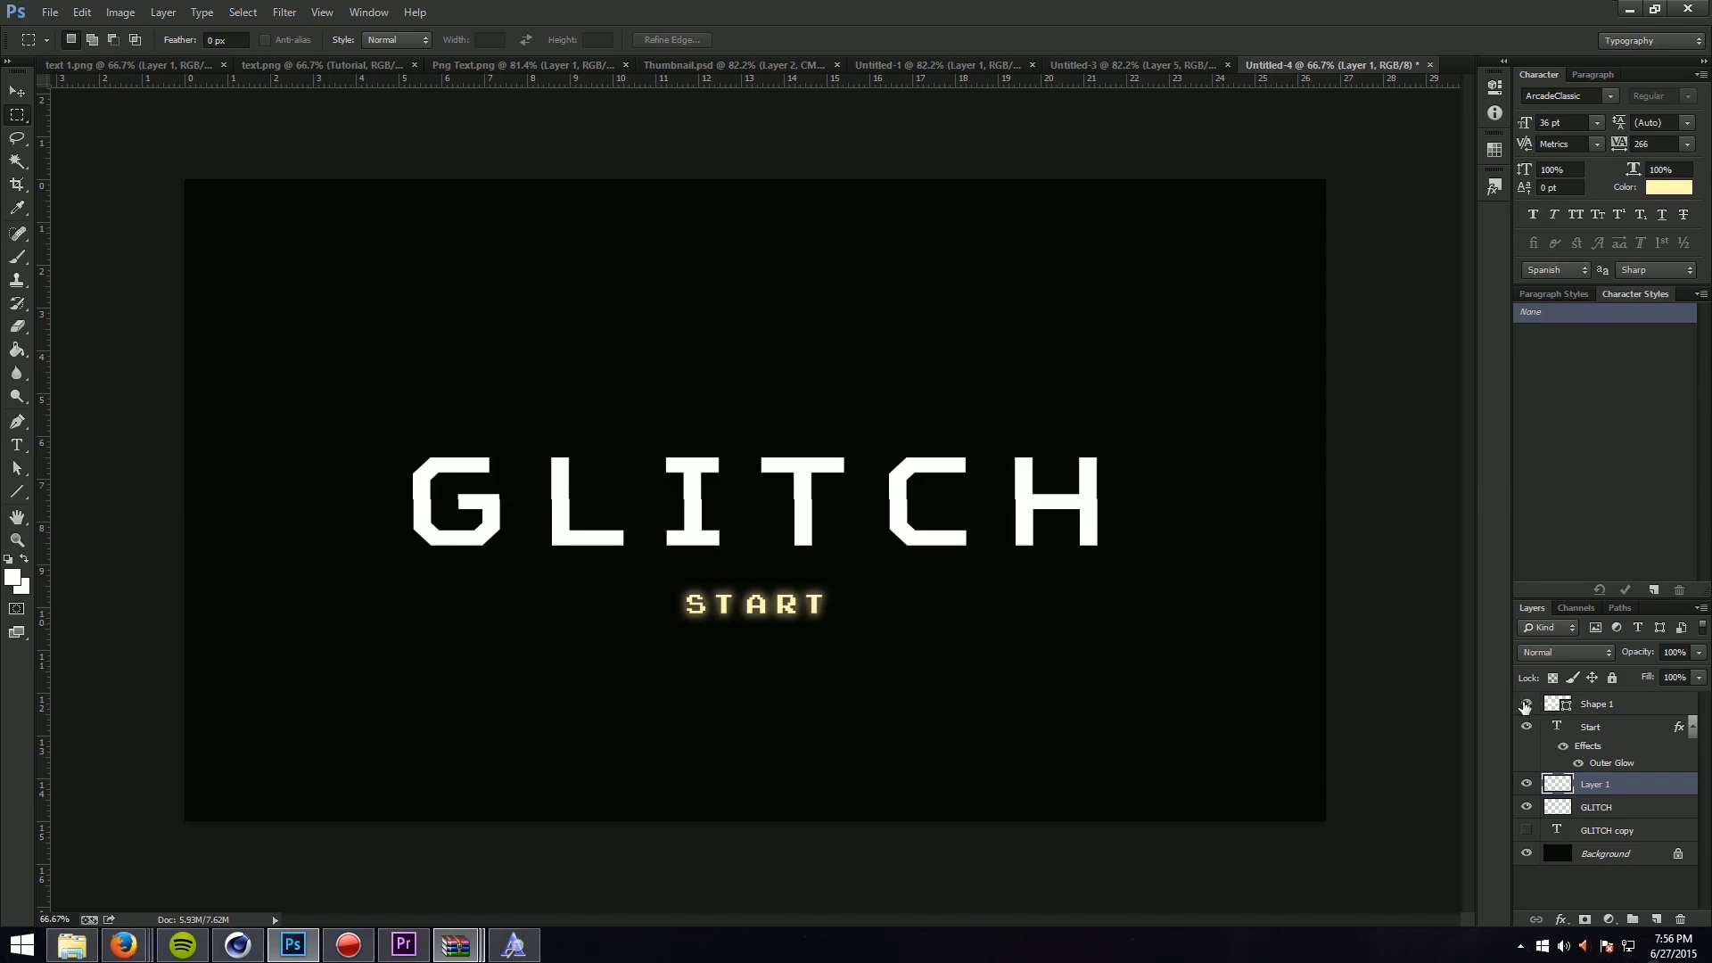
pyautogui.doubleClick(1596, 785)
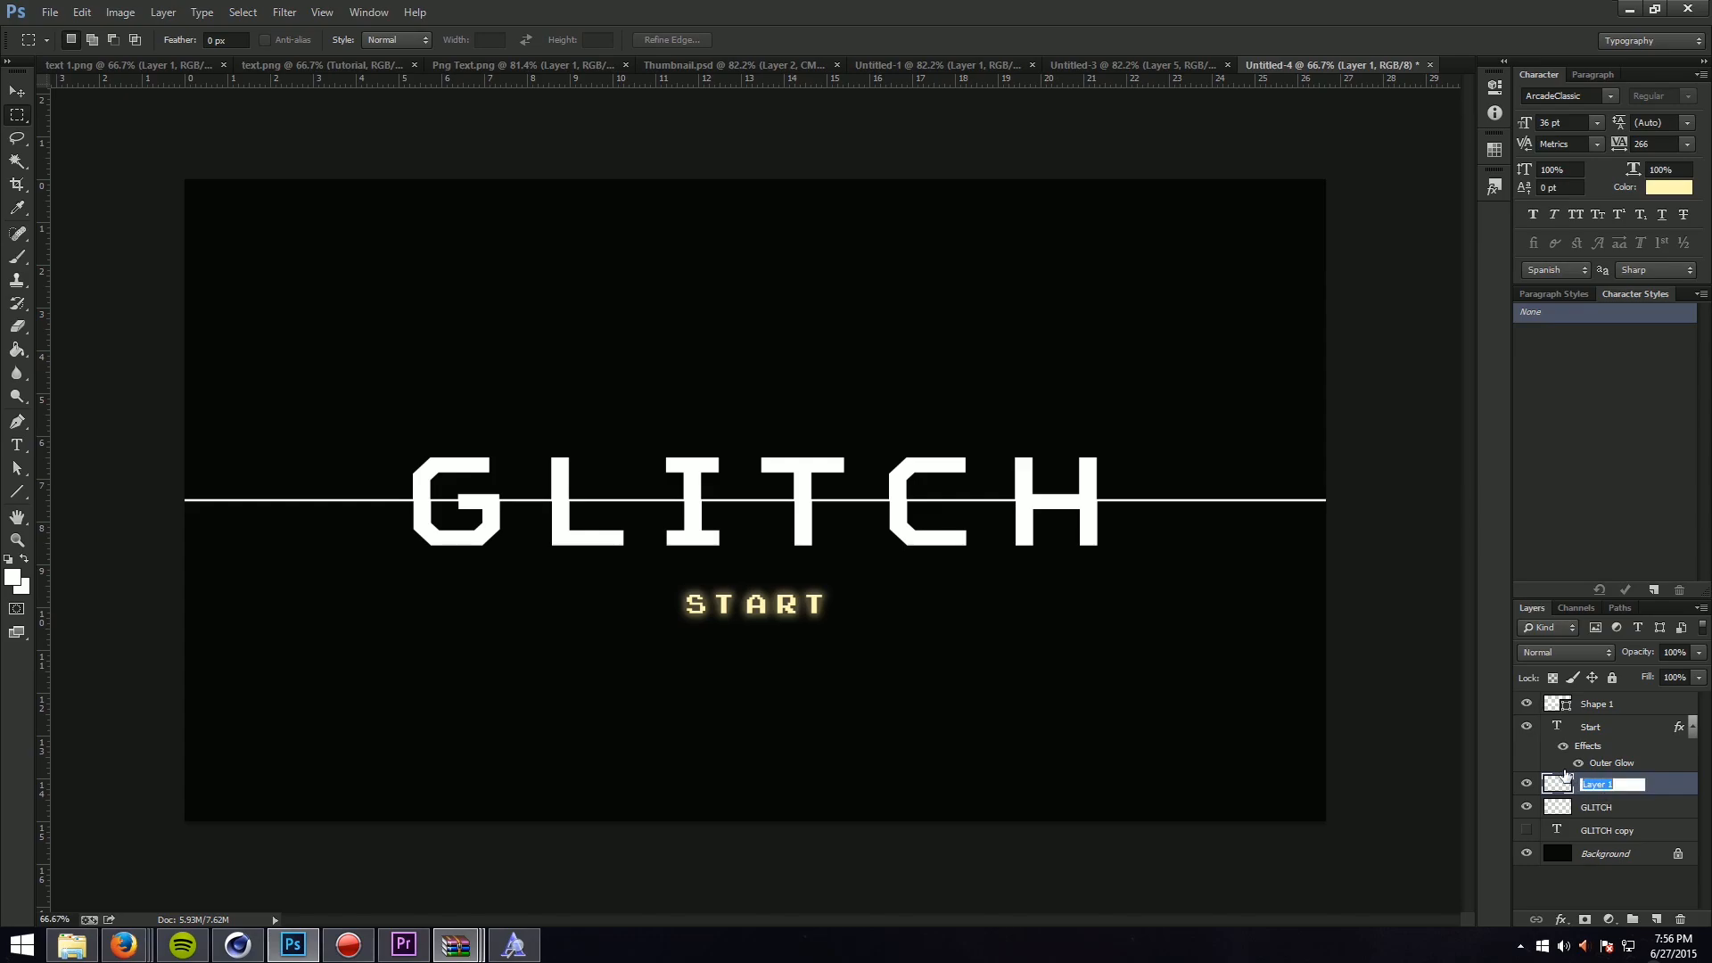
pyautogui.write('Bot')
pyautogui.press('Return')
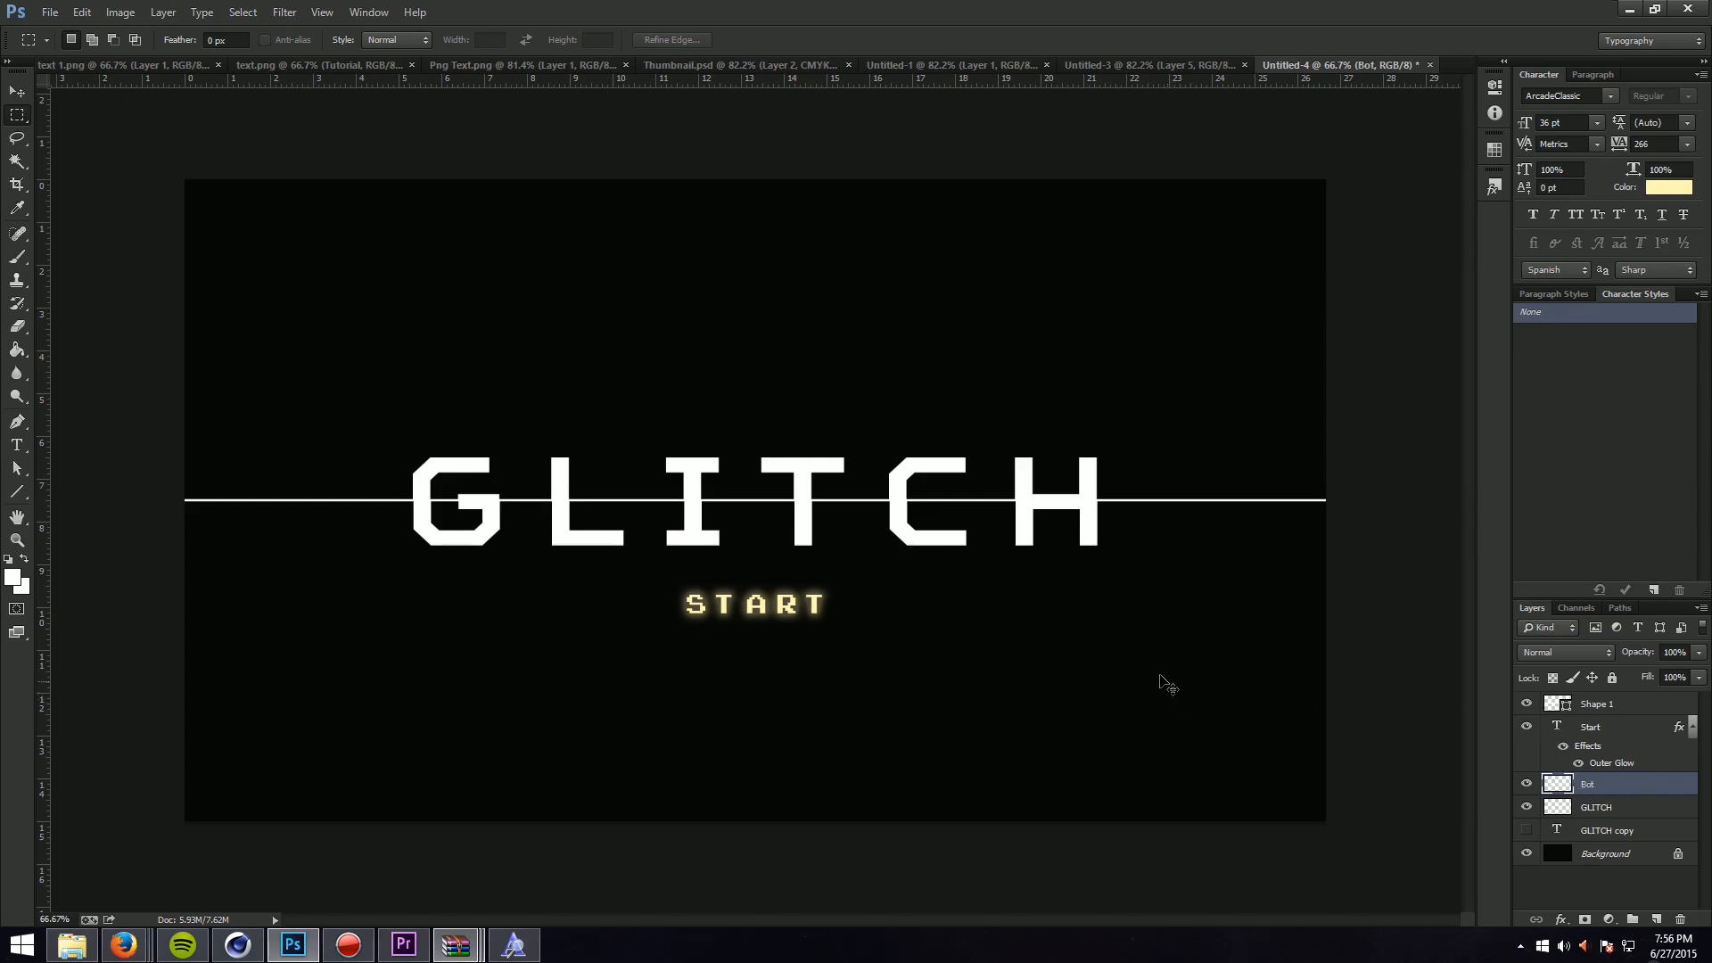
# Step: Distort the lower half of GLITCH so its strokes slant, with the top edge shifted slightly left and the bottom edge slightly right
pyautogui.hotkey('ctrl', 't')
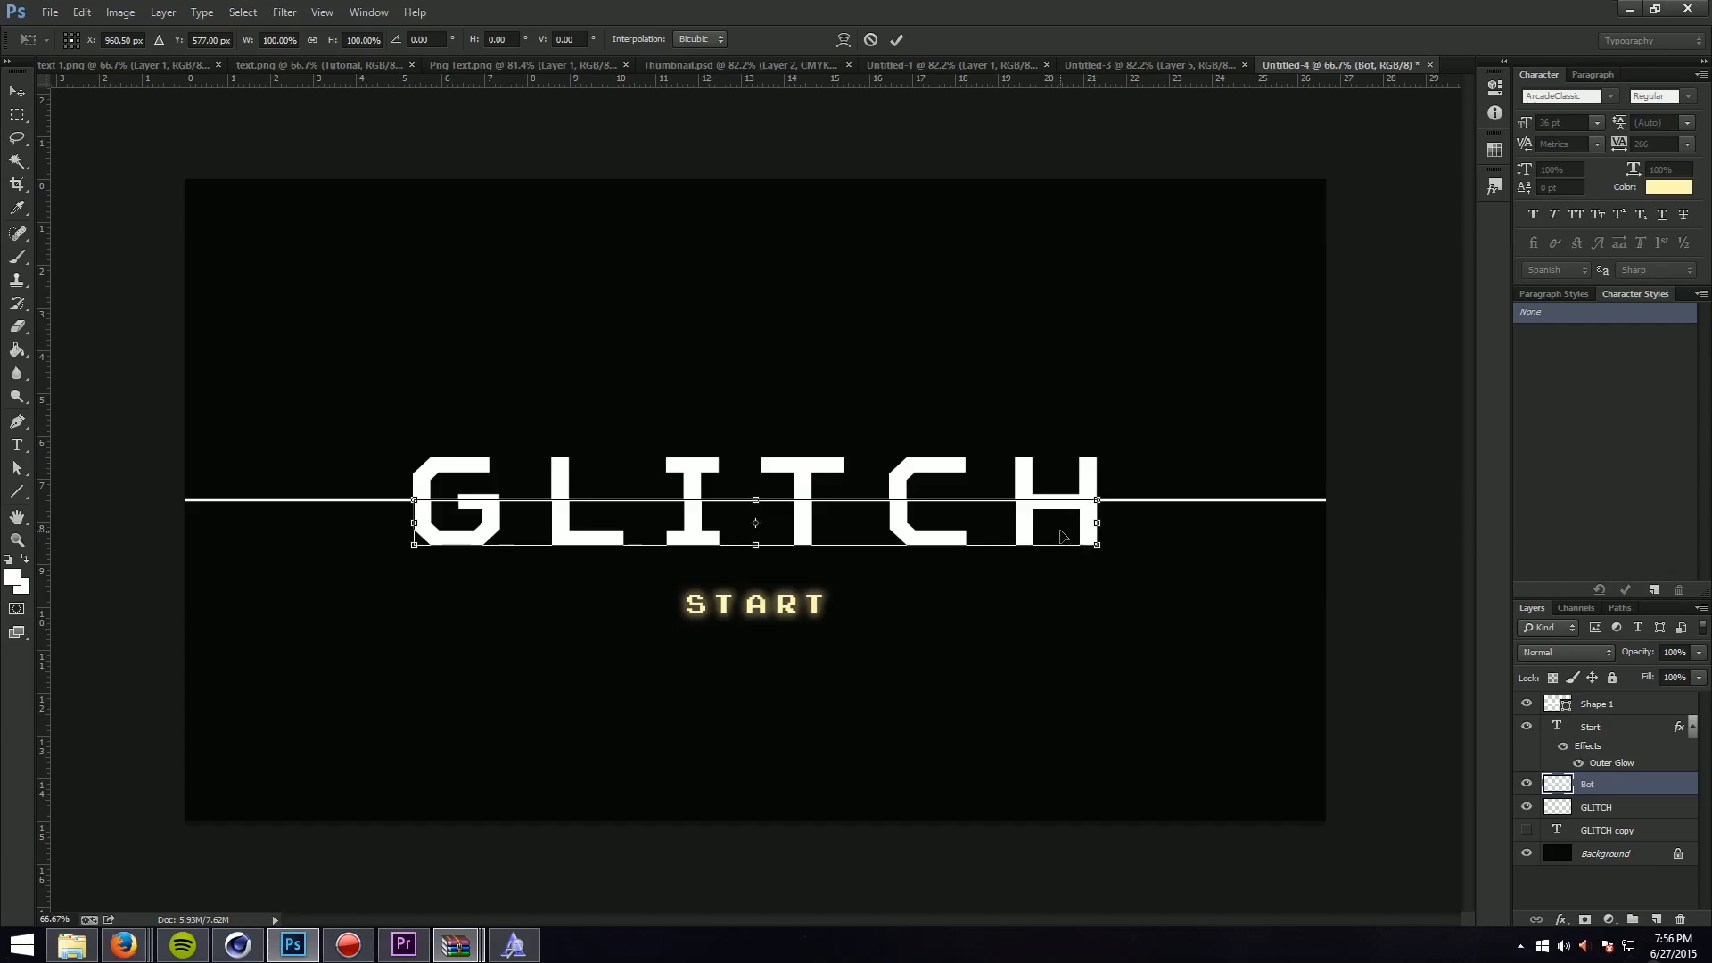
pyautogui.rightClick(1061, 535)
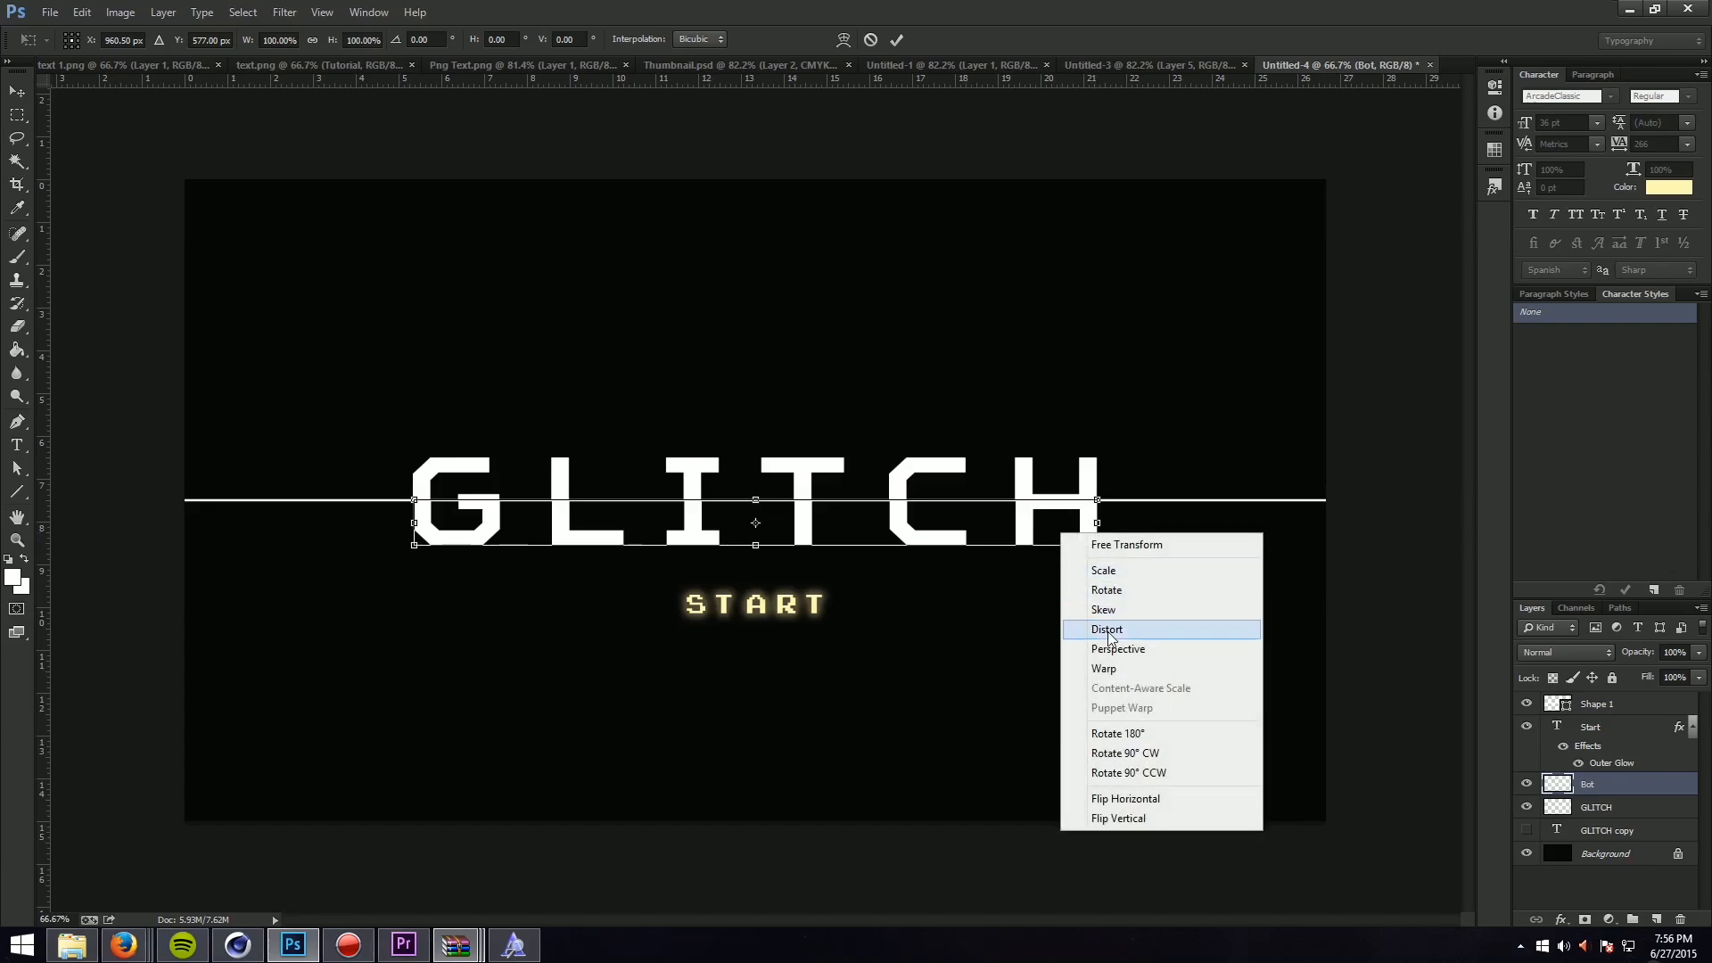
pyautogui.click(1113, 590)
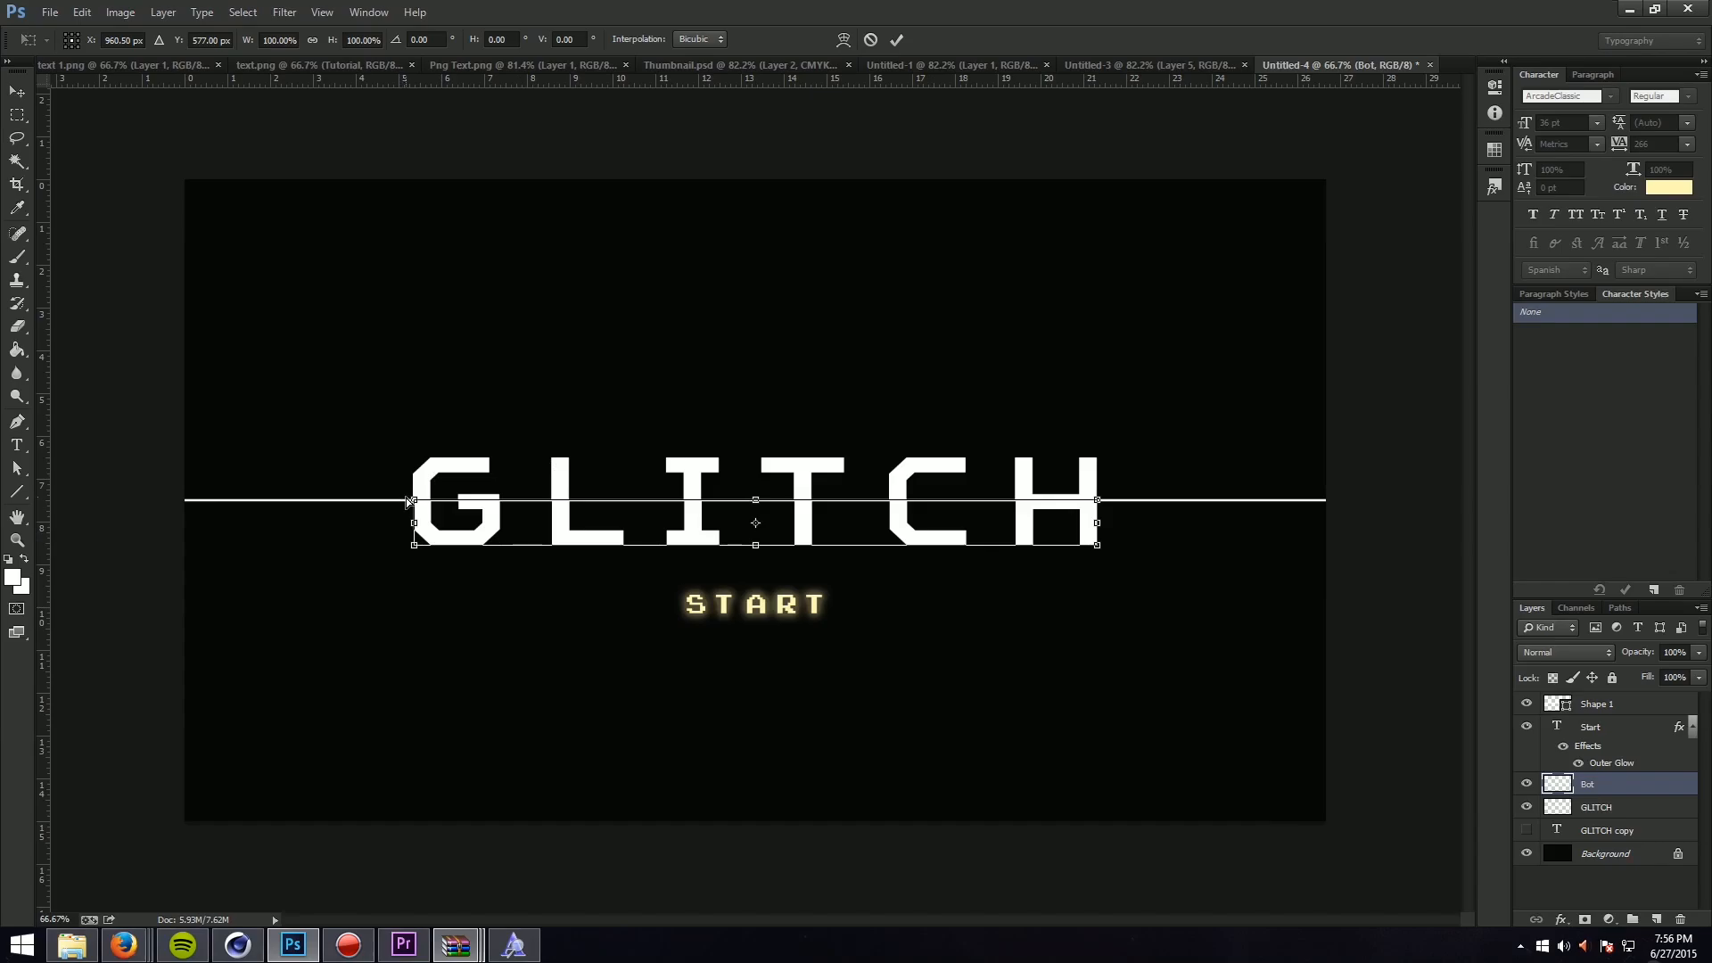
pyautogui.moveTo(414, 501); pyautogui.dragTo(399, 501)
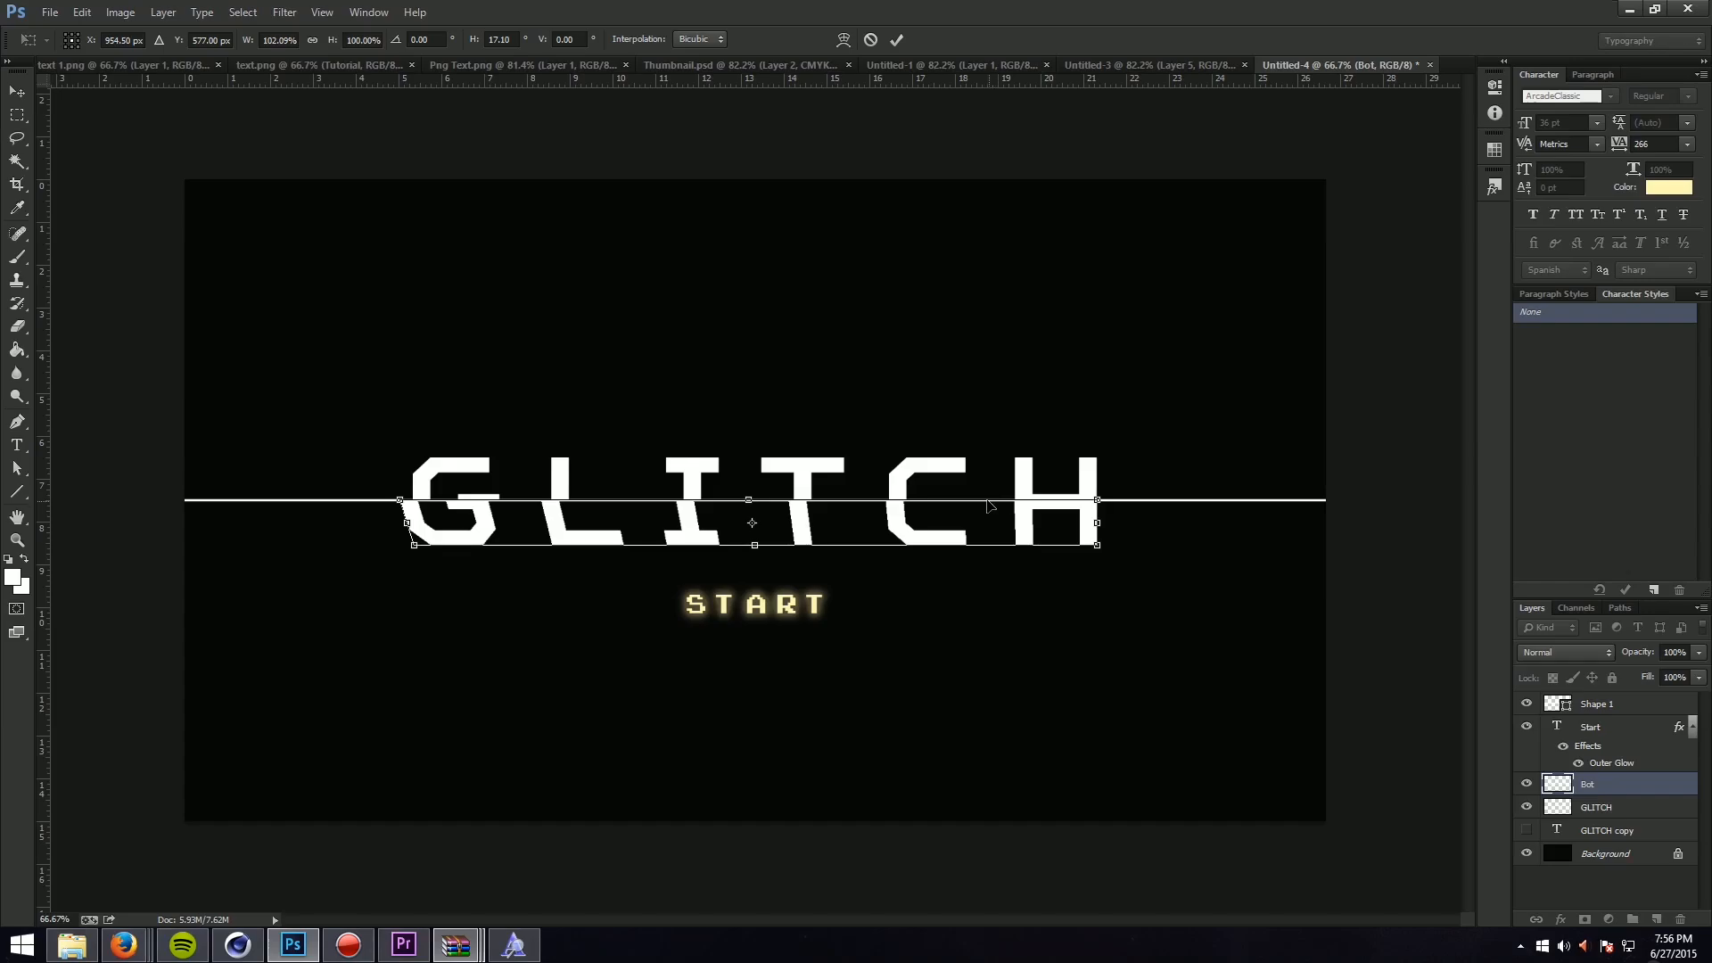
pyautogui.moveTo(995, 496); pyautogui.dragTo(994, 509)
pyautogui.hotkey('ctrl', 'z')
pyautogui.moveTo(1100, 499); pyautogui.dragTo(1033, 531)
pyautogui.press('Return')
pyautogui.hotkey('ctrl', 't')
pyautogui.press('Return')
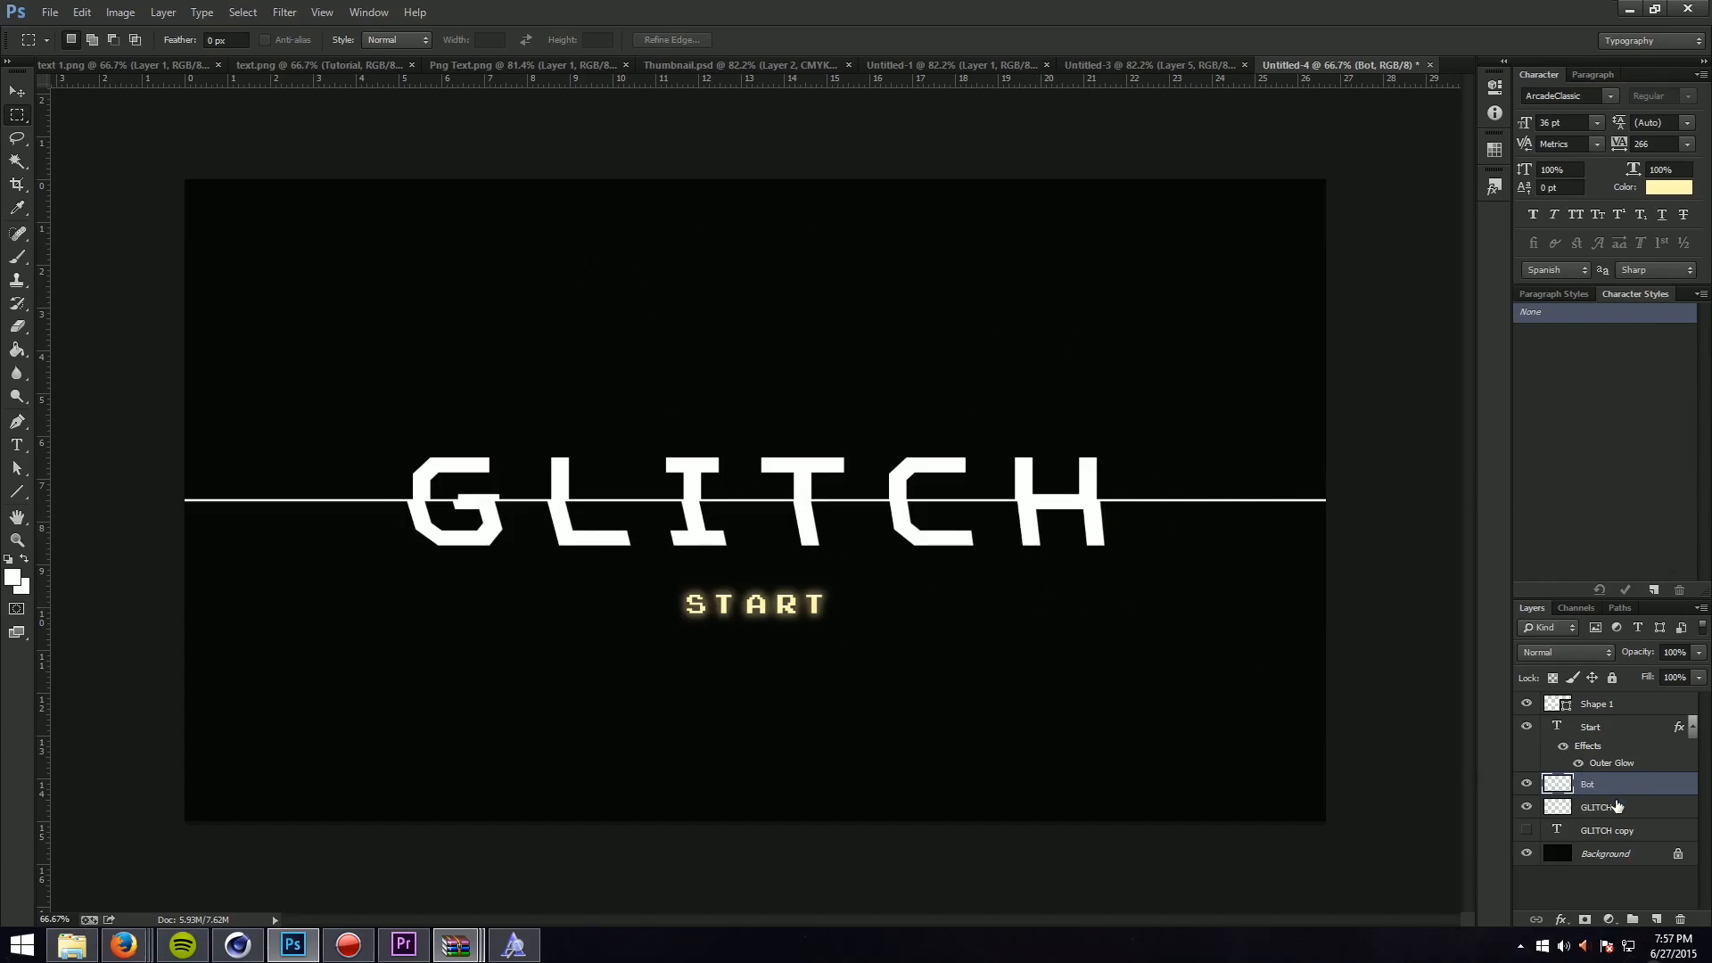
# Step: Merge the Bot layer down into GLITCH, and toggle the merged letters and the white line off and on to check the split
pyautogui.hotkey('ctrl', 'e')
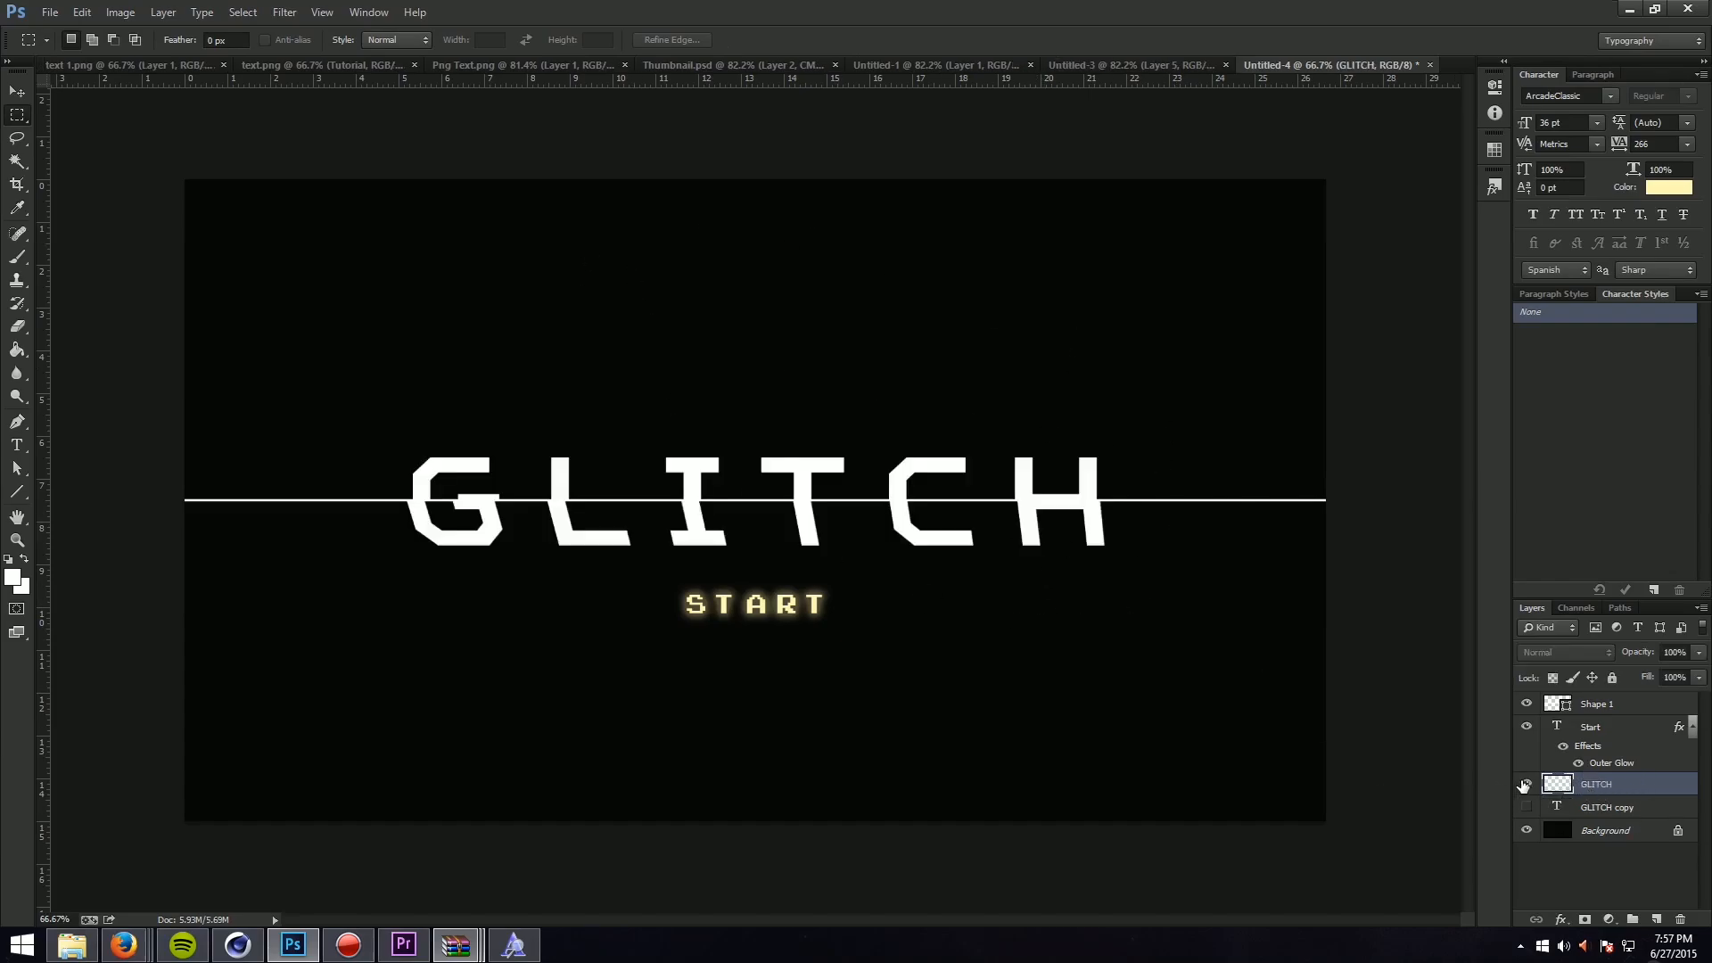
pyautogui.click(1526, 784)
pyautogui.click(1526, 784)
pyautogui.click(1526, 784)
pyautogui.click(1526, 784)
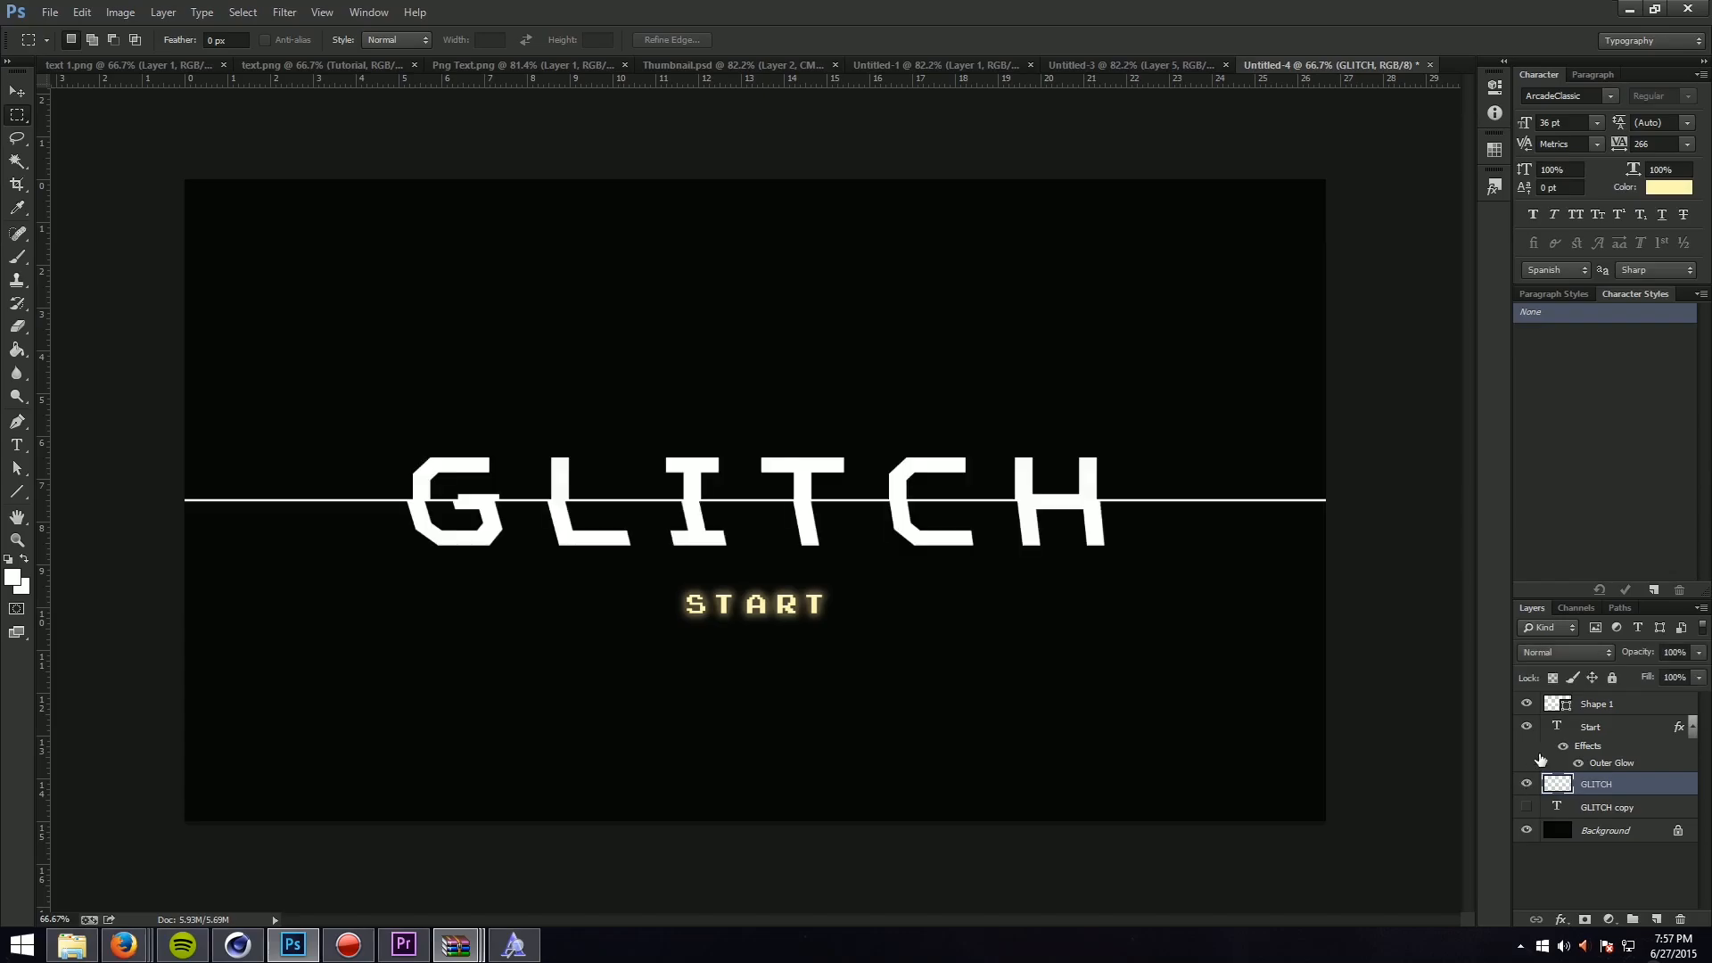
pyautogui.click(1528, 705)
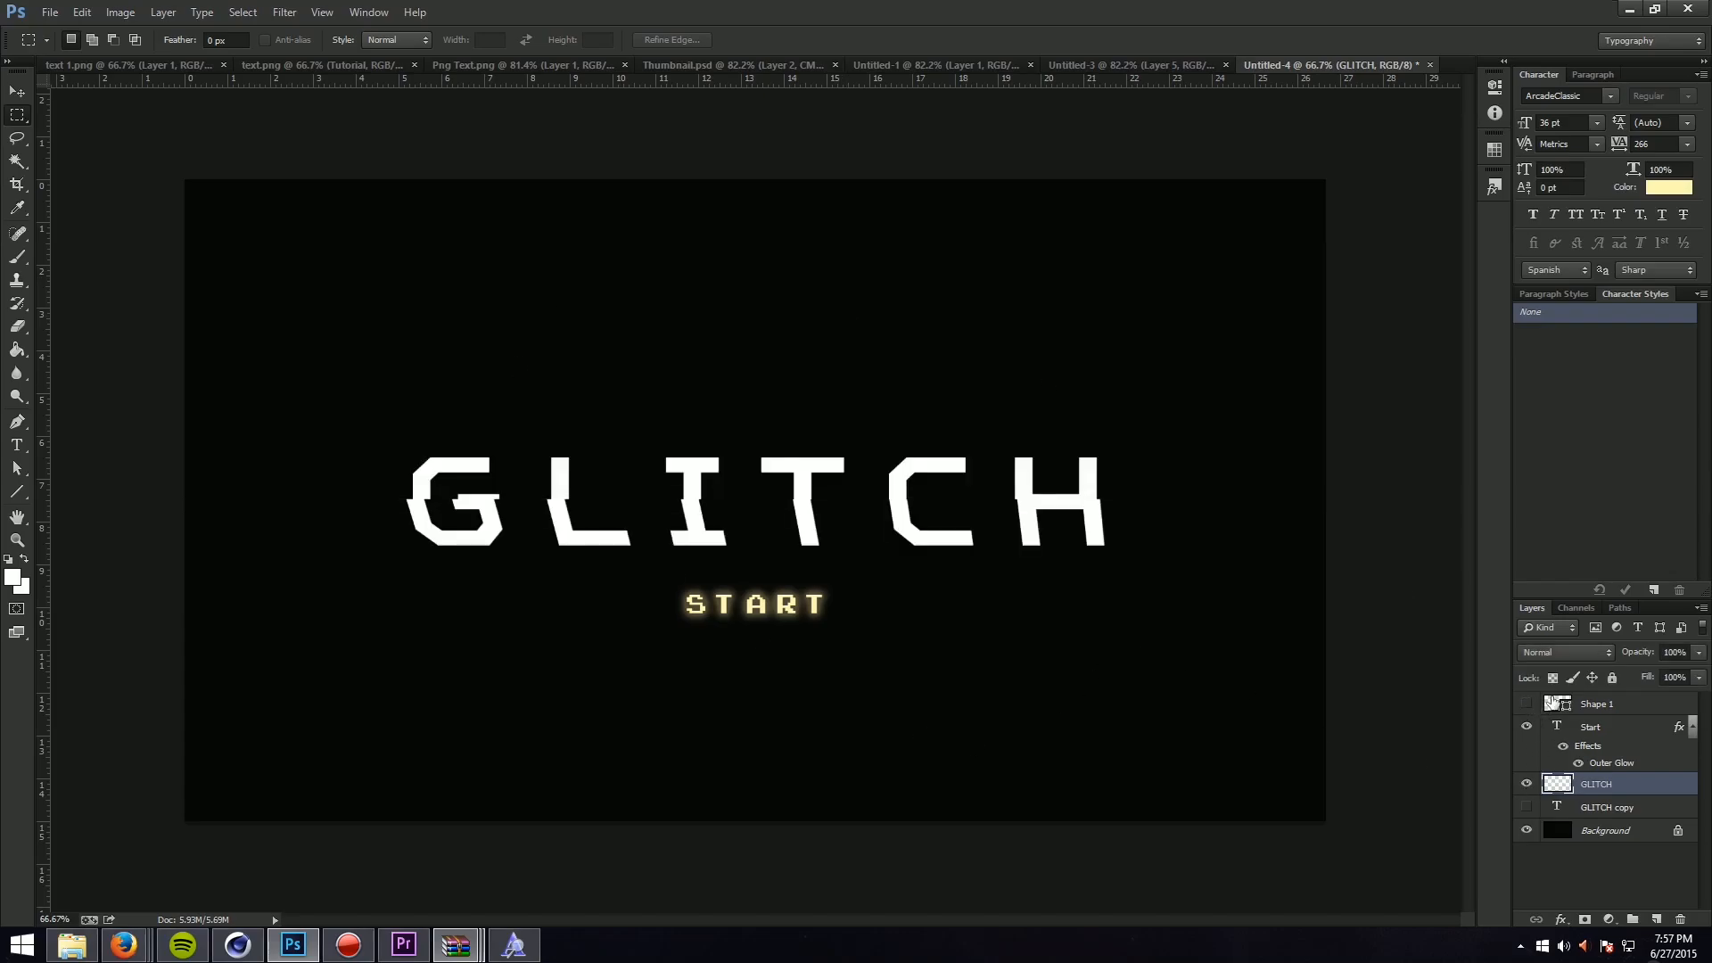
pyautogui.click(1528, 704)
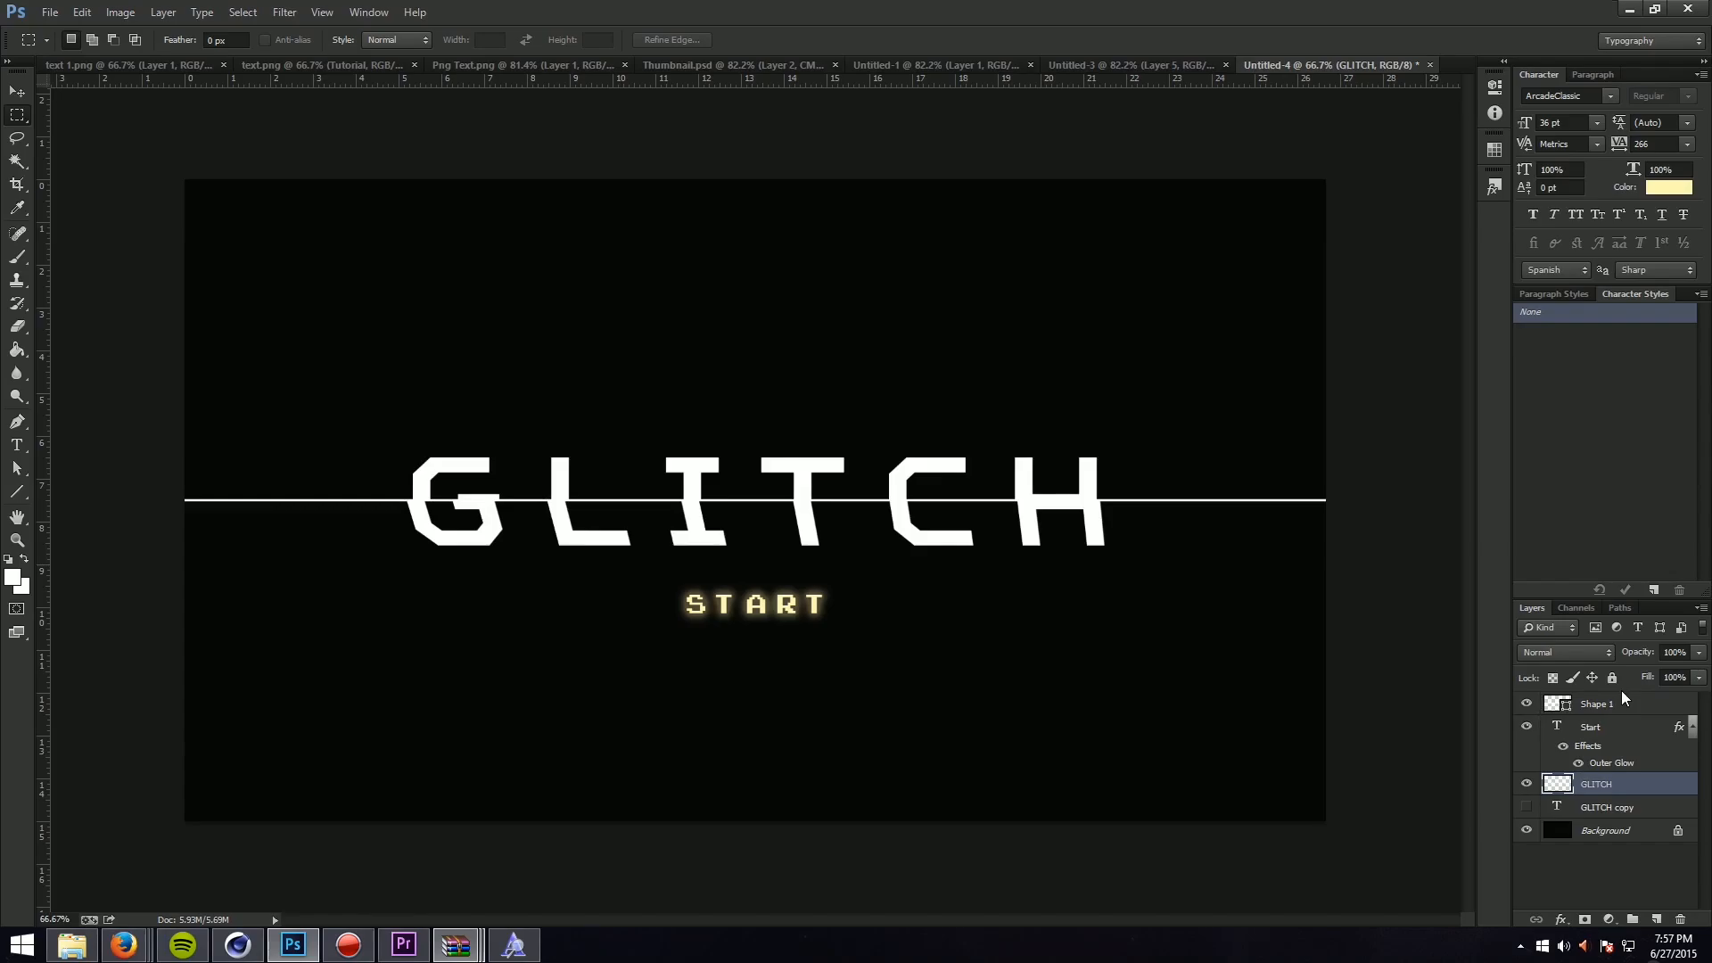
# Step: Open the Grain texture filter for the Background layer and set the grain intensity to 18
pyautogui.click(1640, 707)
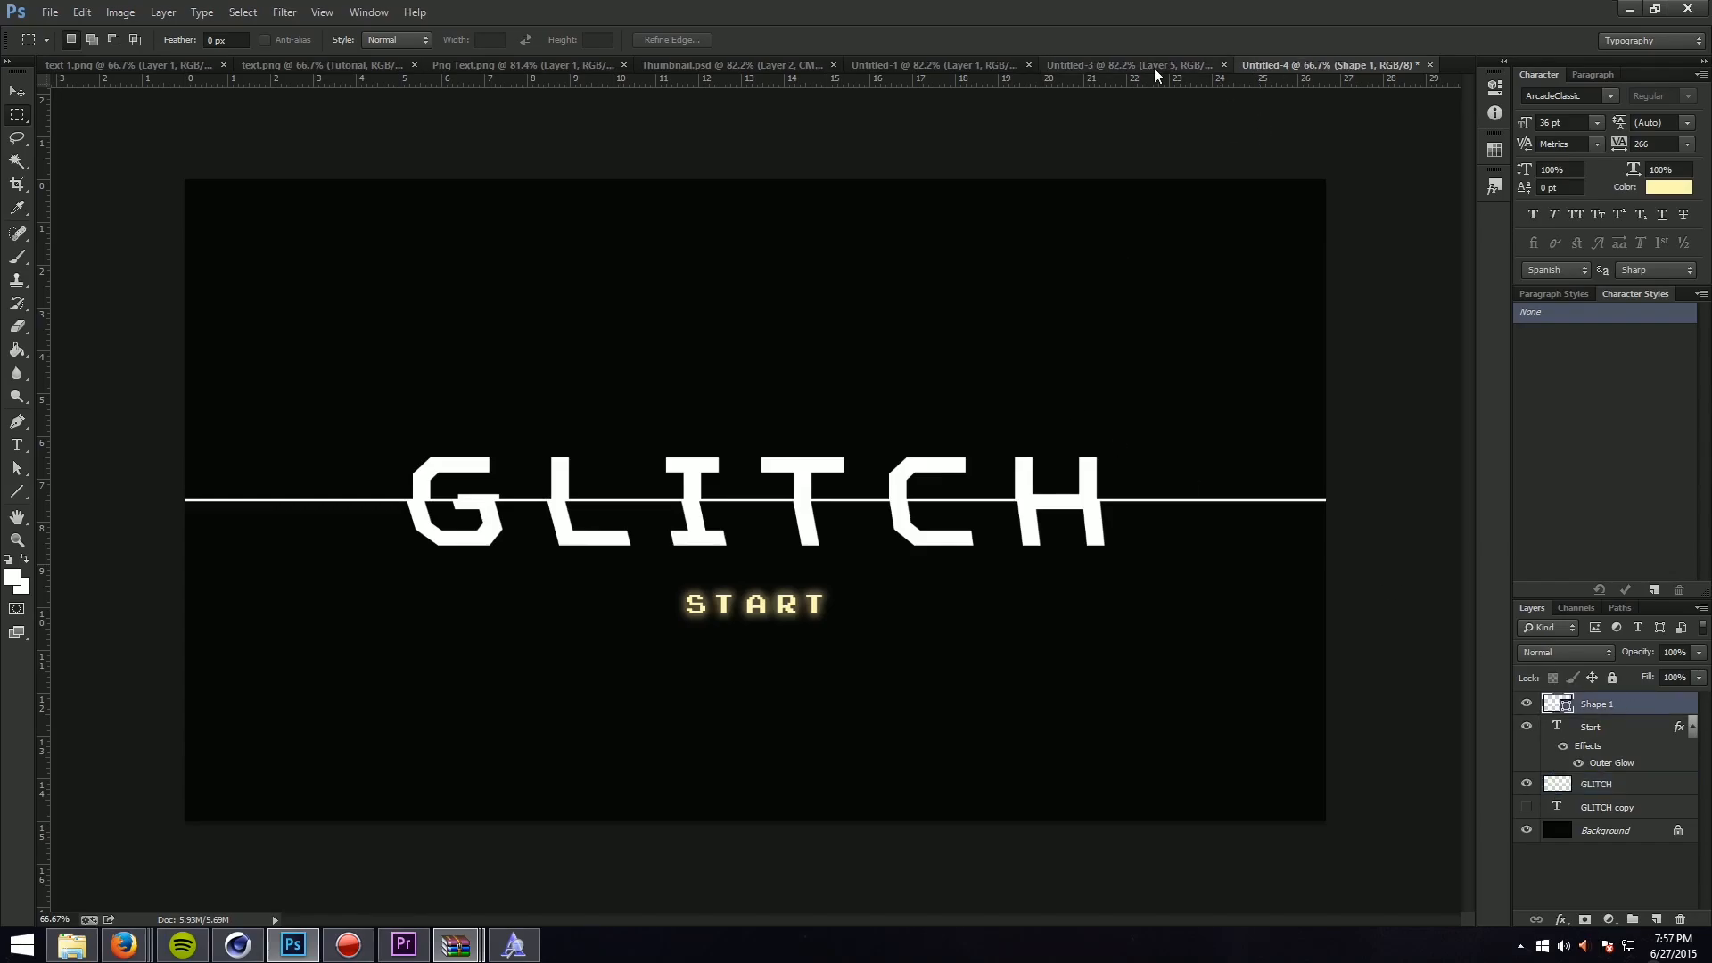
pyautogui.click(1632, 827)
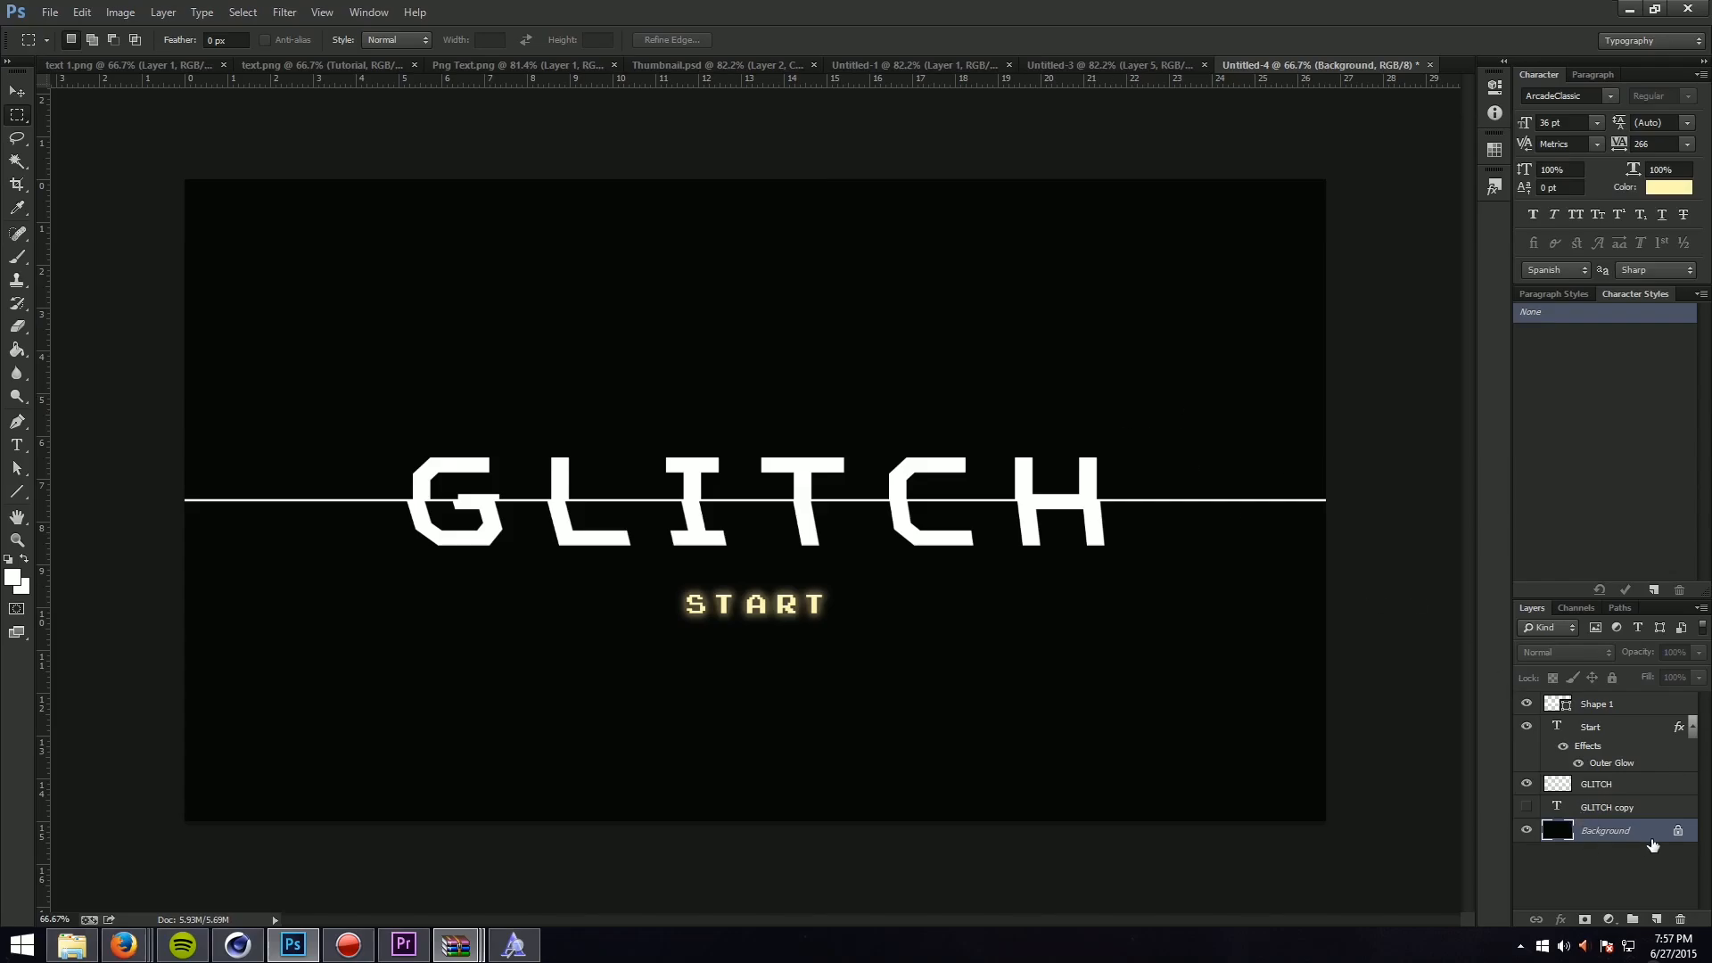
pyautogui.click(284, 12)
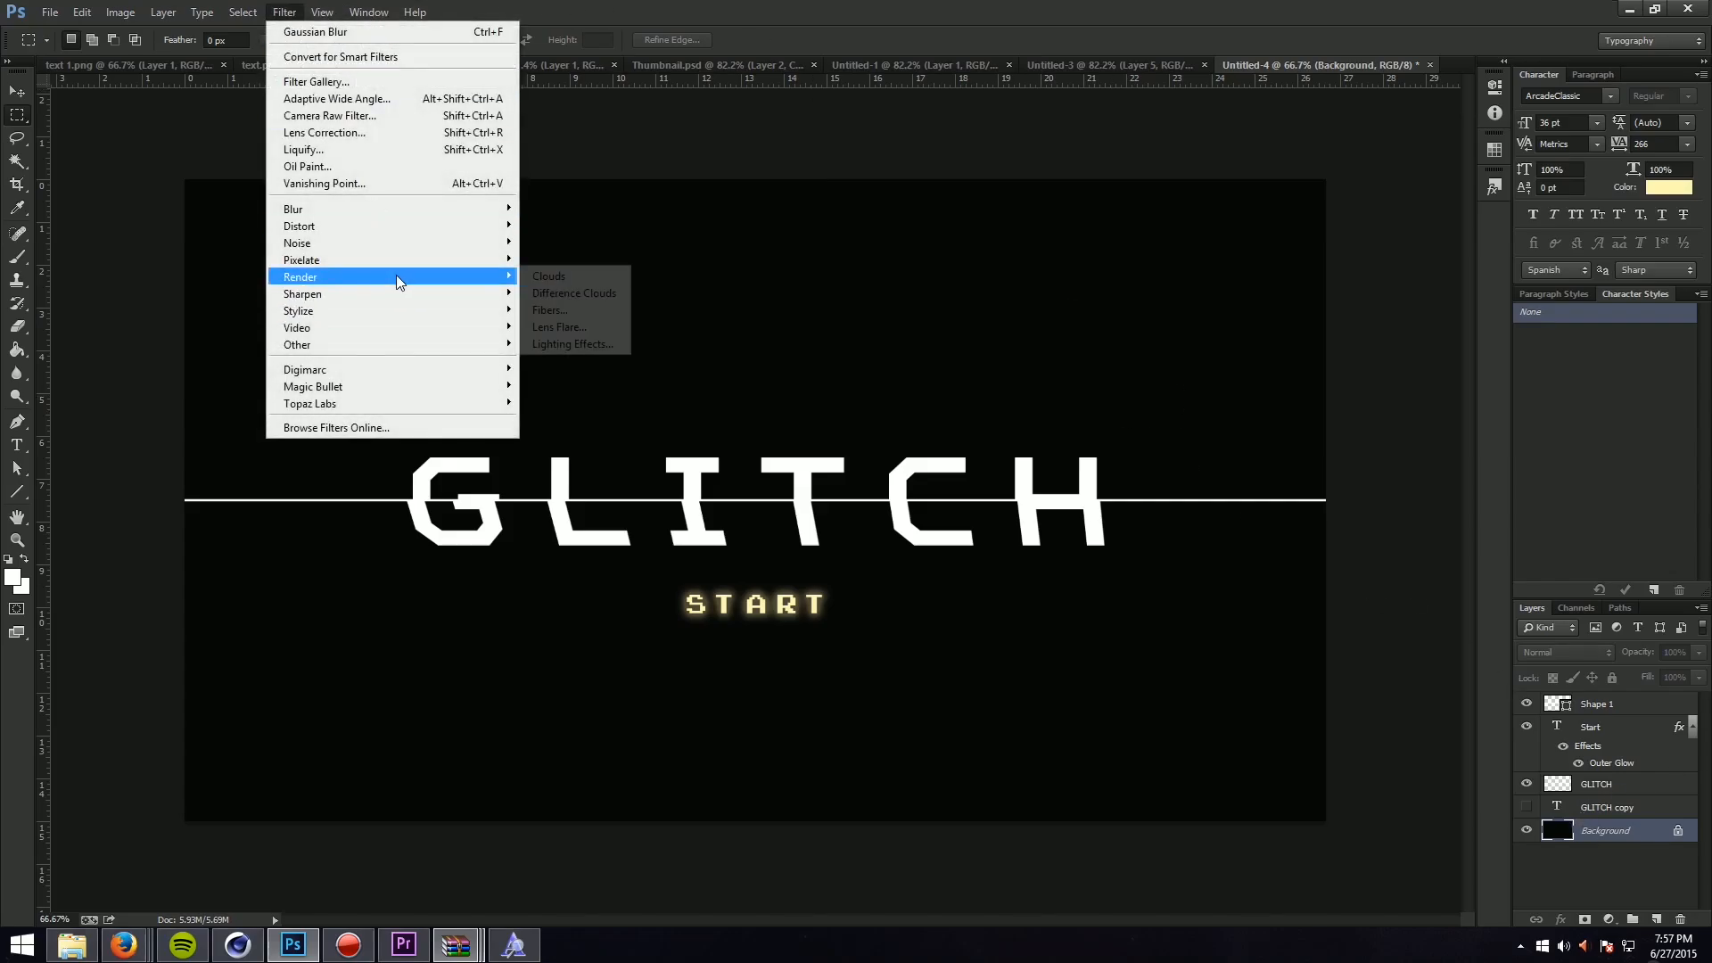
pyautogui.click(344, 80)
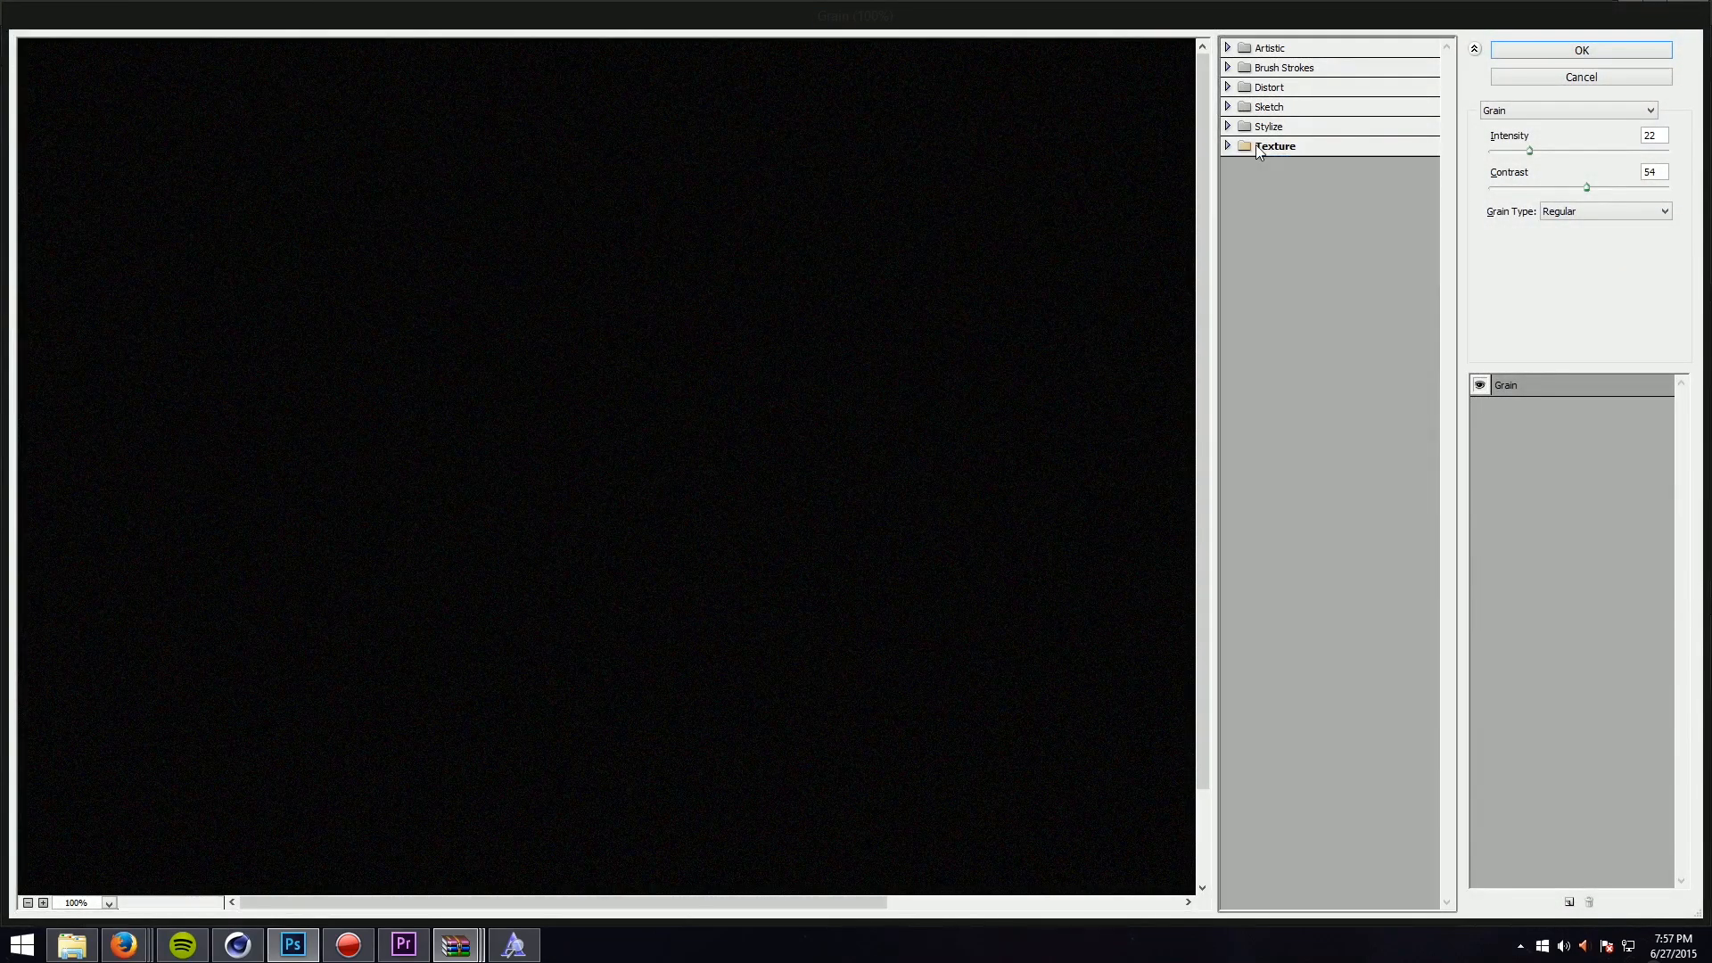
pyautogui.click(1522, 150)
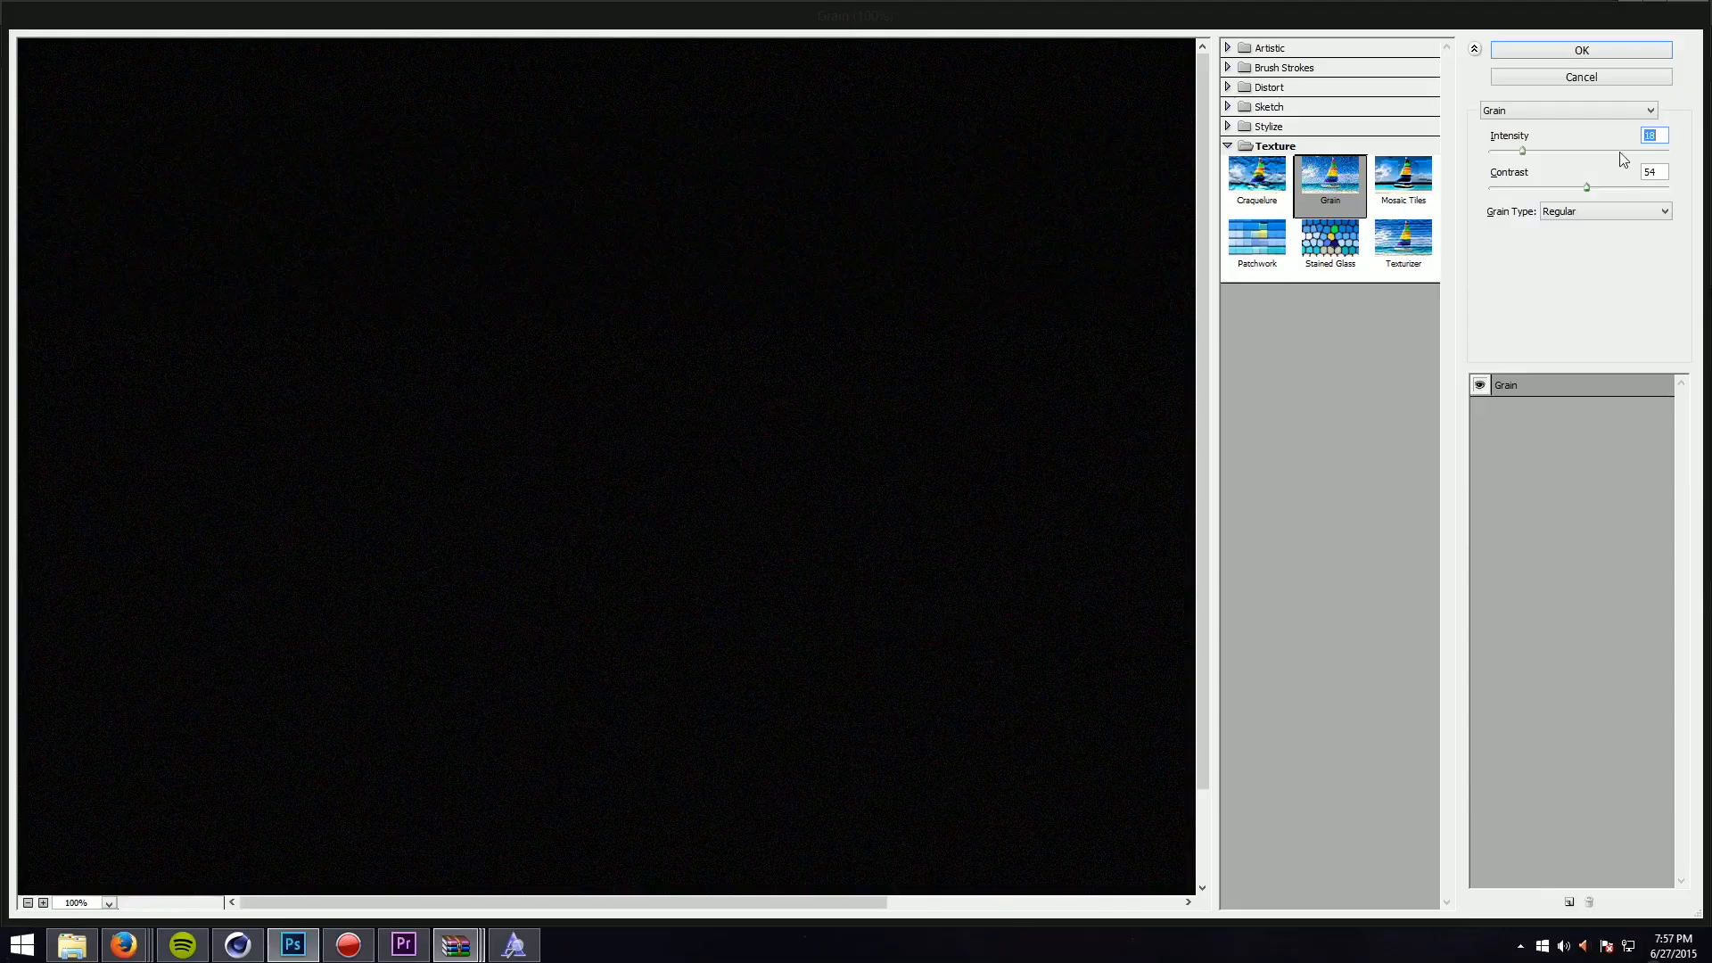
# Step: Preview other grain types such as Sprinkles and Speckle, return to Regular, and apply the grain to the background
pyautogui.click(1593, 210)
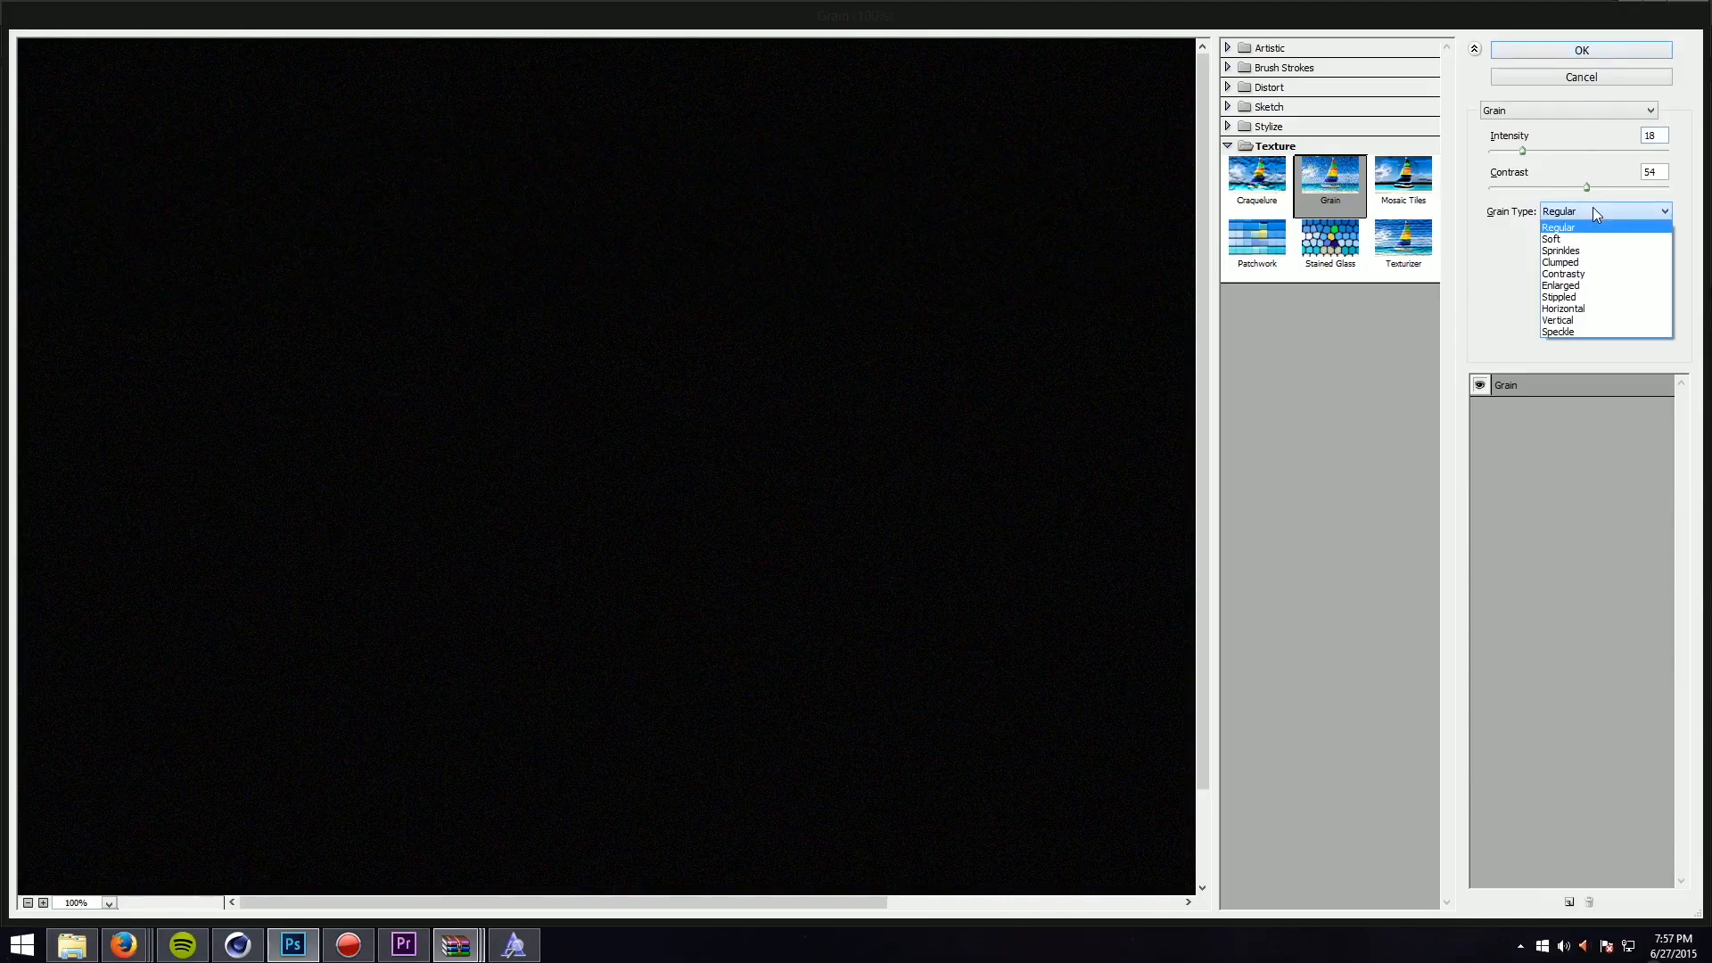
pyautogui.click(1561, 248)
pyautogui.click(1557, 213)
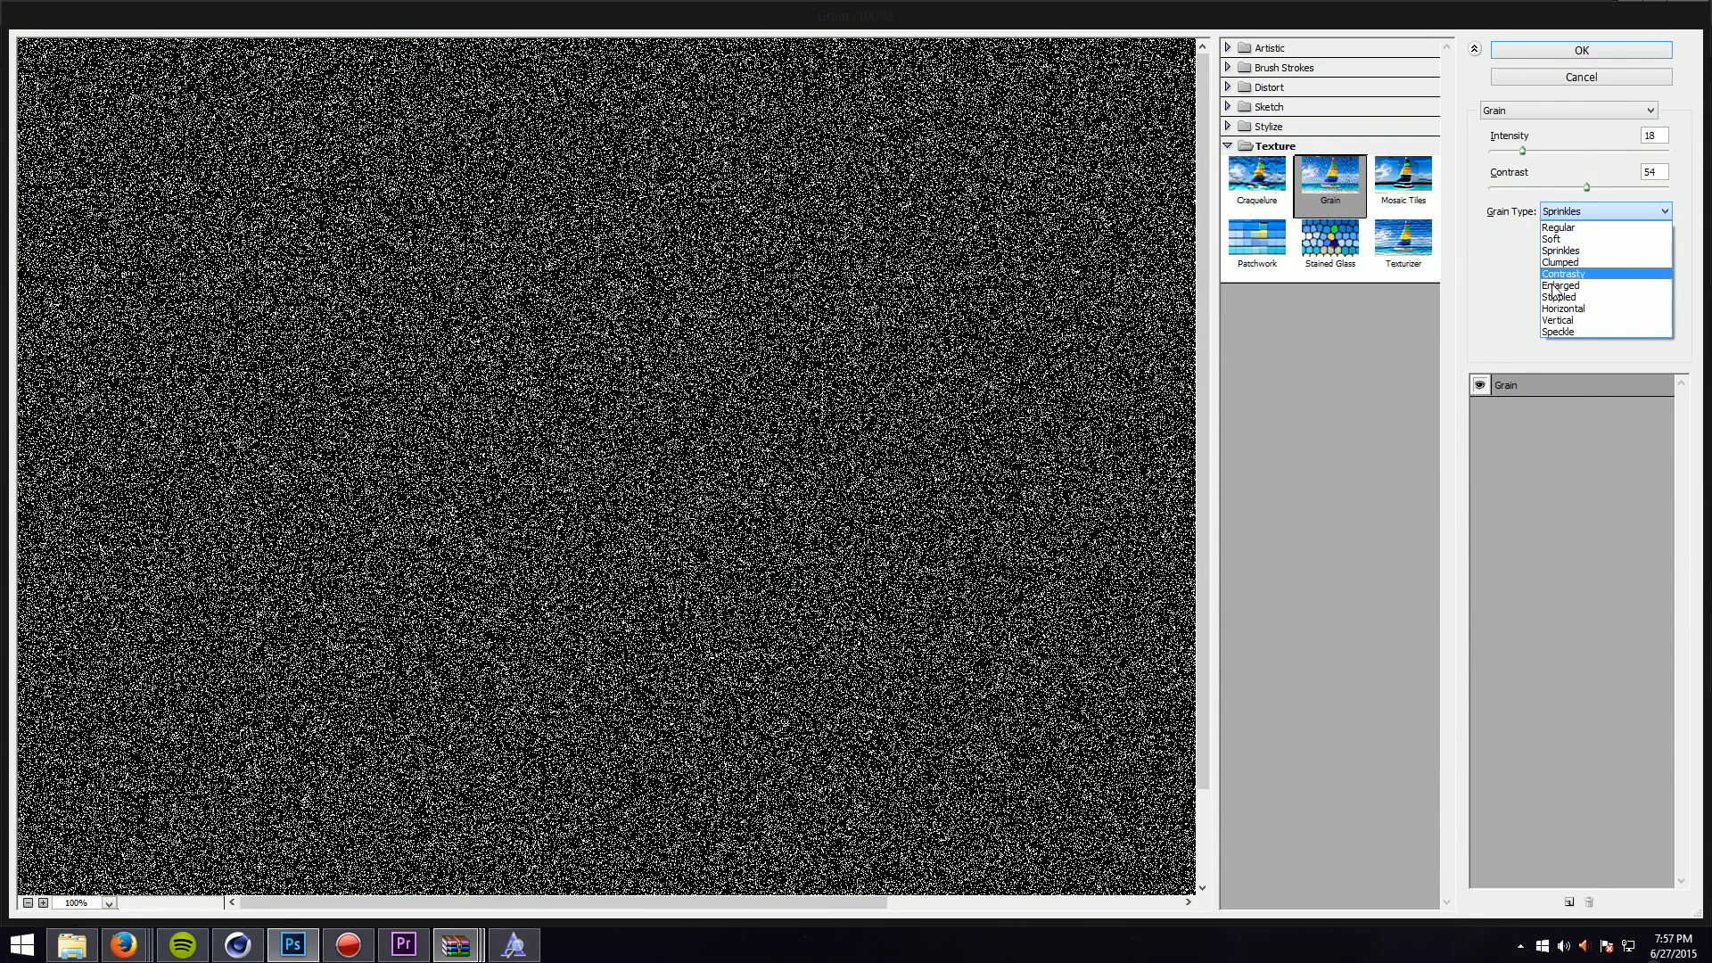
pyautogui.click(1561, 284)
pyautogui.click(1570, 214)
pyautogui.click(1569, 331)
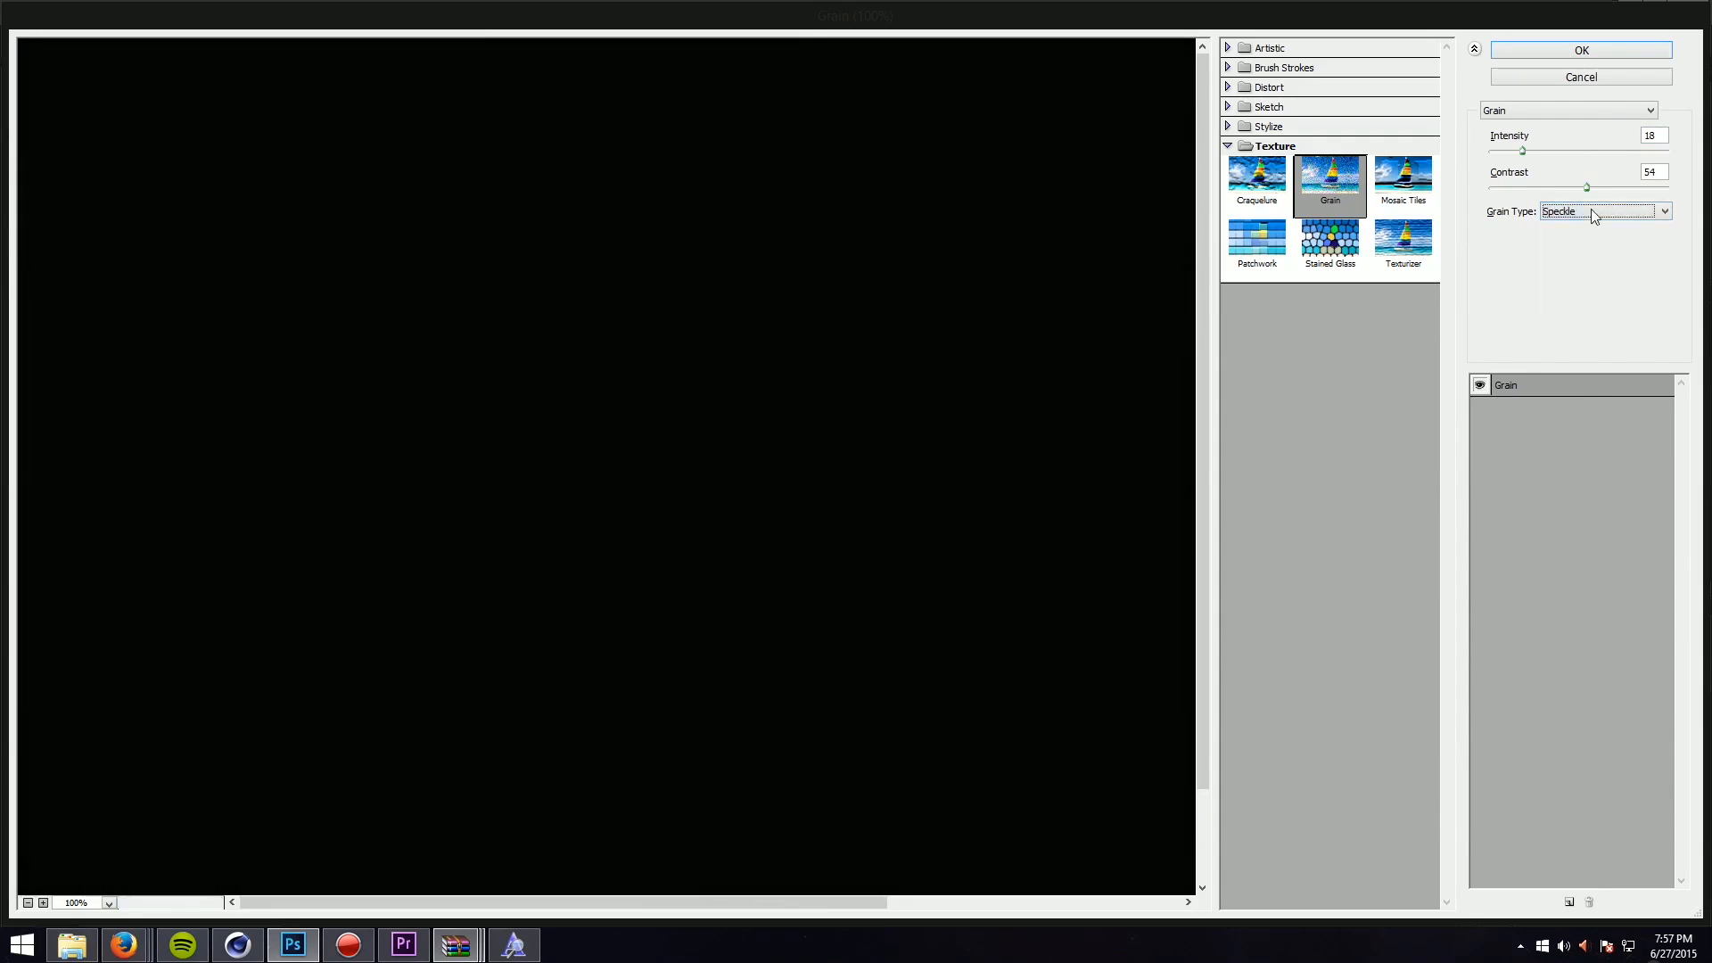
pyautogui.click(1591, 210)
pyautogui.click(1584, 226)
pyautogui.click(1574, 51)
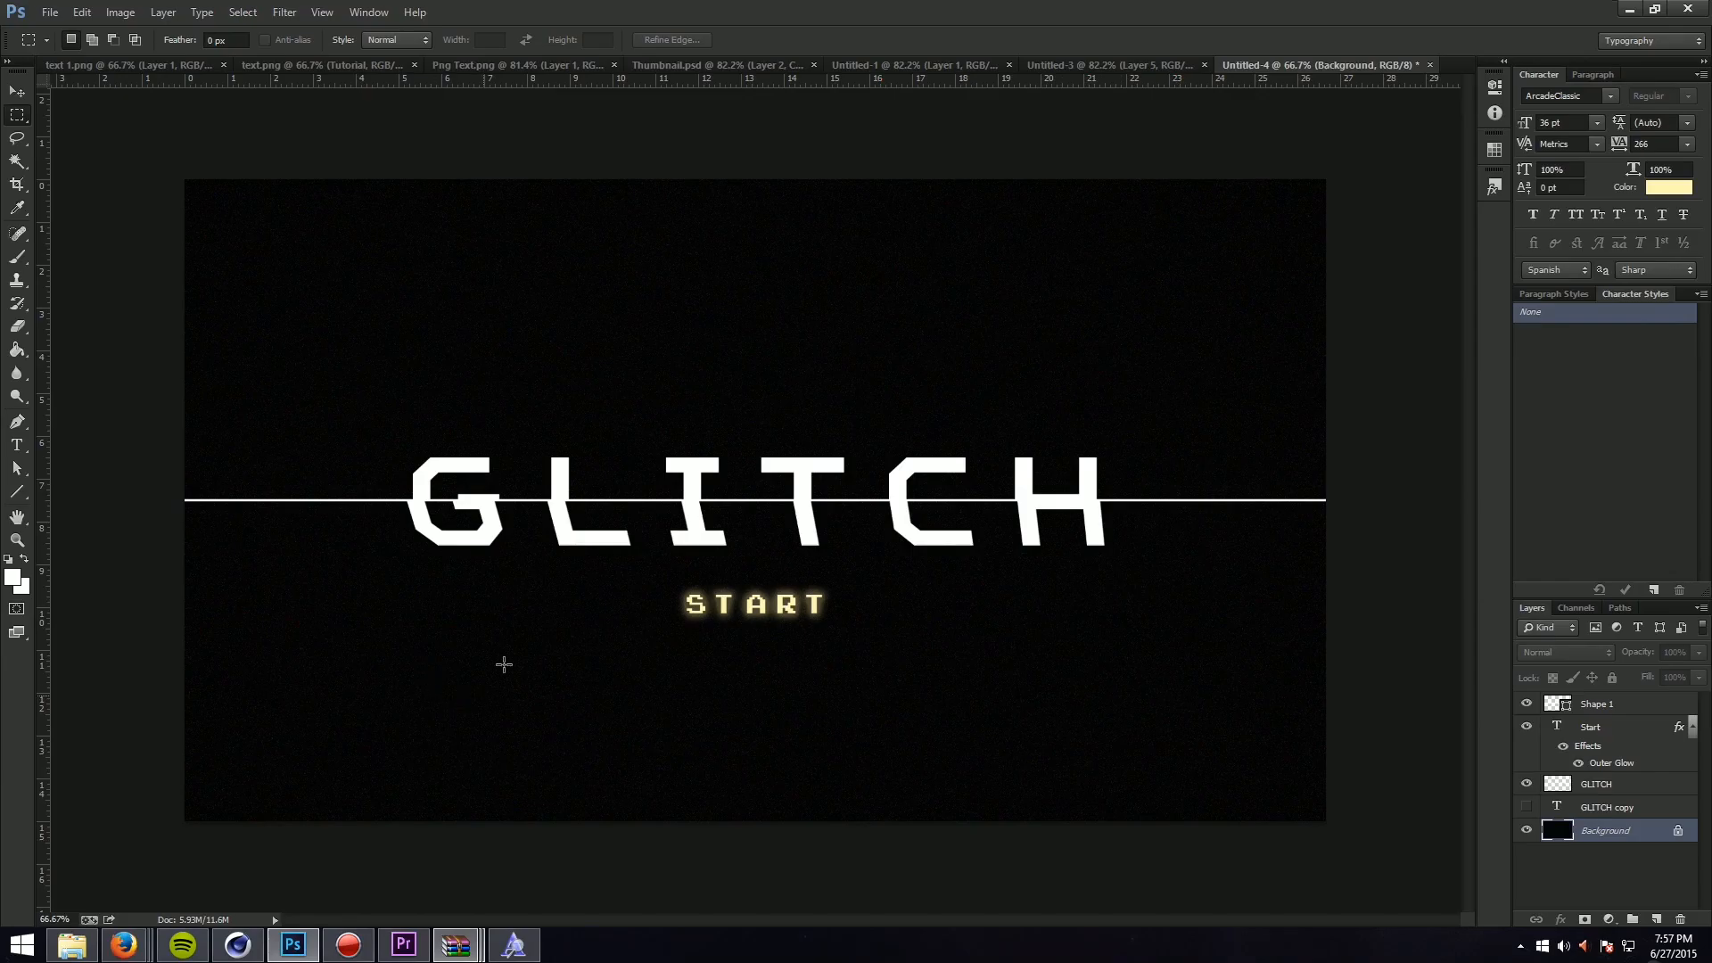
# Step: Compare with the finished GLITCH example document, and apply a second Regular grain to the Background layer with intensity about 35
pyautogui.click(1072, 66)
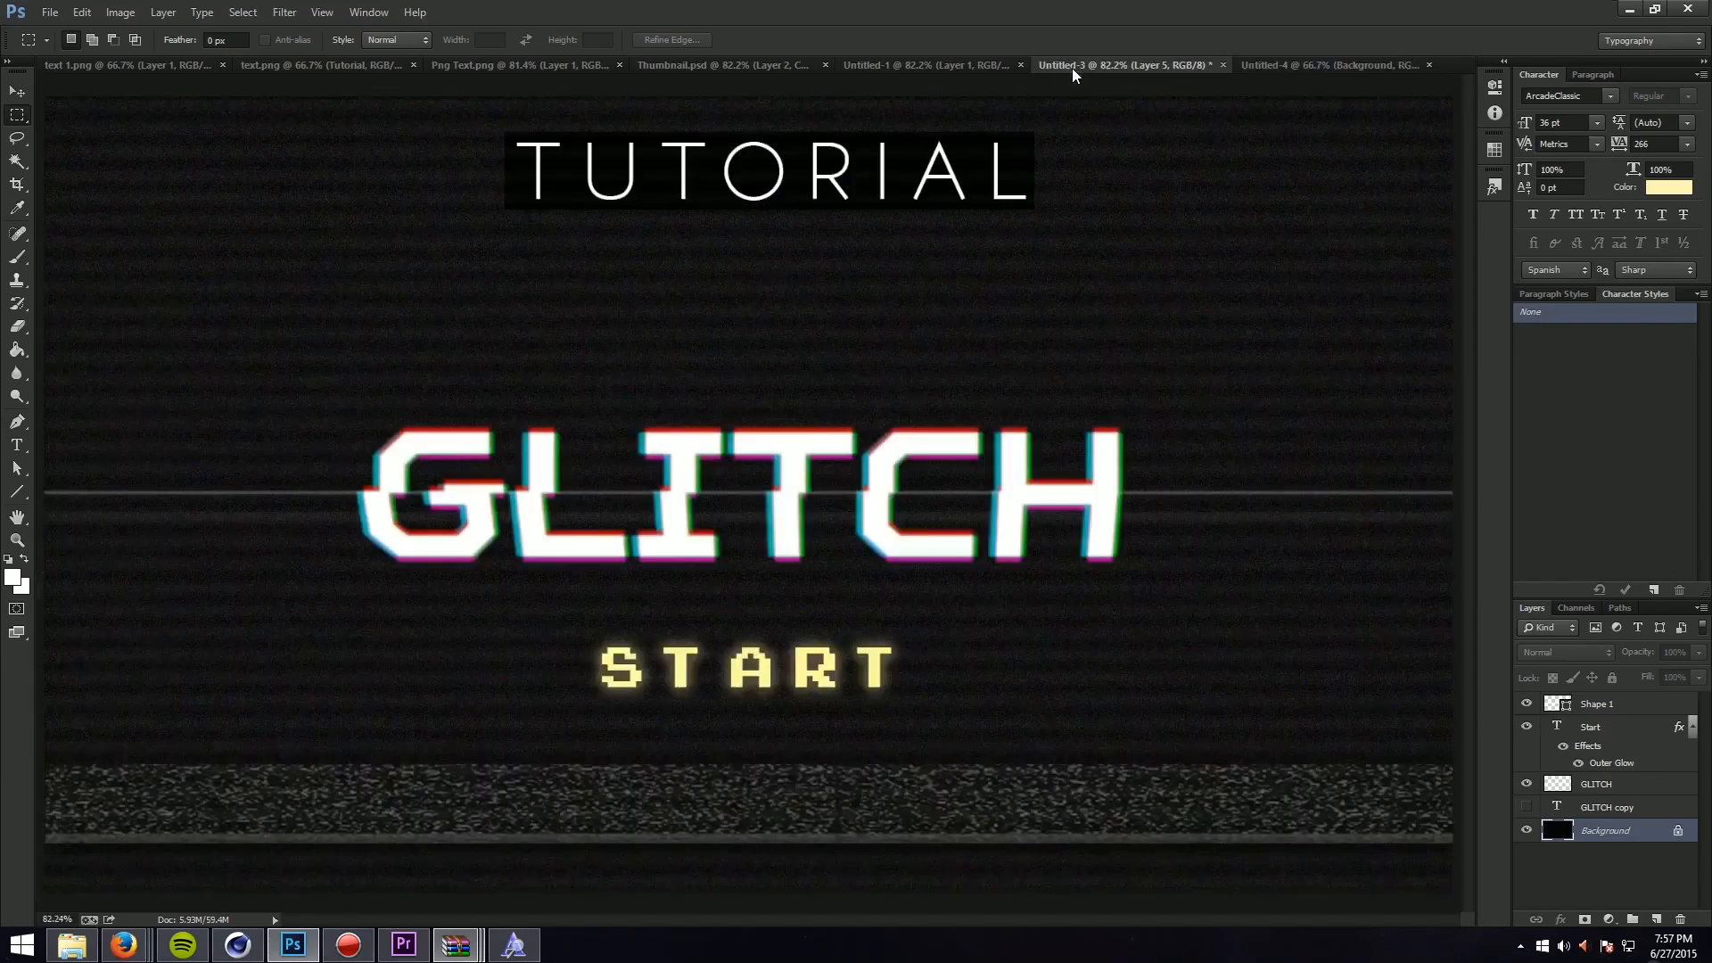
pyautogui.click(1294, 66)
pyautogui.click(285, 11)
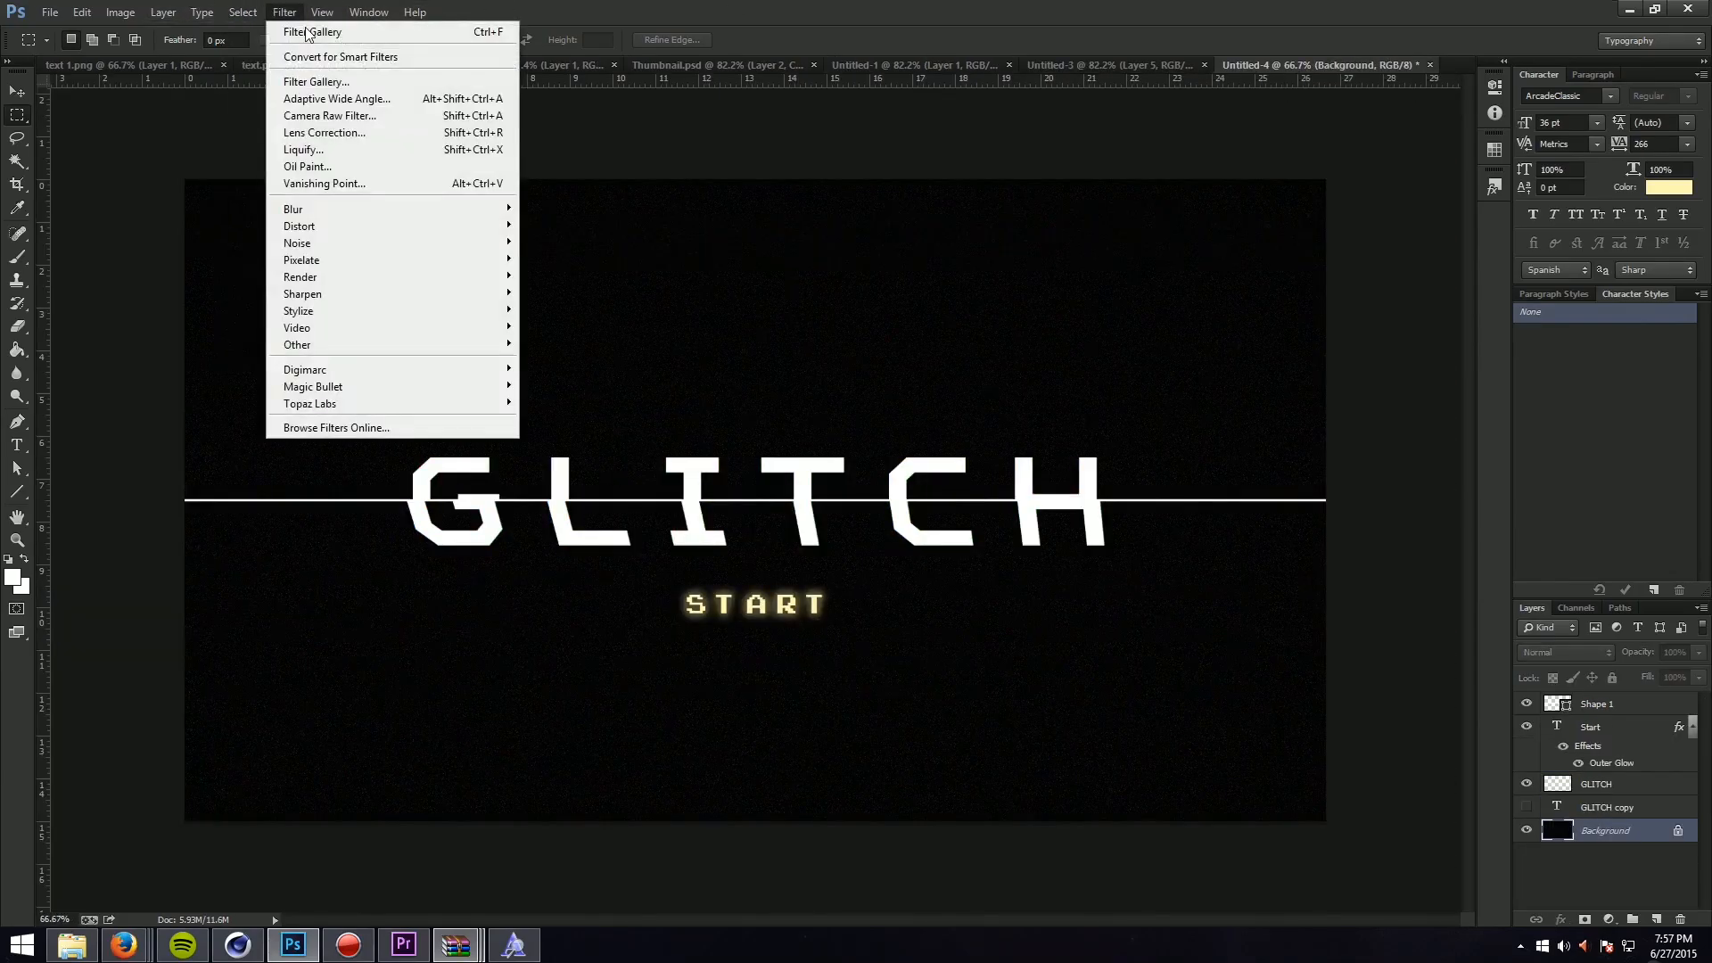
pyautogui.click(304, 81)
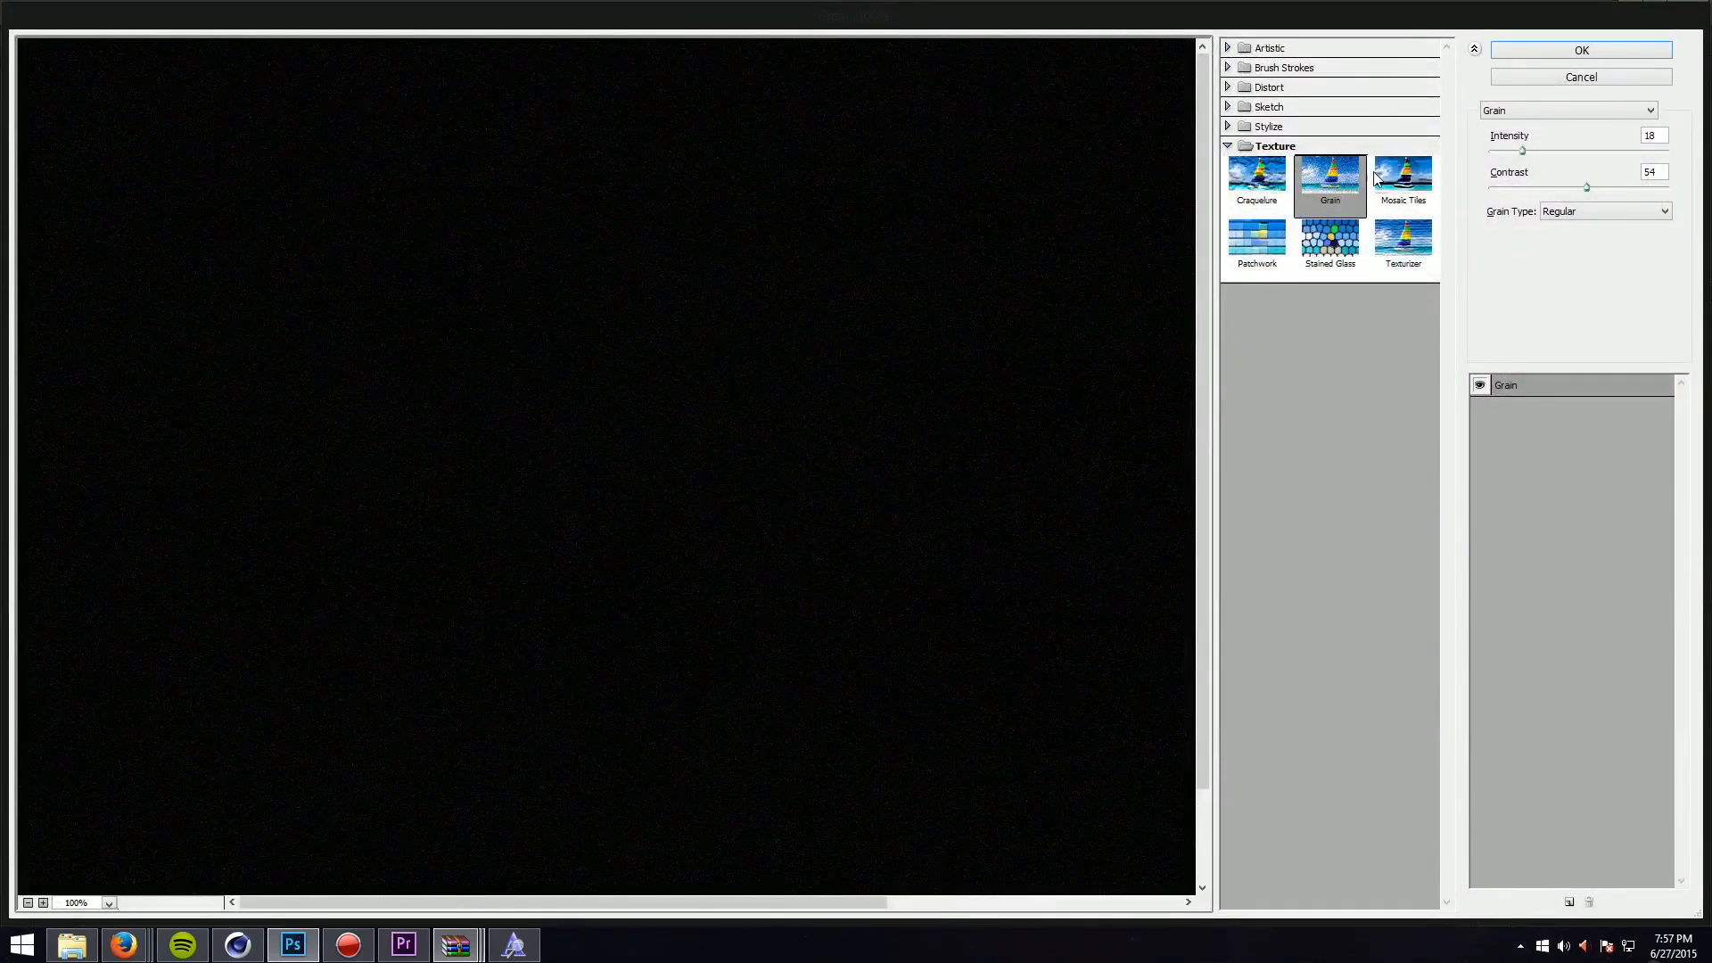
pyautogui.moveTo(1523, 150); pyautogui.dragTo(1550, 154)
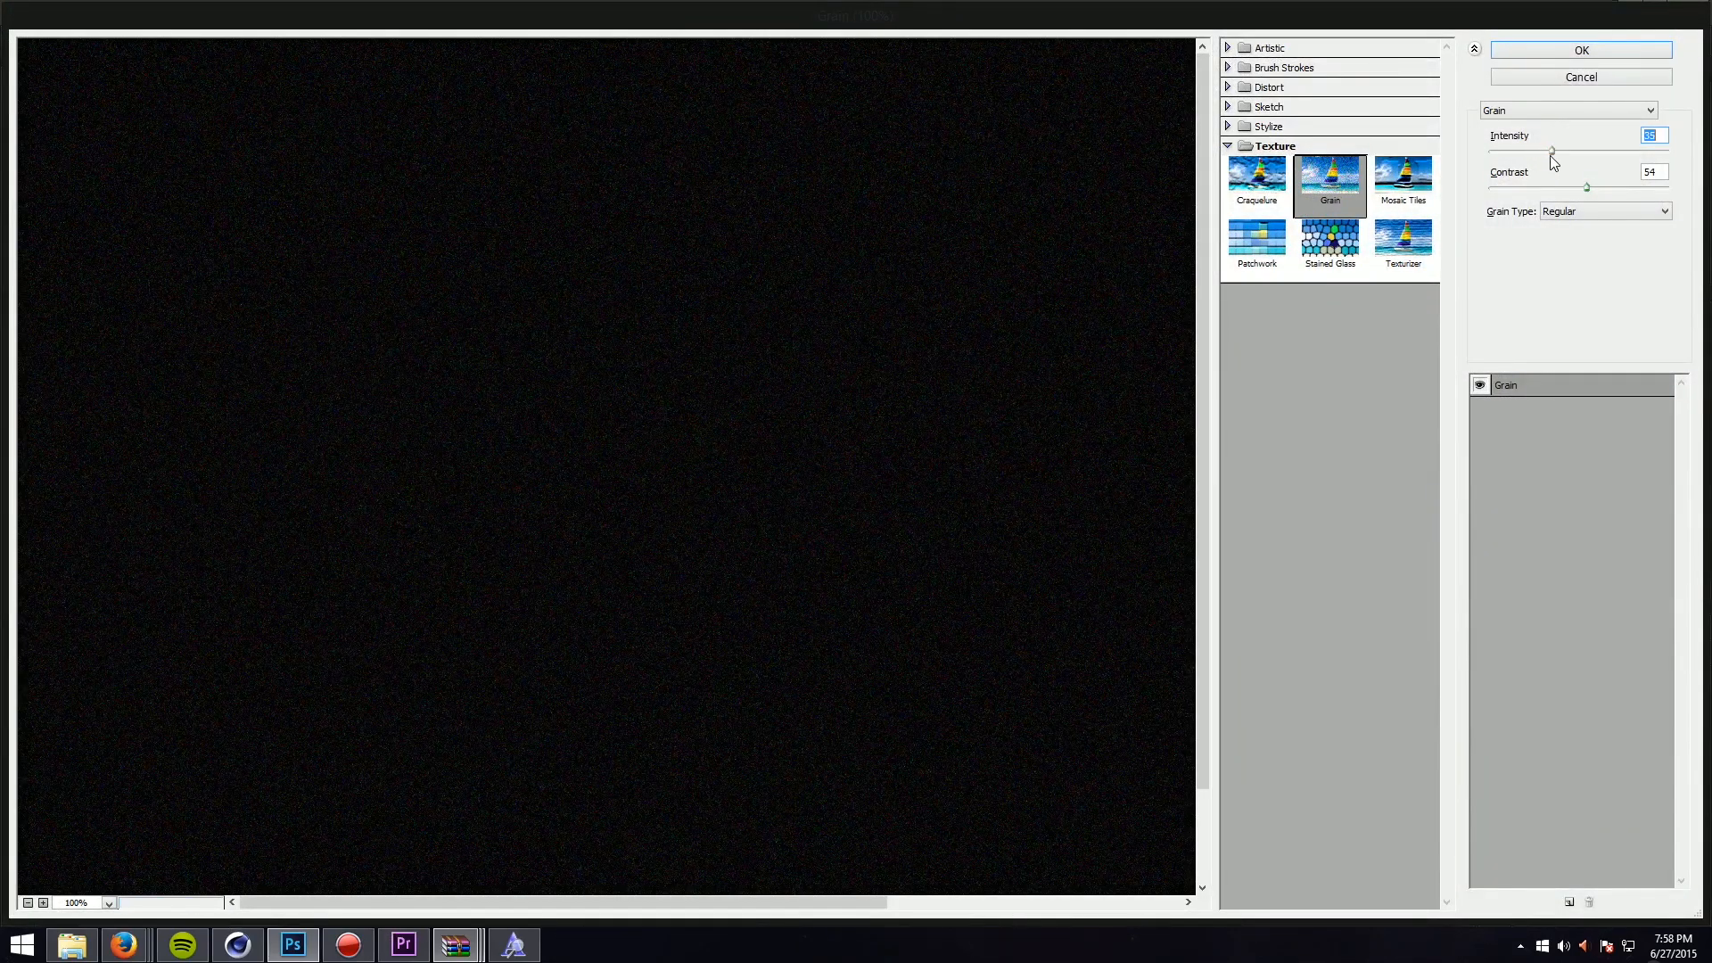
pyautogui.click(1583, 52)
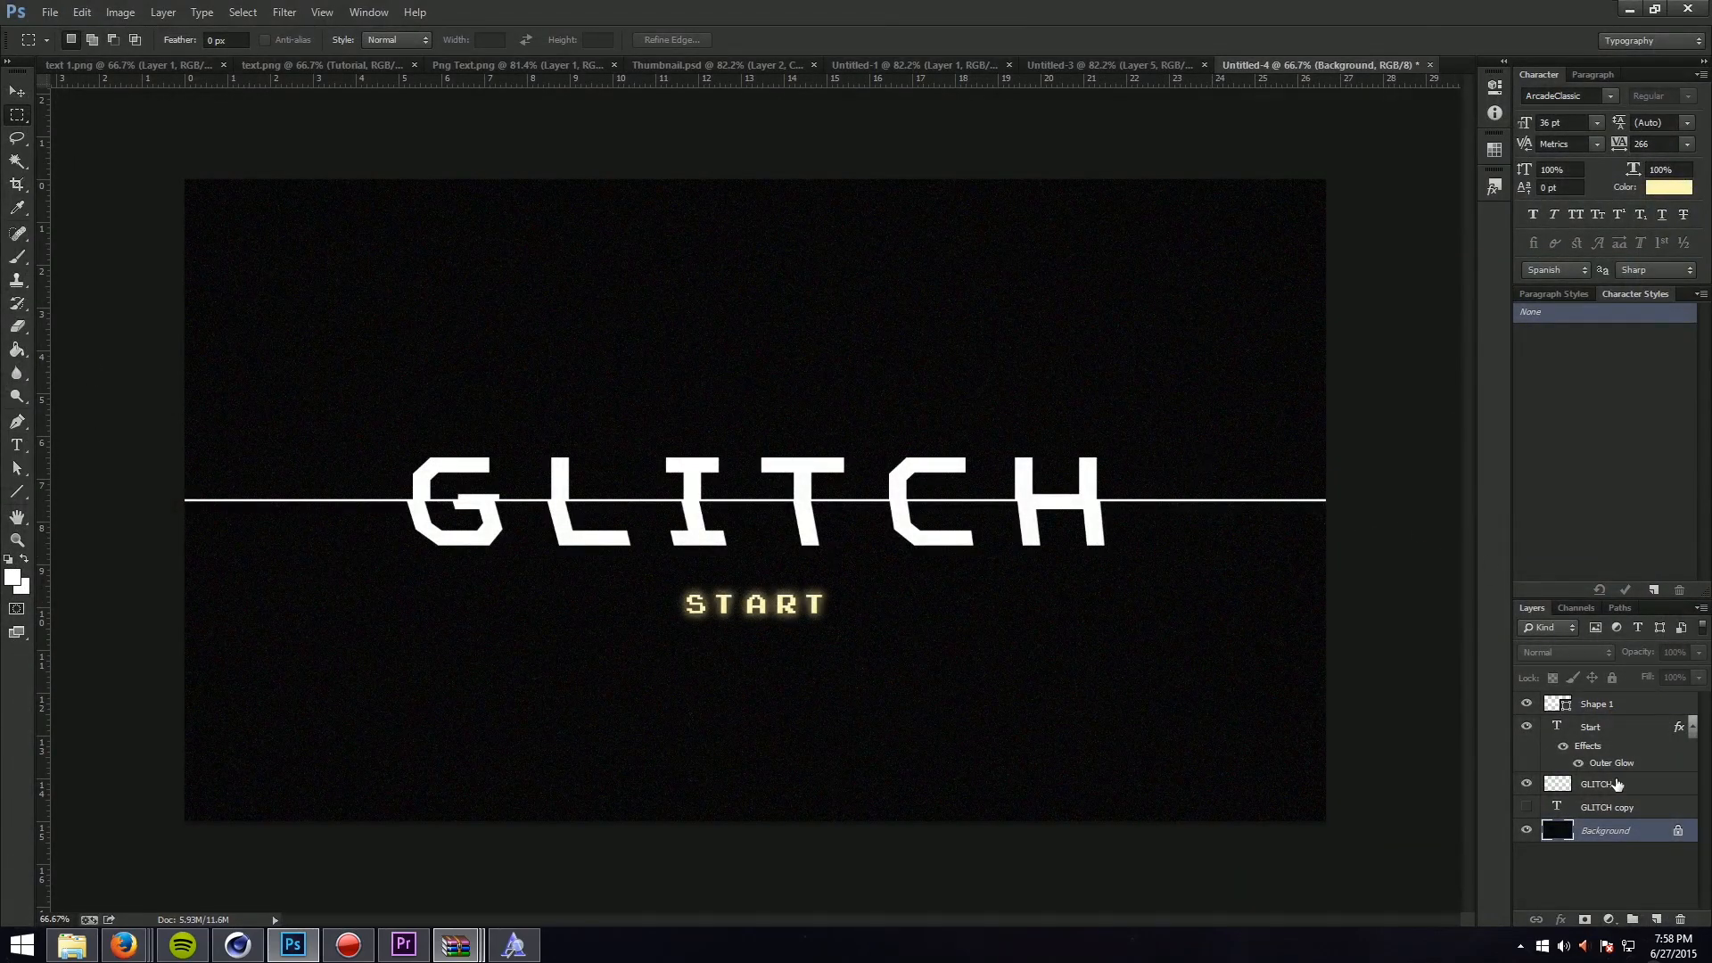
# Step: Place the hidden GLITCH copy text layer in its own layer group
pyautogui.click(1653, 782)
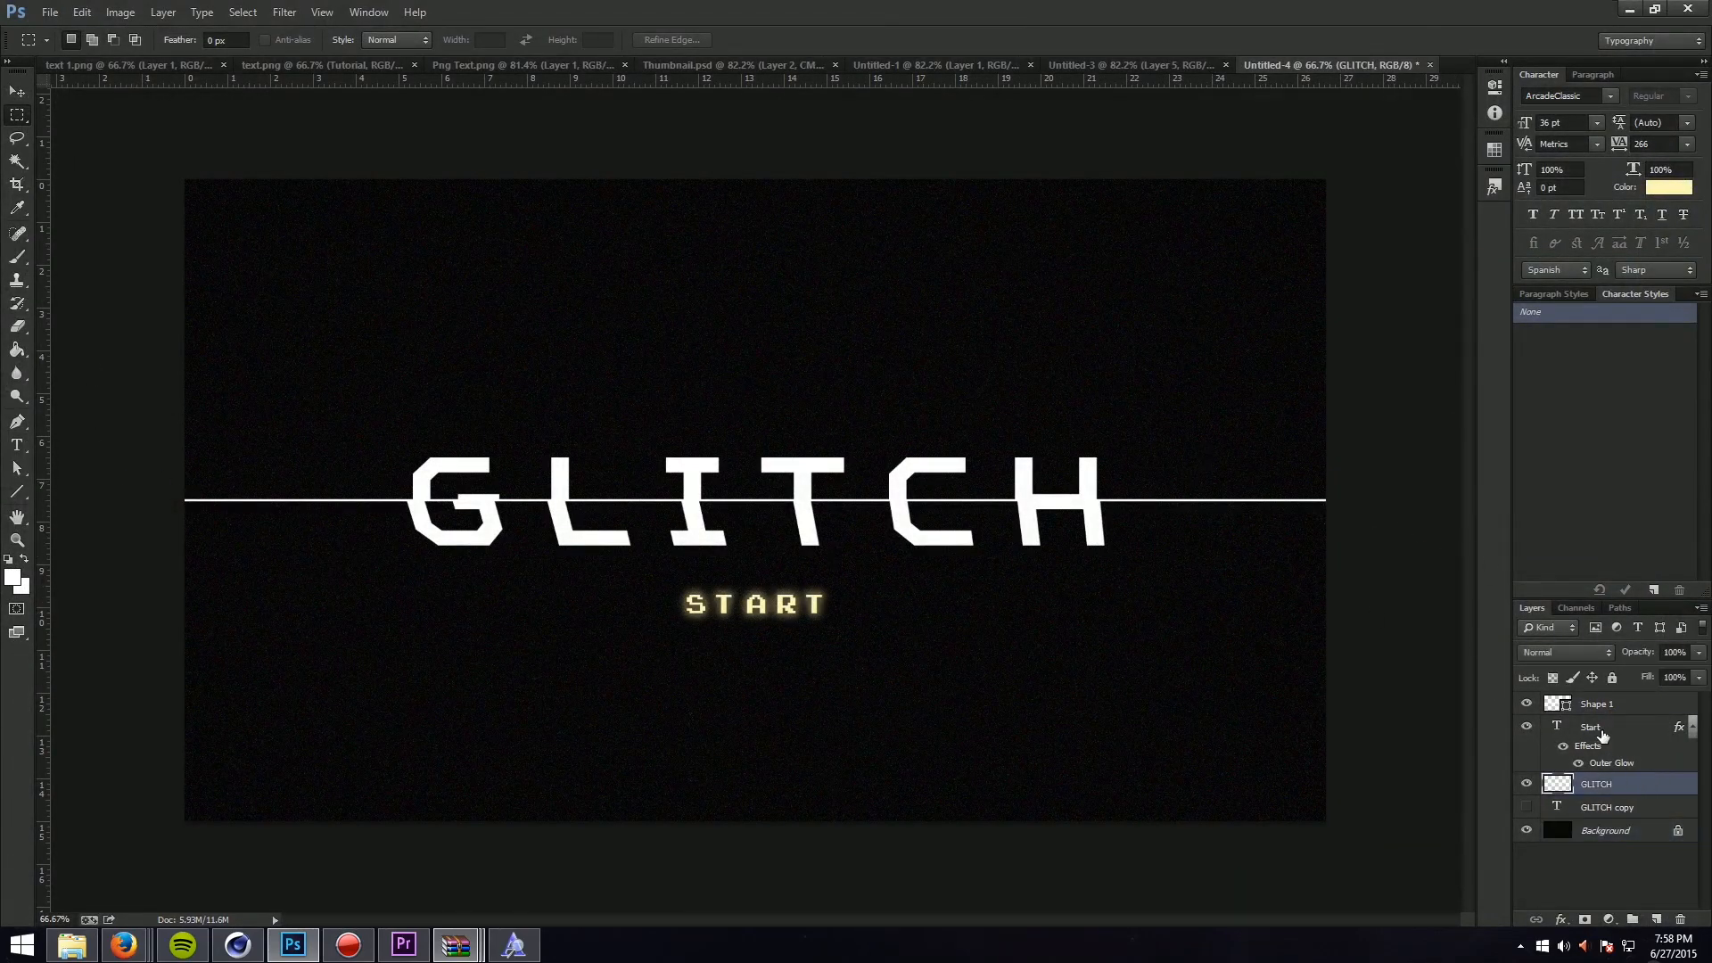
pyautogui.click(1654, 807)
pyautogui.hotkey('ctrl', 'g')
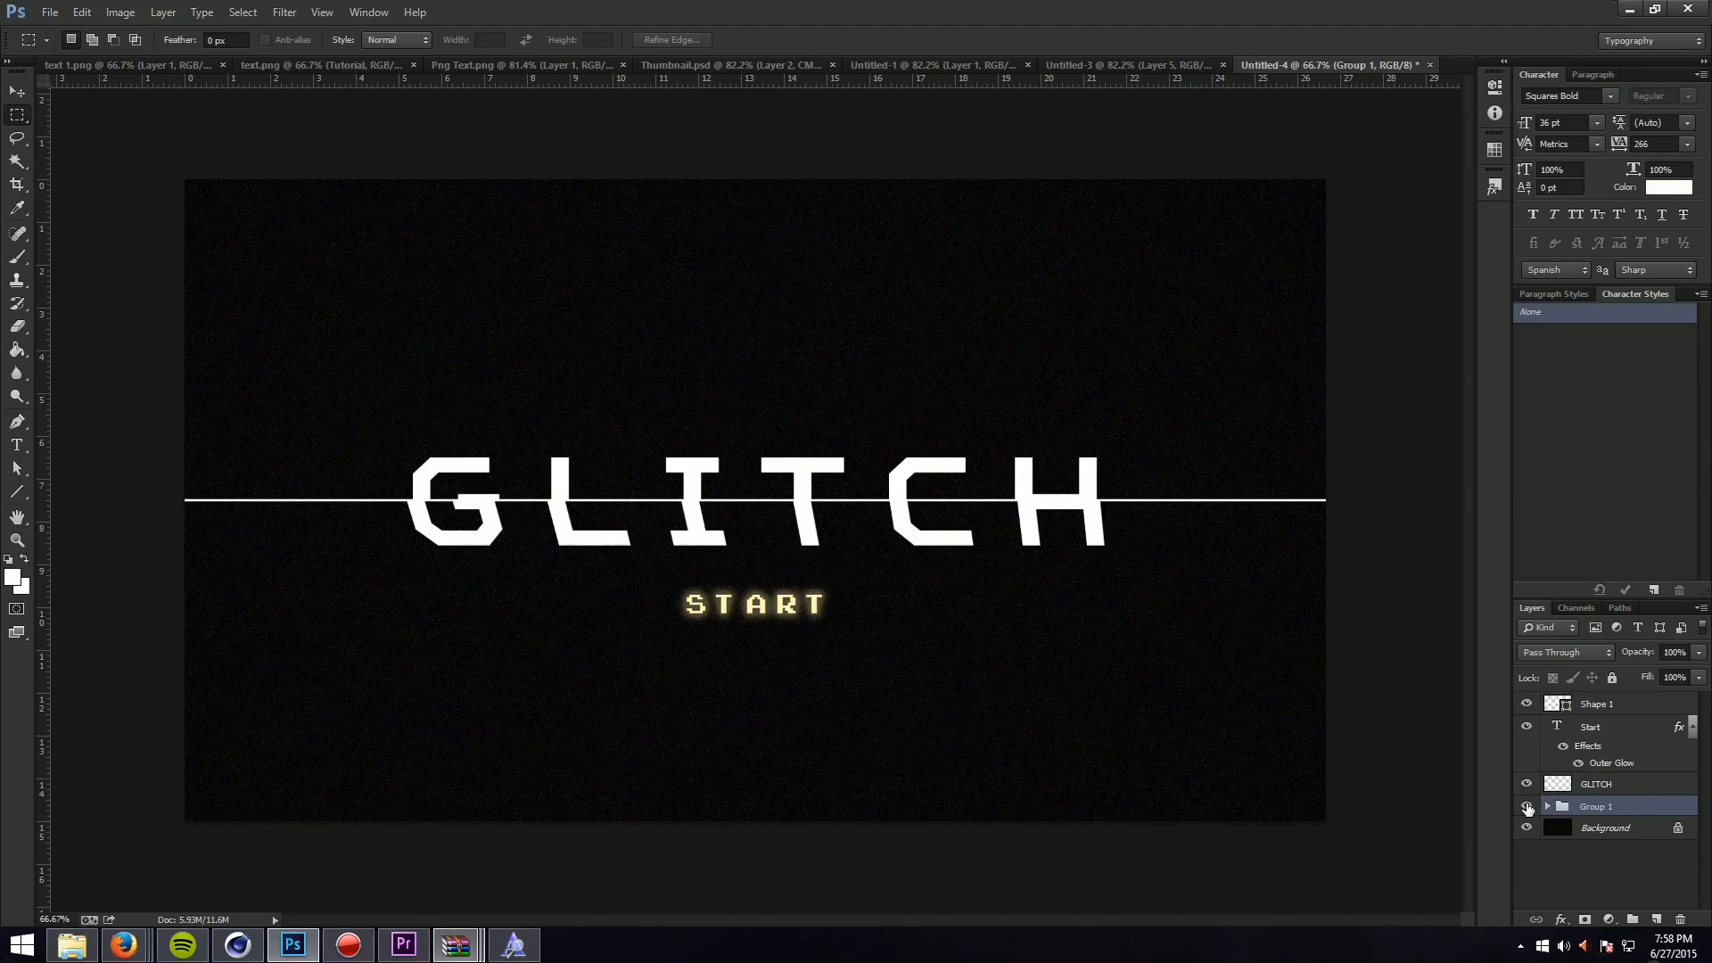
# Step: Give the new layer group a yellow colour label and rename it as Backup
pyautogui.rightClick(1624, 813)
pyautogui.click(1586, 842)
pyautogui.rightClick(1620, 804)
pyautogui.click(1570, 711)
pyautogui.doubleClick(1603, 807)
pyautogui.write('Backup')
pyautogui.press('Return')
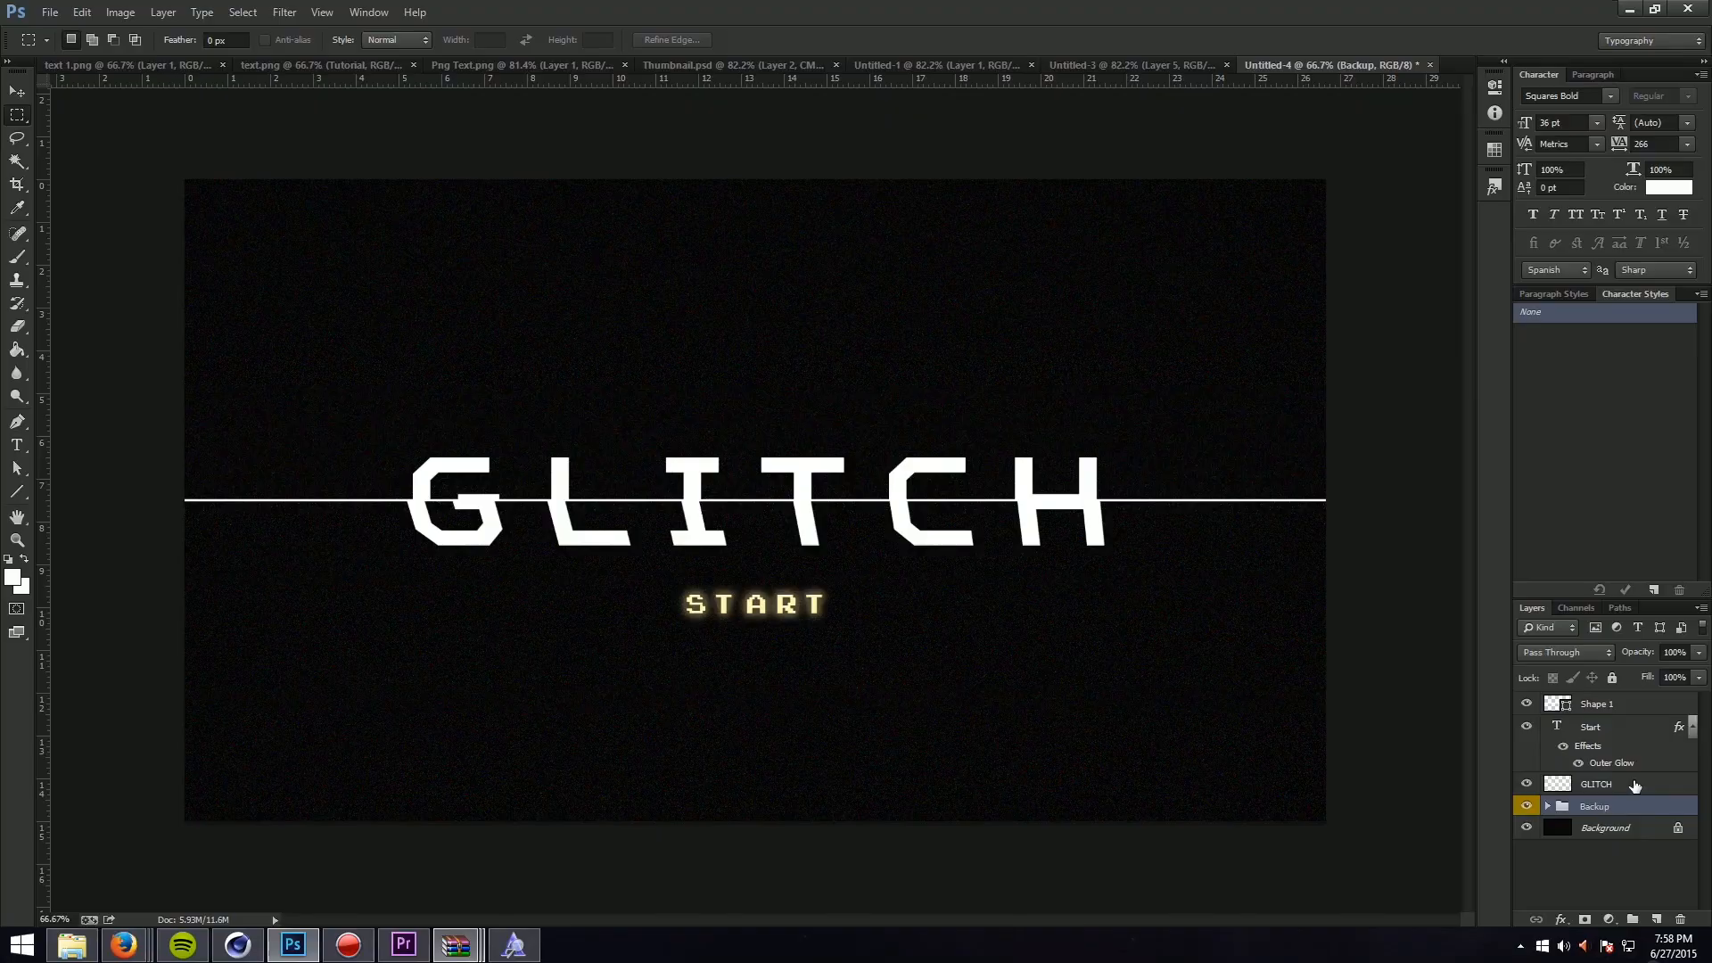
# Step: Collapse the Start layer's effects list and duplicate the merged GLITCH layer three times
pyautogui.click(1635, 785)
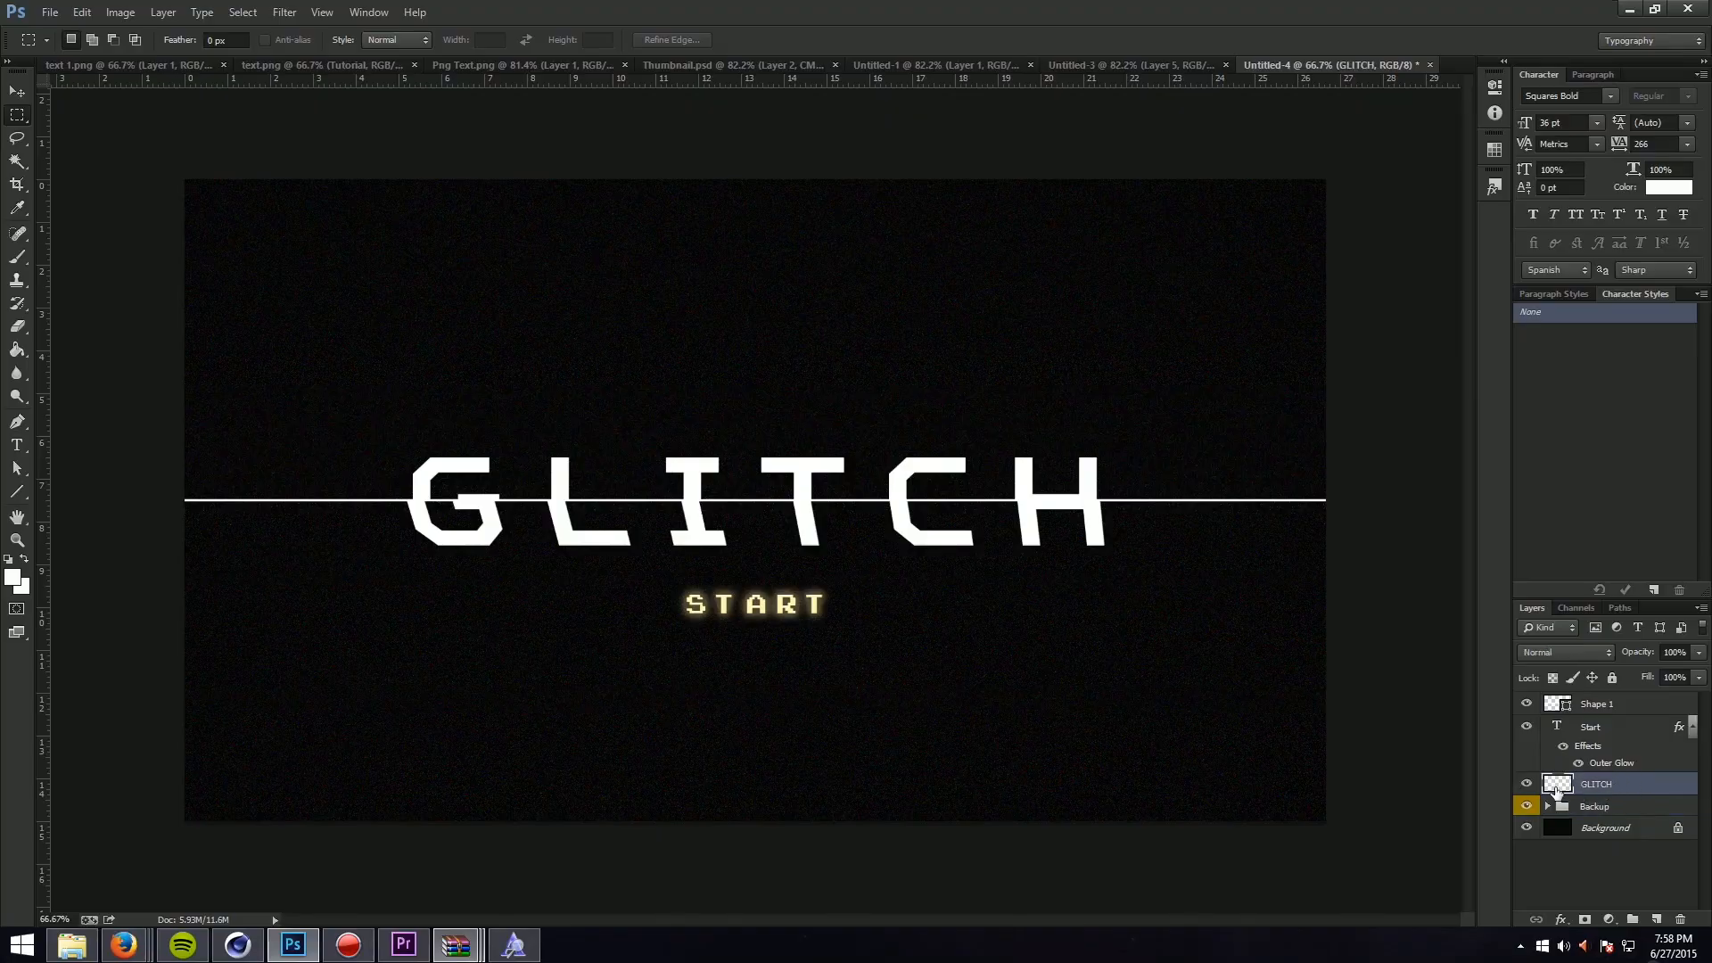
pyautogui.click(1692, 728)
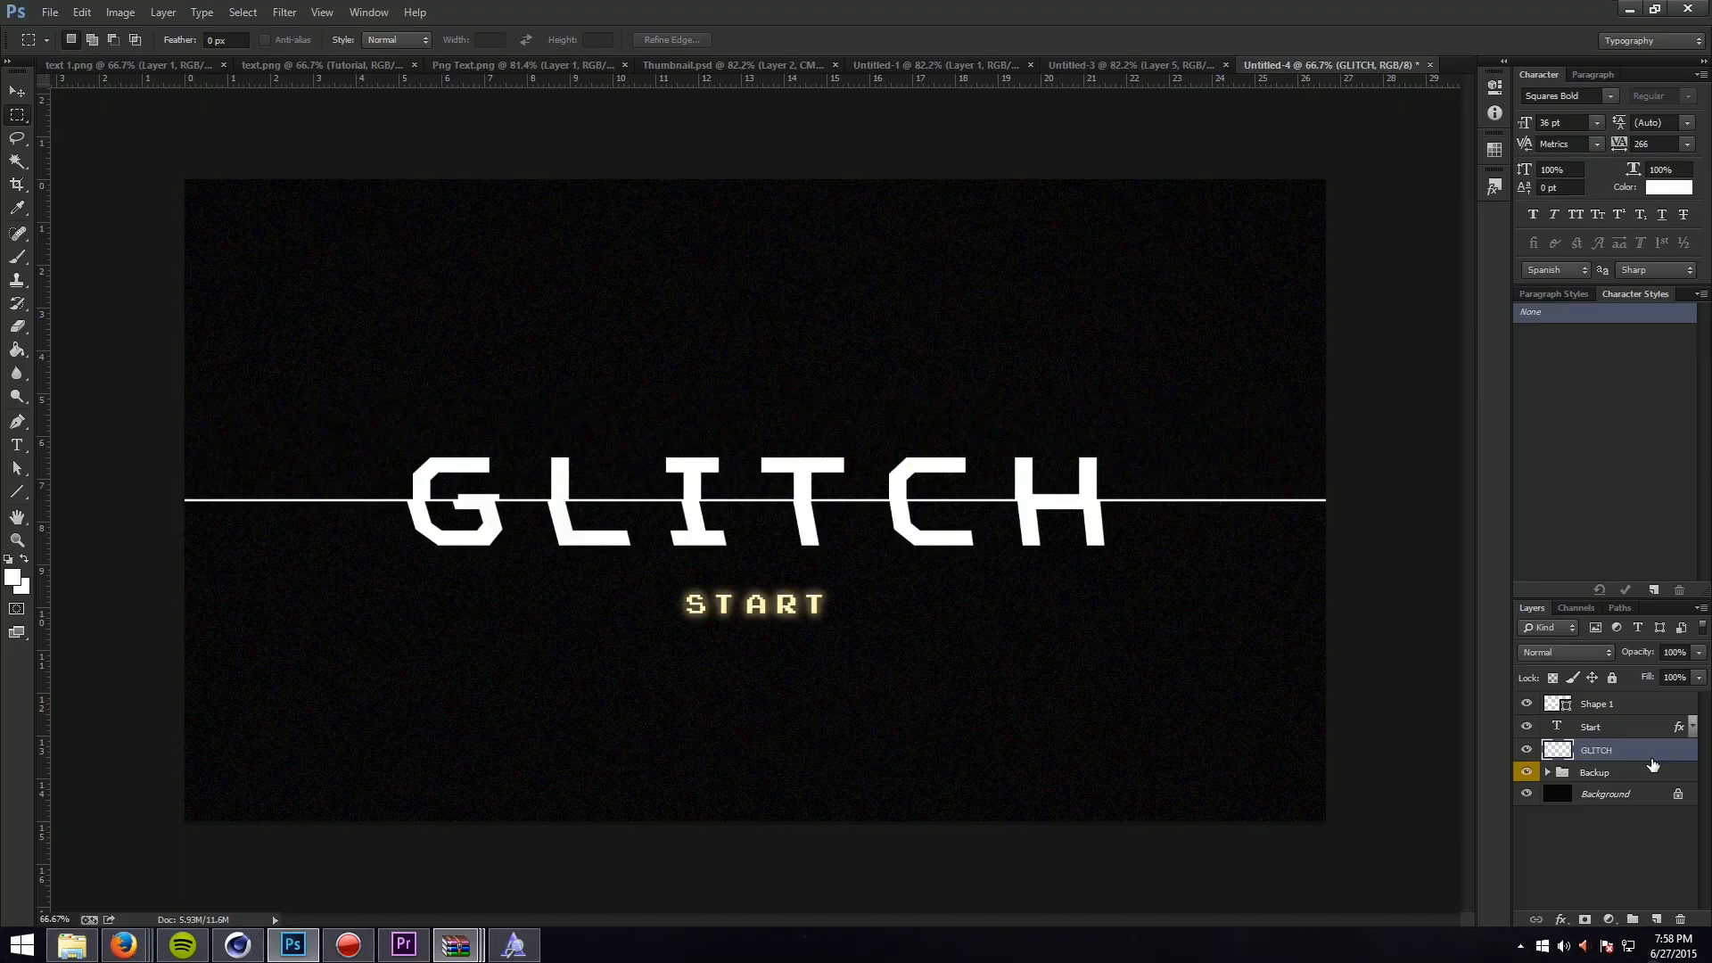
pyautogui.hotkey('ctrl', 'j')
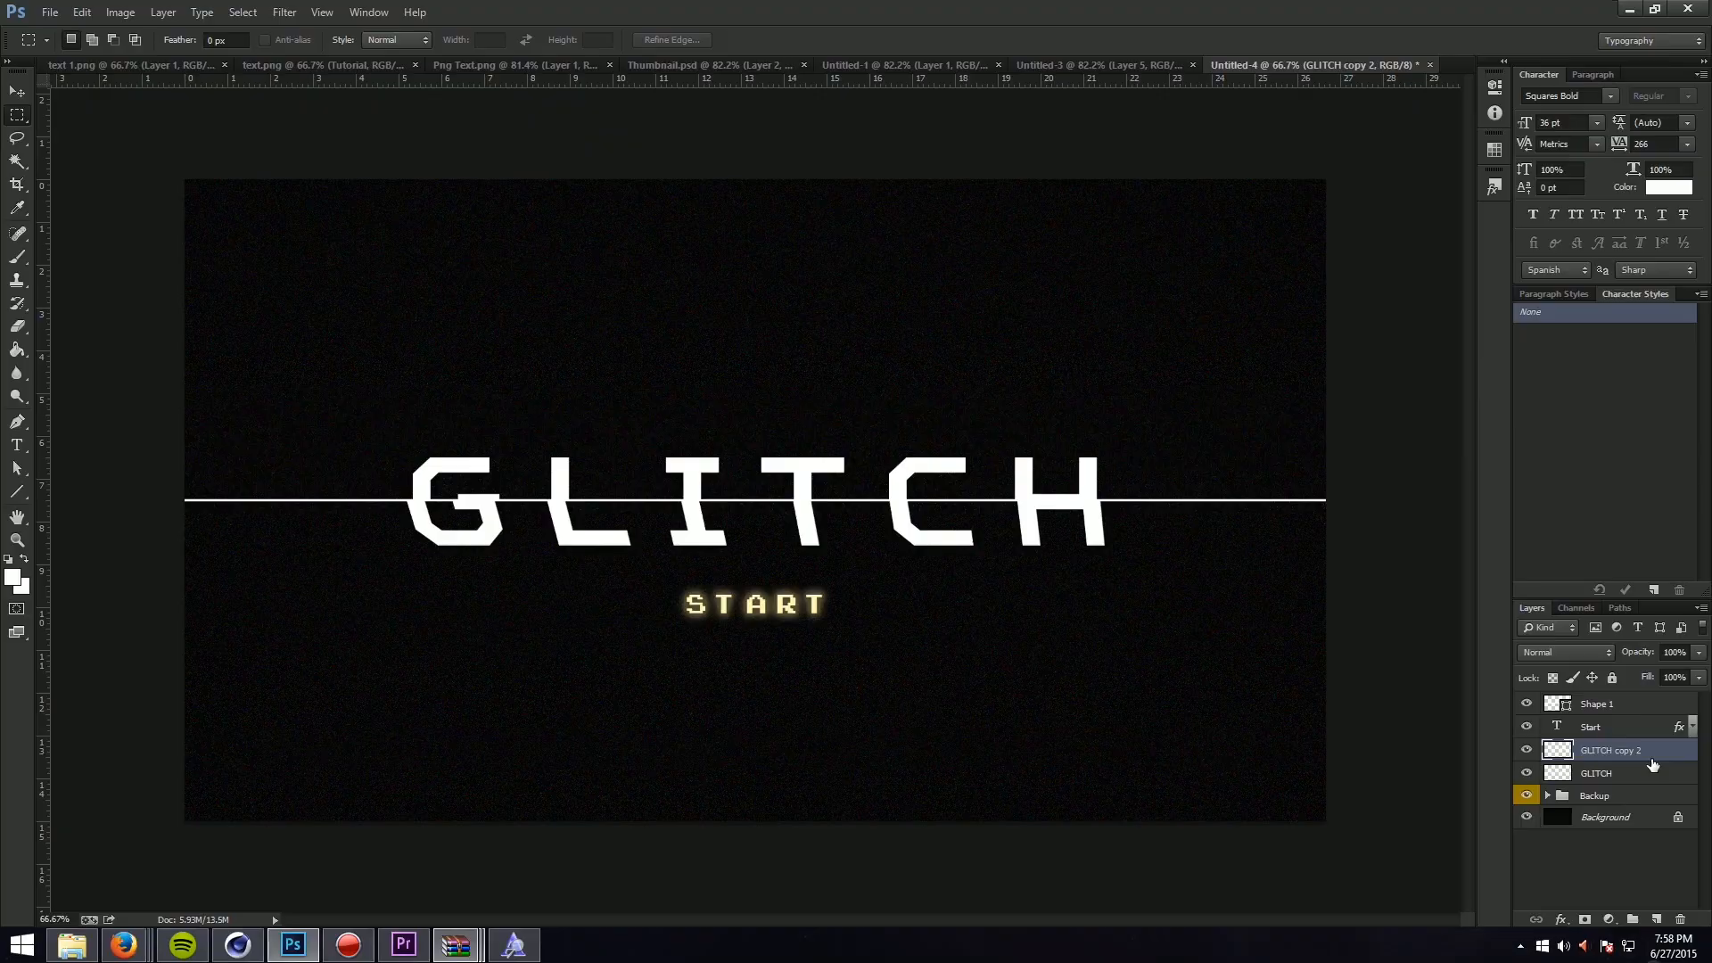
pyautogui.hotkey('ctrl', 'j')
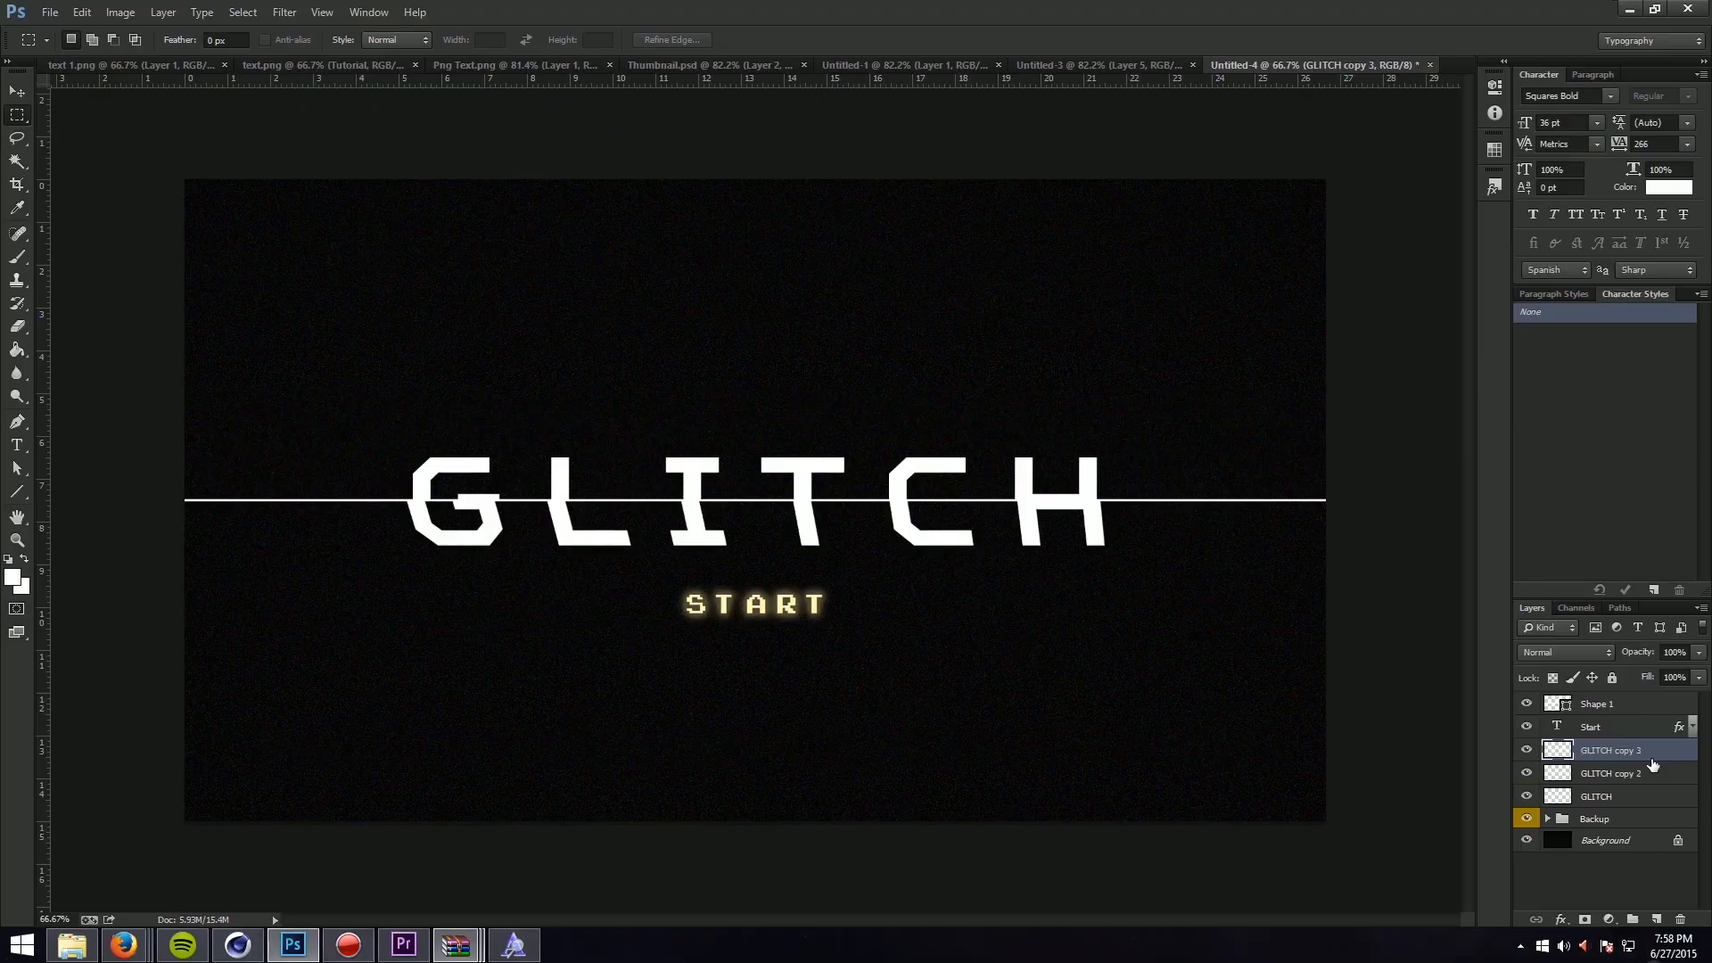
pyautogui.hotkey('ctrl', 'j')
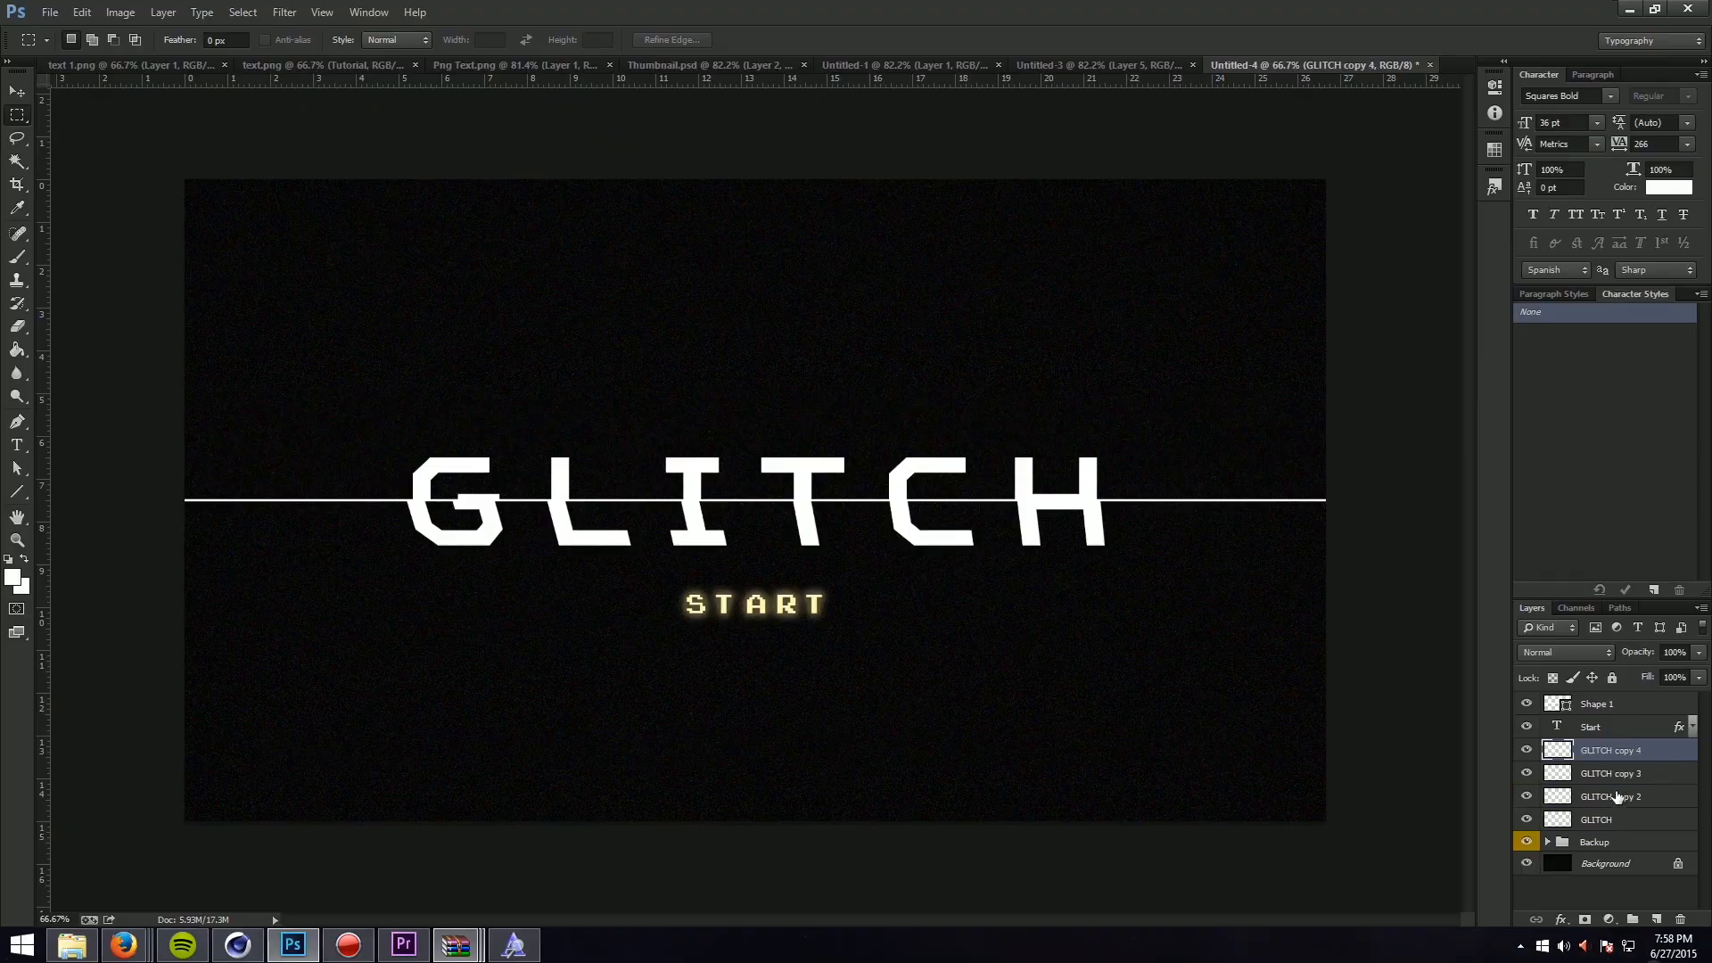
# Step: Rename the GLITCH copy 2 layer as red and the GLITCH copy 3 layer as blue
pyautogui.doubleClick(1619, 796)
pyautogui.write('red')
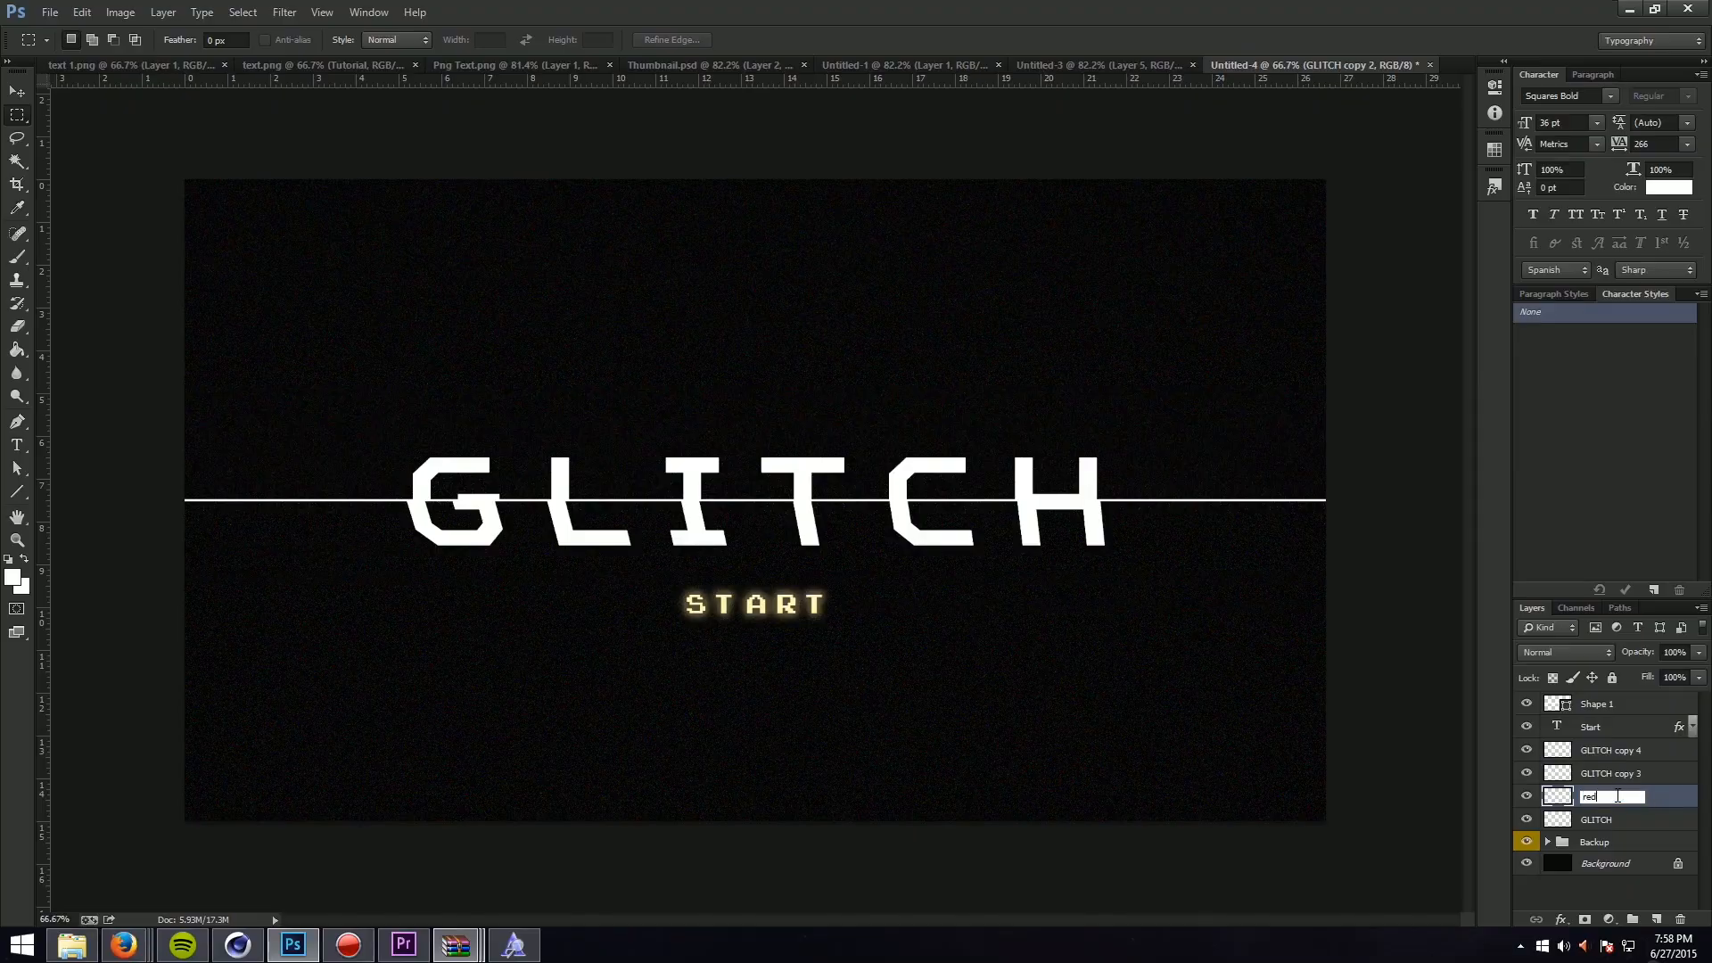
pyautogui.press('Return')
pyautogui.doubleClick(1638, 773)
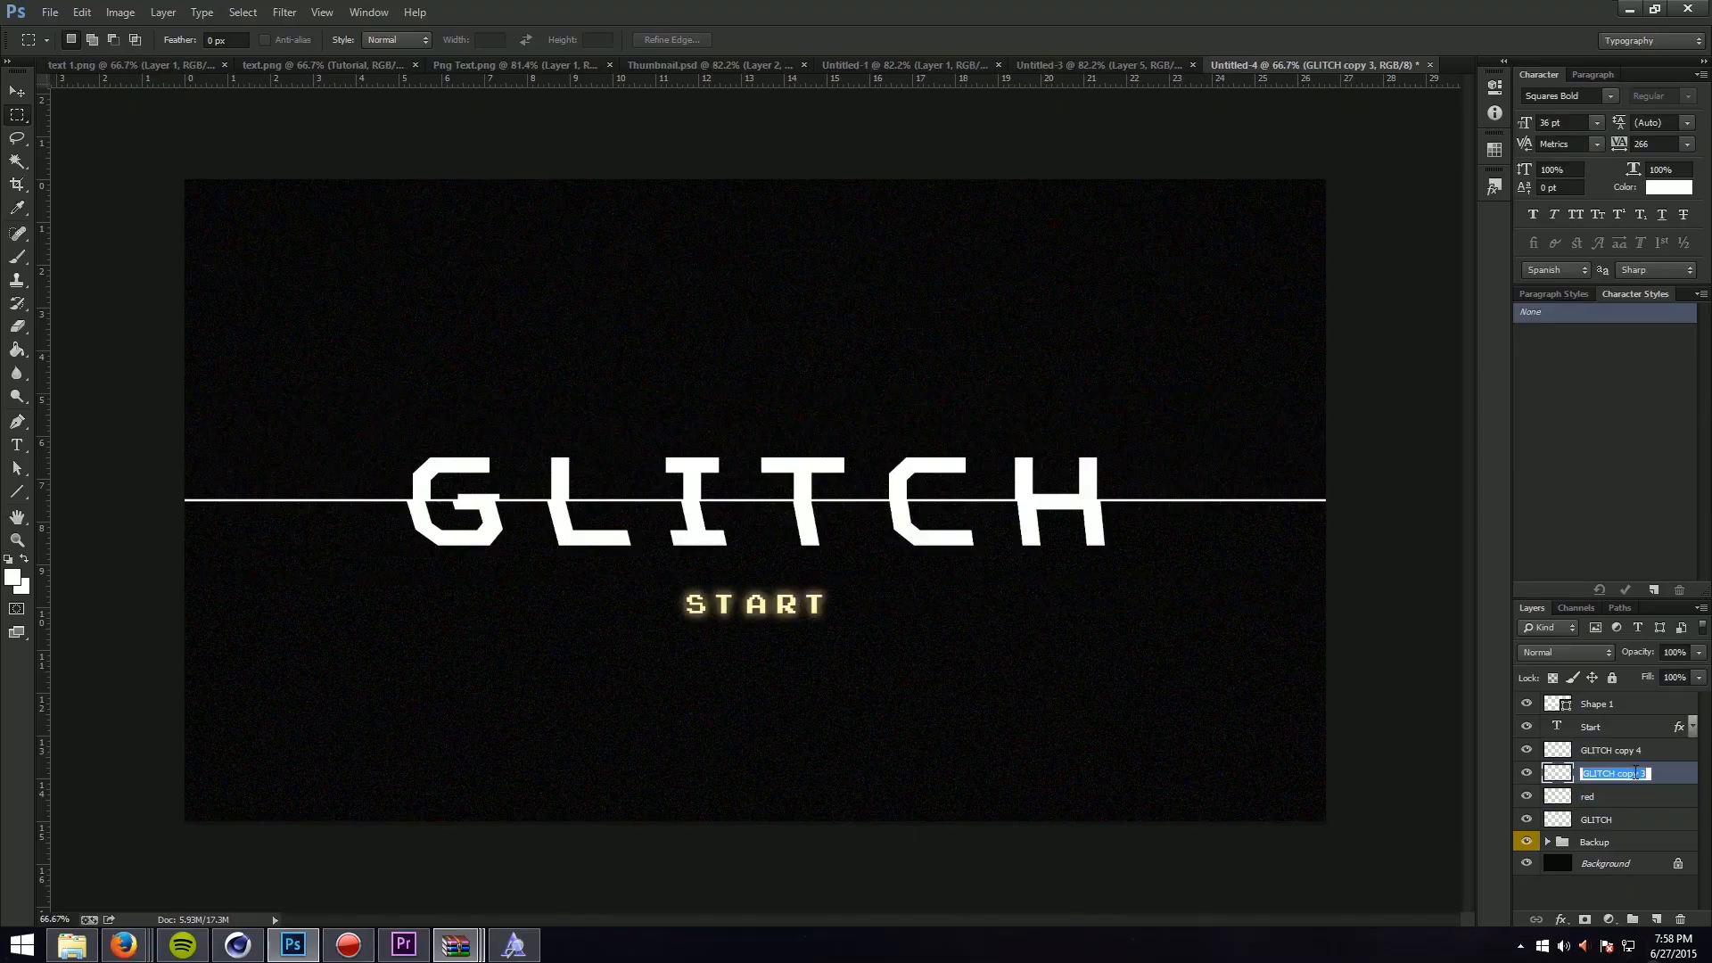
pyautogui.write('blue')
pyautogui.press('Return')
# Step: Rename the GLITCH copy 4 layer as green and the original GLITCH layer as white
pyautogui.click(1629, 751)
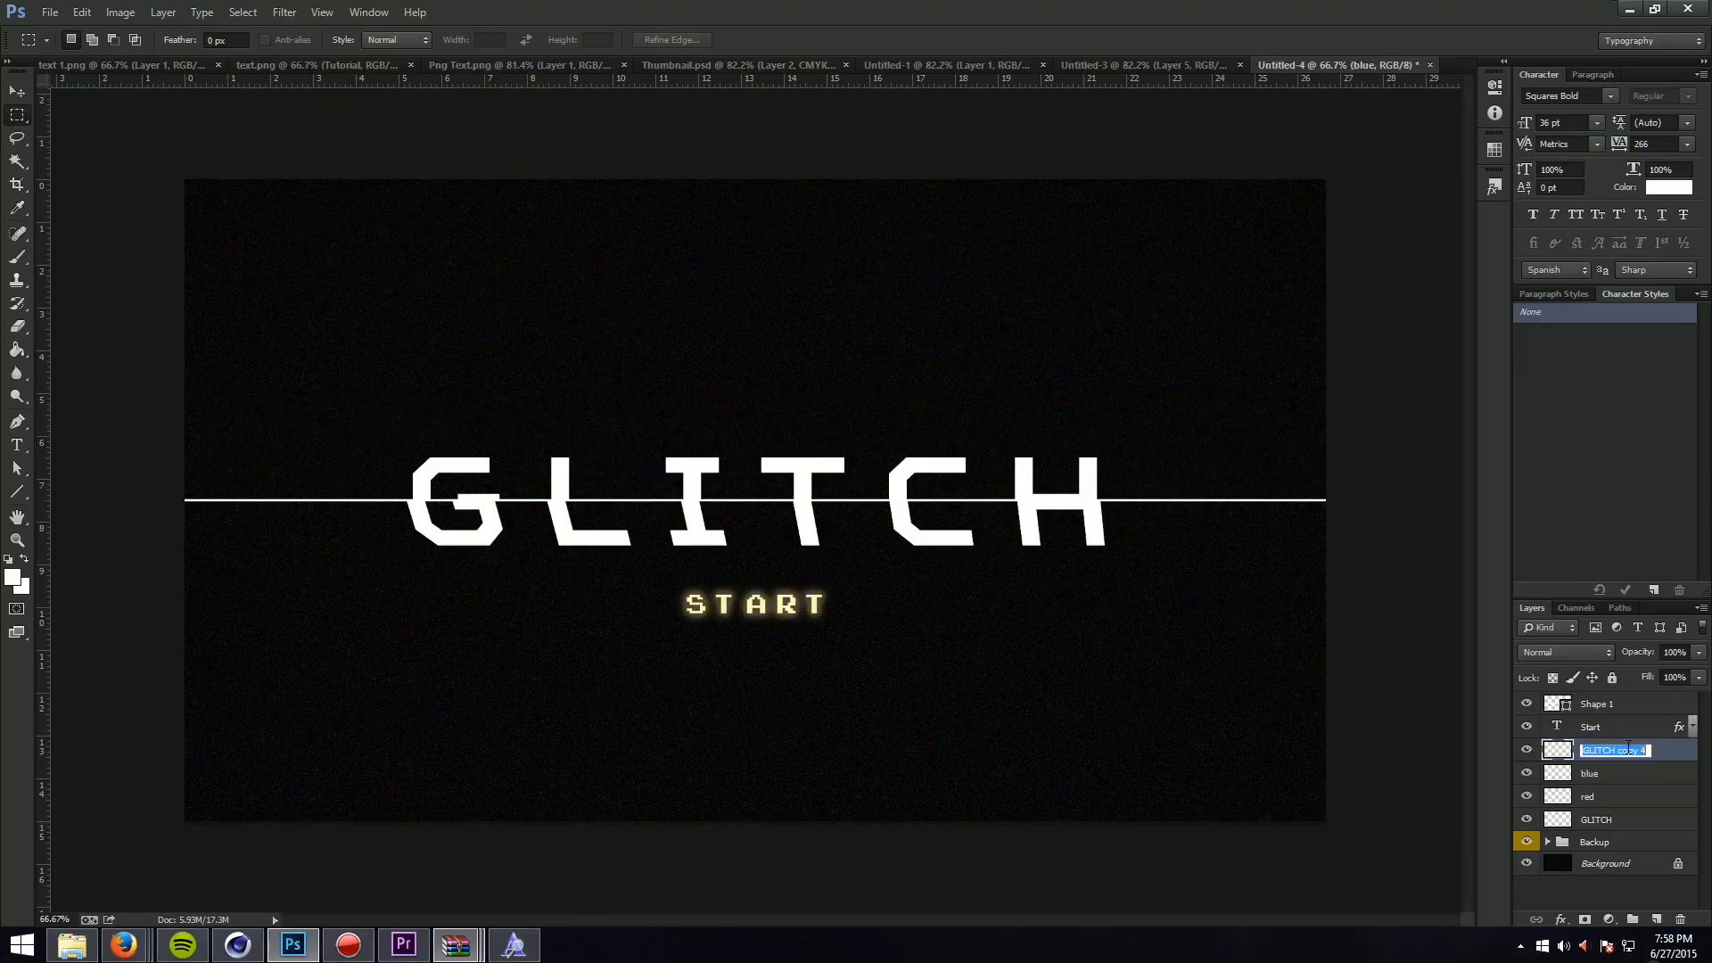
pyautogui.doubleClick(1628, 749)
pyautogui.write('gree')
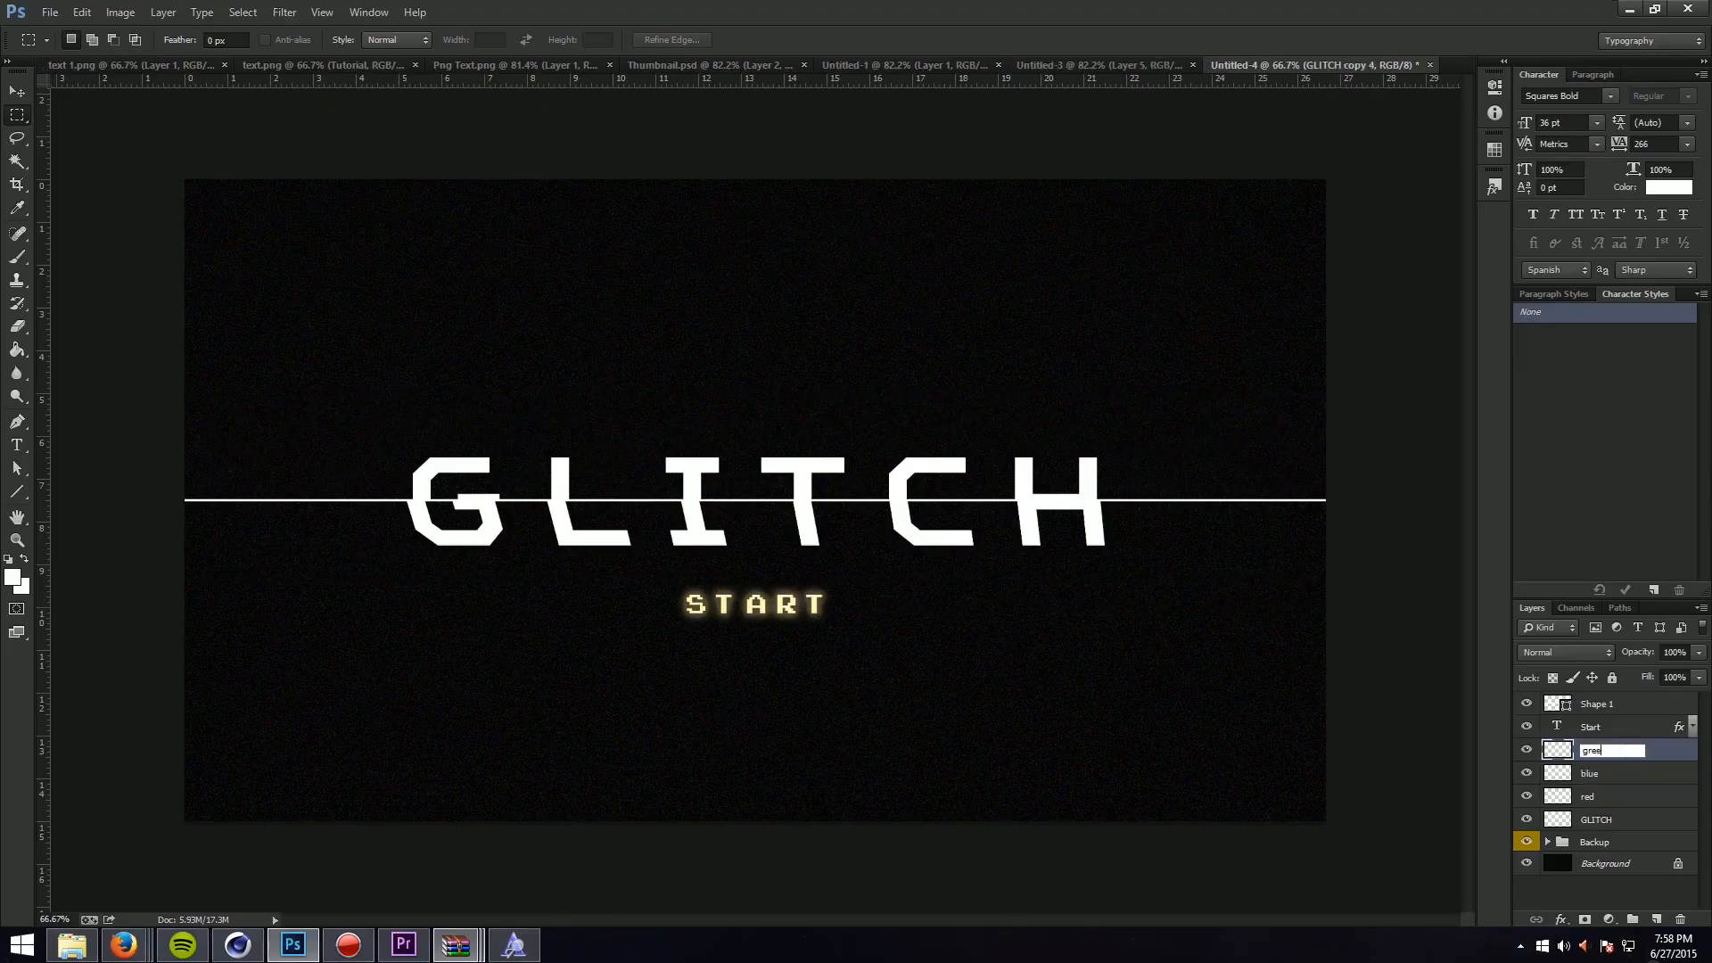
pyautogui.write('n')
pyautogui.press('Return')
pyautogui.doubleClick(1596, 819)
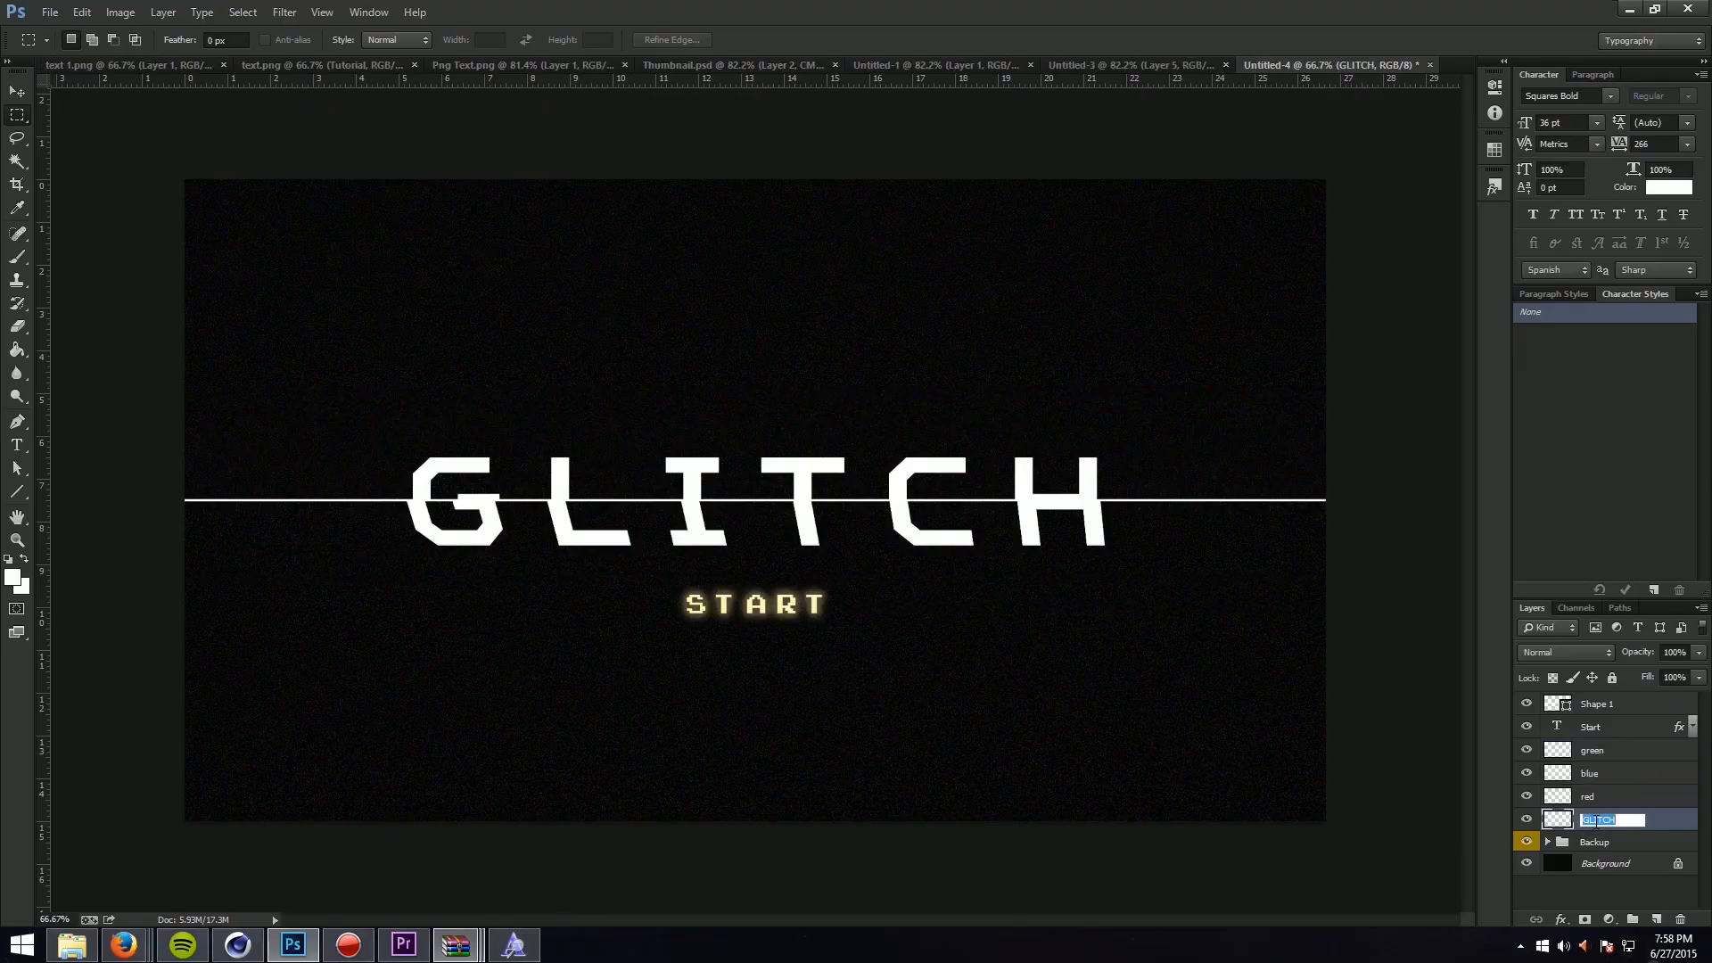
pyautogui.write('white')
pyautogui.press('Return')
# Step: Move the red, blue and green layers together below the white layer, keeping them as separate layers
pyautogui.click(1627, 801)
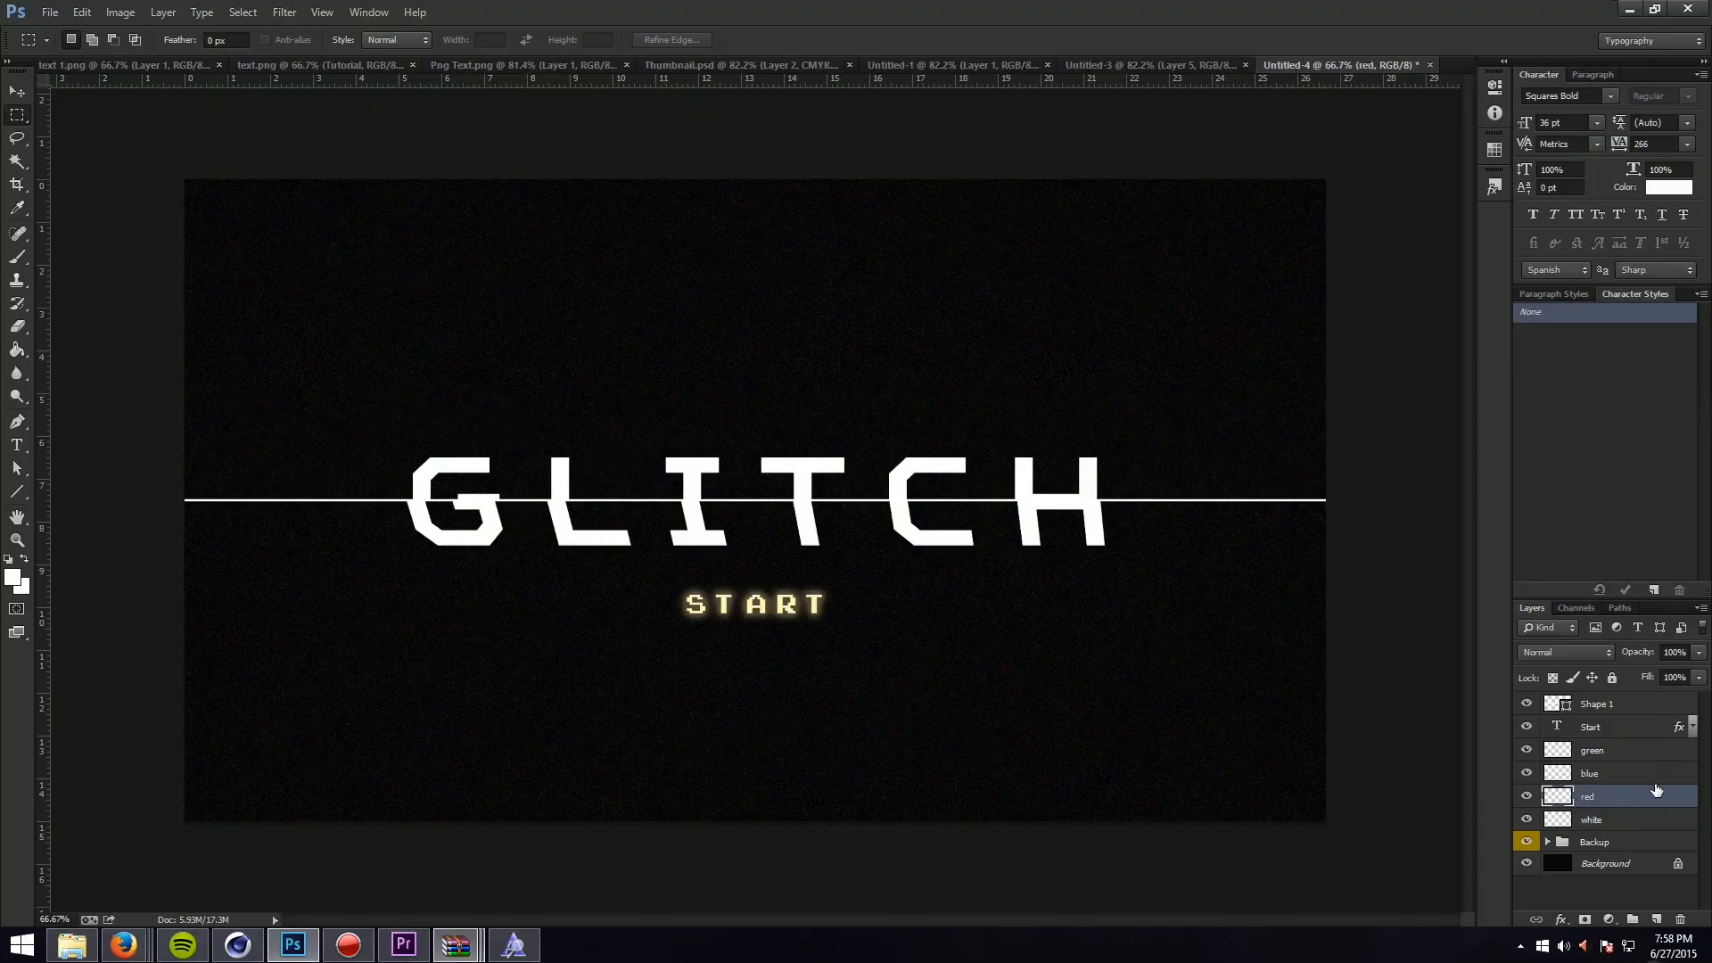
pyautogui.keyDown('shift'); pyautogui.click(1652, 751); pyautogui.keyUp('shift')
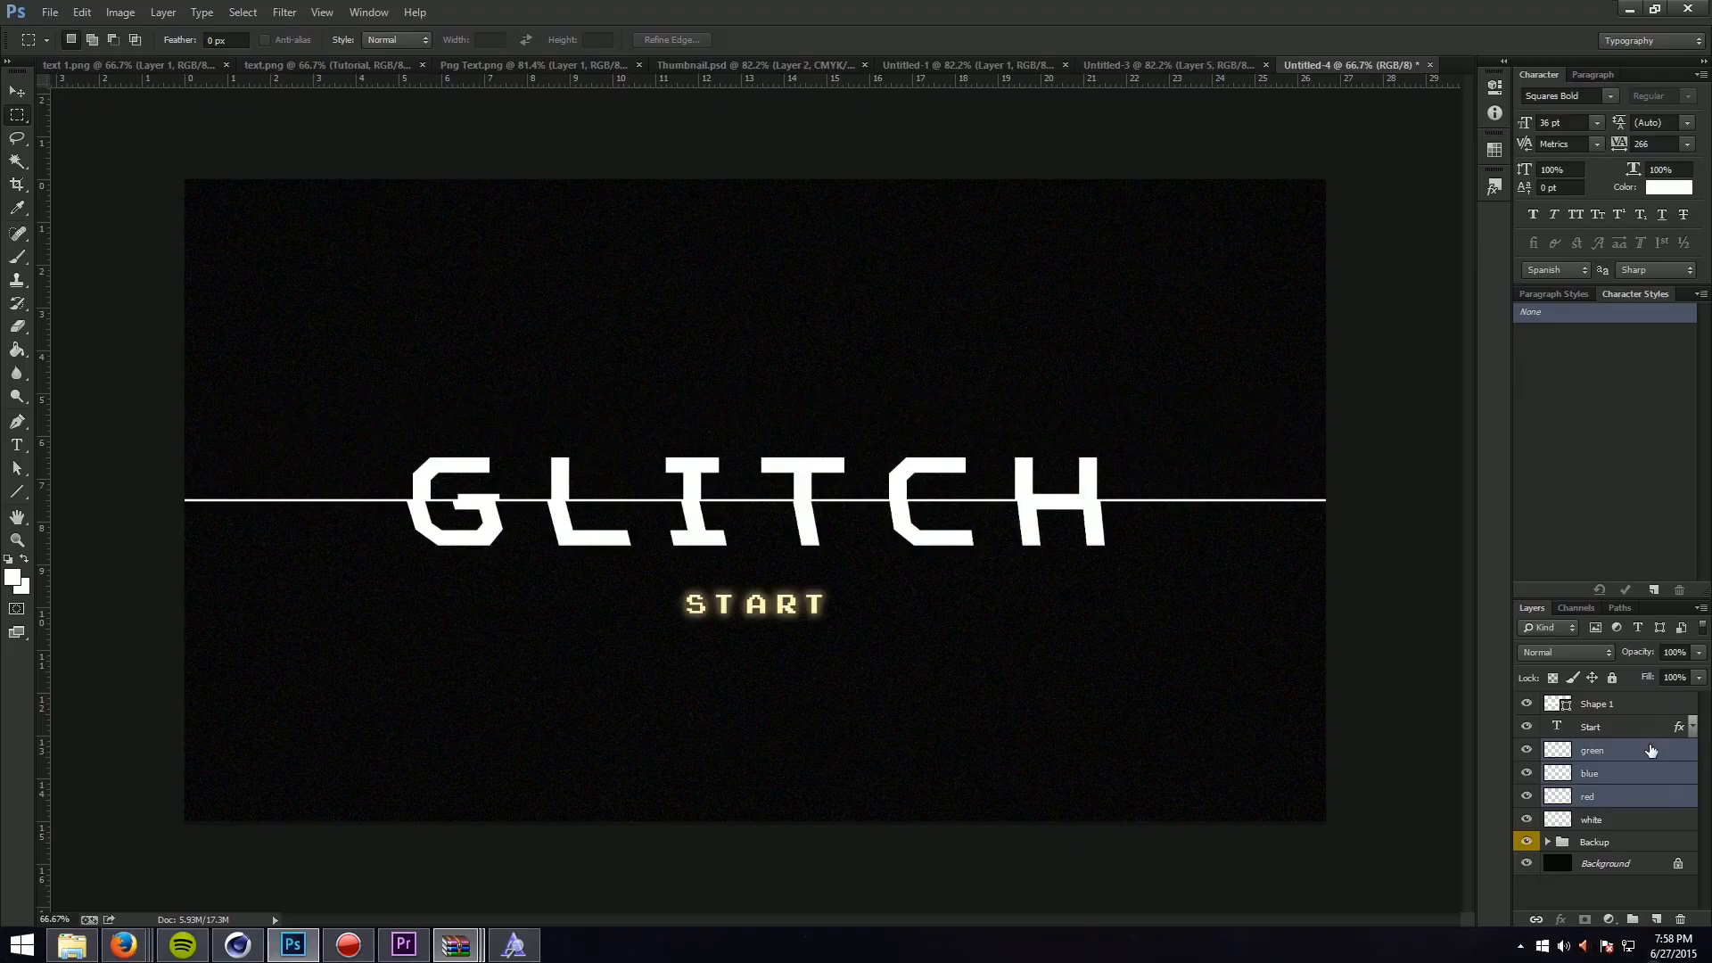
pyautogui.moveTo(1652, 751); pyautogui.dragTo(1619, 830)
pyautogui.hotkey('ctrl', 'e')
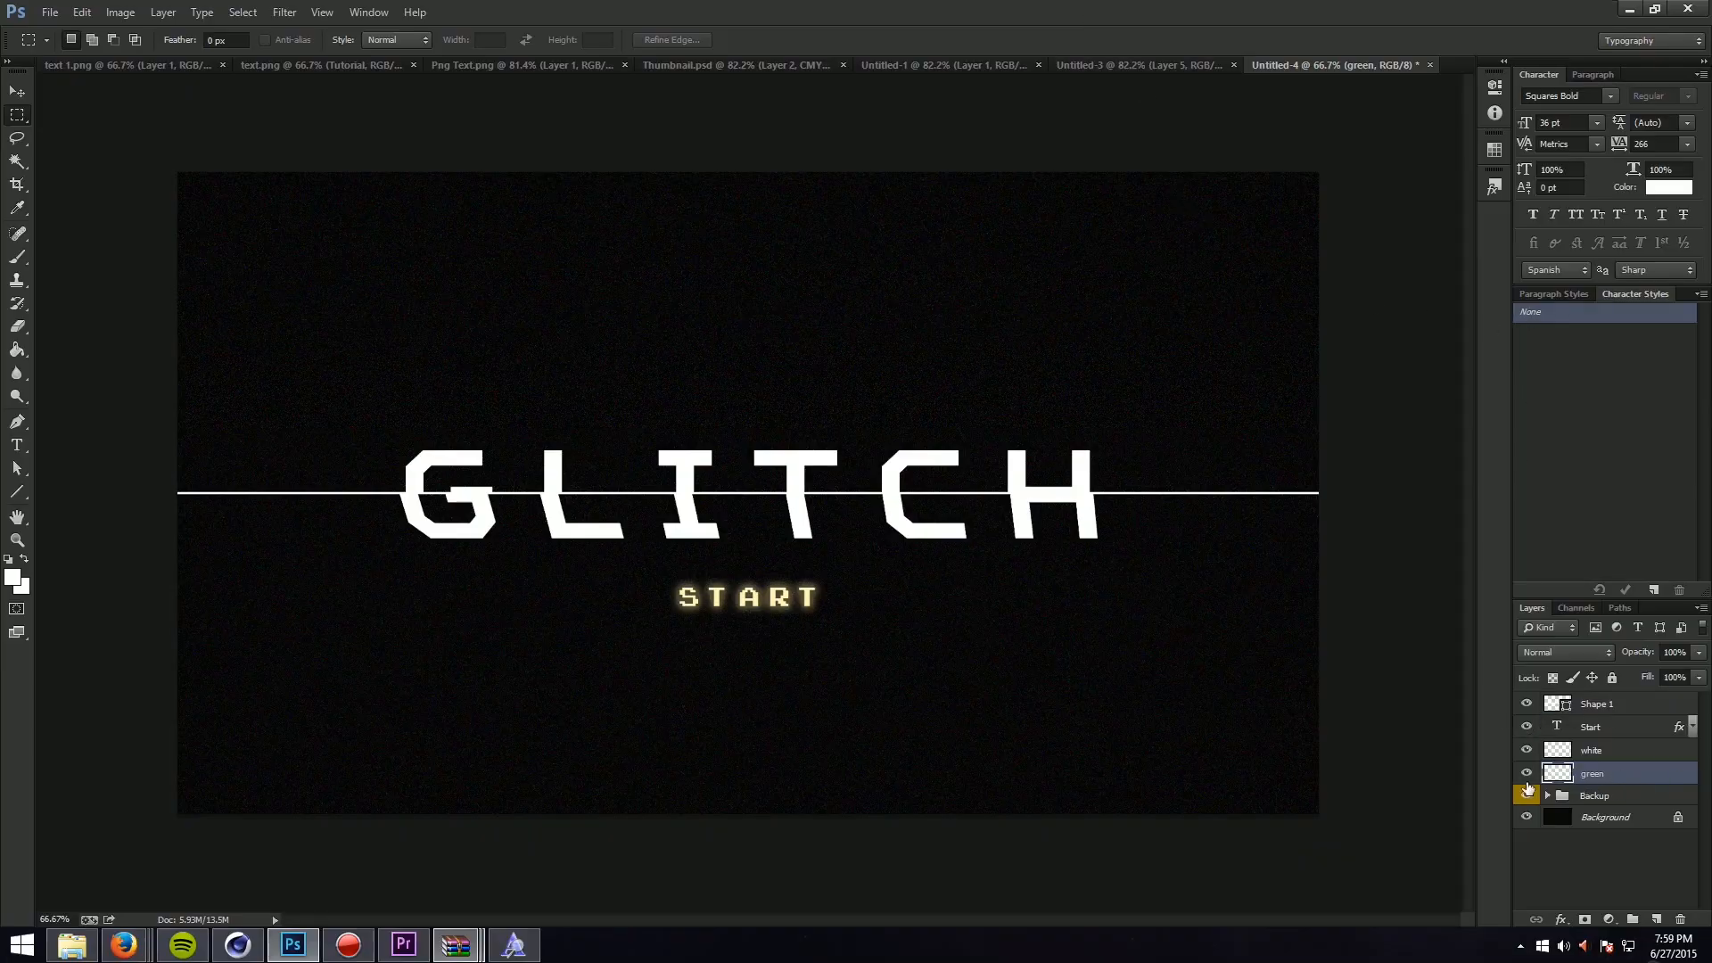
pyautogui.hotkey('ctrl', 'z')
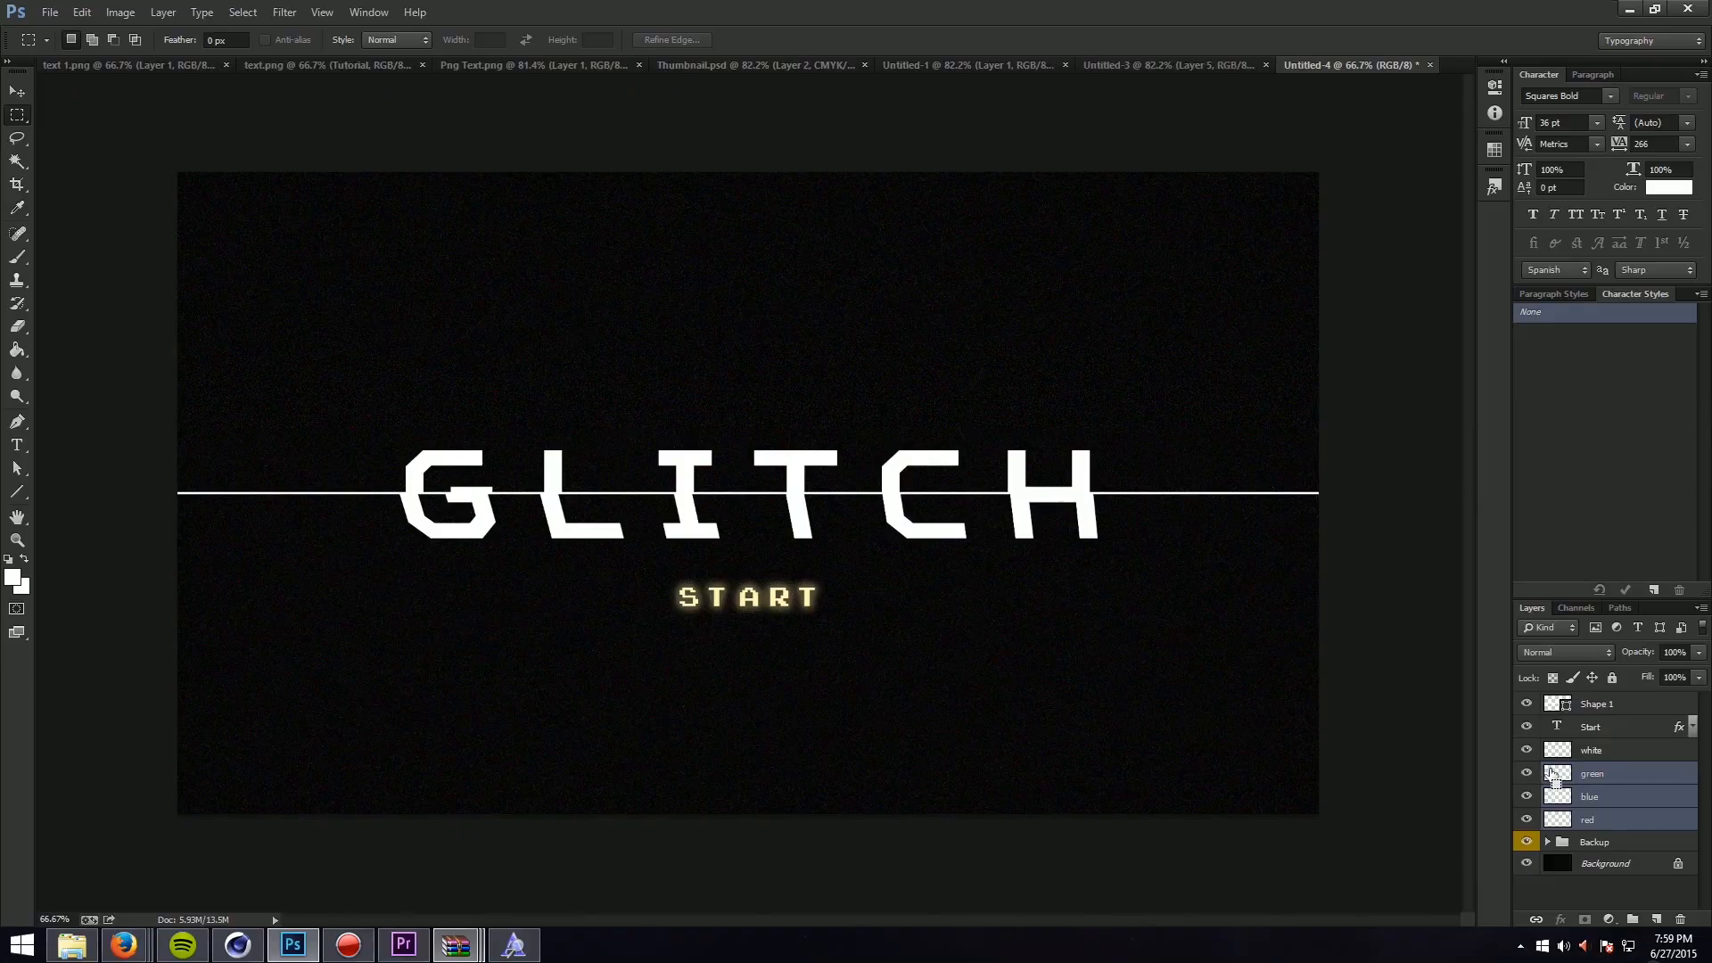
# Step: Apply a bright green Color Overlay to the green layer, leaving its Gradient Overlay off
pyautogui.click(1621, 779)
pyautogui.rightClick(1621, 779)
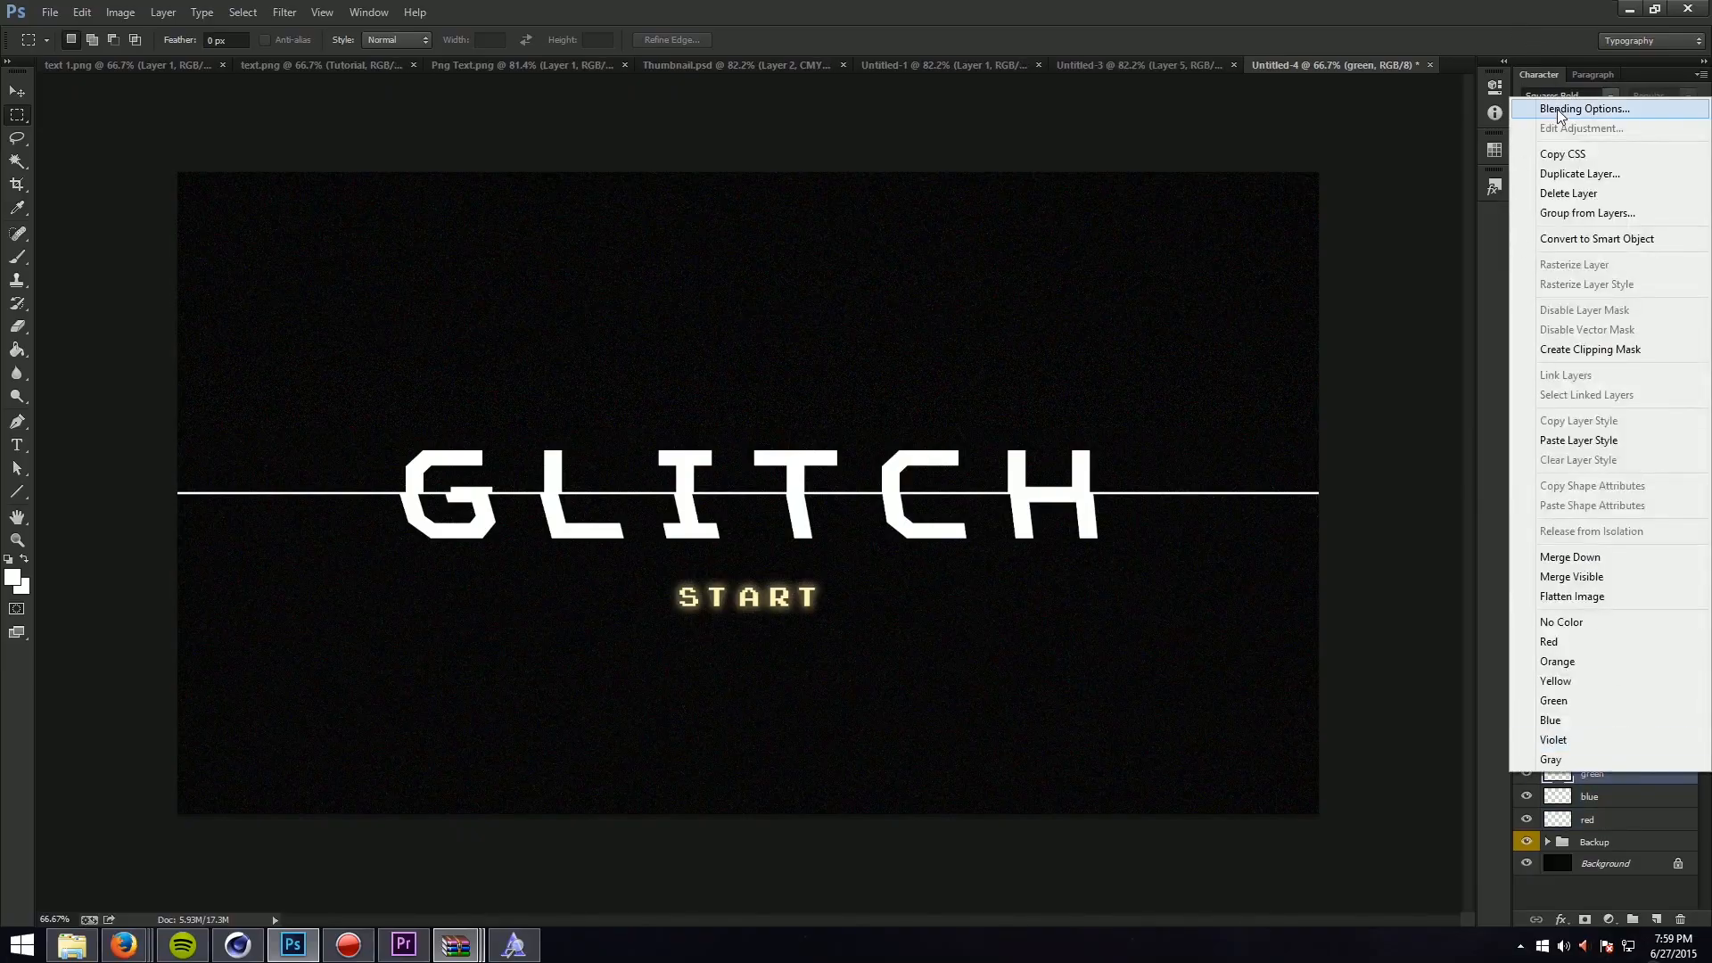
pyautogui.click(1254, 333)
pyautogui.click(1156, 266)
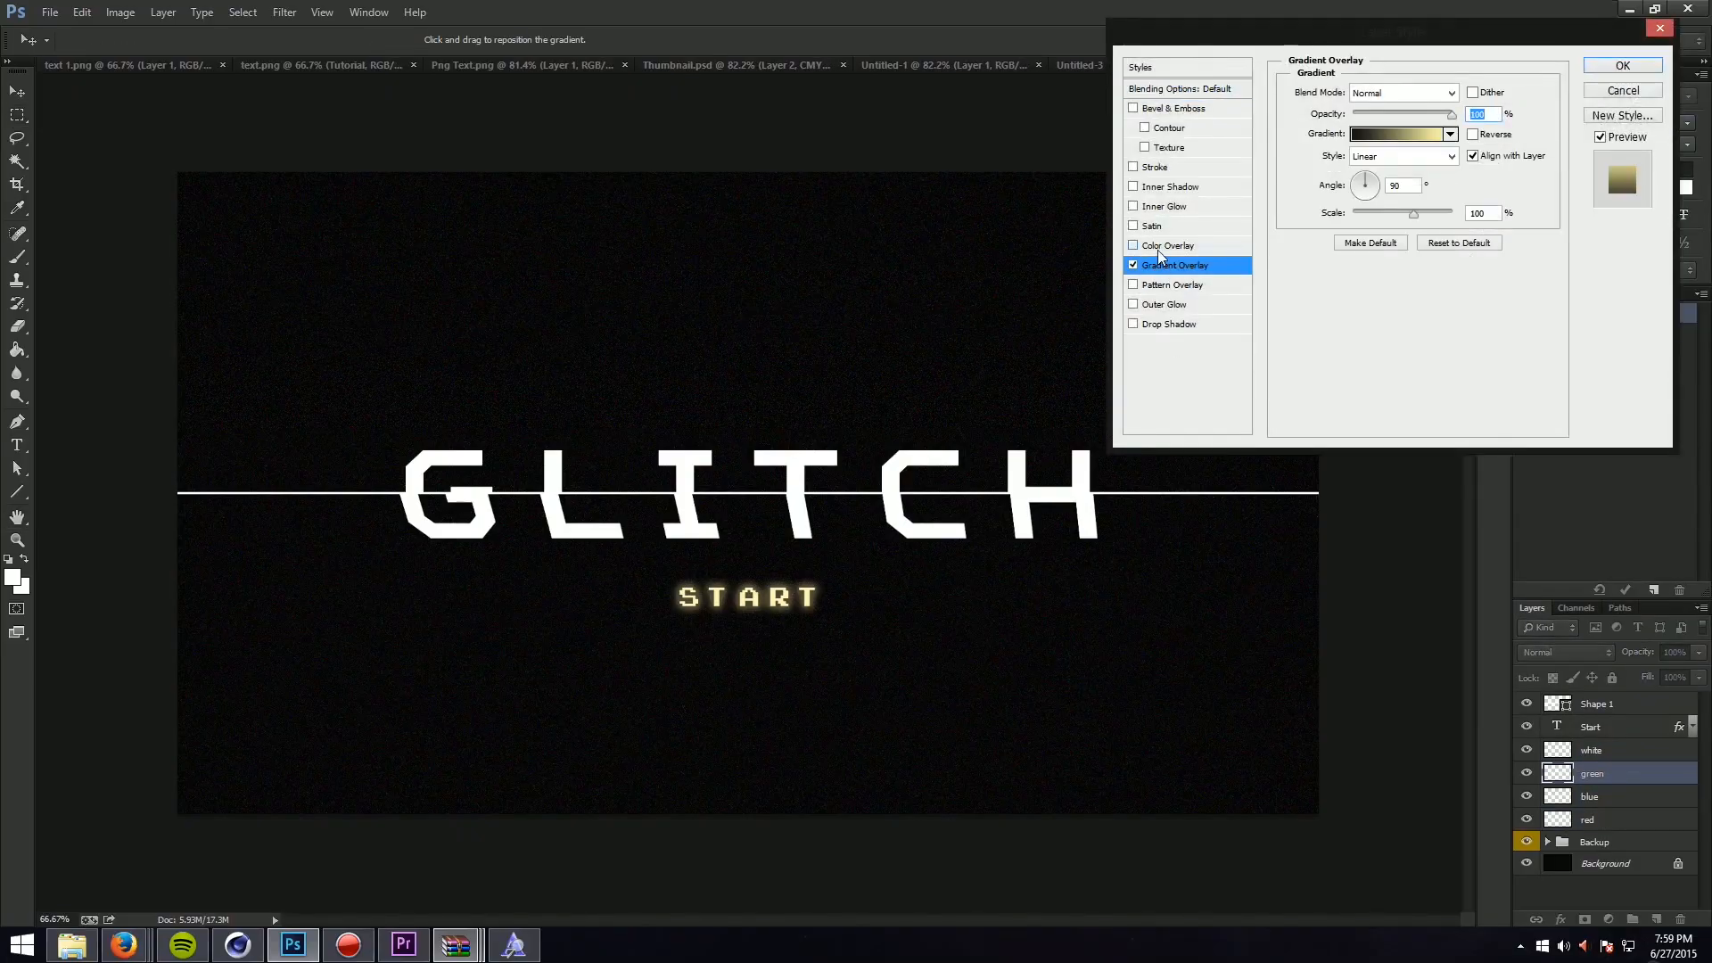
pyautogui.click(1158, 248)
pyautogui.click(1134, 265)
pyautogui.click(1473, 93)
pyautogui.write('06ff00')
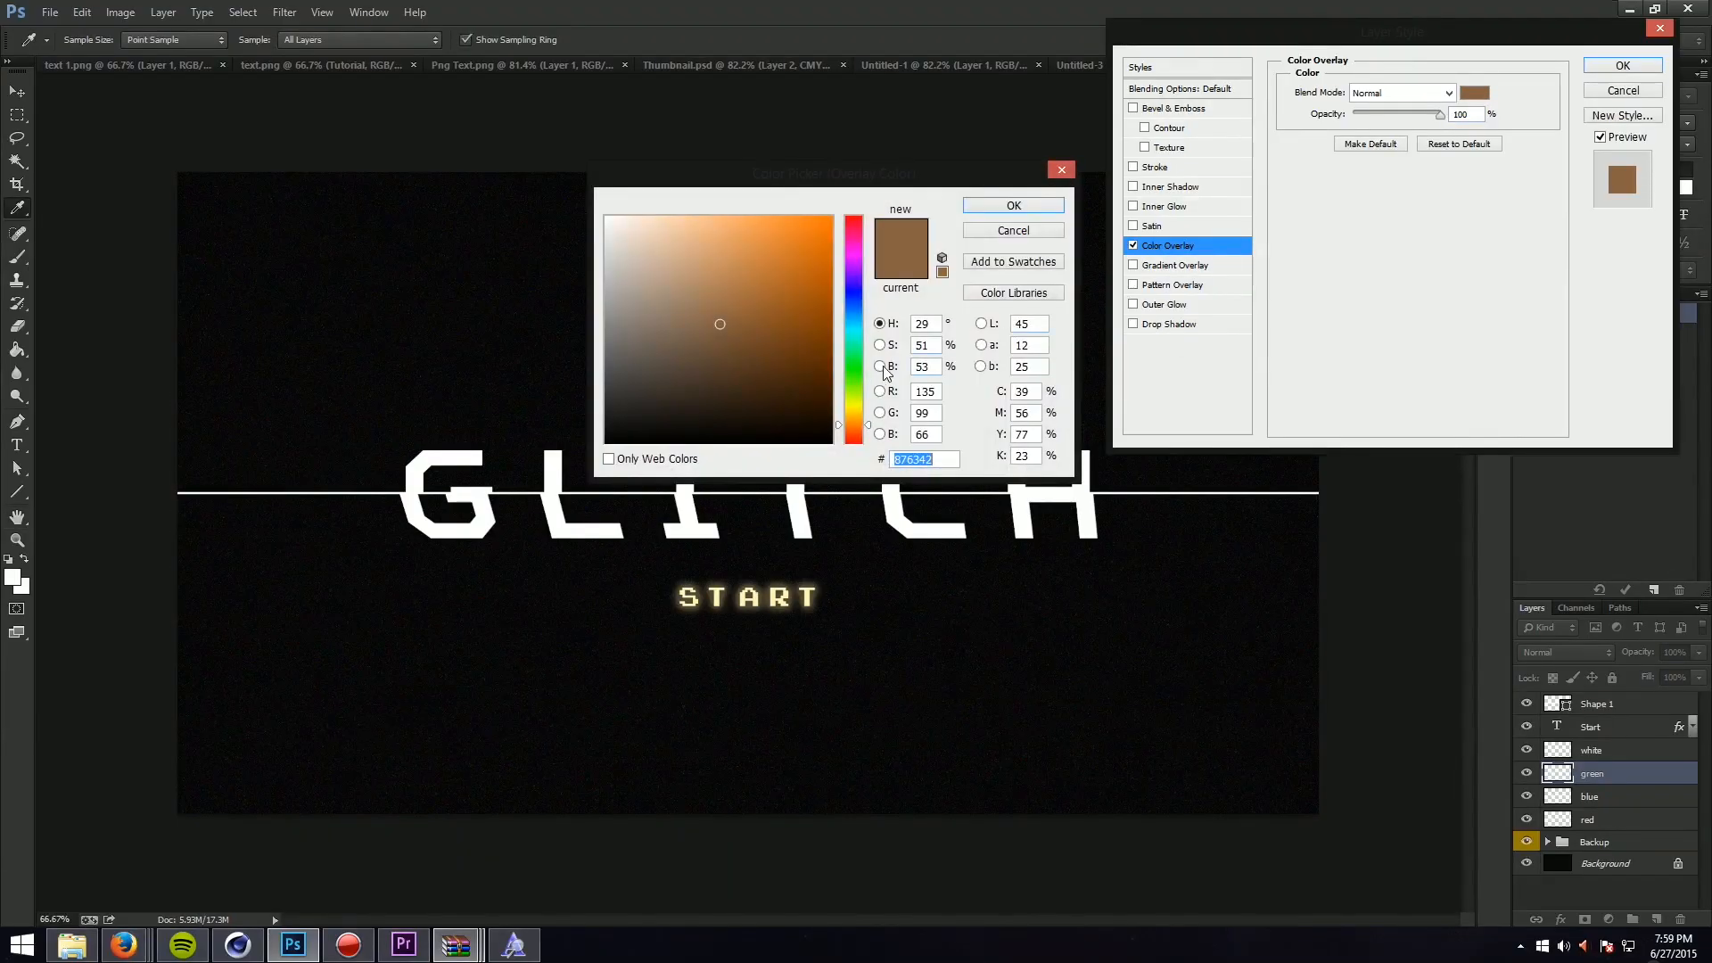
pyautogui.press('Return')
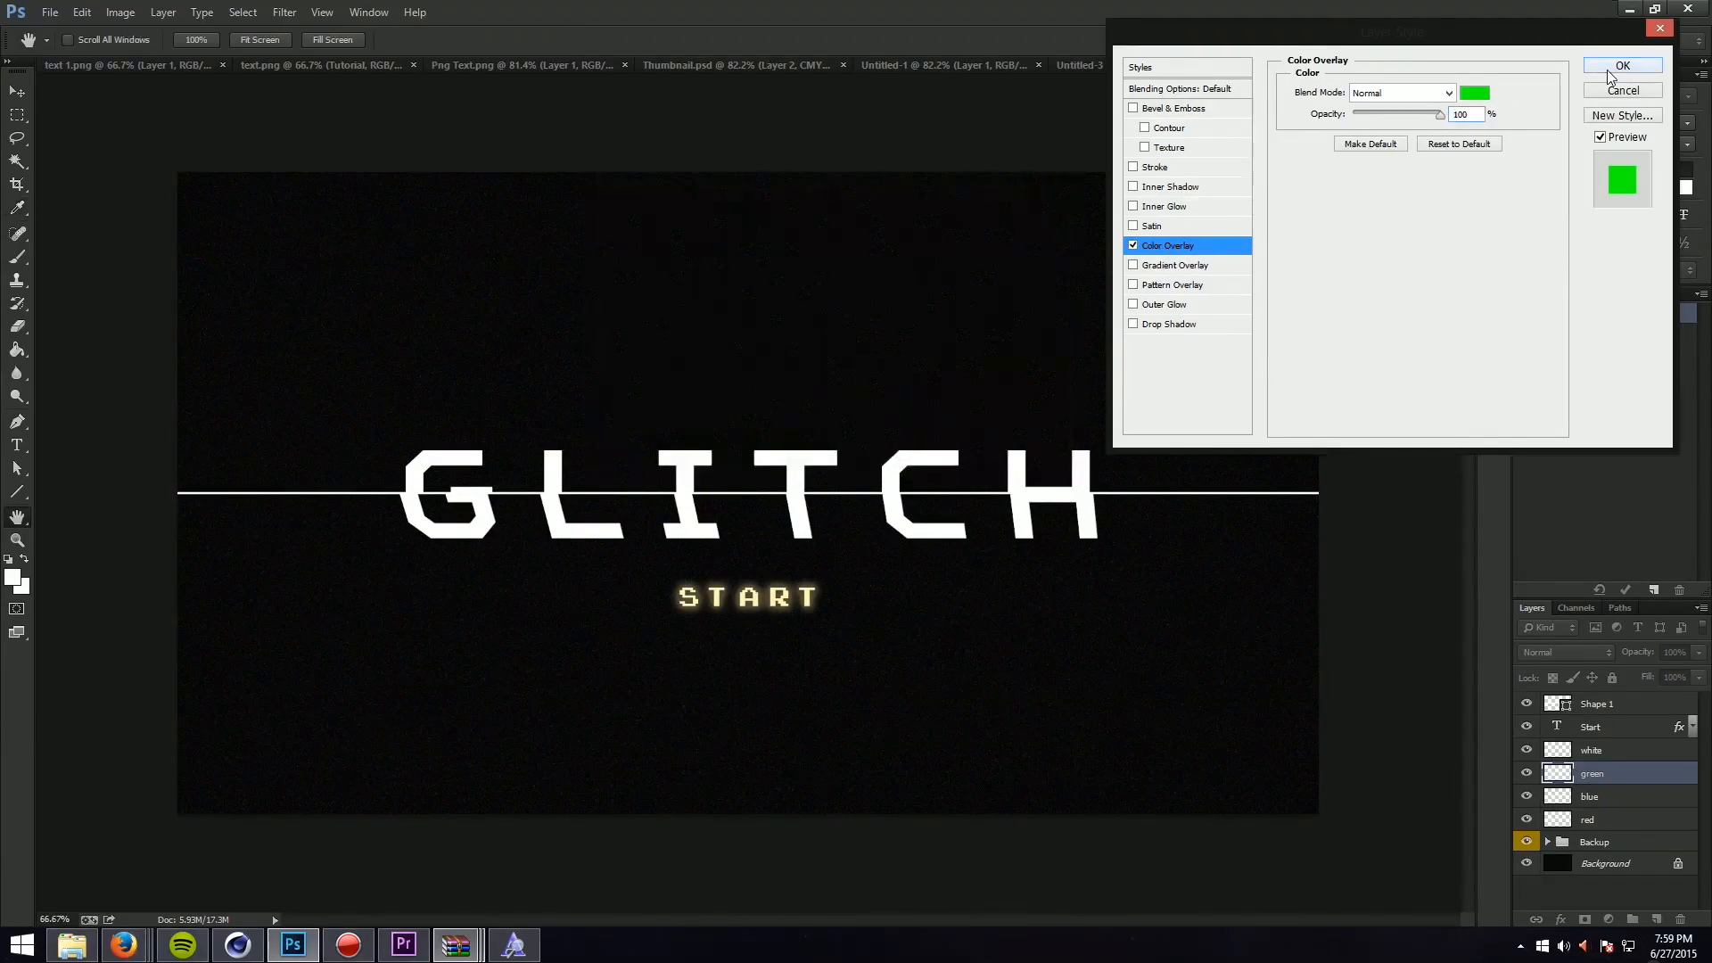
pyautogui.click(1623, 65)
# Step: Apply a cyan Color Overlay (#00fffc) to the blue layer and collapse its effects list
pyautogui.rightClick(1670, 794)
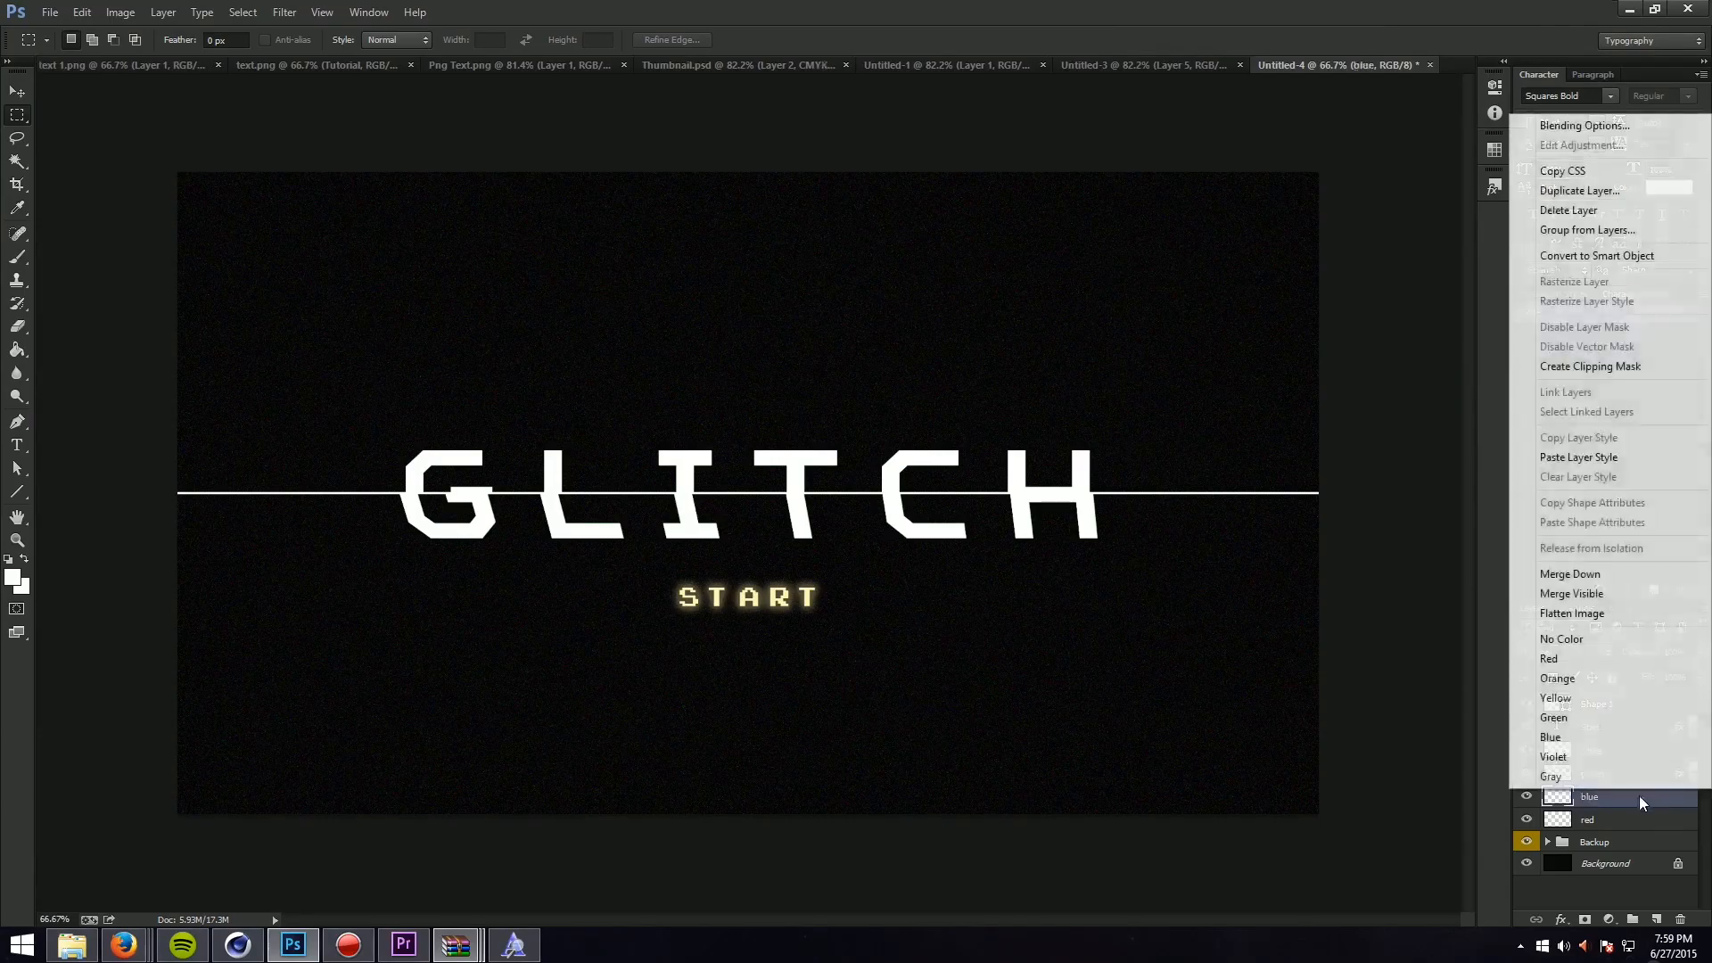
pyautogui.click(1557, 123)
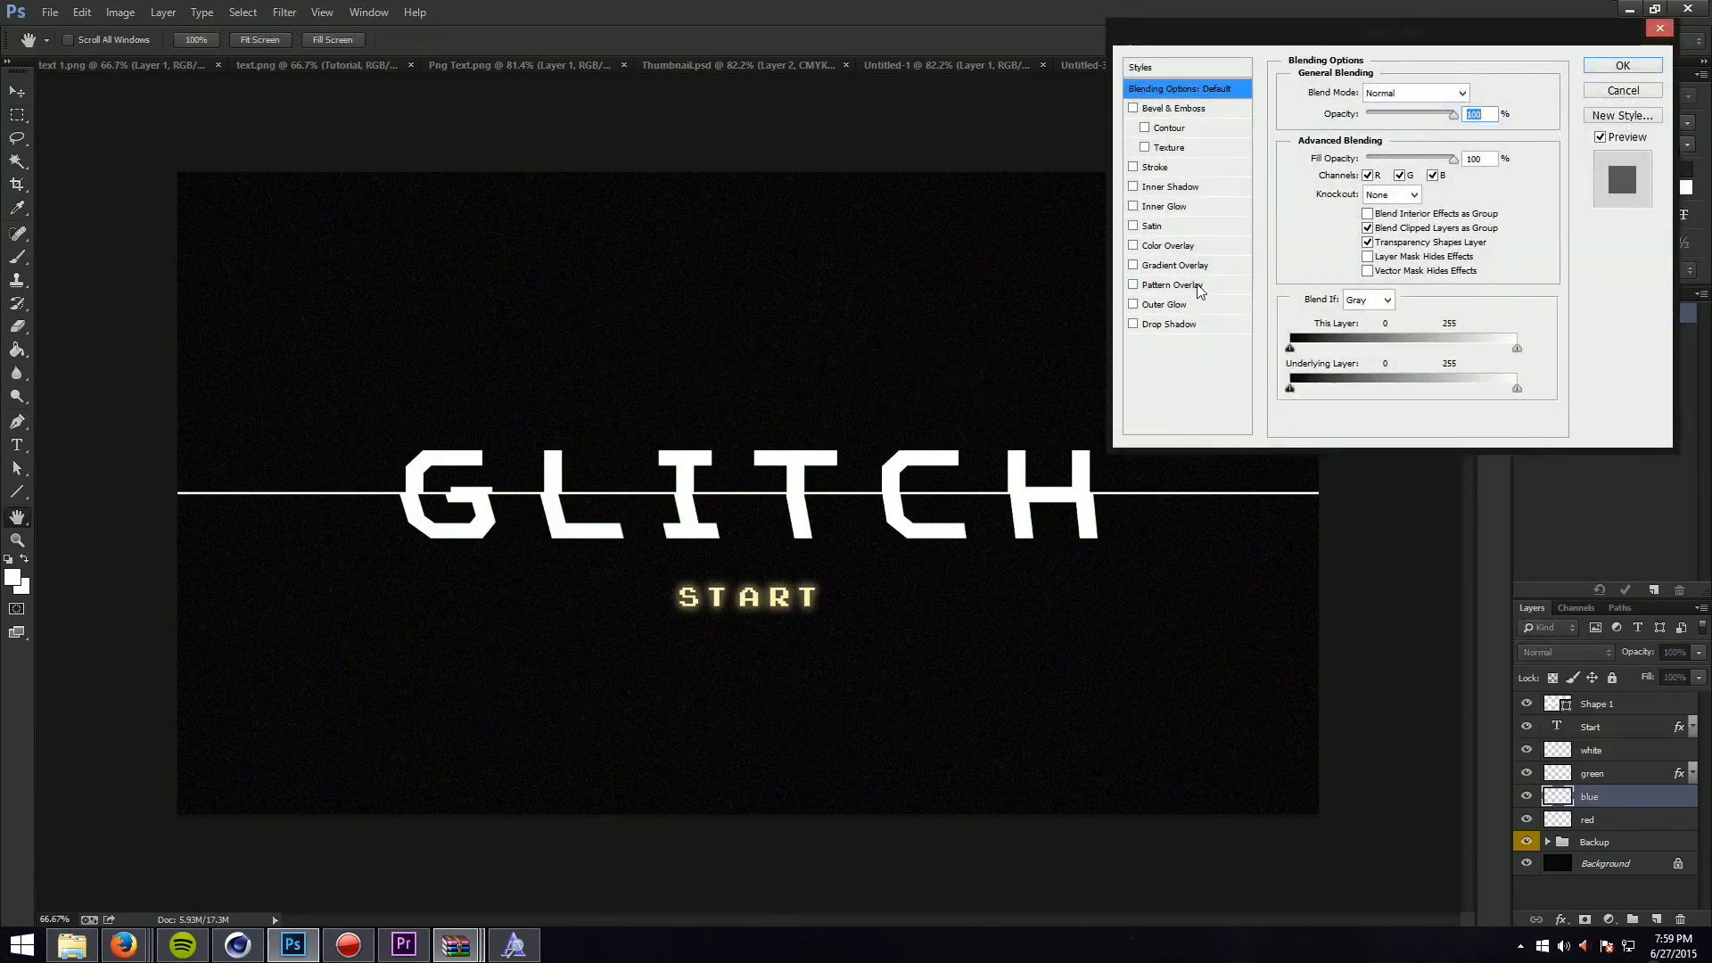
pyautogui.click(1175, 265)
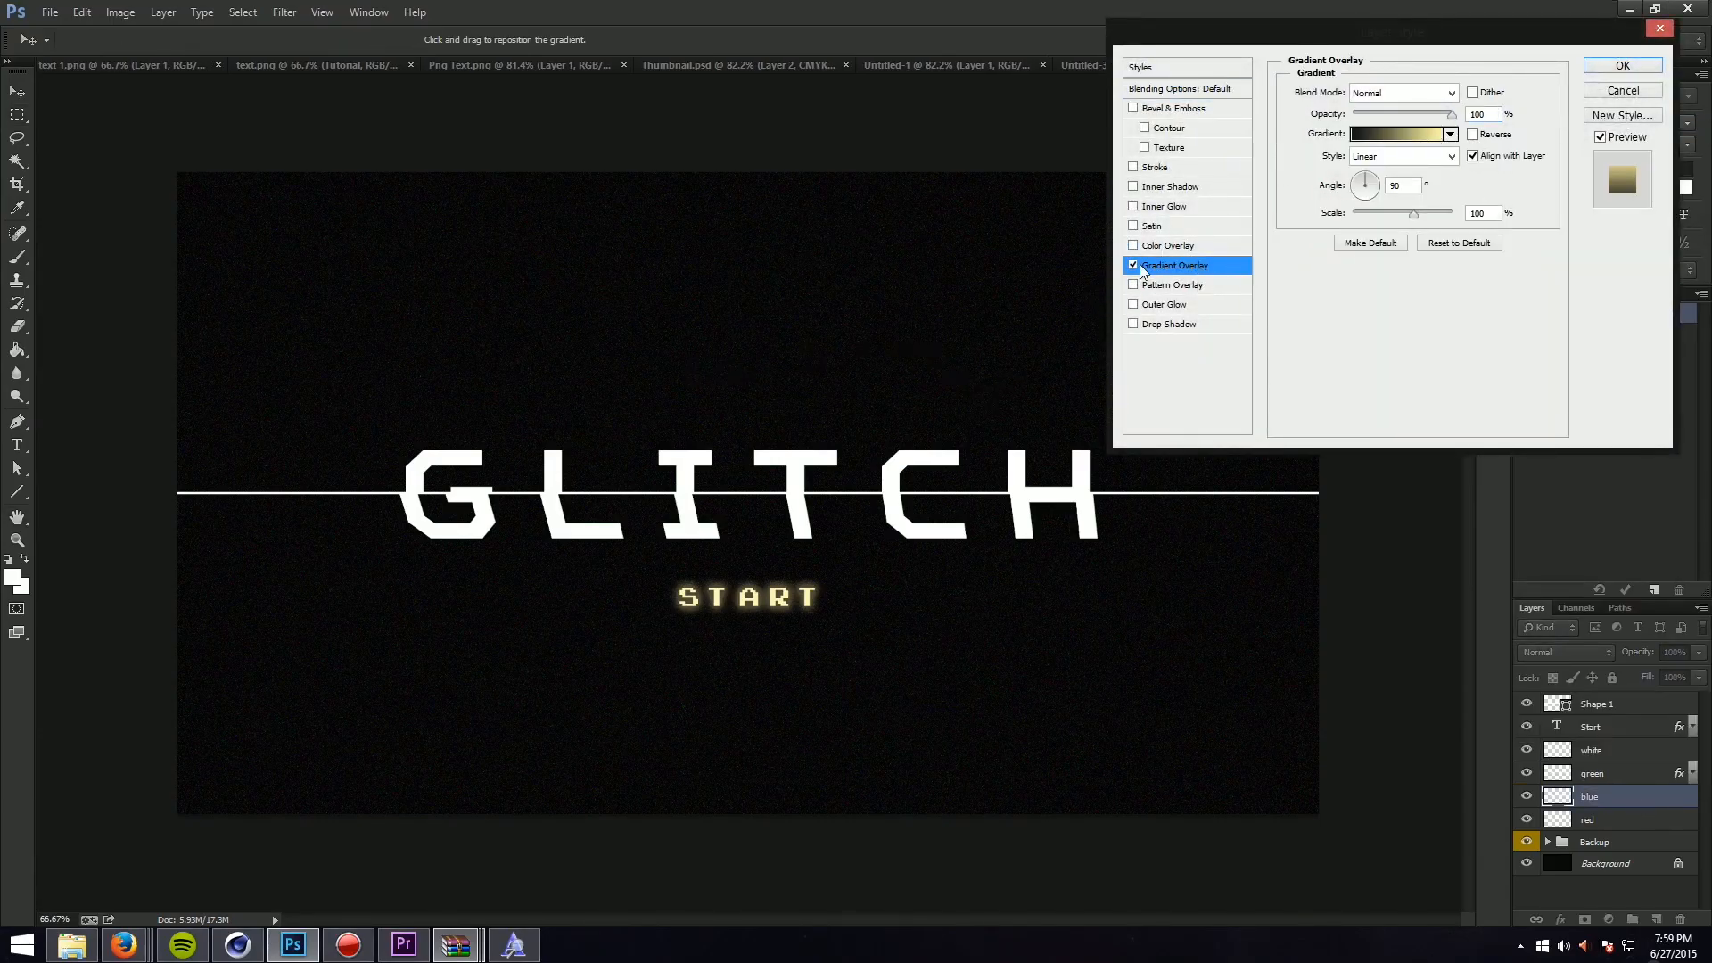
pyautogui.click(1133, 265)
pyautogui.click(1164, 246)
pyautogui.click(1477, 92)
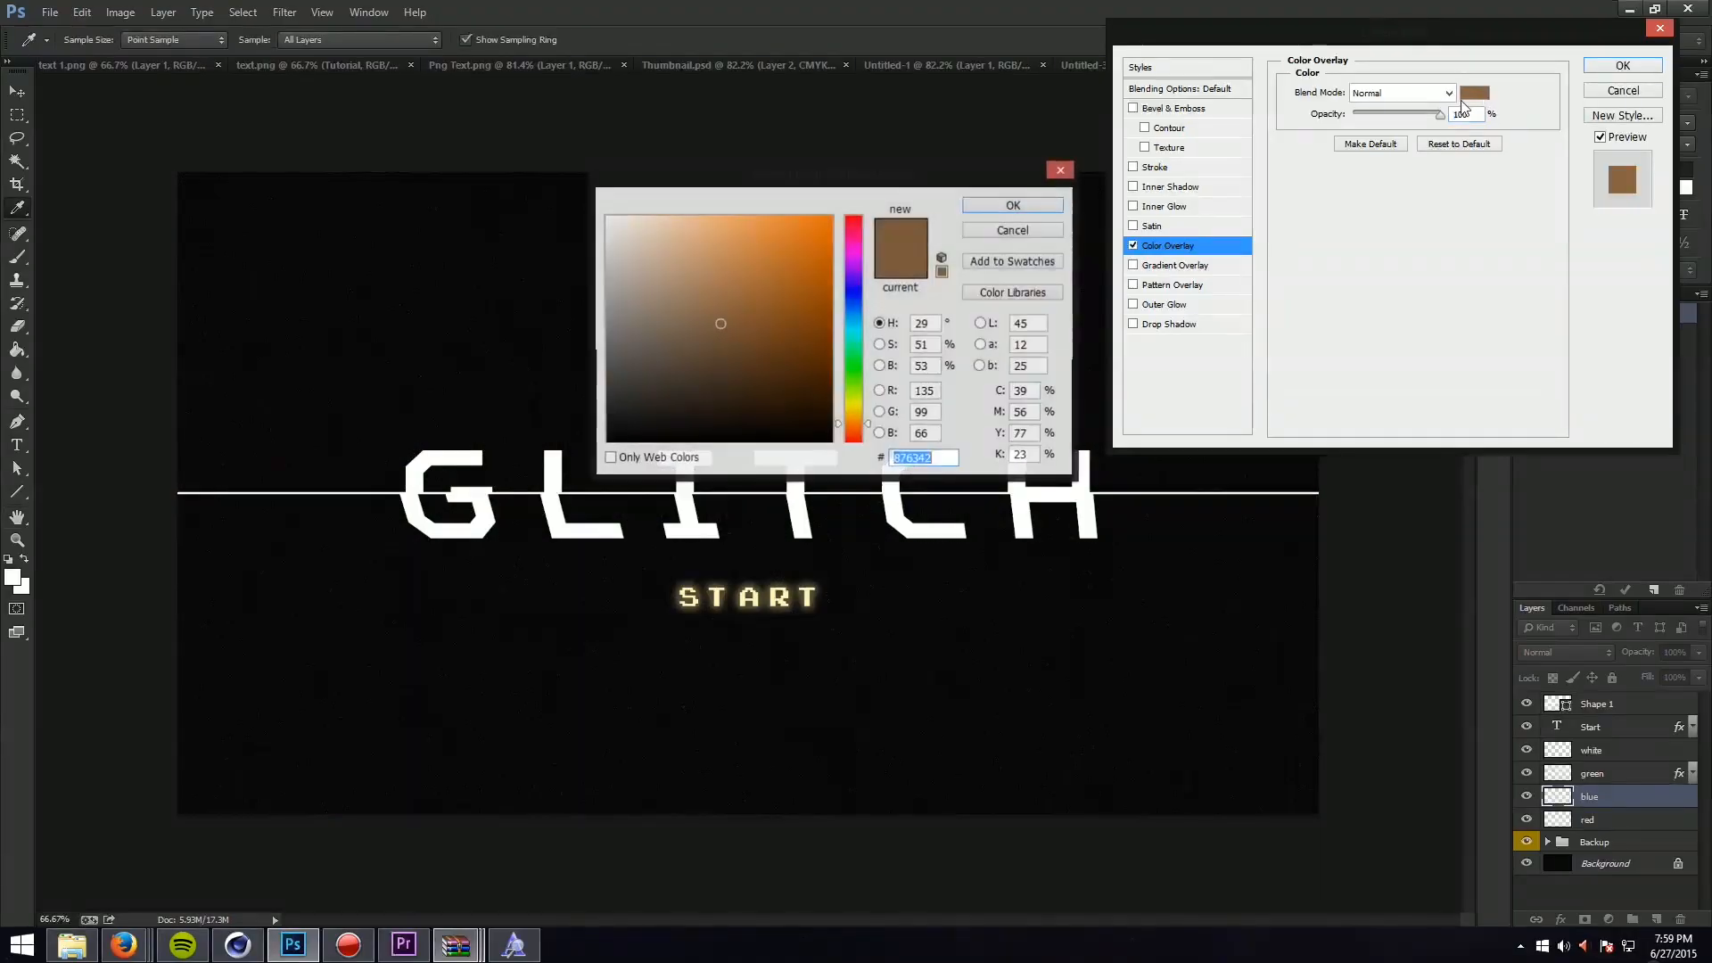
pyautogui.click(854, 330)
pyautogui.moveTo(813, 263); pyautogui.dragTo(1041, 170)
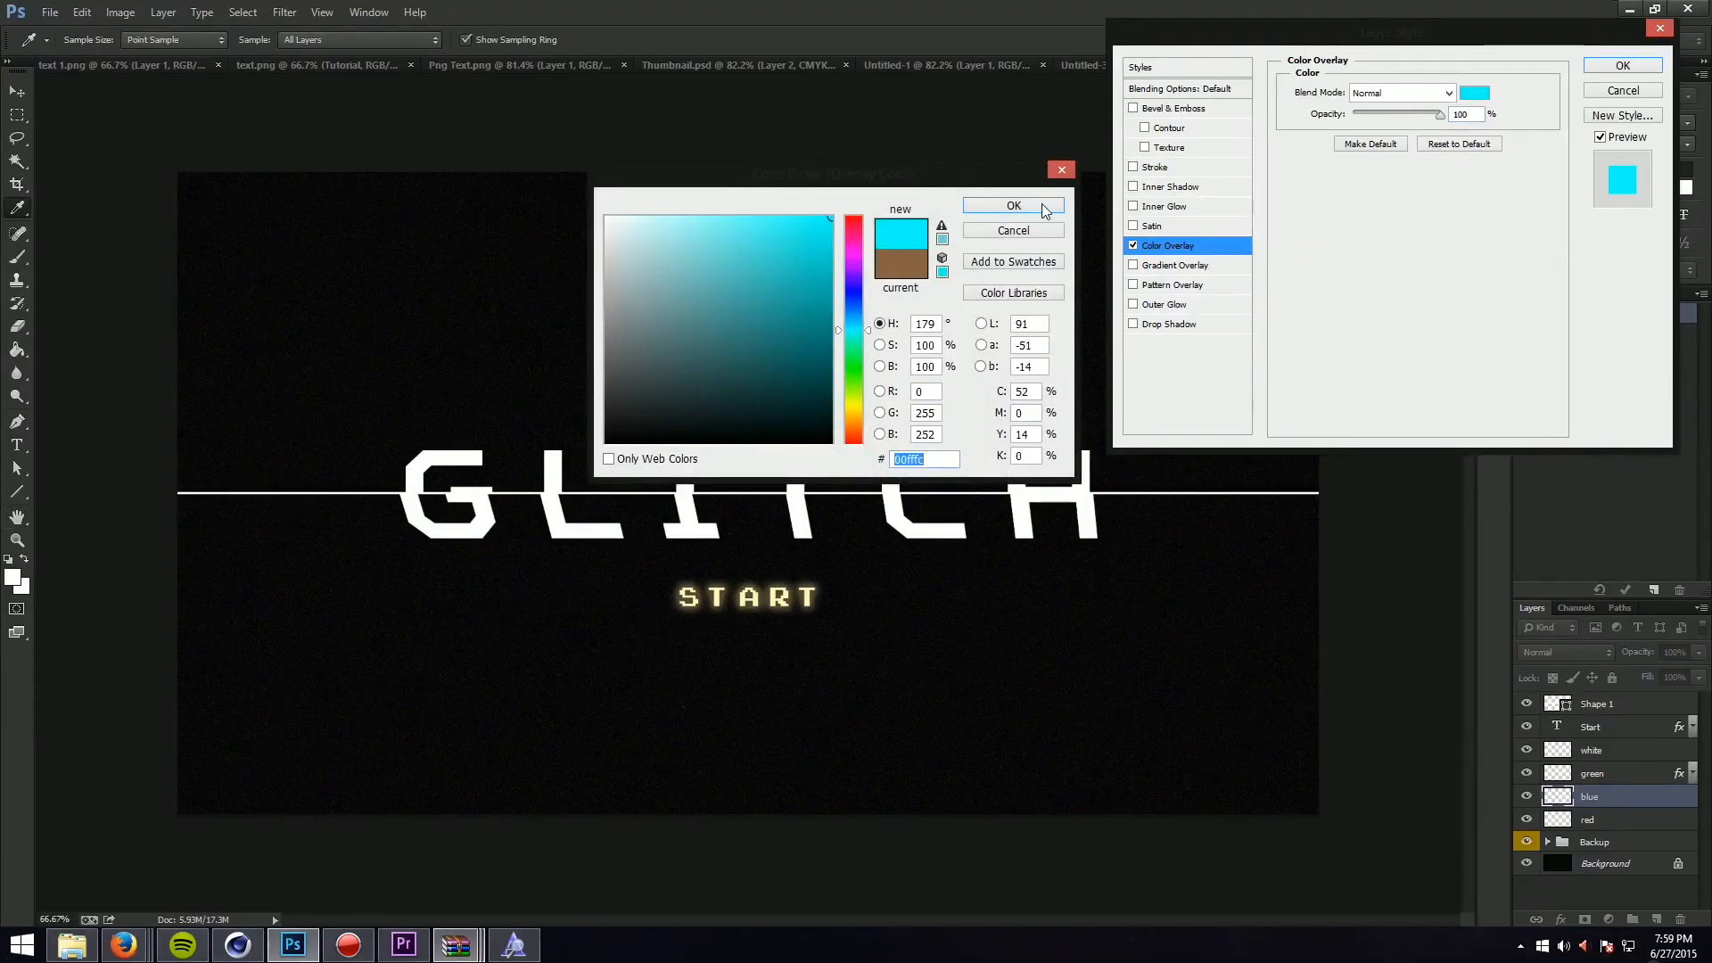
pyautogui.click(1035, 206)
pyautogui.press('Return')
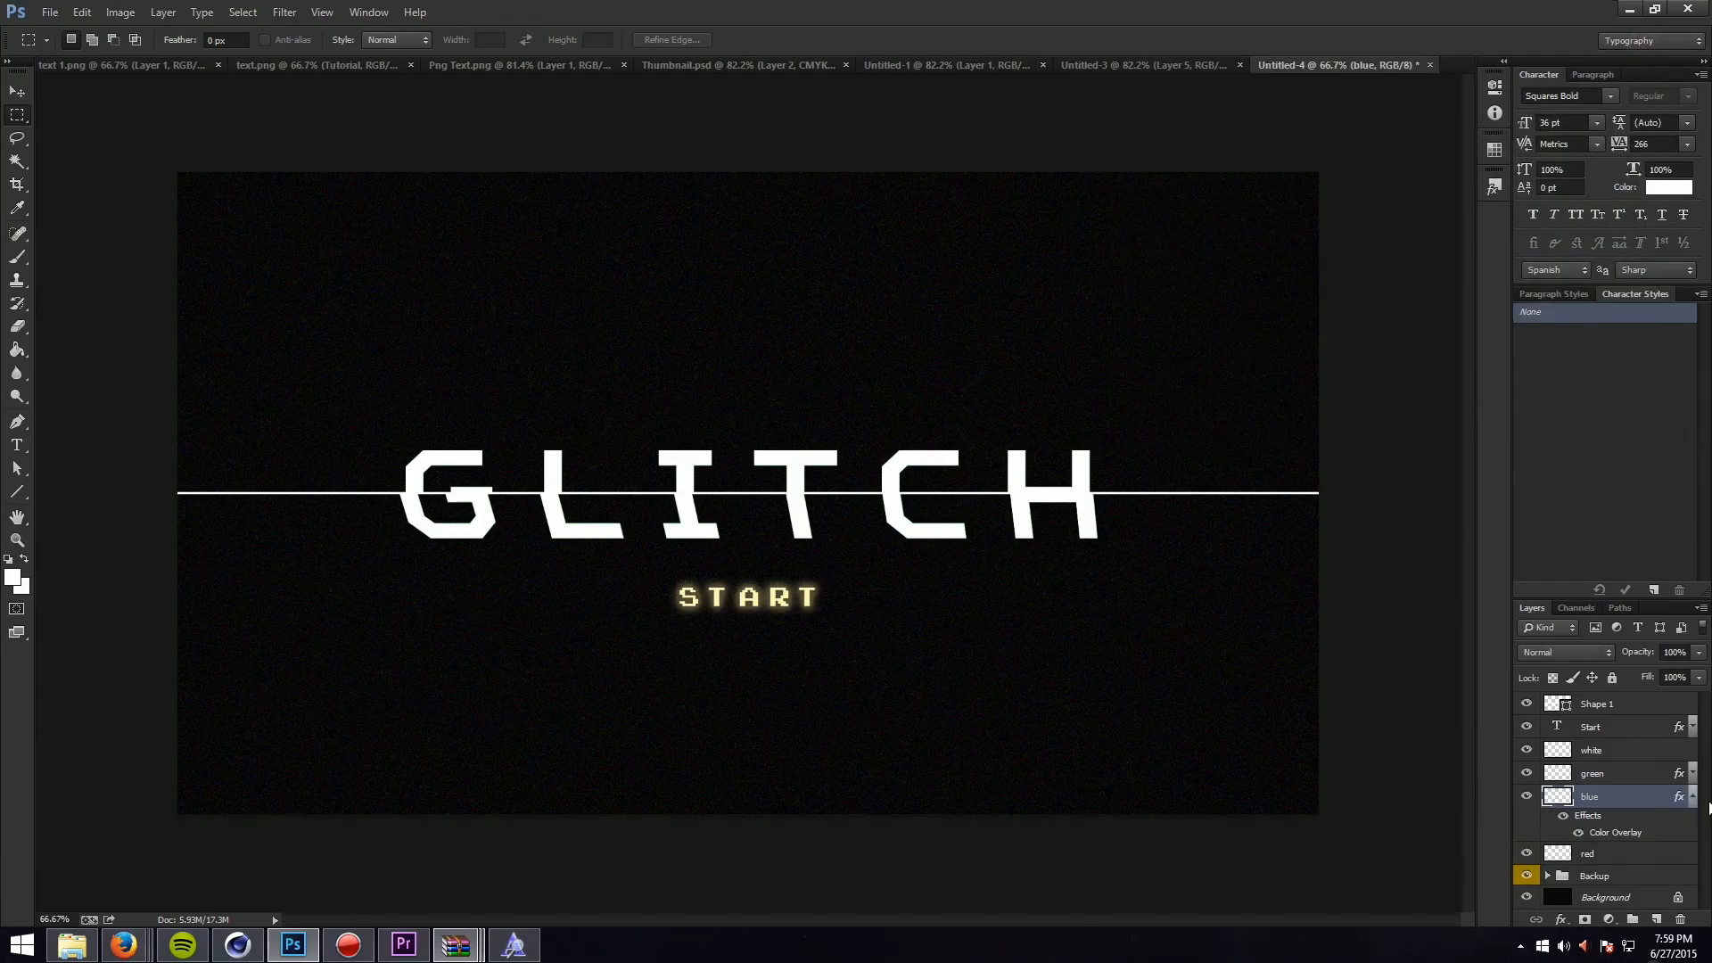
pyautogui.click(1693, 797)
# Step: Apply a bright red Color Overlay to the red layer and collapse its effects list
pyautogui.rightClick(1639, 818)
pyautogui.click(1585, 148)
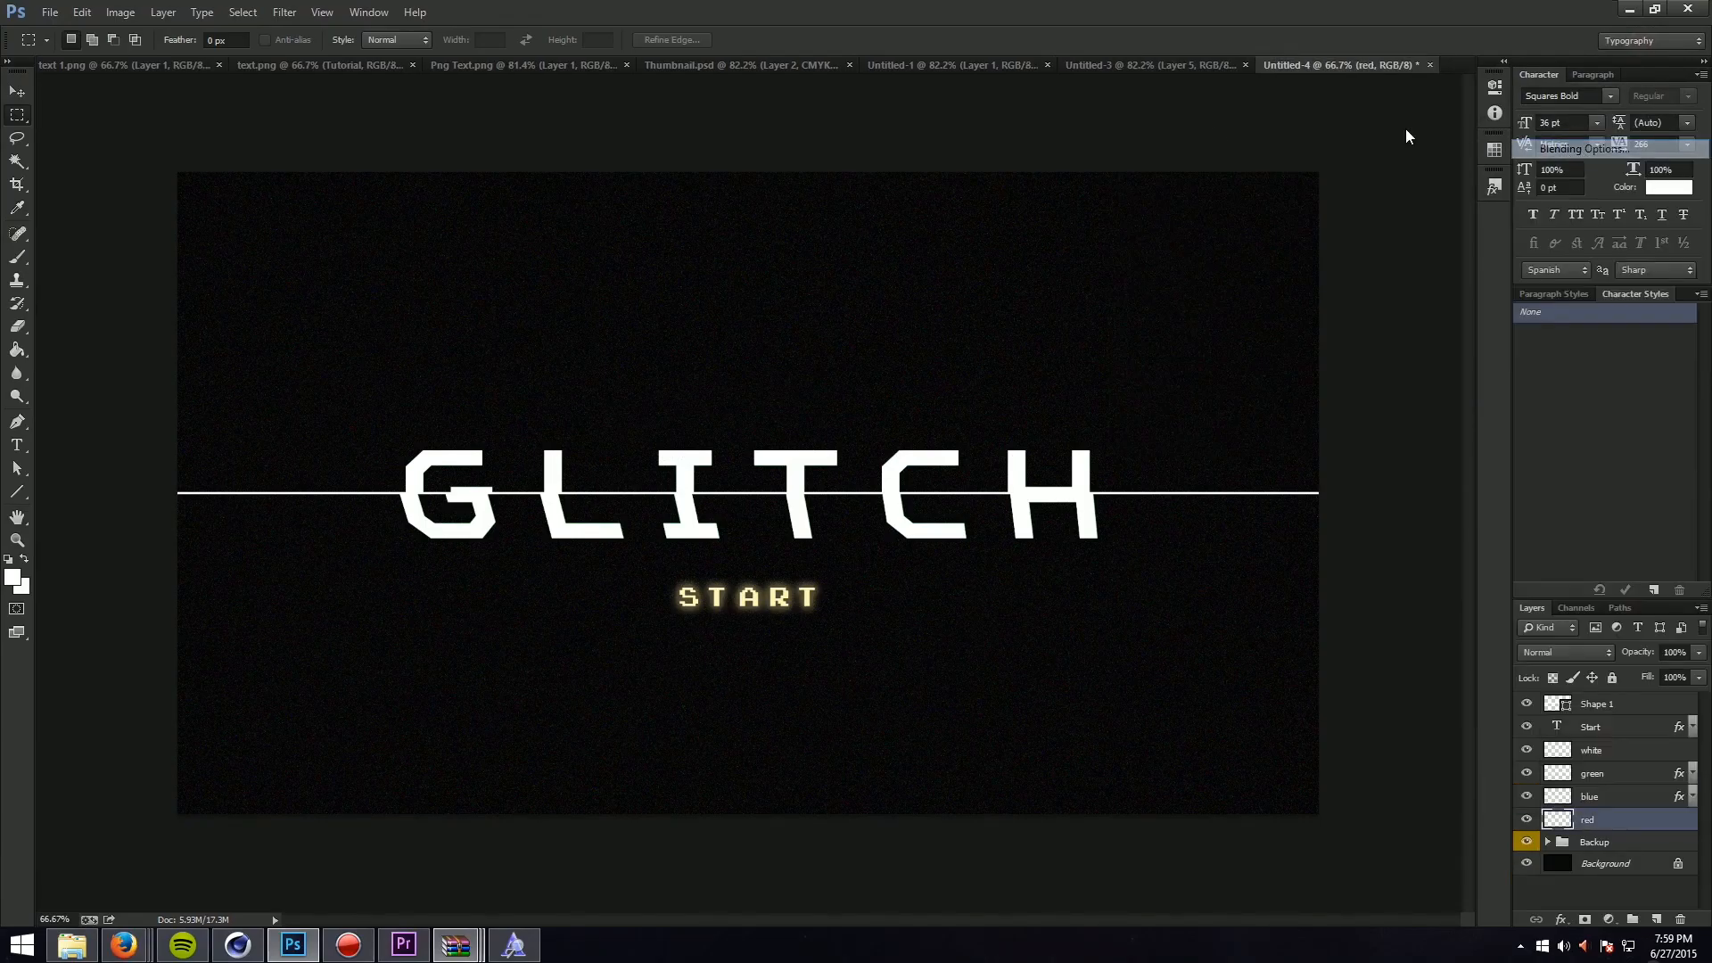
pyautogui.click(1160, 245)
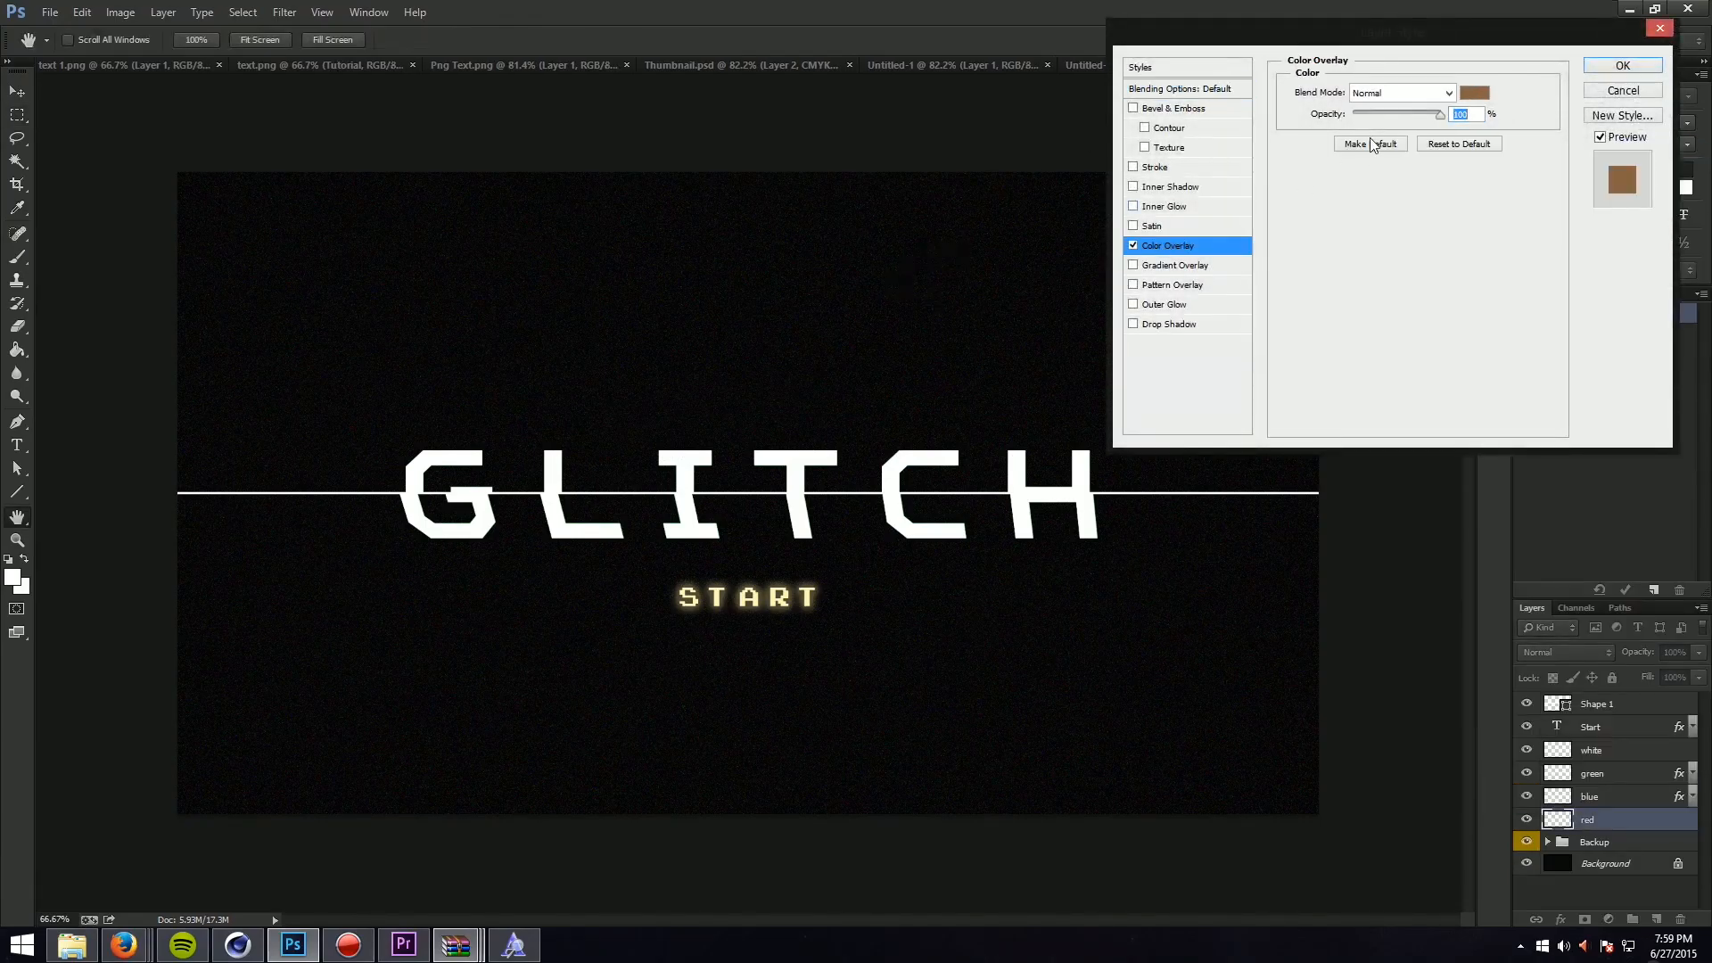
pyautogui.click(1476, 93)
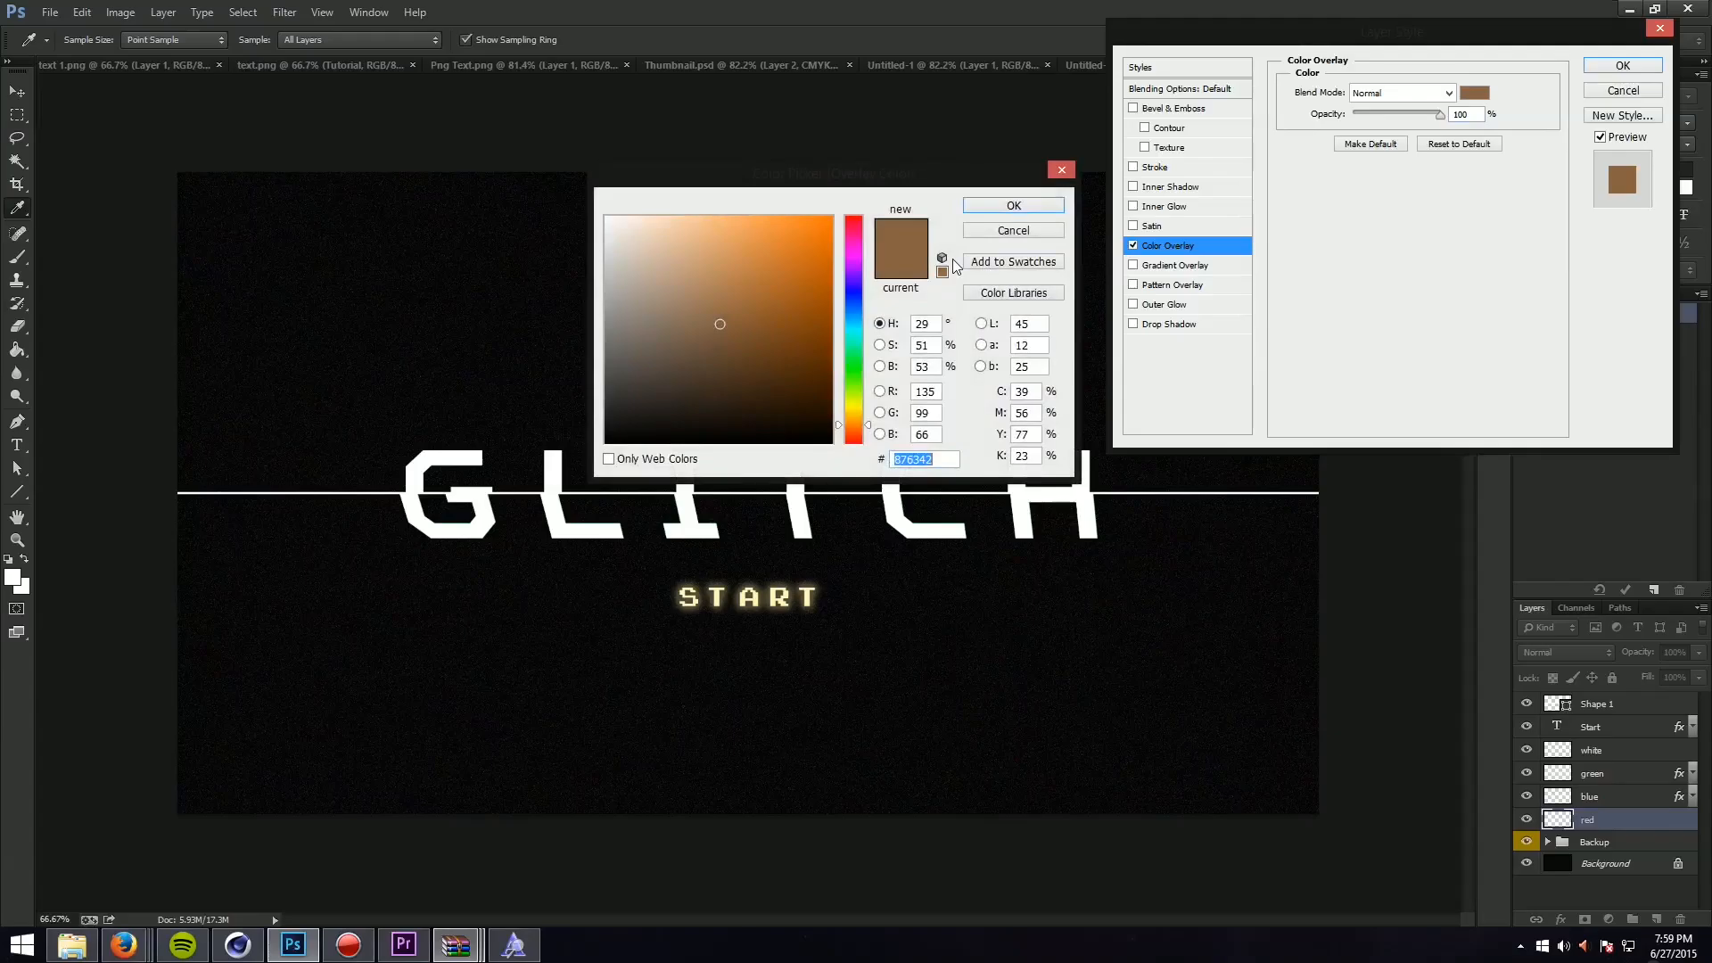
pyautogui.click(854, 215)
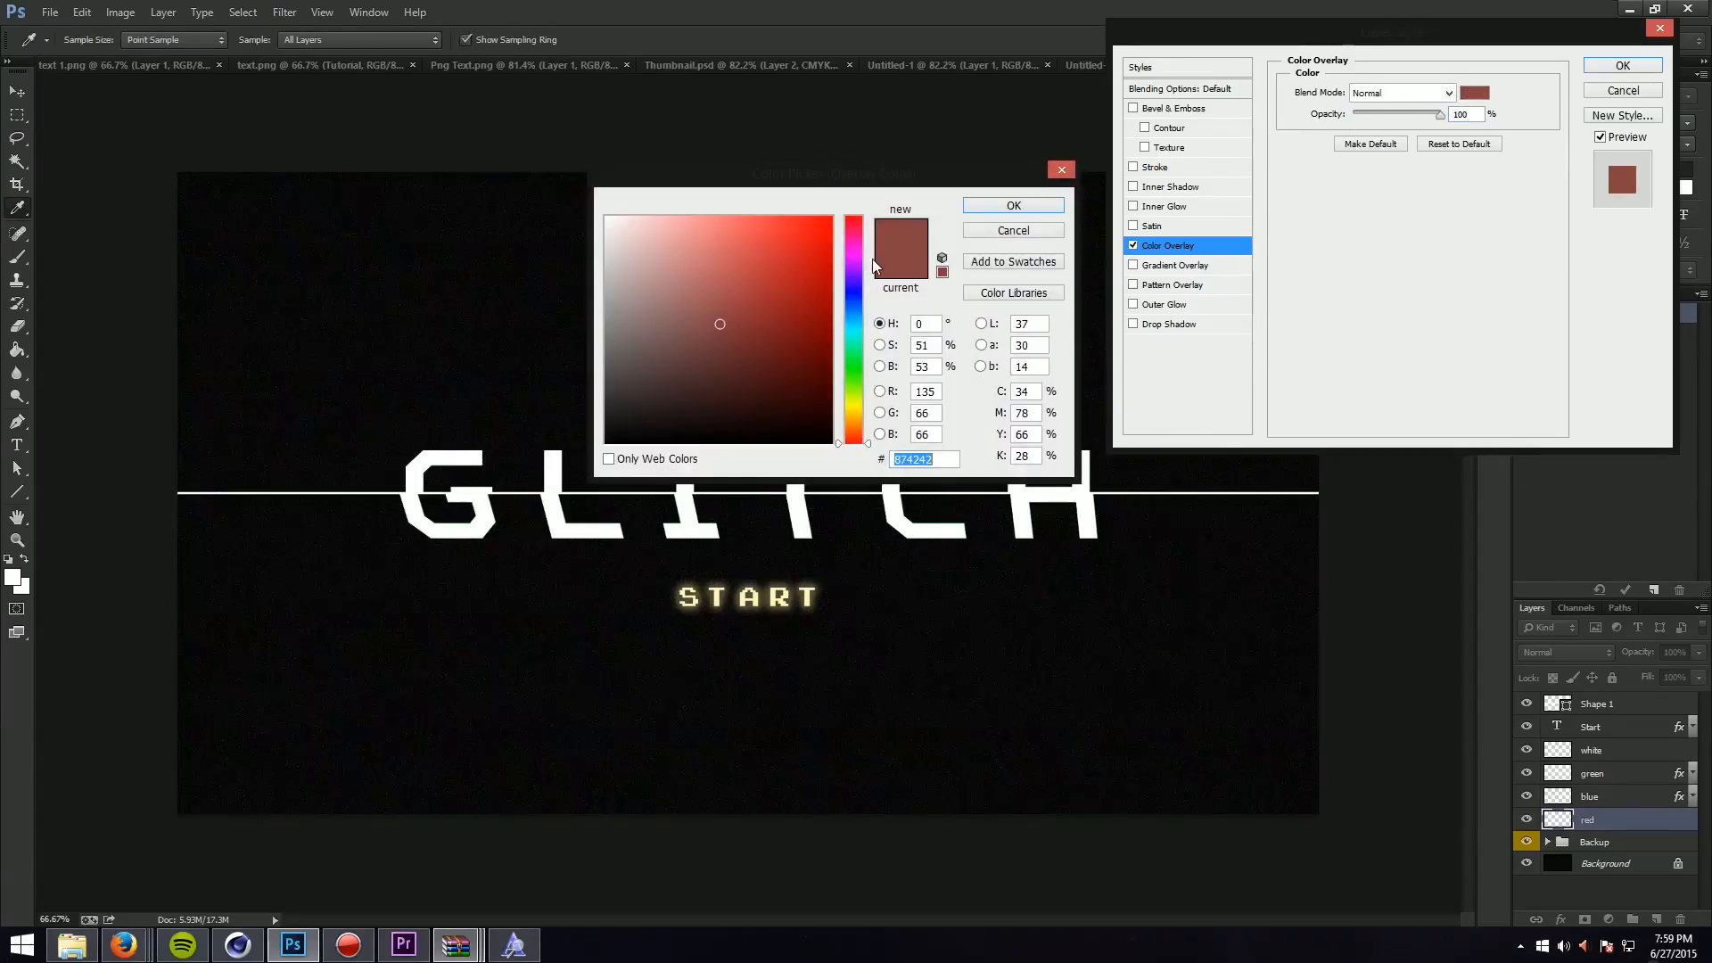
pyautogui.moveTo(807, 219); pyautogui.dragTo(968, 198)
pyautogui.click(972, 201)
pyautogui.click(1600, 66)
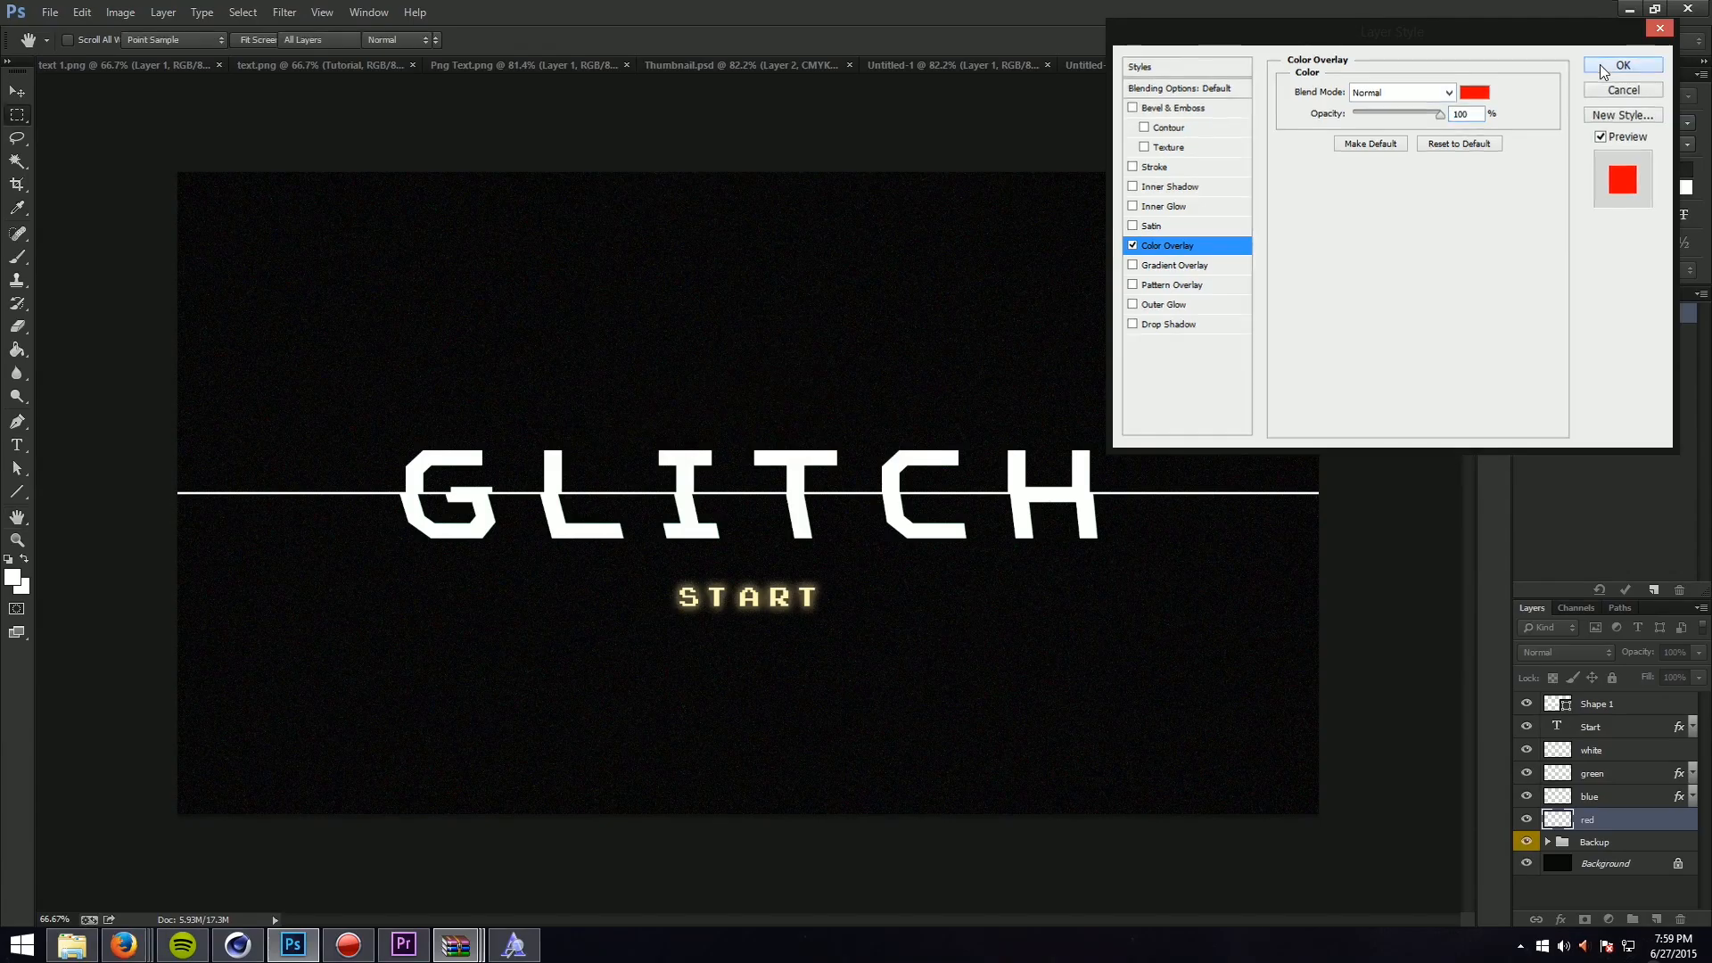
pyautogui.click(1691, 820)
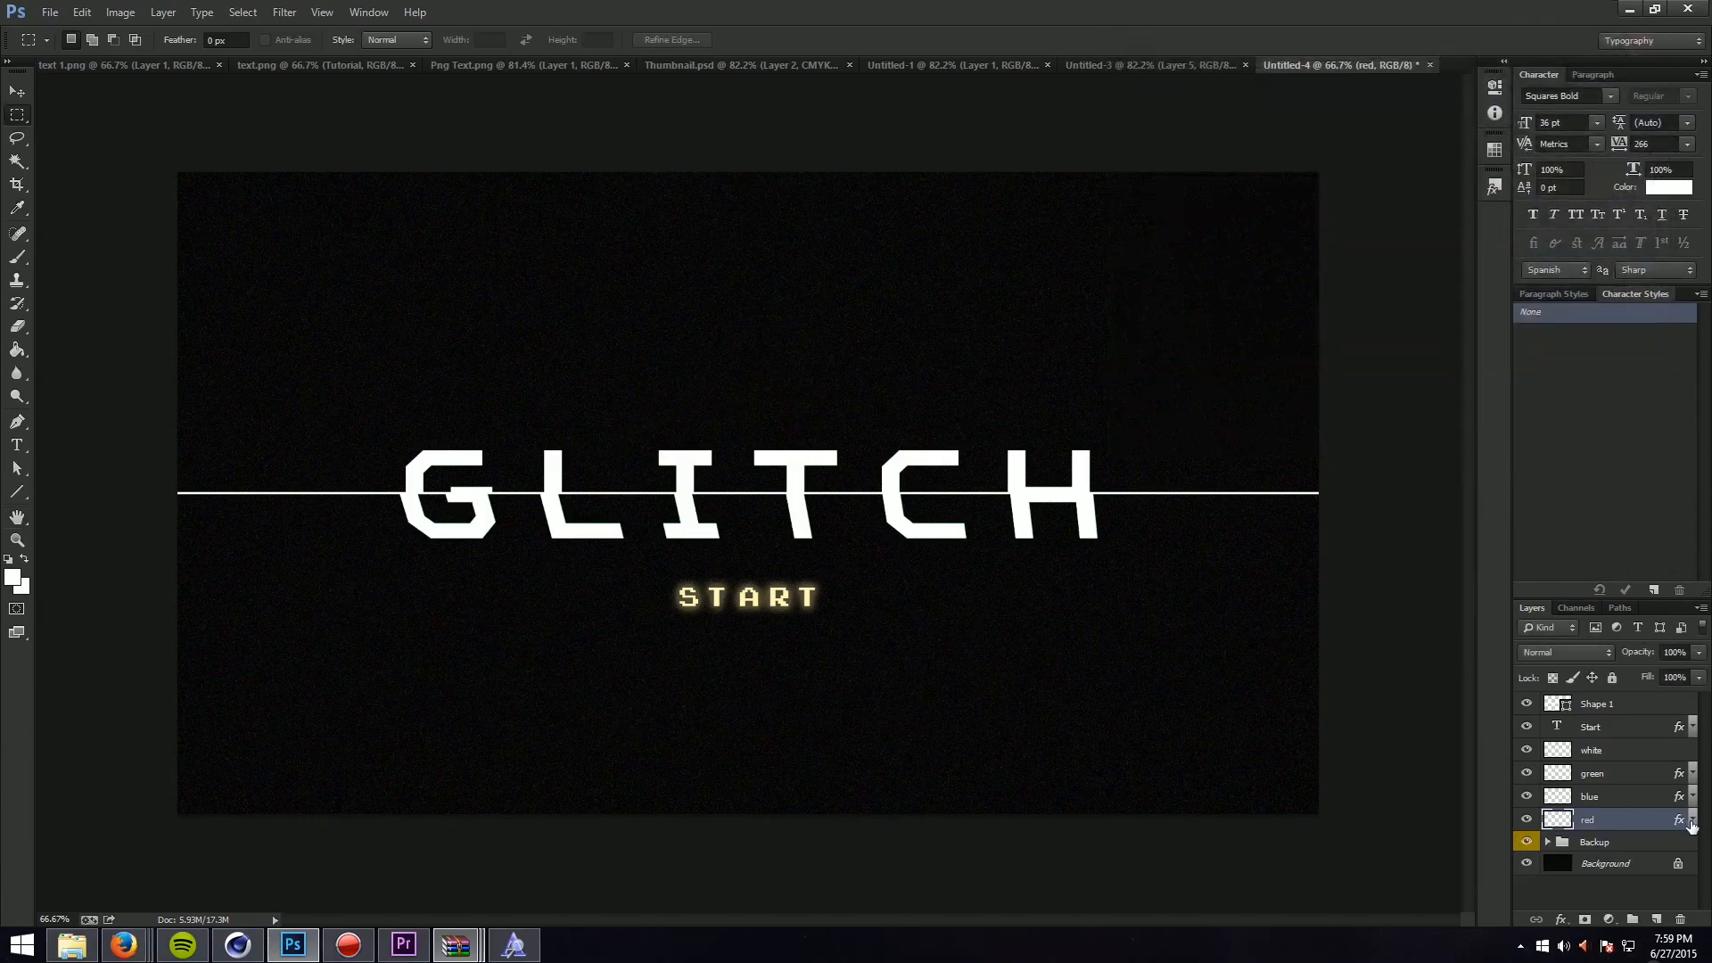
# Step: Shift the red layer about 8 px to the right with Free Transform
pyautogui.hotkey('ctrl', 't')
pyautogui.press('Right')
pyautogui.press('Right')
pyautogui.press('Right')
pyautogui.press('Right')
pyautogui.press('Right')
pyautogui.press('Right')
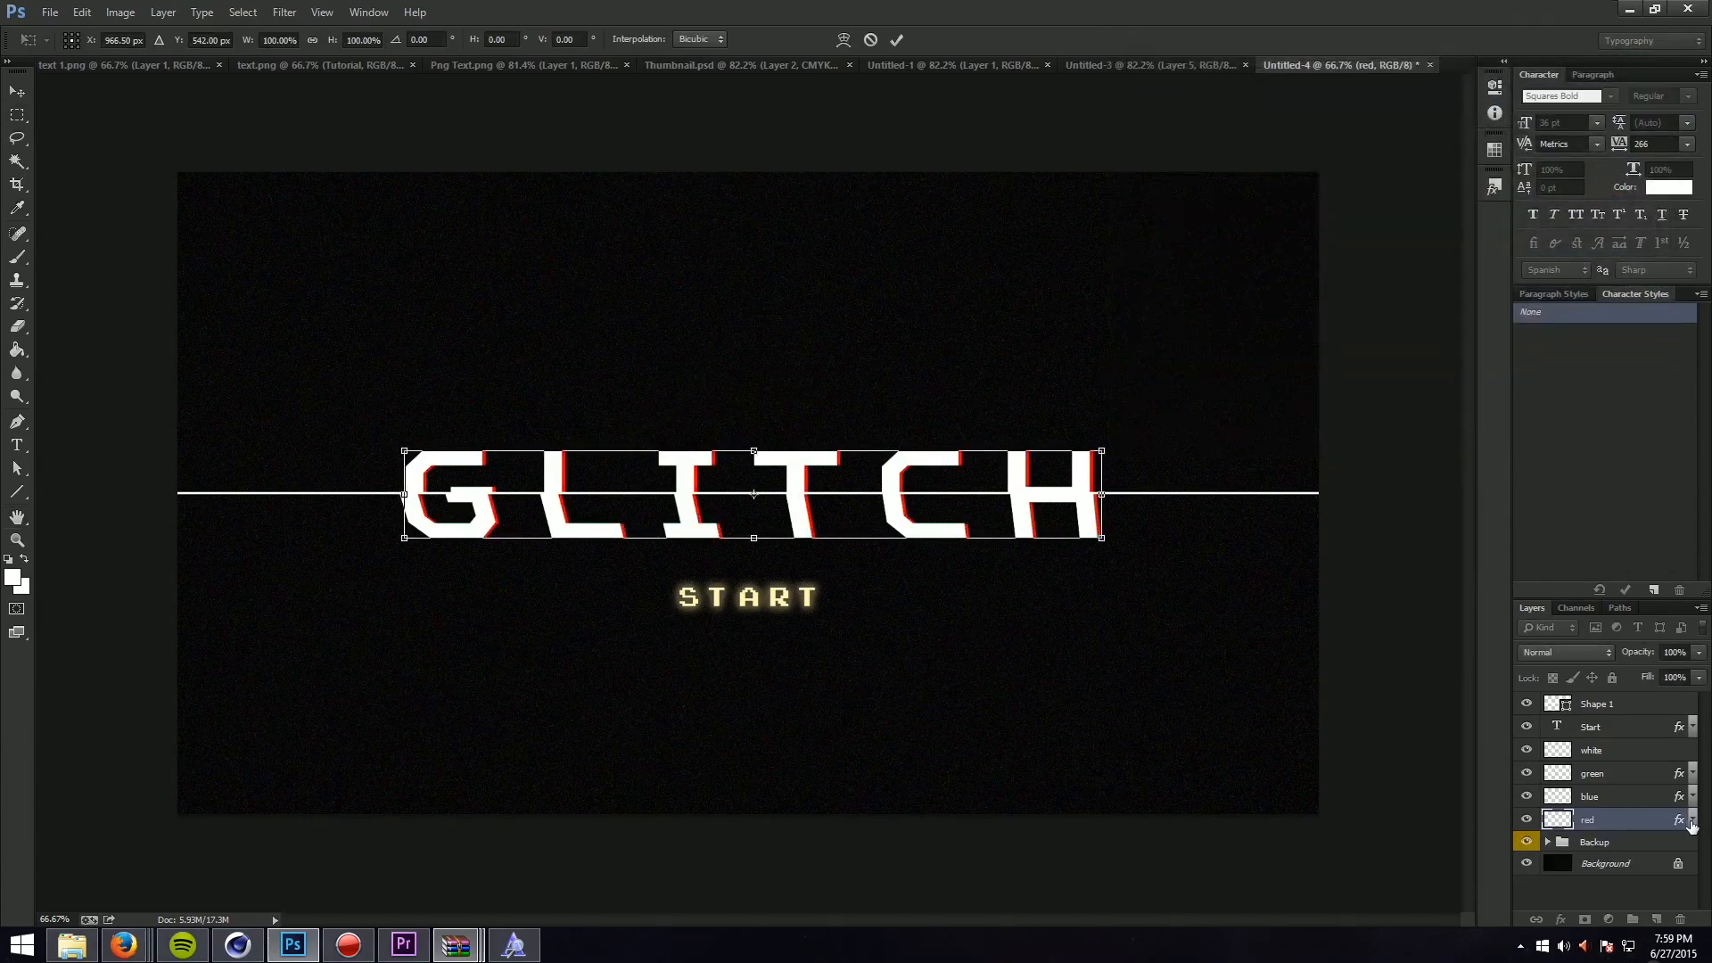
pyautogui.press('Right')
pyautogui.press('Right')
pyautogui.press('Return')
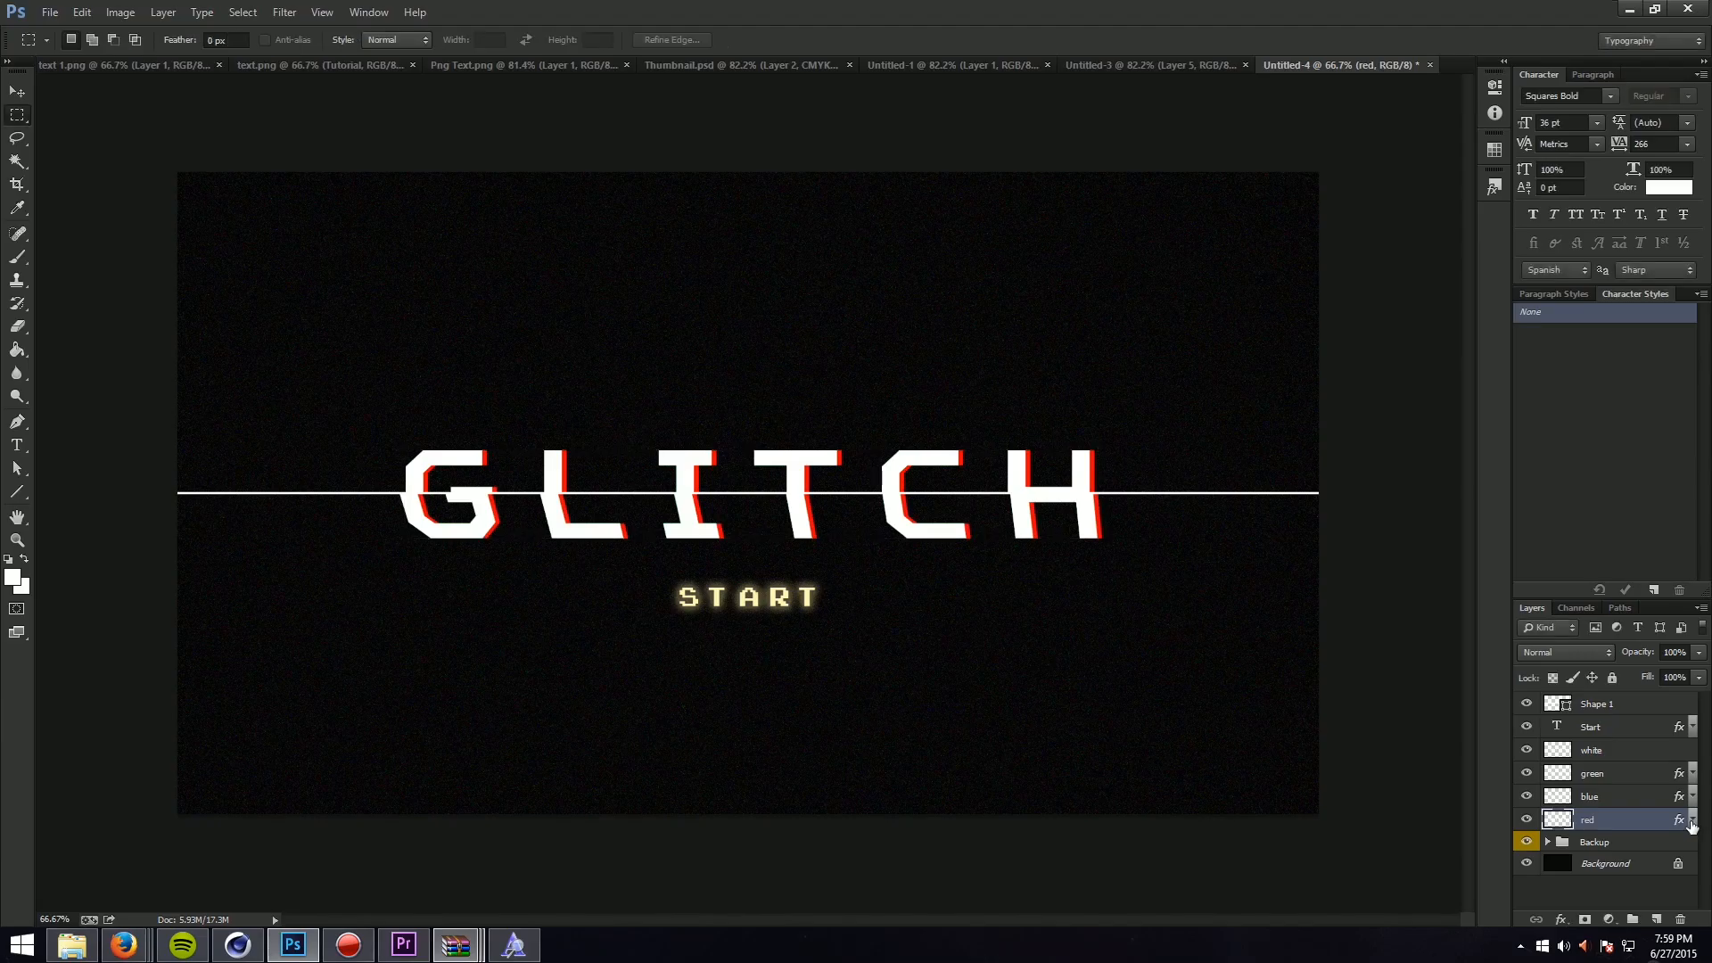
# Step: Shift the blue layer about 9 px to the left with Free Transform
pyautogui.click(1643, 798)
pyautogui.hotkey('ctrl', 't')
pyautogui.press('Left')
pyautogui.press('Left')
pyautogui.press('Left')
pyautogui.press('Left')
pyautogui.press('Left')
pyautogui.press('Left')
pyautogui.press('Left')
pyautogui.press('Left')
pyautogui.press('Left')
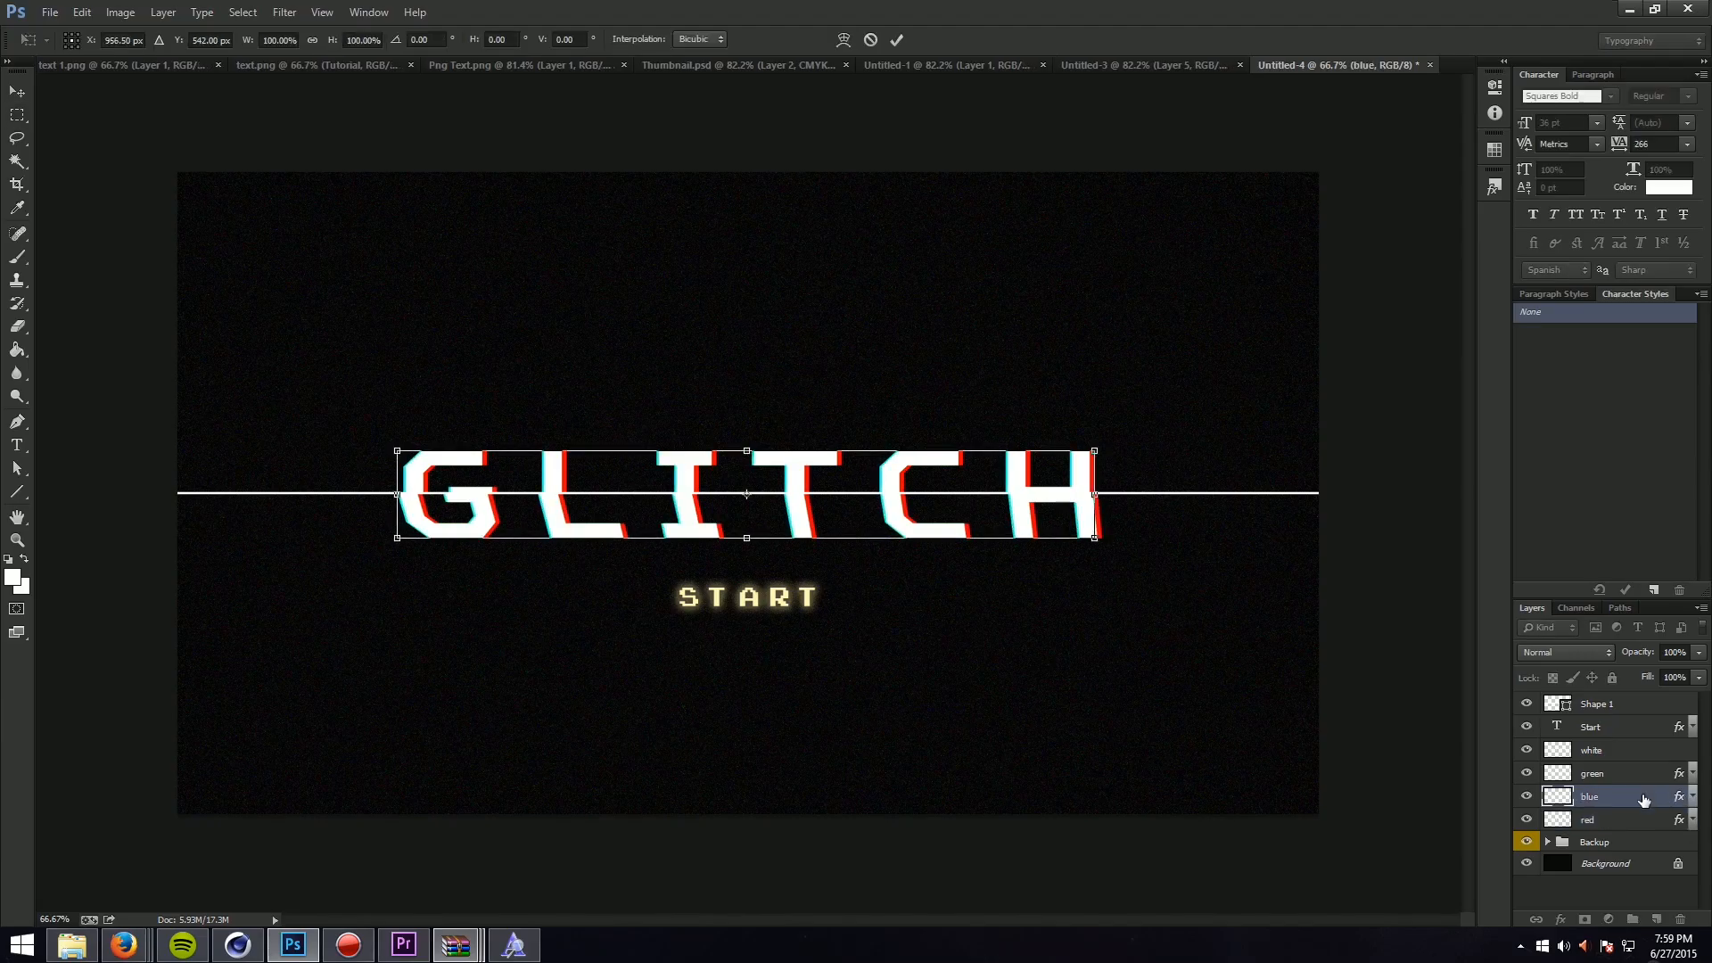
pyautogui.press('Return')
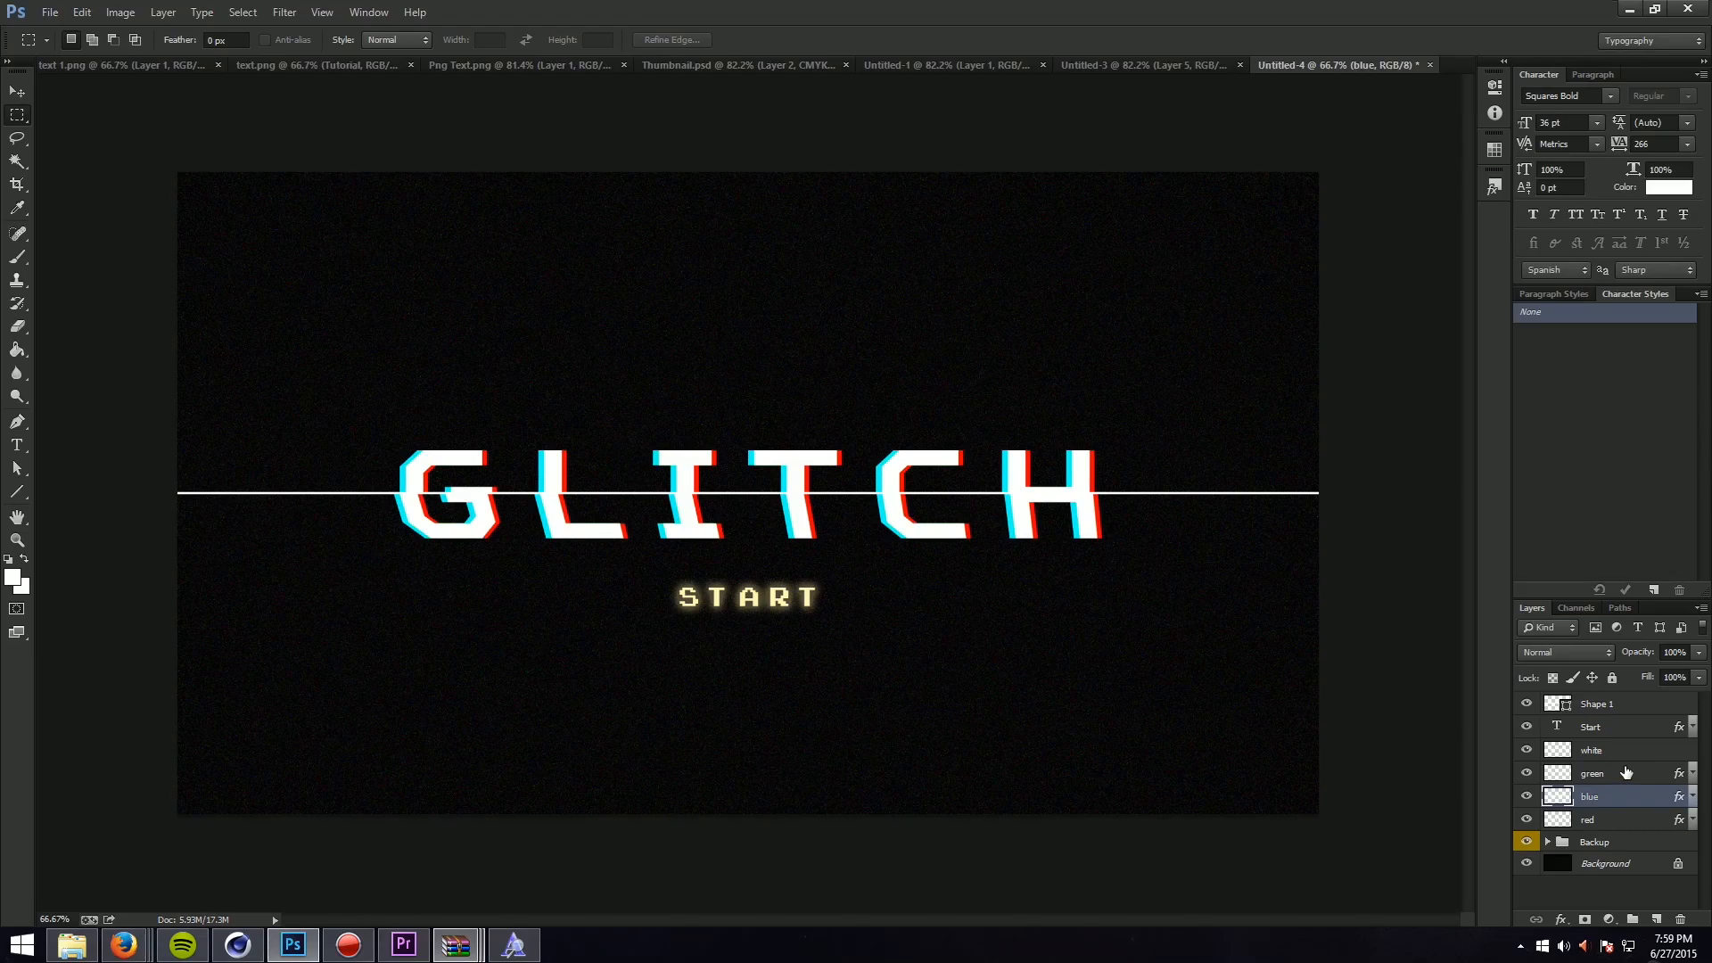
# Step: Shift the green layer about 6 px downward with Free Transform
pyautogui.click(1635, 775)
pyautogui.hotkey('ctrl', 't')
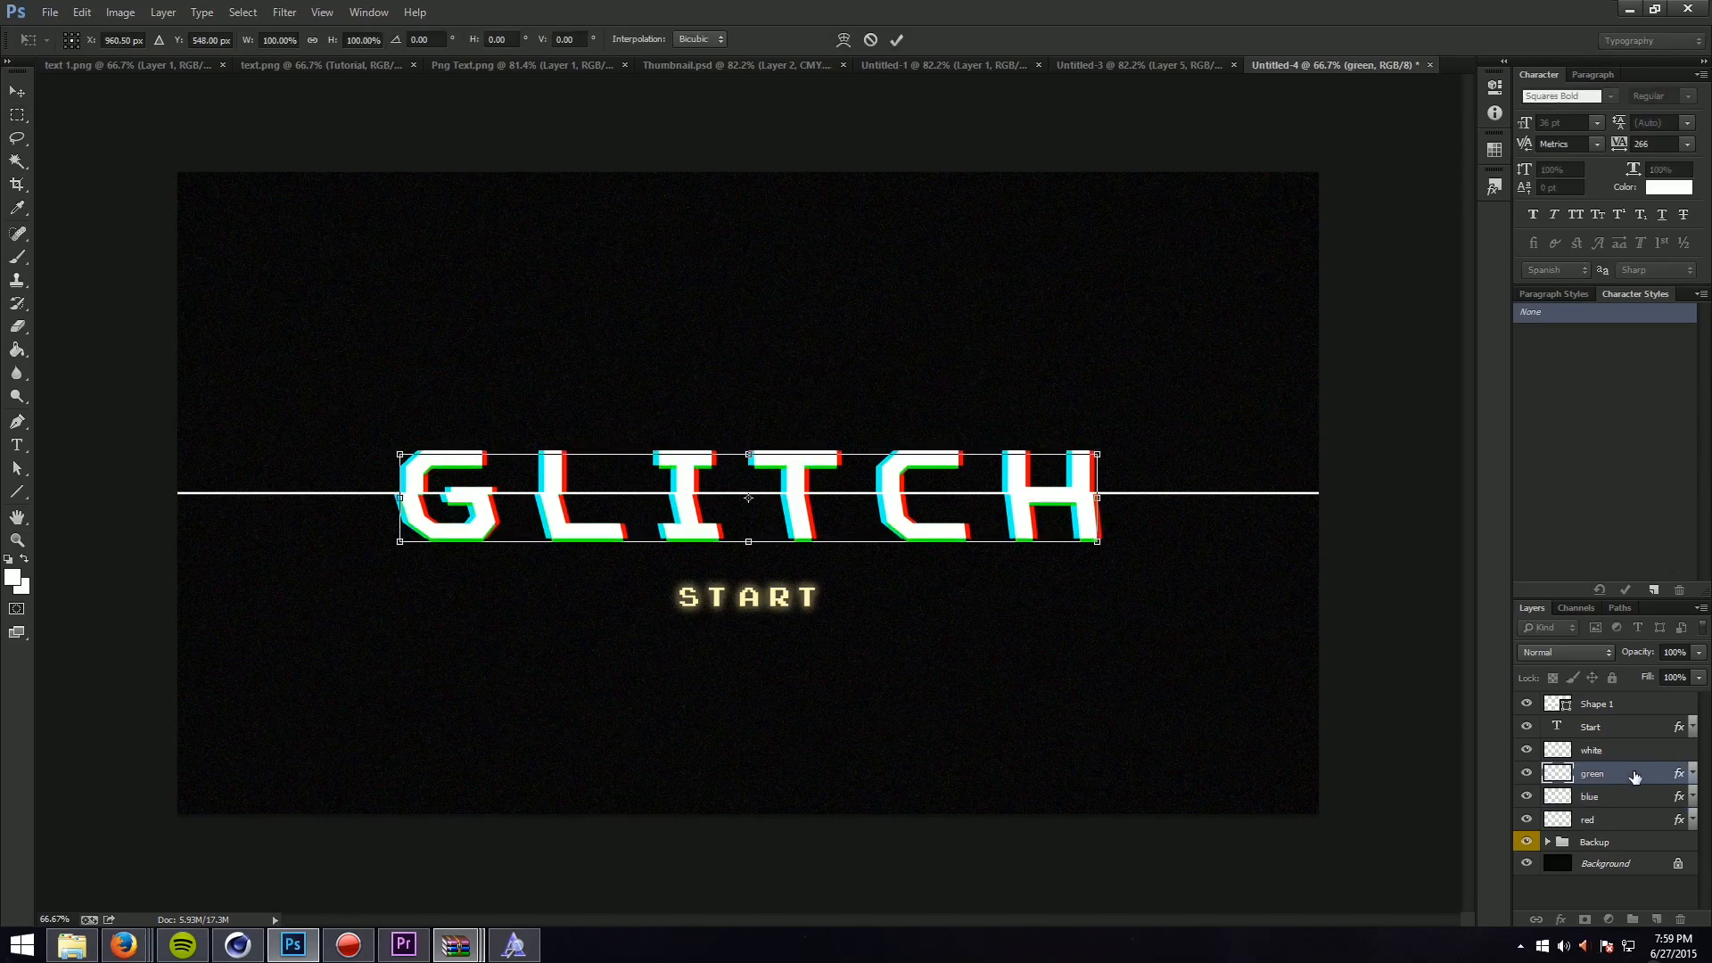
pyautogui.press('Return')
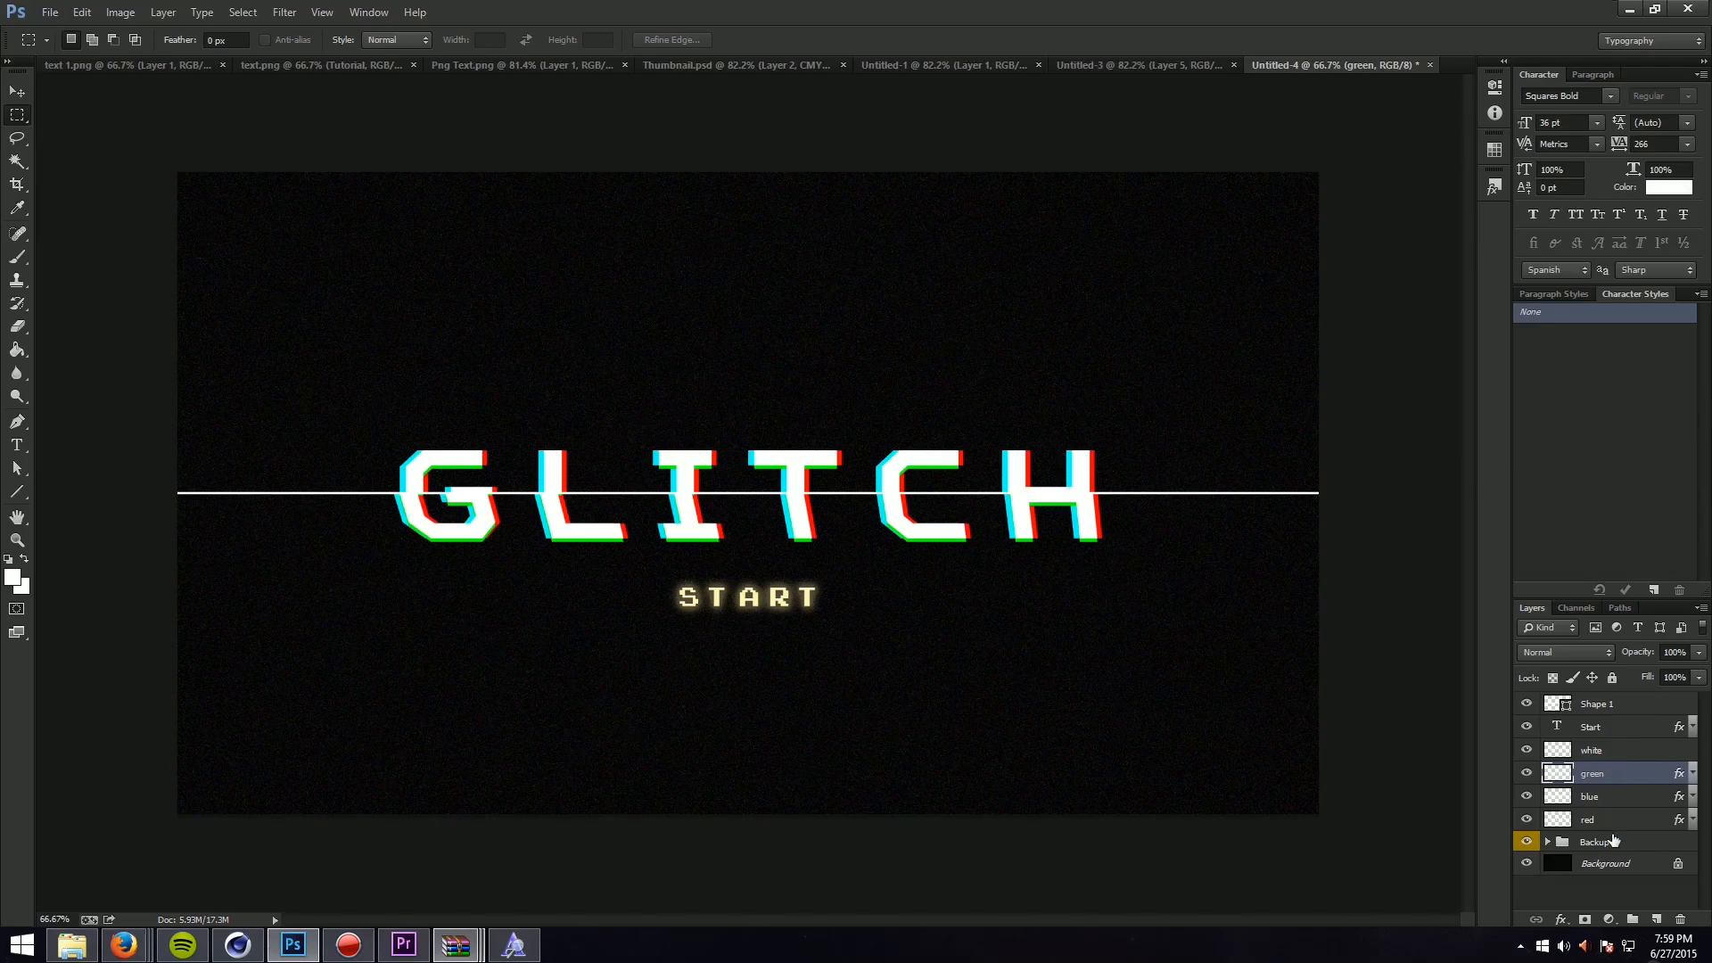
# Step: Hide the white layer and set the opacity of the green, blue and red layers to 73%
pyautogui.click(1527, 750)
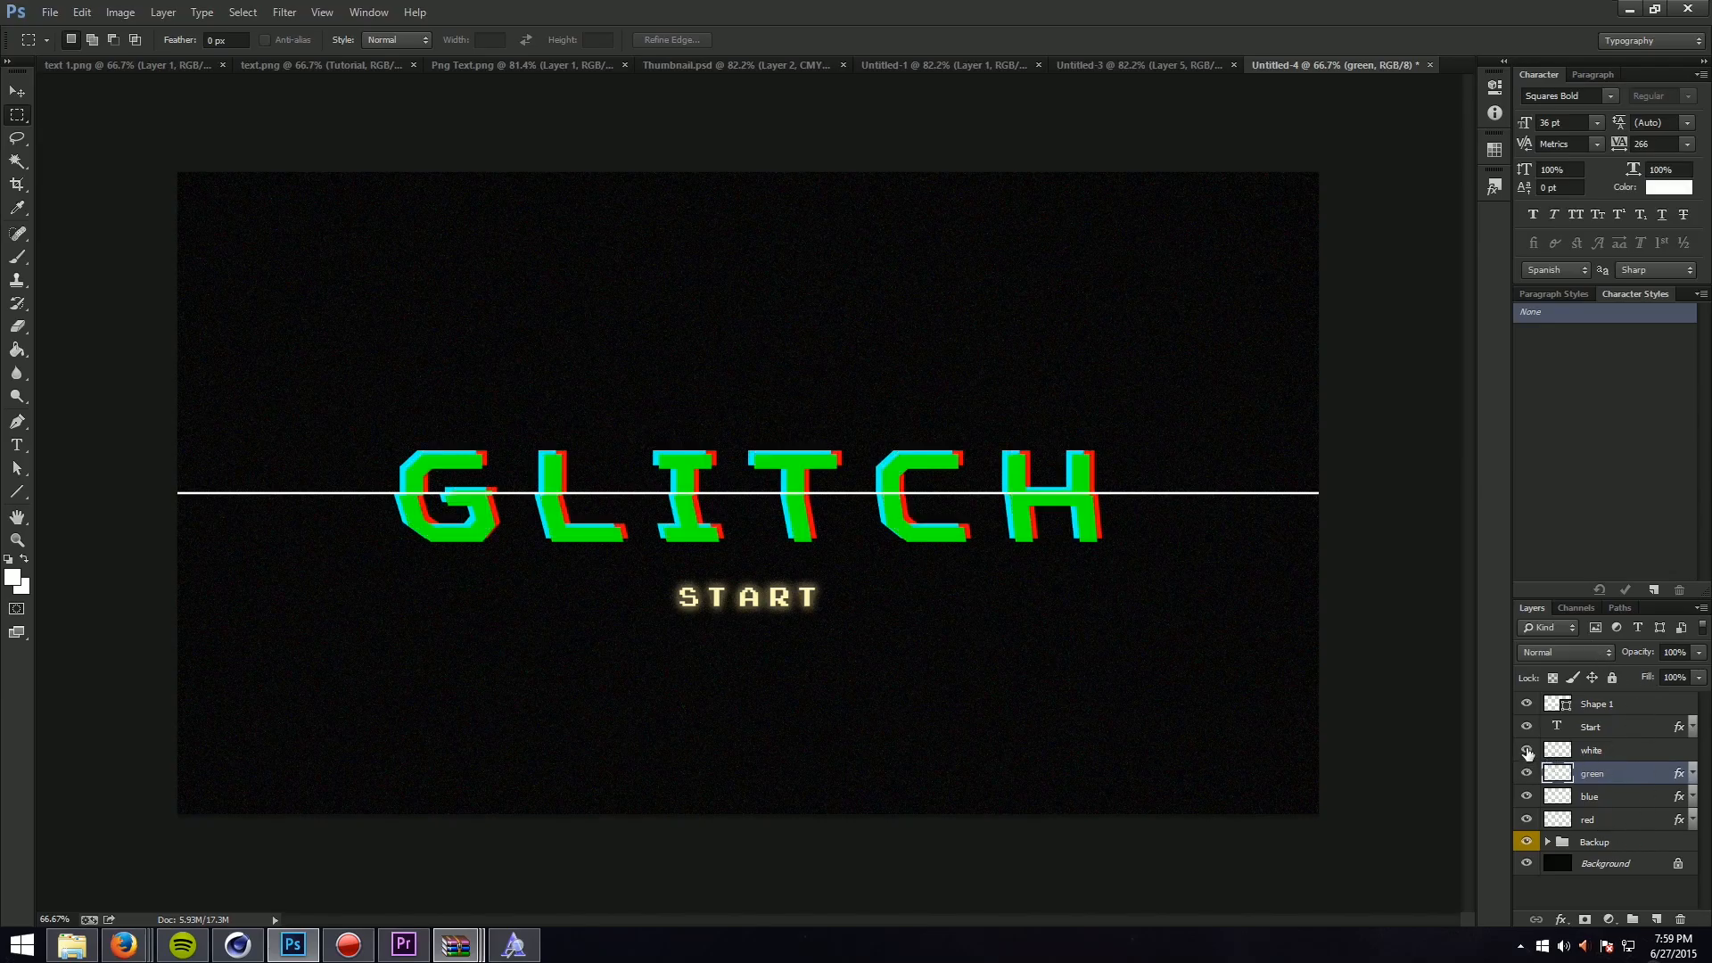
pyautogui.click(1527, 750)
pyautogui.click(1526, 751)
pyautogui.click(1527, 750)
pyautogui.click(1527, 750)
pyautogui.keyDown('shift'); pyautogui.click(1630, 820); pyautogui.keyUp('shift')
pyautogui.click(1699, 652)
pyautogui.moveTo(1657, 672); pyautogui.dragTo(1673, 669)
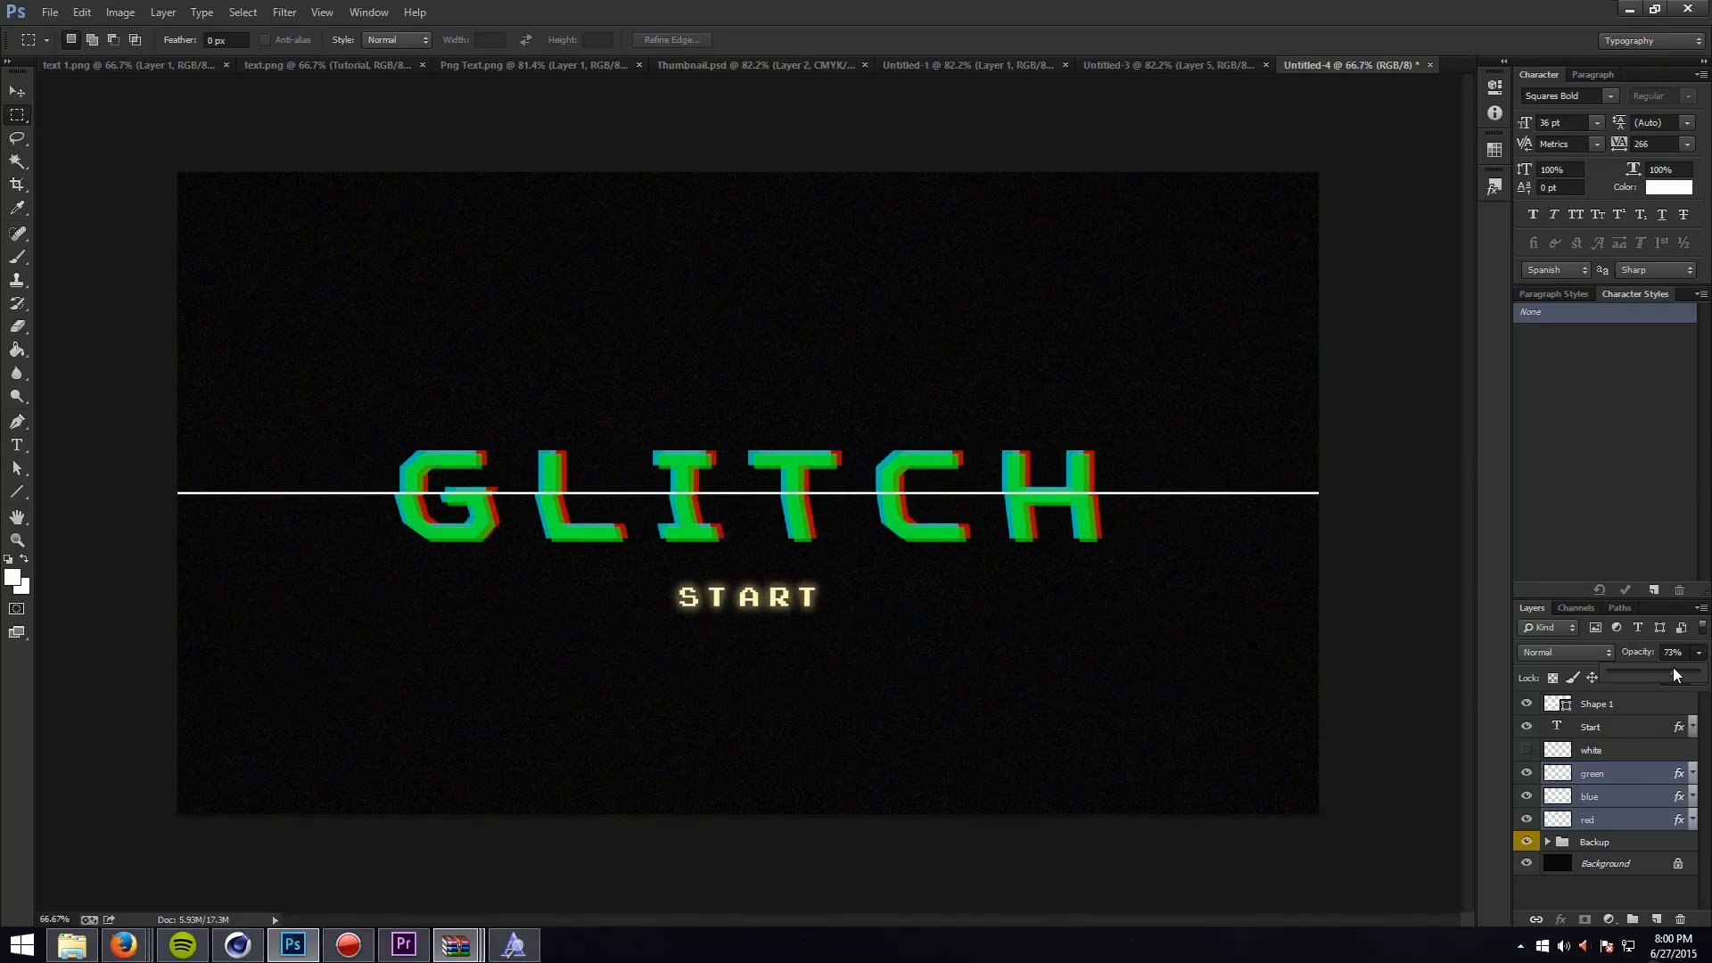
# Step: Duplicate the green layer and rename the copy as Purple
pyautogui.click(1644, 774)
pyautogui.hotkey('ctrl', 'j')
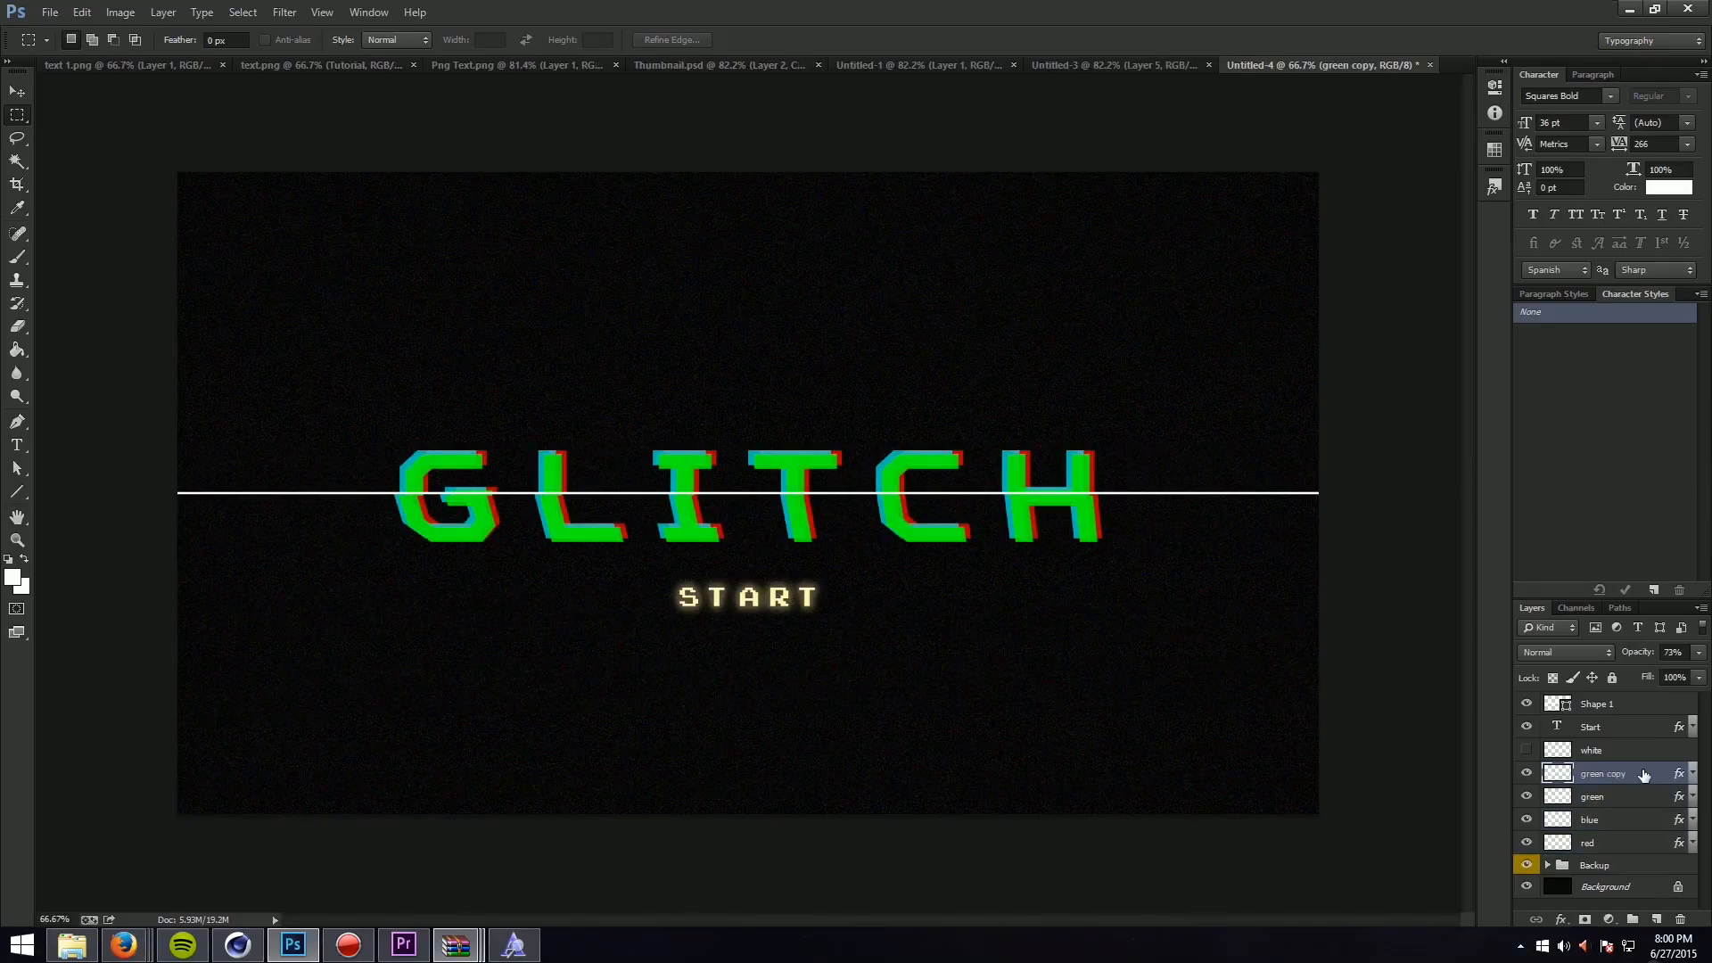
pyautogui.doubleClick(1613, 773)
pyautogui.write('Purple')
pyautogui.press('Return')
# Step: Change the Purple layer's Color Overlay to magenta-purple #ff00de
pyautogui.rightClick(1613, 776)
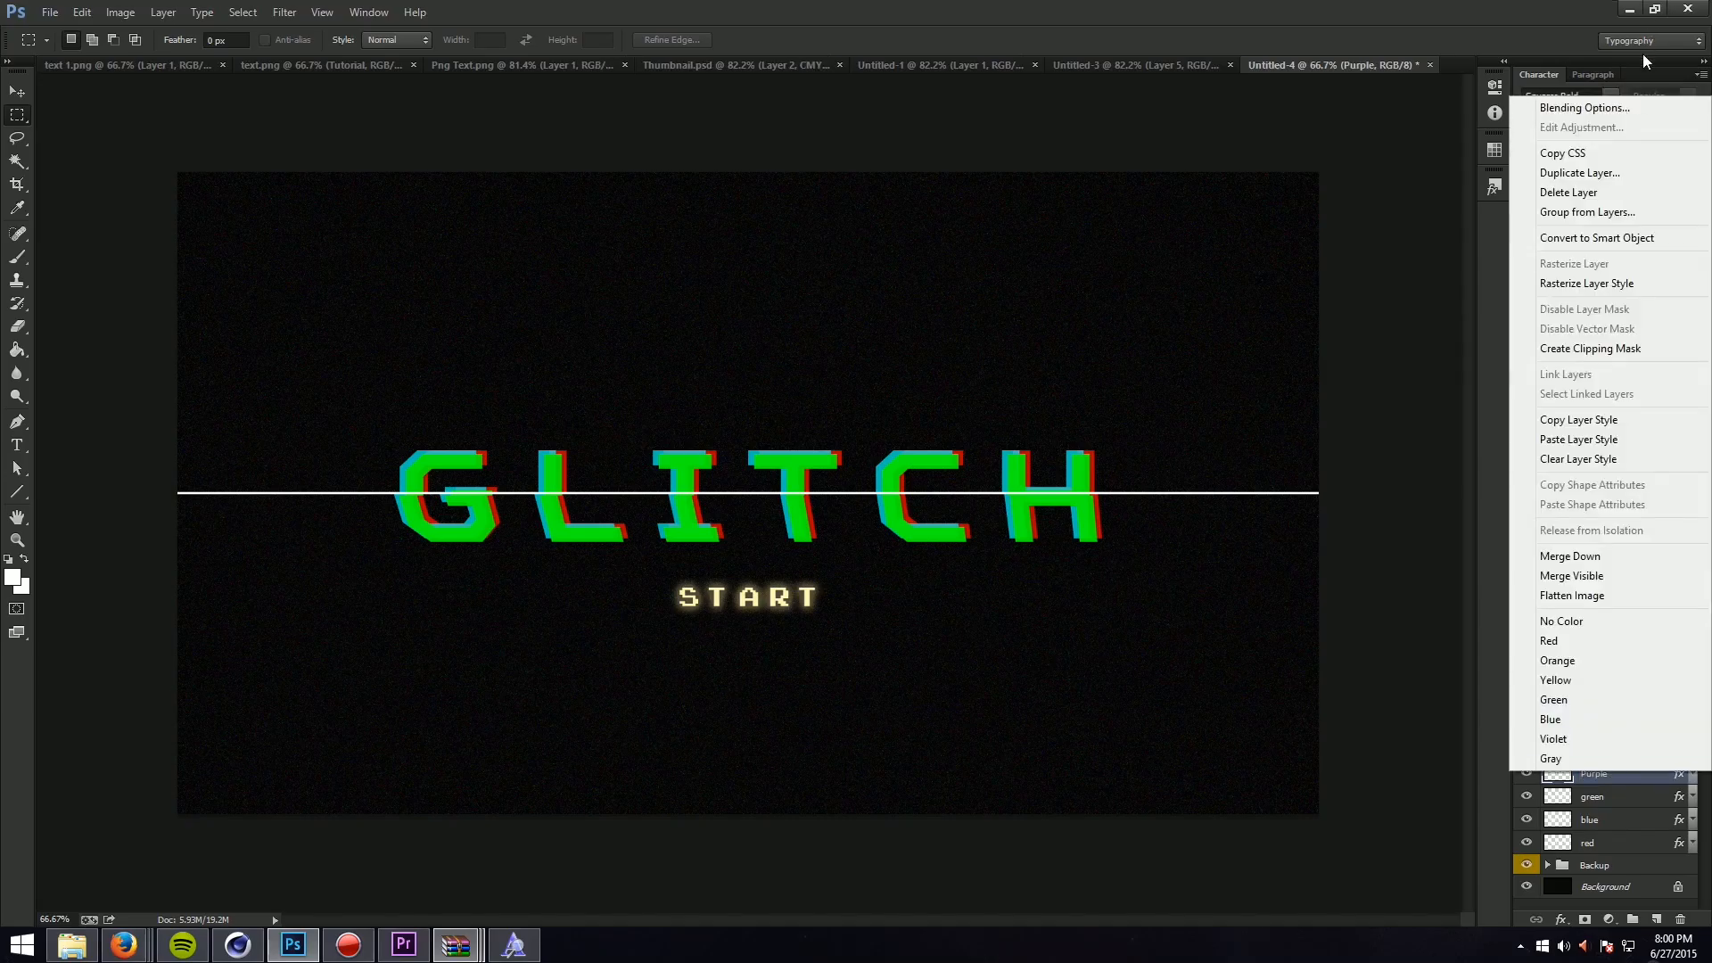
pyautogui.click(1552, 100)
pyautogui.click(1168, 246)
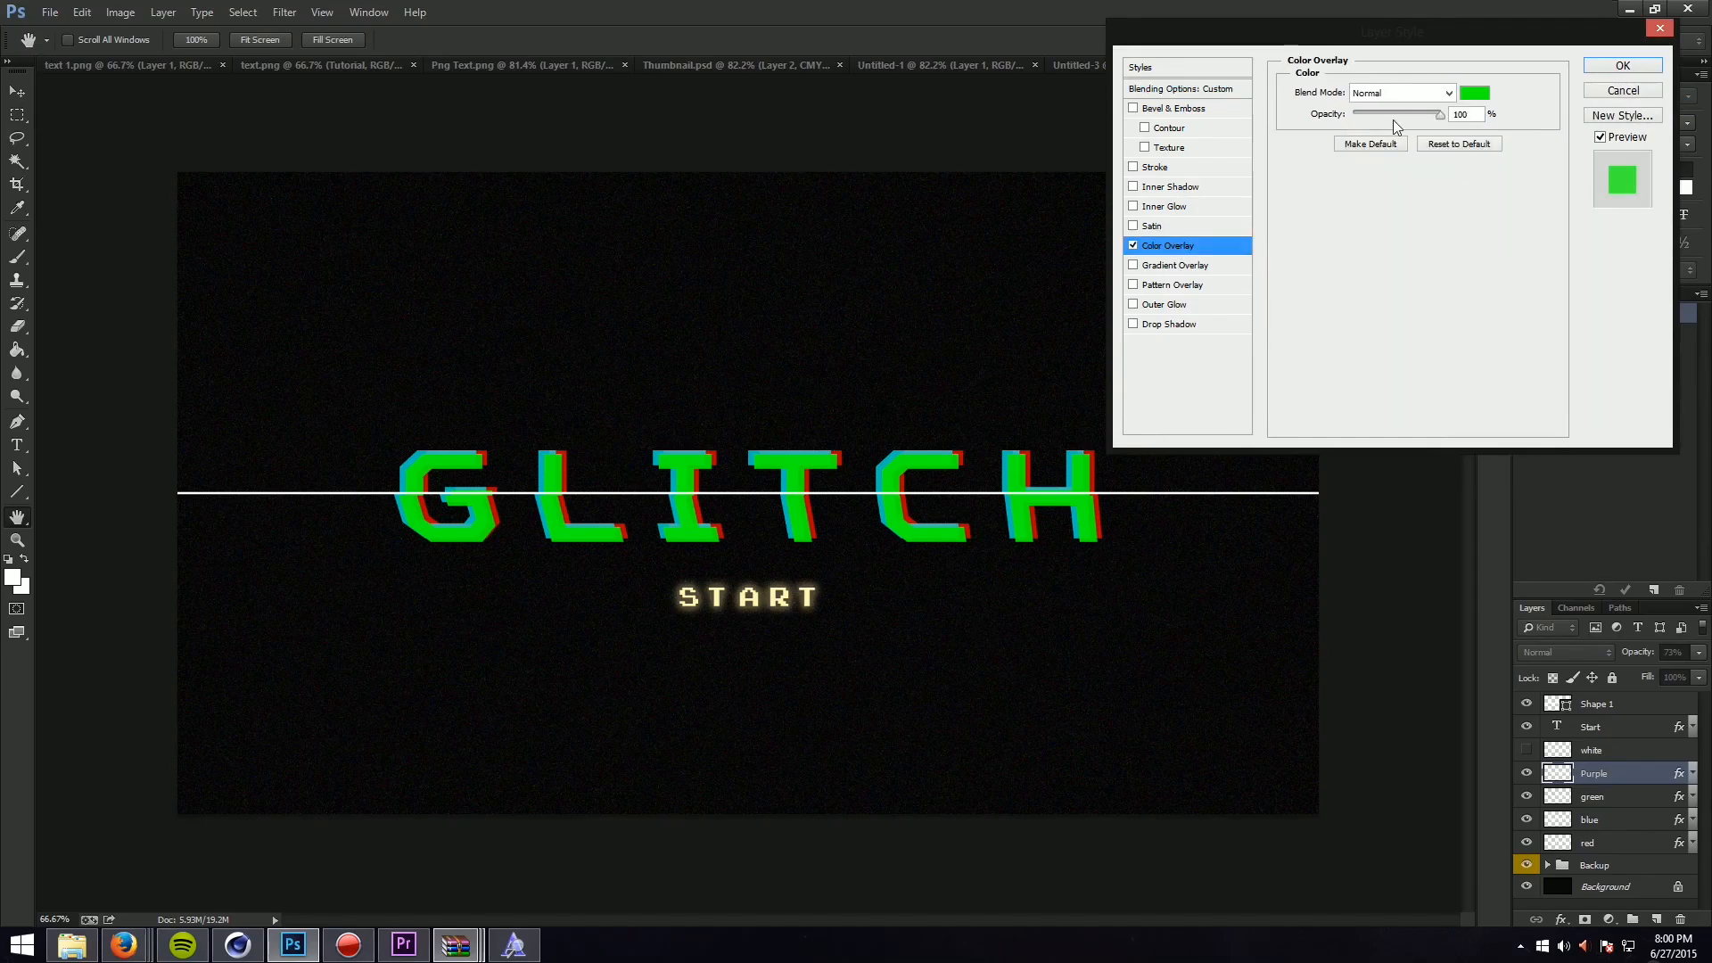
pyautogui.click(1475, 92)
pyautogui.moveTo(856, 273); pyautogui.dragTo(857, 259)
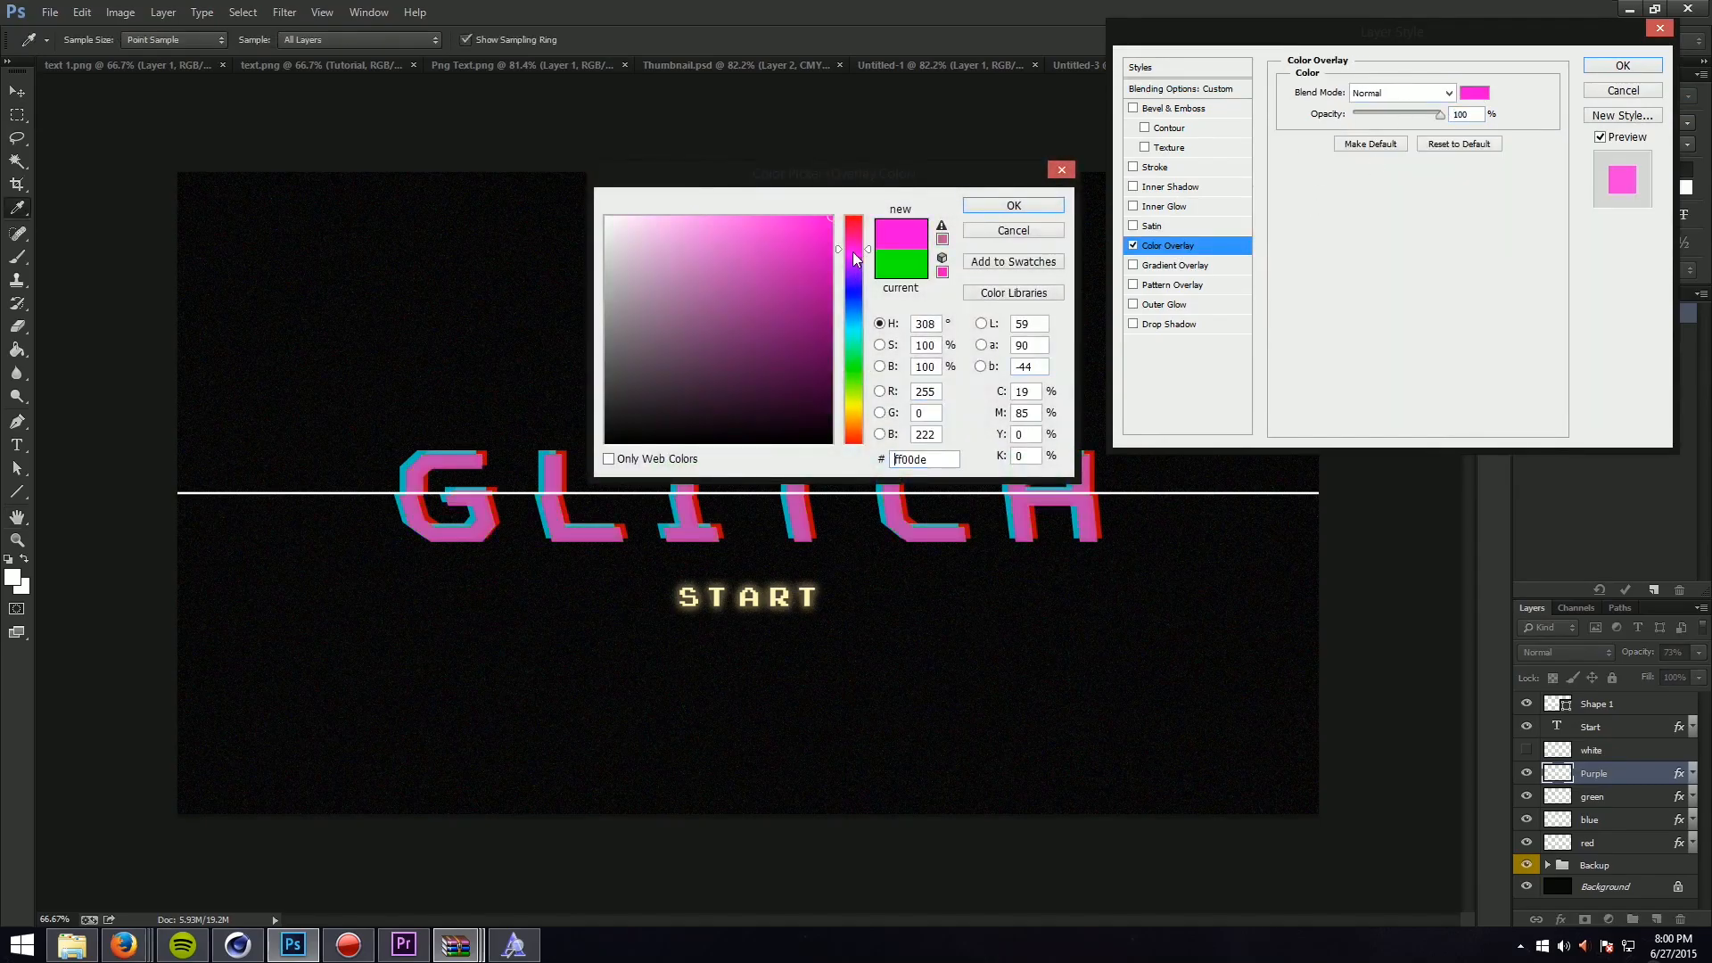
pyautogui.click(981, 210)
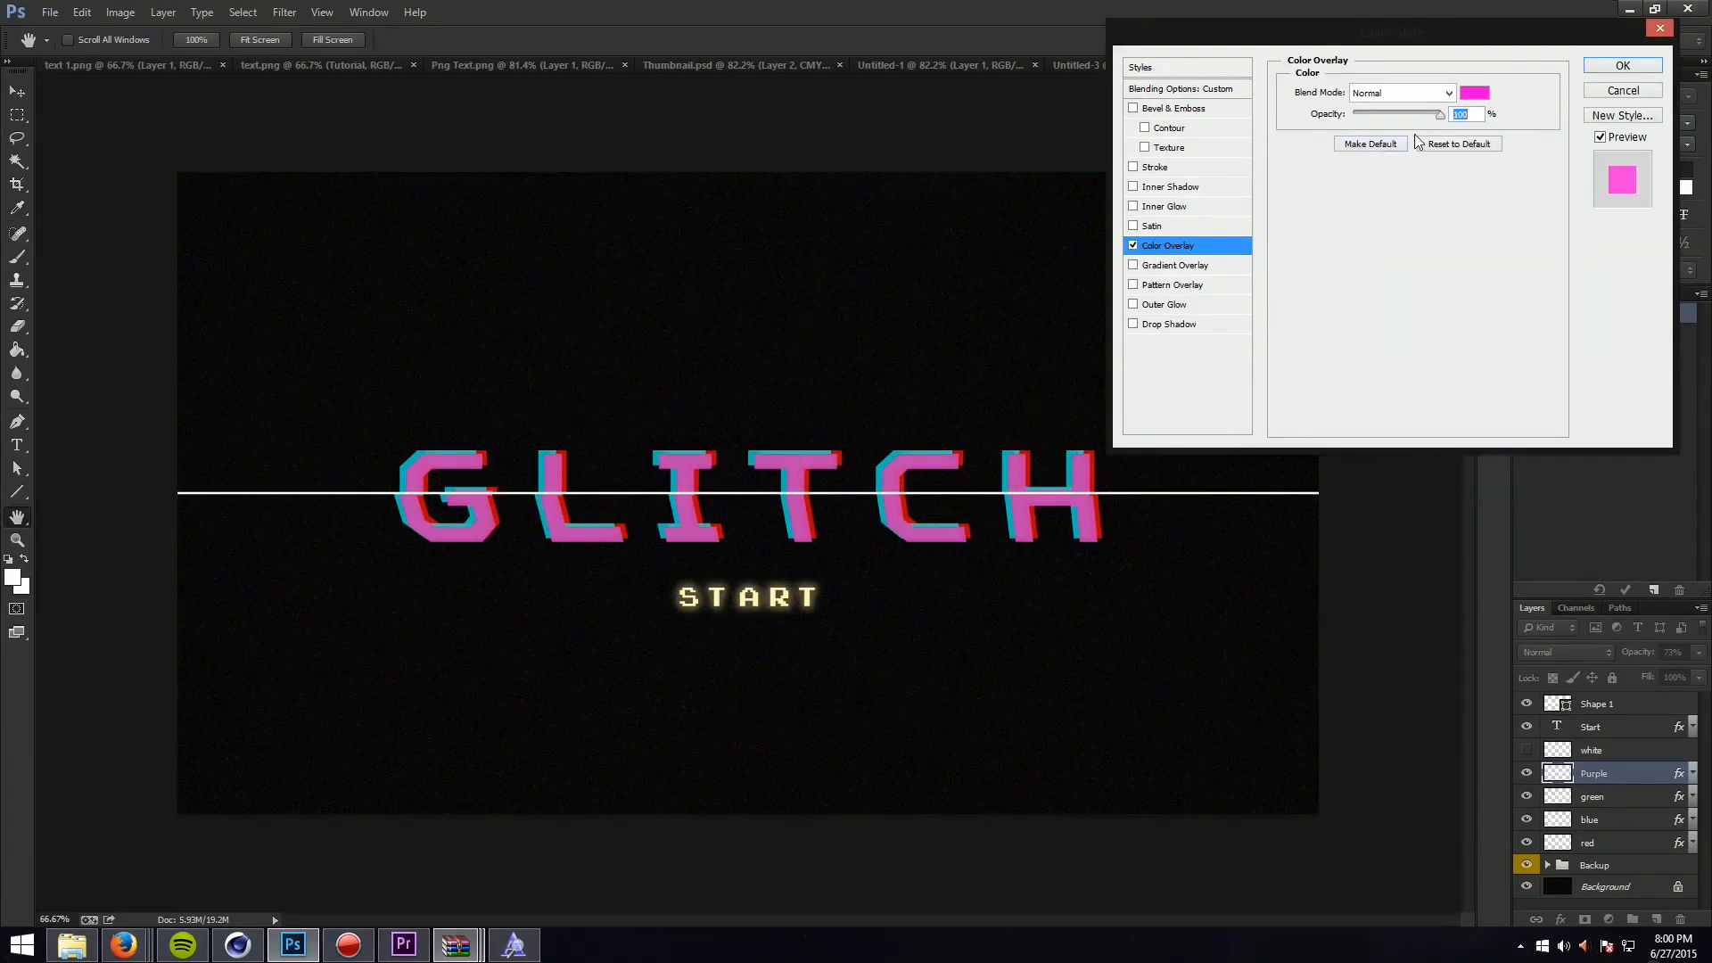
pyautogui.click(1610, 67)
# Step: Shift the Purple layer a few pixels upward with Free Transform and show the white layer again
pyautogui.hotkey('ctrl', 't')
pyautogui.press('Up')
pyautogui.press('Up')
pyautogui.press('Up')
pyautogui.press('Up')
pyautogui.press('Up')
pyautogui.press('Up')
pyautogui.press('Up')
pyautogui.press('Up')
pyautogui.press('Up')
pyautogui.press('Up')
pyautogui.press('Up')
pyautogui.press('Up')
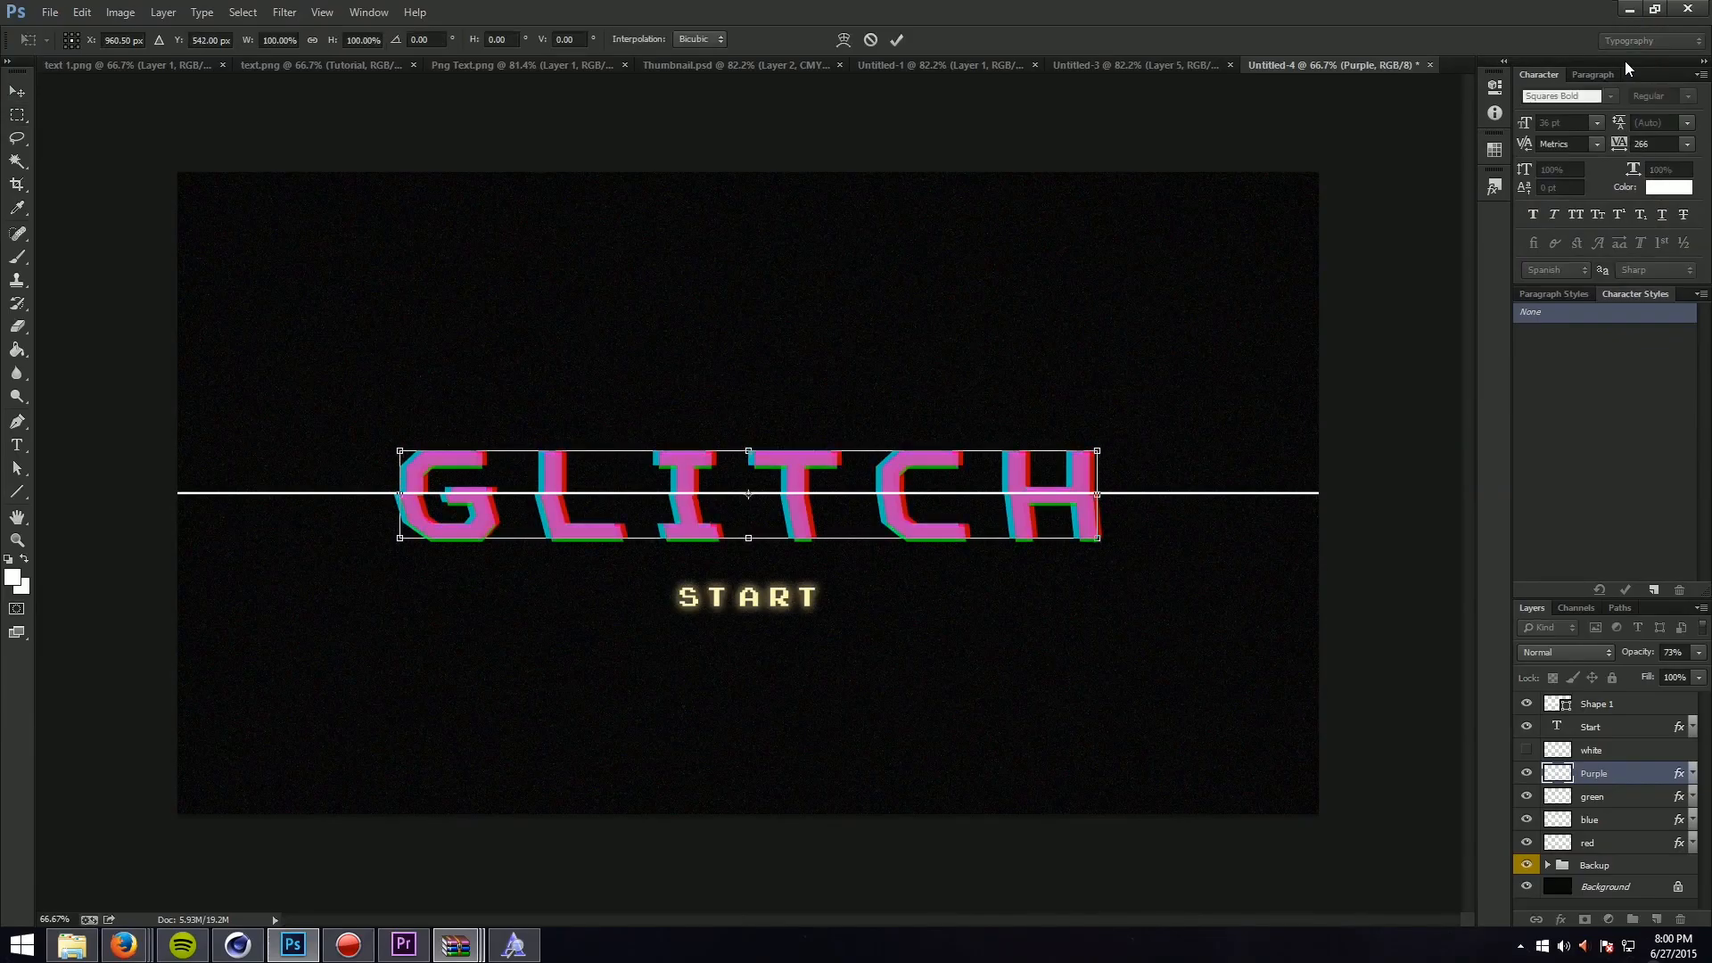
pyautogui.press('Return')
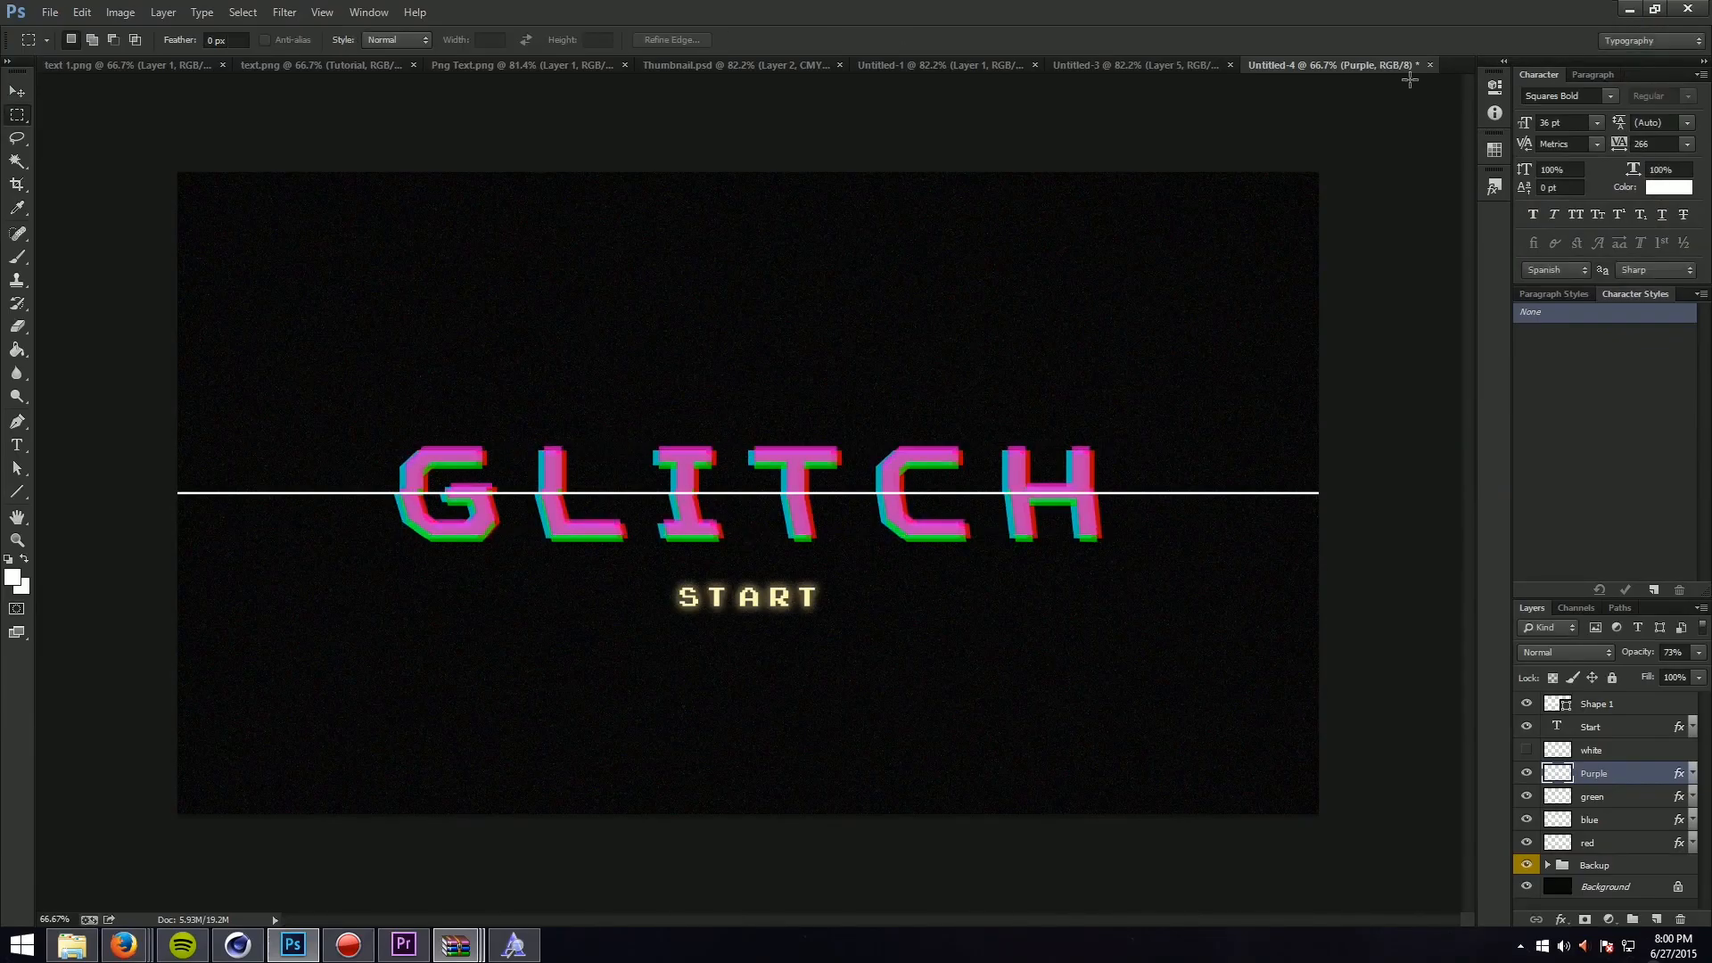
pyautogui.click(1526, 752)
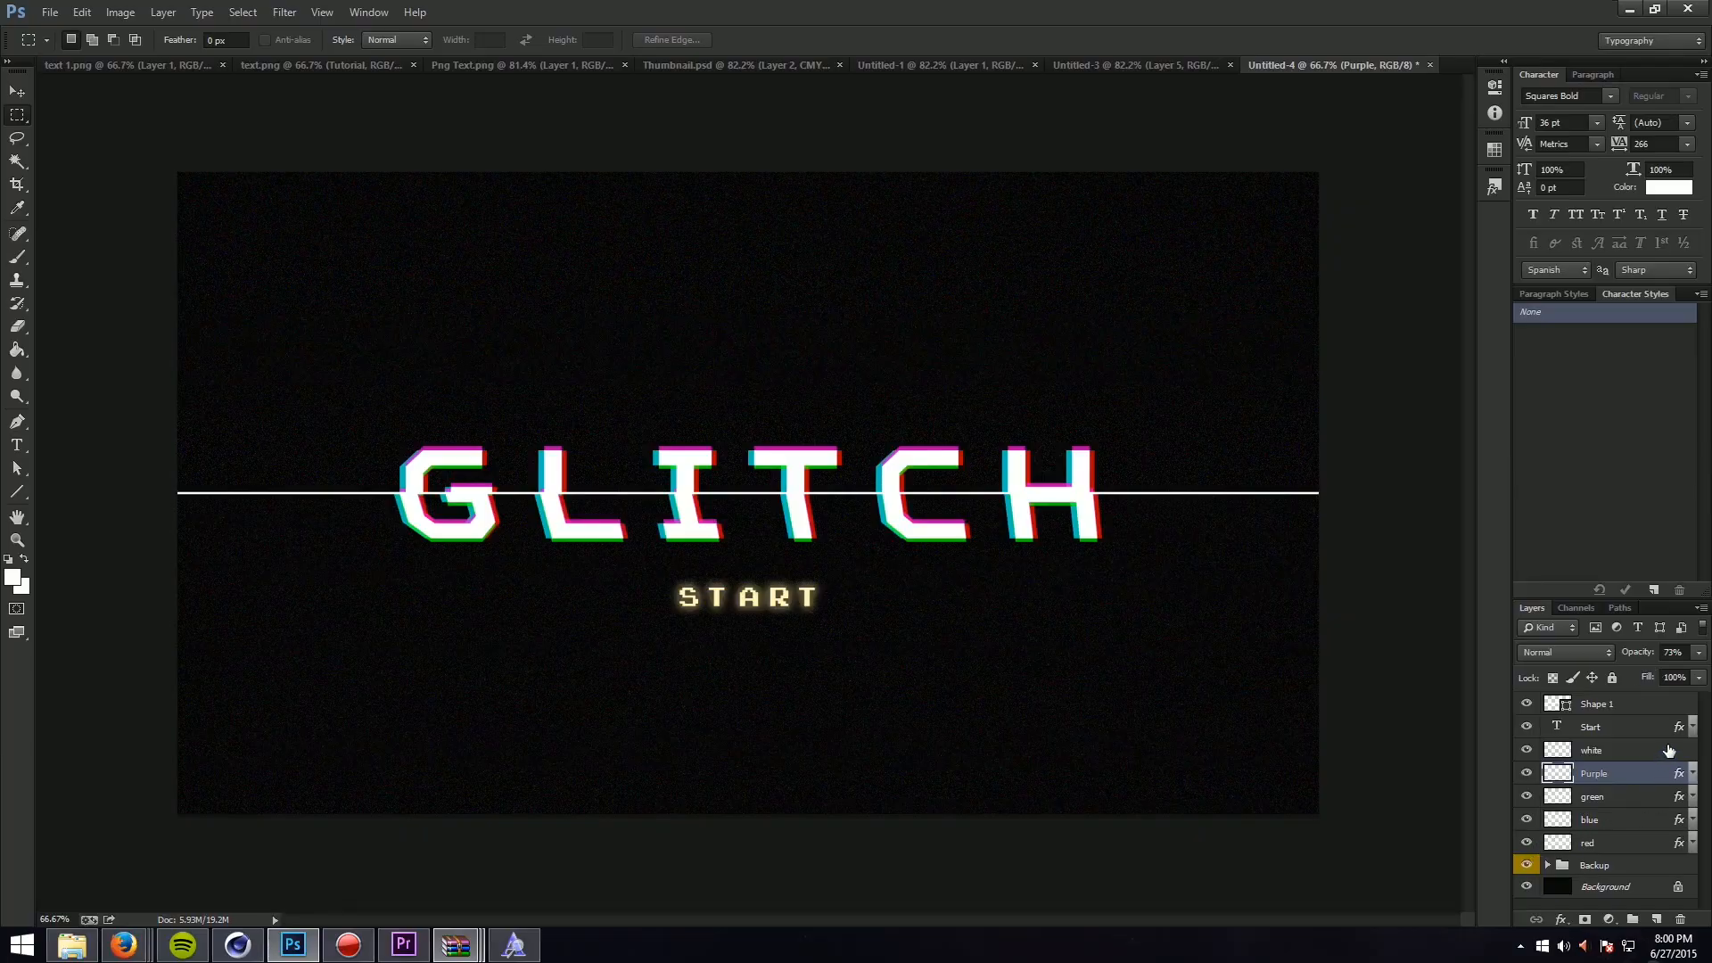
# Step: Merge the white, Purple, green, blue and red layers into one layer and name it Main Text
pyautogui.click(1666, 750)
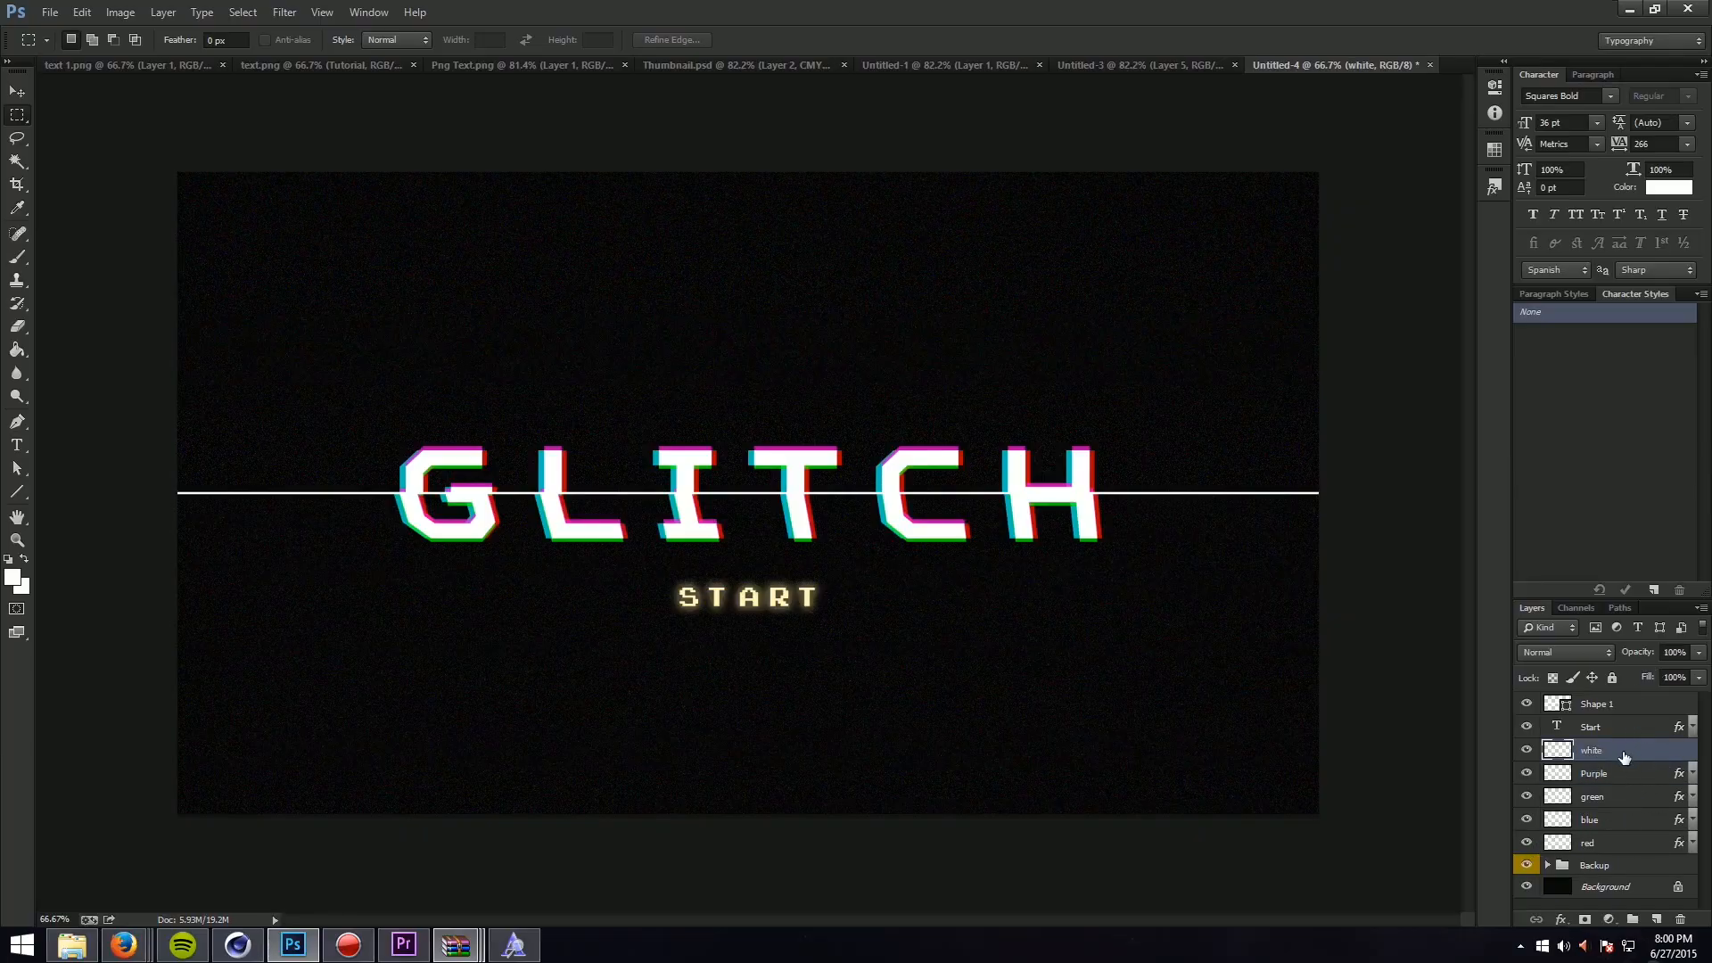
pyautogui.keyDown('shift'); pyautogui.click(1622, 843); pyautogui.keyUp('shift')
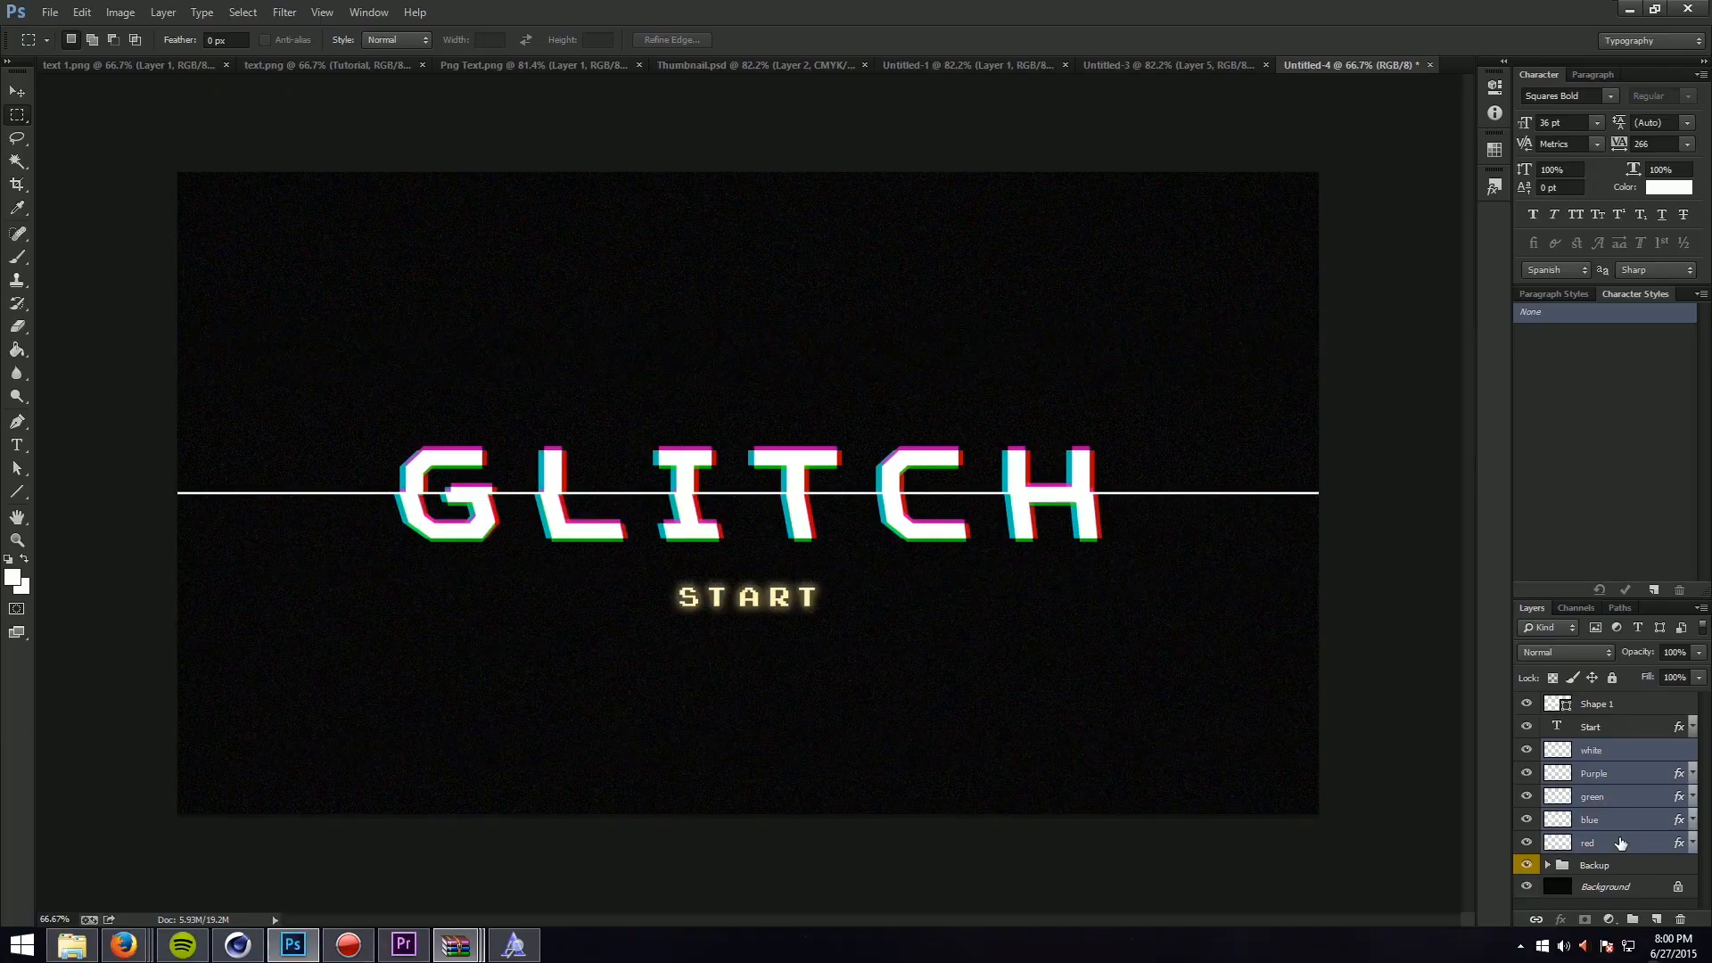
pyautogui.hotkey('ctrl', 'e')
pyautogui.doubleClick(1602, 751)
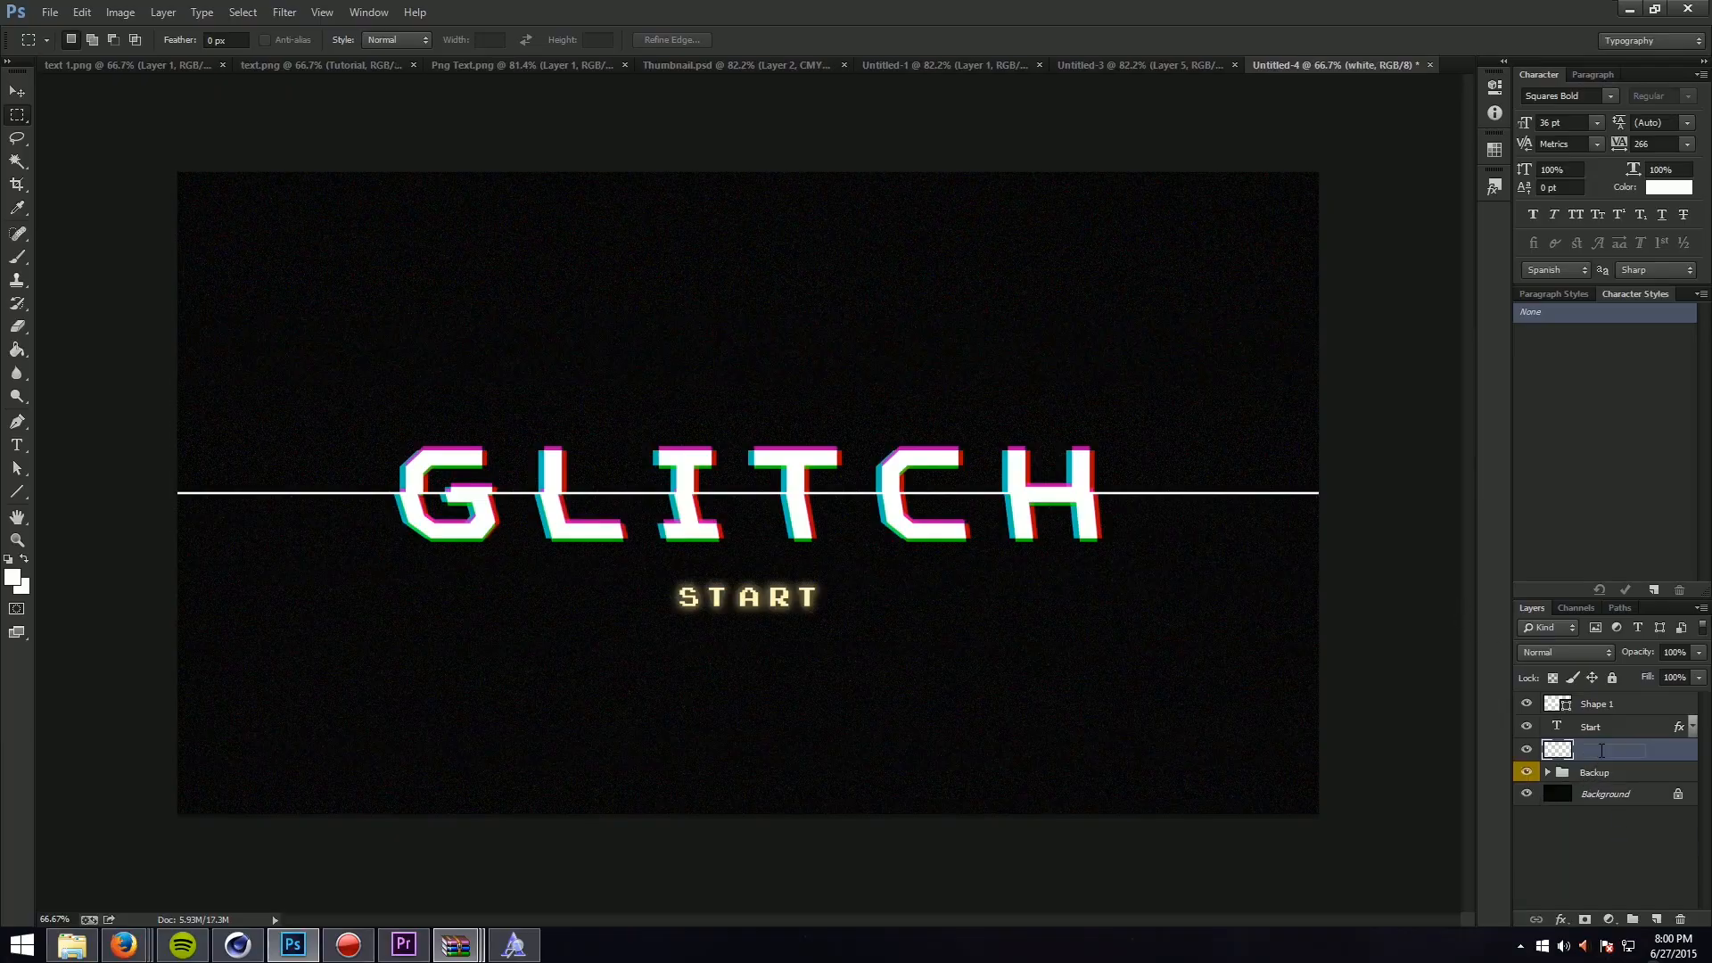
pyautogui.write('Text')
pyautogui.press('Return')
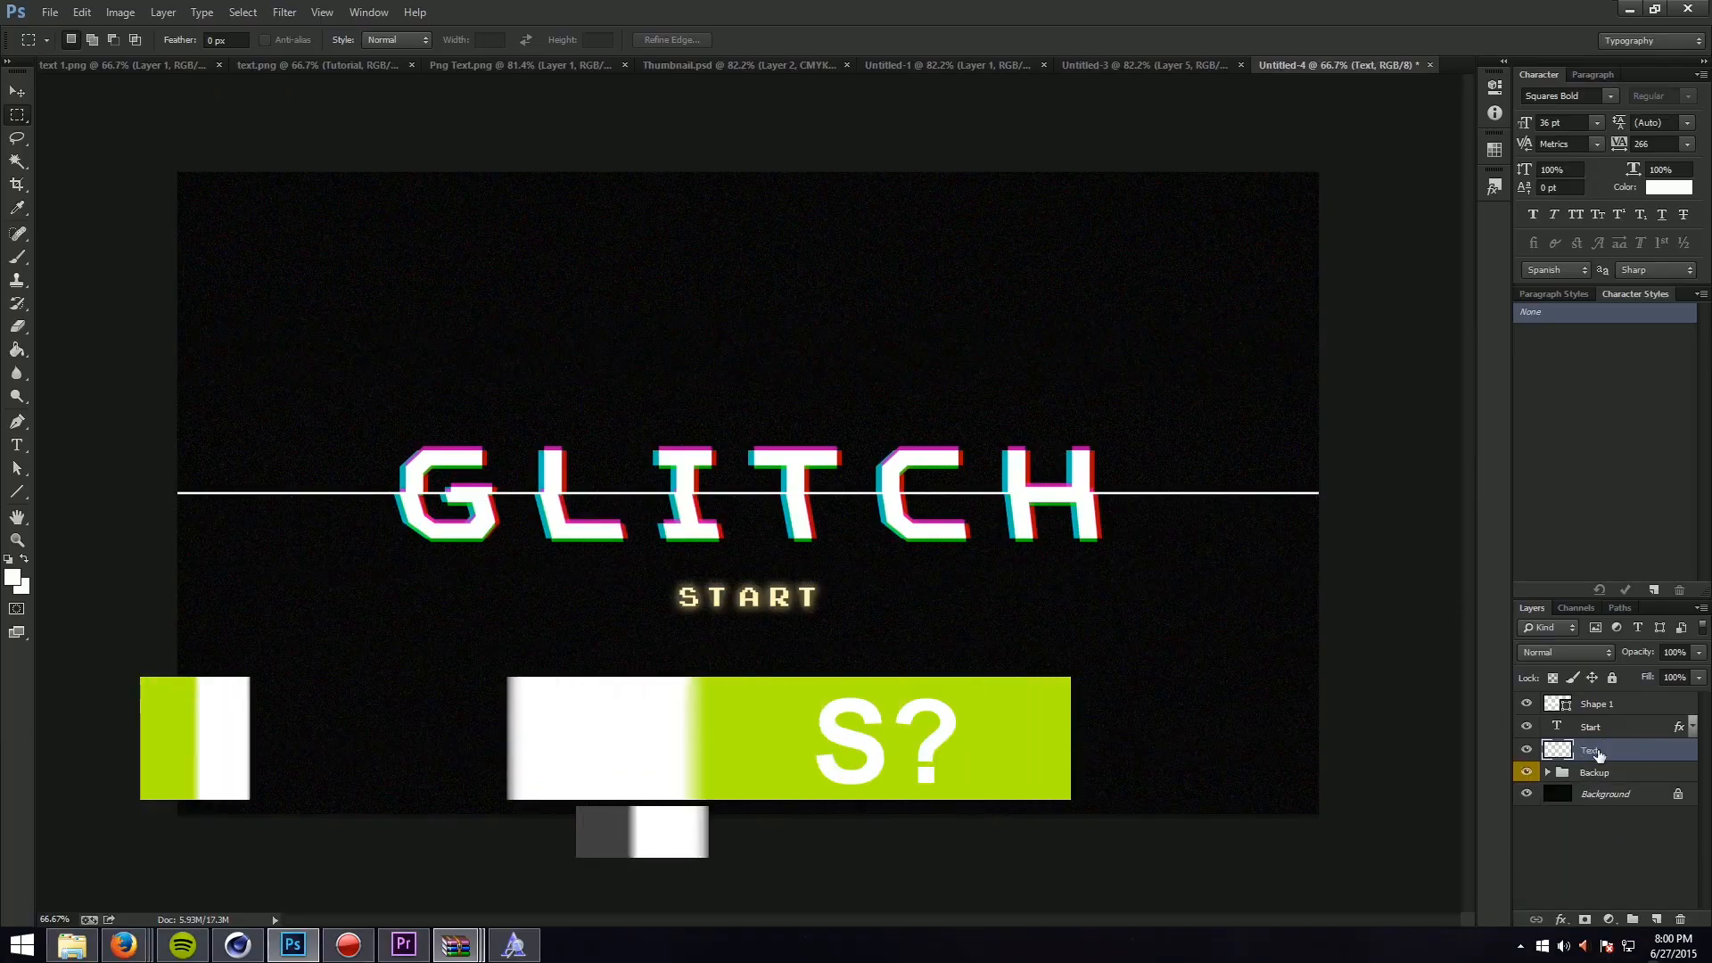
pyautogui.click(1527, 751)
pyautogui.click(1527, 751)
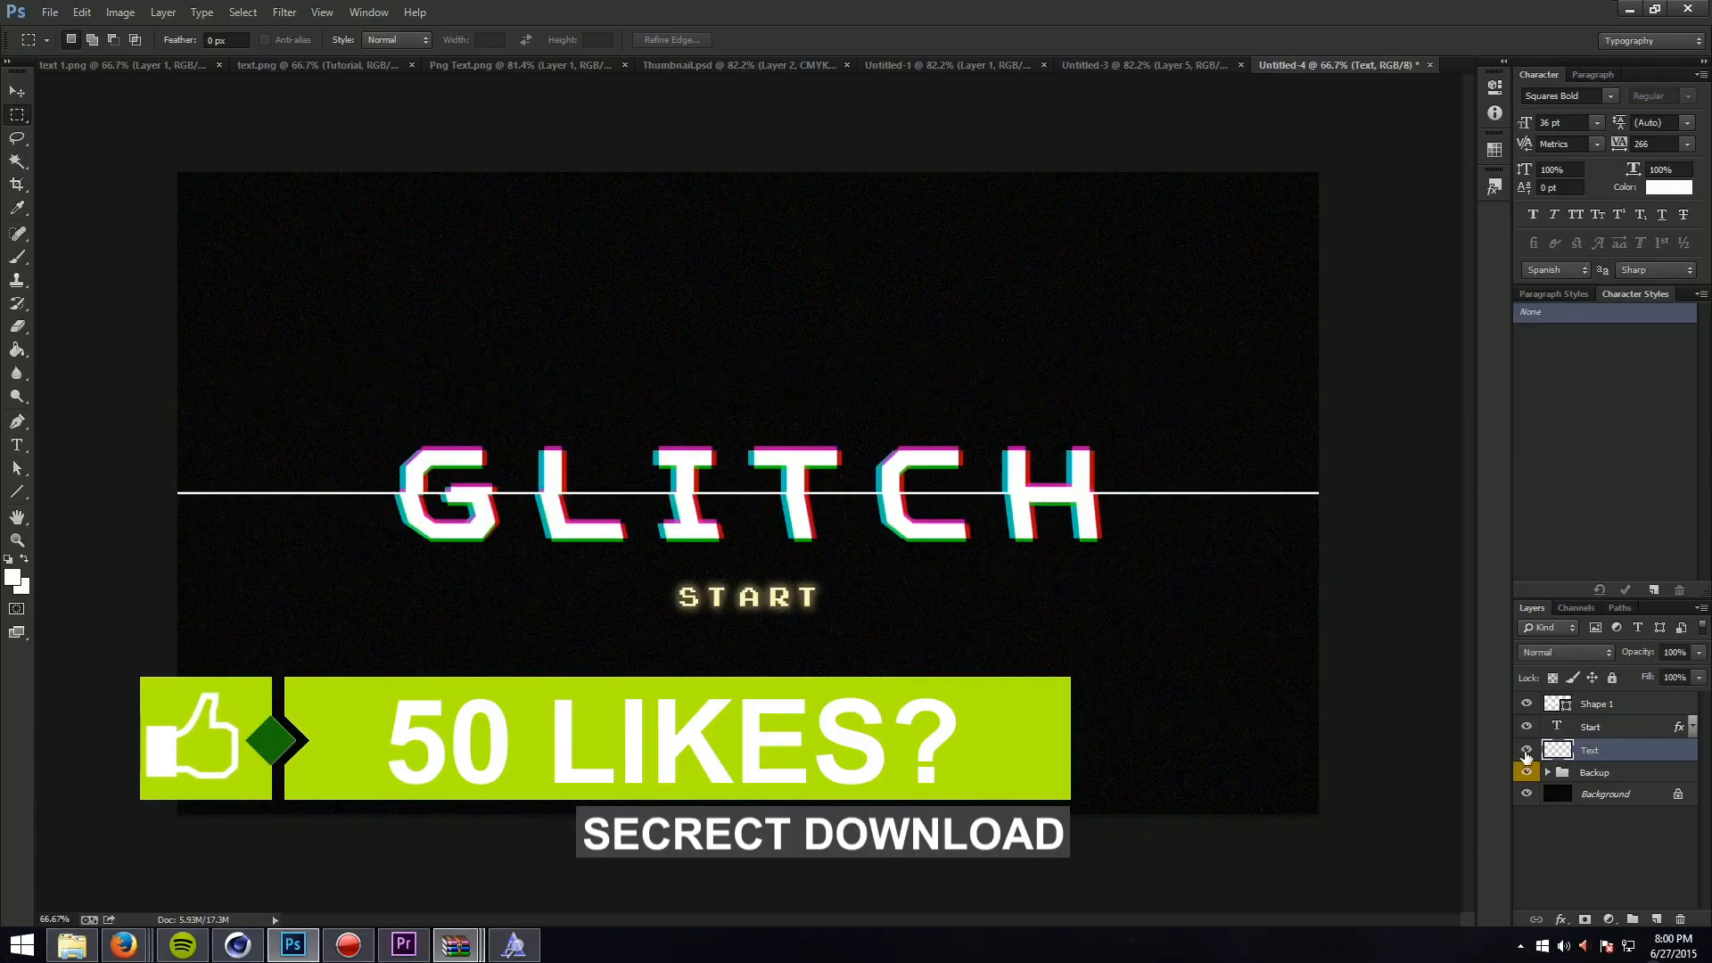
pyautogui.doubleClick(1589, 758)
pyautogui.write('Main Text')
pyautogui.press('Return')
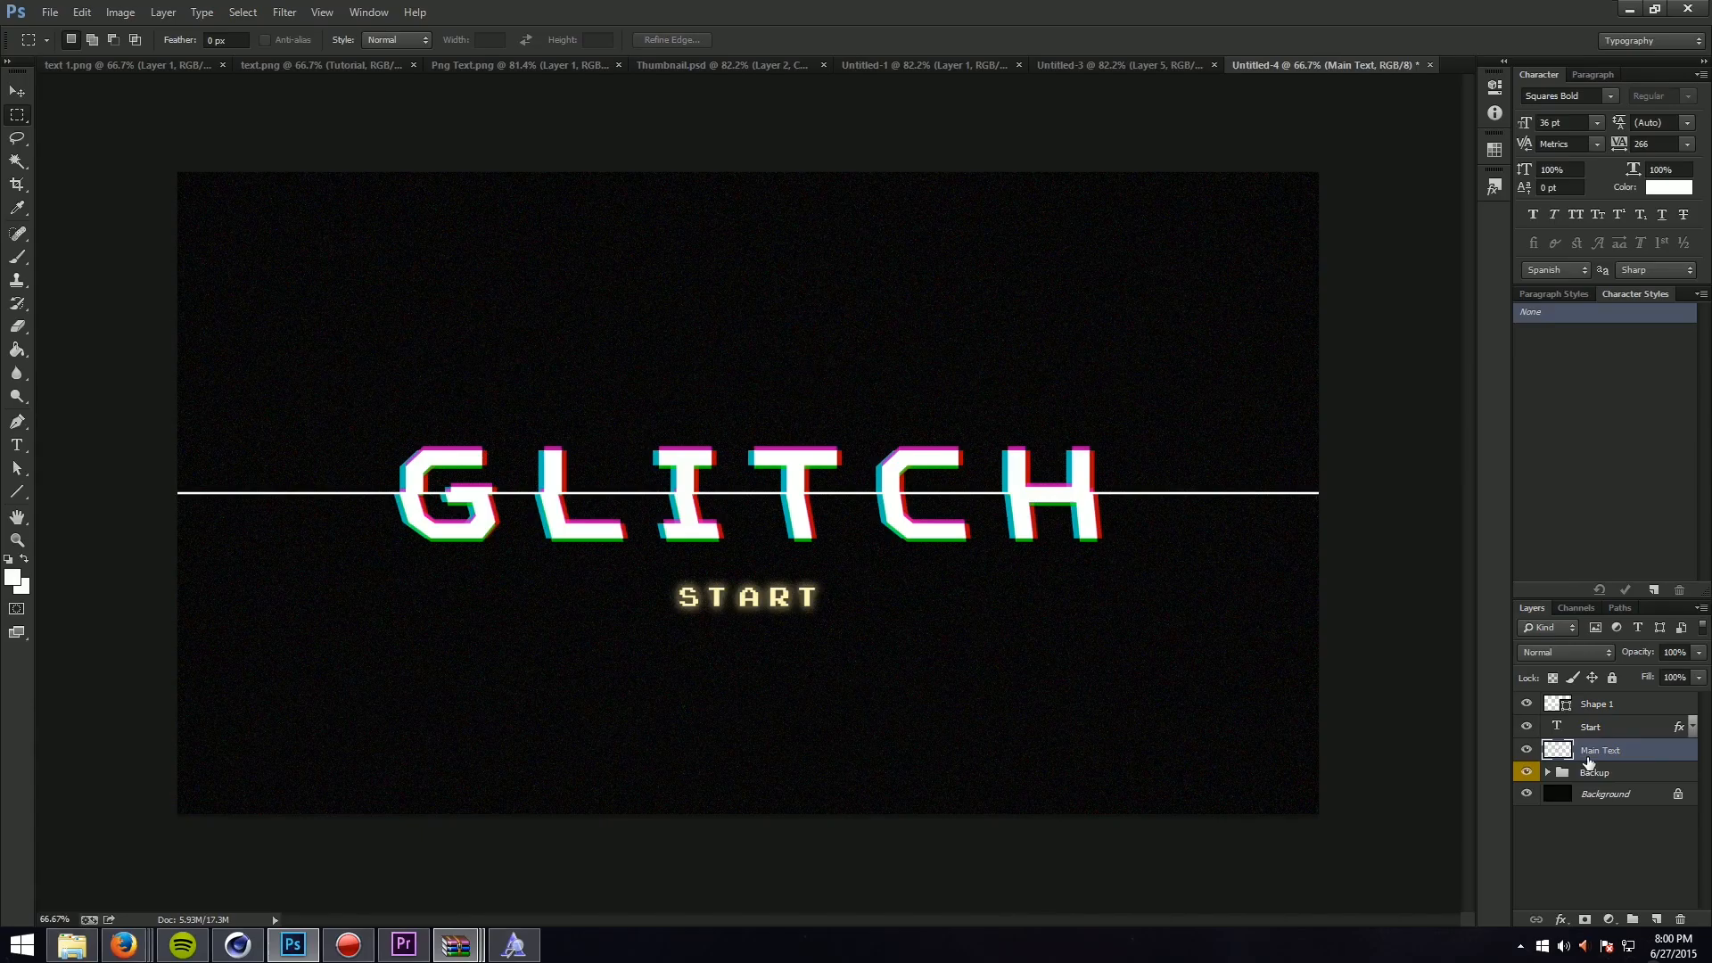
# Step: Rename the Start layer as Secondary text and move it below the Main Text layer
pyautogui.doubleClick(1599, 727)
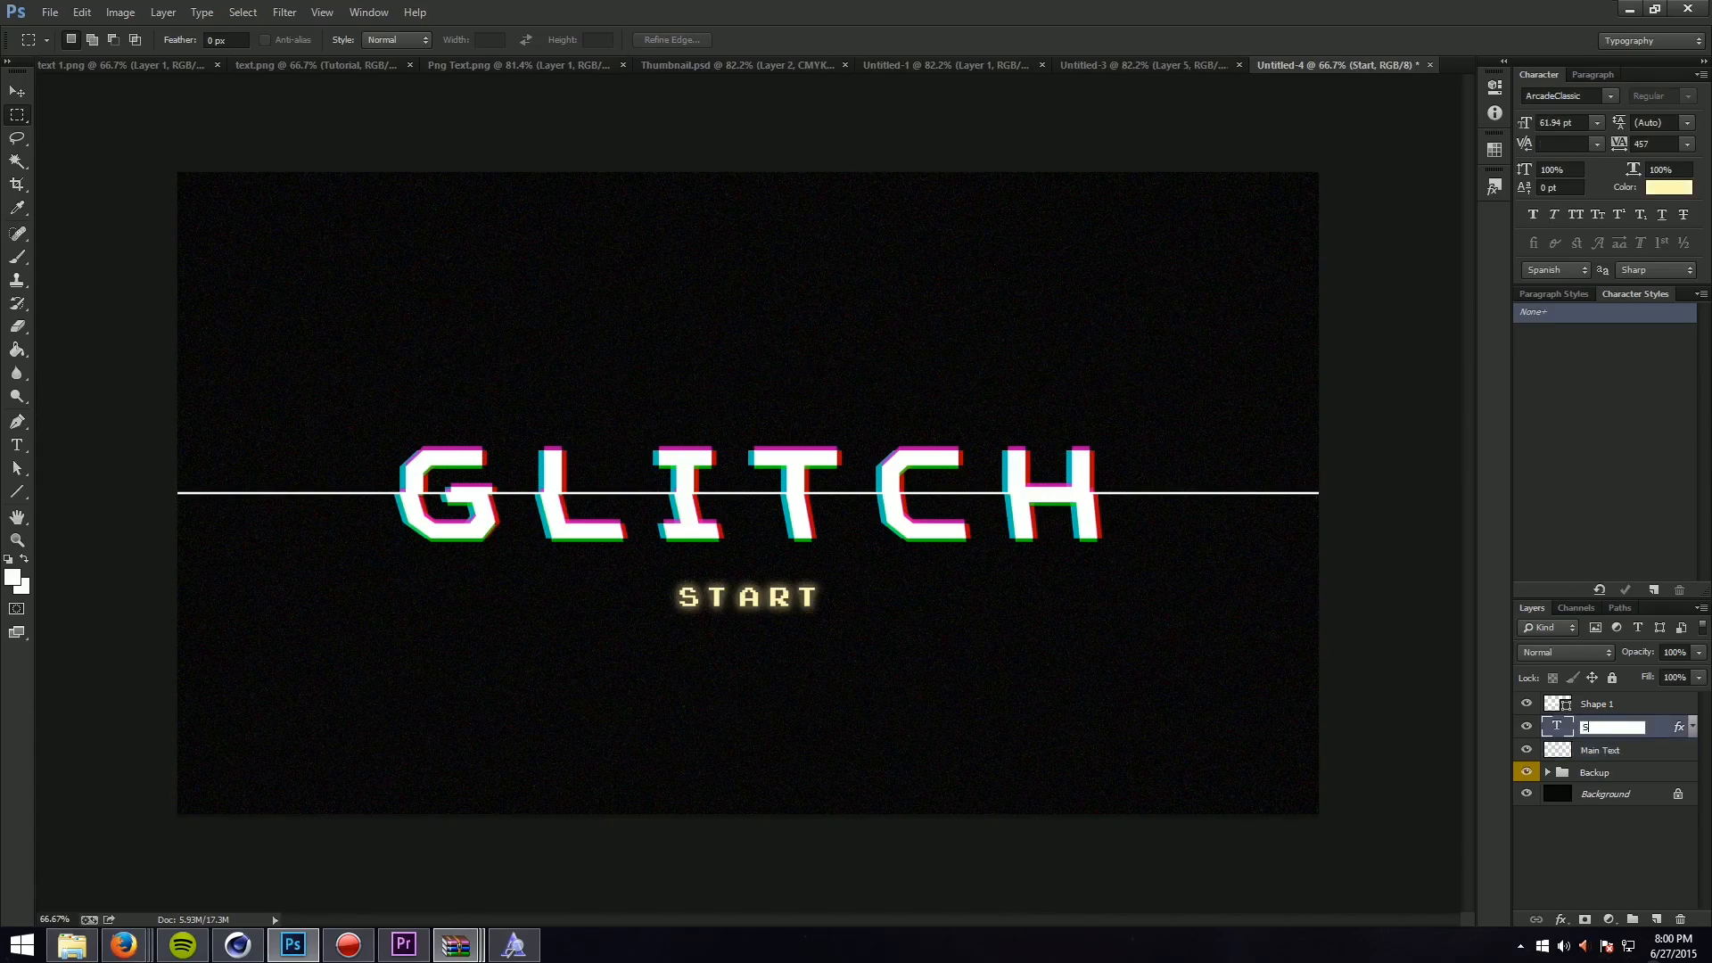
pyautogui.write('Secondard')
pyautogui.press('BackSpace')
pyautogui.write('y text')
pyautogui.press('Return')
pyautogui.moveTo(1647, 722); pyautogui.dragTo(1638, 751)
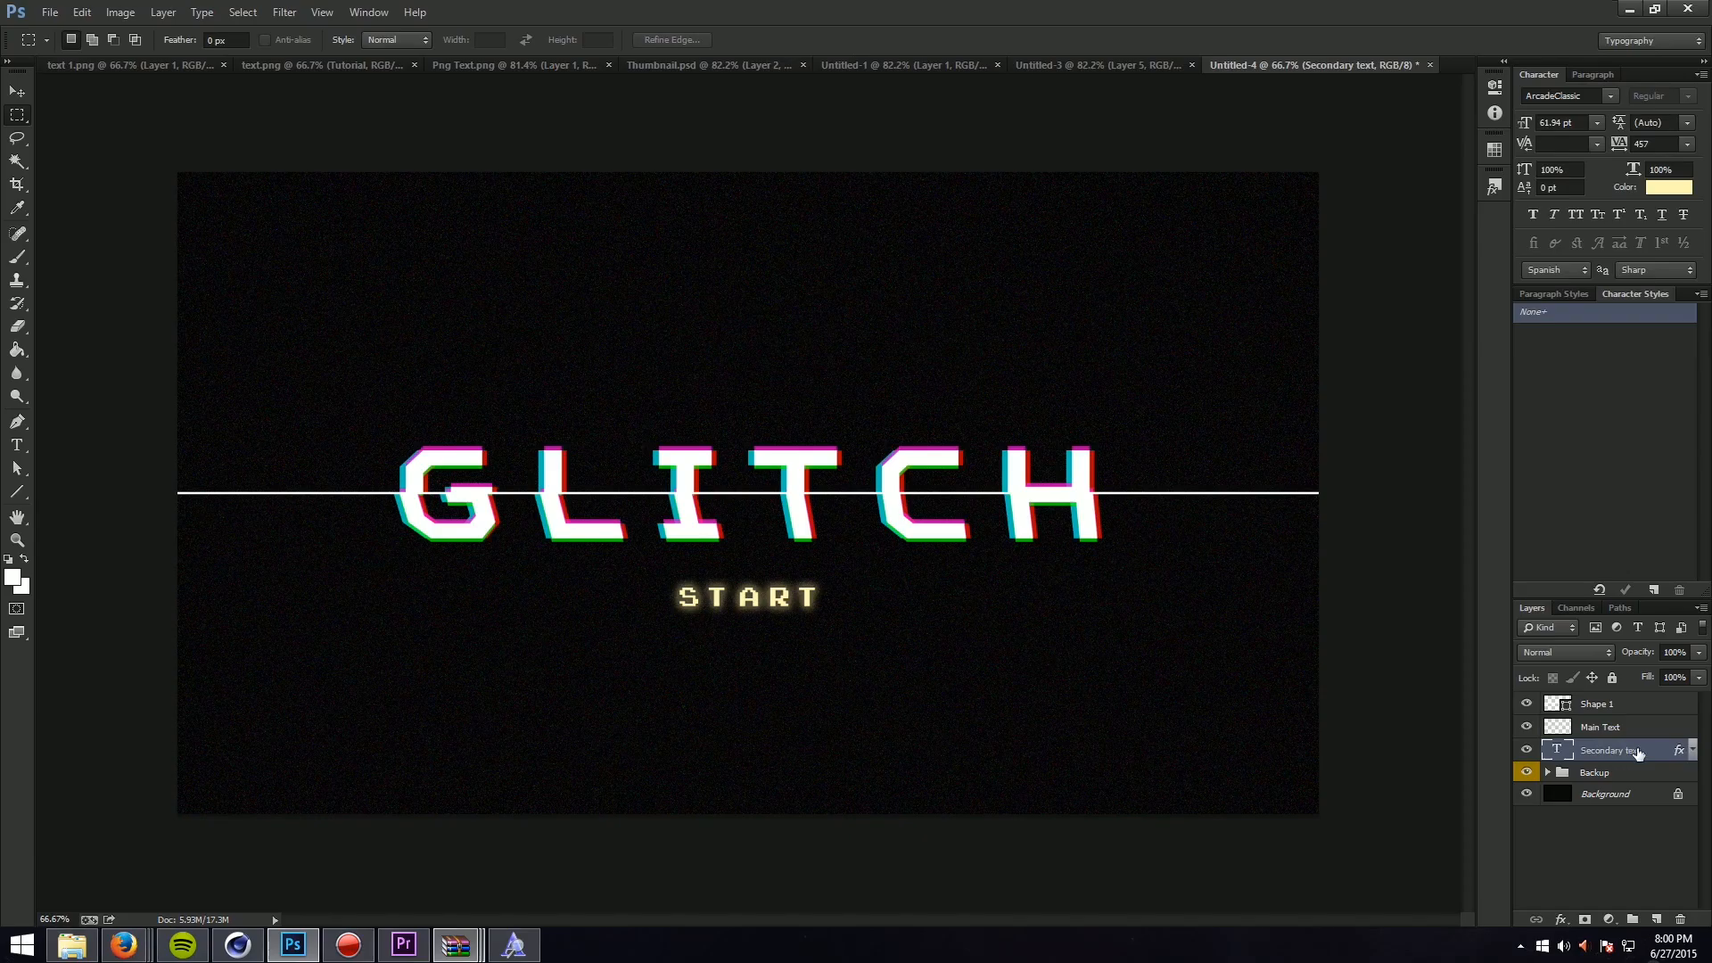
# Step: Group the Secondary text layer, give the group a red colour label and name it Secondary text
pyautogui.hotkey('ctrl', 'g')
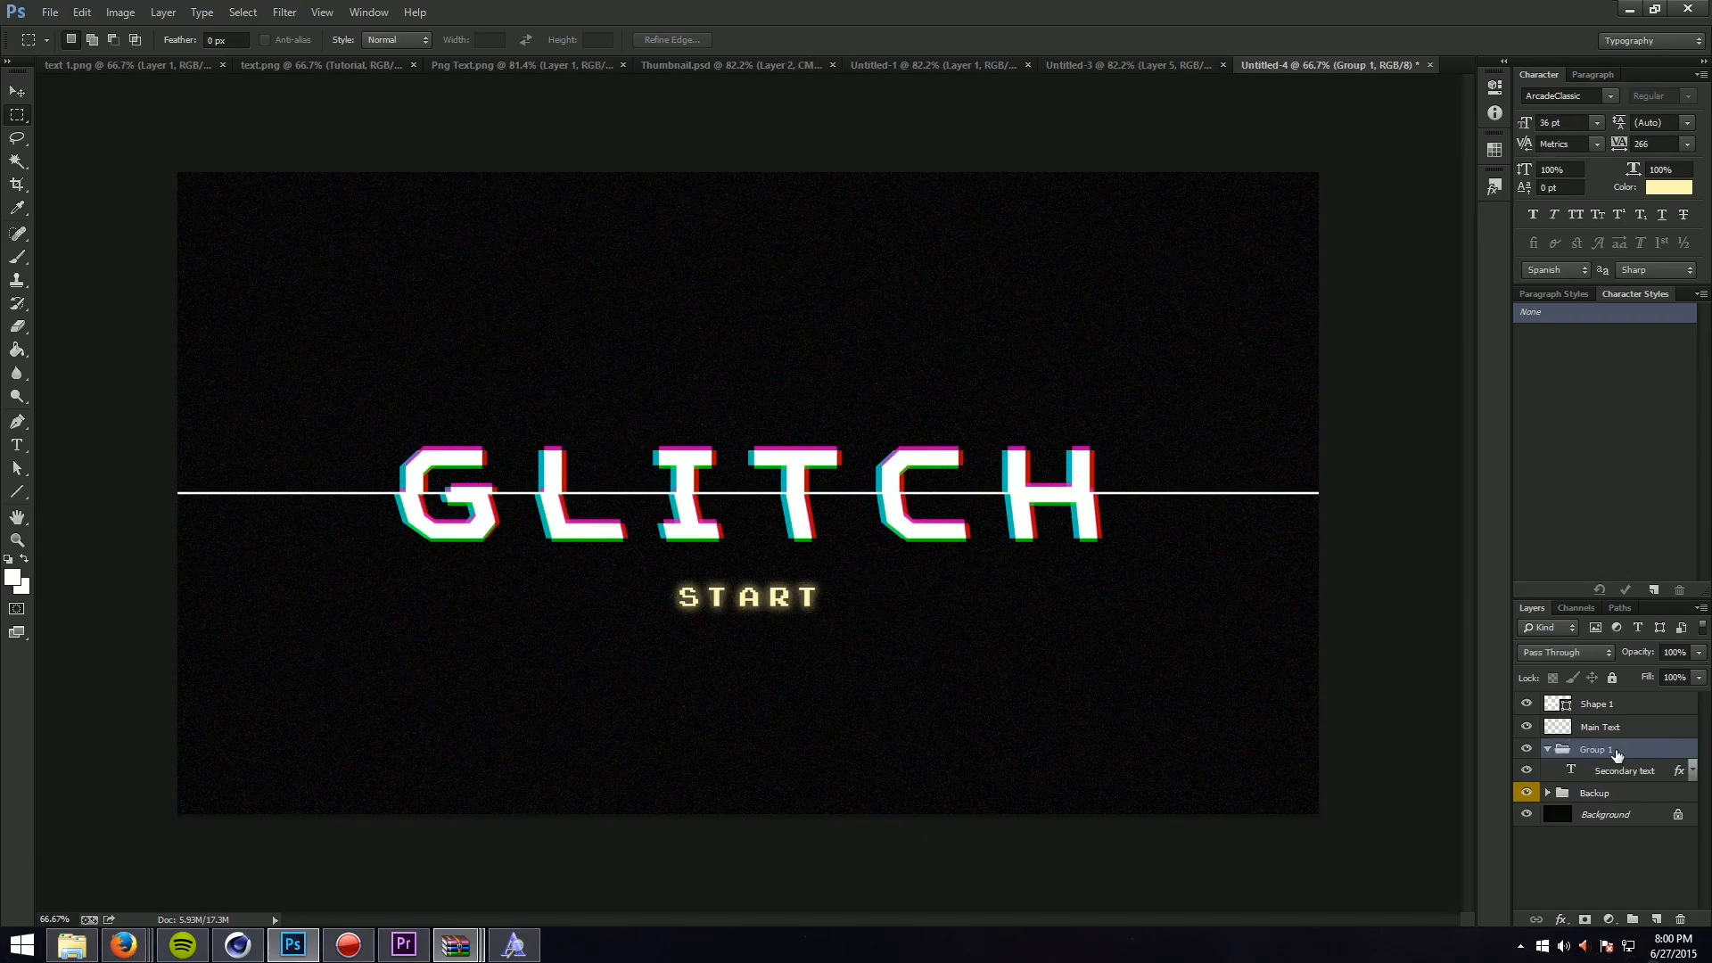
pyautogui.click(1549, 750)
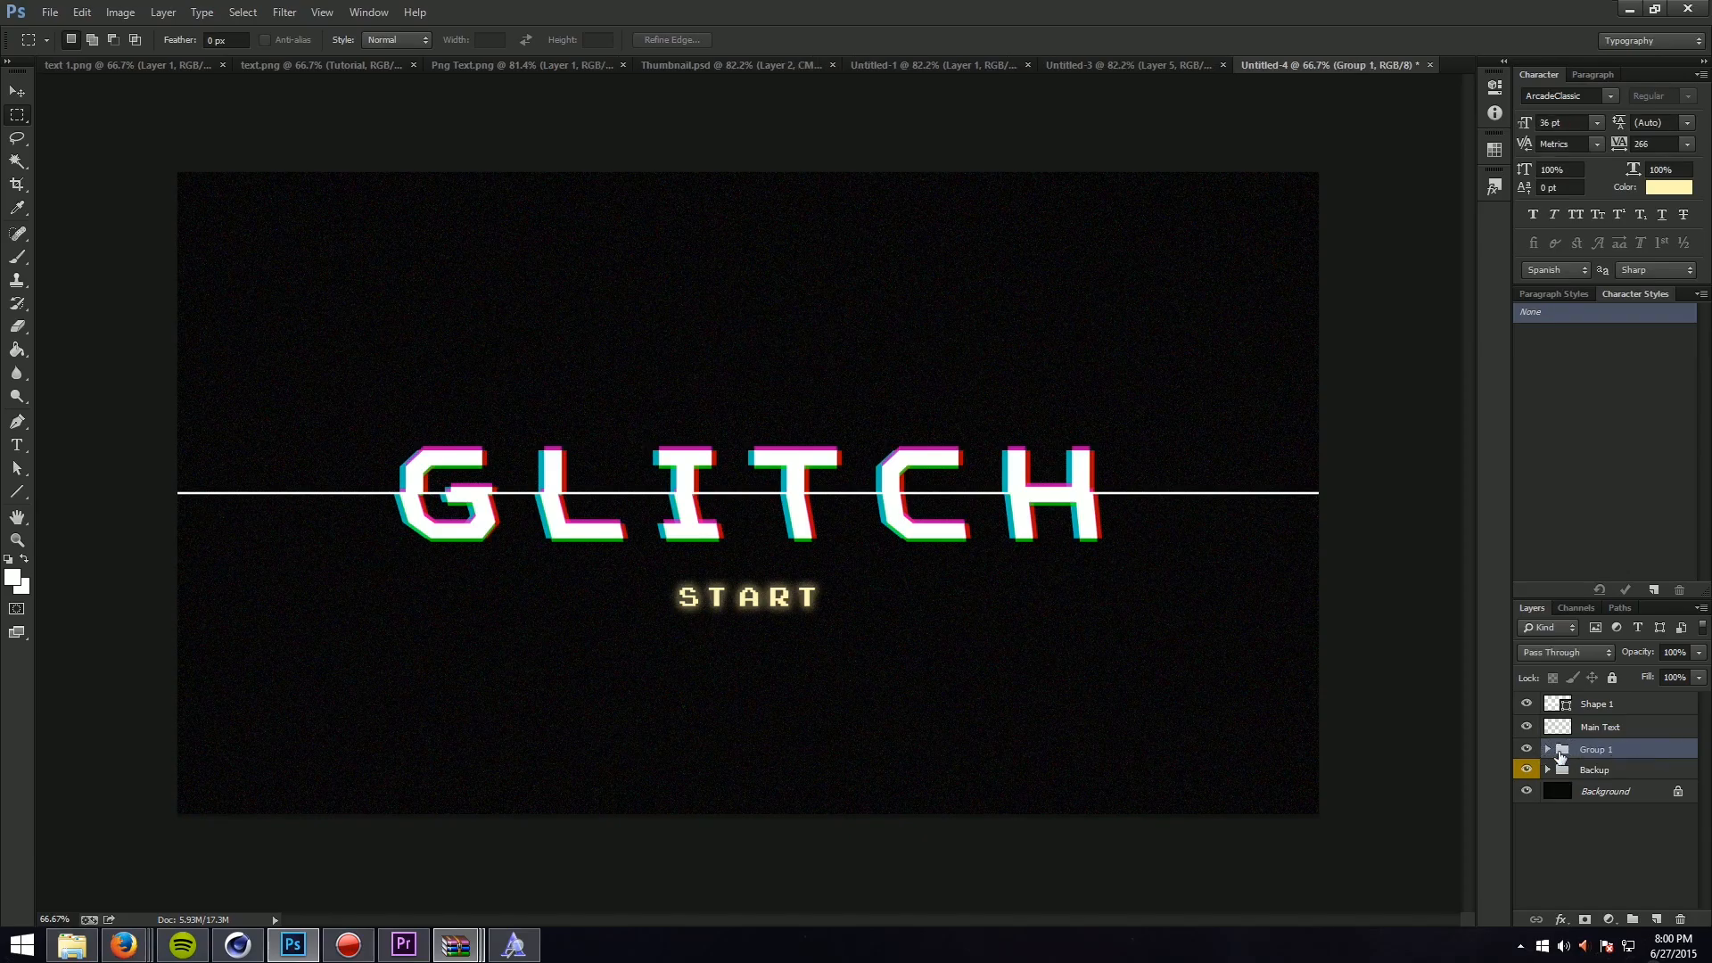
pyautogui.rightClick(1550, 754)
pyautogui.click(1579, 621)
pyautogui.click(1551, 730)
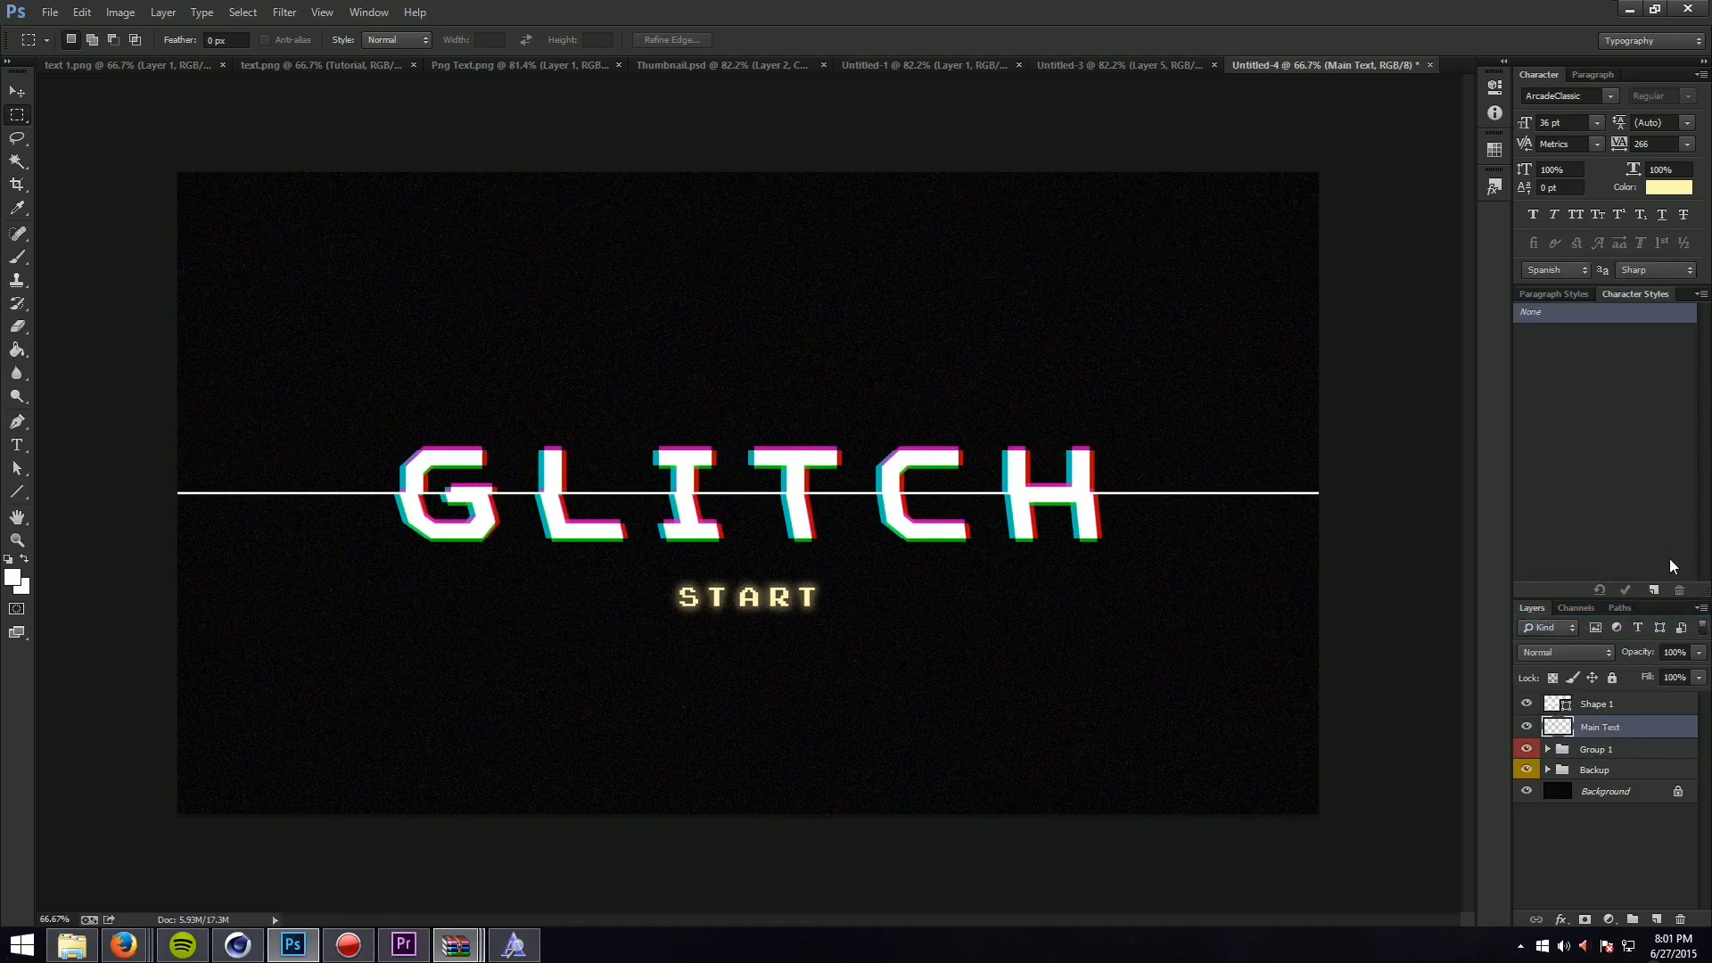
pyautogui.doubleClick(1598, 750)
pyautogui.write('Secondary')
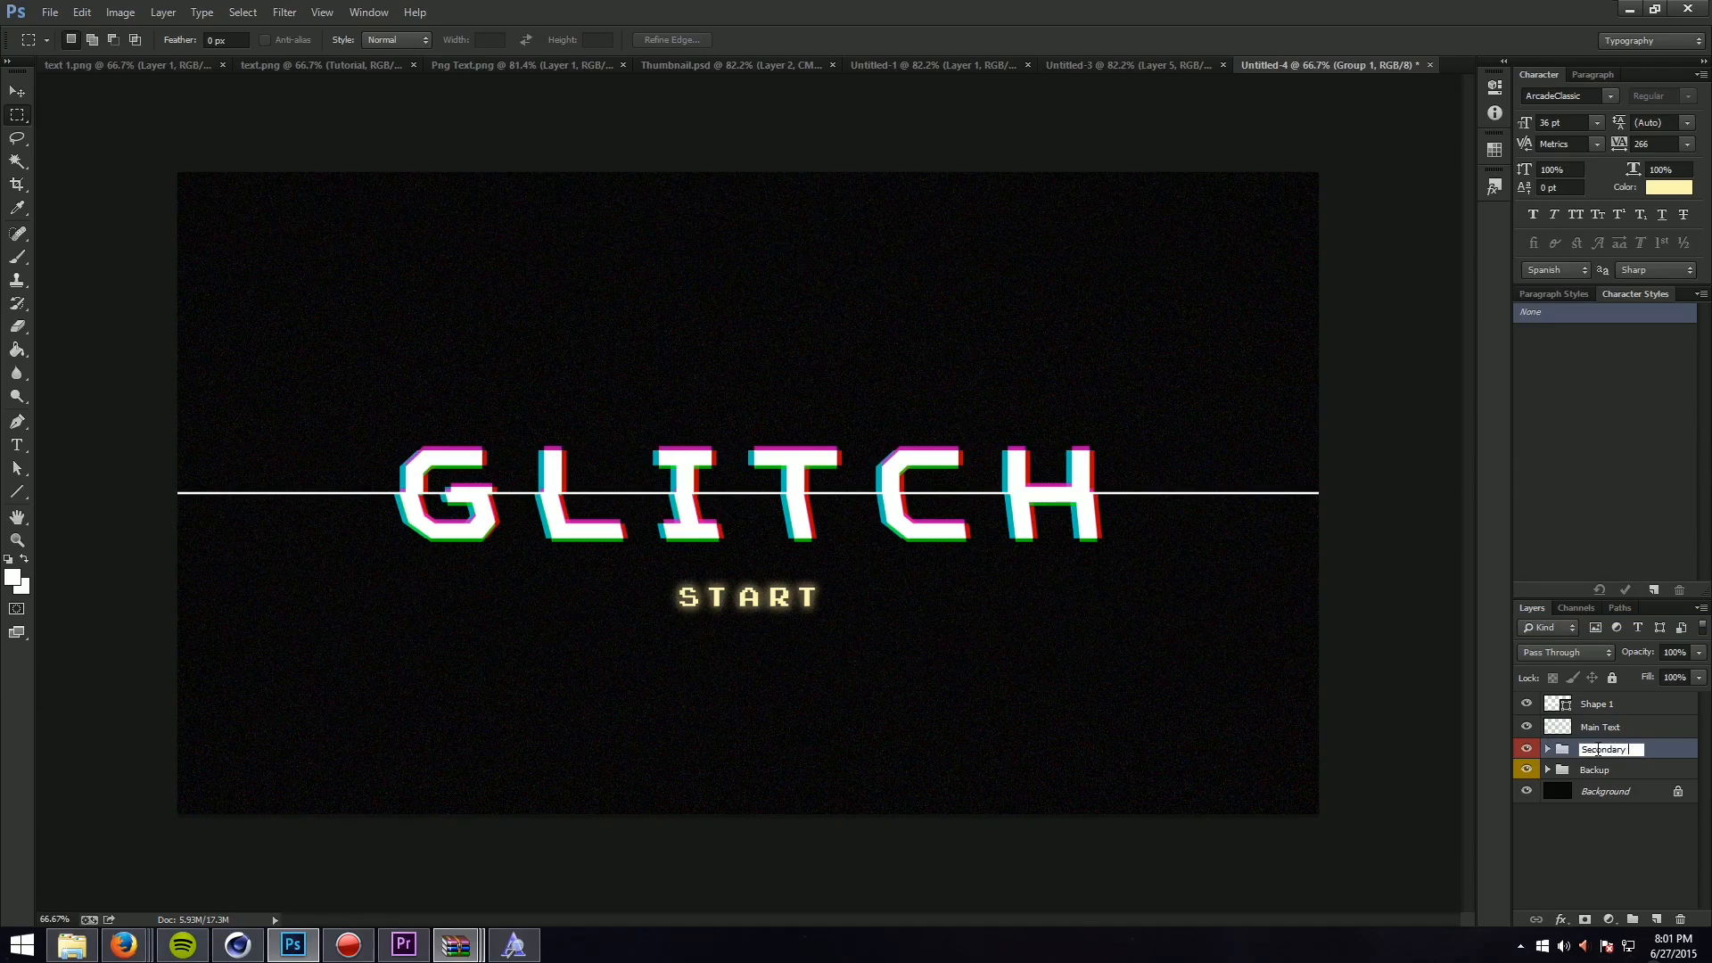
pyautogui.write(' text')
pyautogui.press('Return')
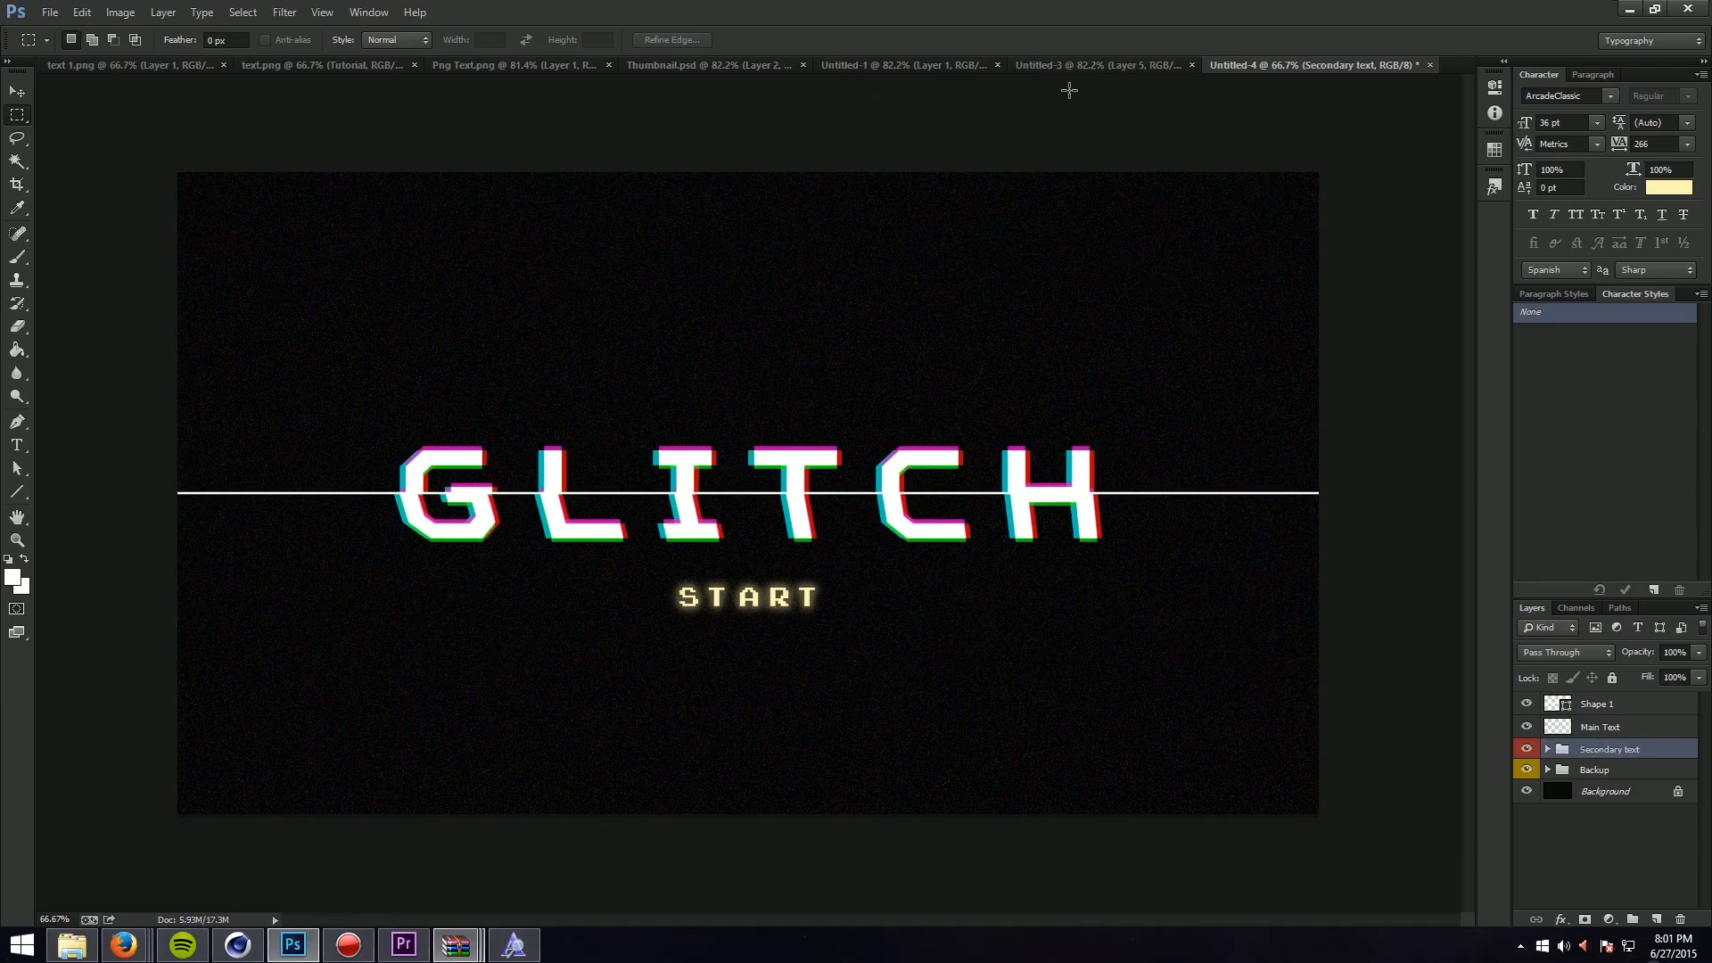
pyautogui.click(1548, 751)
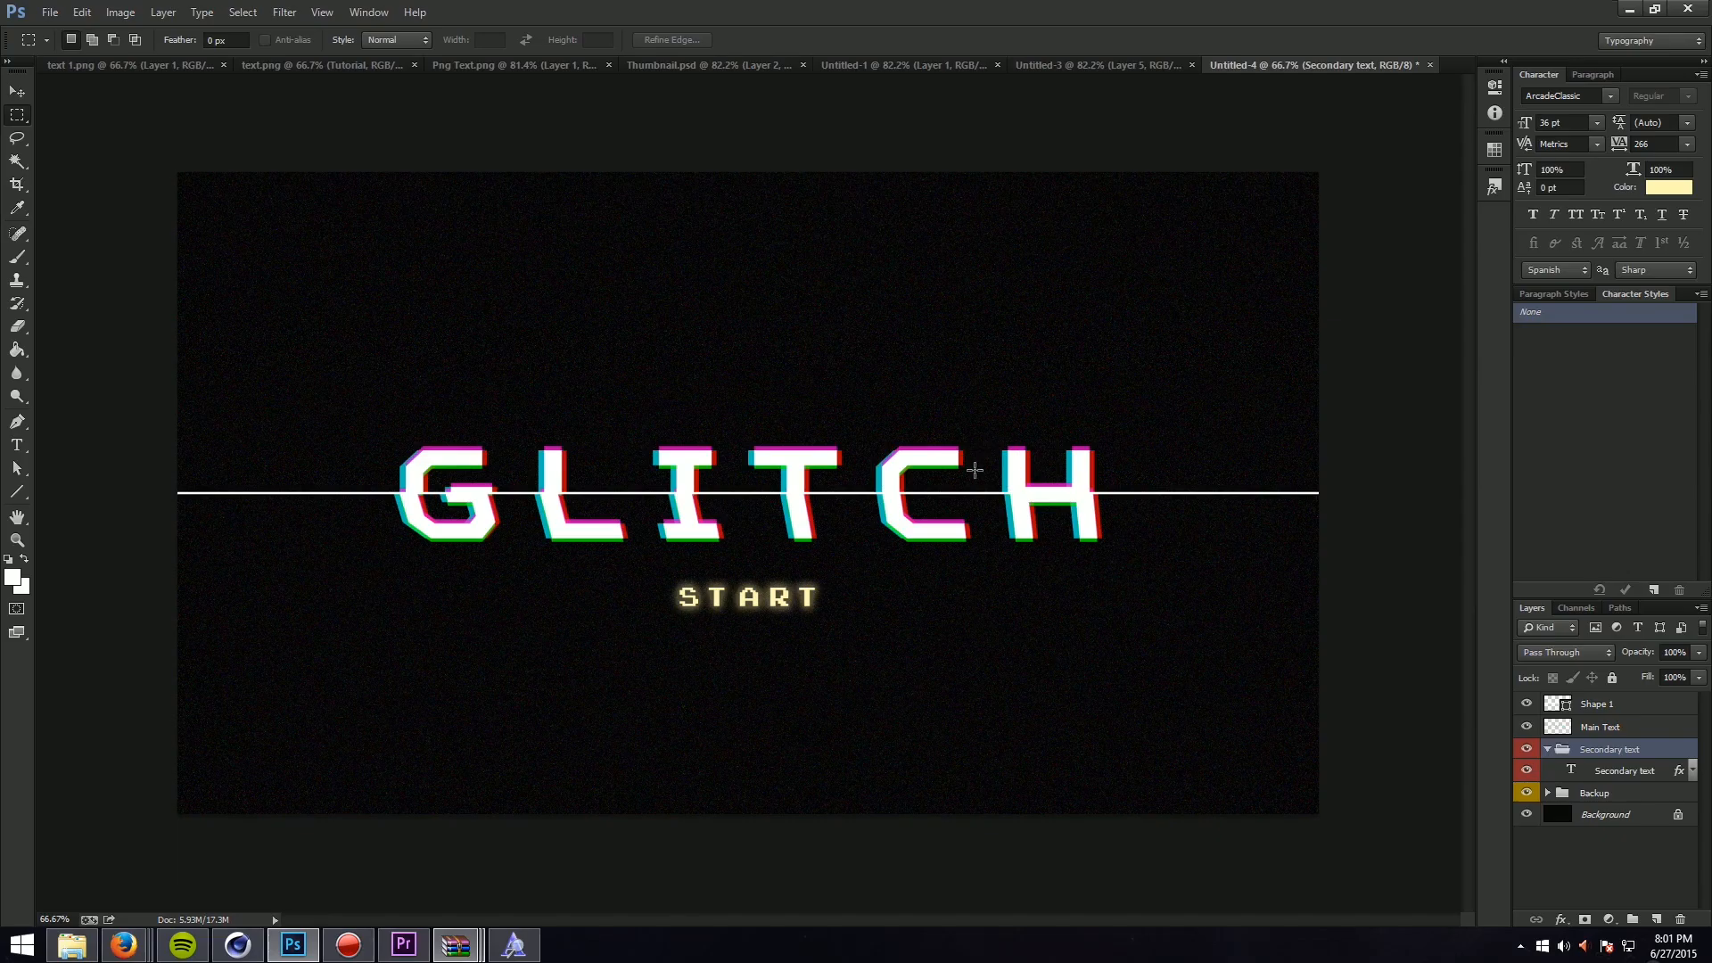
pyautogui.click(1610, 729)
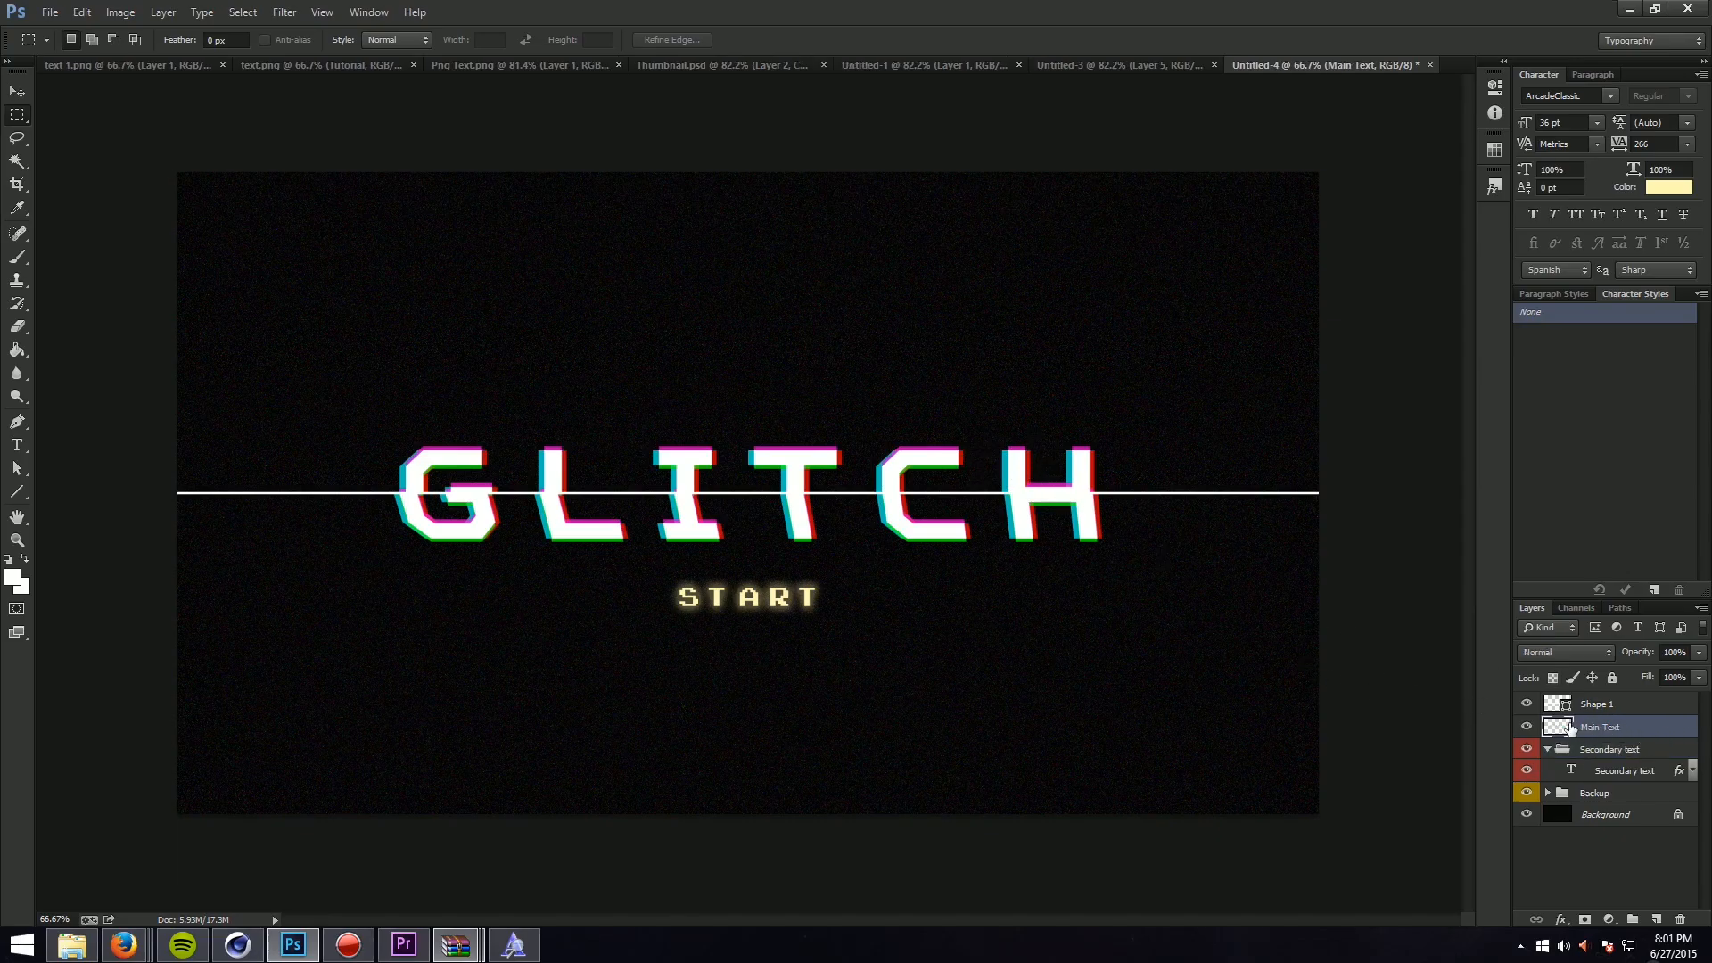
# Step: Undo the grouping, reordering, renaming and merging of the text layers
pyautogui.hotkey('ctrl', 'alt', 'z')
pyautogui.hotkey('ctrl', 'alt', 'z')
pyautogui.hotkey('ctrl', 'alt', 'z')
pyautogui.hotkey('ctrl', 'alt', 'z')
pyautogui.hotkey('ctrl', 'alt', 'z')
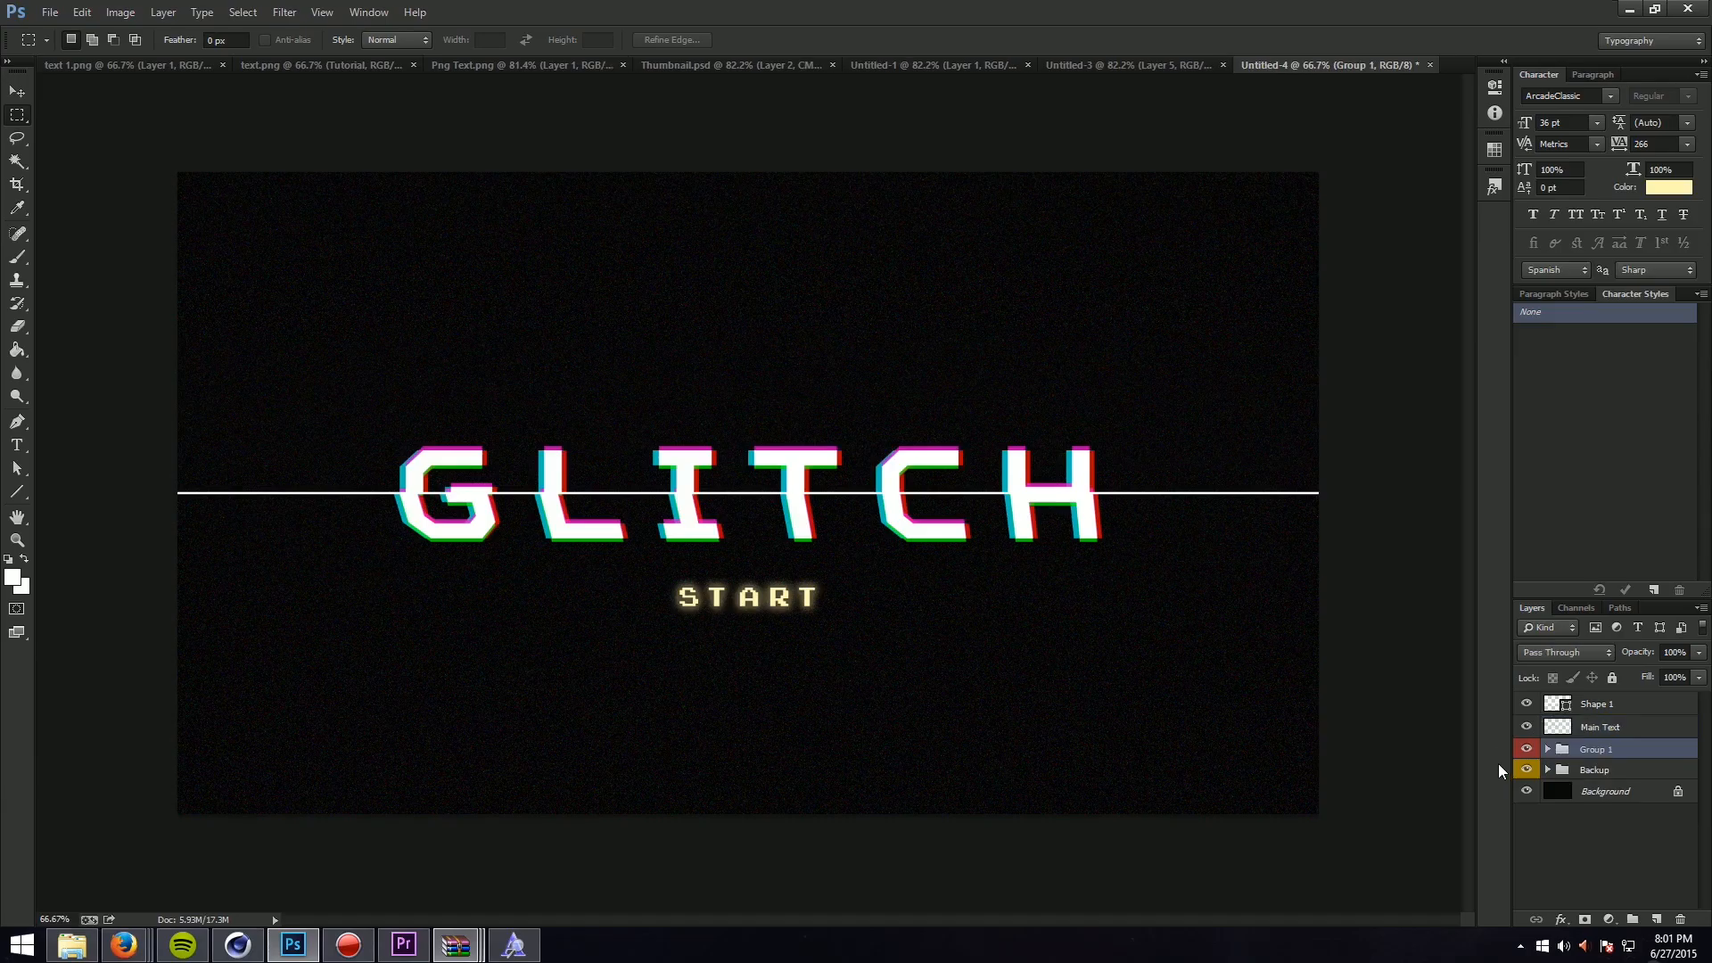
pyautogui.hotkey('ctrl', 'alt', 'z')
pyautogui.hotkey('ctrl', 'alt', 'z')
pyautogui.hotkey('ctrl', 'alt', 'z')
pyautogui.hotkey('ctrl', 'alt', 'z')
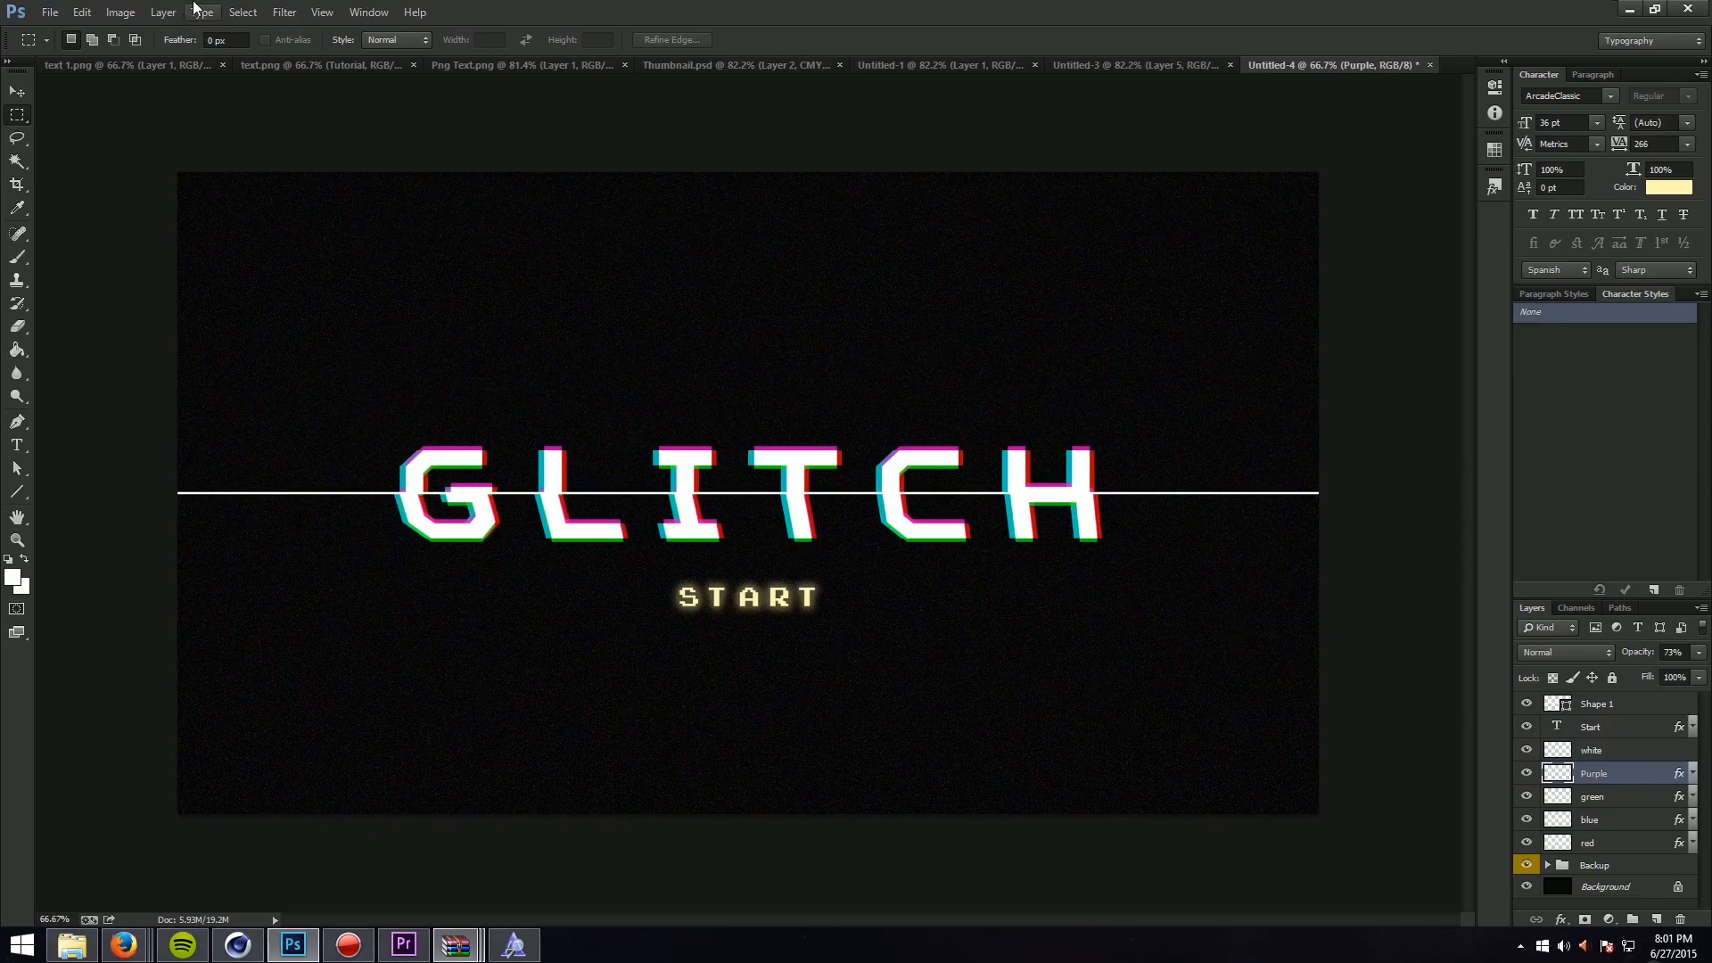
# Step: Merge the Purple, green, blue and red layers into one layer, leaving the white layer separate
pyautogui.click(284, 12)
pyautogui.moveTo(350, 212)
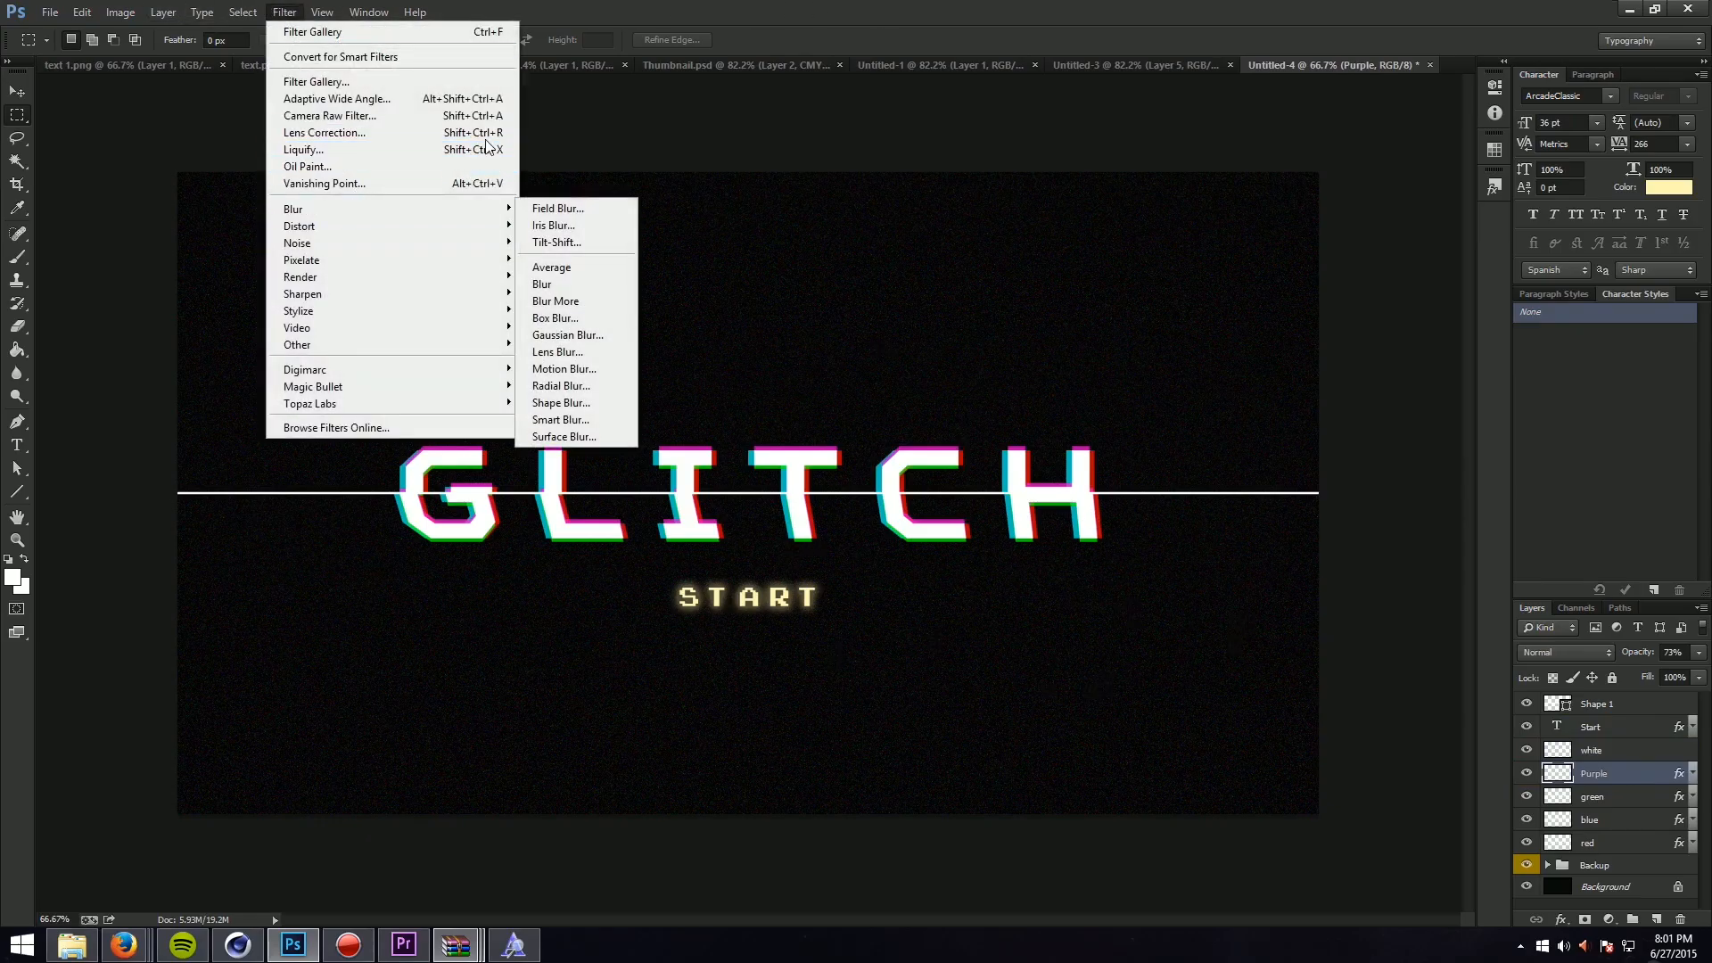
pyautogui.click(17, 90)
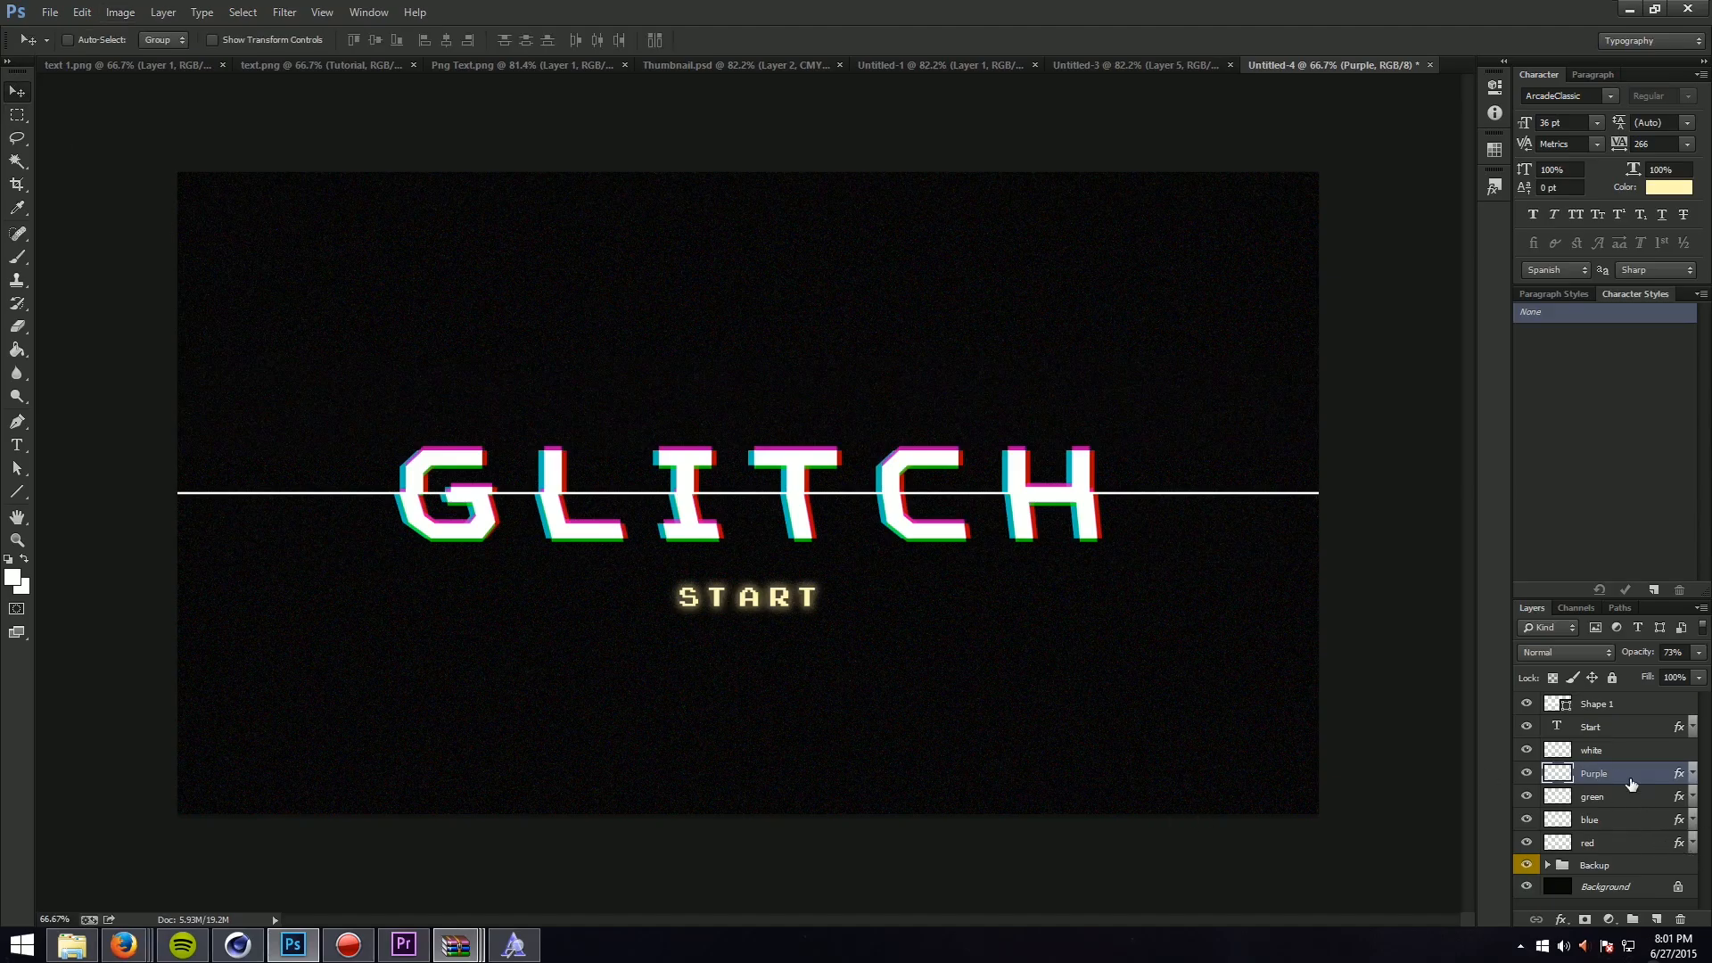
pyautogui.click(1632, 757)
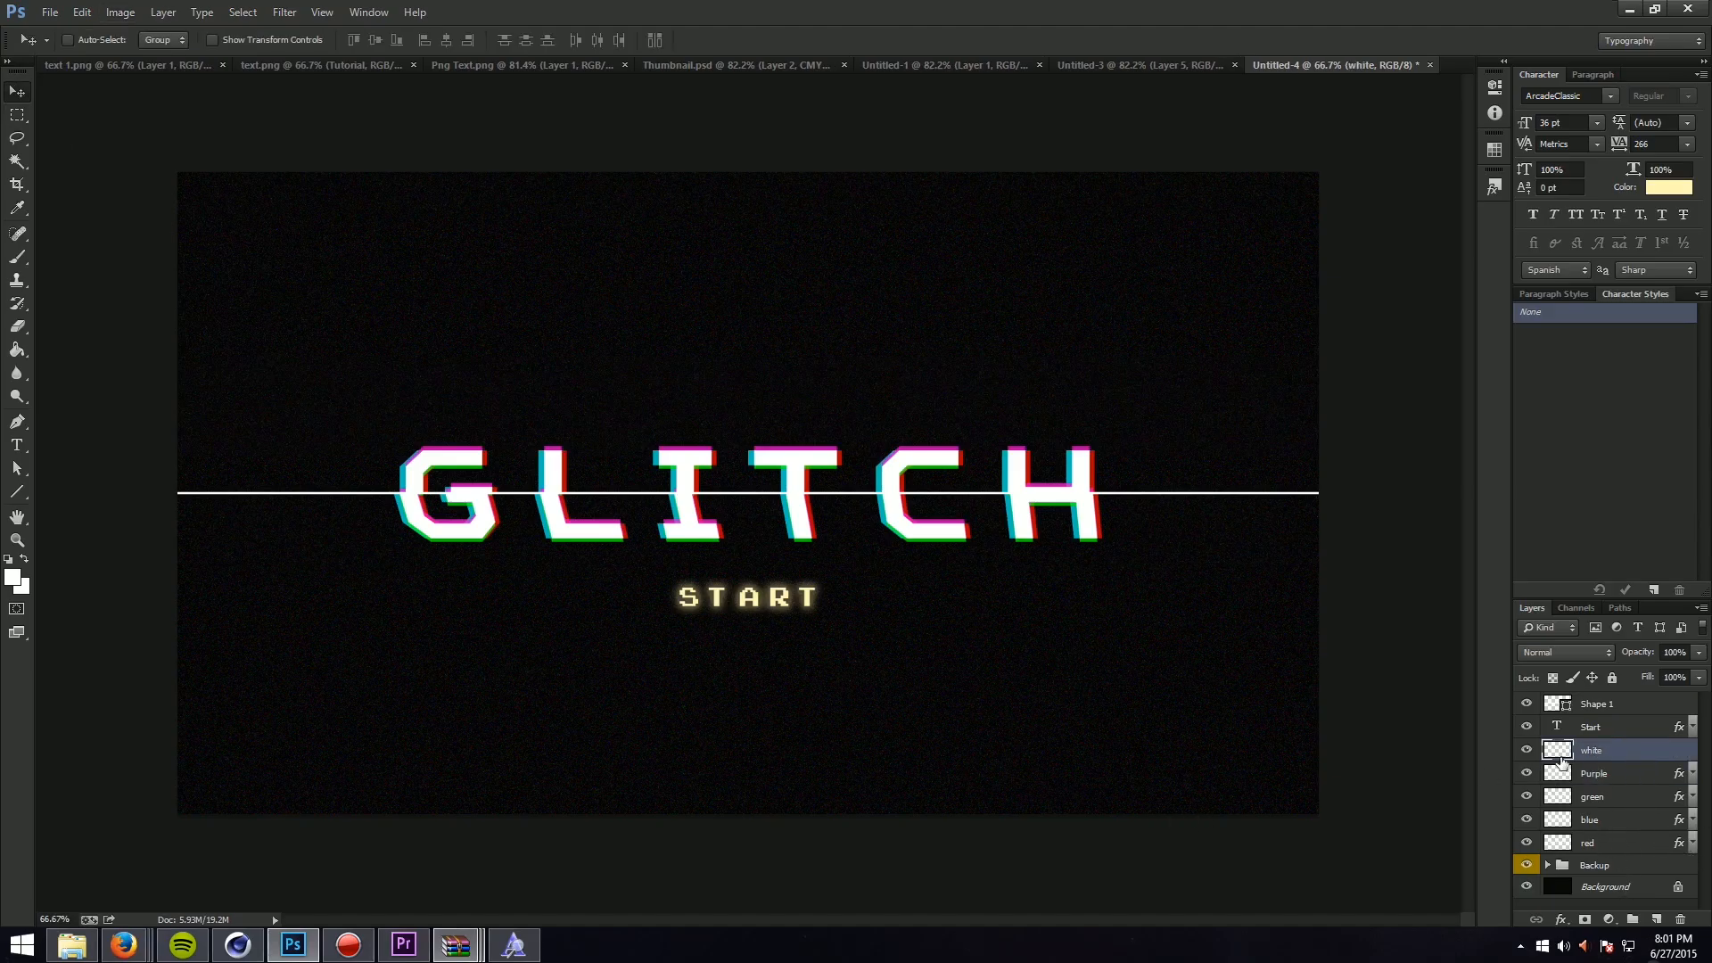
pyautogui.click(1640, 777)
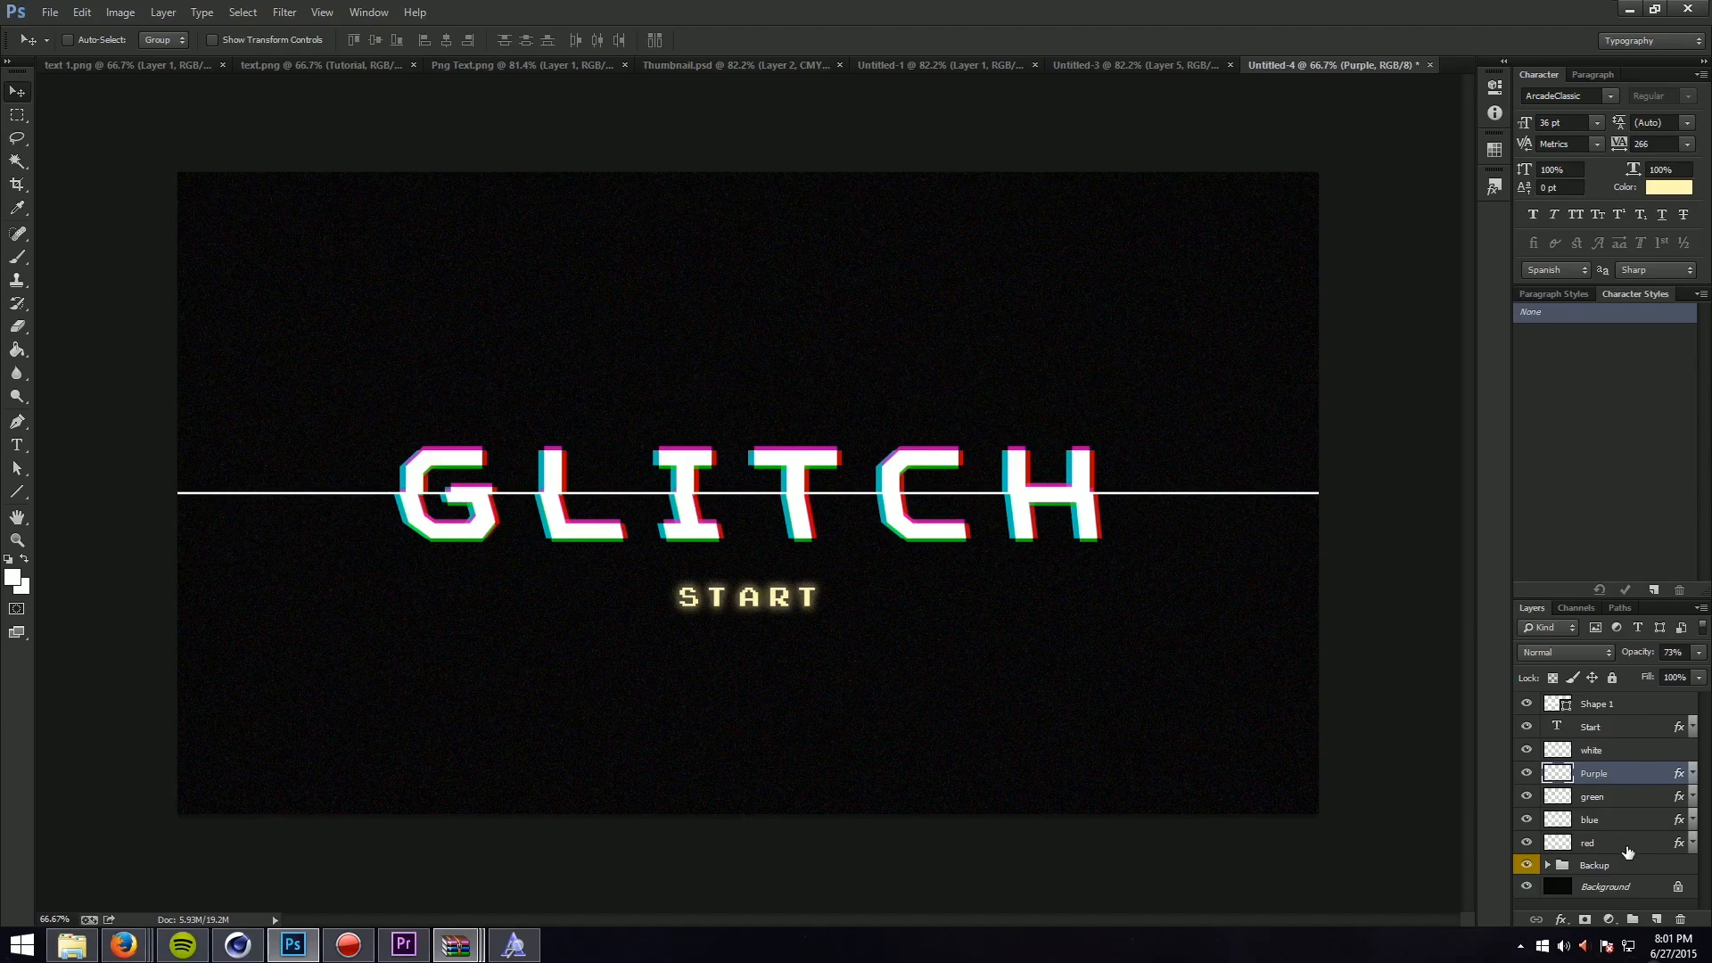
pyautogui.keyDown('shift'); pyautogui.click(1627, 845); pyautogui.keyUp('shift')
pyautogui.hotkey('ctrl', 'e')
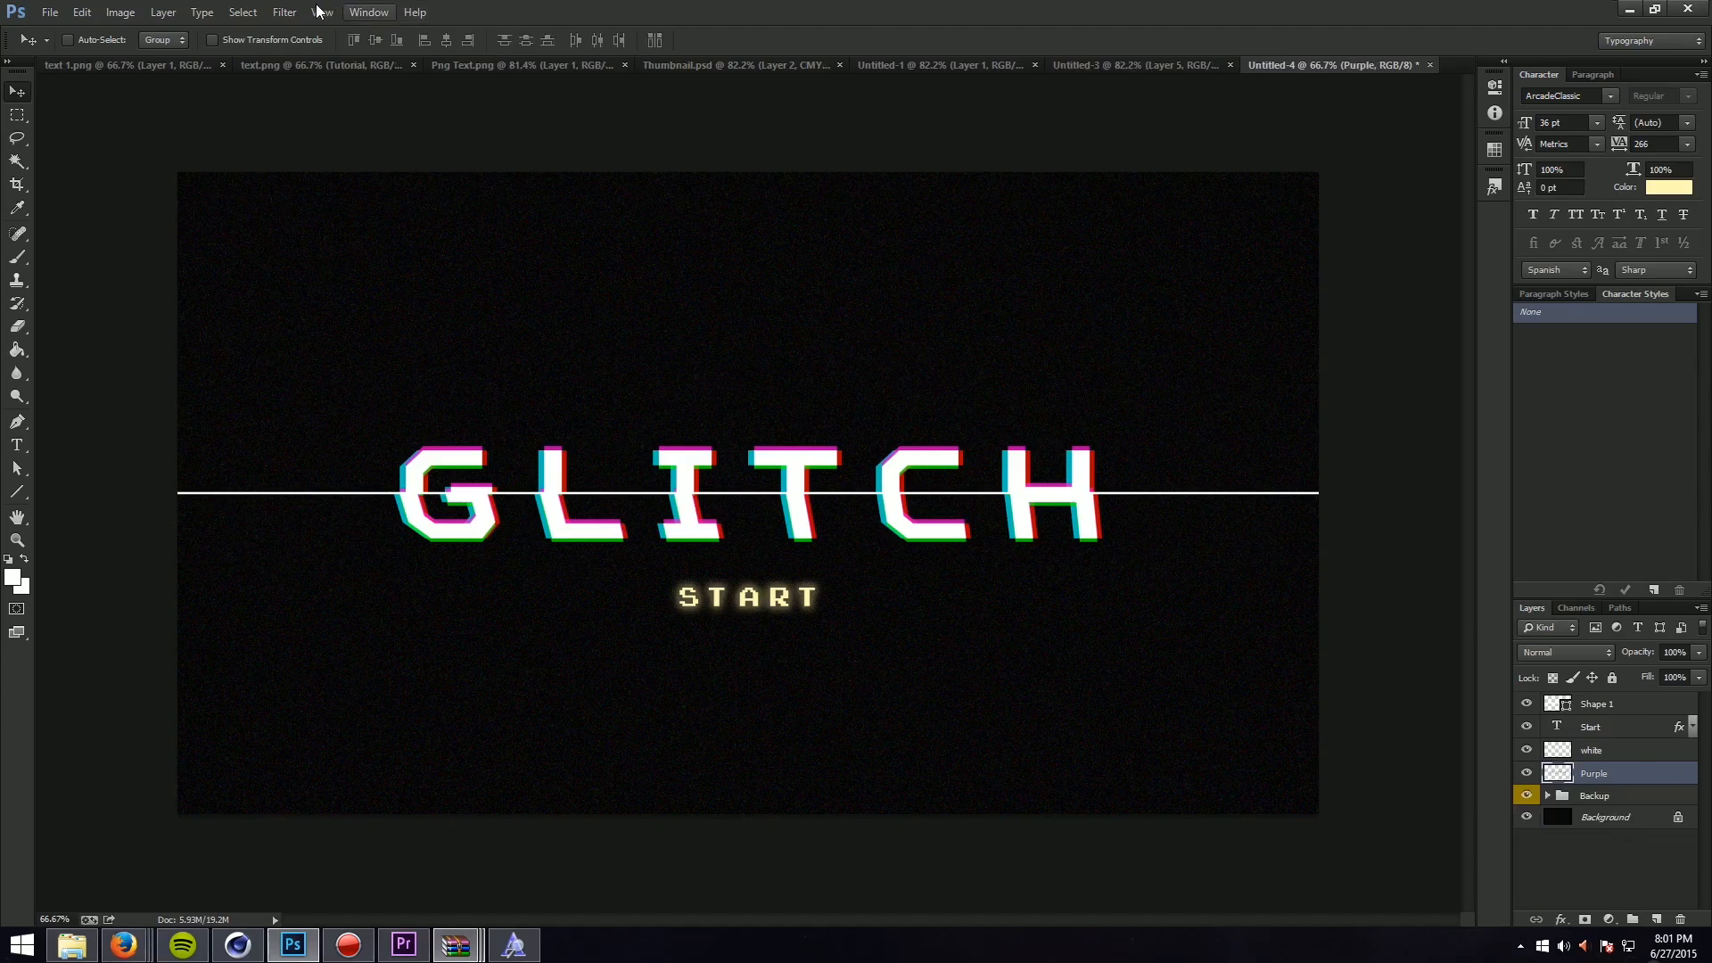
# Step: Apply a Gaussian Blur with a radius of 2.1 pixels to the merged Purple layer
pyautogui.click(284, 11)
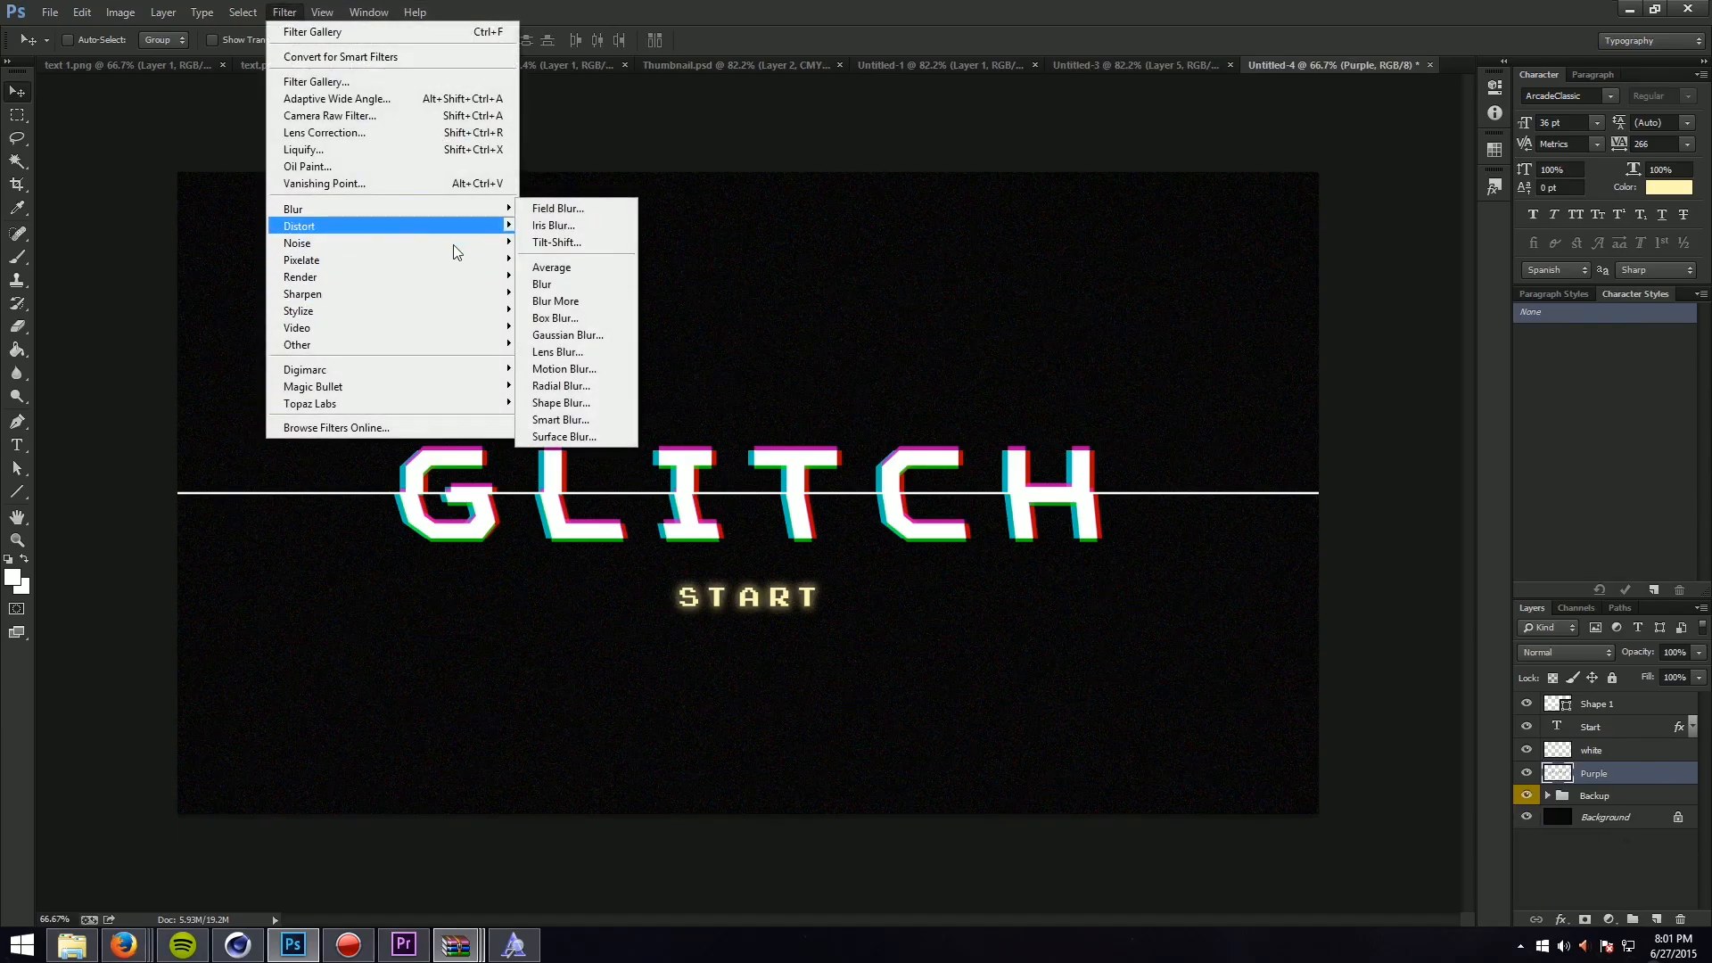
pyautogui.click(533, 335)
pyautogui.moveTo(334, 549)
pyautogui.mouseDown()
pyautogui.moveTo(299, 548)
pyautogui.moveTo(313, 548)
pyautogui.mouseUp()
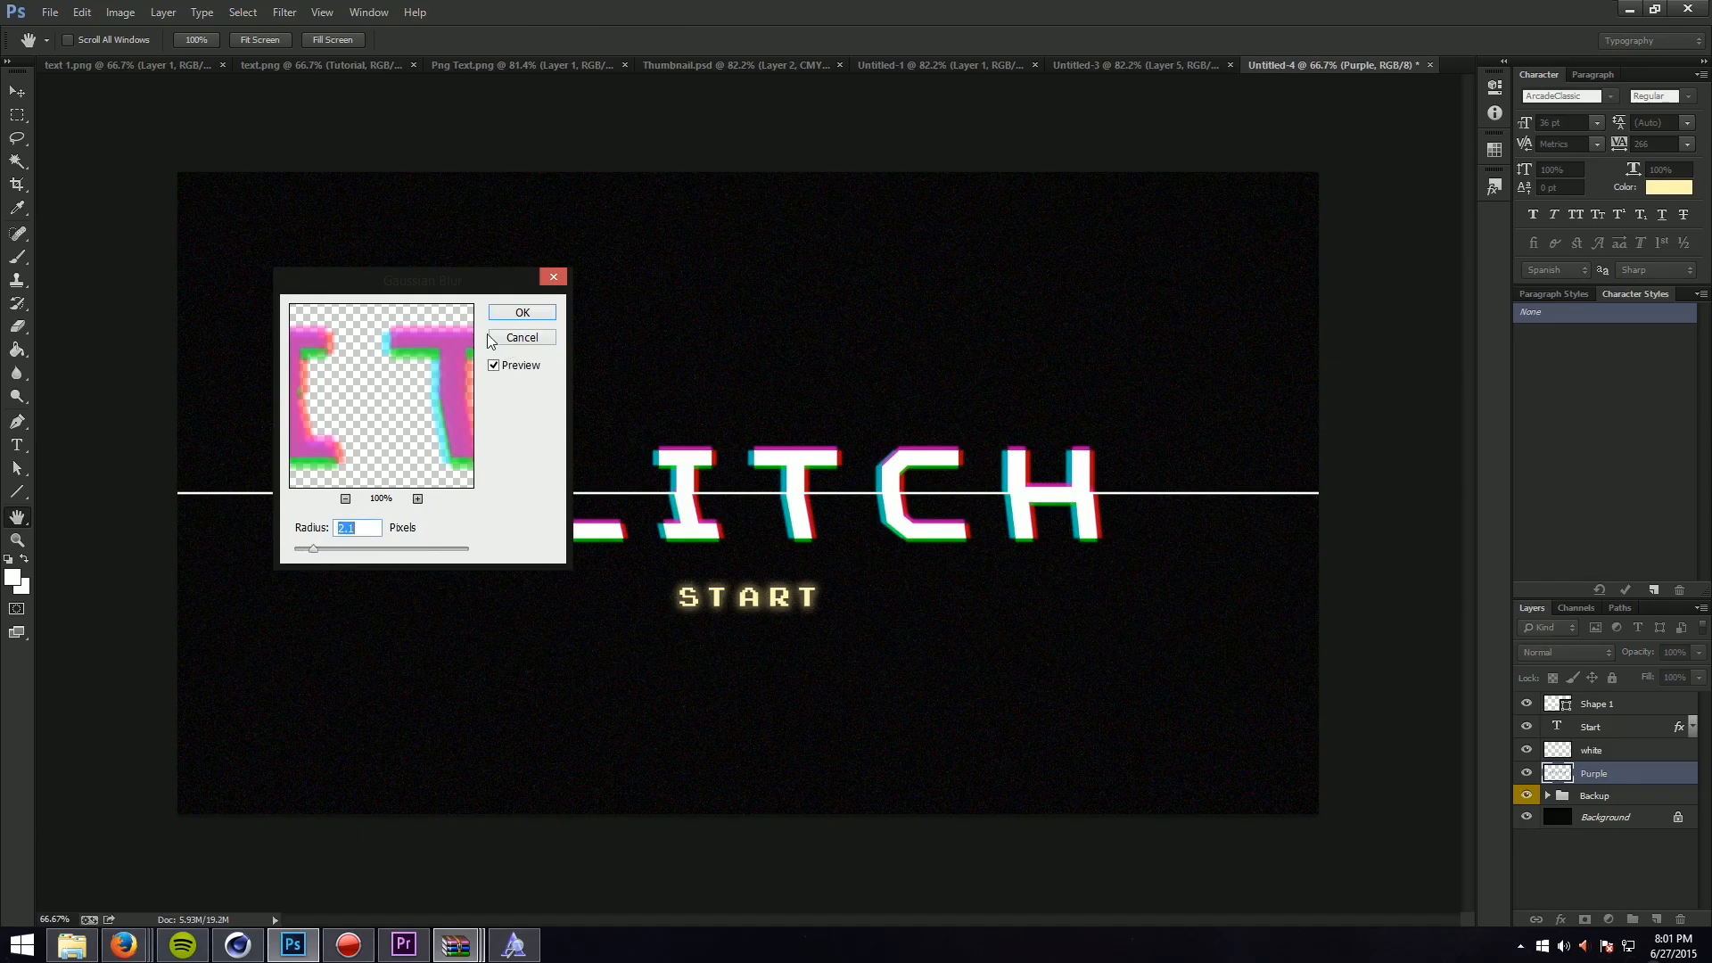
pyautogui.click(523, 313)
# Step: Apply the Wind filter to the Purple layer with the Stagger method, from the right
pyautogui.click(285, 12)
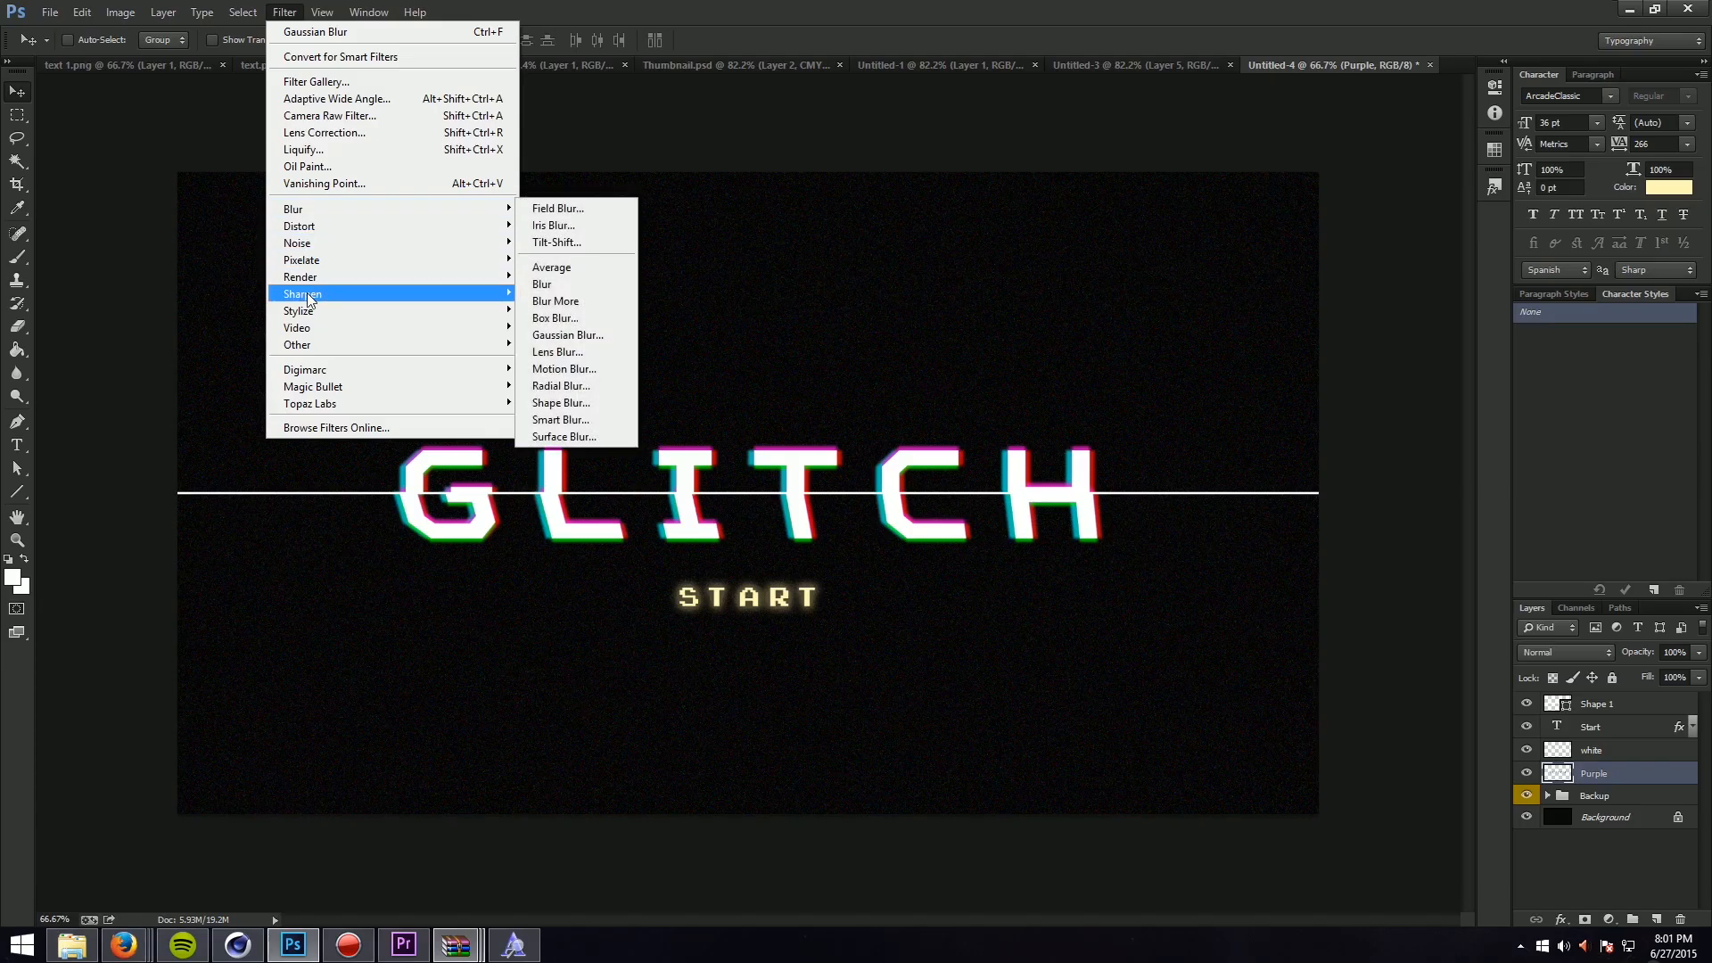
pyautogui.moveTo(310, 308)
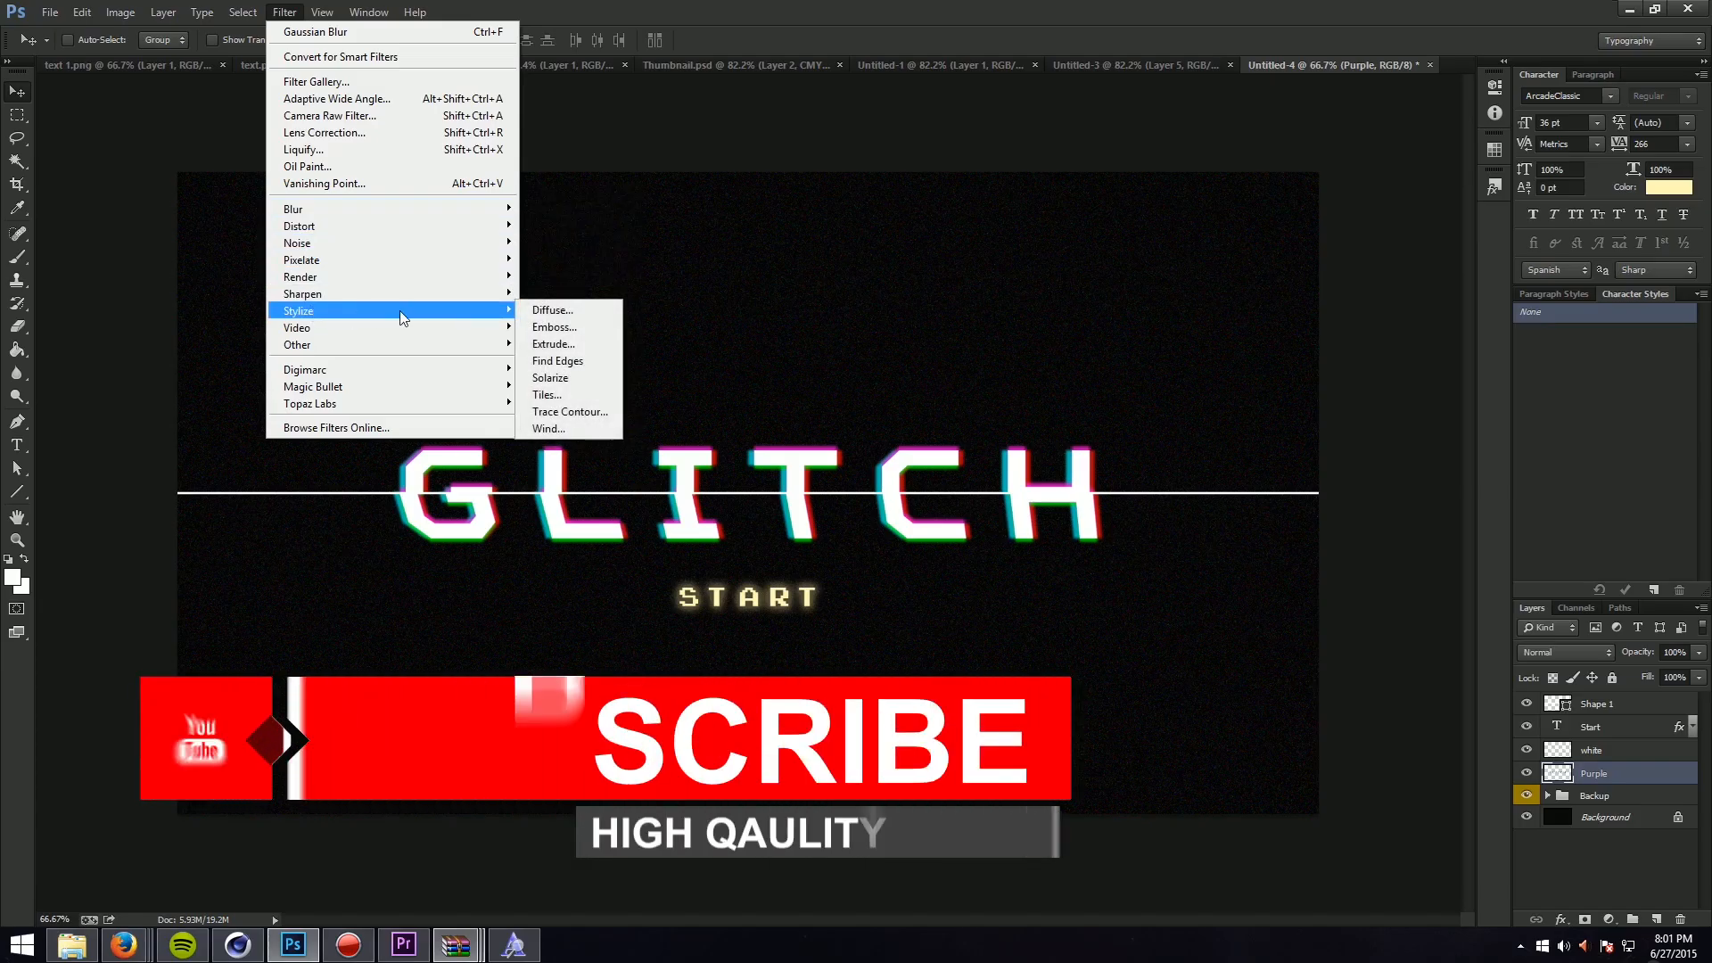
pyautogui.click(551, 429)
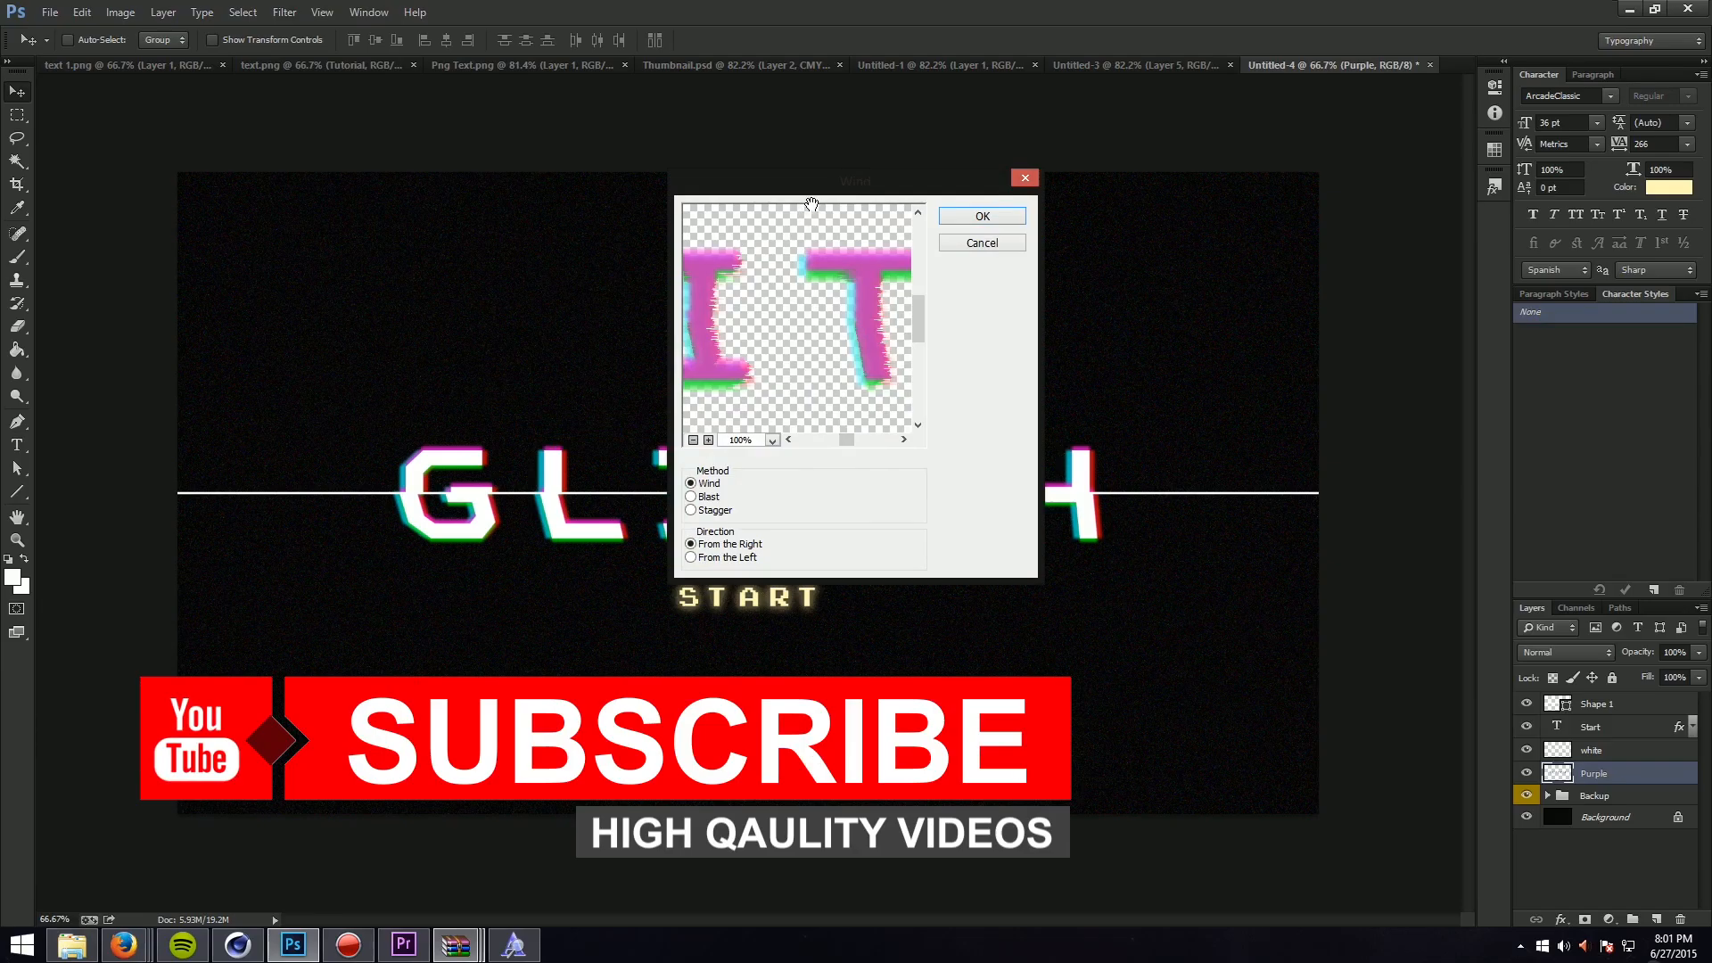
pyautogui.moveTo(851, 185); pyautogui.dragTo(1070, 96)
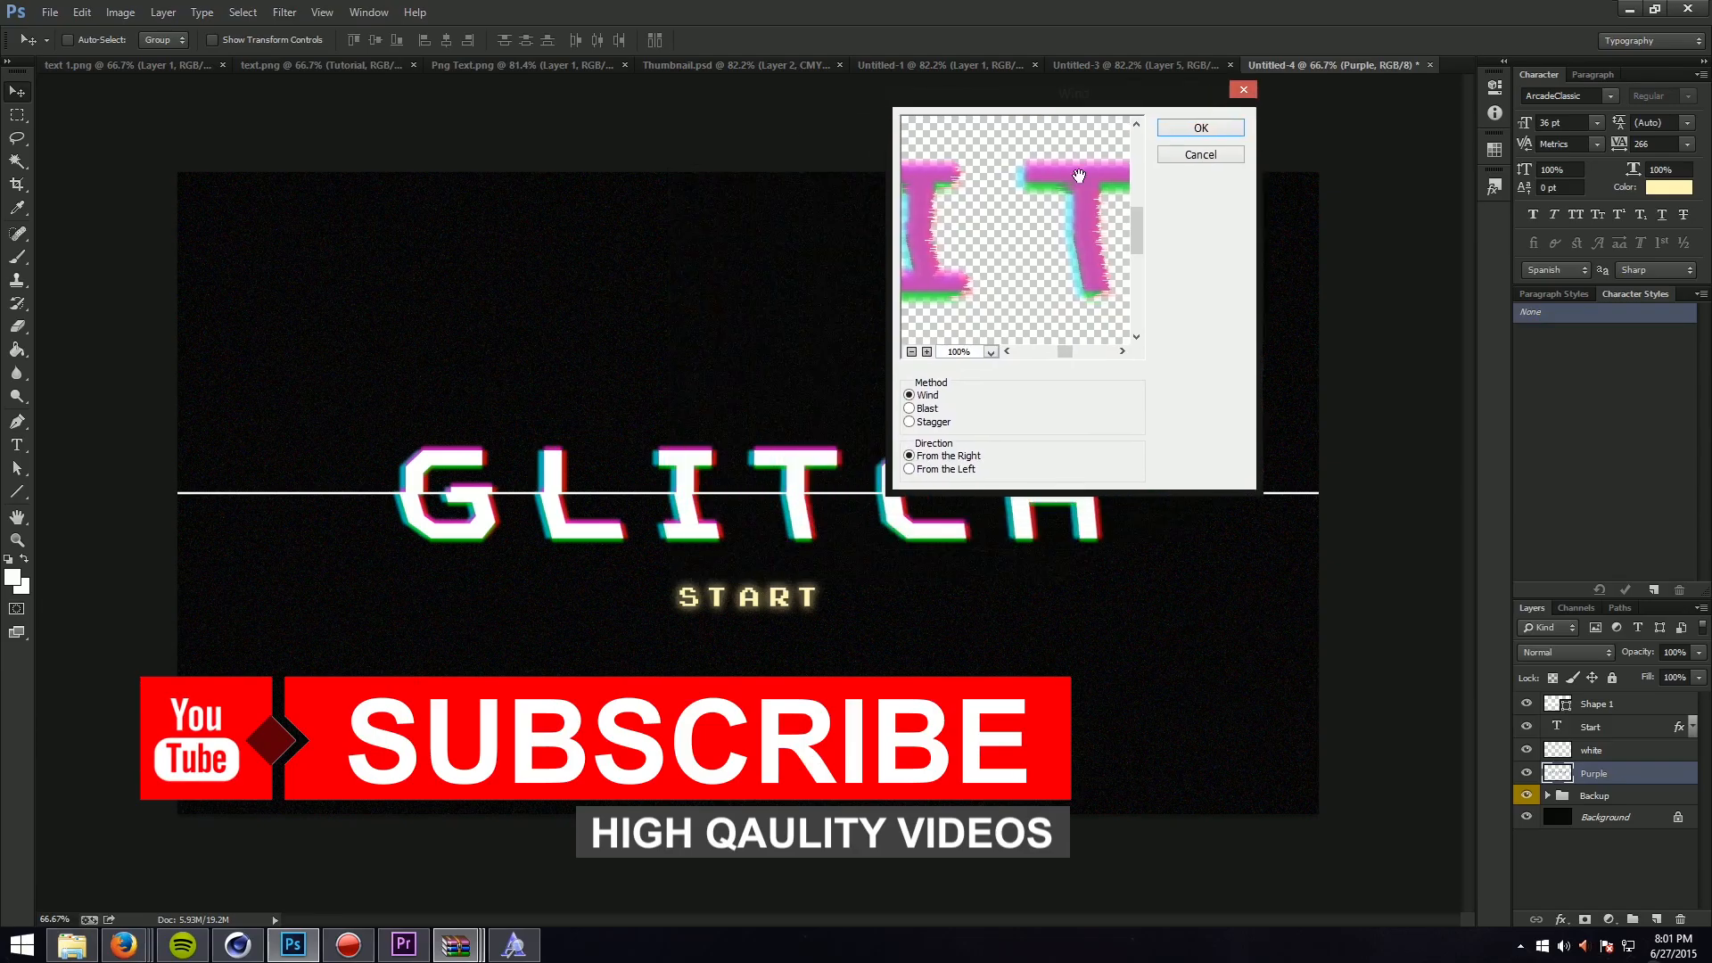
pyautogui.click(926, 423)
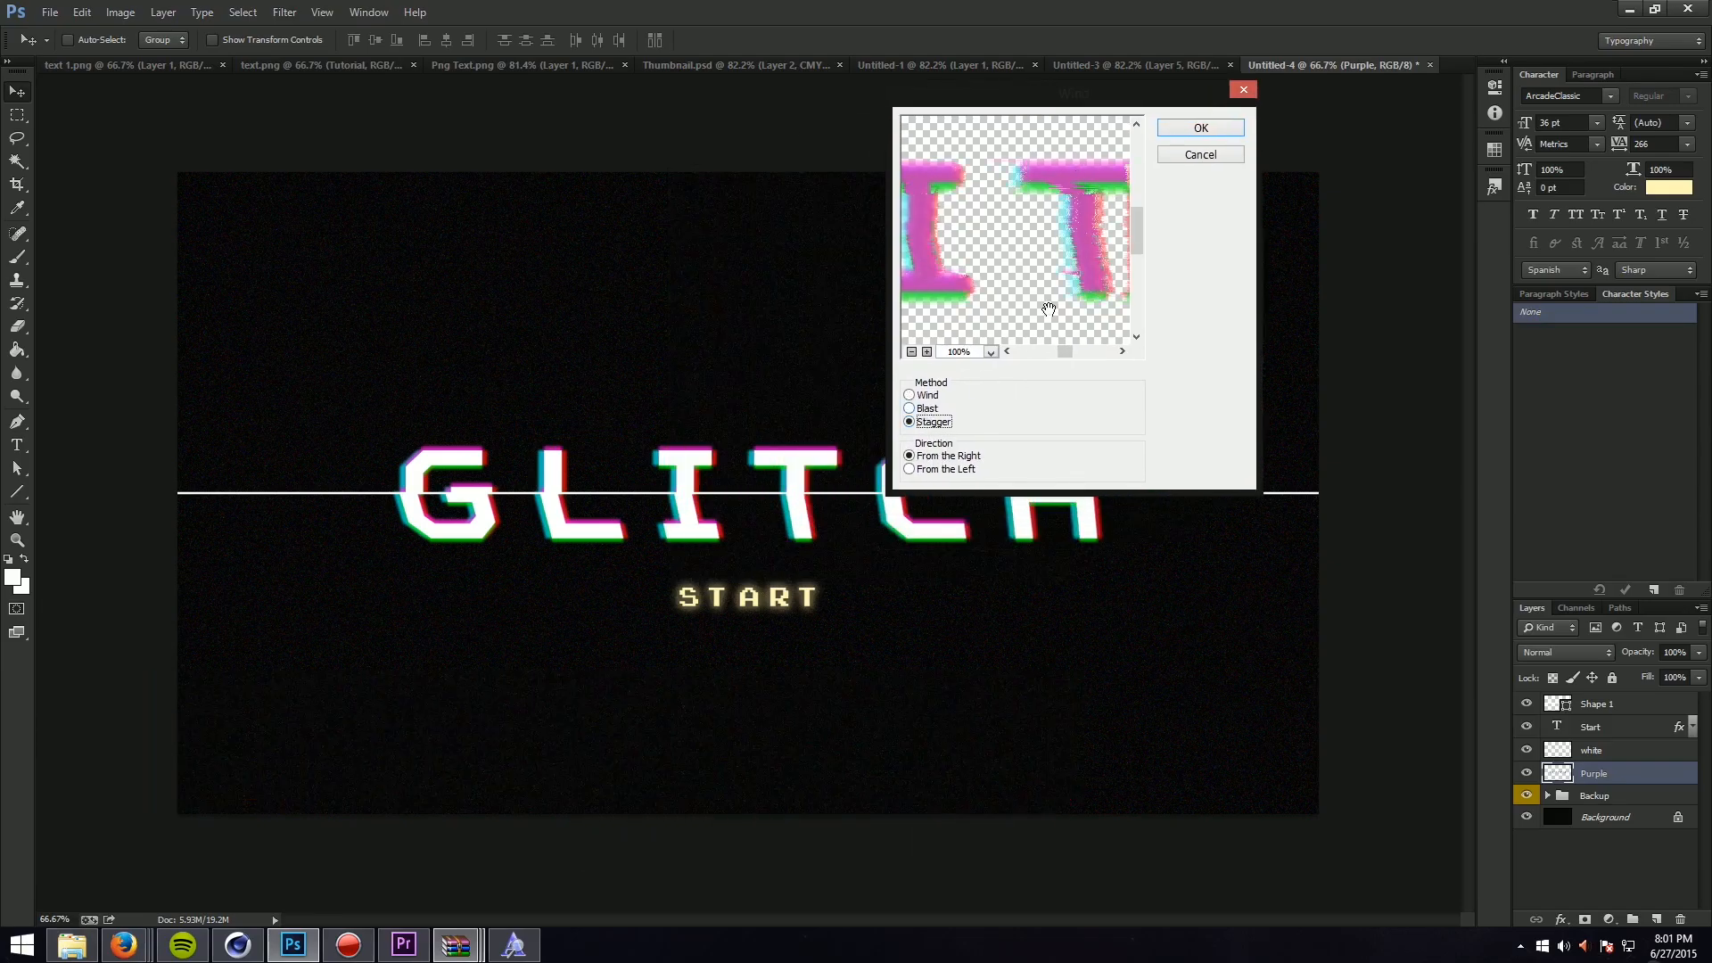
pyautogui.click(1221, 131)
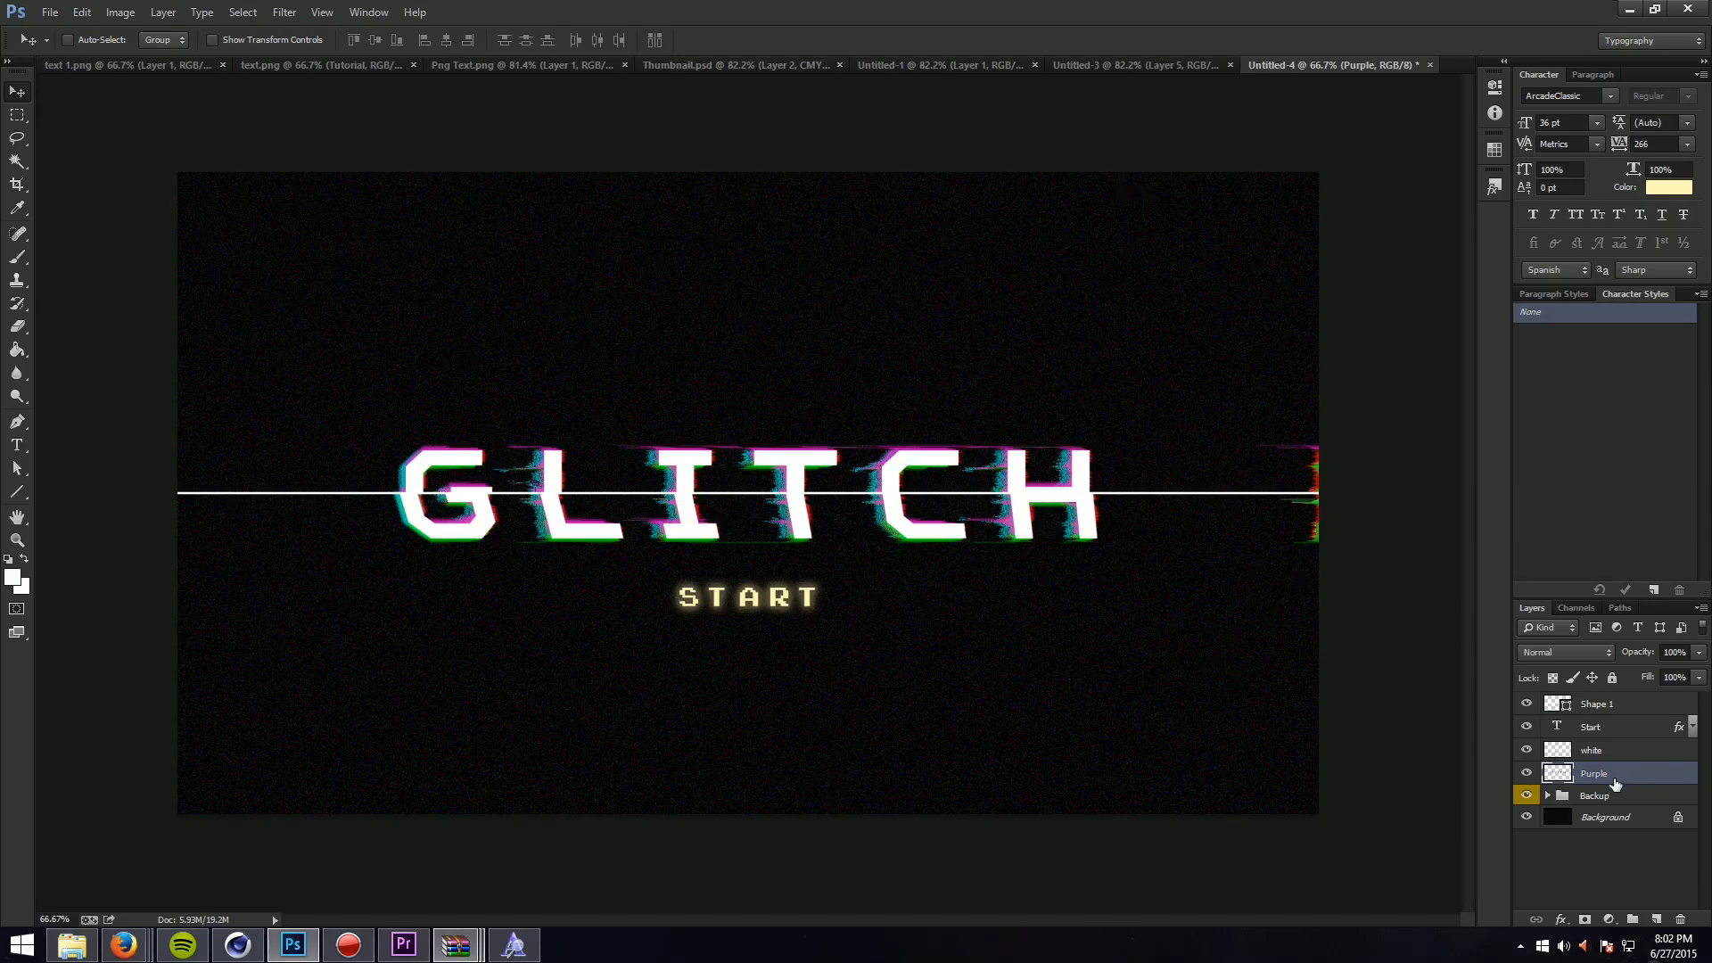
# Step: Undo the Wind filter, place a clean duplicate of the Purple layer beneath it, and reapply Wind to the original
pyautogui.hotkey('ctrl', 'z')
pyautogui.hotkey('ctrl', 'j')
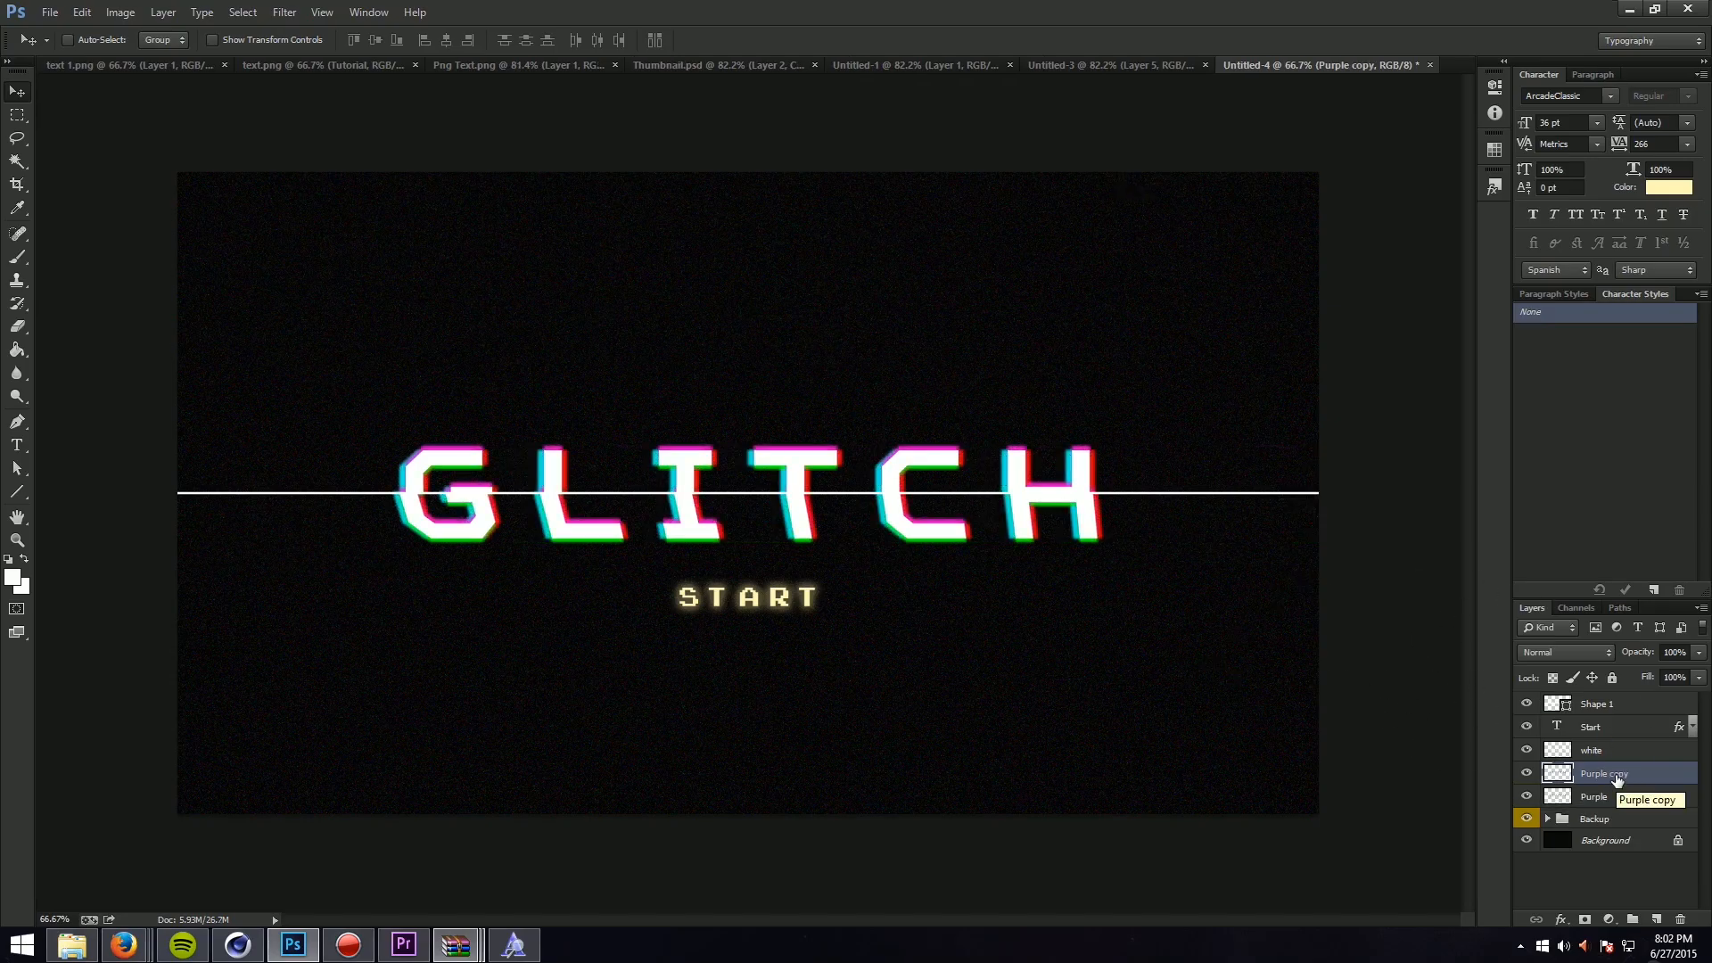
pyautogui.moveTo(1617, 781); pyautogui.dragTo(1620, 803)
pyautogui.click(1627, 778)
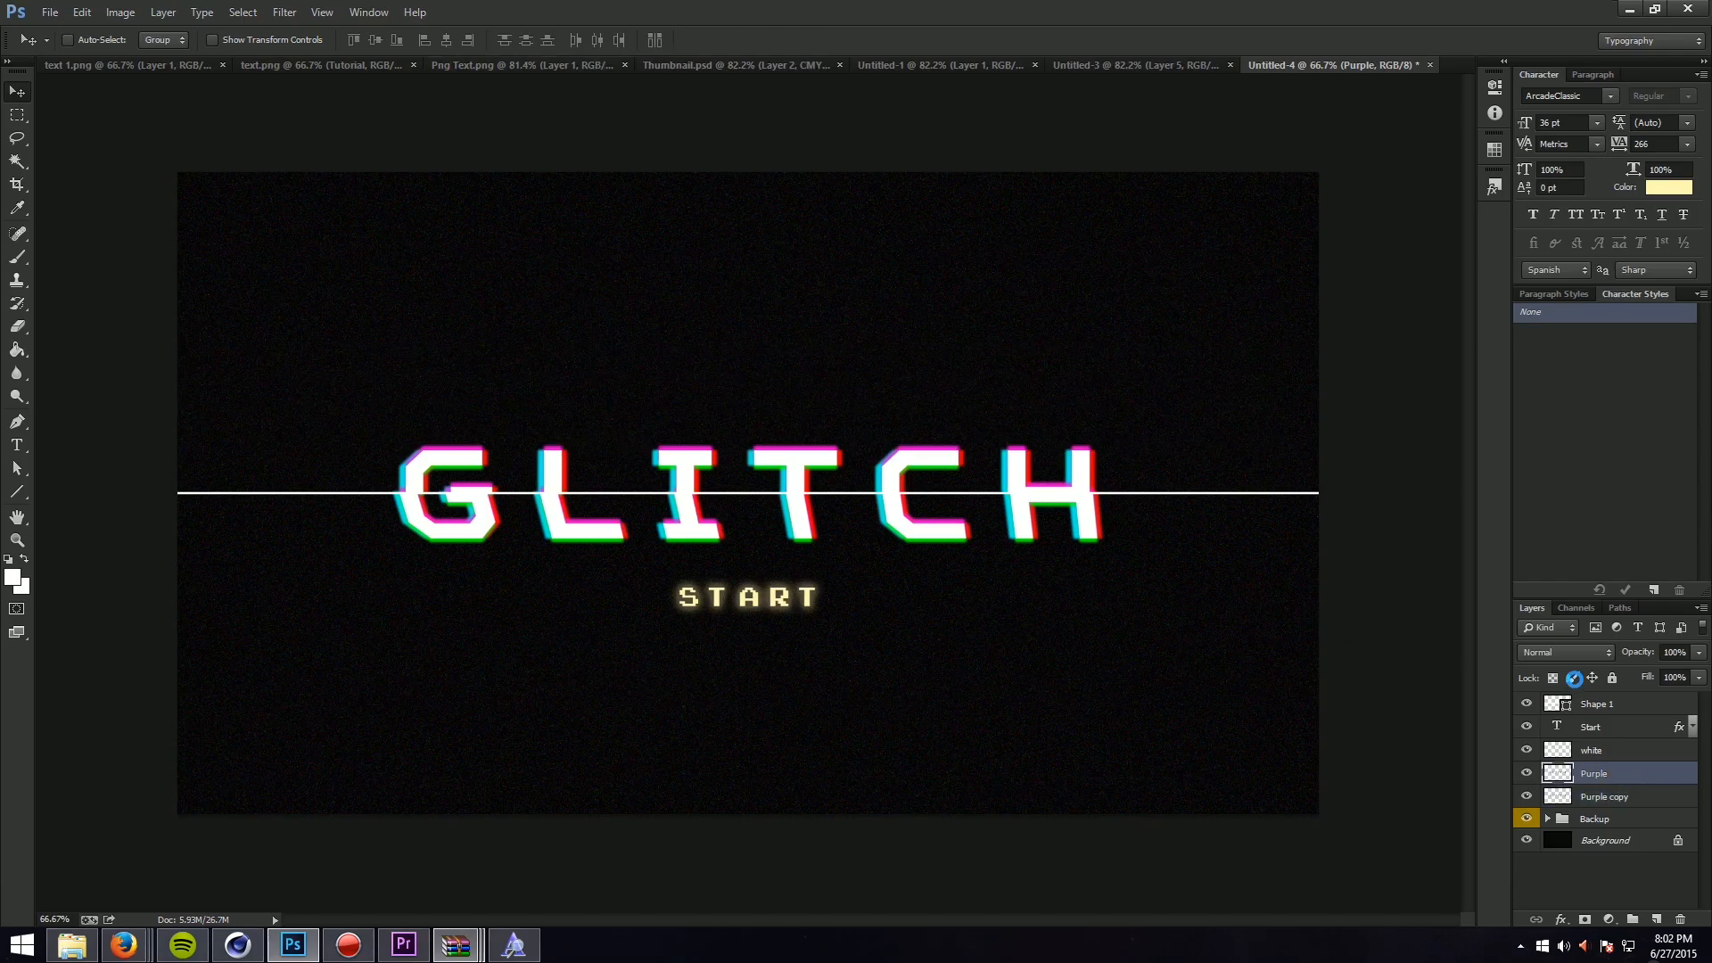
pyautogui.hotkey('ctrl', 'f')
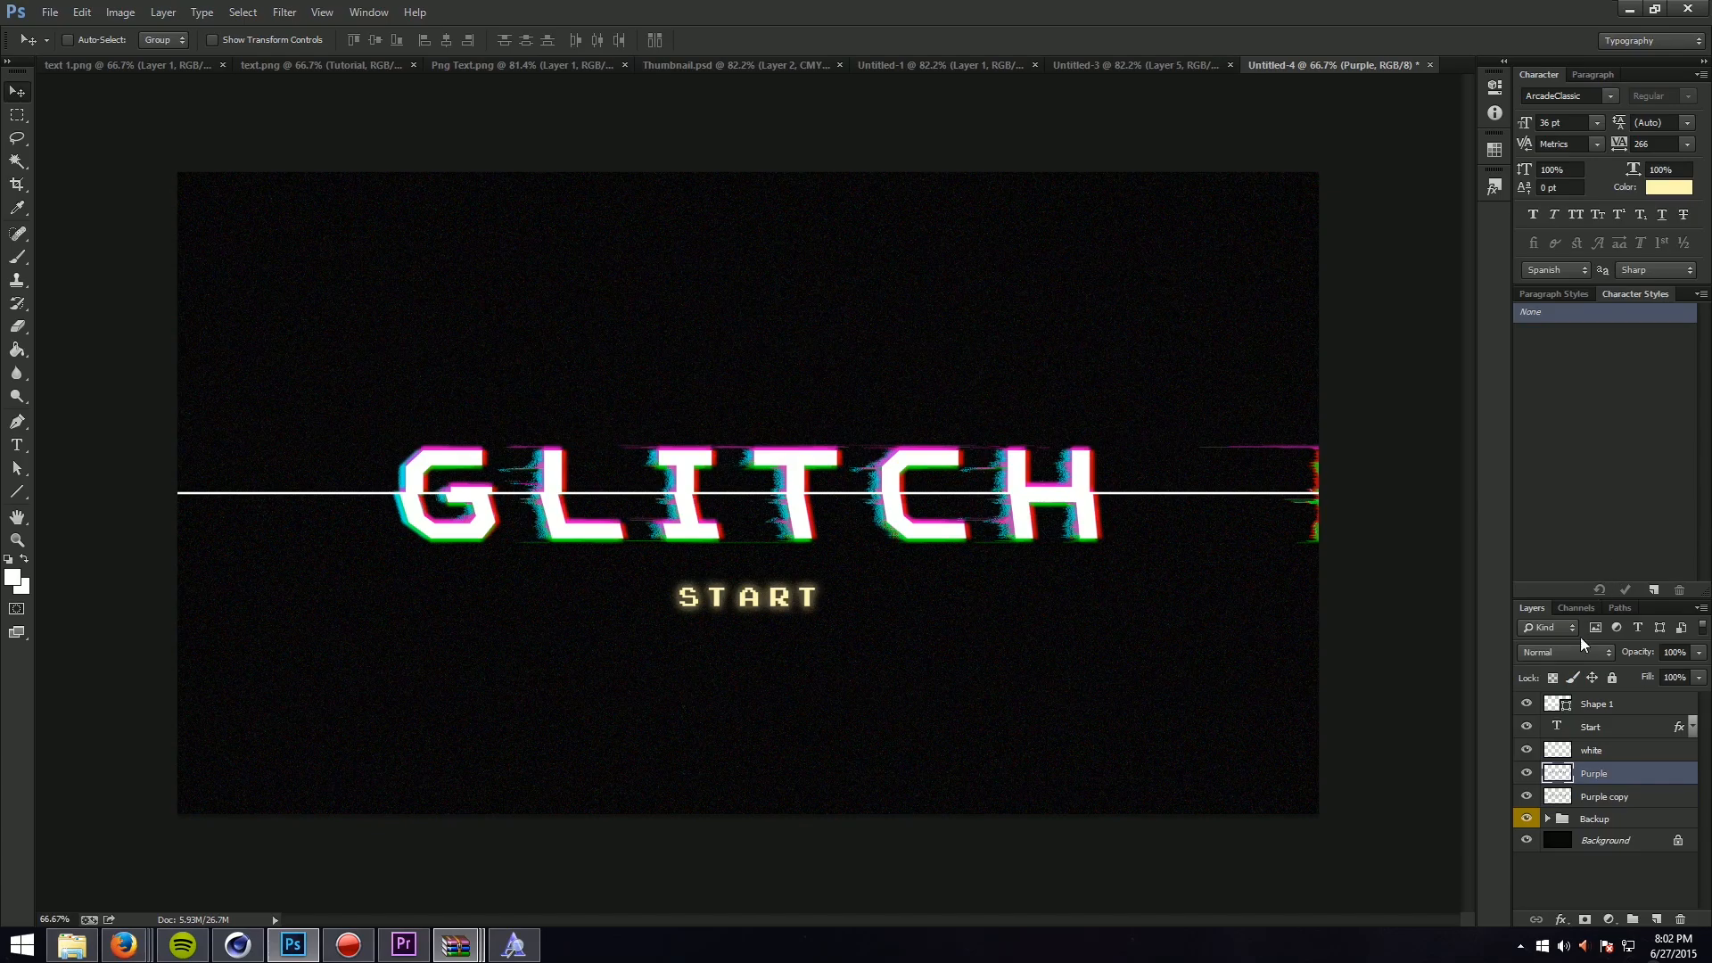
# Step: Duplicate the Purple copy layer and move the new duplicate beneath it
pyautogui.click(1651, 799)
pyautogui.hotkey('ctrl', 'j')
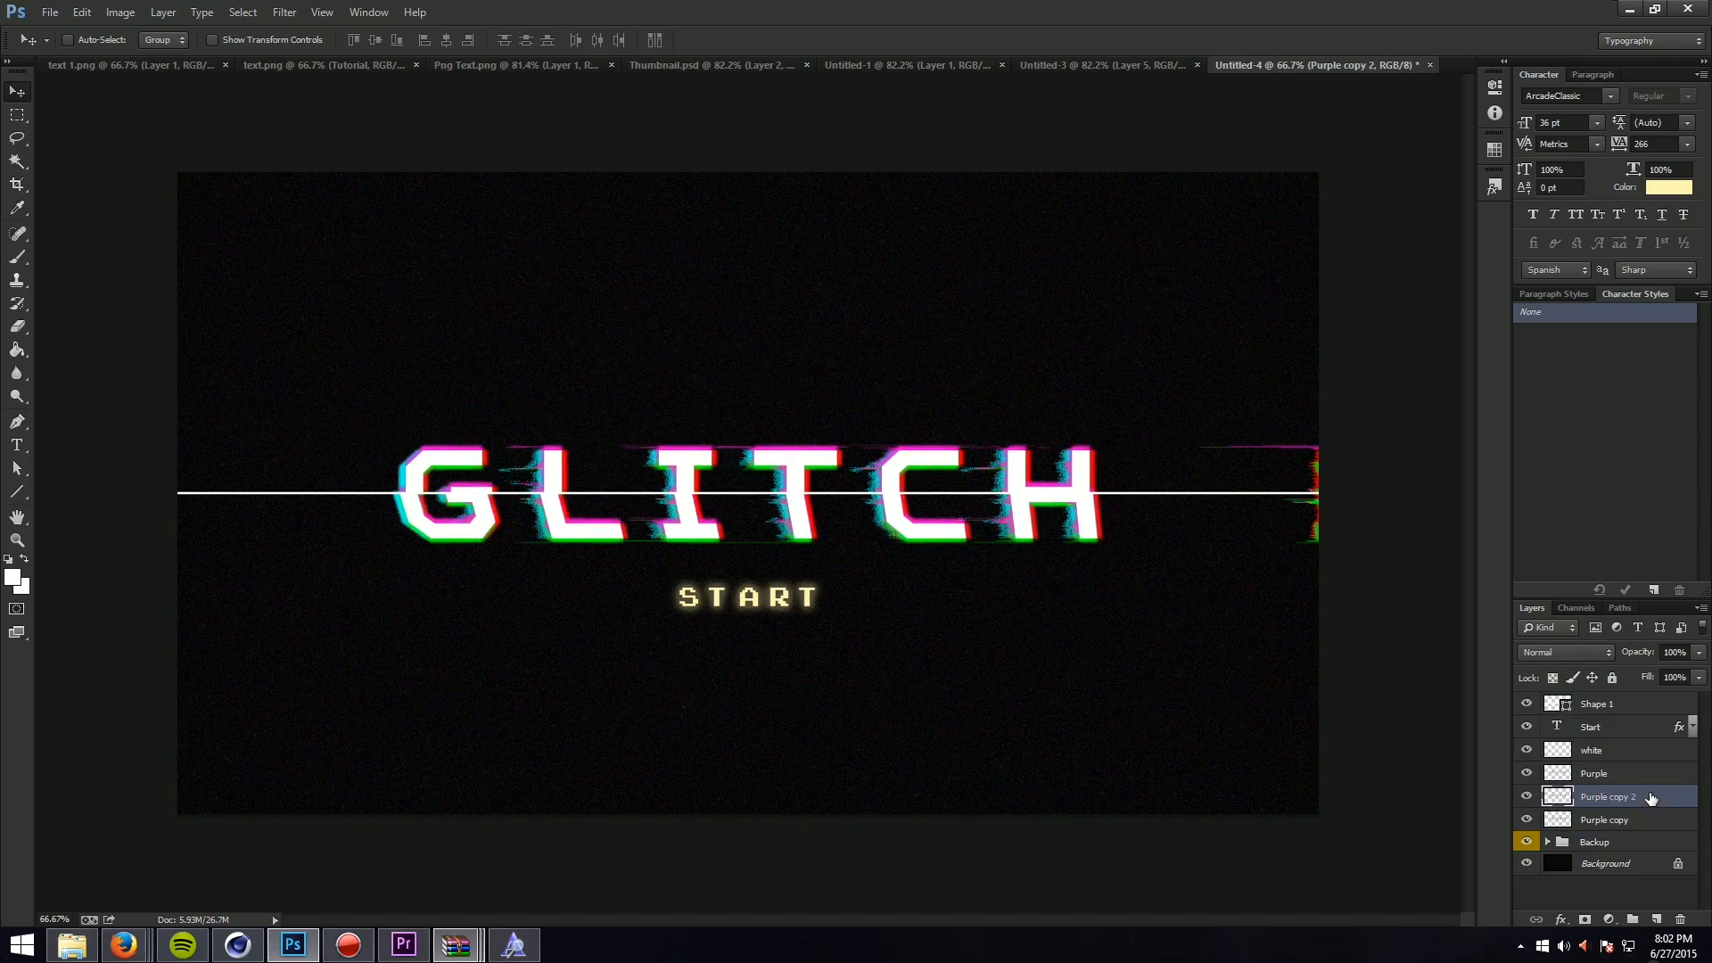
pyautogui.moveTo(1655, 805); pyautogui.dragTo(1659, 821)
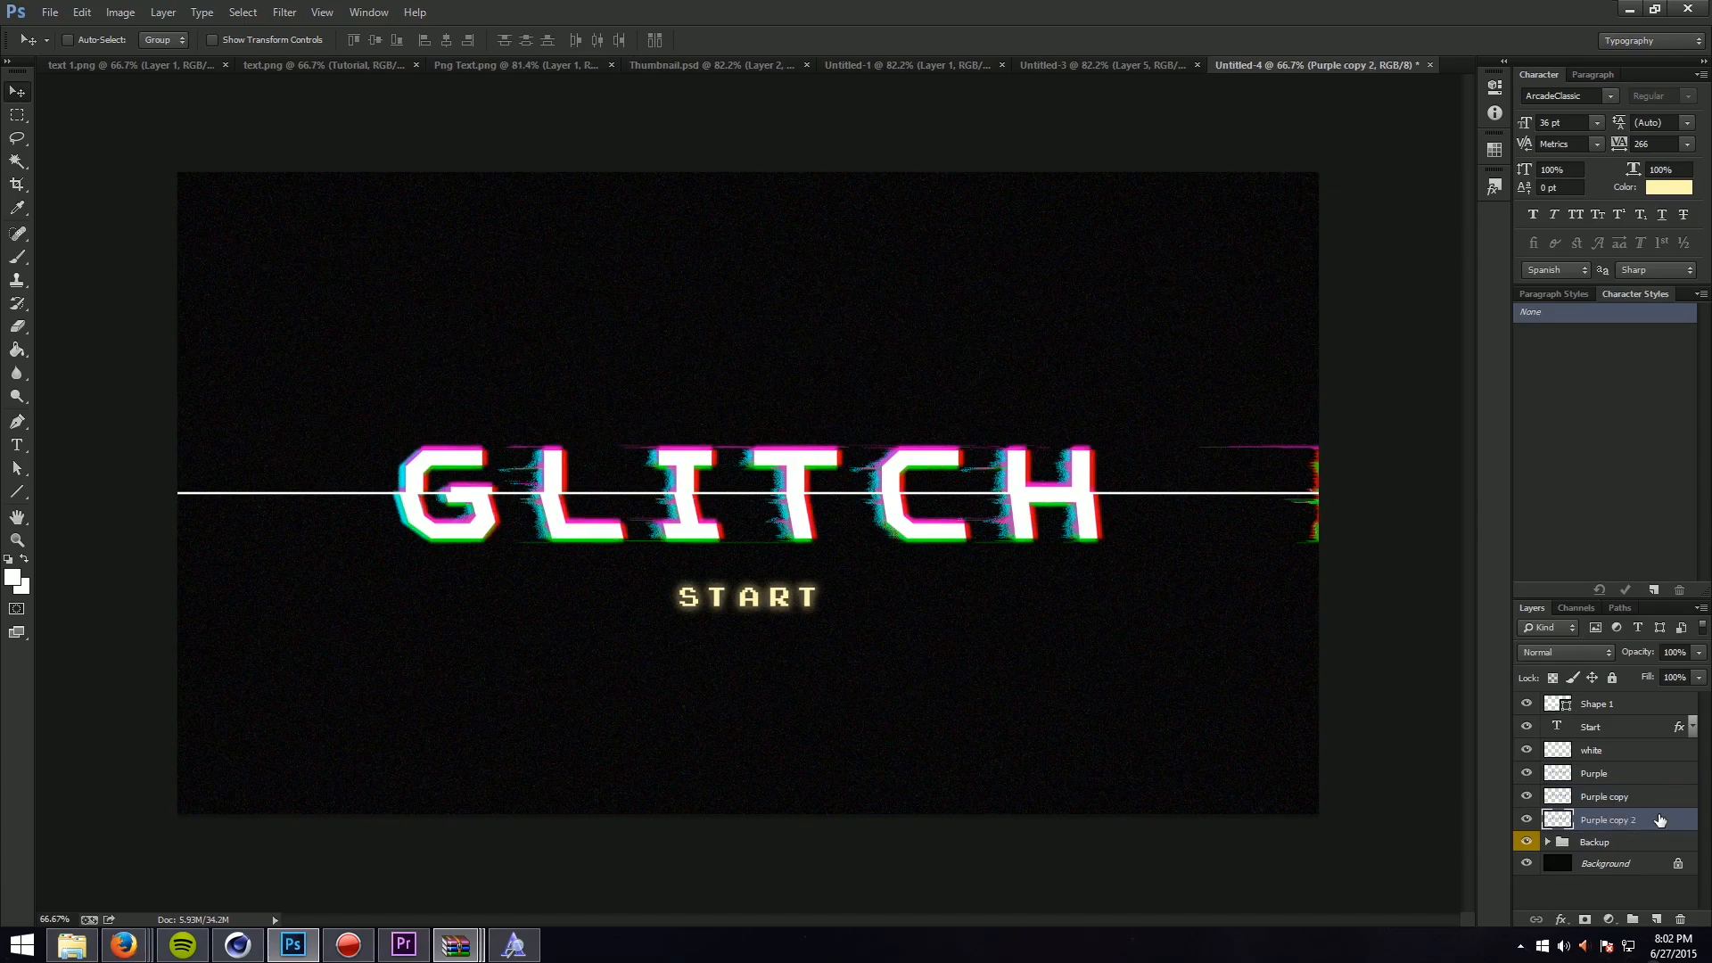
# Step: Apply the Wind filter to the Purple copy layer with the Blast method, from the right
pyautogui.click(1650, 805)
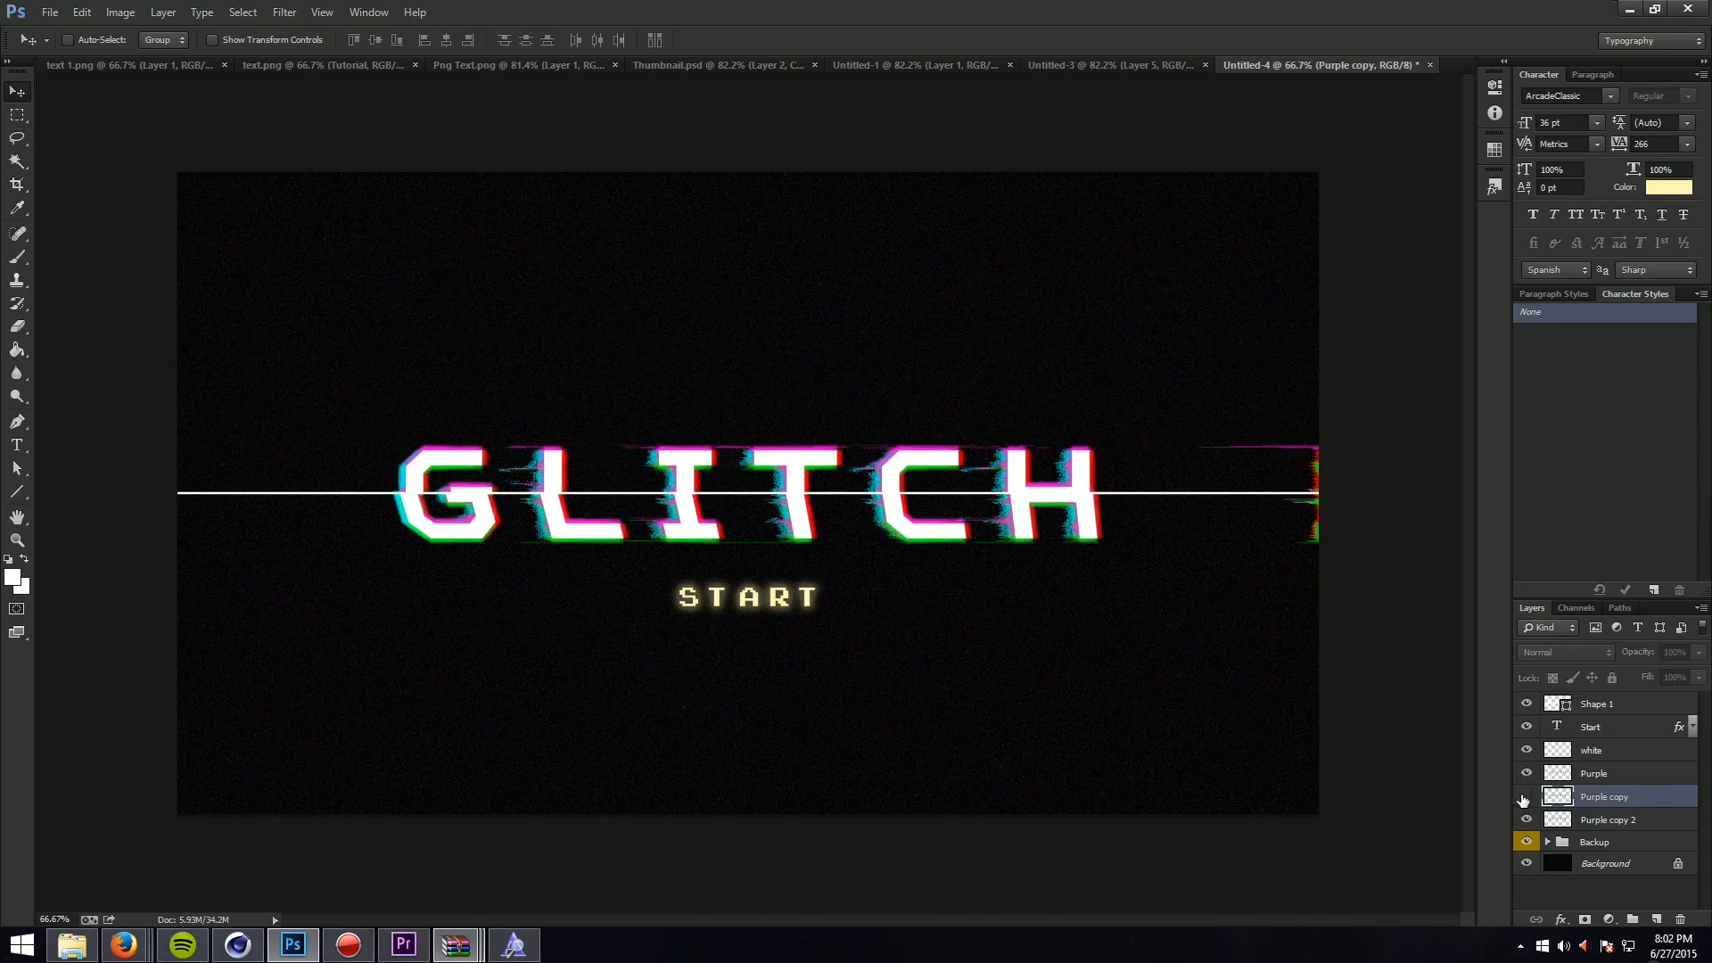
pyautogui.click(285, 12)
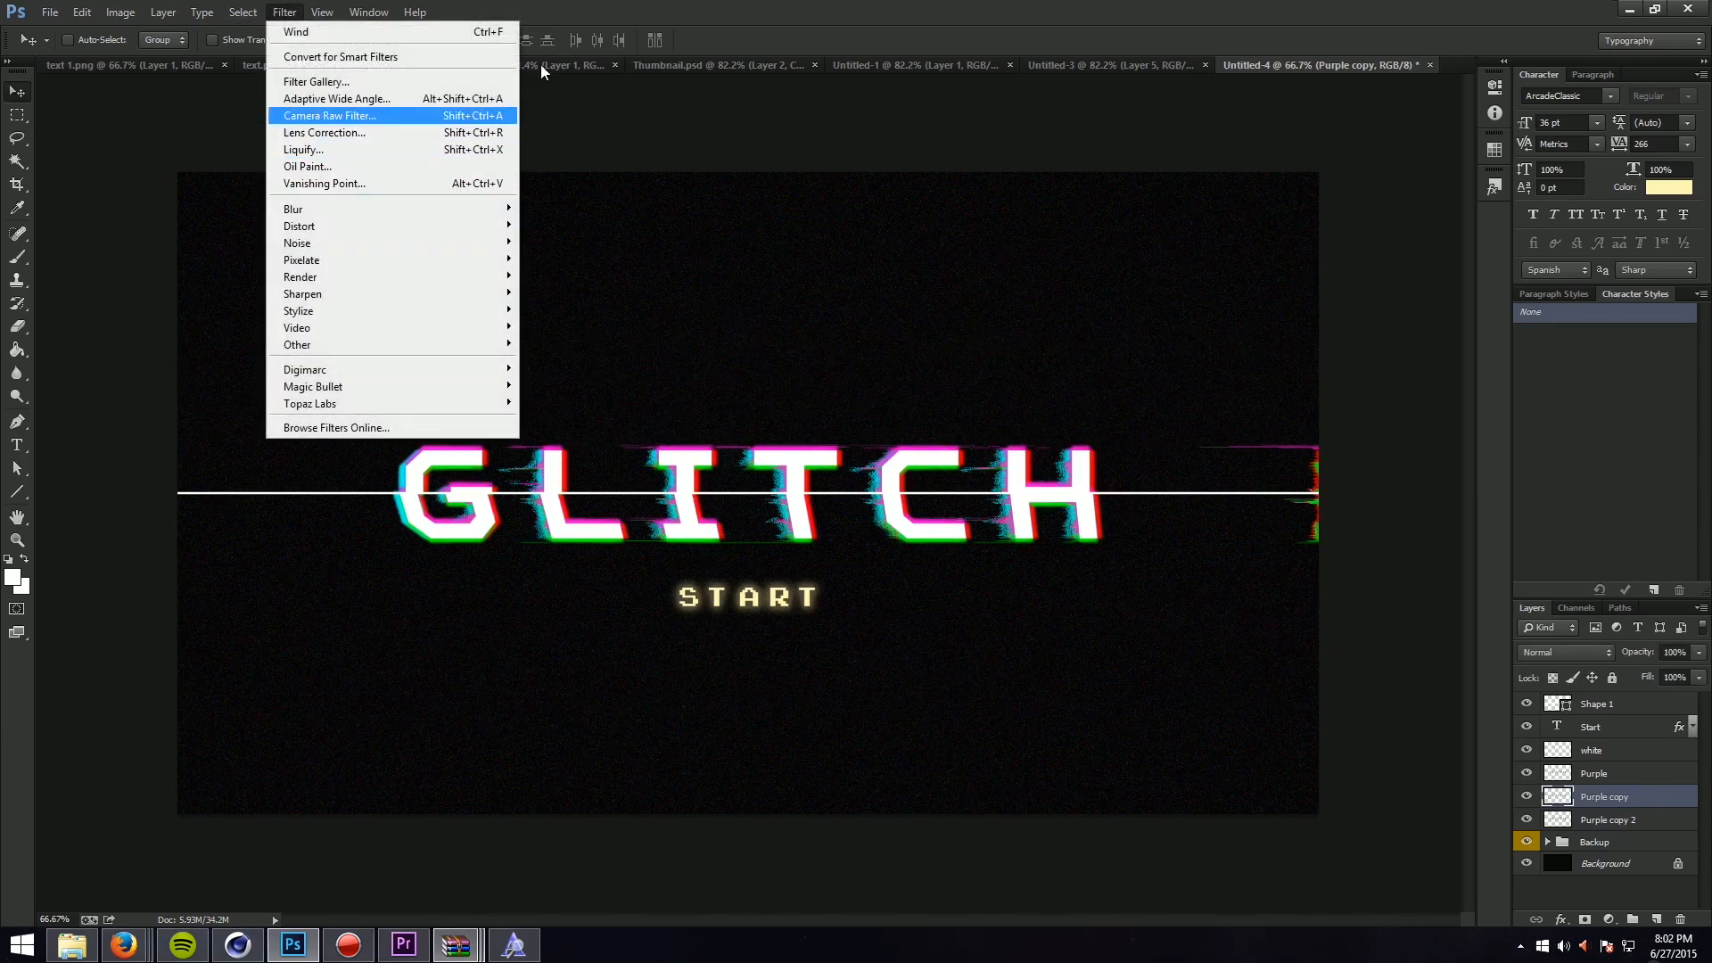
pyautogui.moveTo(164, 12)
pyautogui.moveTo(284, 12)
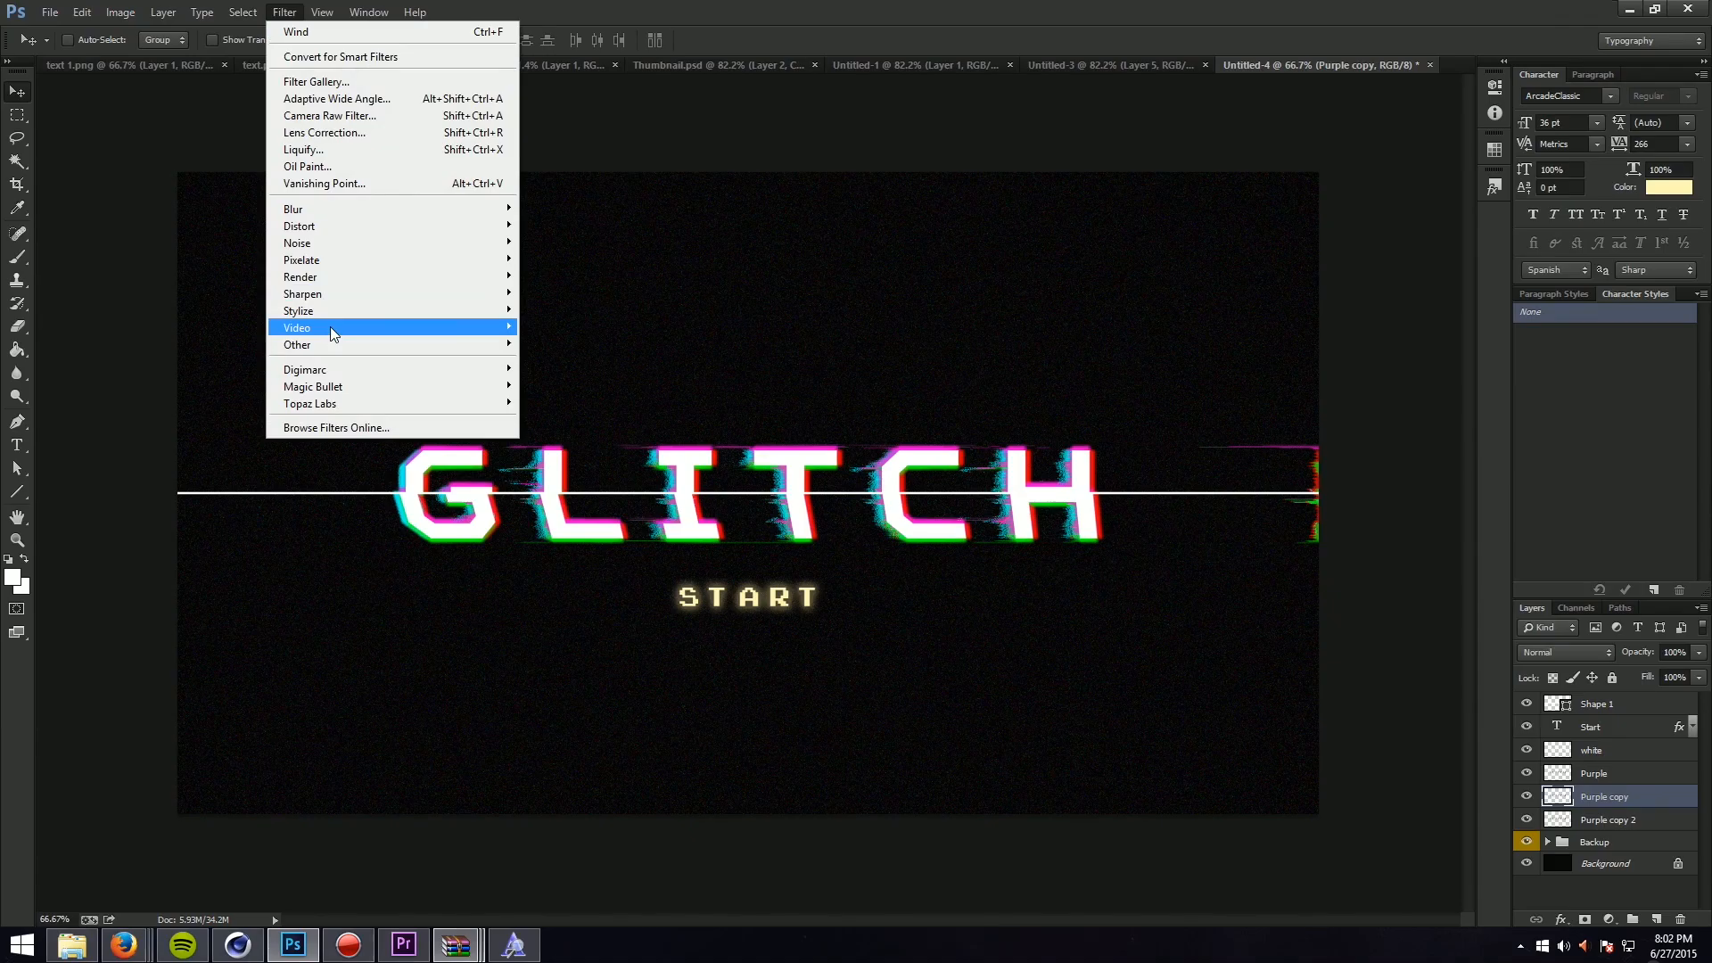
pyautogui.moveTo(428, 334)
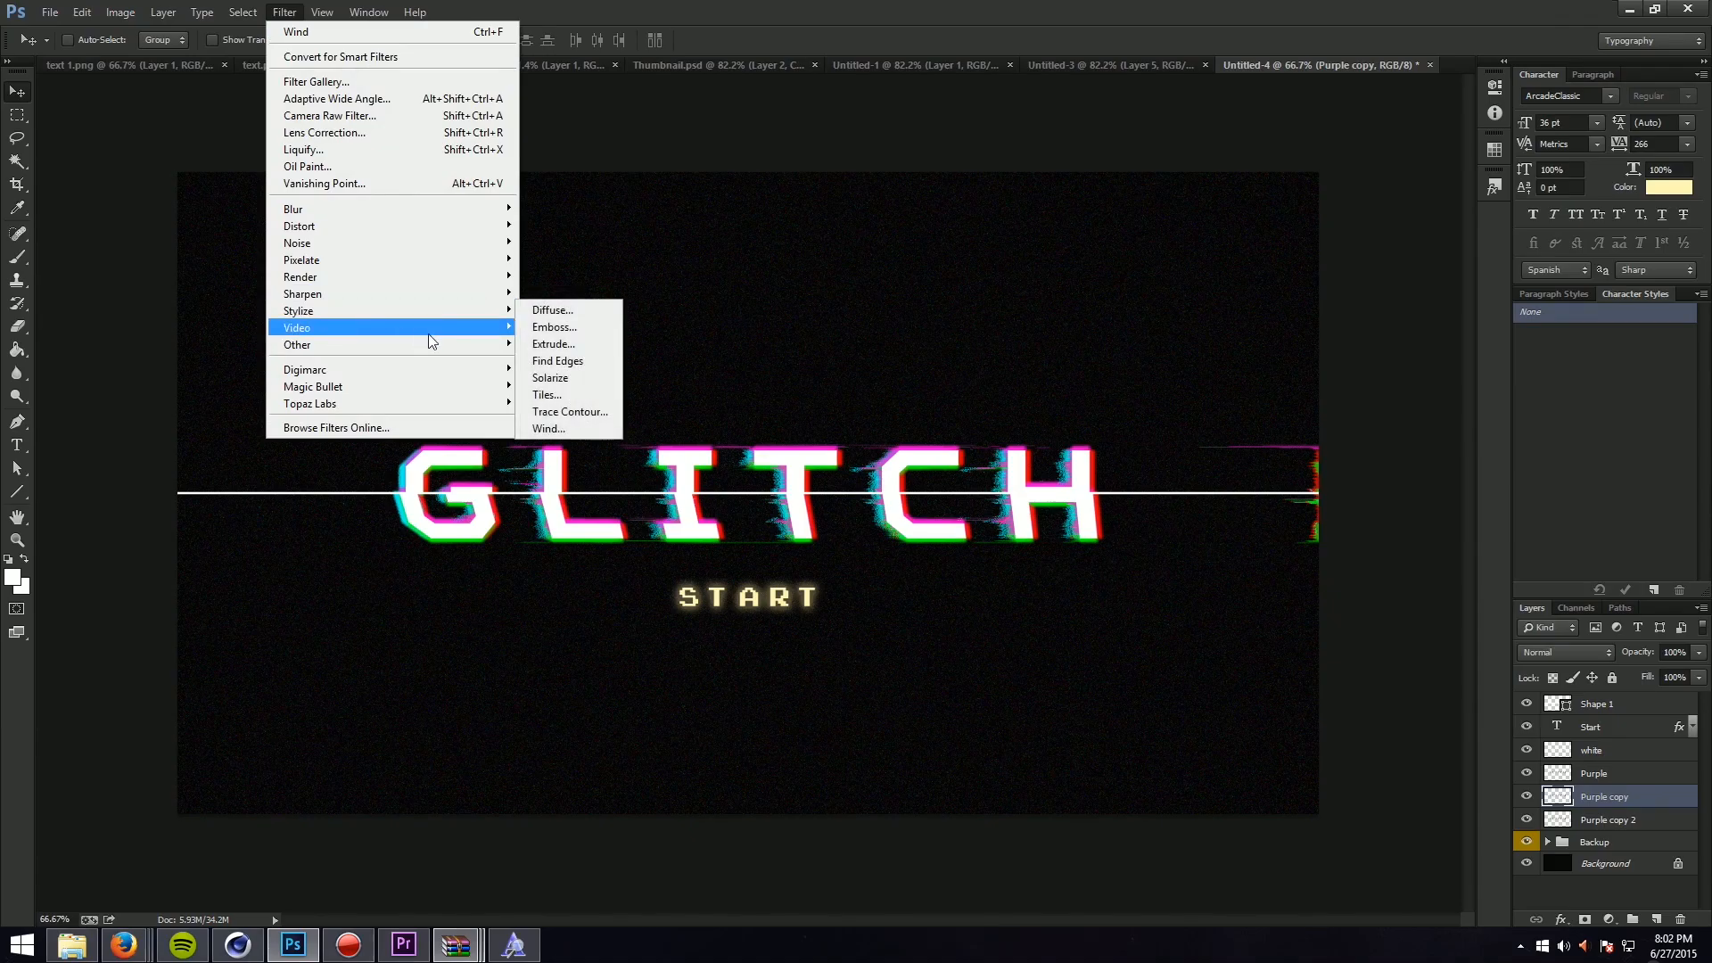
pyautogui.click(547, 427)
pyautogui.click(926, 408)
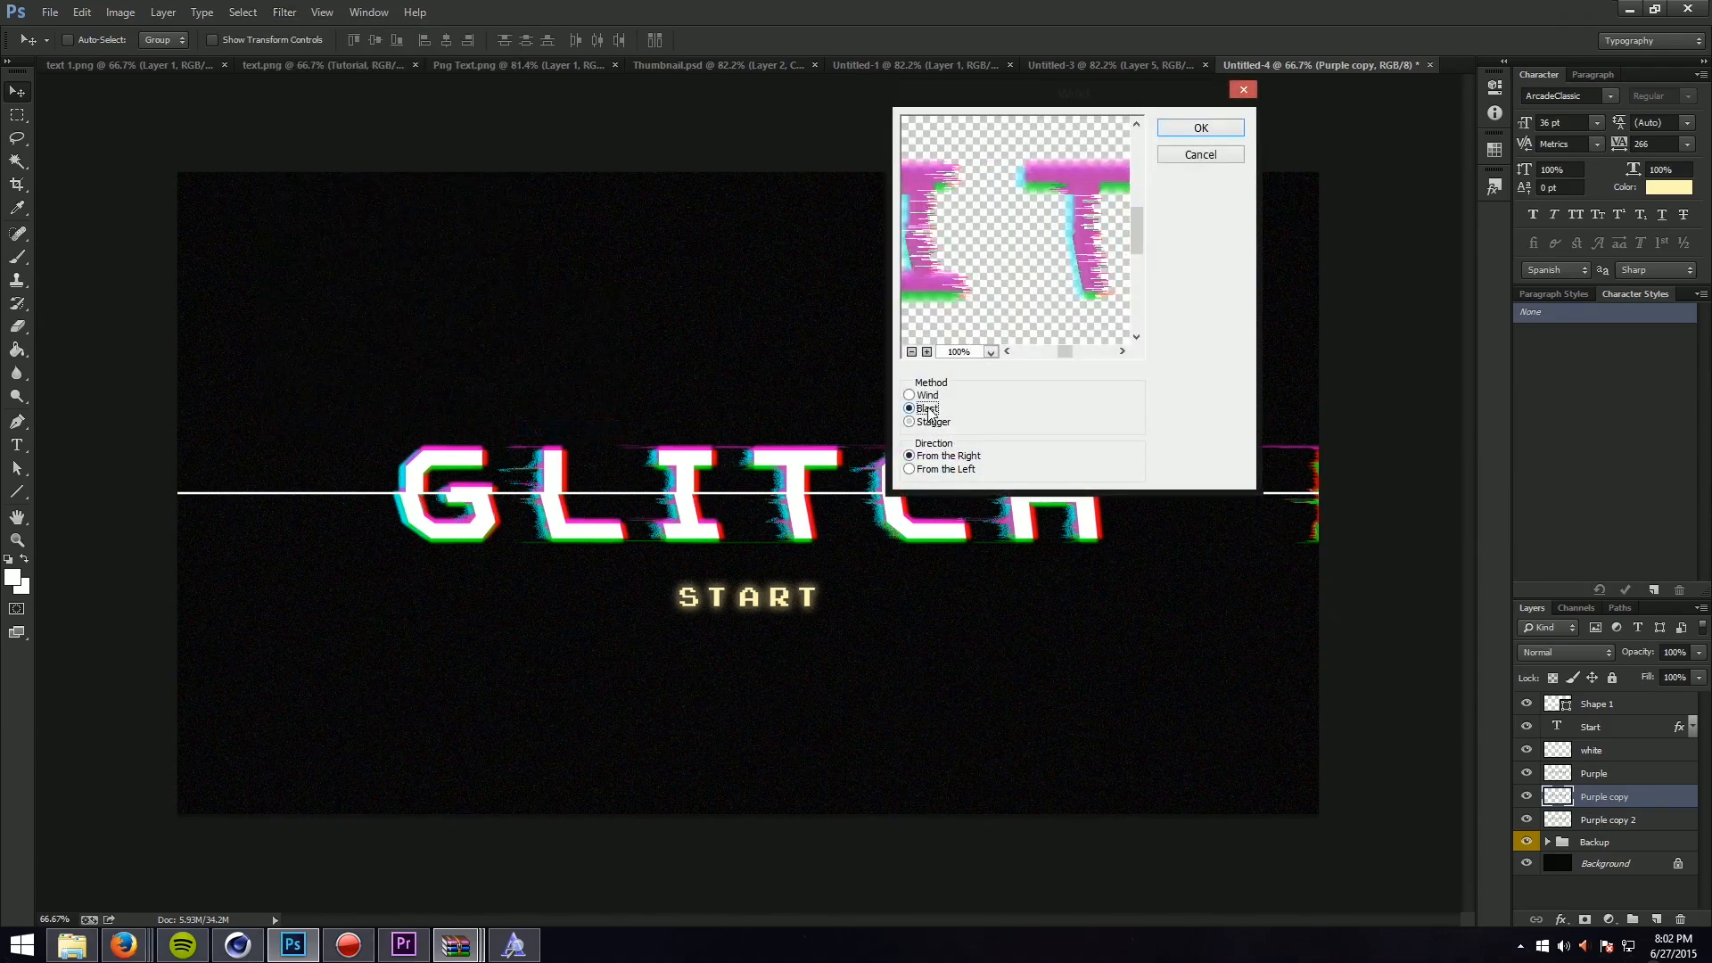
pyautogui.click(933, 469)
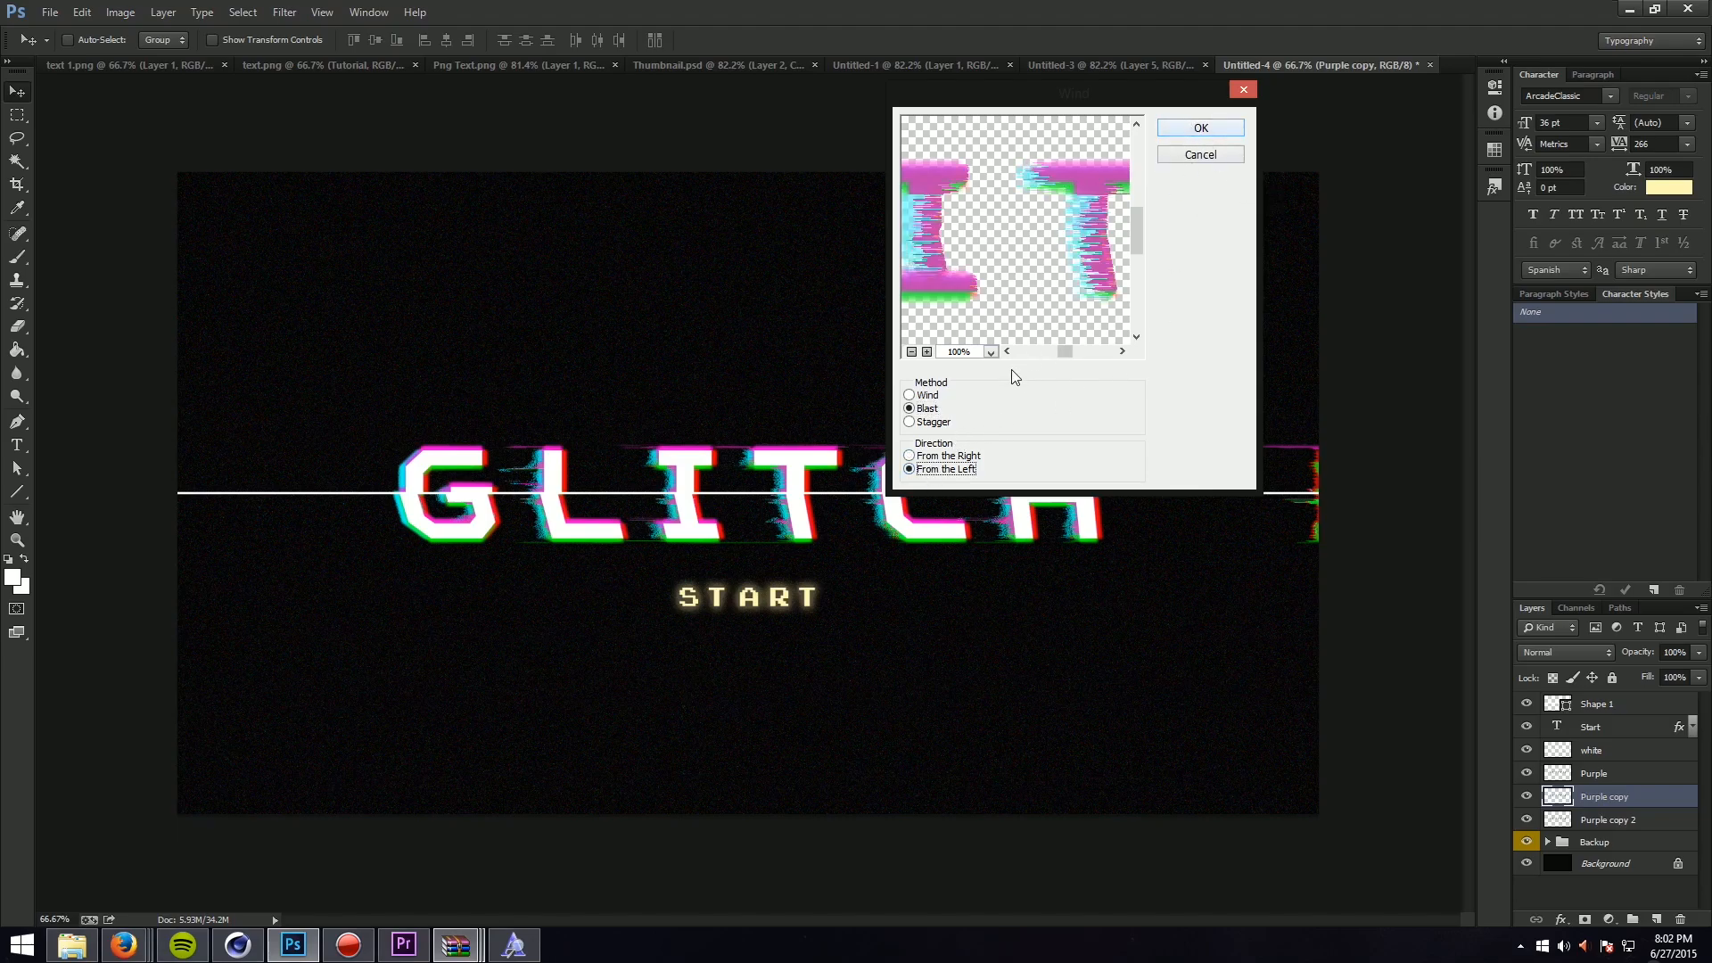
pyautogui.click(954, 456)
pyautogui.click(1204, 128)
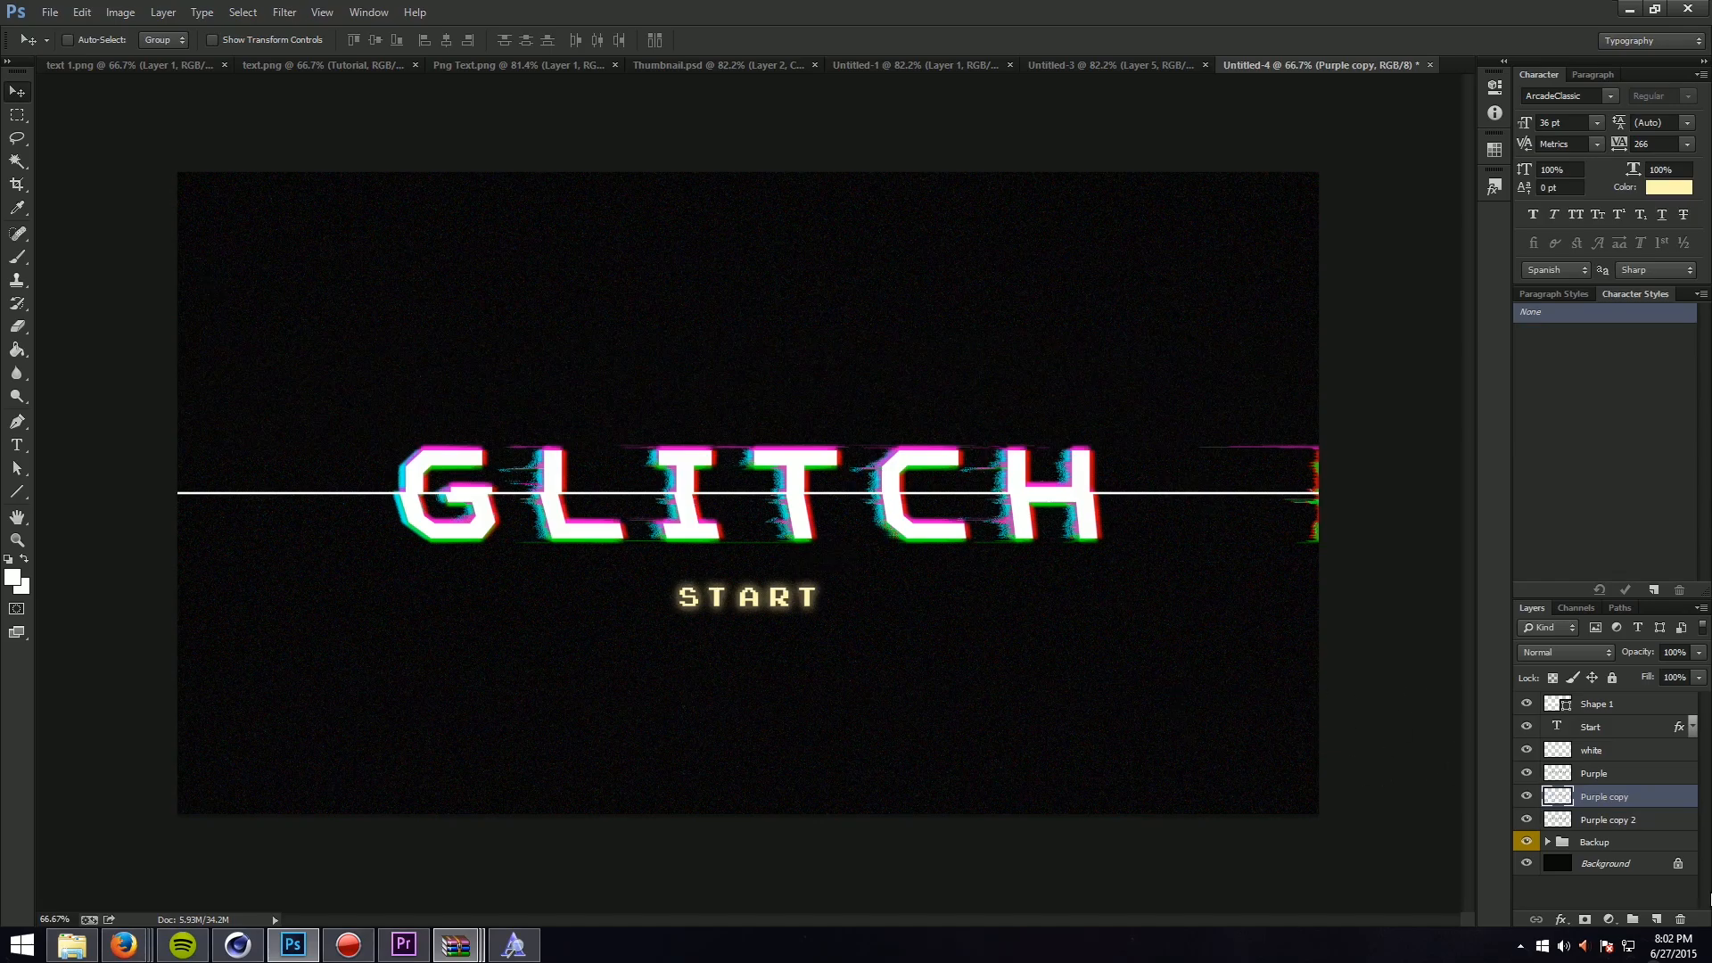
# Step: Merge the Purple layer down into Purple copy and rename the merged layer Effect on colours
pyautogui.click(1625, 775)
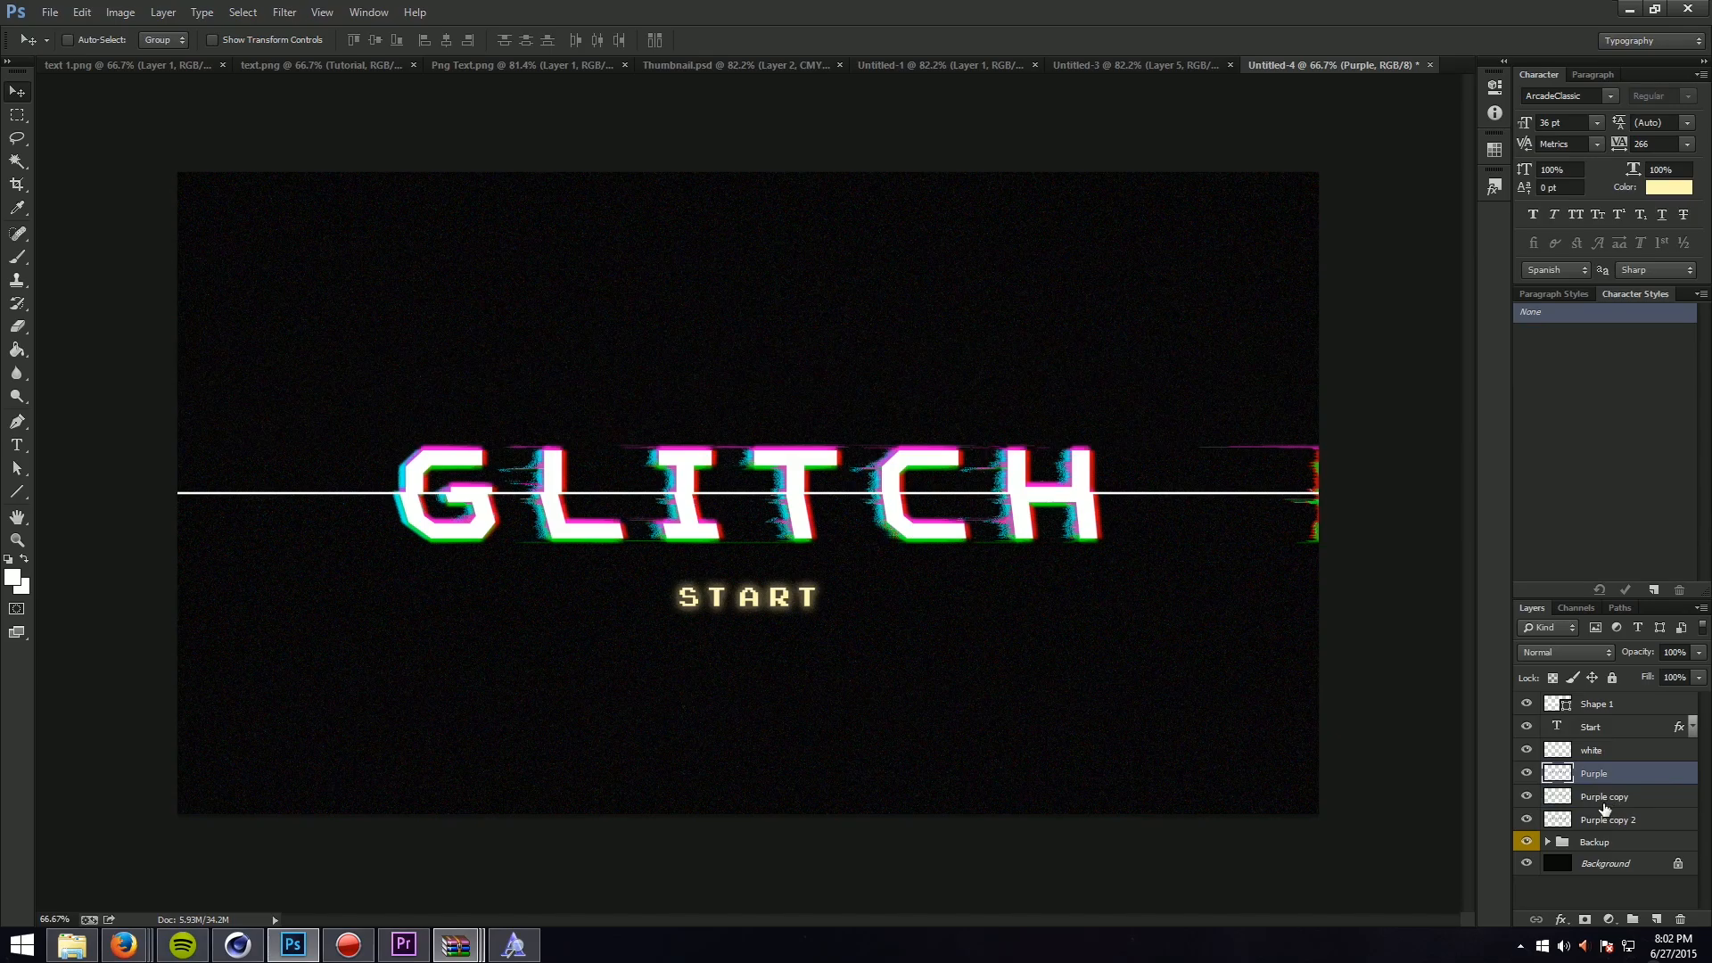
pyautogui.press('Delete')
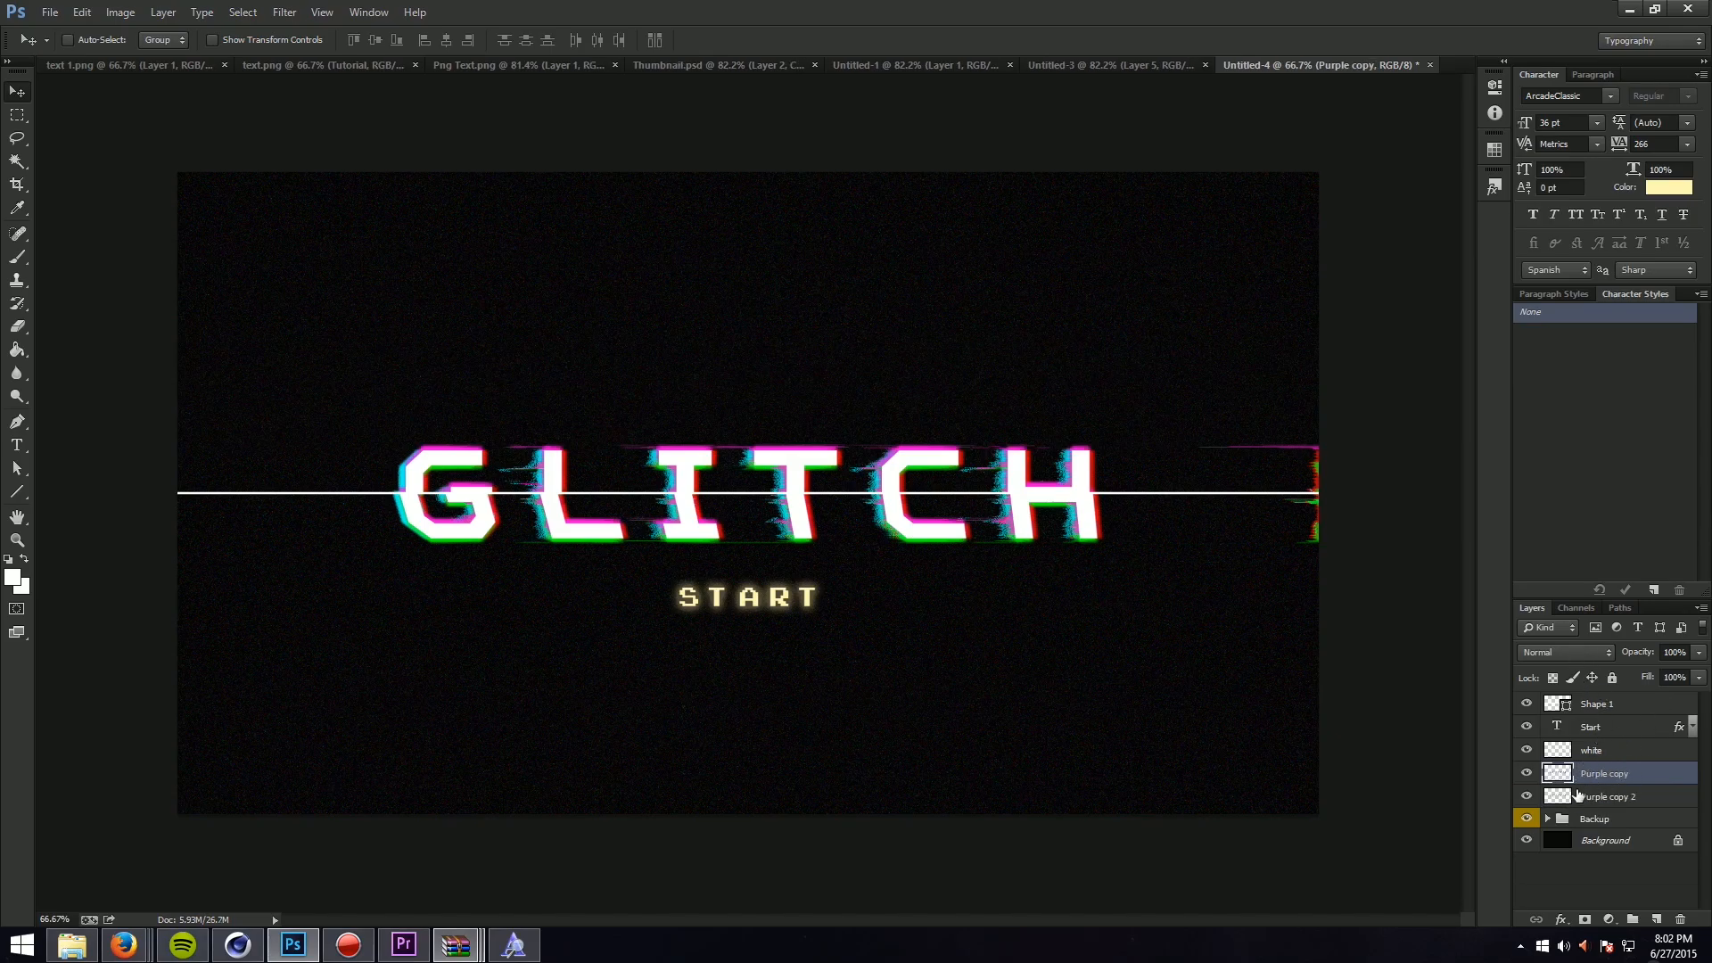
pyautogui.click(1527, 774)
pyautogui.click(1527, 774)
pyautogui.doubleClick(1604, 776)
pyautogui.write('Effect on colours')
pyautogui.press('Return')
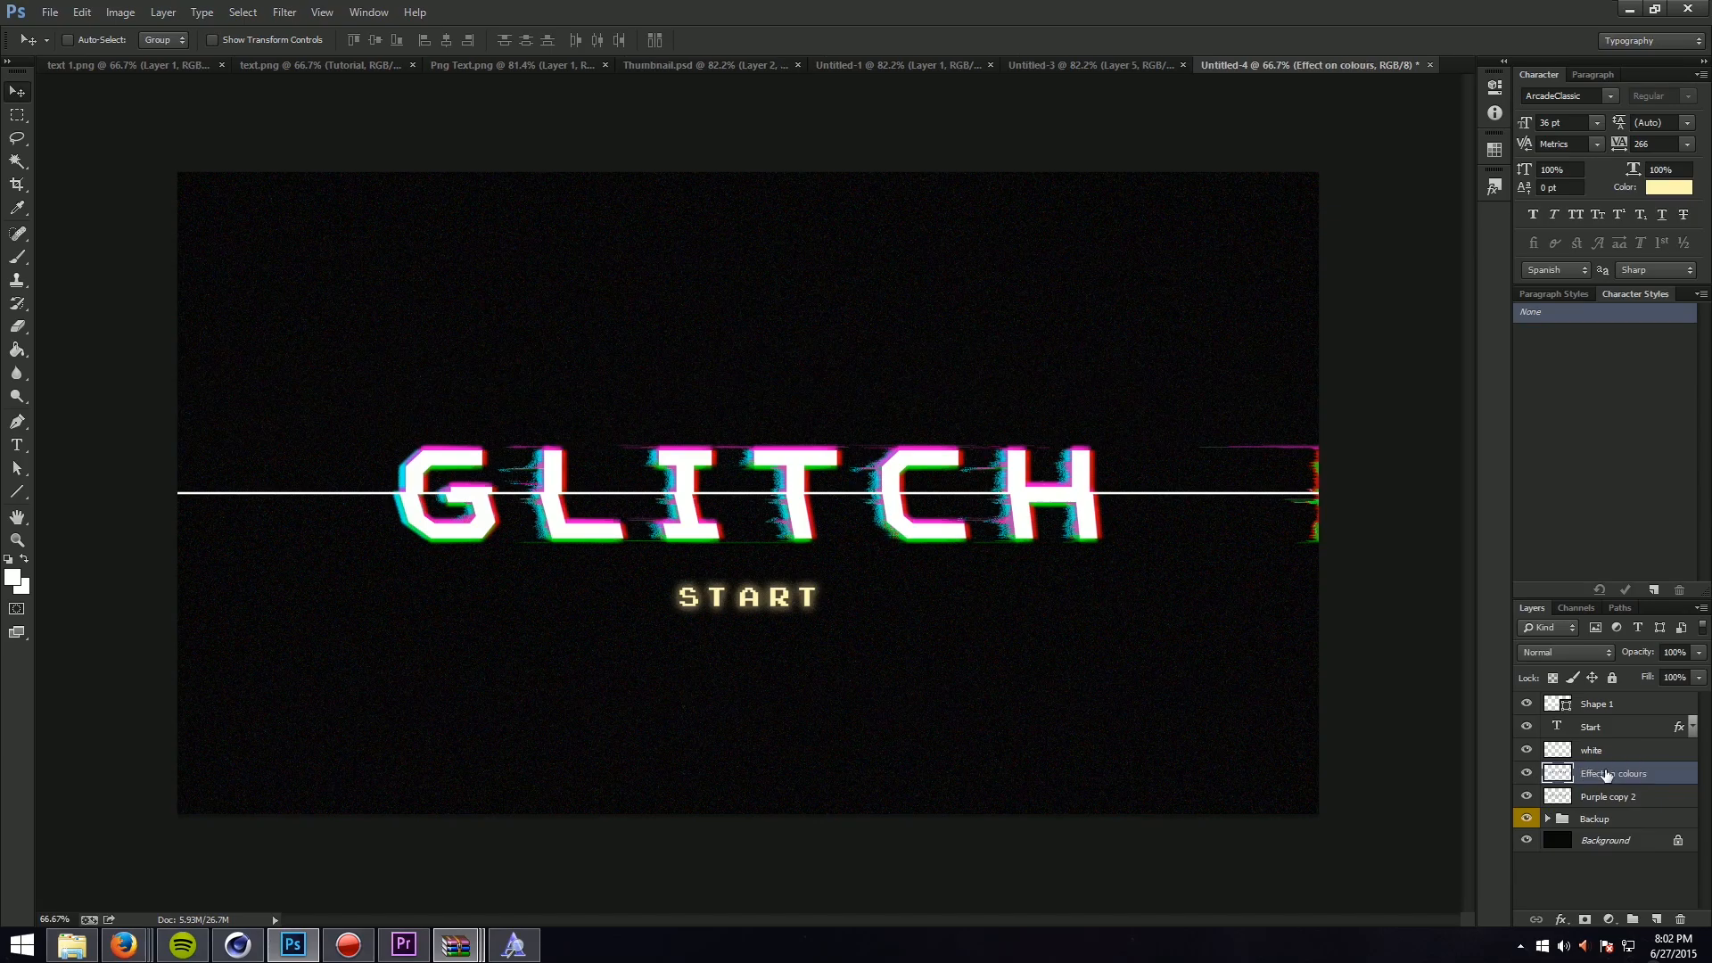
# Step: Try different opacity and fill levels on the Effect on colours layer, returning both to 100%
pyautogui.click(1699, 653)
pyautogui.moveTo(1652, 674); pyautogui.dragTo(1702, 674)
pyautogui.click(1649, 644)
pyautogui.click(1699, 677)
pyautogui.moveTo(1636, 698); pyautogui.dragTo(1676, 696)
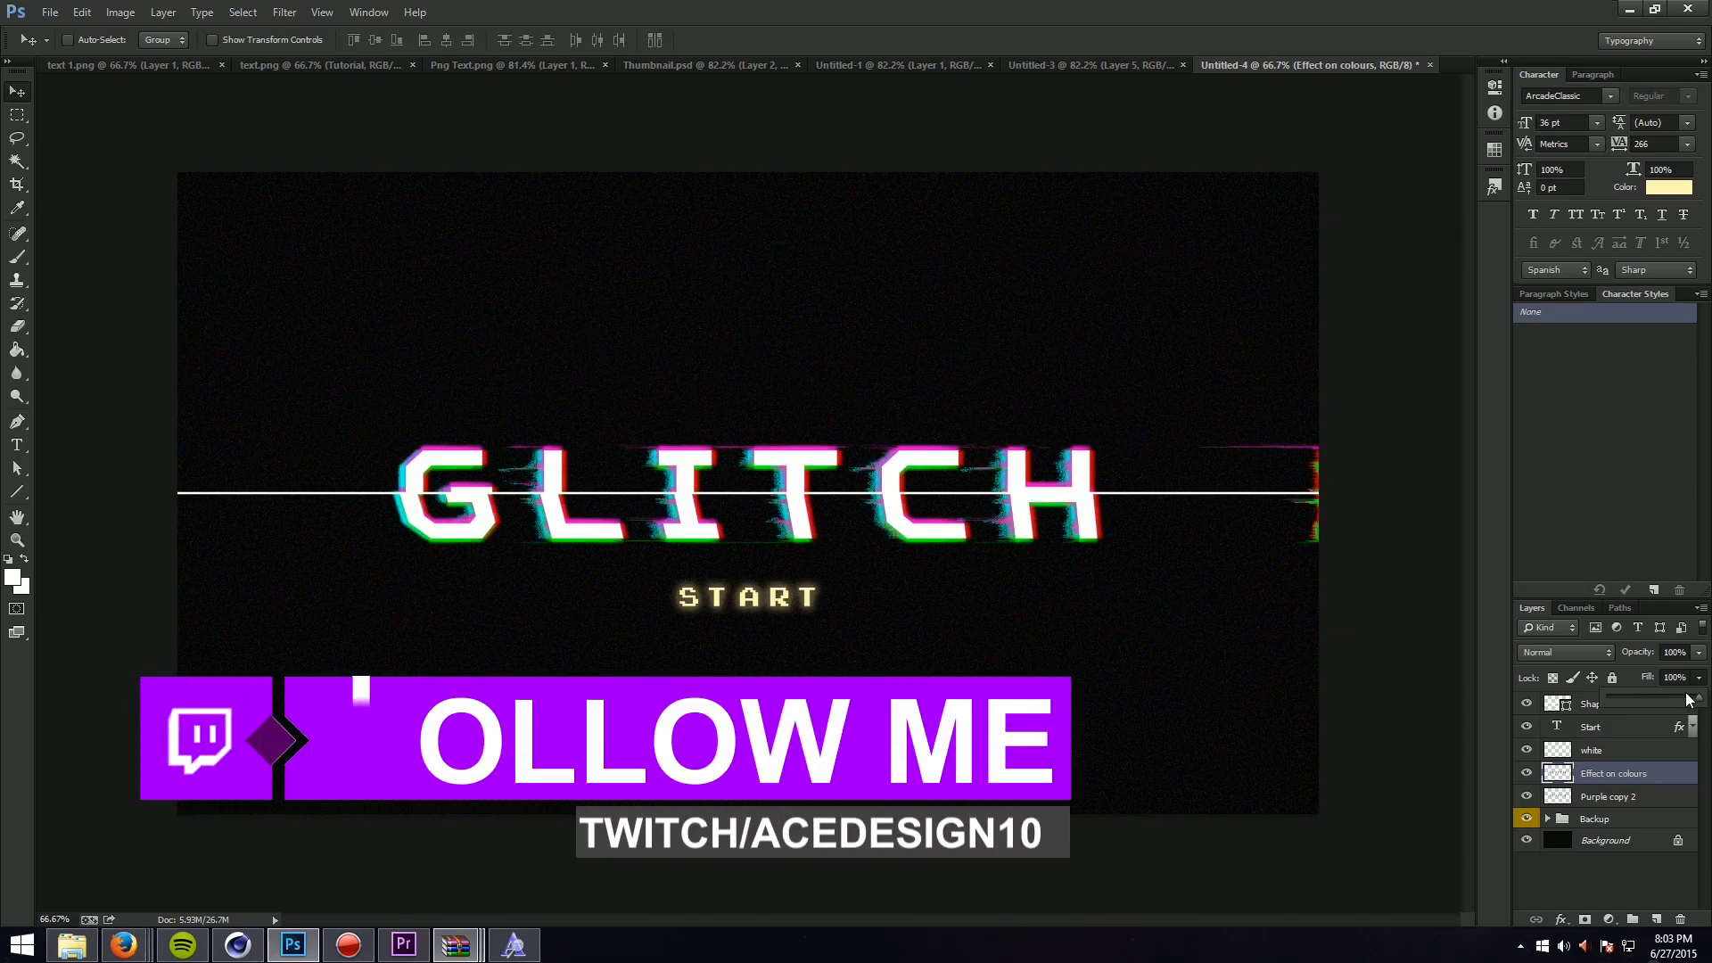
# Step: Merge the Effect on colours layer down into Purple copy 2
pyautogui.press('Delete')
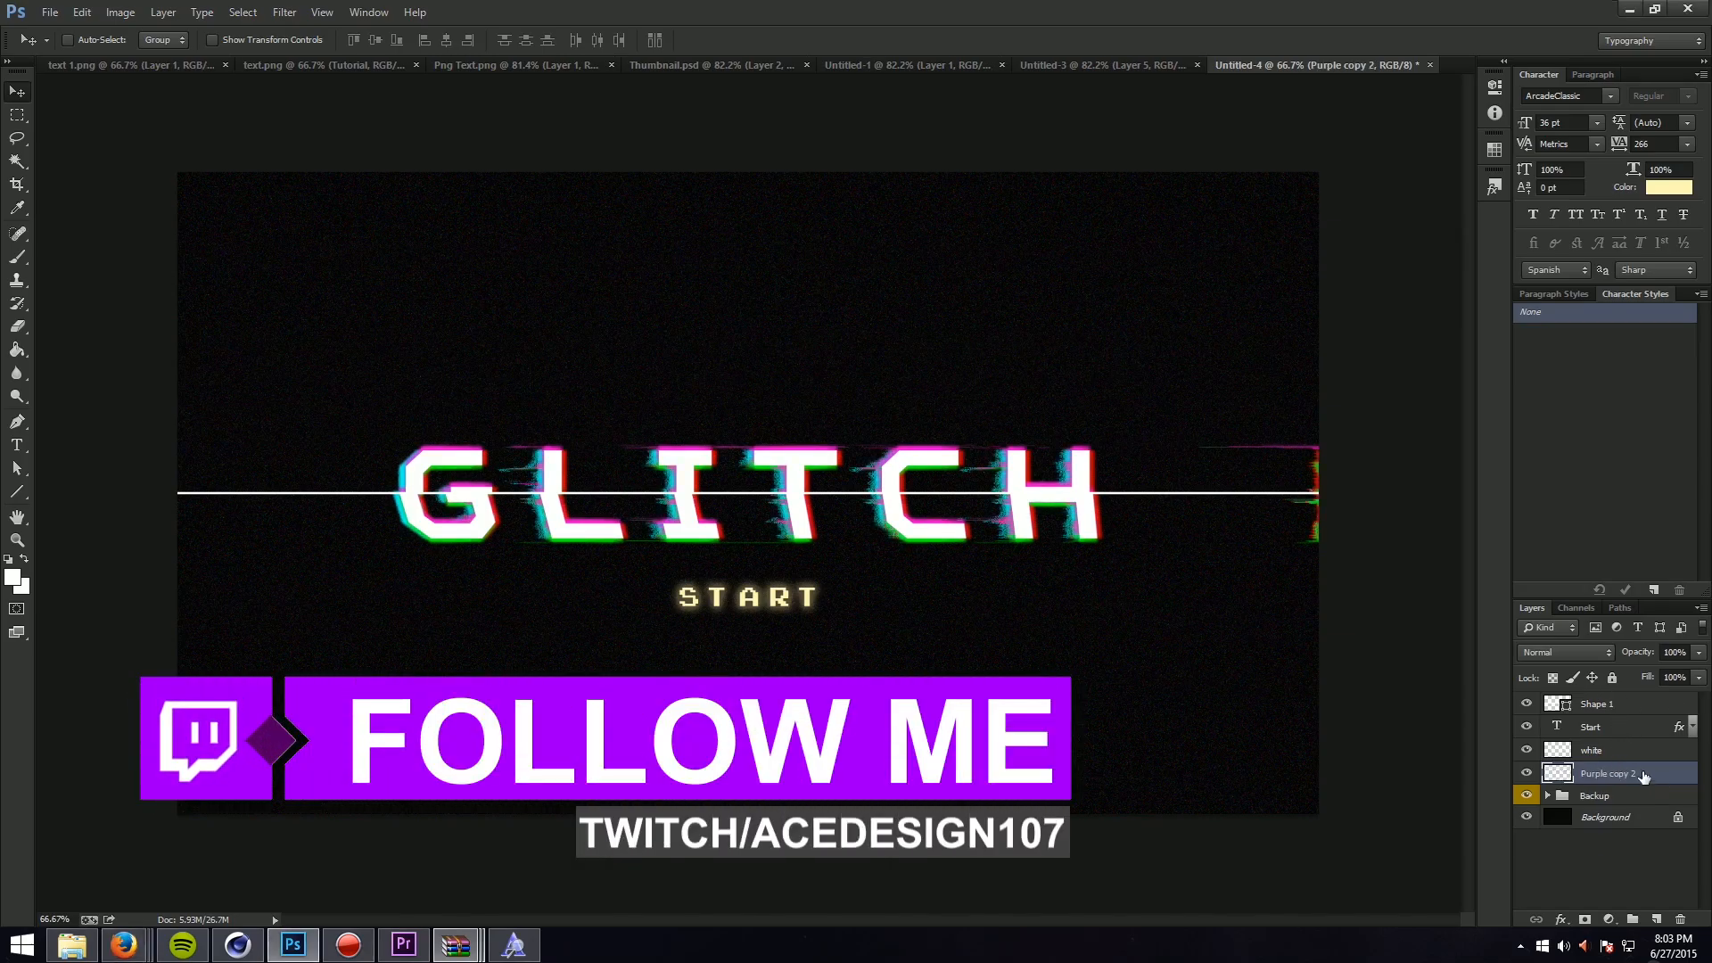
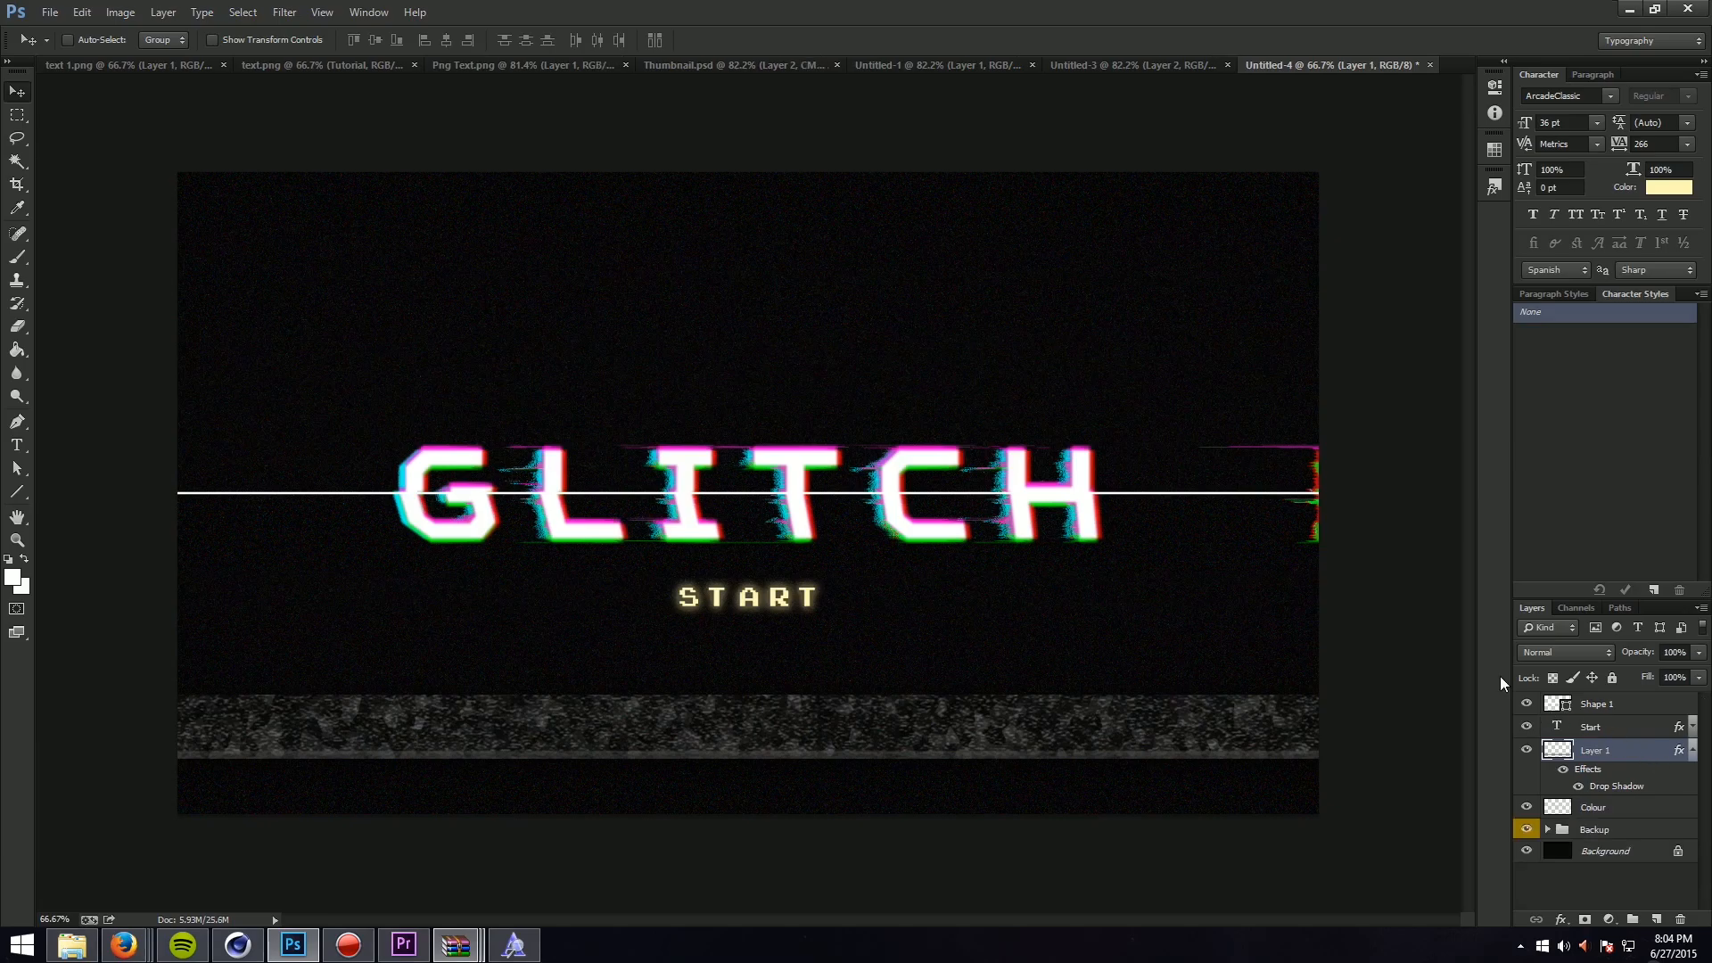
# Step: Duplicate Layer 1 with the textured strip and apply the Find Edges filter to the copy
pyautogui.hotkey('ctrl', 'j')
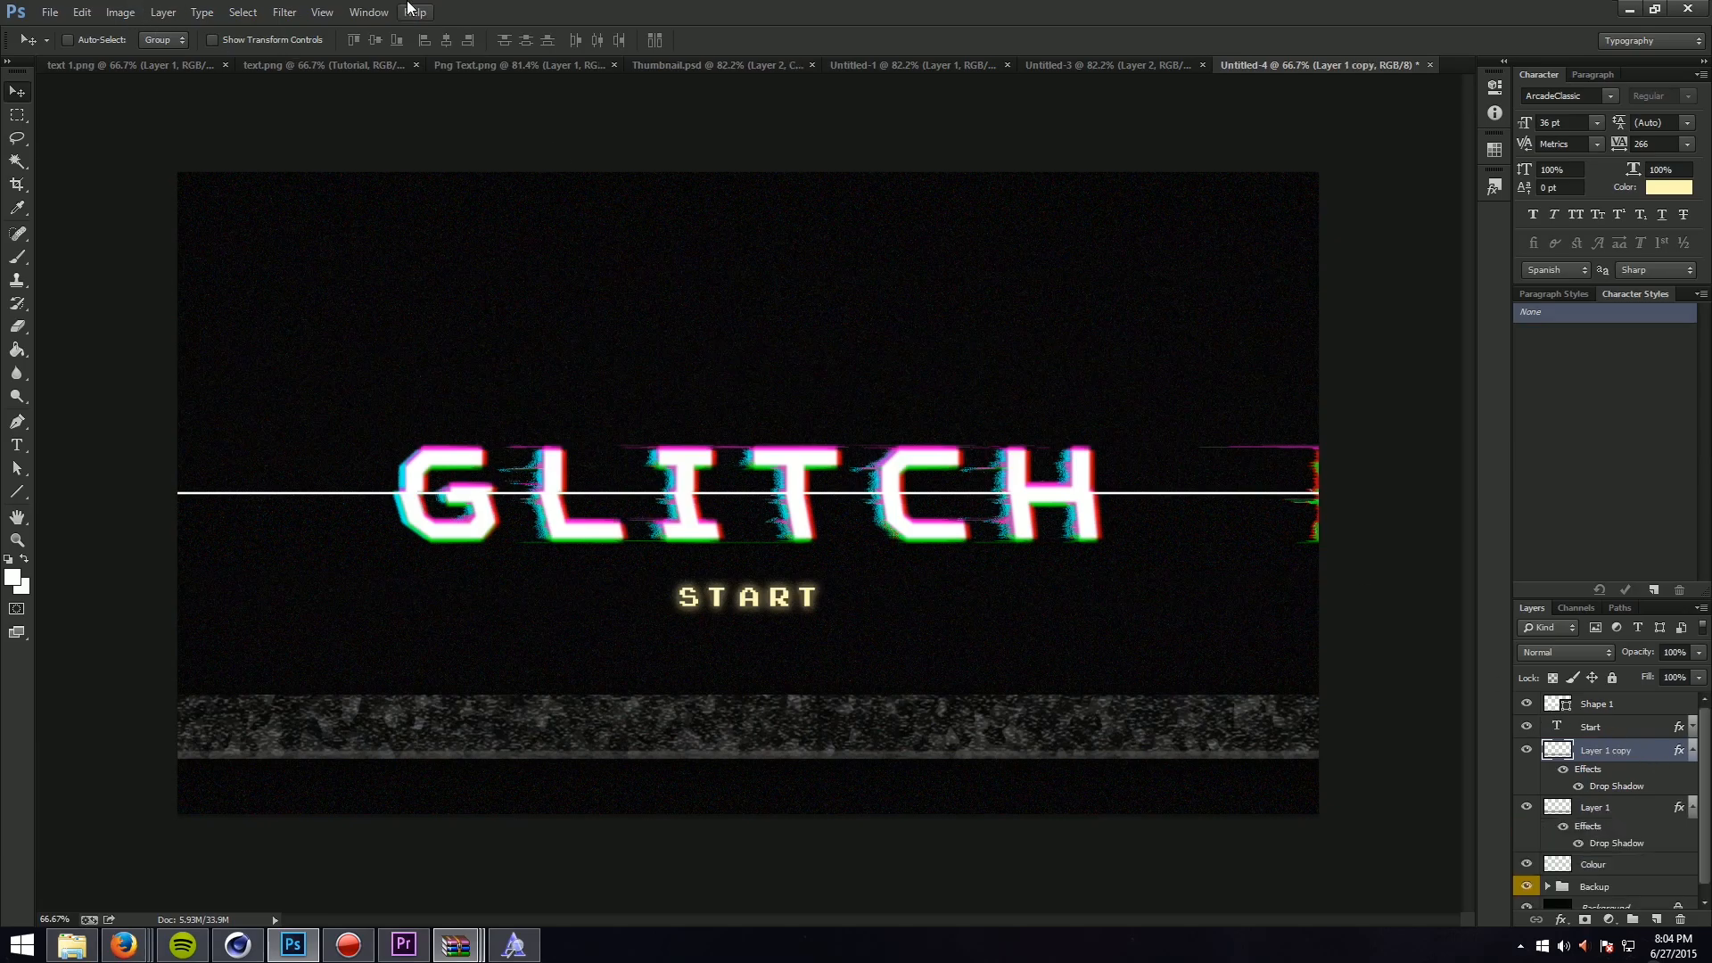
pyautogui.click(285, 11)
pyautogui.moveTo(401, 310)
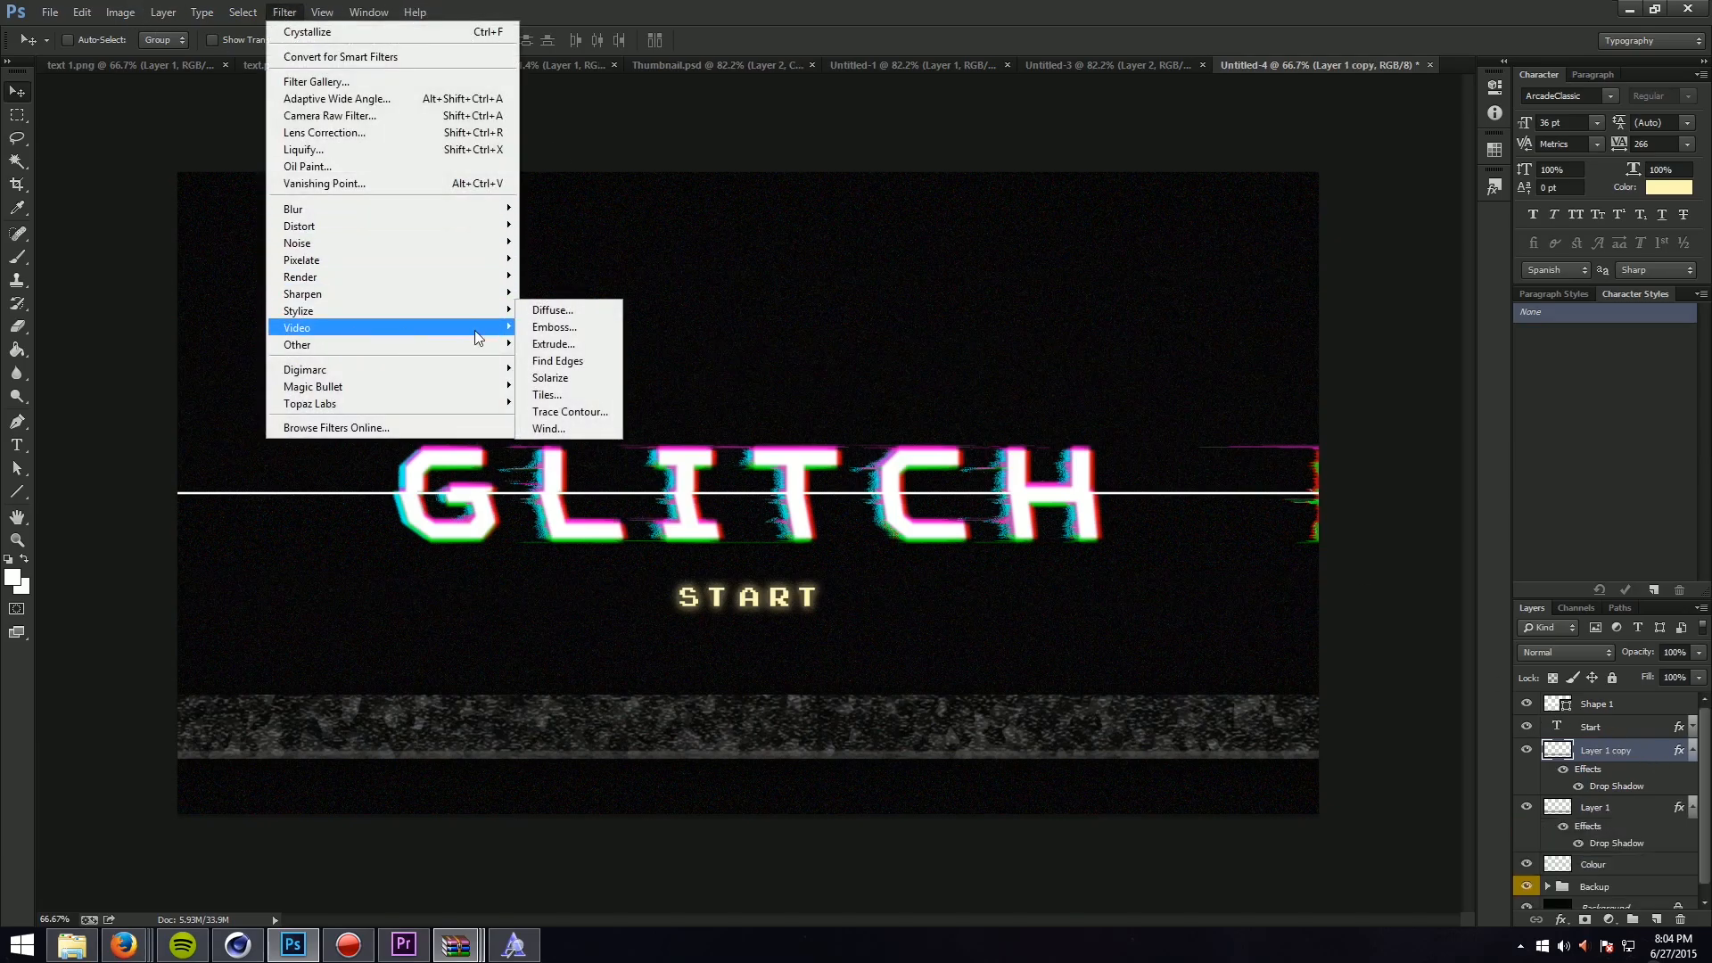
pyautogui.click(557, 360)
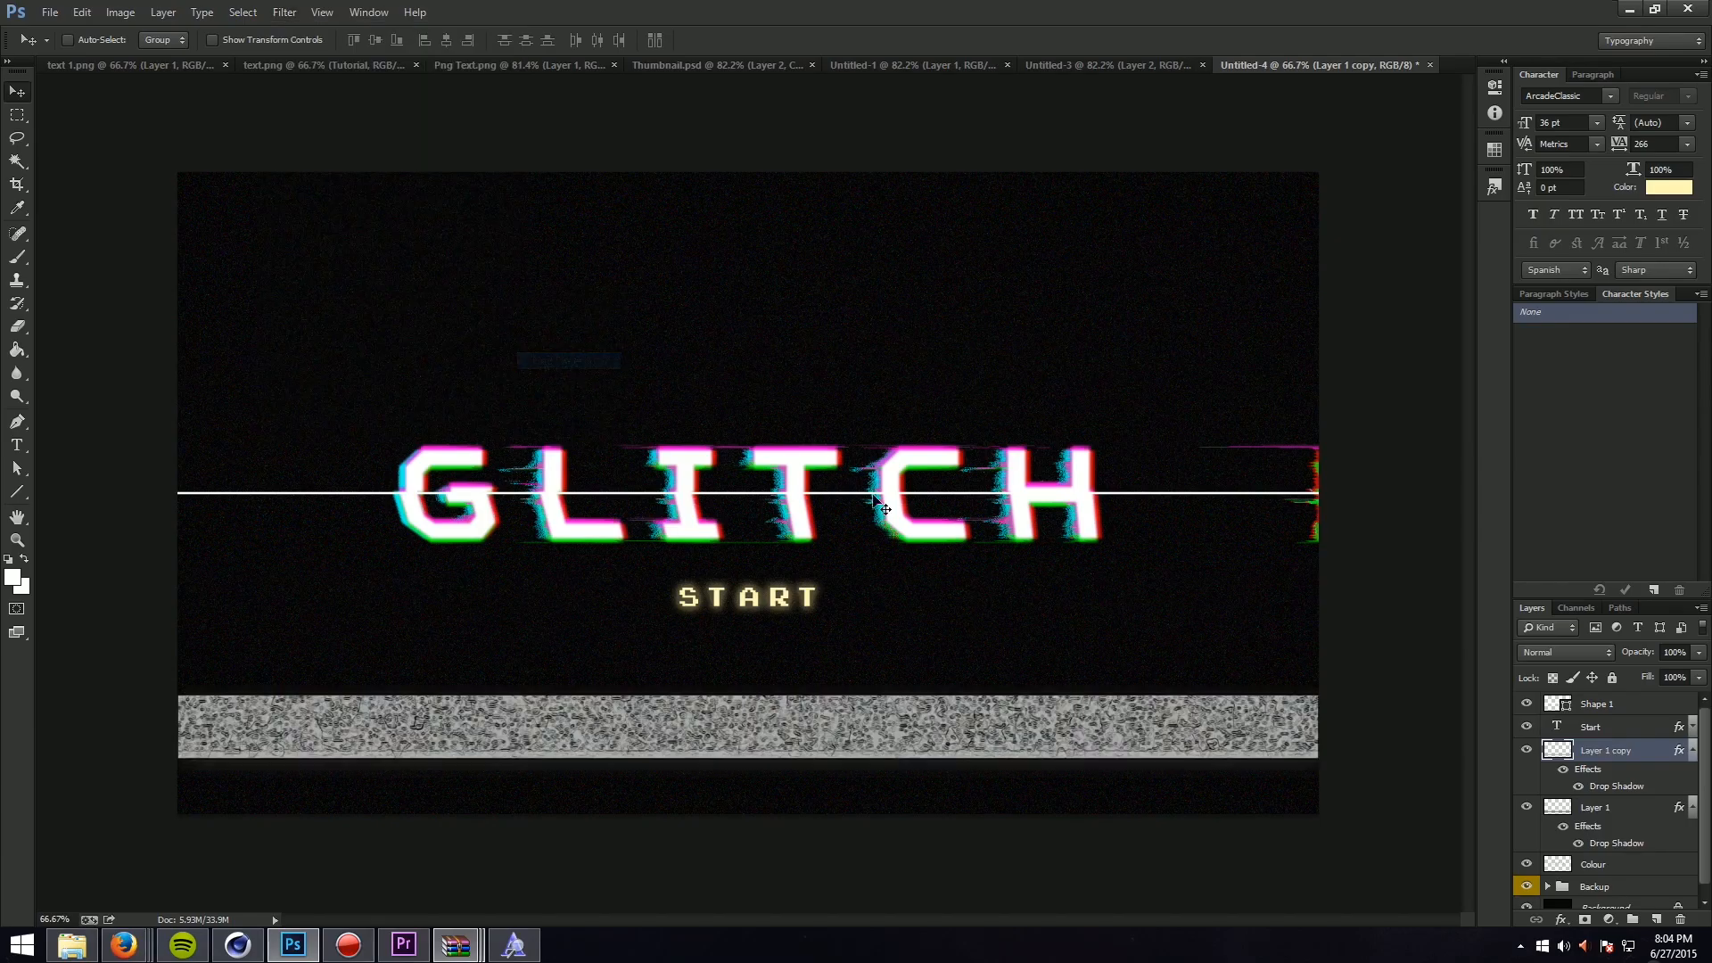
# Step: Set the blending mode of Layer 1 copy to Overlay, keeping its opacity at 100%
pyautogui.click(1698, 652)
pyautogui.moveTo(1655, 673); pyautogui.dragTo(1615, 648)
pyautogui.click(1610, 652)
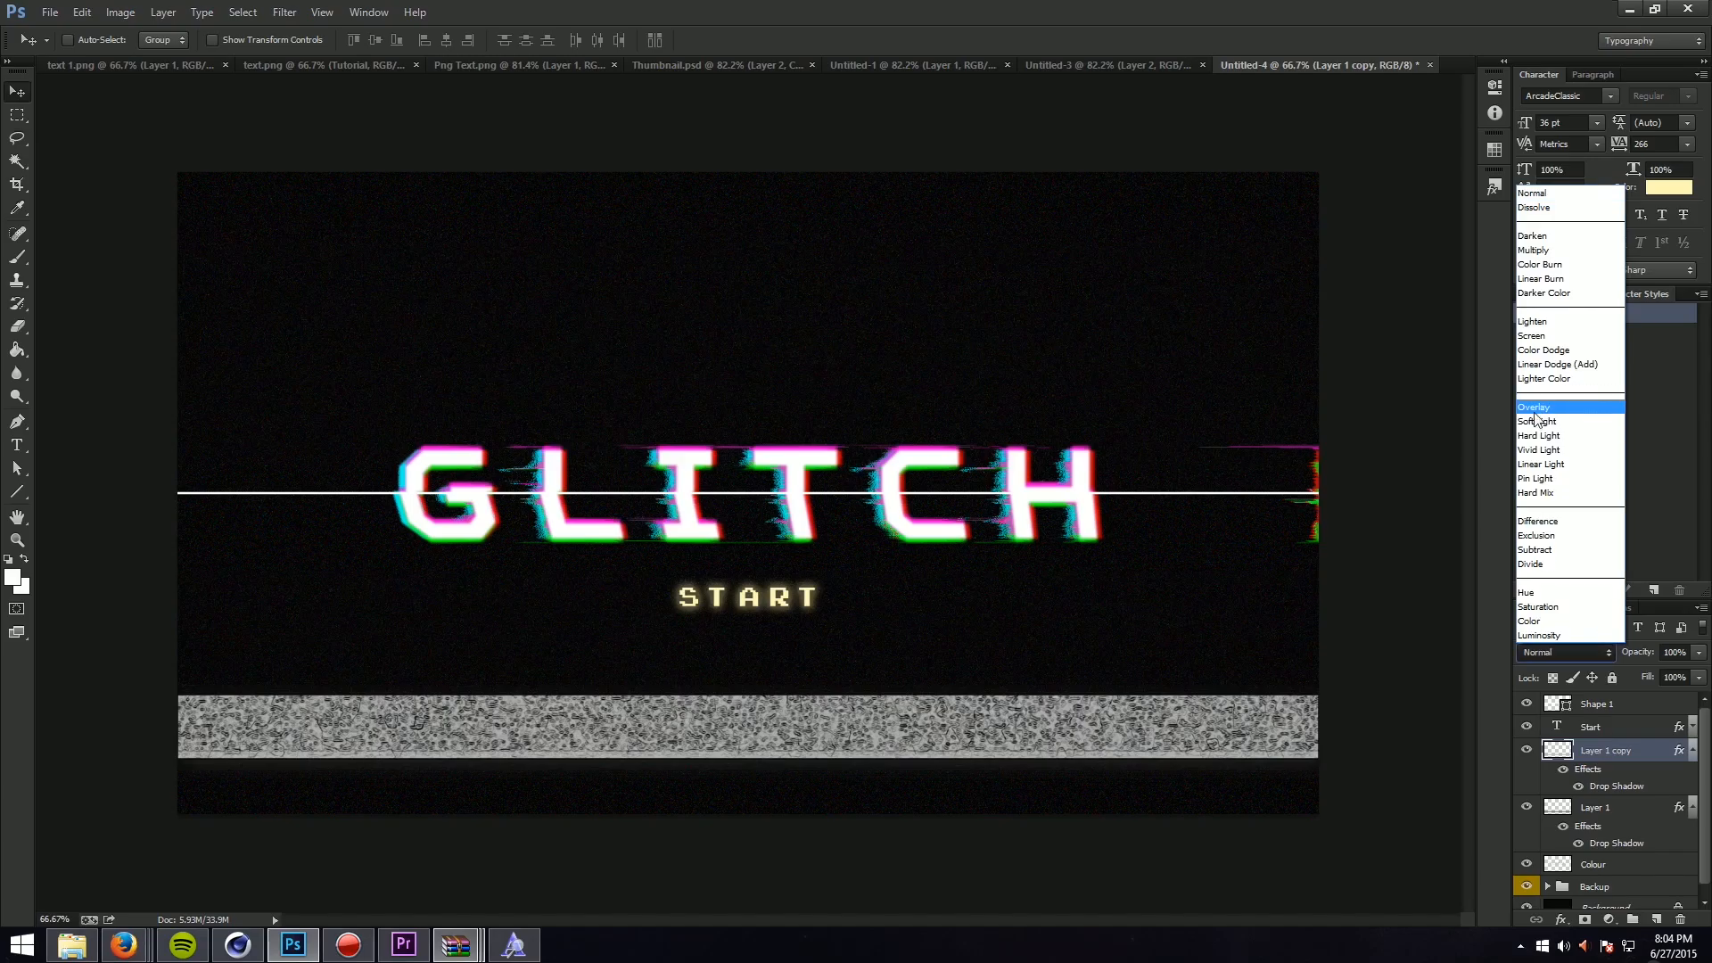
pyautogui.click(1543, 412)
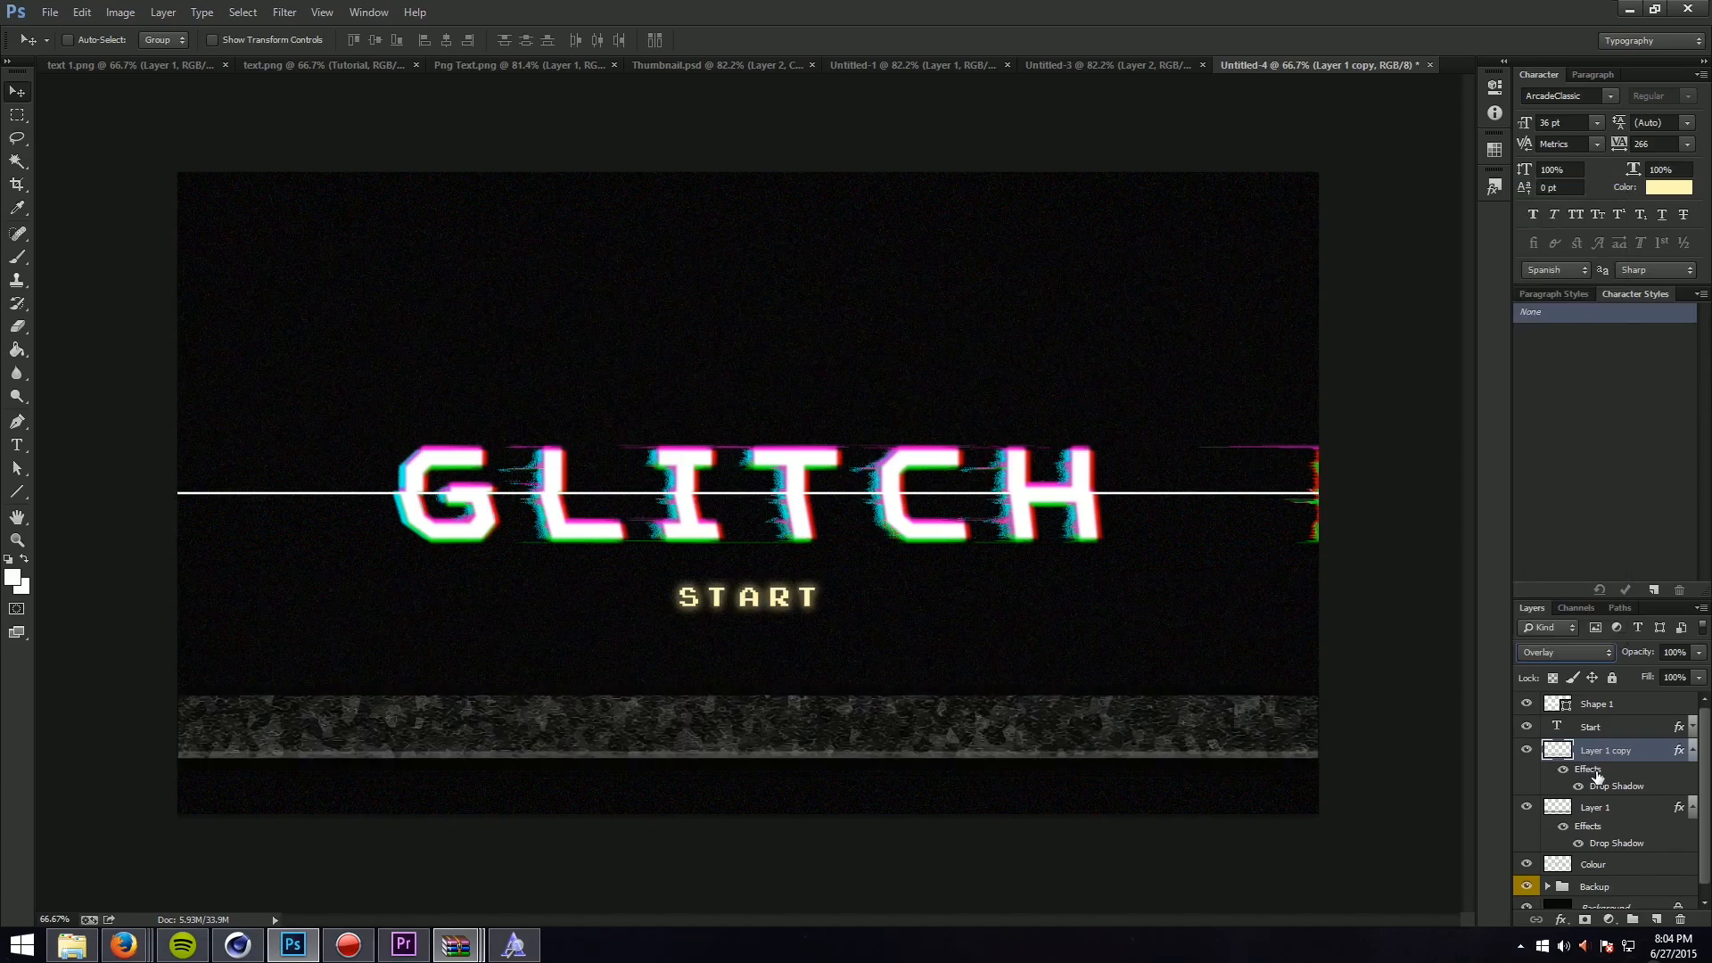
# Step: Try merging Layer 1 copy down into Layer 1 and rasterizing the copy's layer style, undoing each attempt
pyautogui.press('Delete')
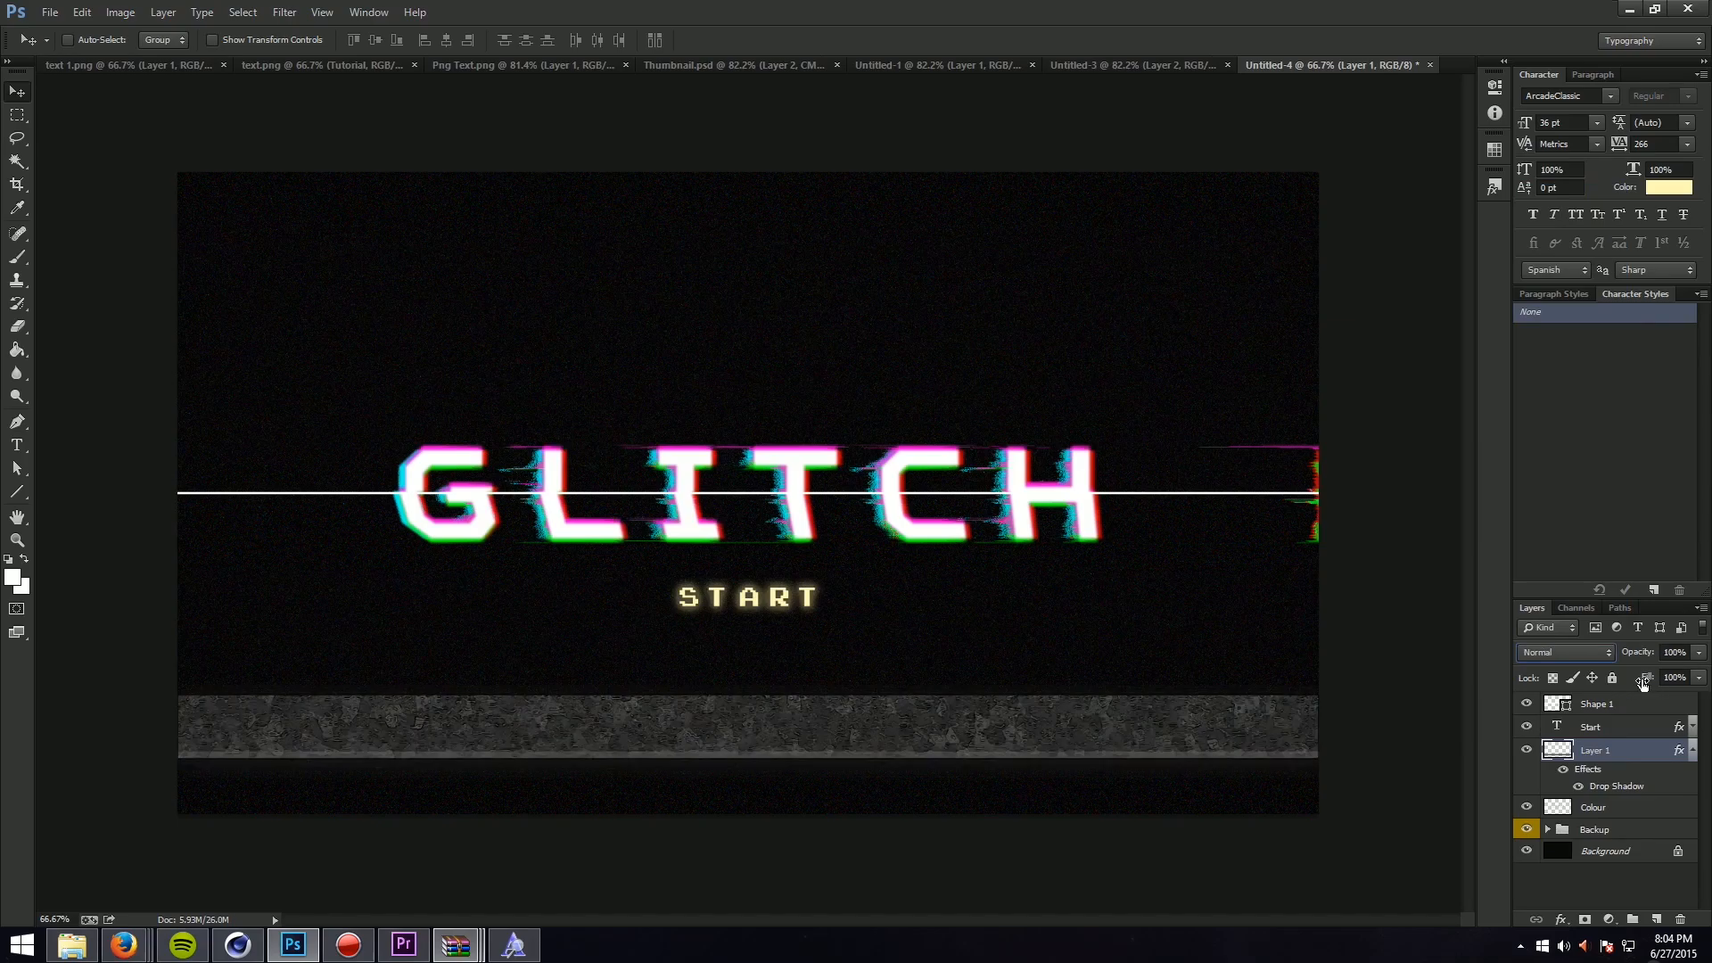
pyautogui.hotkey('ctrl', 'z')
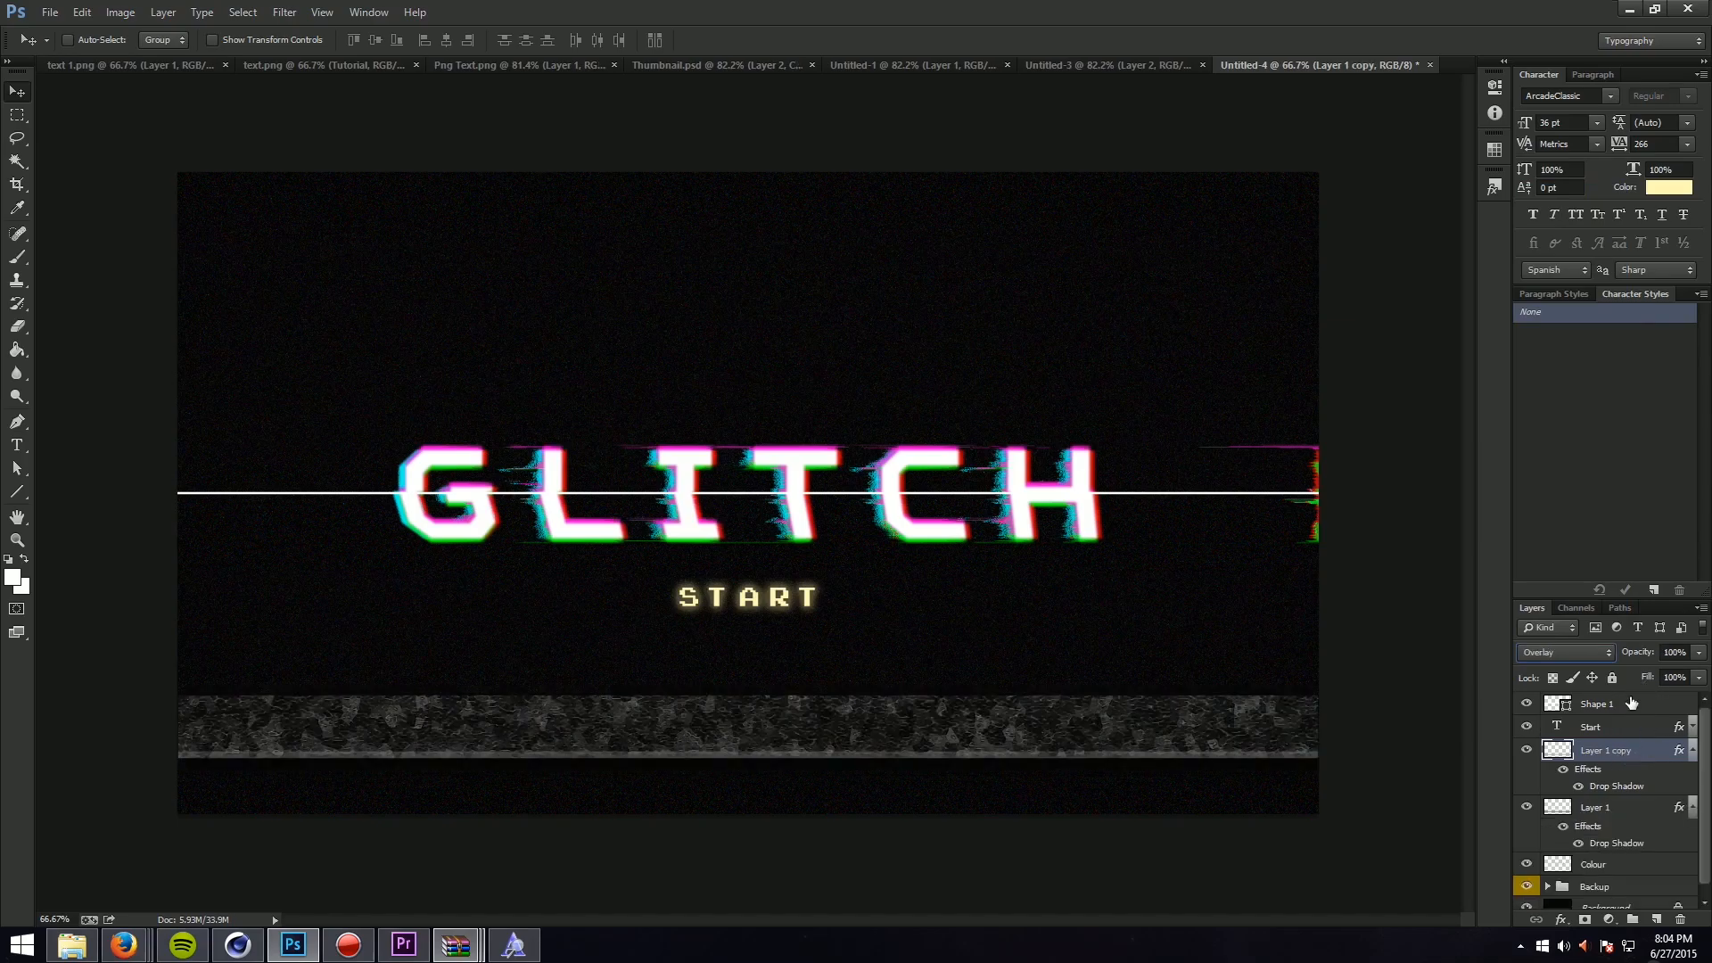
pyautogui.rightClick(1627, 749)
pyautogui.click(1576, 258)
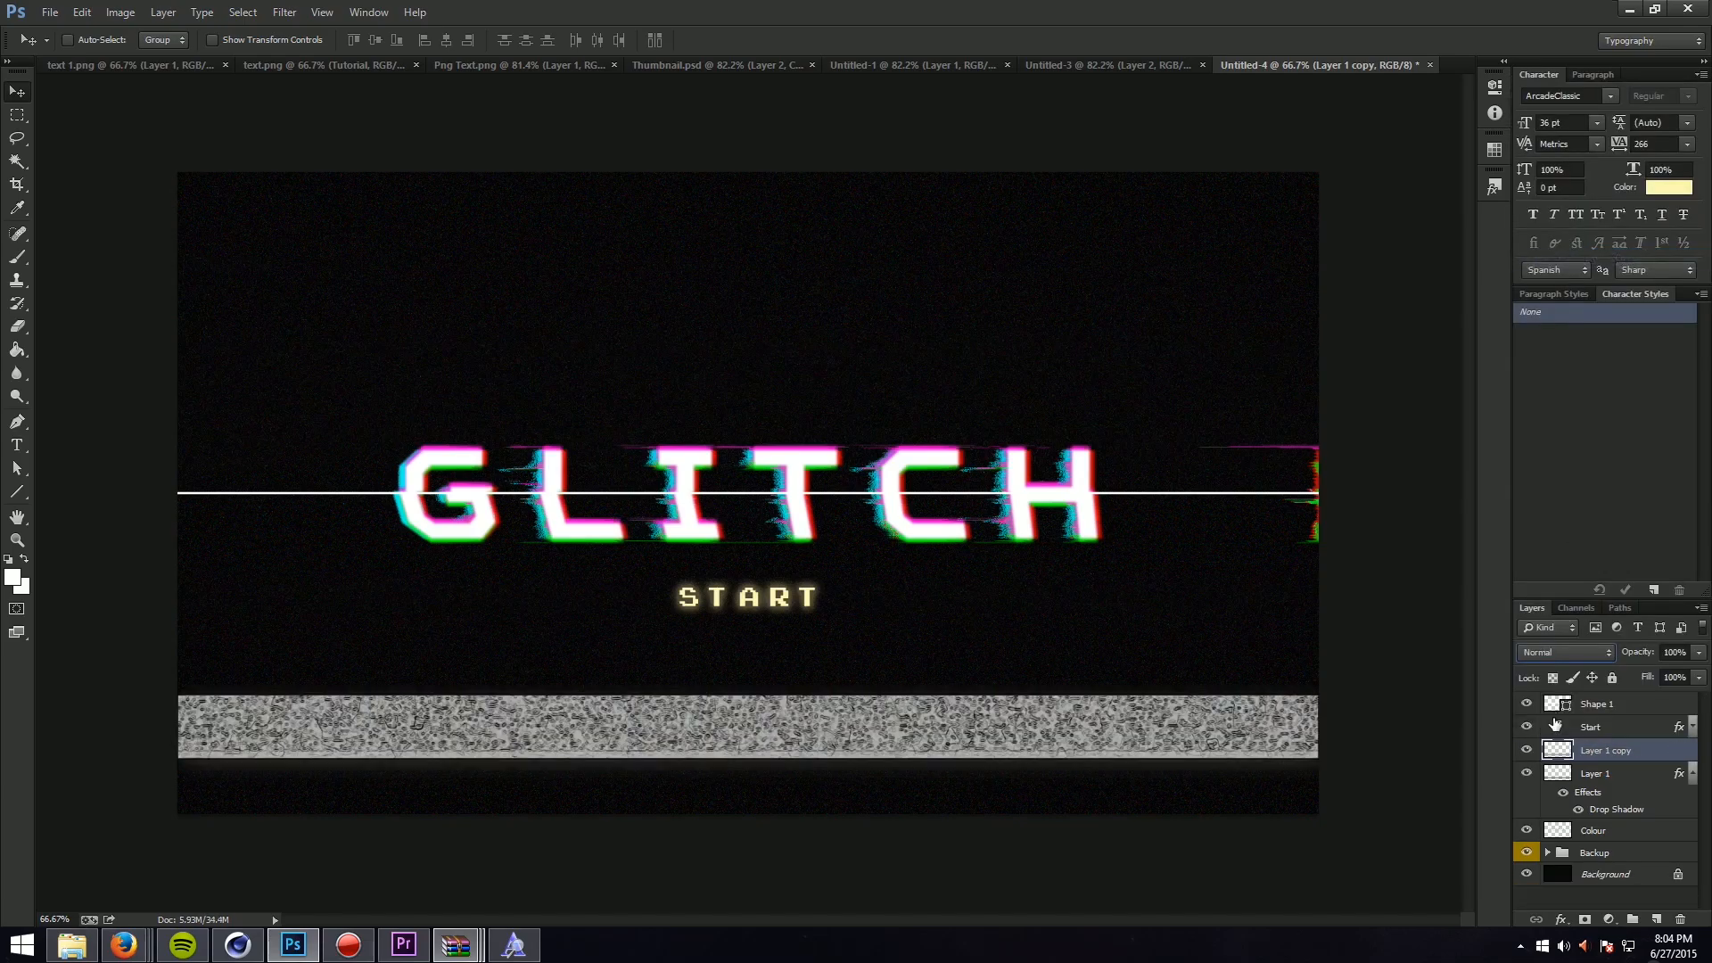
pyautogui.hotkey('ctrl', 'z')
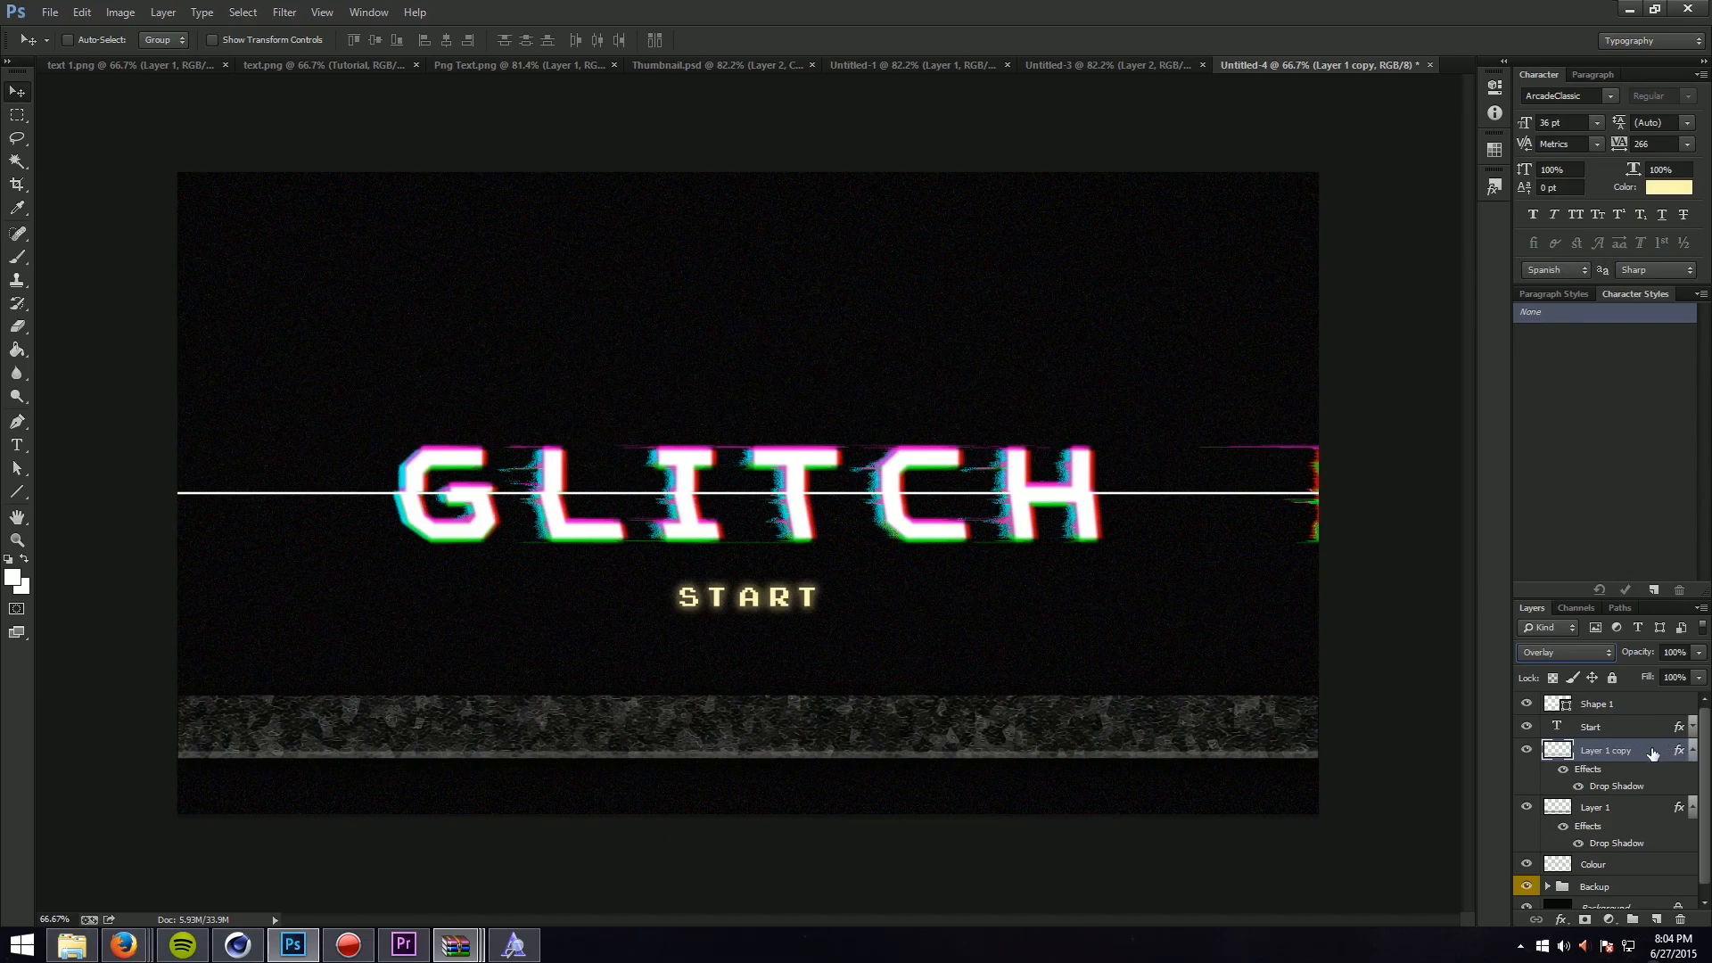
# Step: Lower the opacity of Layer 1 copy to 25%
pyautogui.keyDown('shift'); pyautogui.click(1651, 809); pyautogui.keyUp('shift')
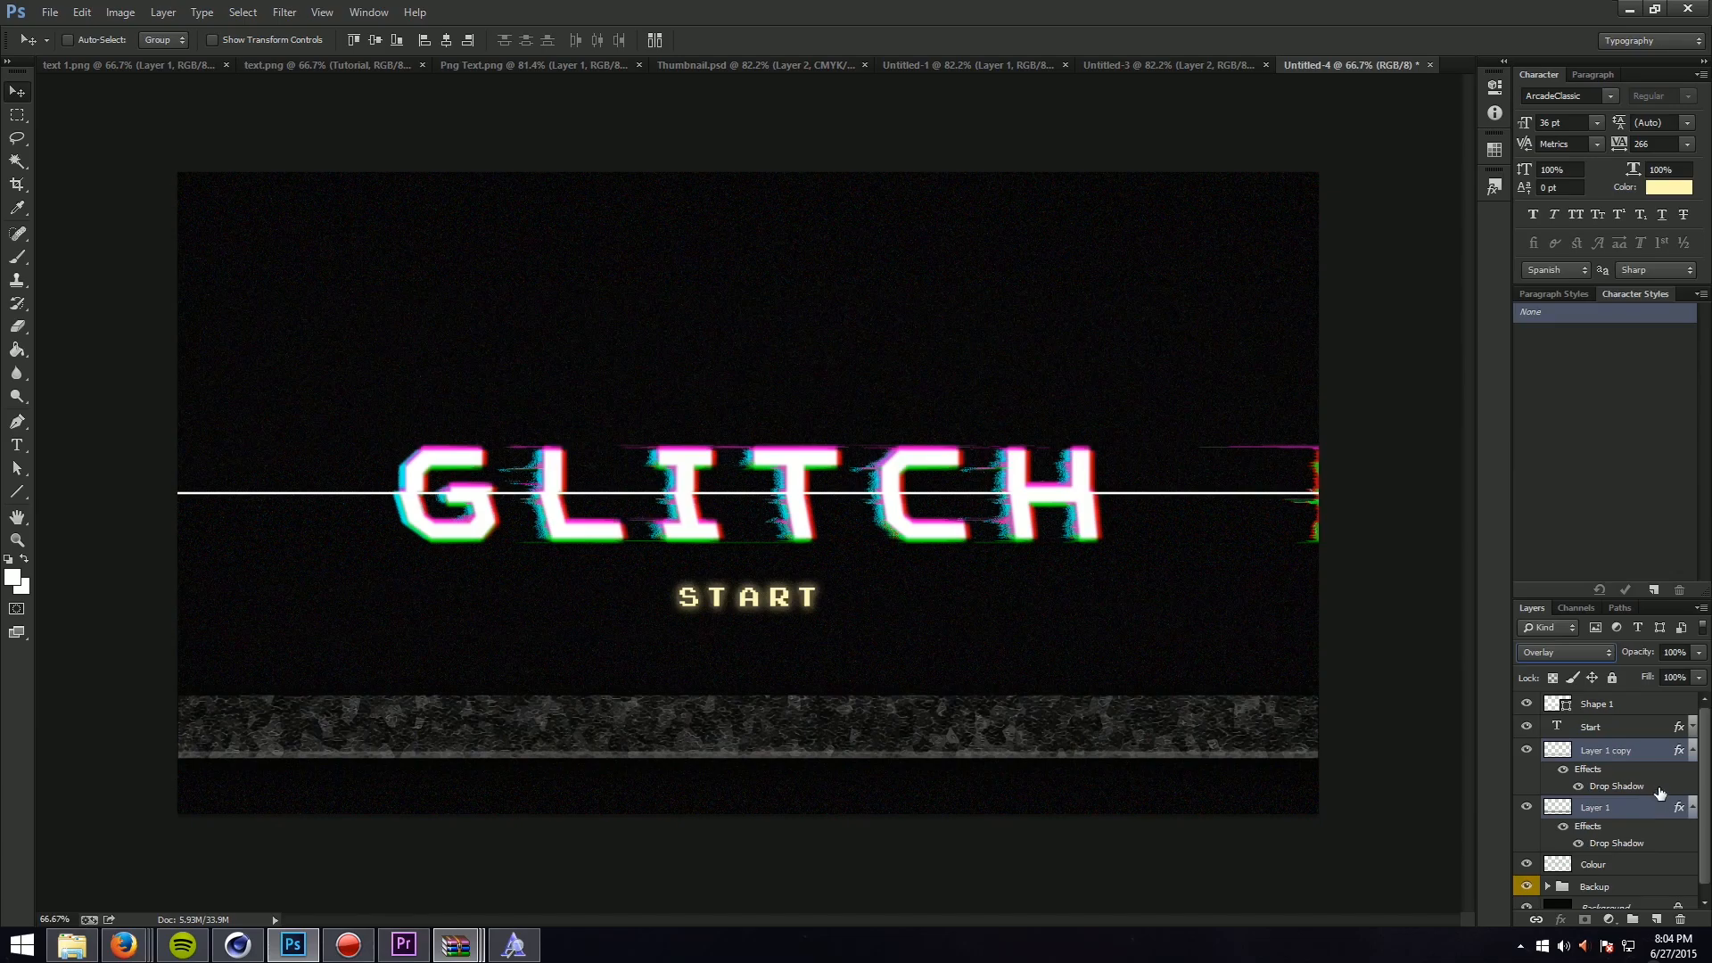
pyautogui.click(1655, 759)
pyautogui.click(1700, 652)
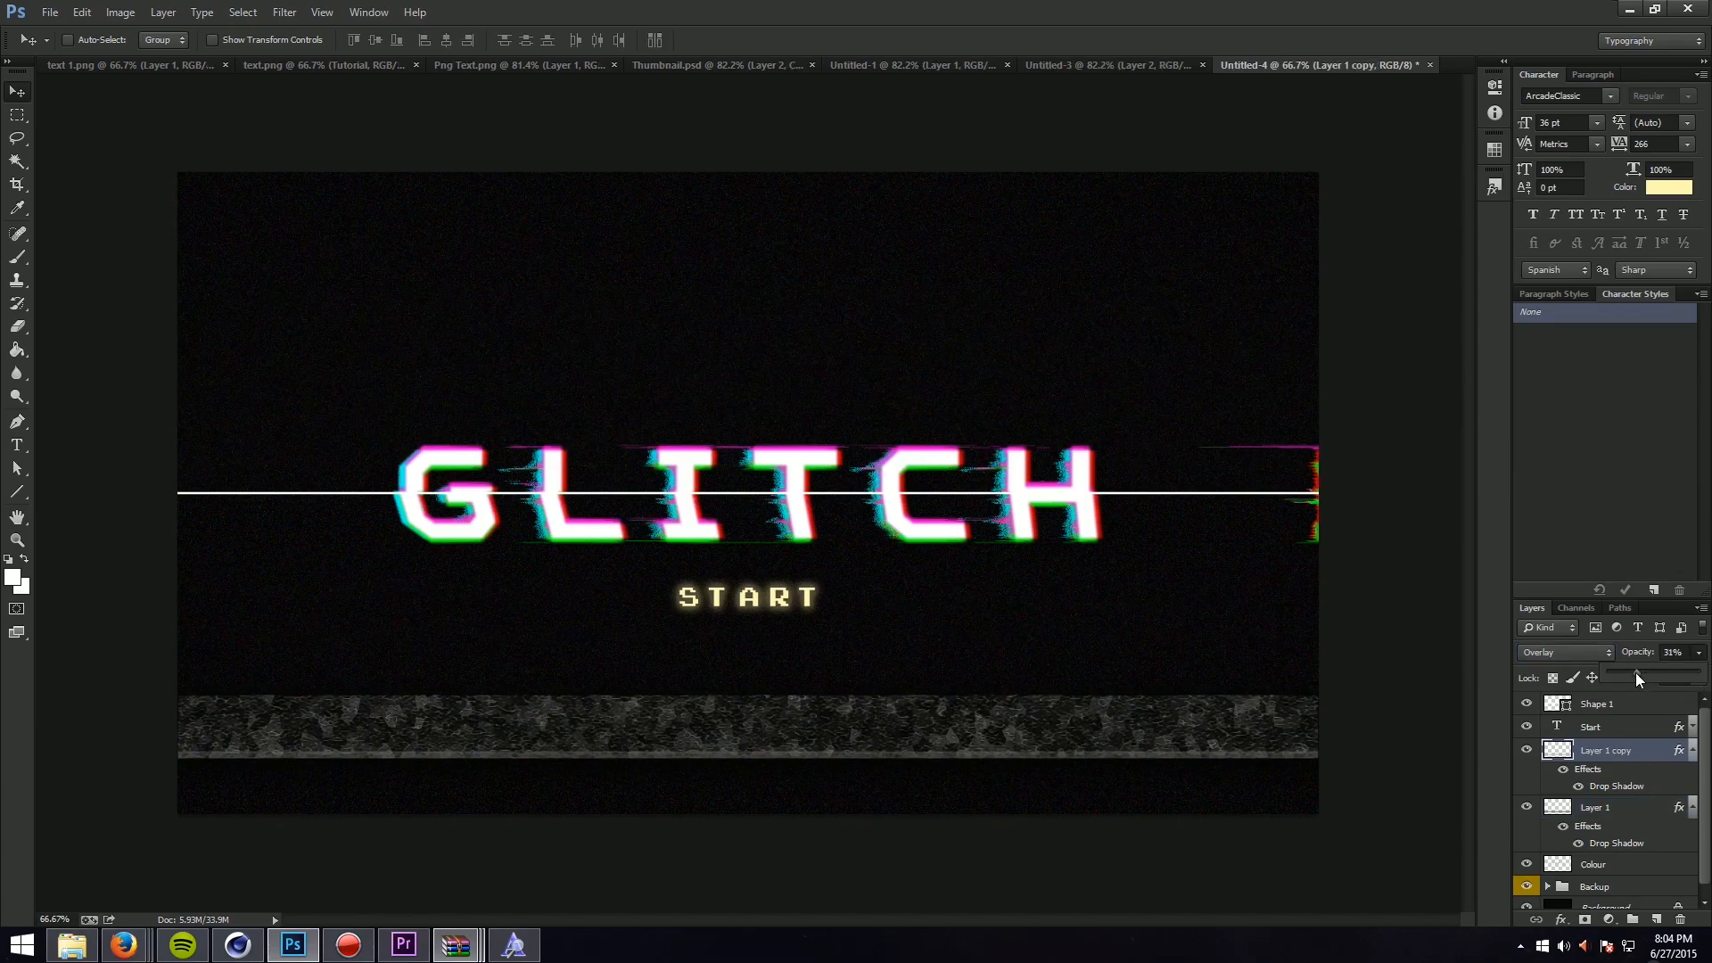
pyautogui.moveTo(1623, 671); pyautogui.dragTo(1630, 670)
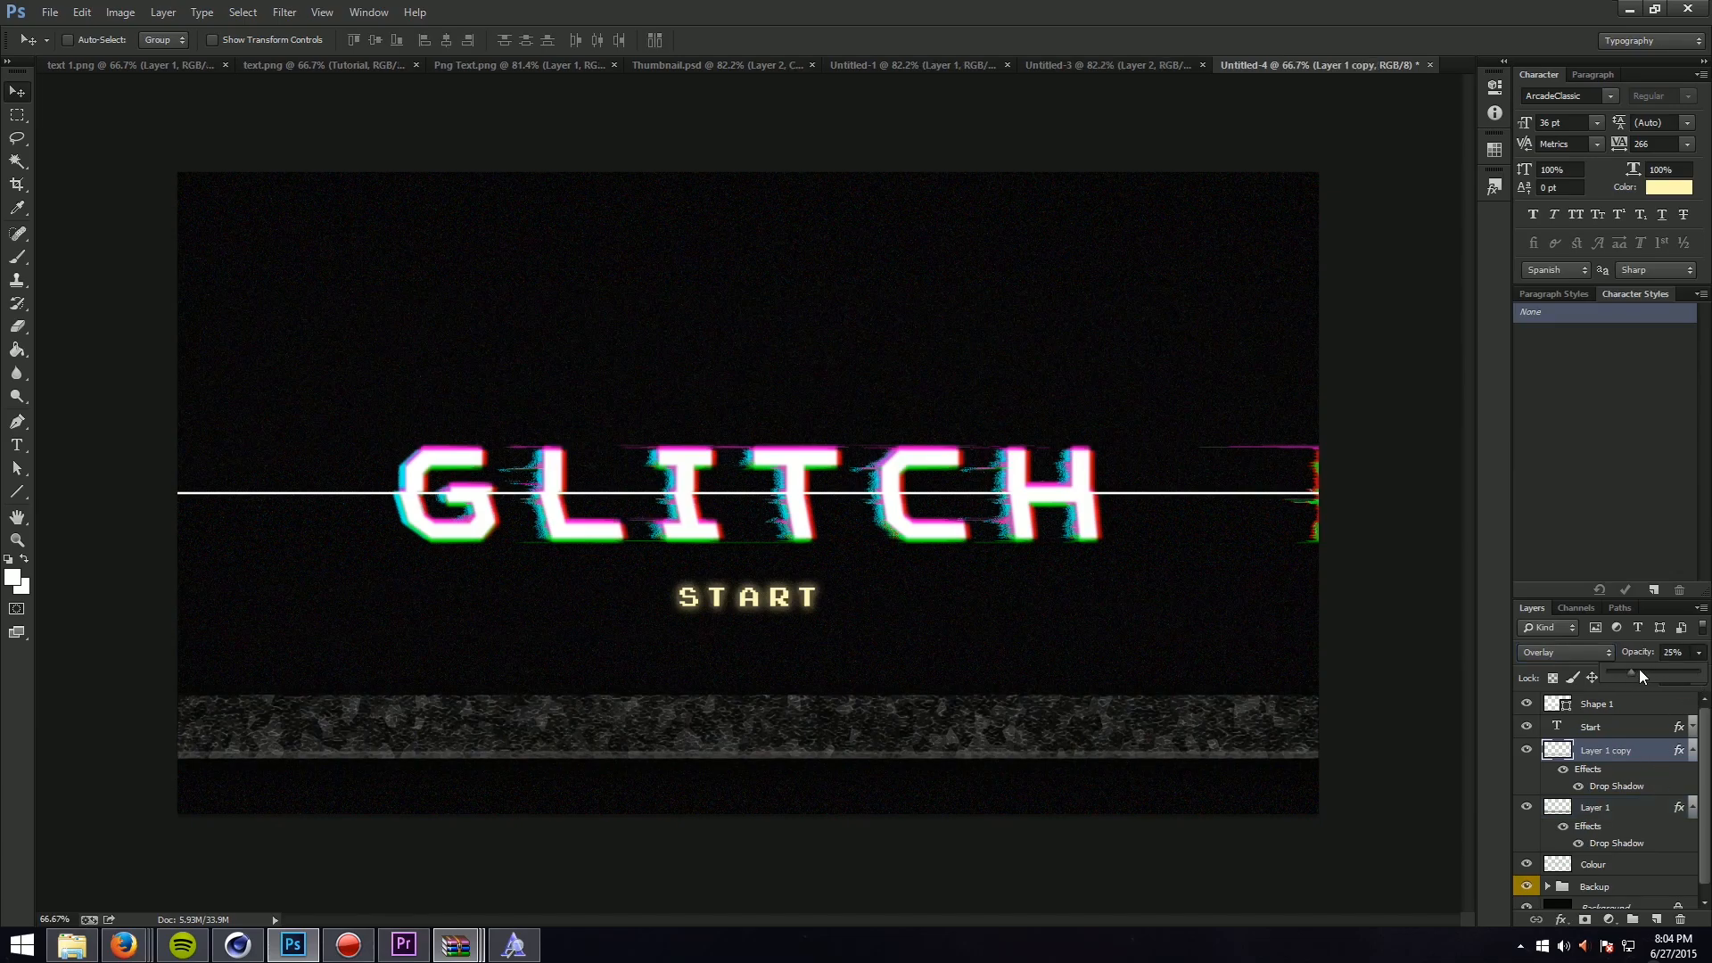
pyautogui.click(1563, 662)
# Step: Lower the opacity of Layer 1 with the textured strip to 59%
pyautogui.click(1603, 808)
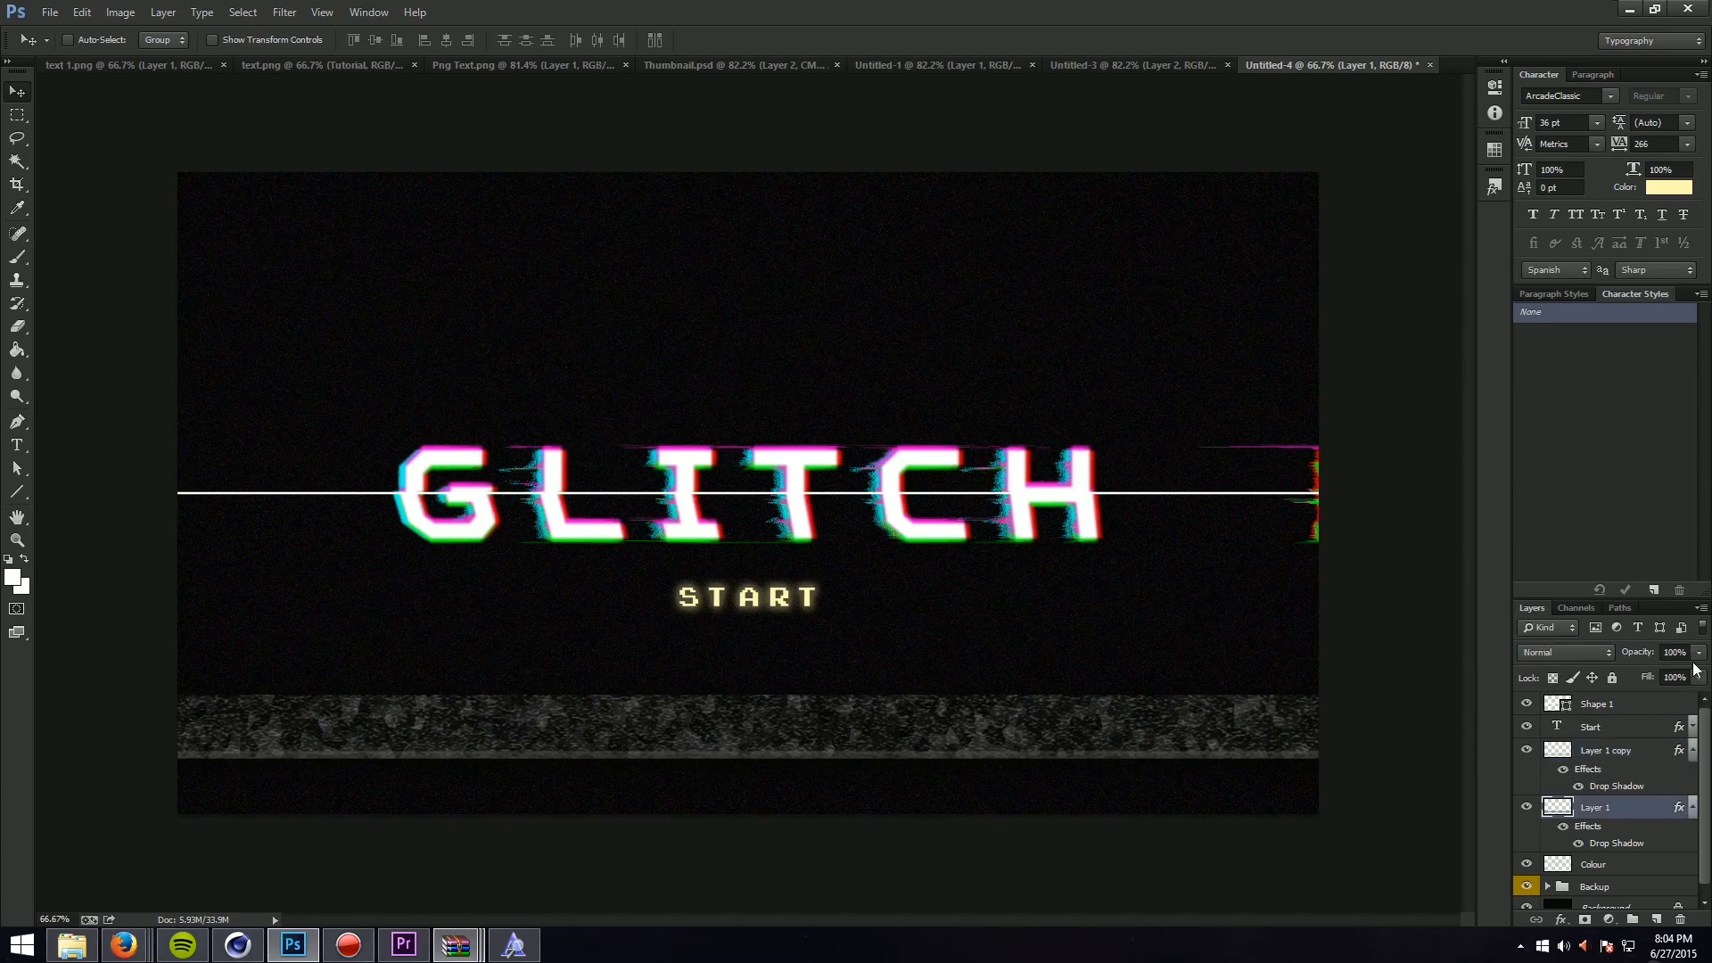
pyautogui.click(1699, 652)
pyautogui.click(1699, 652)
pyautogui.moveTo(1657, 671); pyautogui.dragTo(1666, 674)
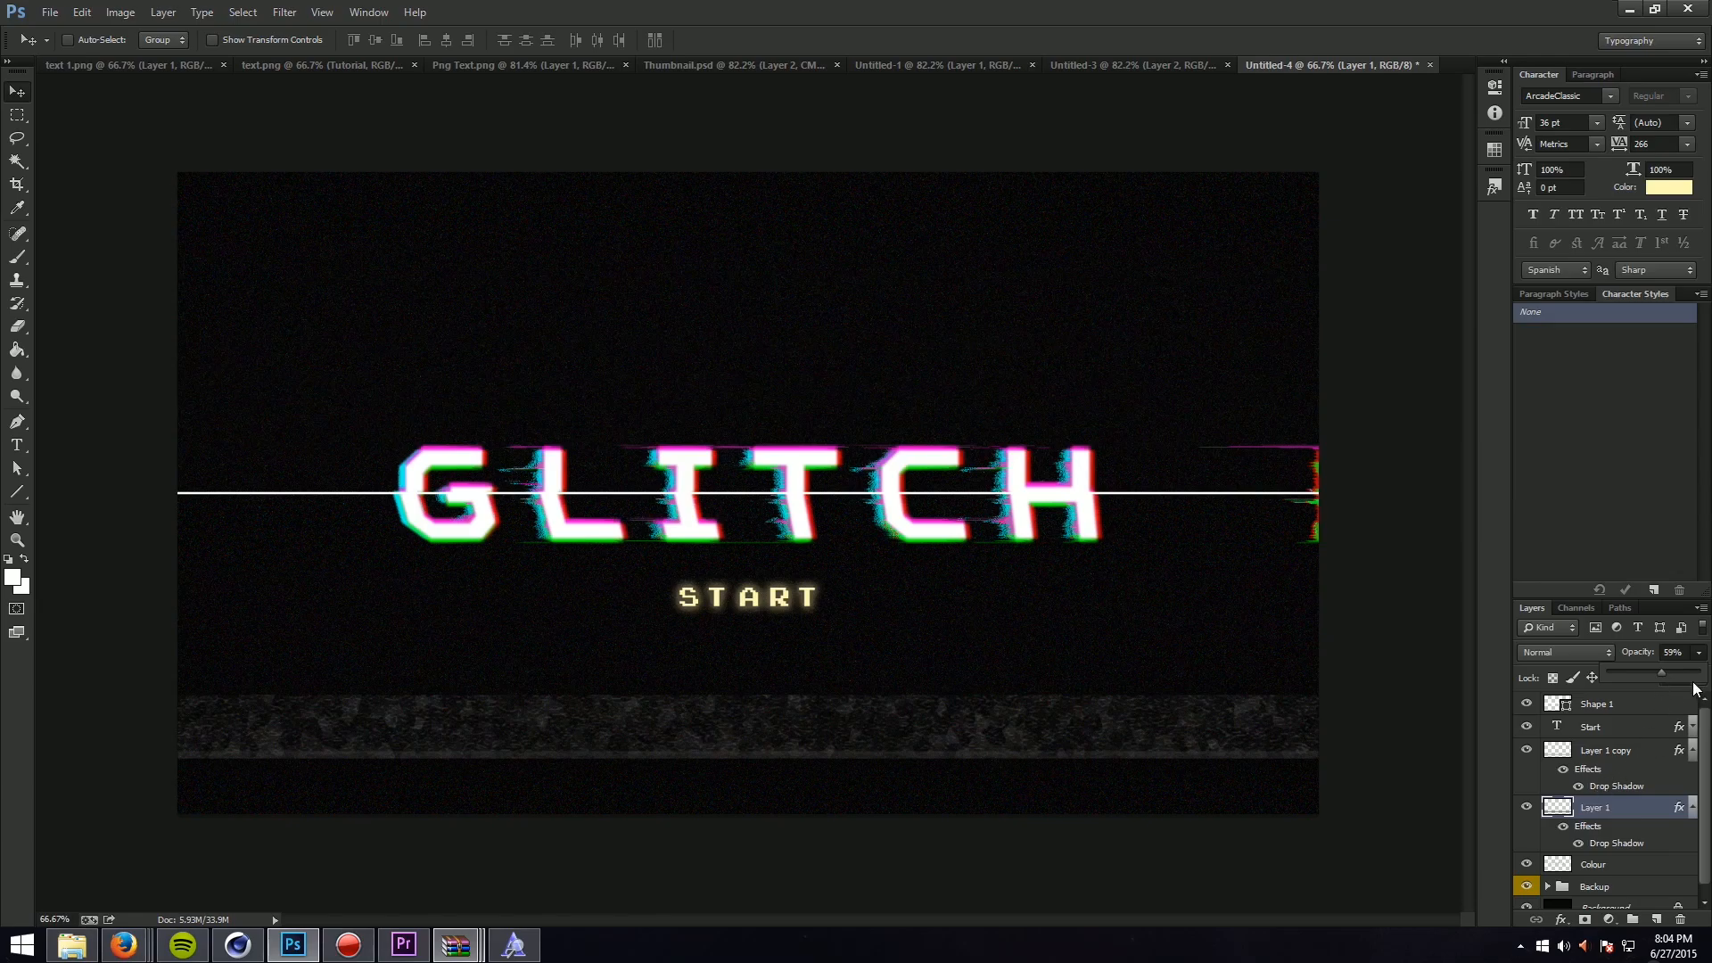
# Step: Group Layer 1 copy and Layer 1 together and name the group Patch
pyautogui.click(1619, 788)
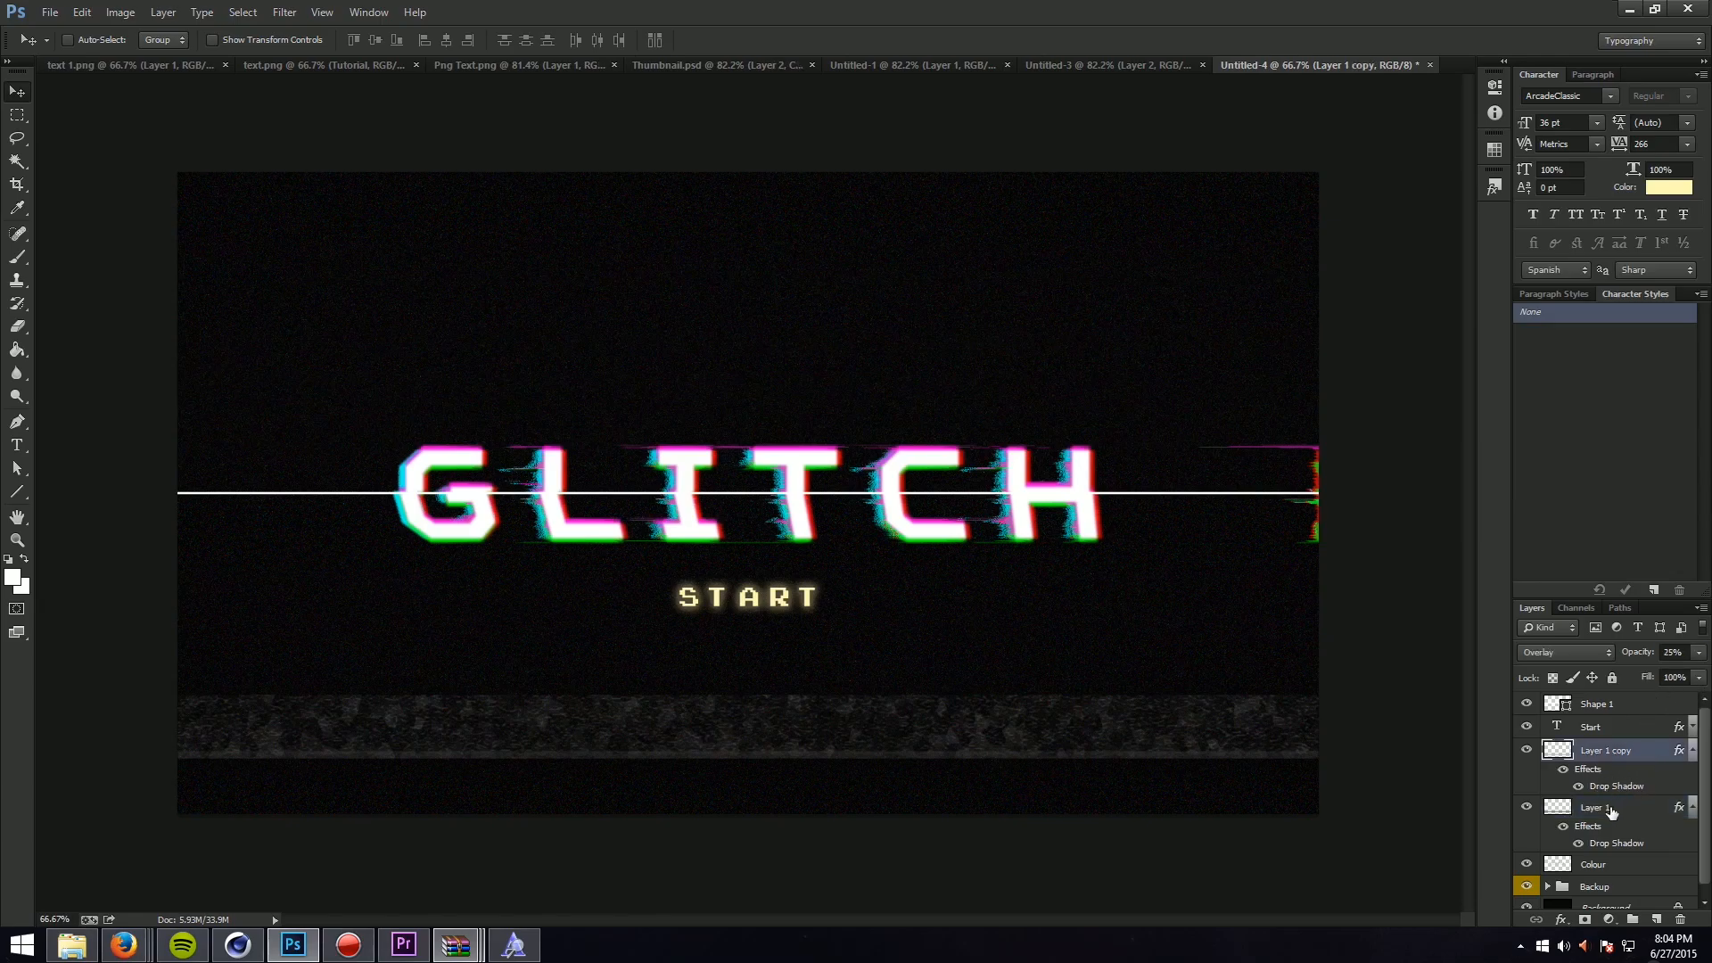
pyautogui.keyDown('ctrl'); pyautogui.click(1615, 810); pyautogui.keyUp('ctrl')
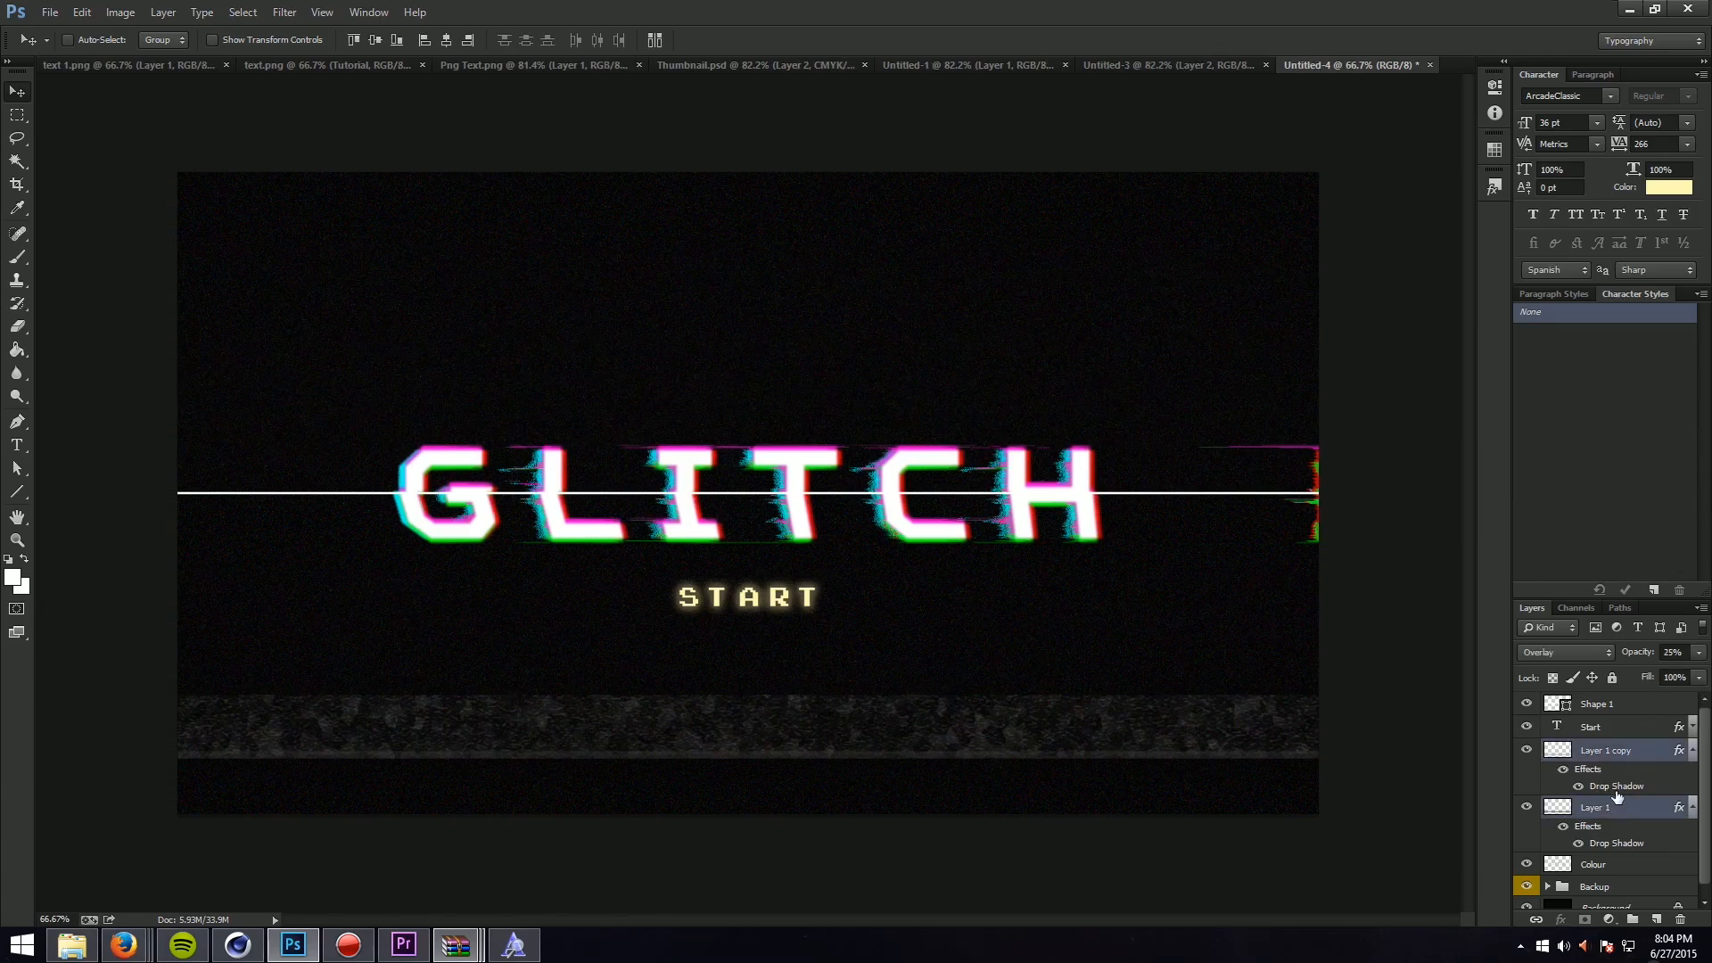
pyautogui.hotkey('ctrl', 'g')
pyautogui.doubleClick(1607, 751)
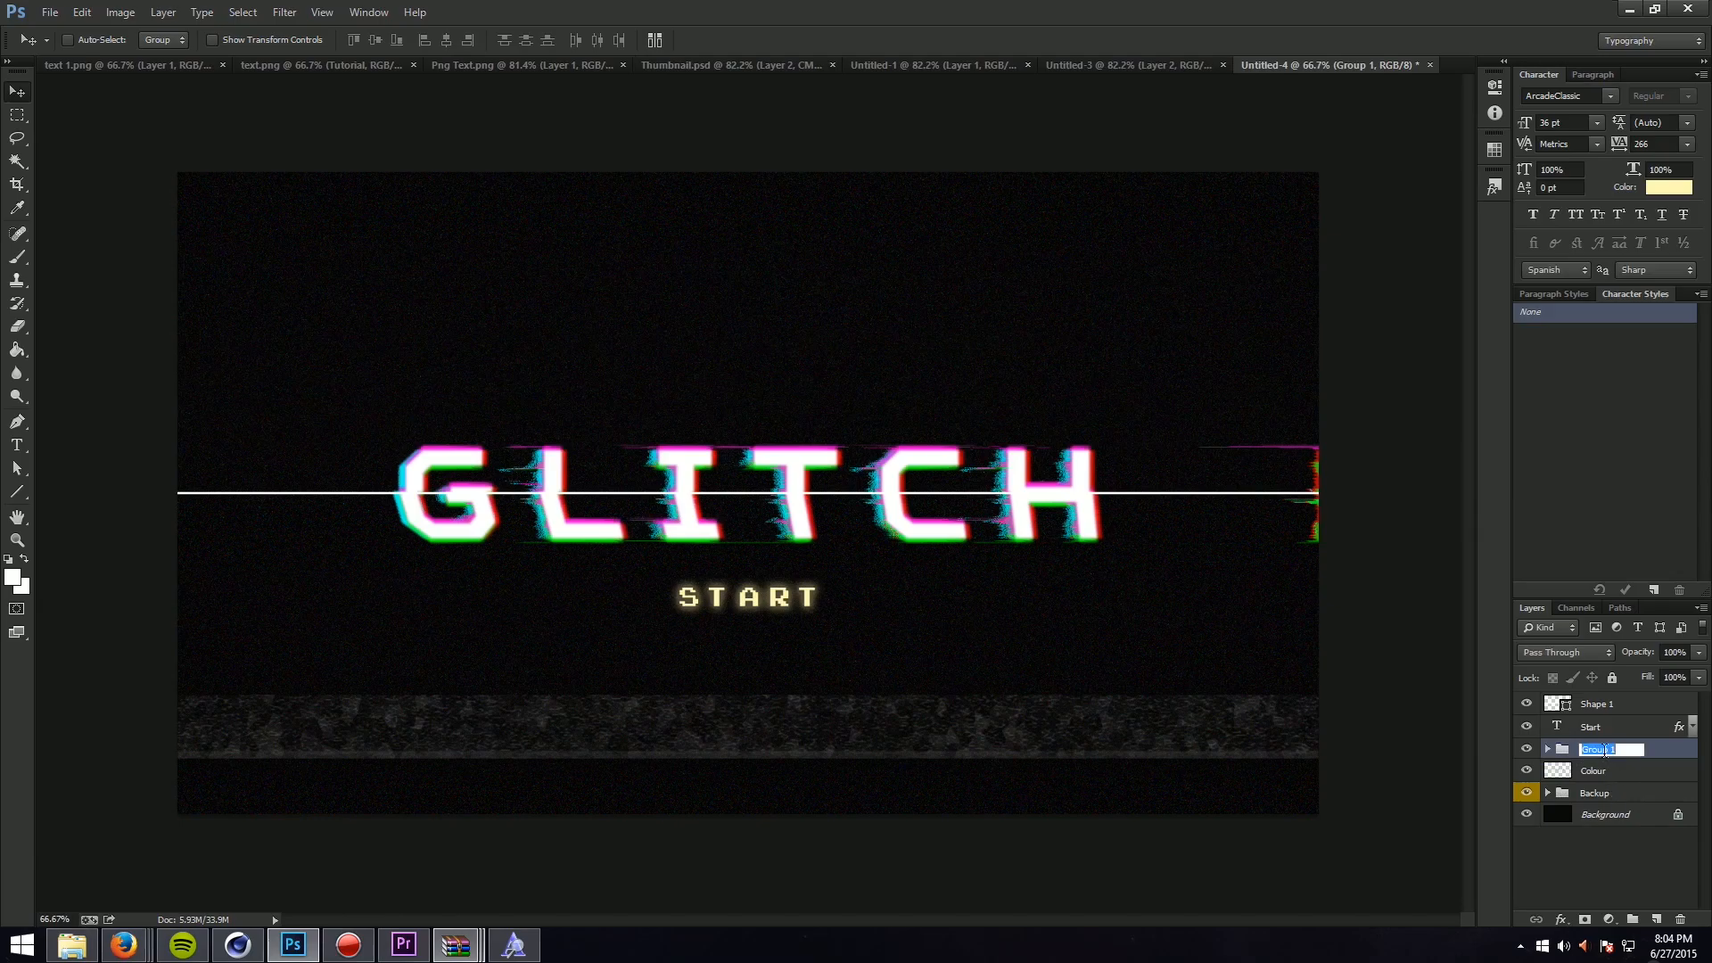
pyautogui.write('Patch')
pyautogui.press('Return')
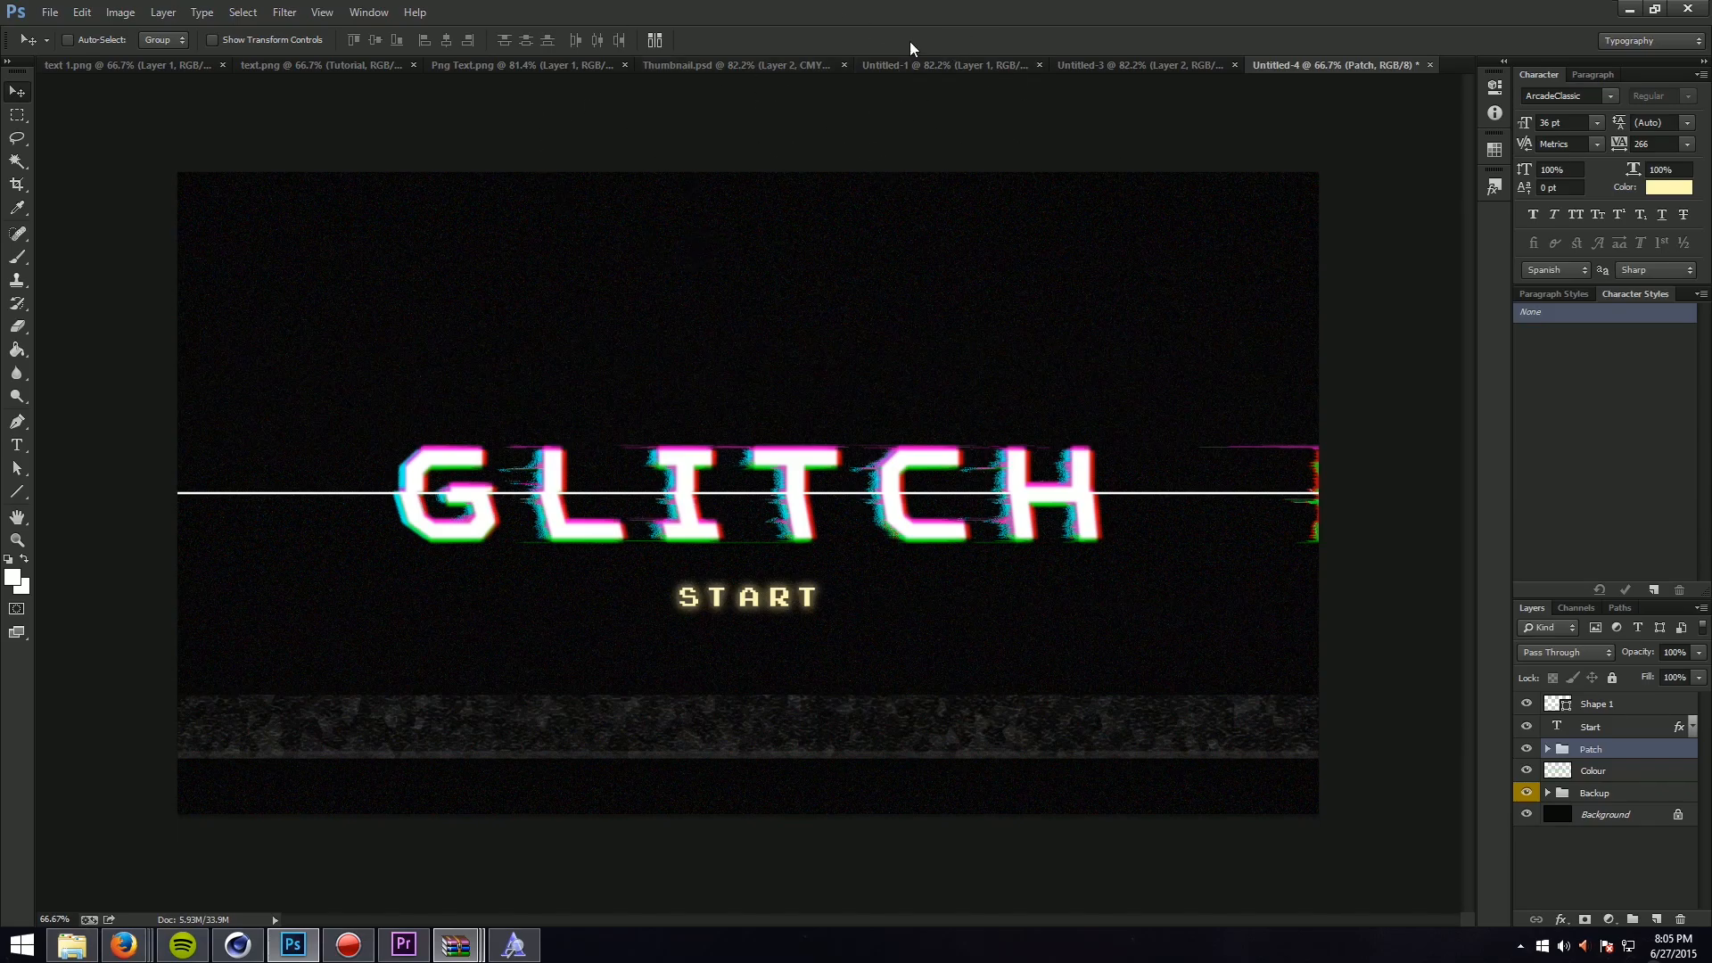
# Step: Examine the thin horizontal line across the ARCADIA heading in Untitled-1 up close and return to Untitled-4
pyautogui.click(944, 64)
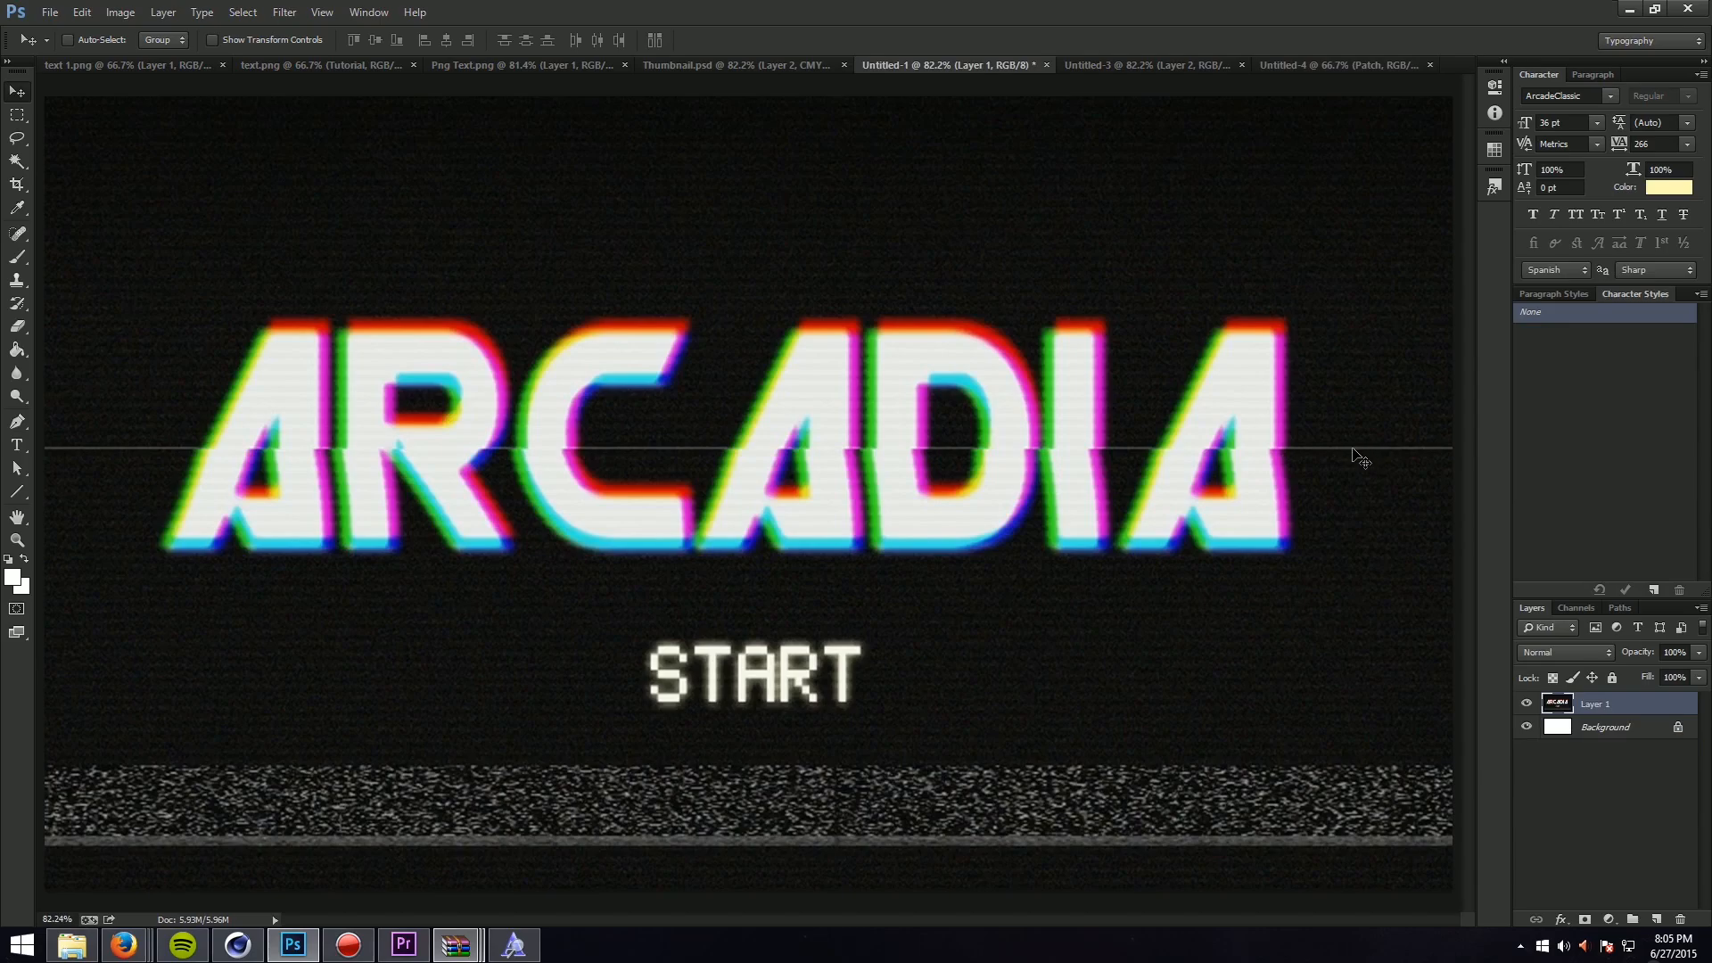
pyautogui.hotkey('ctrl', '+')
pyautogui.hotkey('ctrl', '+')
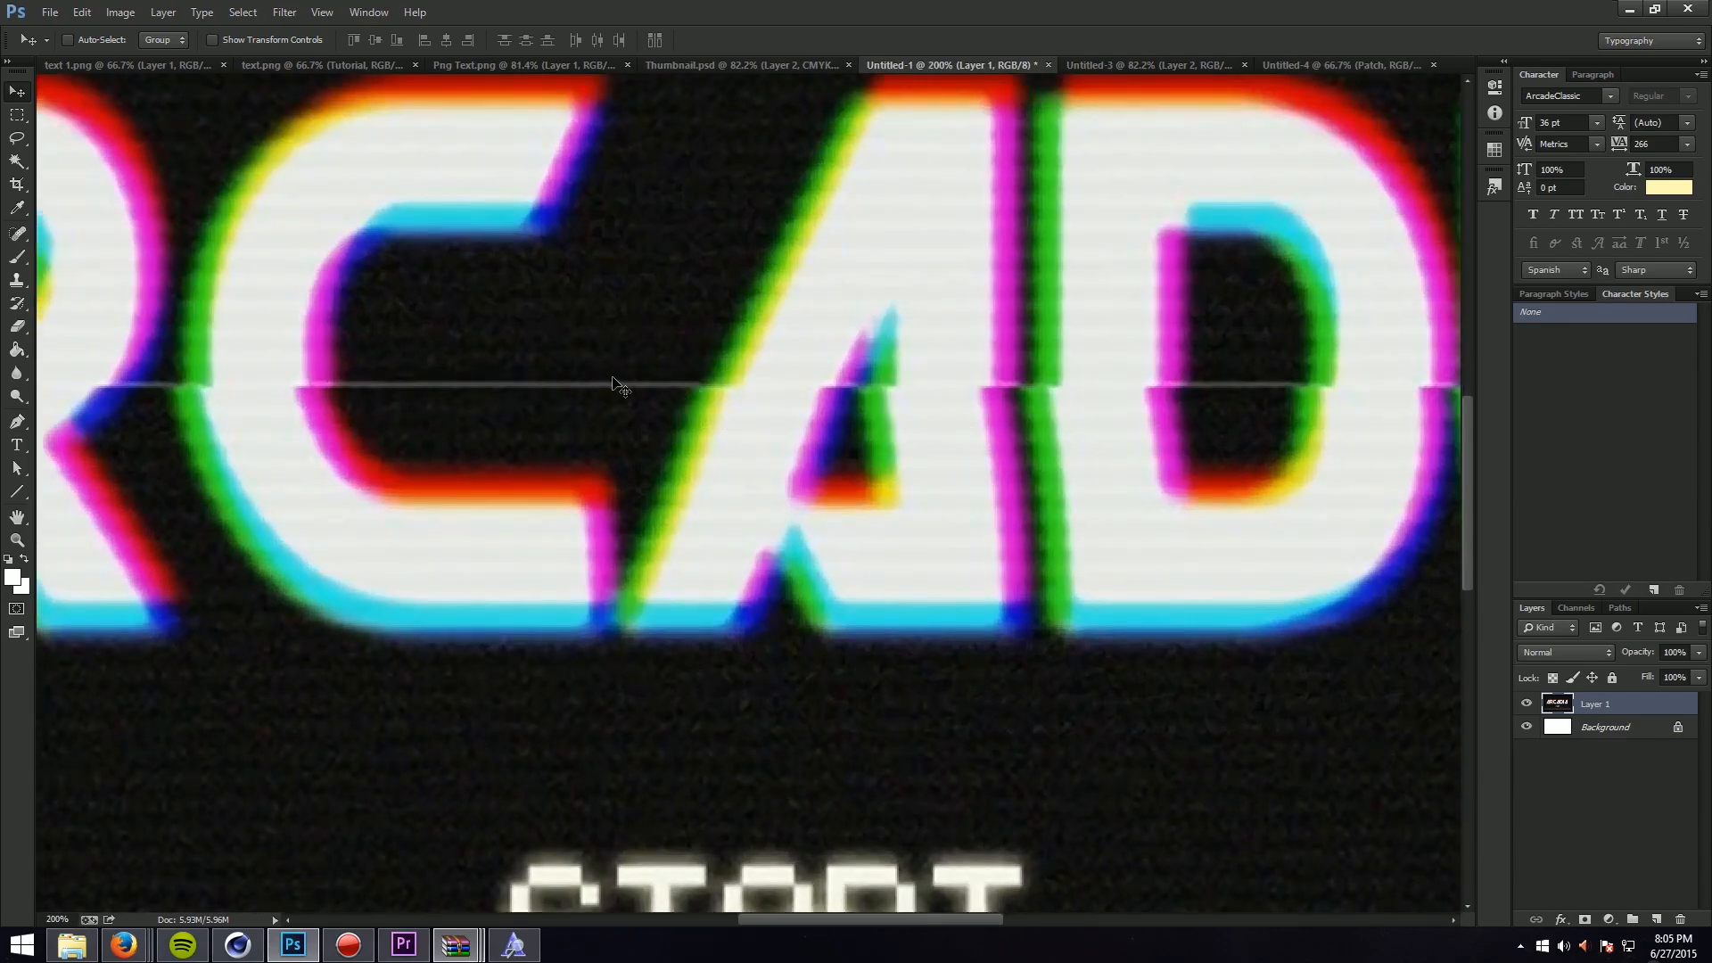
pyautogui.hotkey('ctrl', '0')
pyautogui.click(1318, 66)
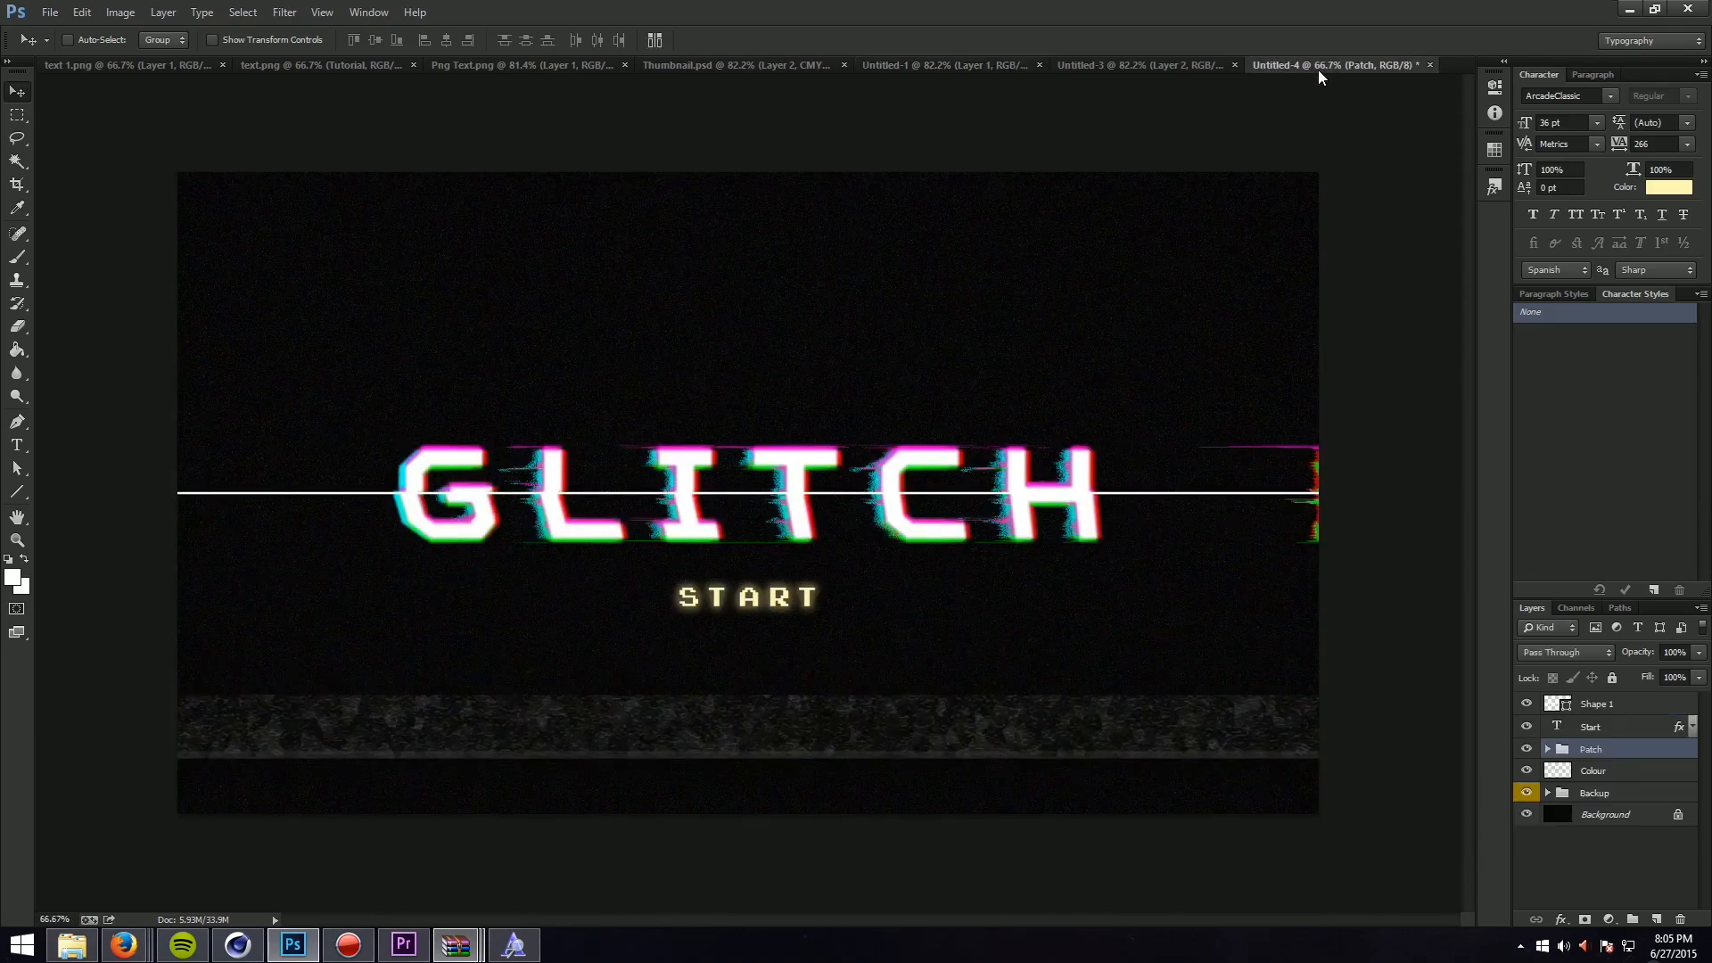
# Step: Rename the Shape 1 layer as Line and lower its opacity to 28%
pyautogui.click(1659, 702)
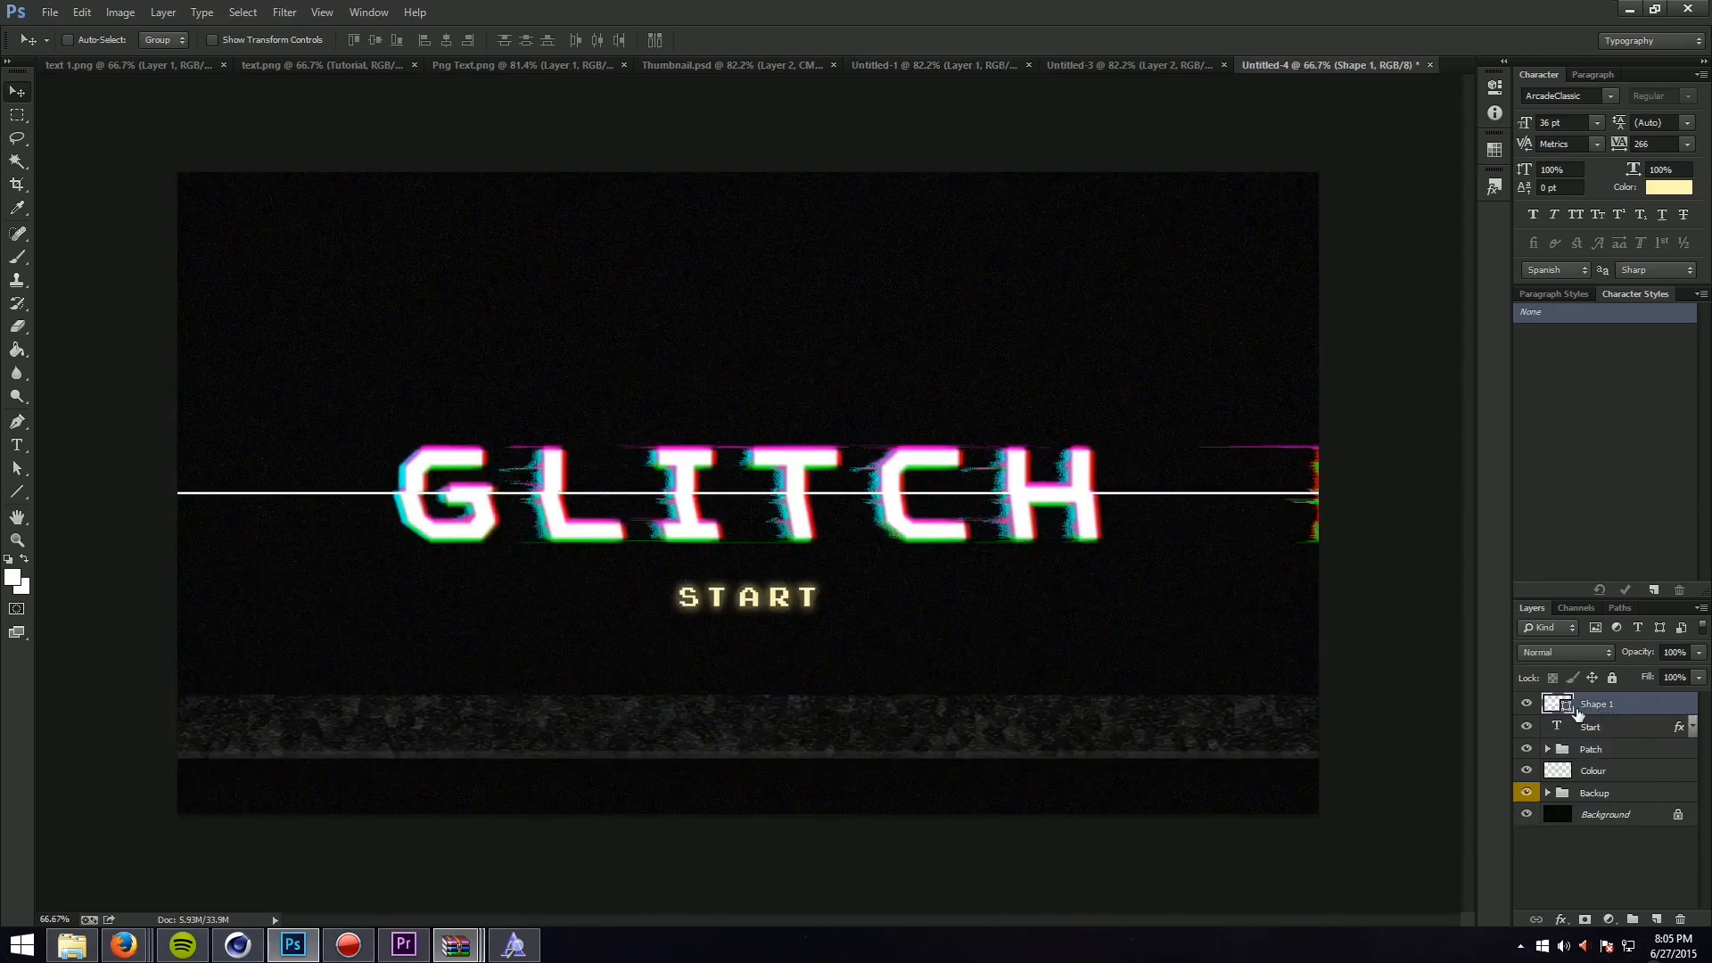
pyautogui.doubleClick(1589, 706)
pyautogui.write('Line')
pyautogui.press('Return')
pyautogui.click(1699, 652)
pyautogui.moveTo(1699, 670); pyautogui.dragTo(1619, 667)
pyautogui.click(19, 95)
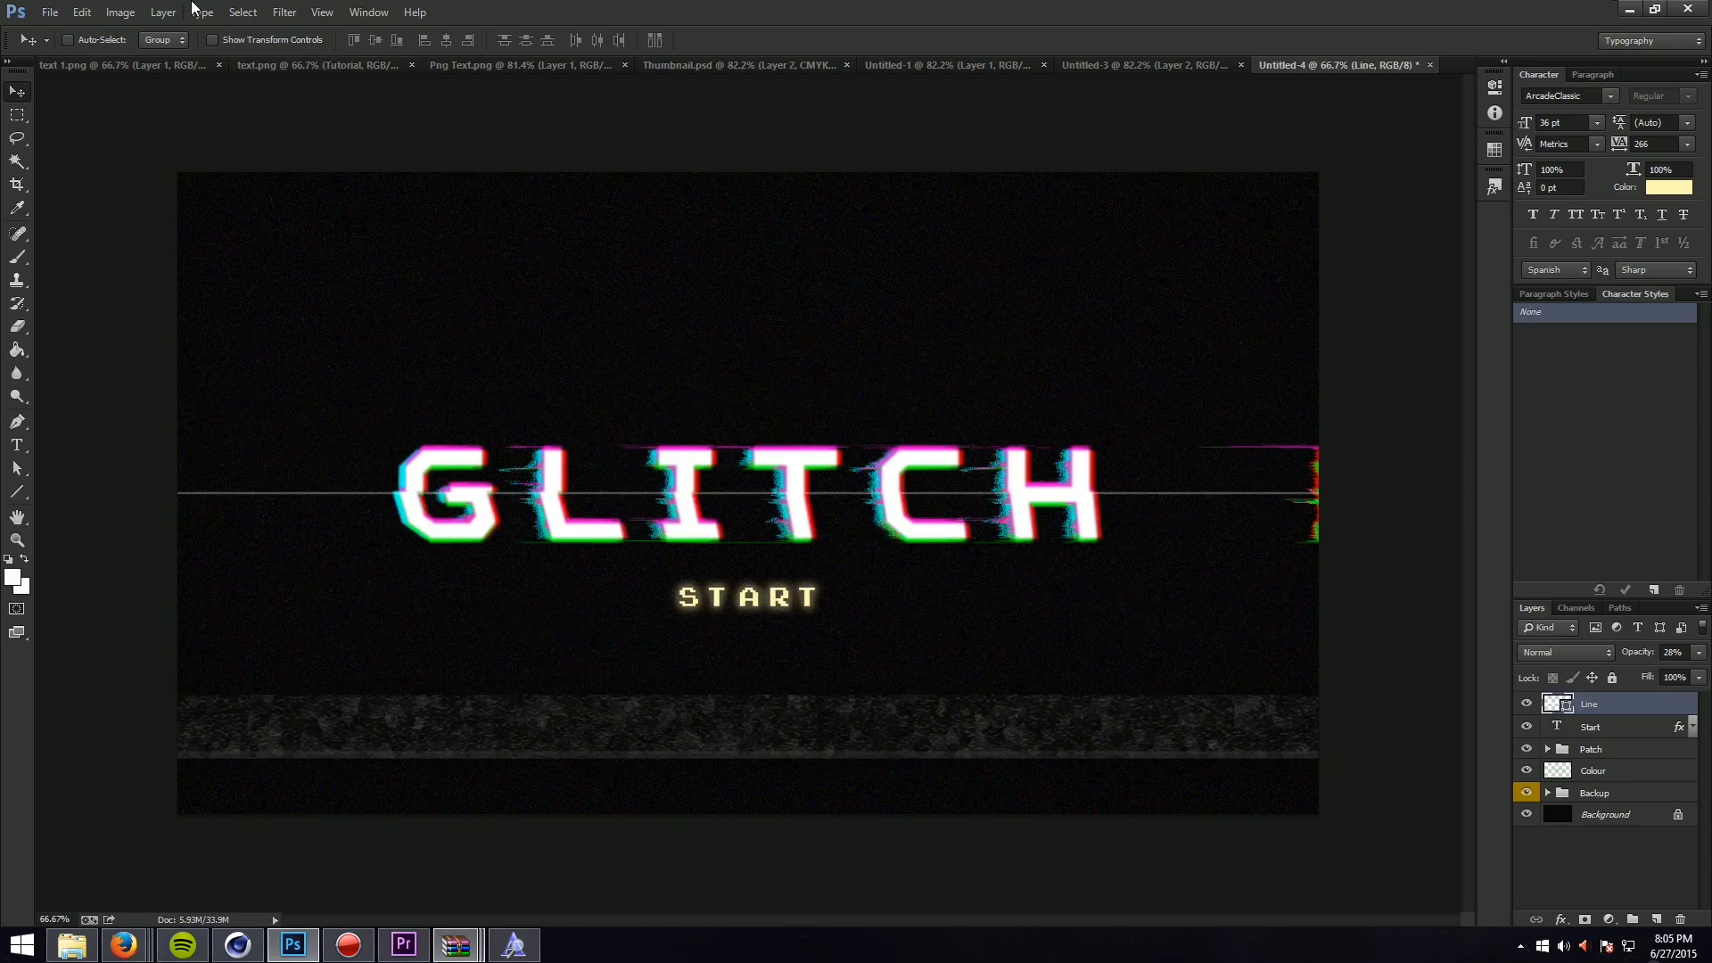
# Step: Rasterize the Line shape and apply a Gaussian Blur with a radius of 2.0 pixels
pyautogui.click(284, 11)
pyautogui.moveTo(402, 210)
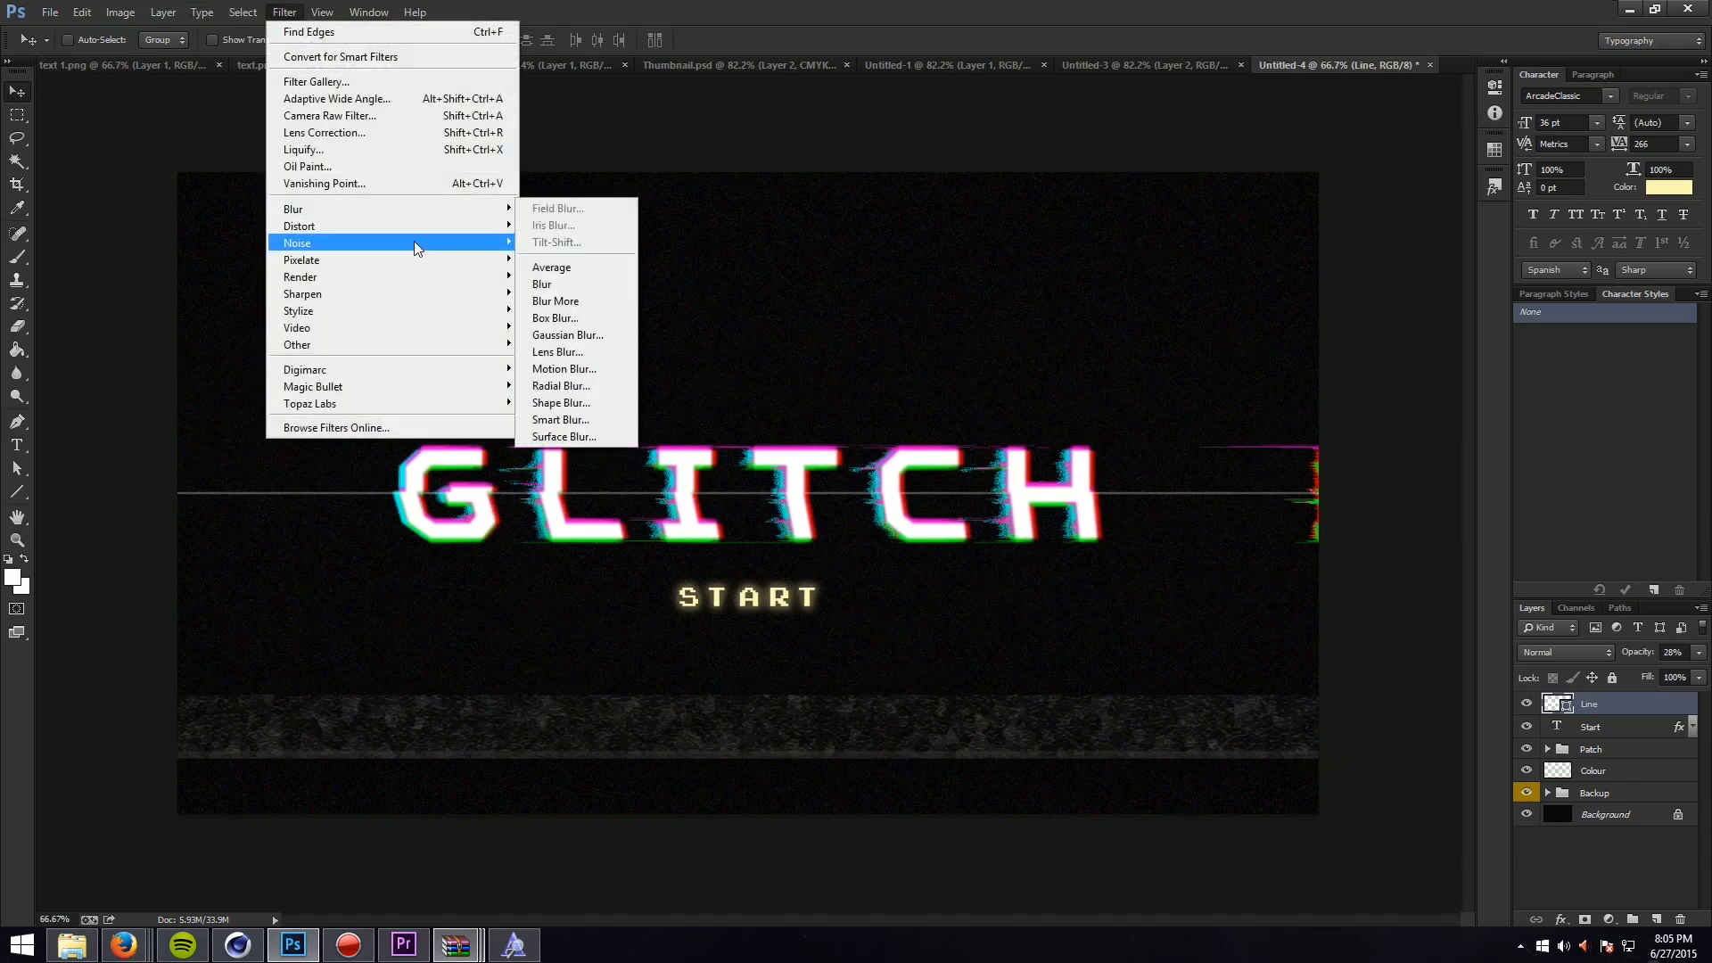
pyautogui.click(582, 337)
pyautogui.click(805, 353)
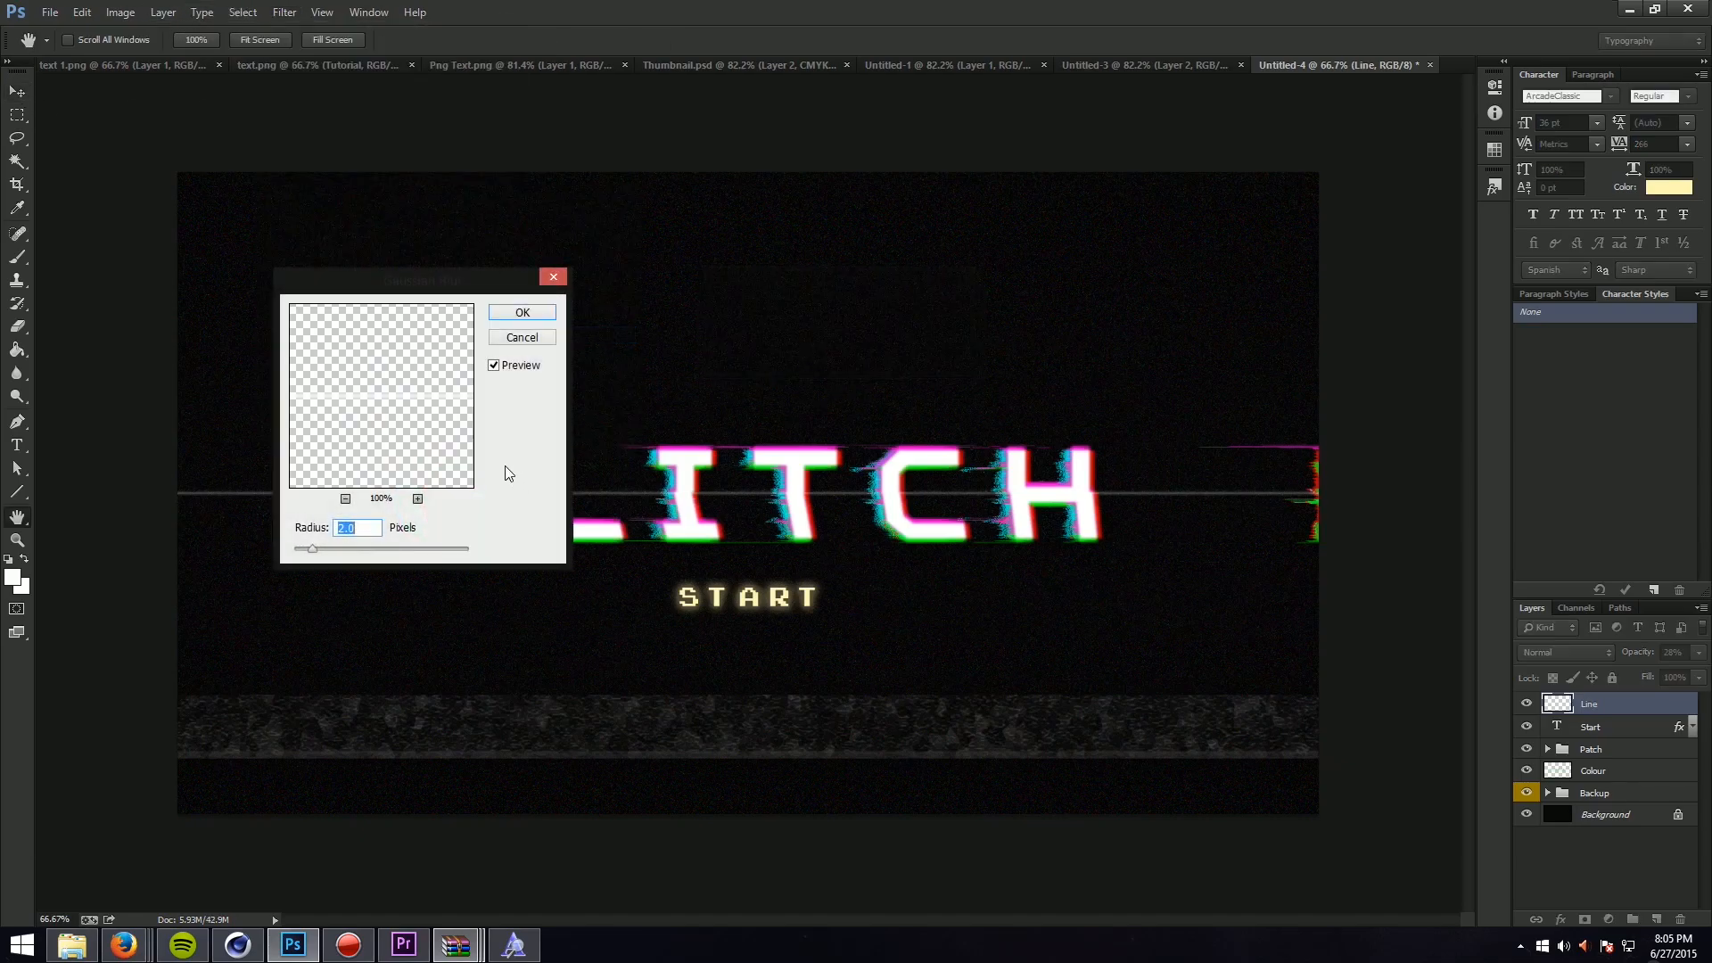
pyautogui.click(523, 312)
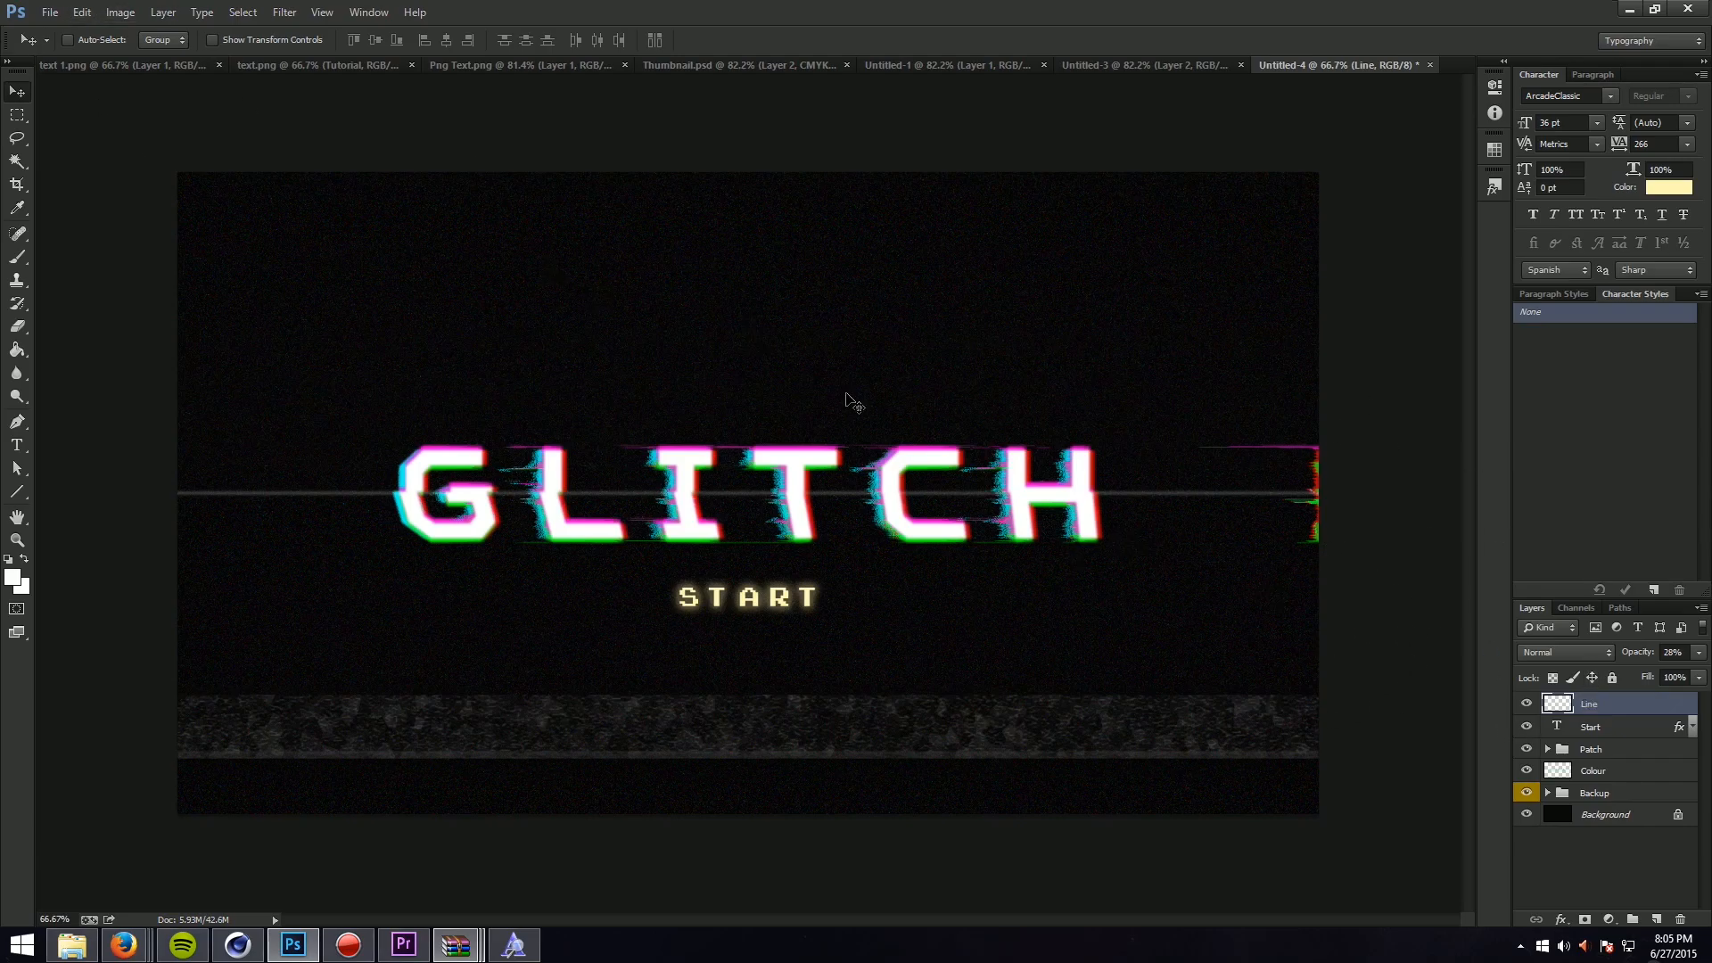
# Step: Compare the image with the Untitled-3 and Untitled-1 reference documents and return to Untitled-4
pyautogui.click(1093, 65)
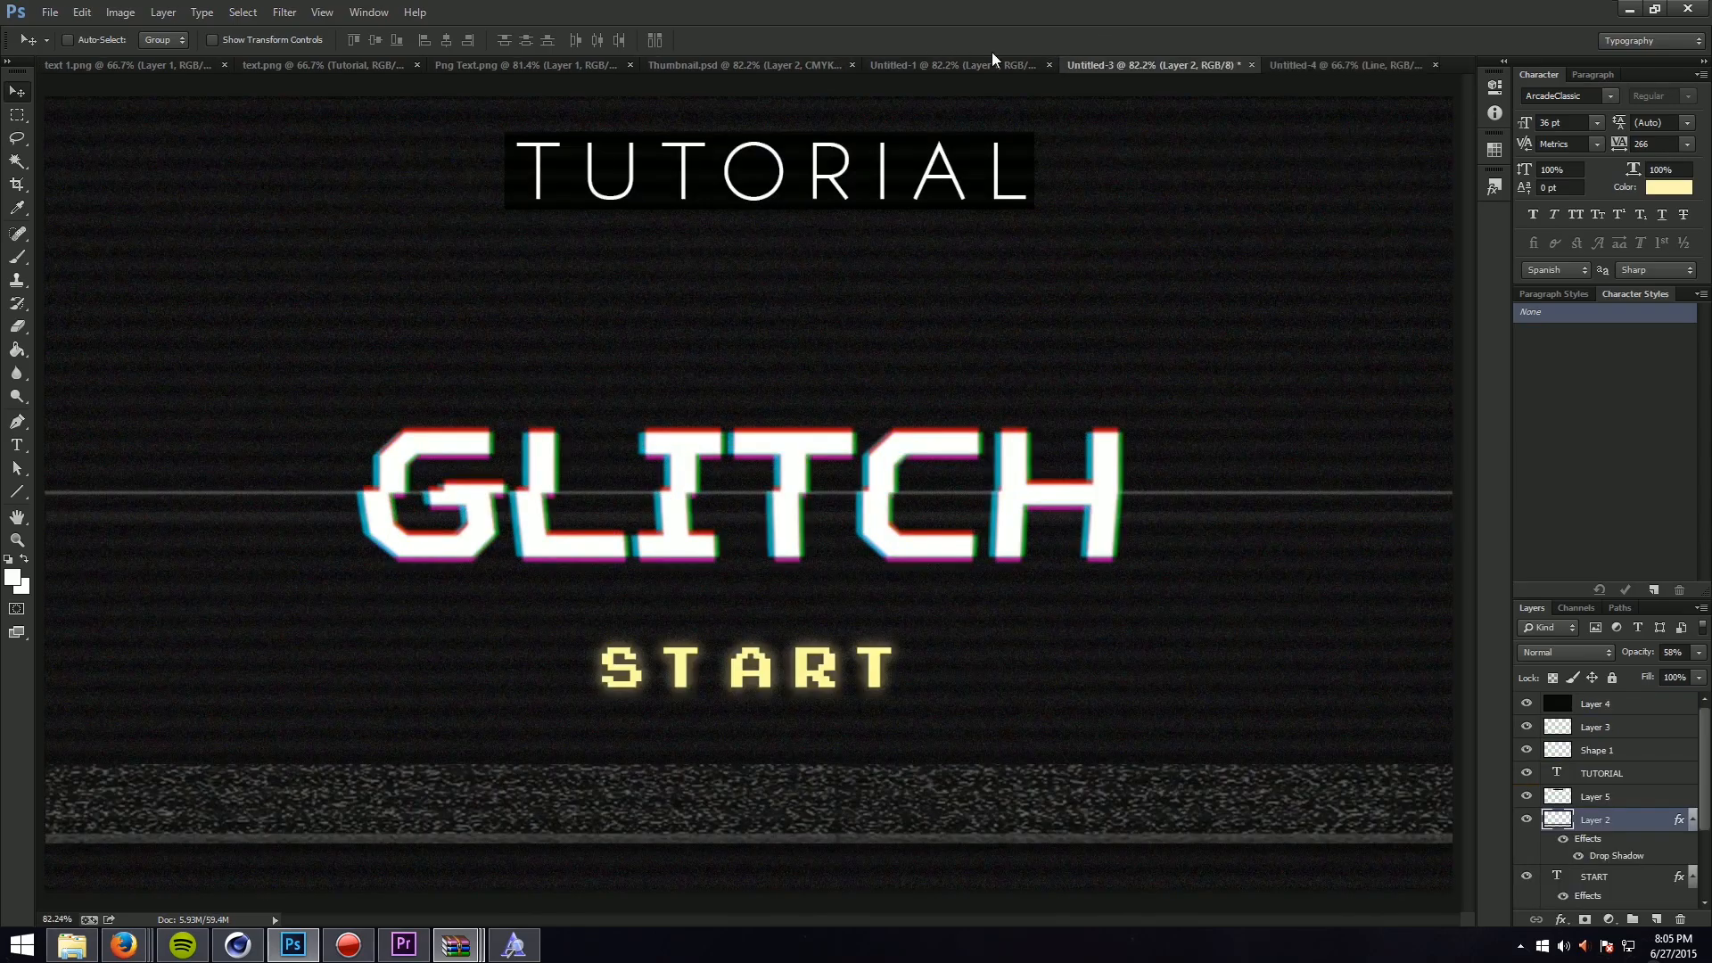
pyautogui.click(901, 72)
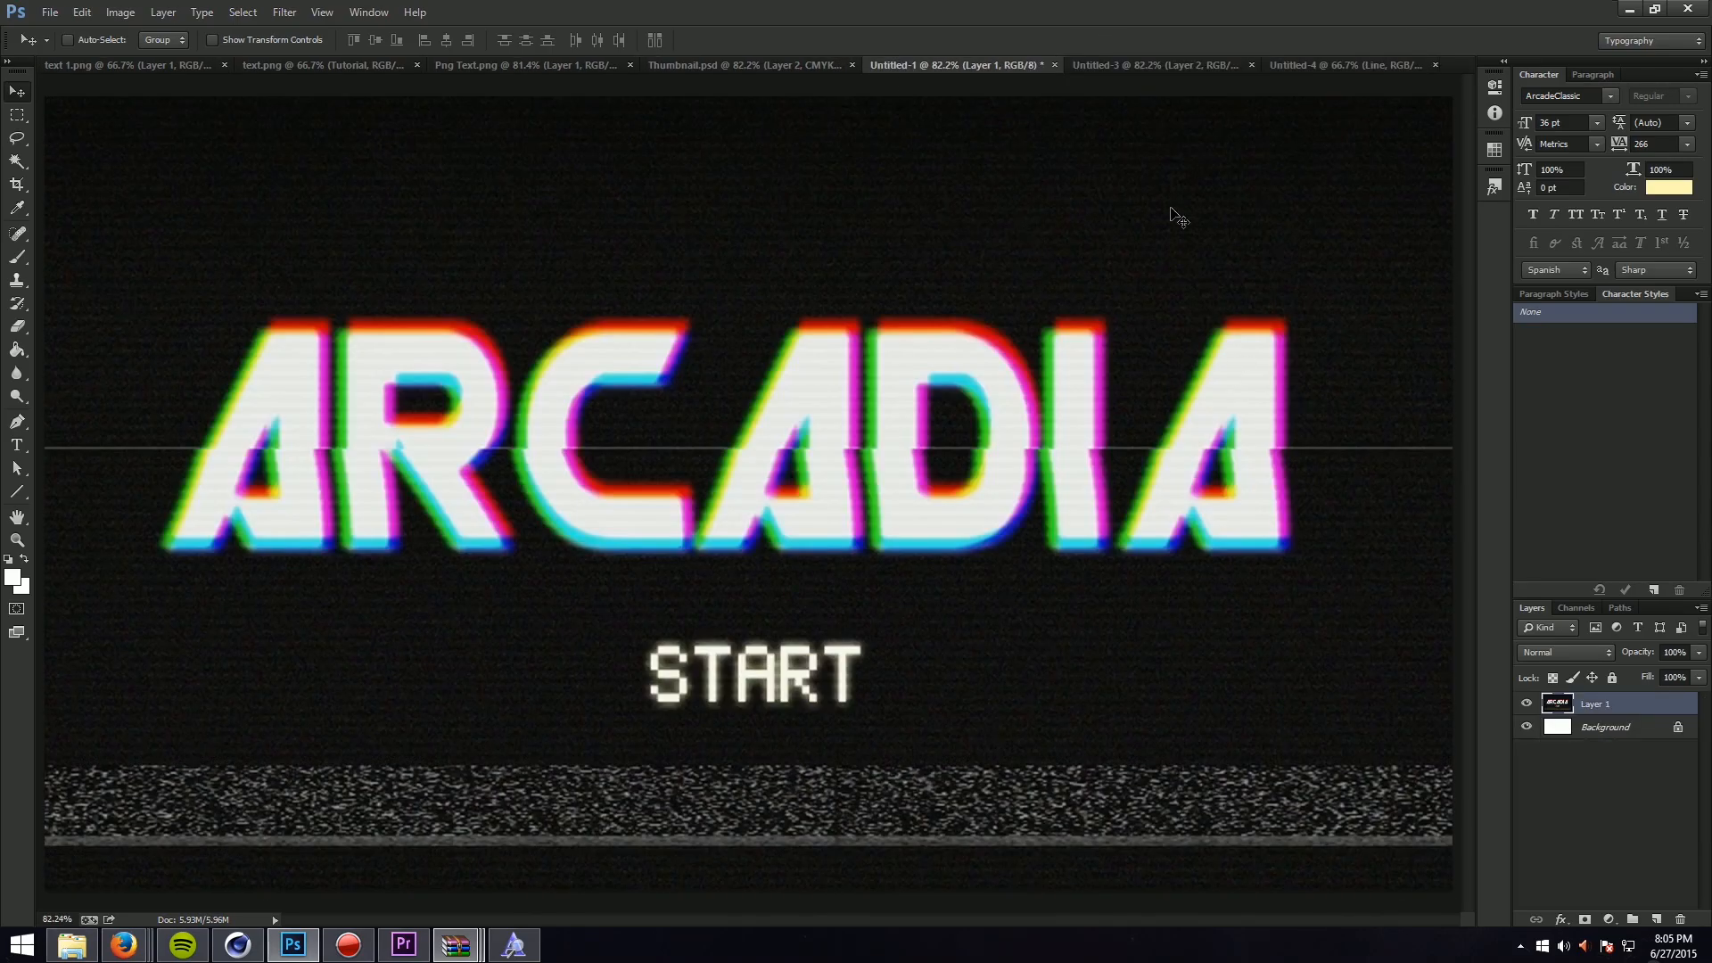
pyautogui.click(1338, 57)
pyautogui.click(1231, 65)
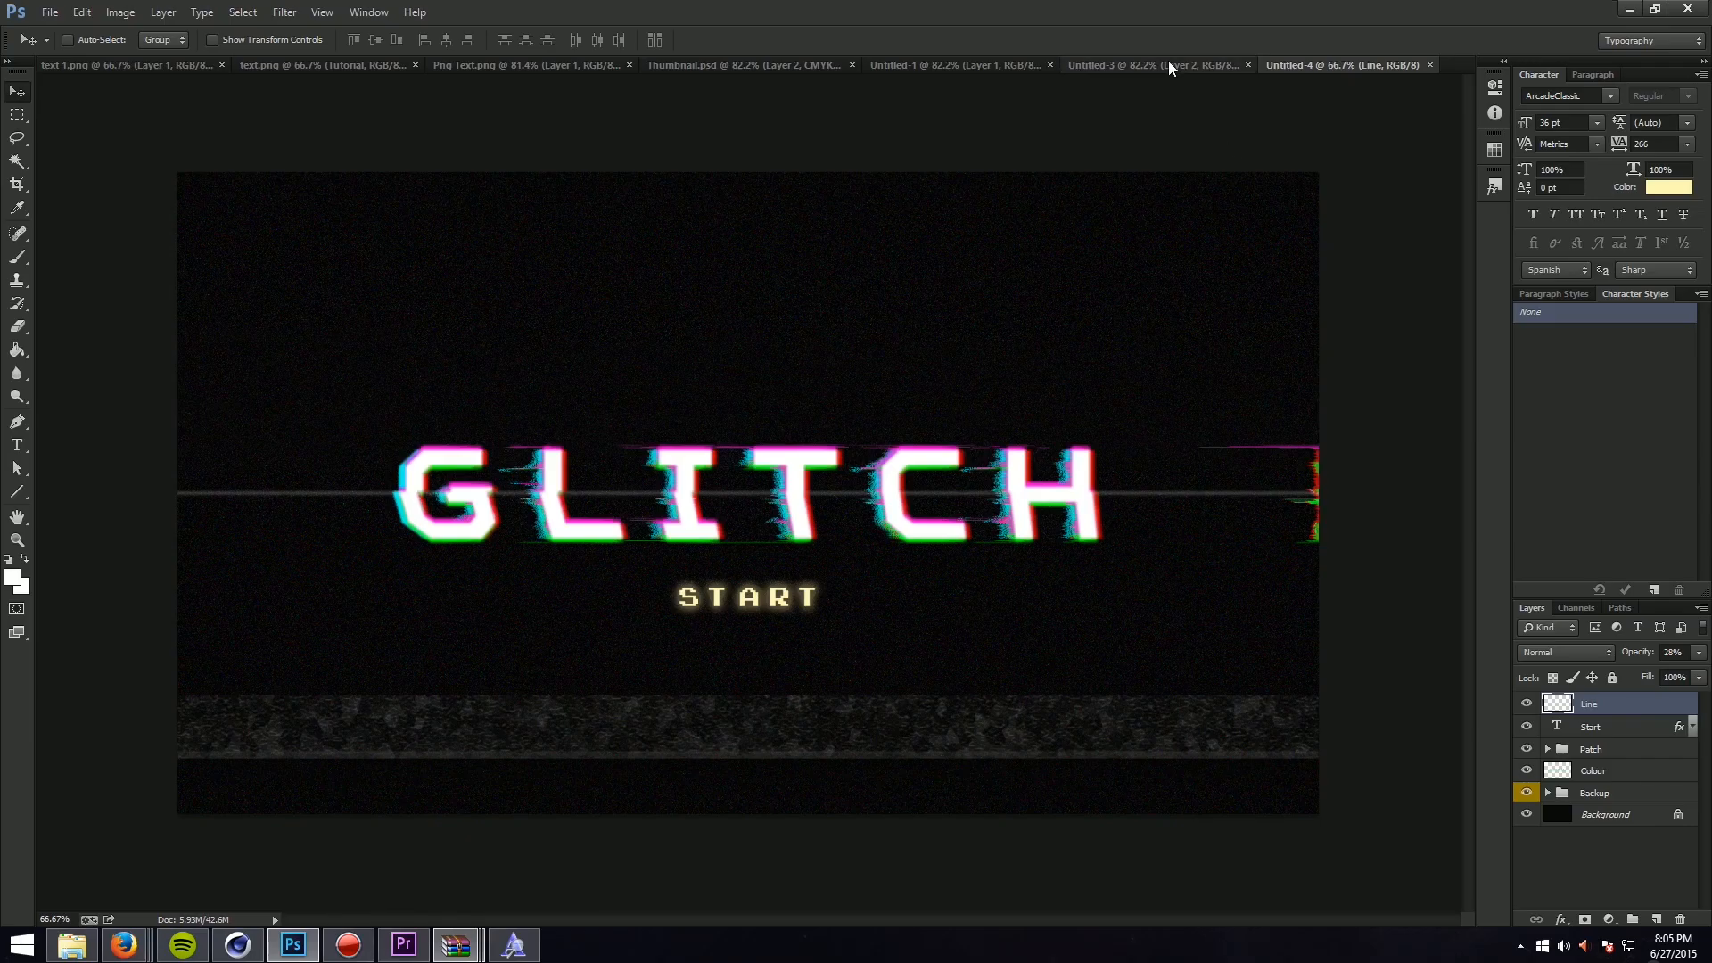
pyautogui.click(1331, 66)
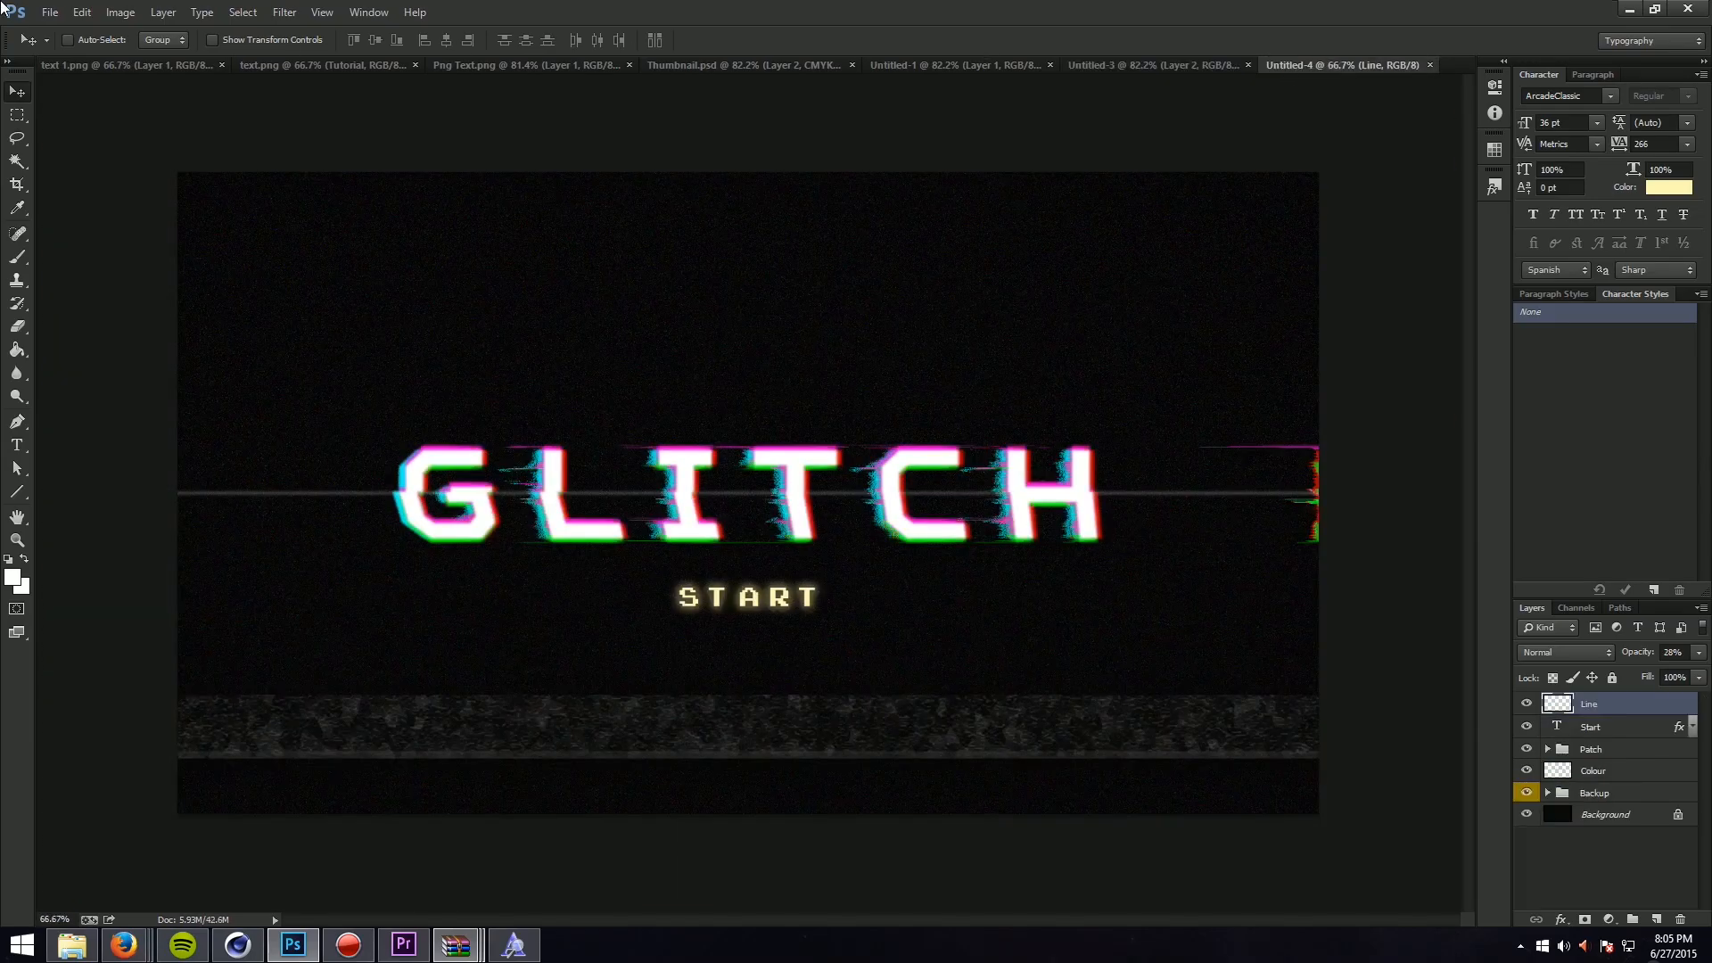
# Step: Create a new document 1920 pixels wide and 1080 pixels high
pyautogui.click(47, 13)
pyautogui.click(55, 33)
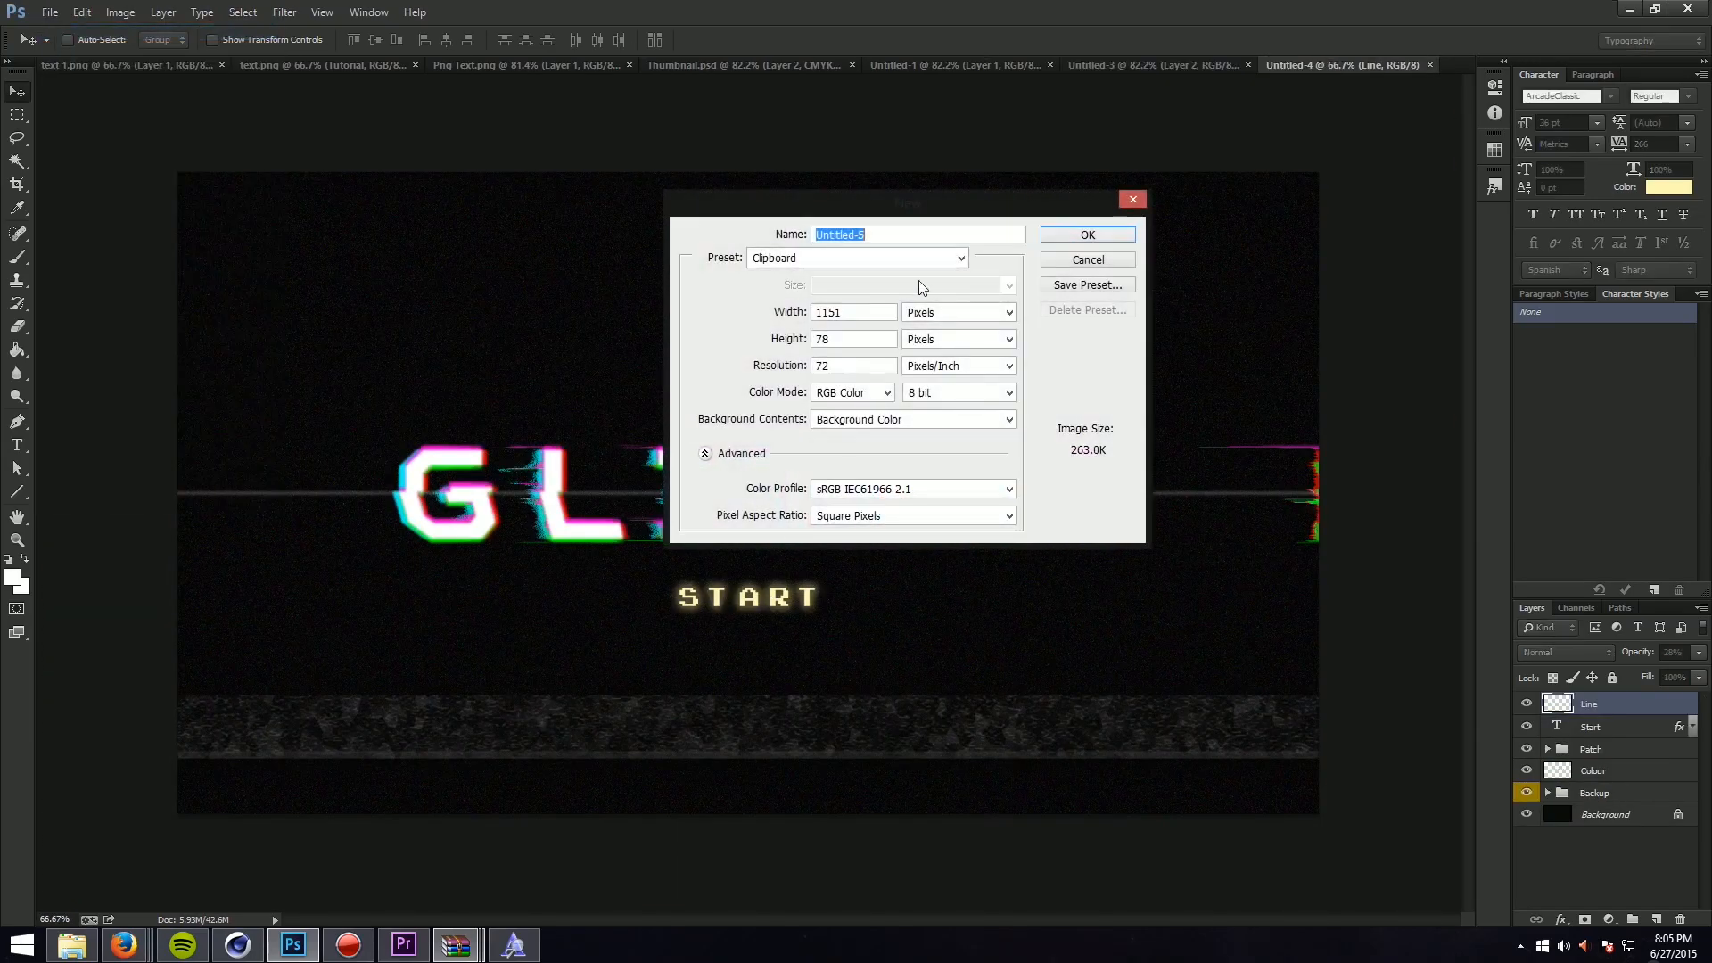
pyautogui.doubleClick(860, 312)
pyautogui.write('1920')
pyautogui.press('Tab')
pyautogui.press('Tab')
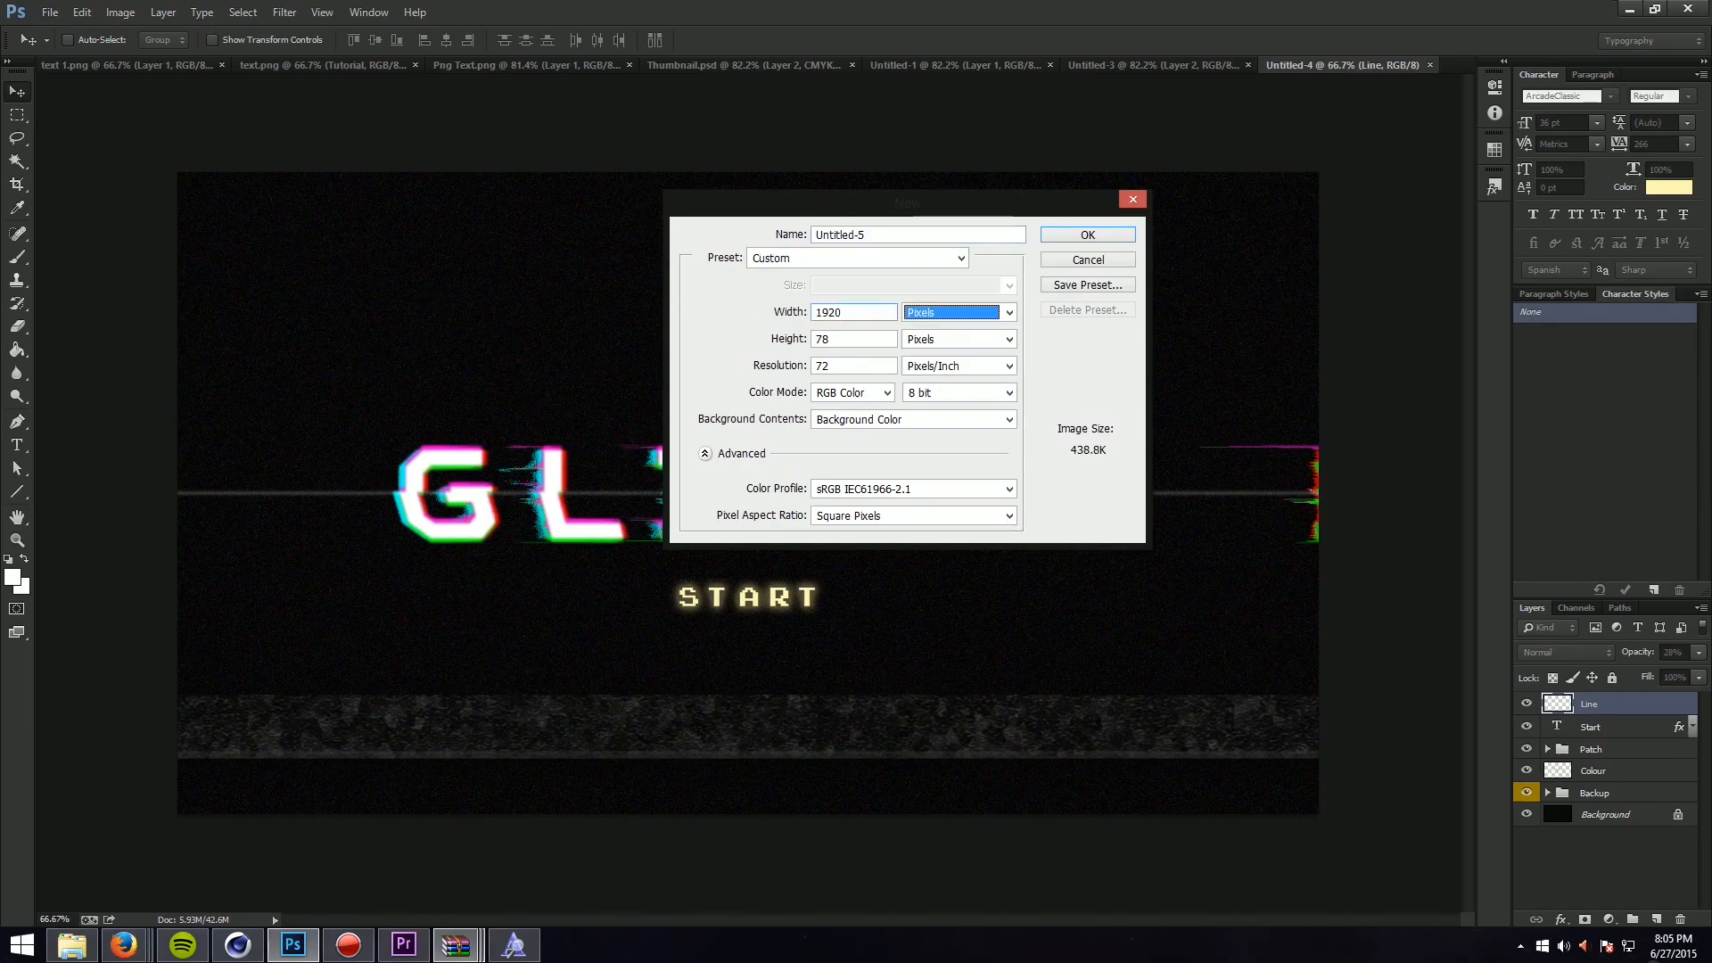
pyautogui.write('108')
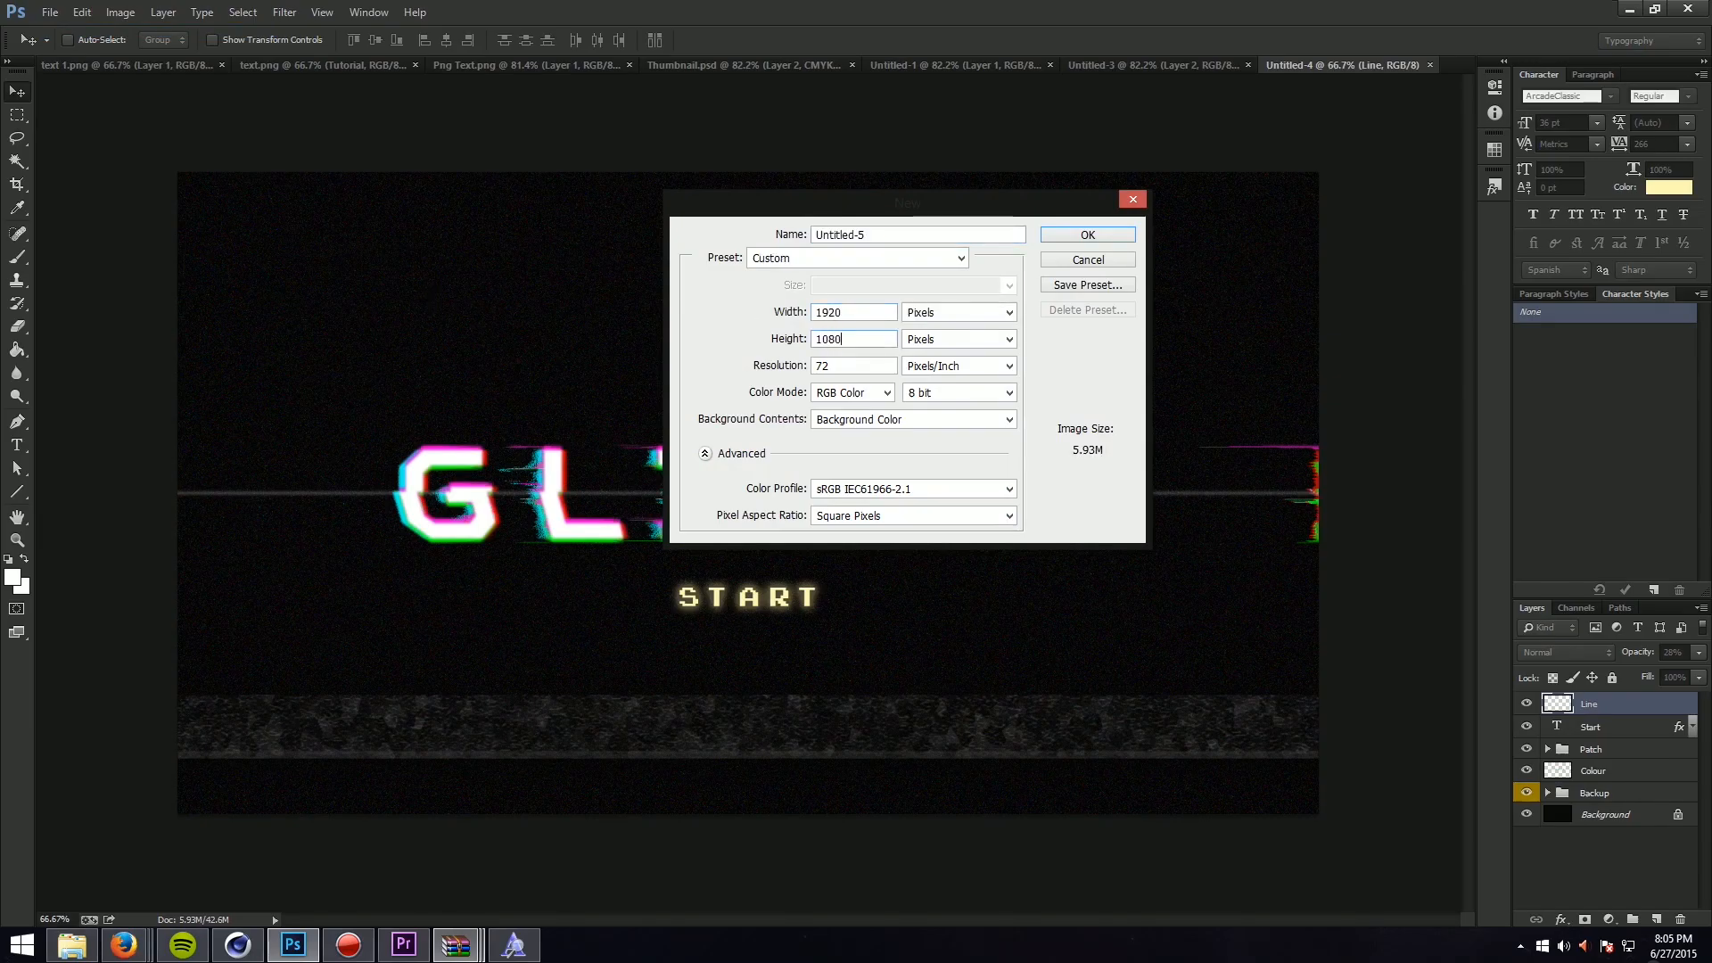
pyautogui.write('0')
pyautogui.press('Return')
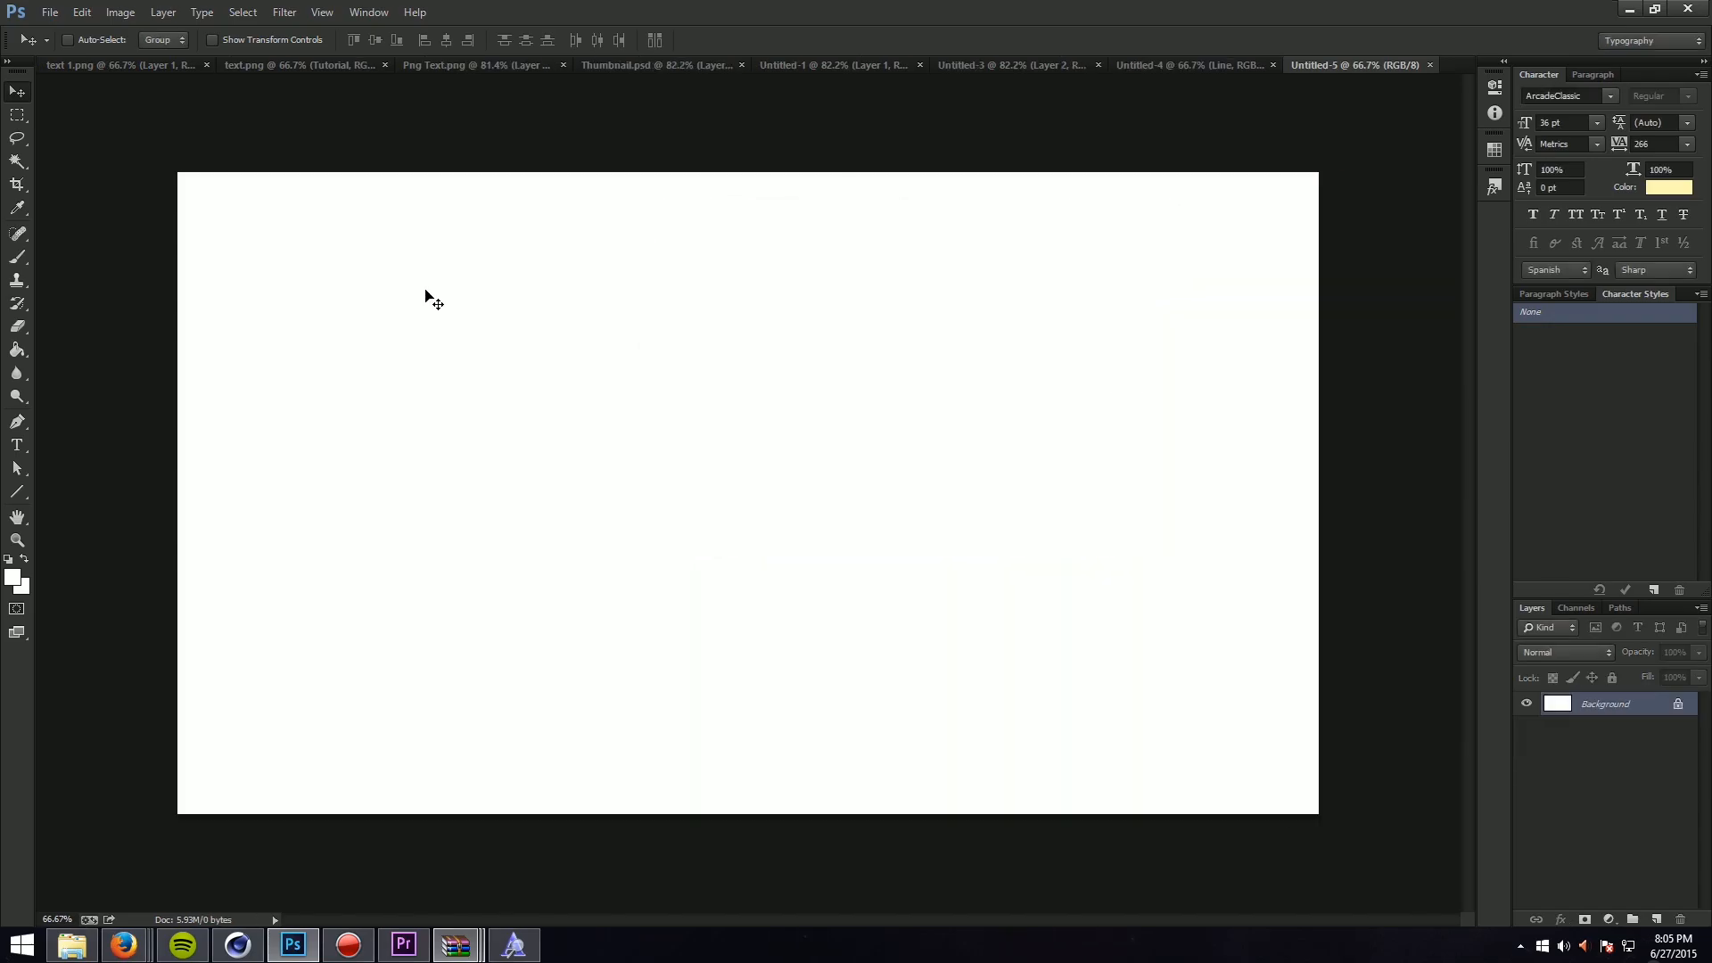
# Step: Reset the colours to default and fill the new document's background with black
pyautogui.click(9, 560)
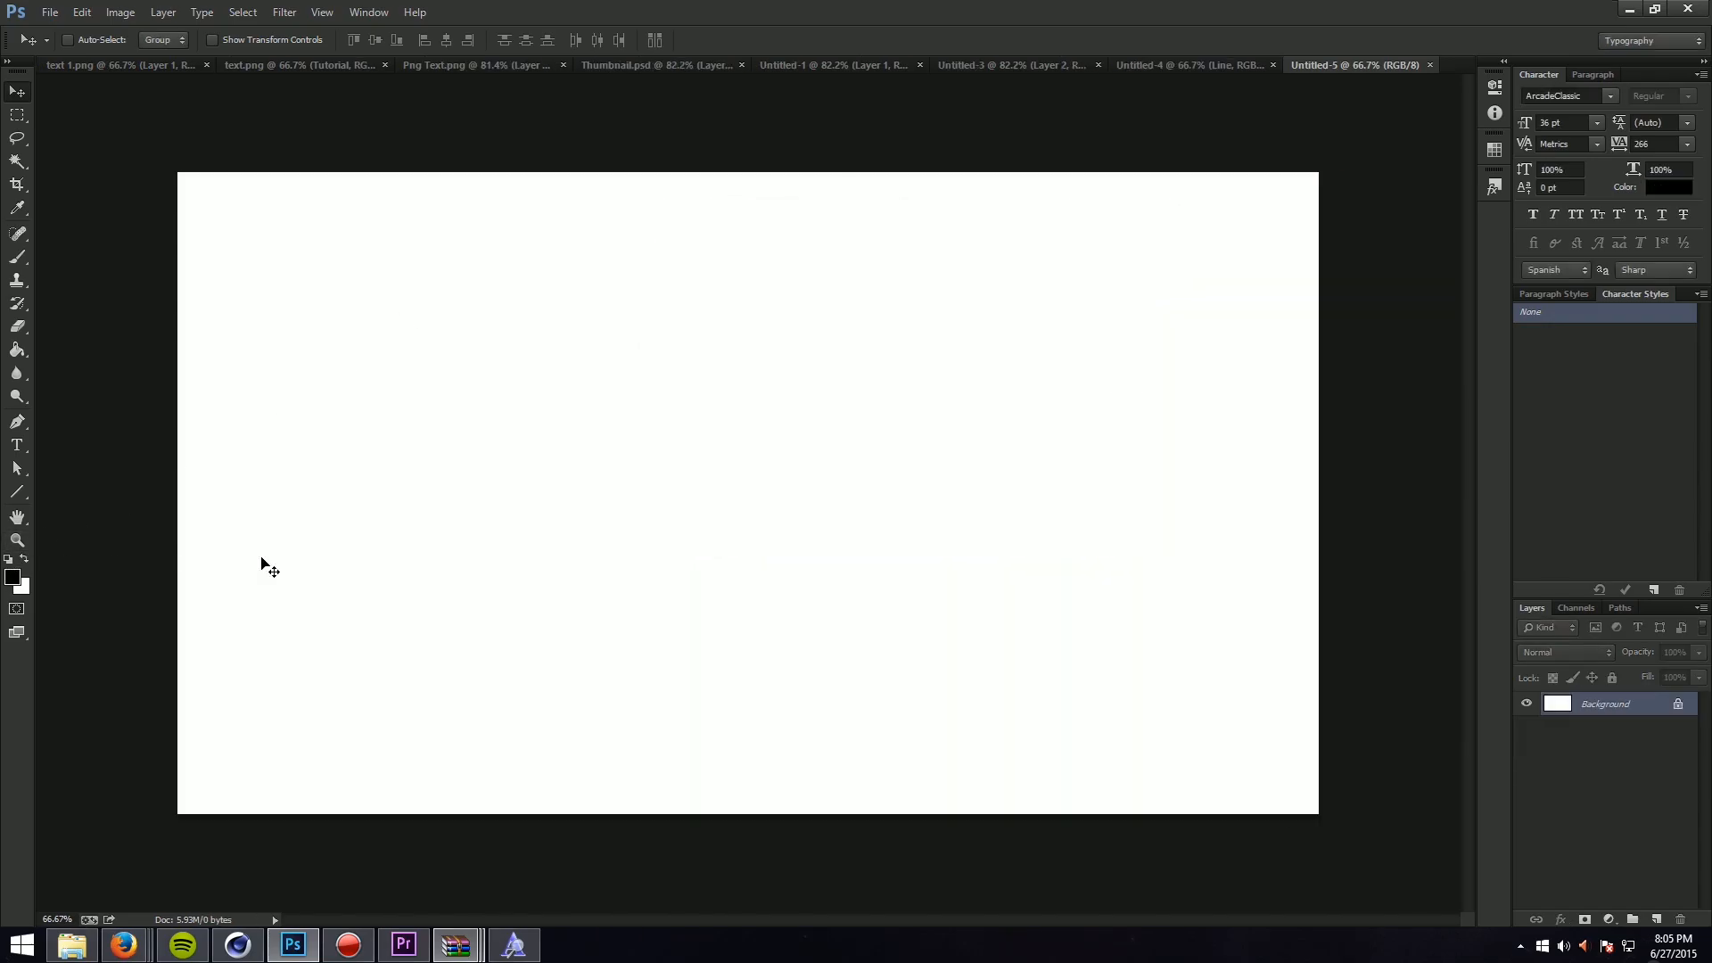
pyautogui.press('g')
pyautogui.click(535, 515)
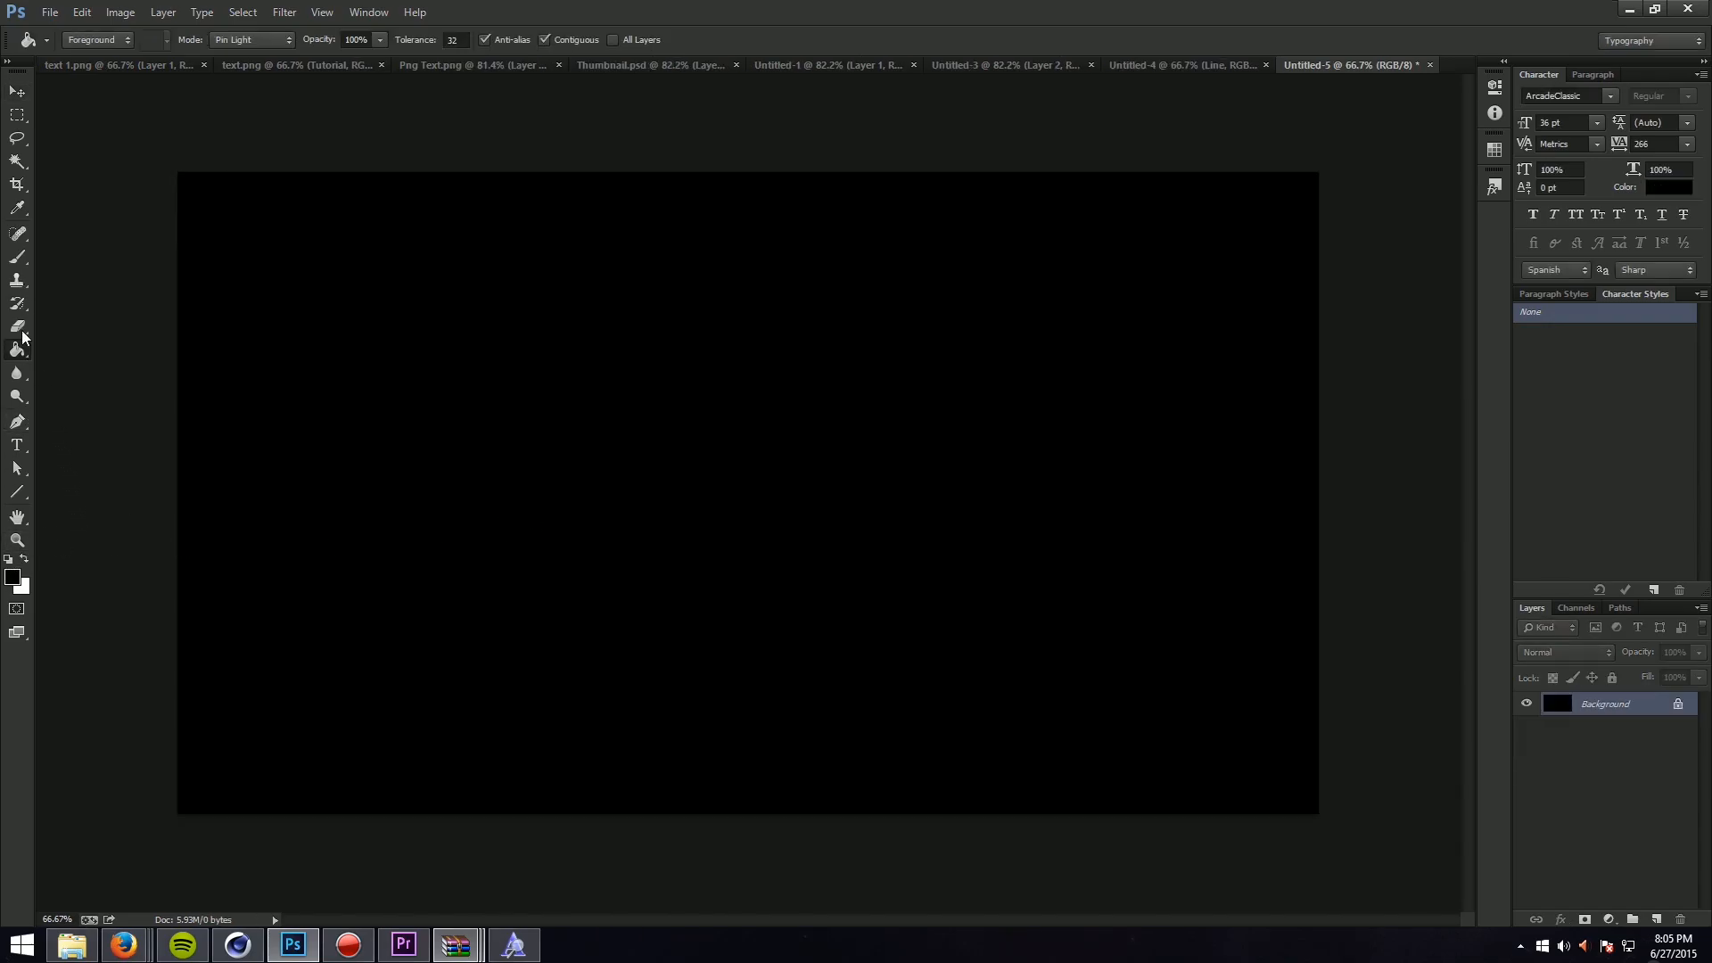
# Step: Select a thin full-width strip near the canvas's upper edge and fill it with white on a new layer
pyautogui.click(17, 115)
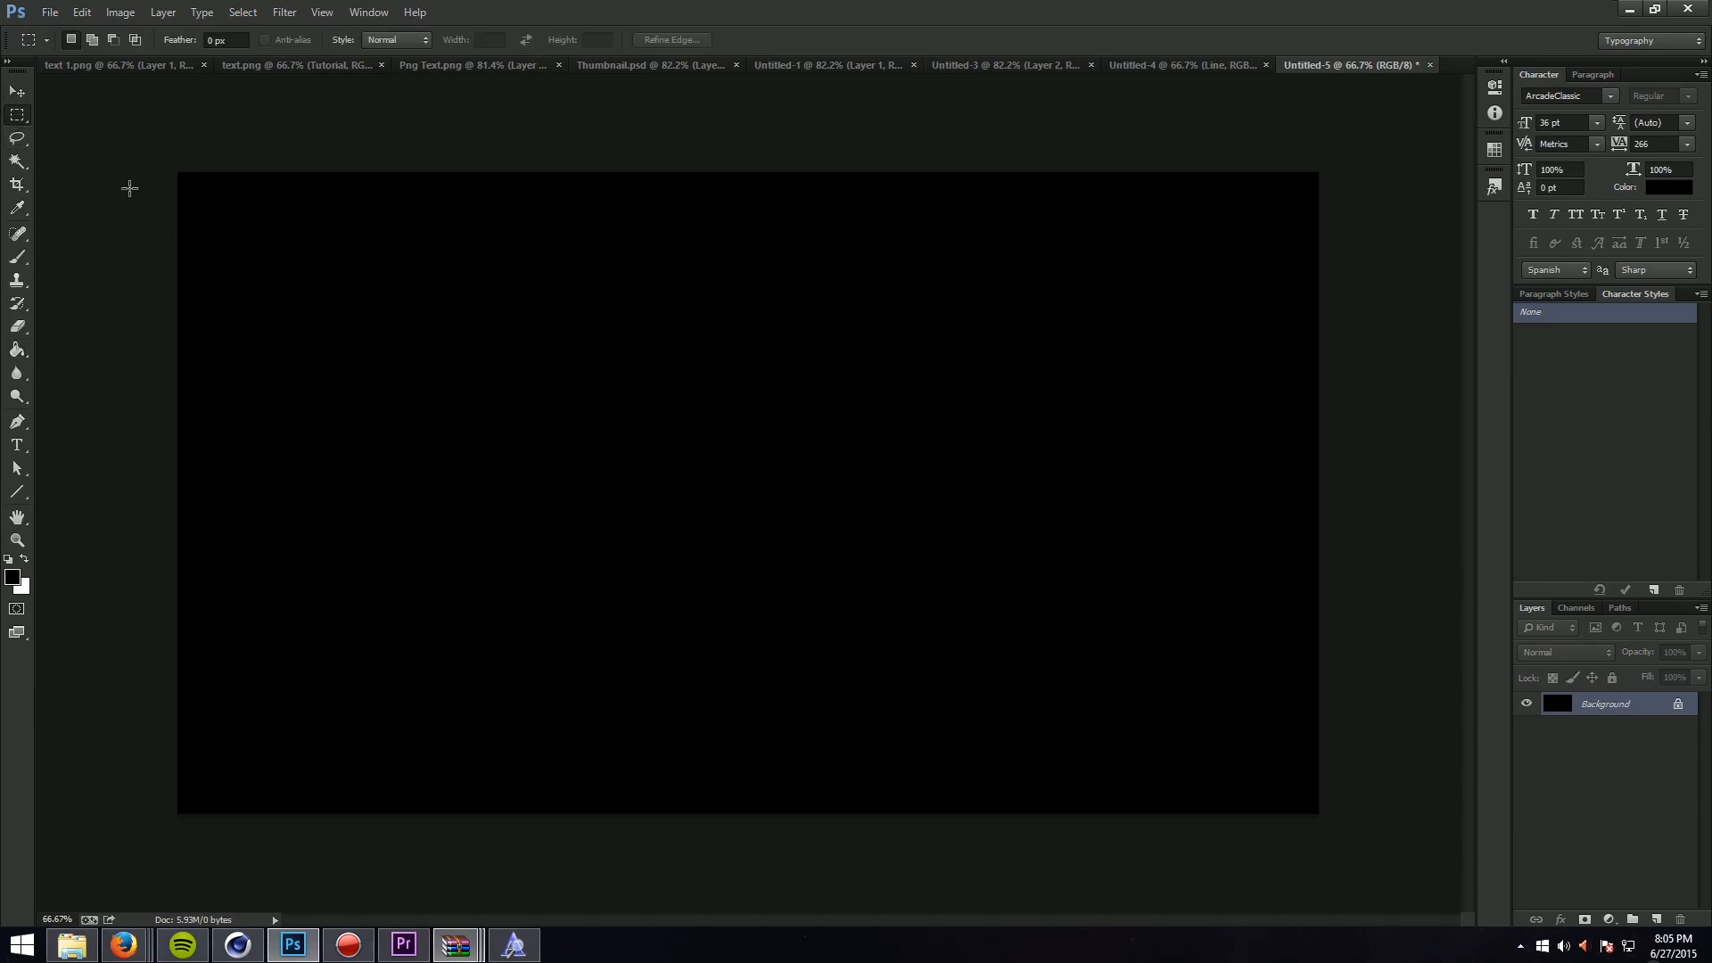
pyautogui.moveTo(129, 188); pyautogui.dragTo(1427, 195)
pyautogui.press('g')
pyautogui.press('x')
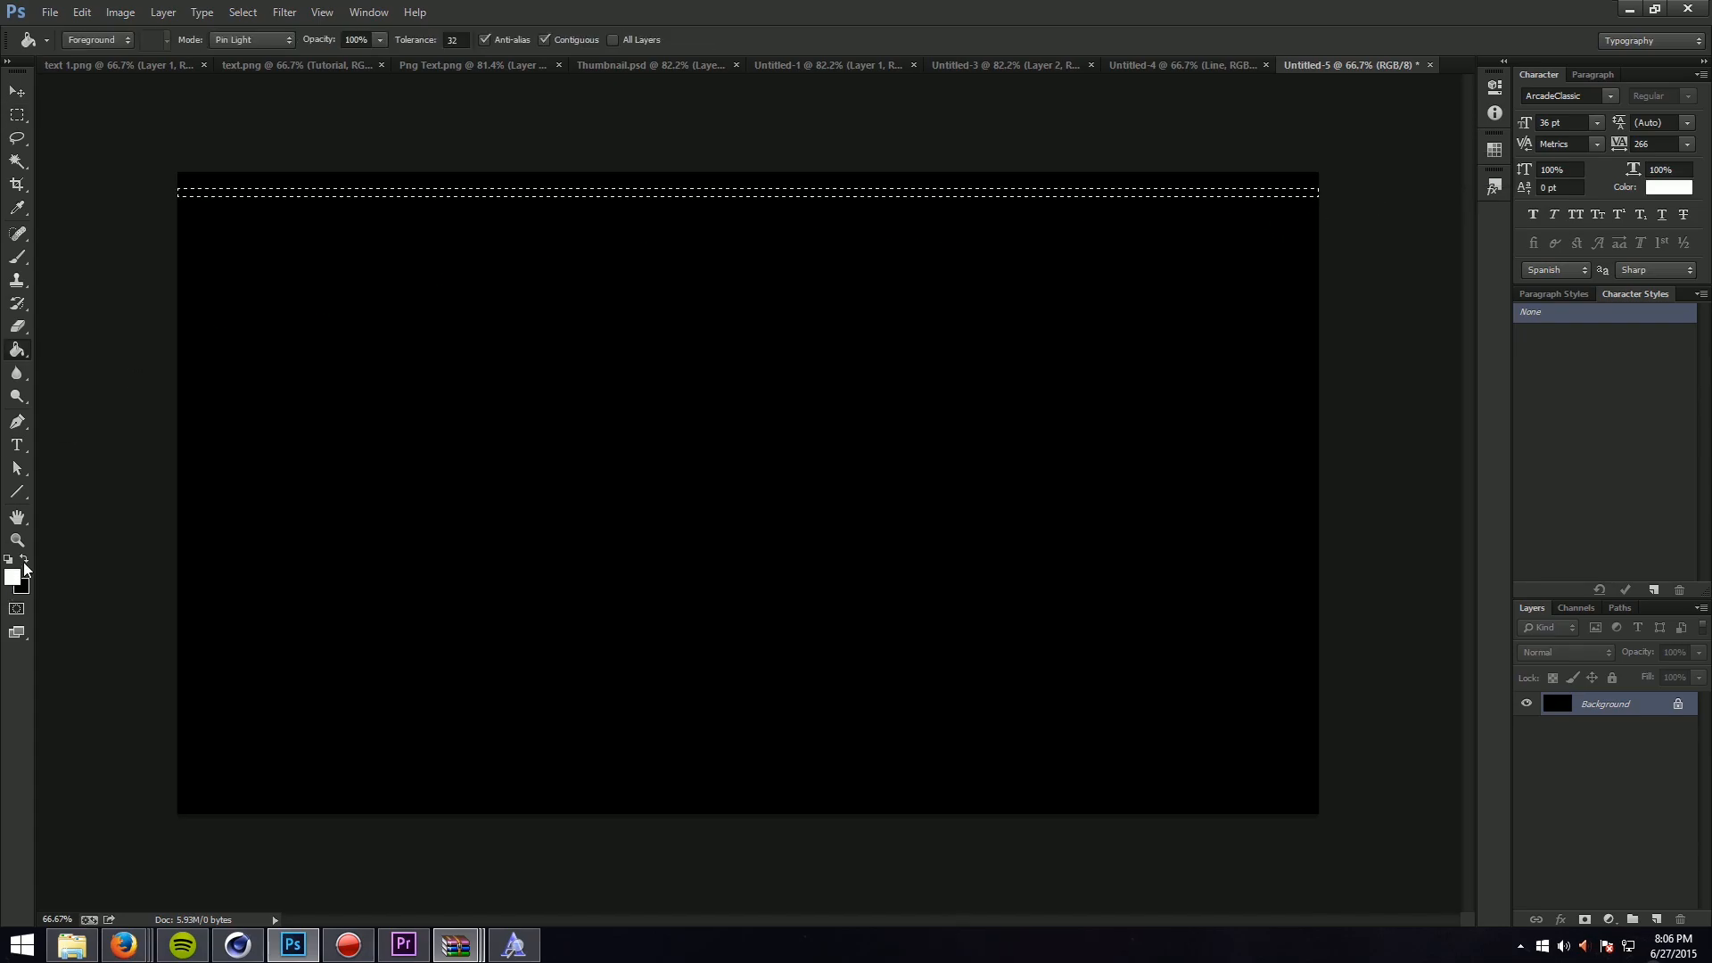
pyautogui.click(447, 194)
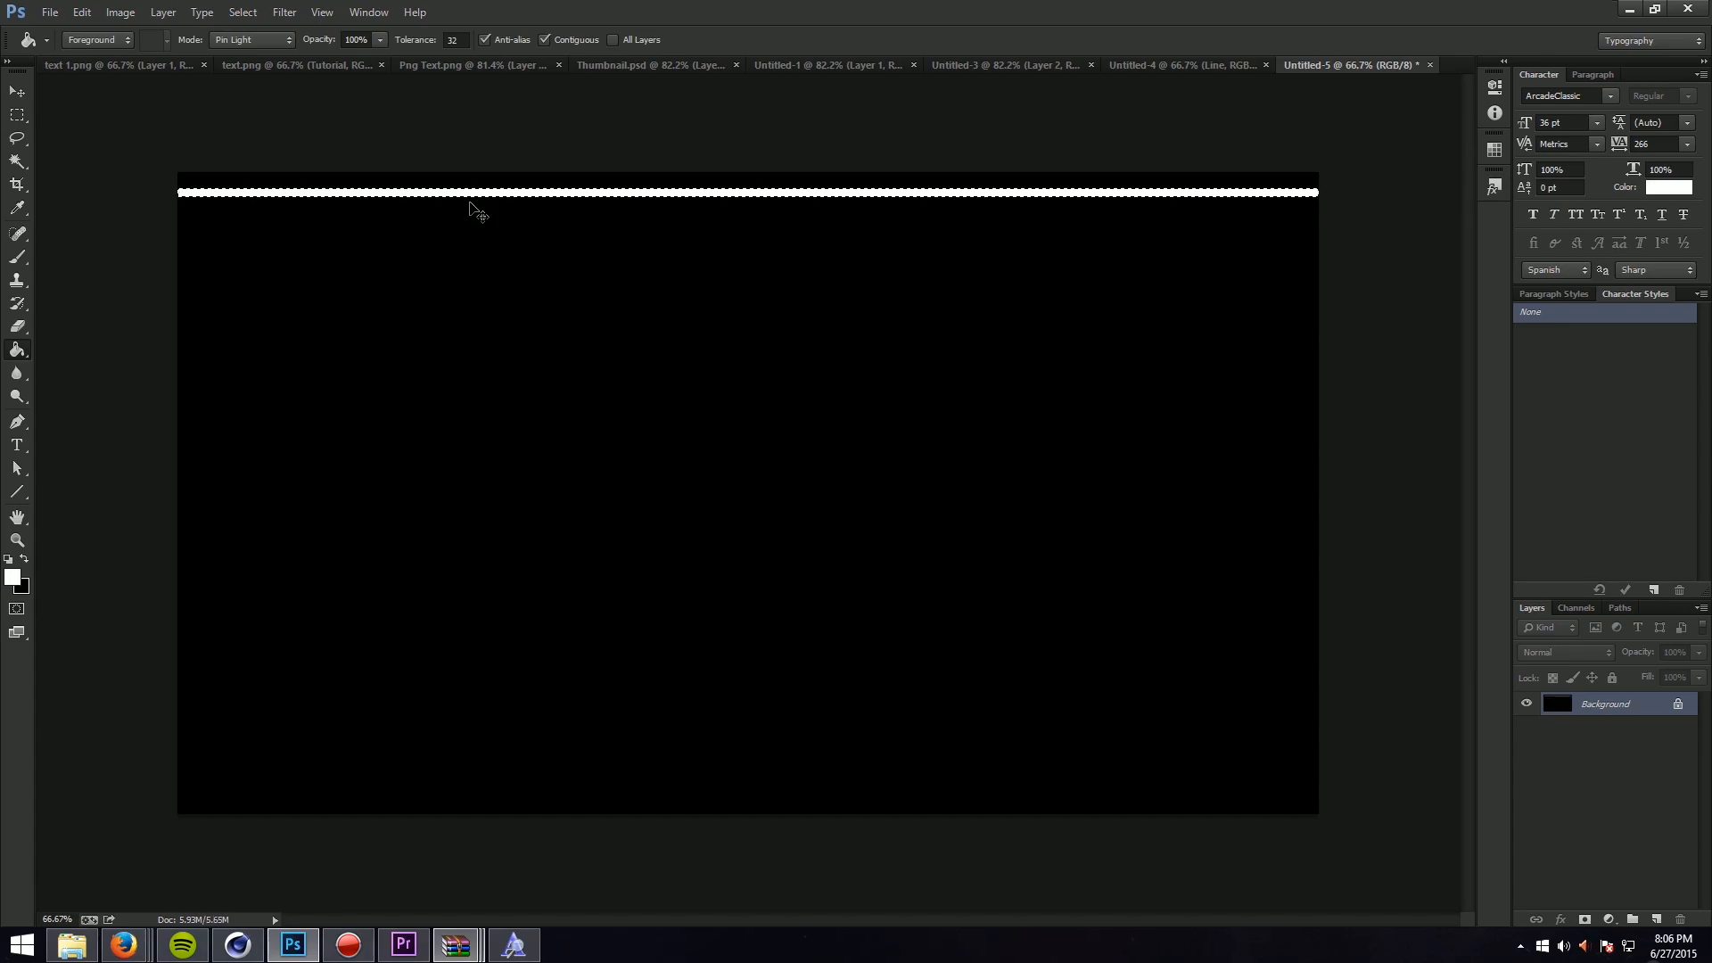
pyautogui.hotkey('ctrl', 'z')
pyautogui.click(1656, 916)
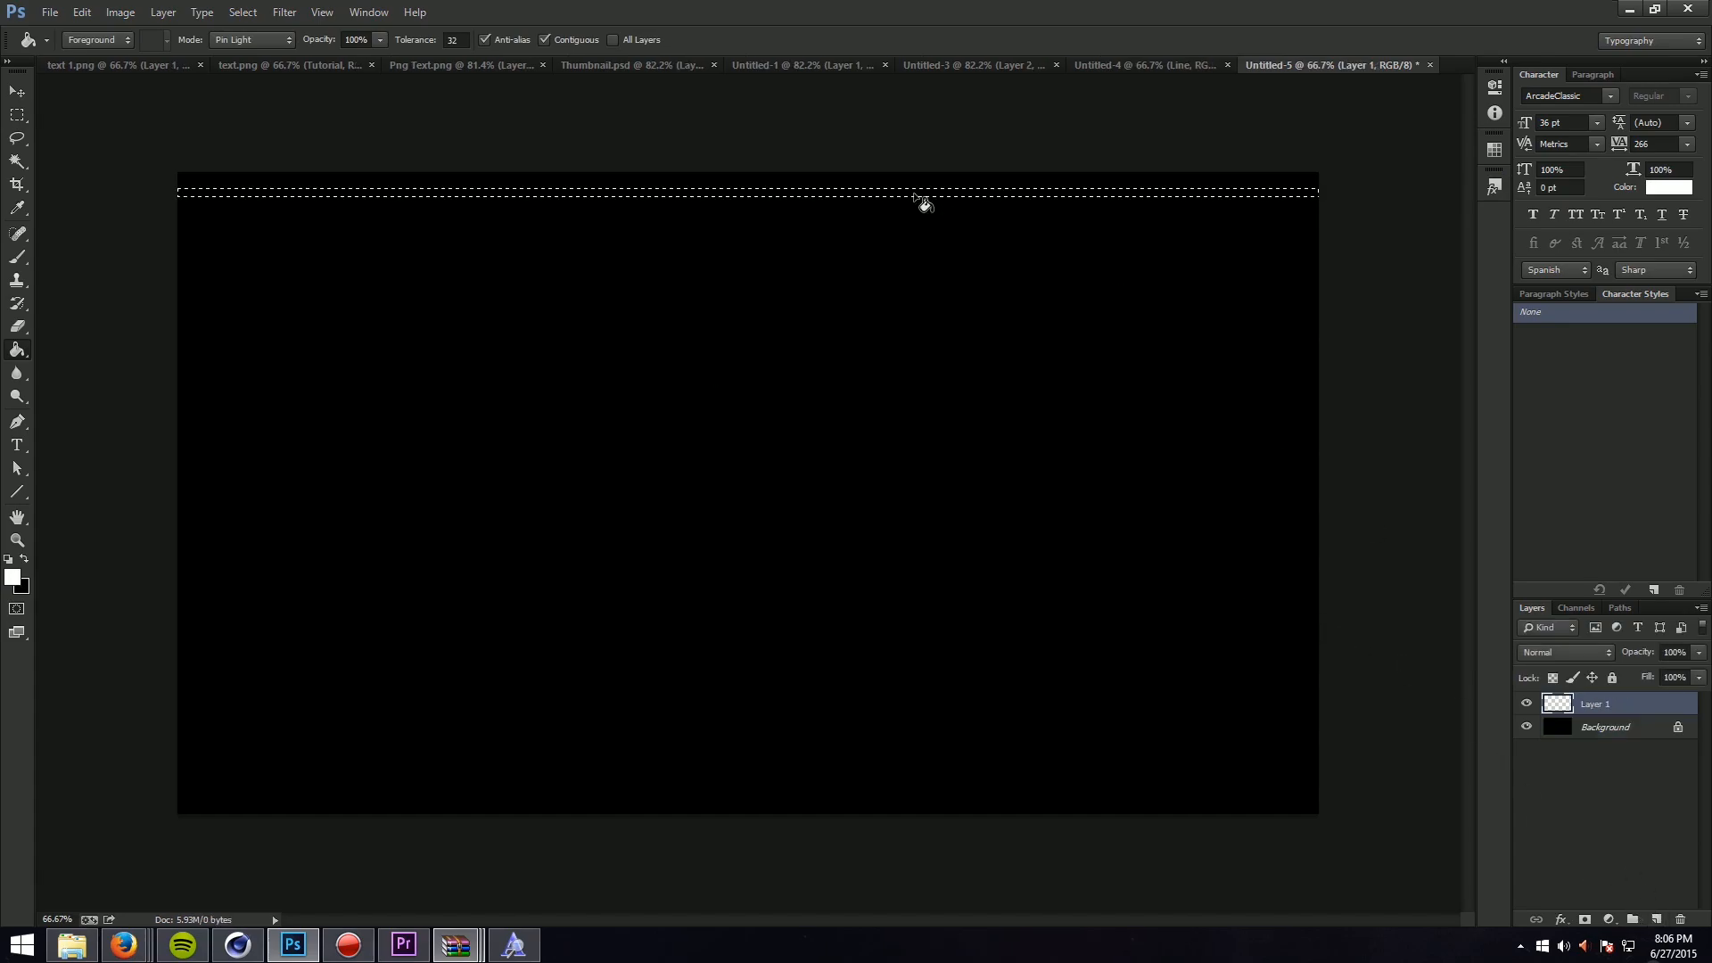
pyautogui.click(928, 194)
pyautogui.hotkey('ctrl', 'd')
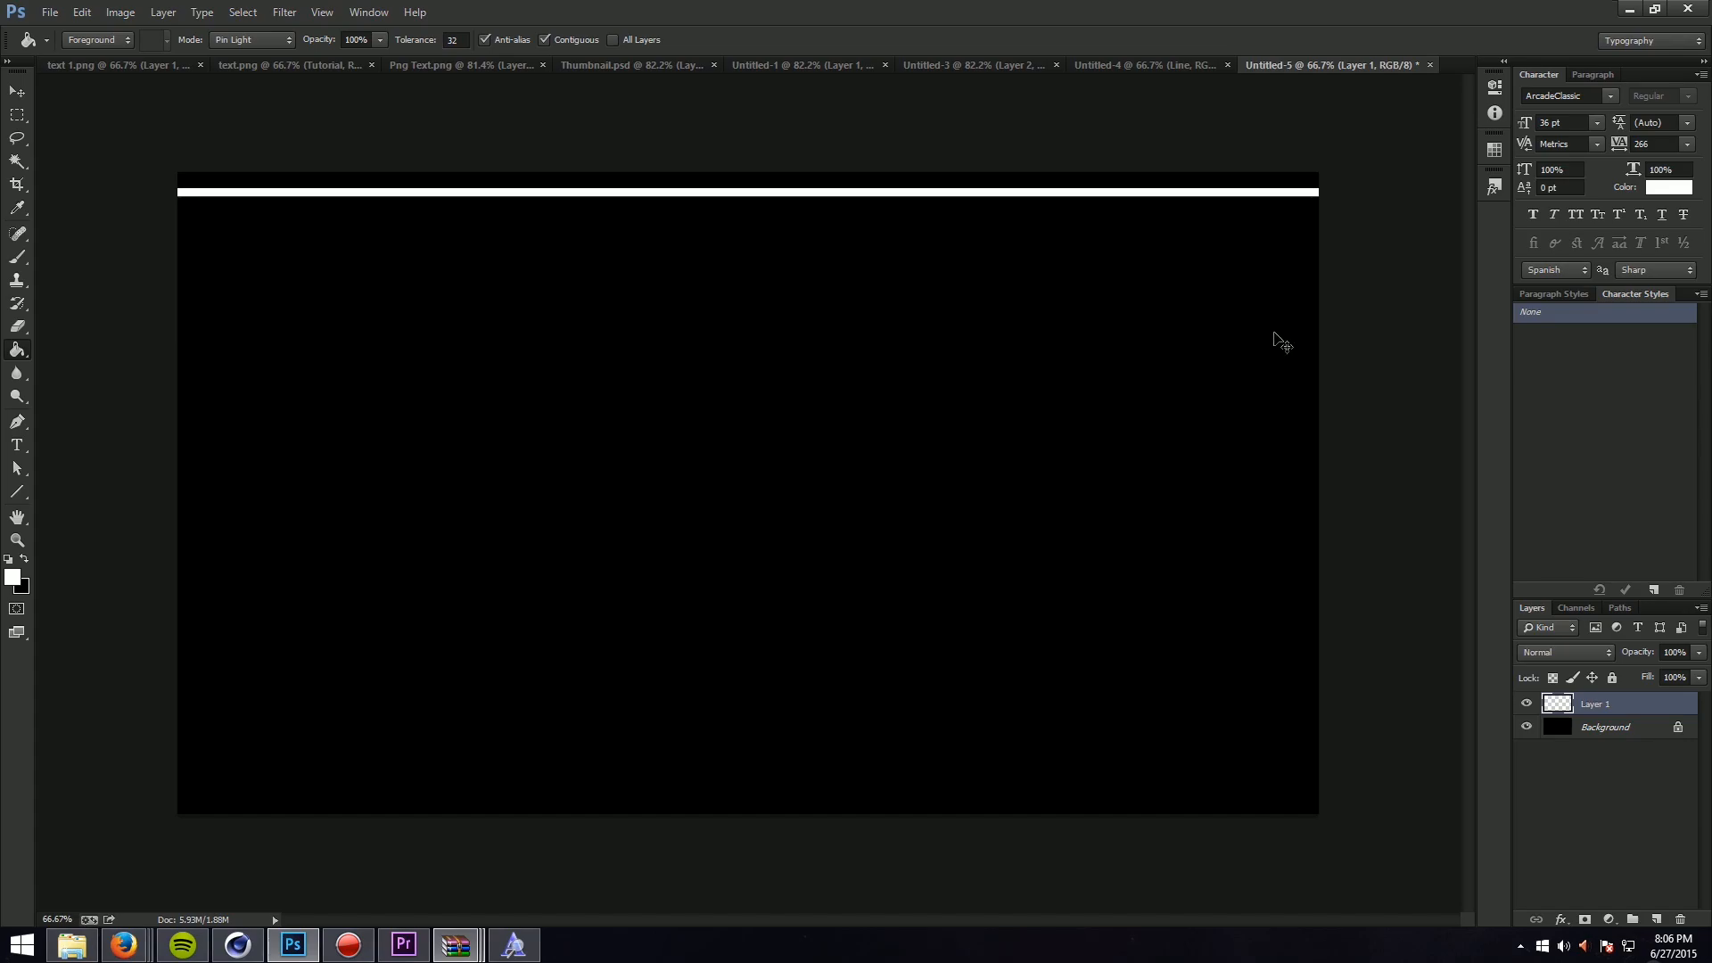
# Step: Duplicate the white stripe and place the copy just below the original, at Y 61 px
pyautogui.hotkey('ctrl', 'j')
pyautogui.hotkey('ctrl', 't')
pyautogui.moveTo(1177, 192); pyautogui.dragTo(1175, 207)
pyautogui.press('Return')
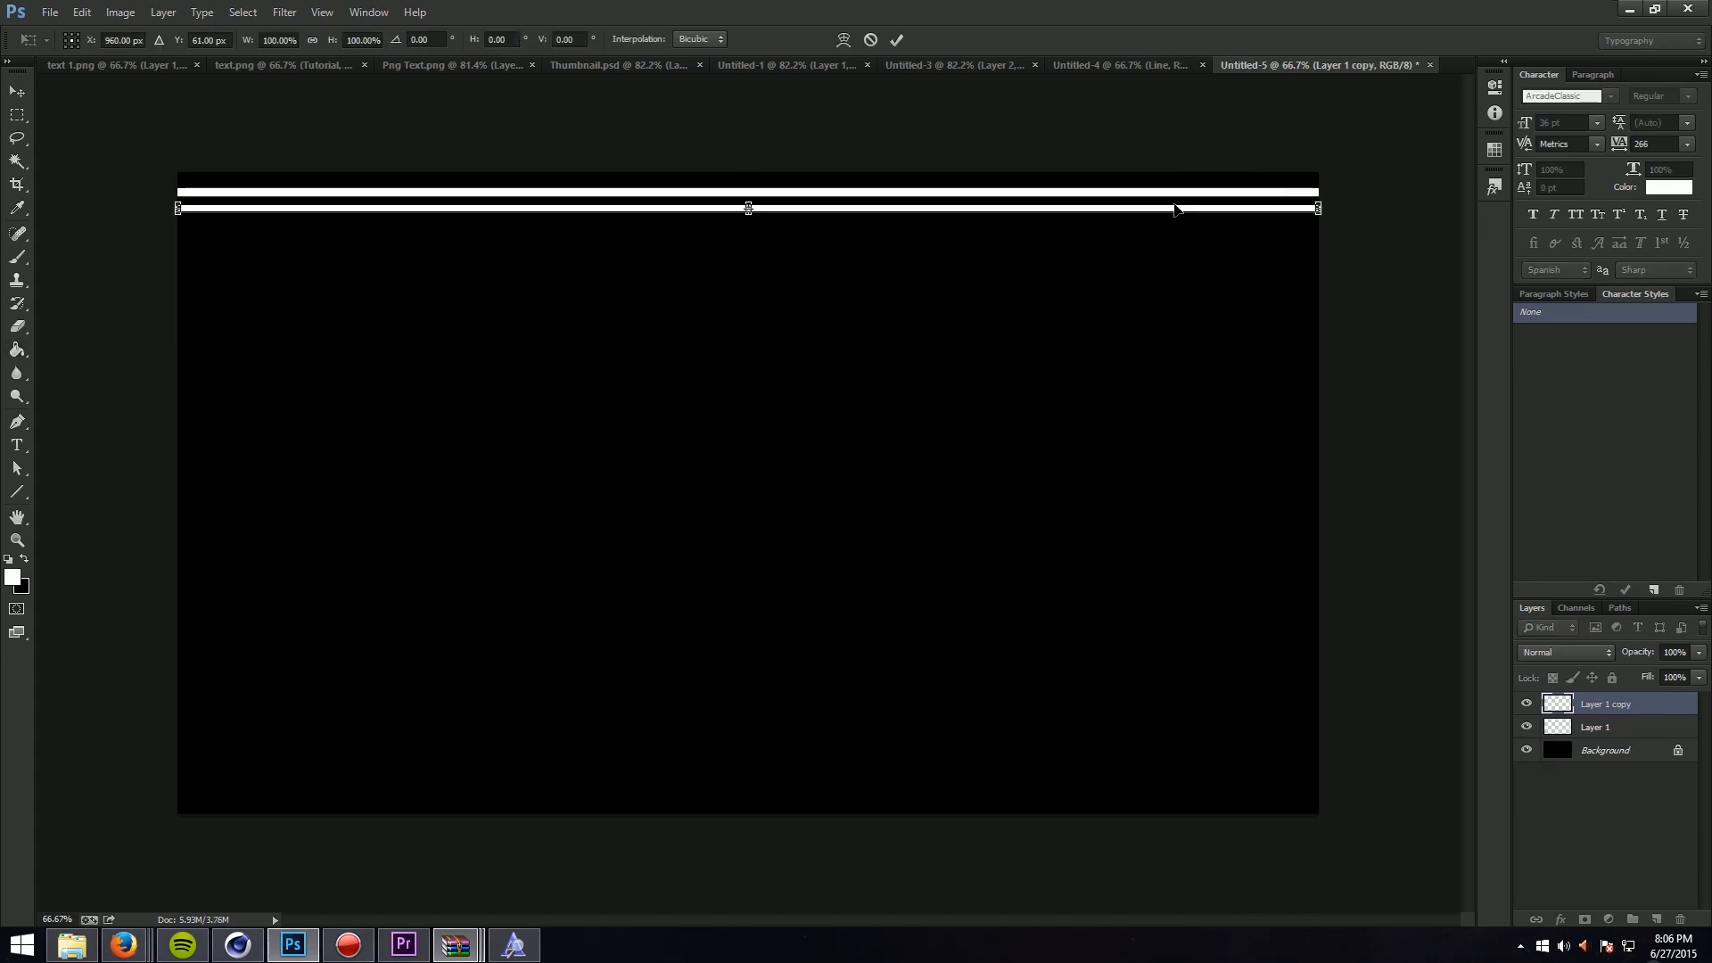
# Step: Merge the two white stripes and place a copy of the pair directly below them, at Y 103.5 px
pyautogui.press('g')
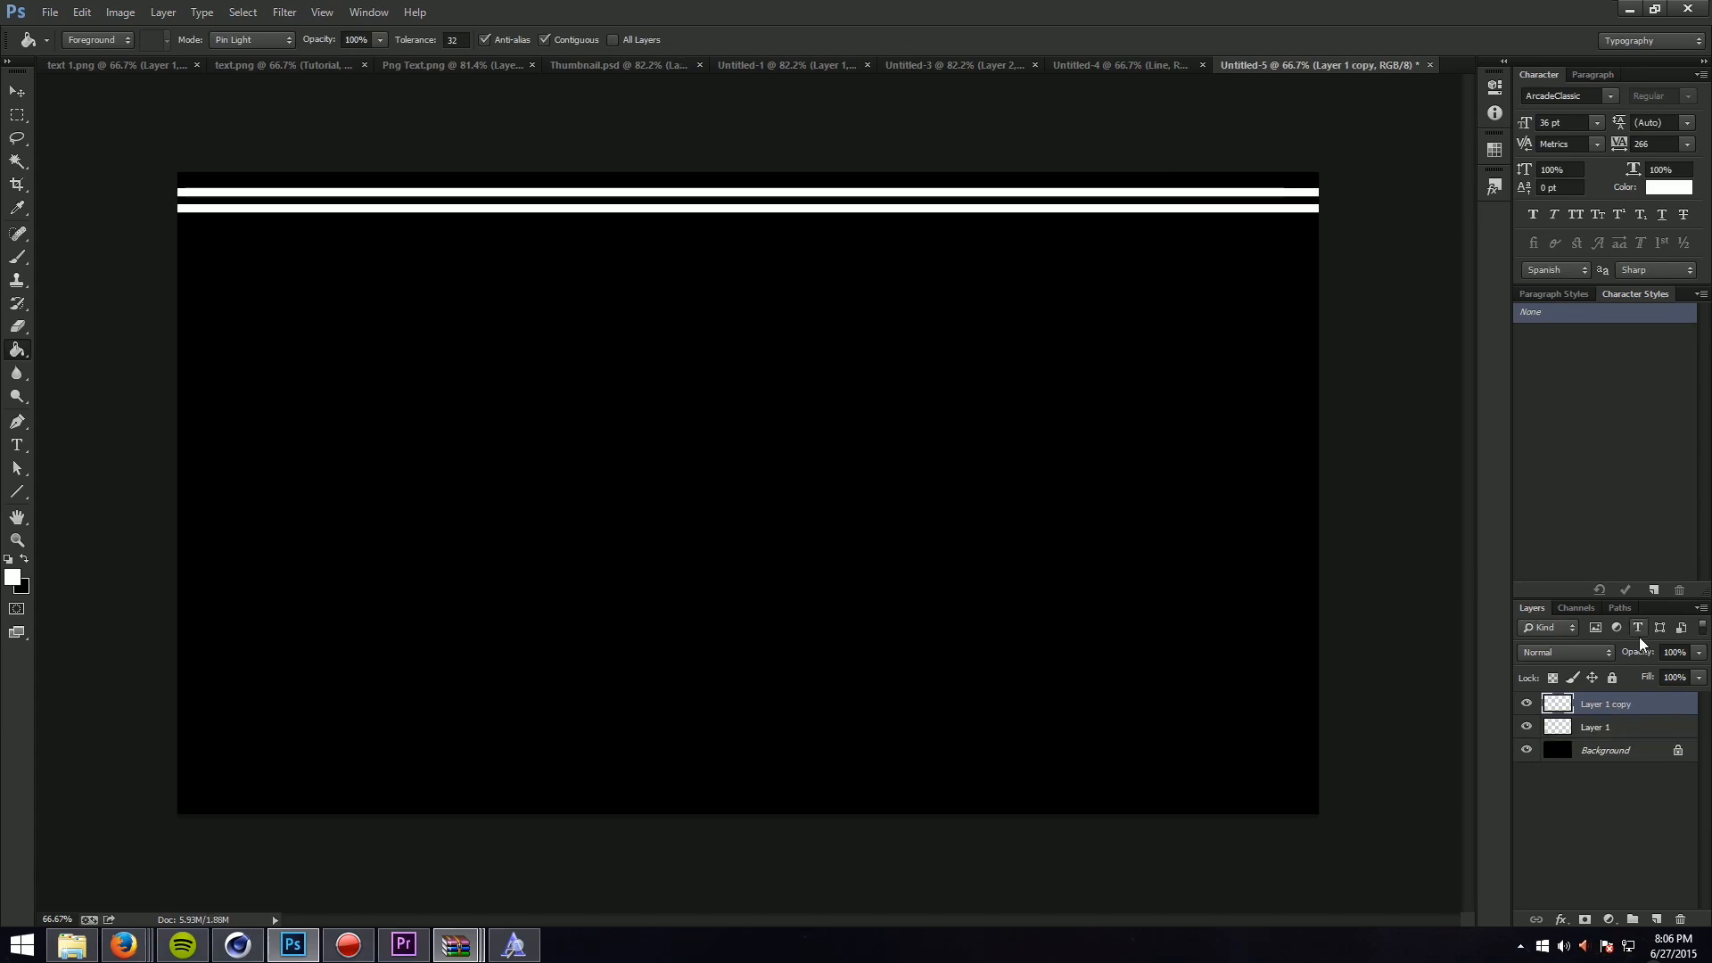
pyautogui.hotkey('ctrl', 't')
pyautogui.moveTo(1178, 212); pyautogui.dragTo(1182, 246)
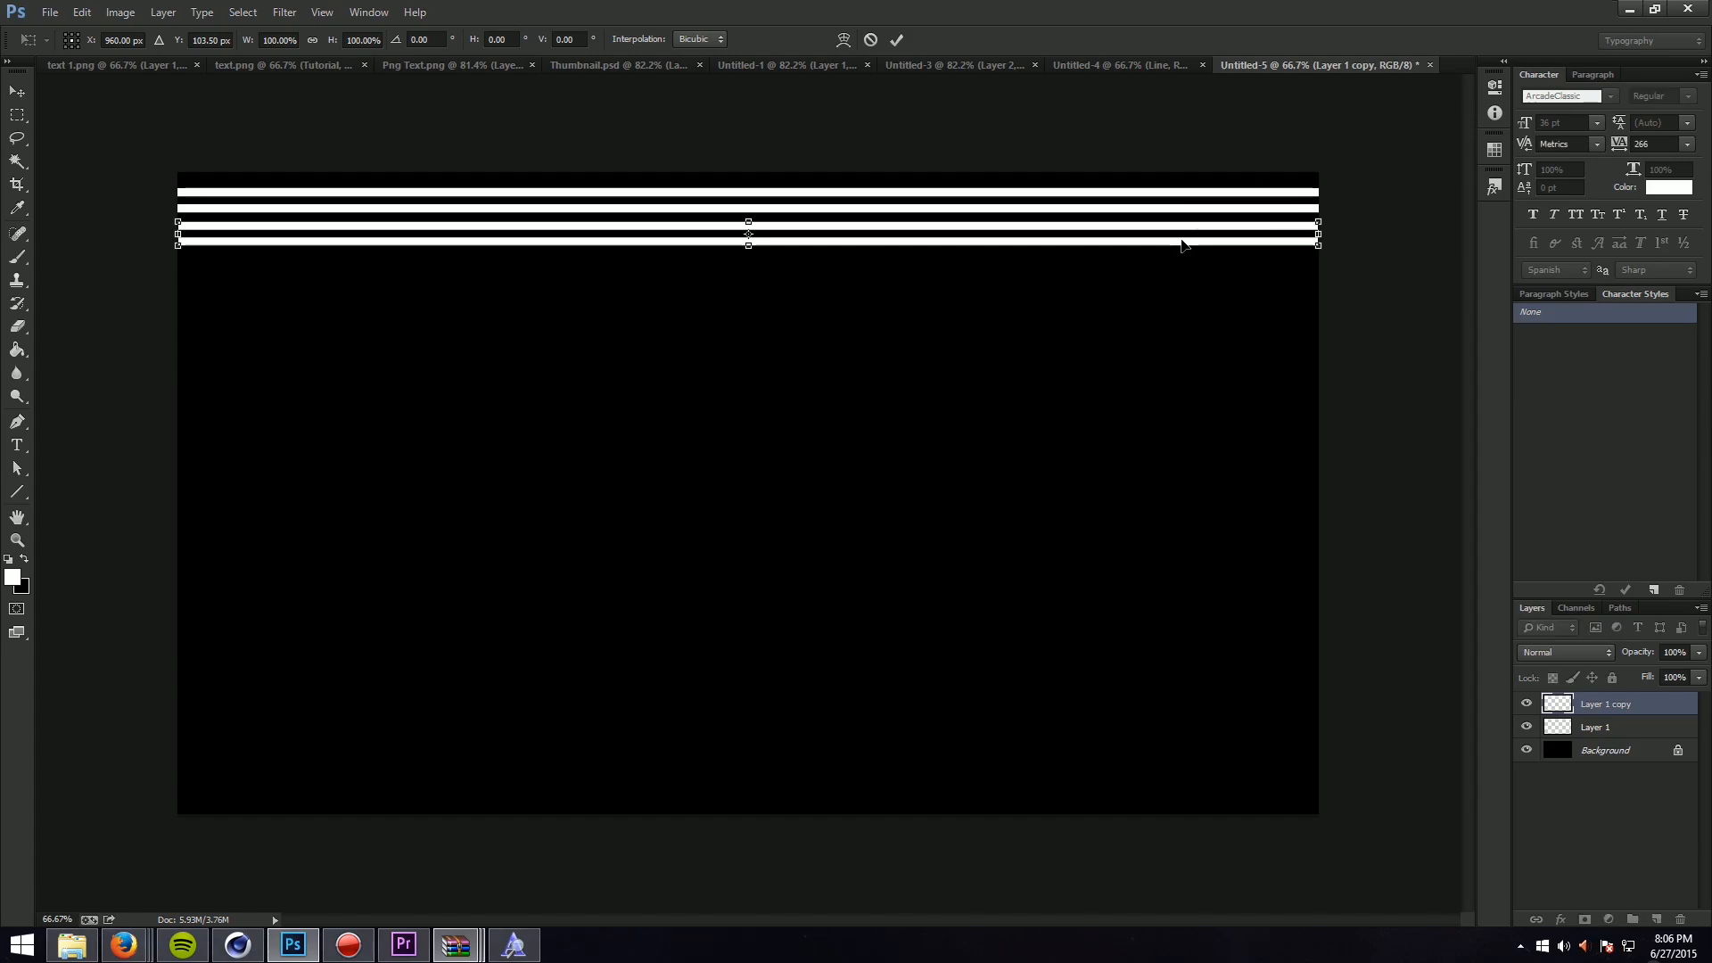
pyautogui.press('Return')
# Step: Keep merging and duplicating the stripes downward with even spacing, the last copy at Y 352 px, until 16 stripes form one layer
pyautogui.press('g')
pyautogui.hotkey('ctrl', 'e')
pyautogui.hotkey('ctrl', 'j')
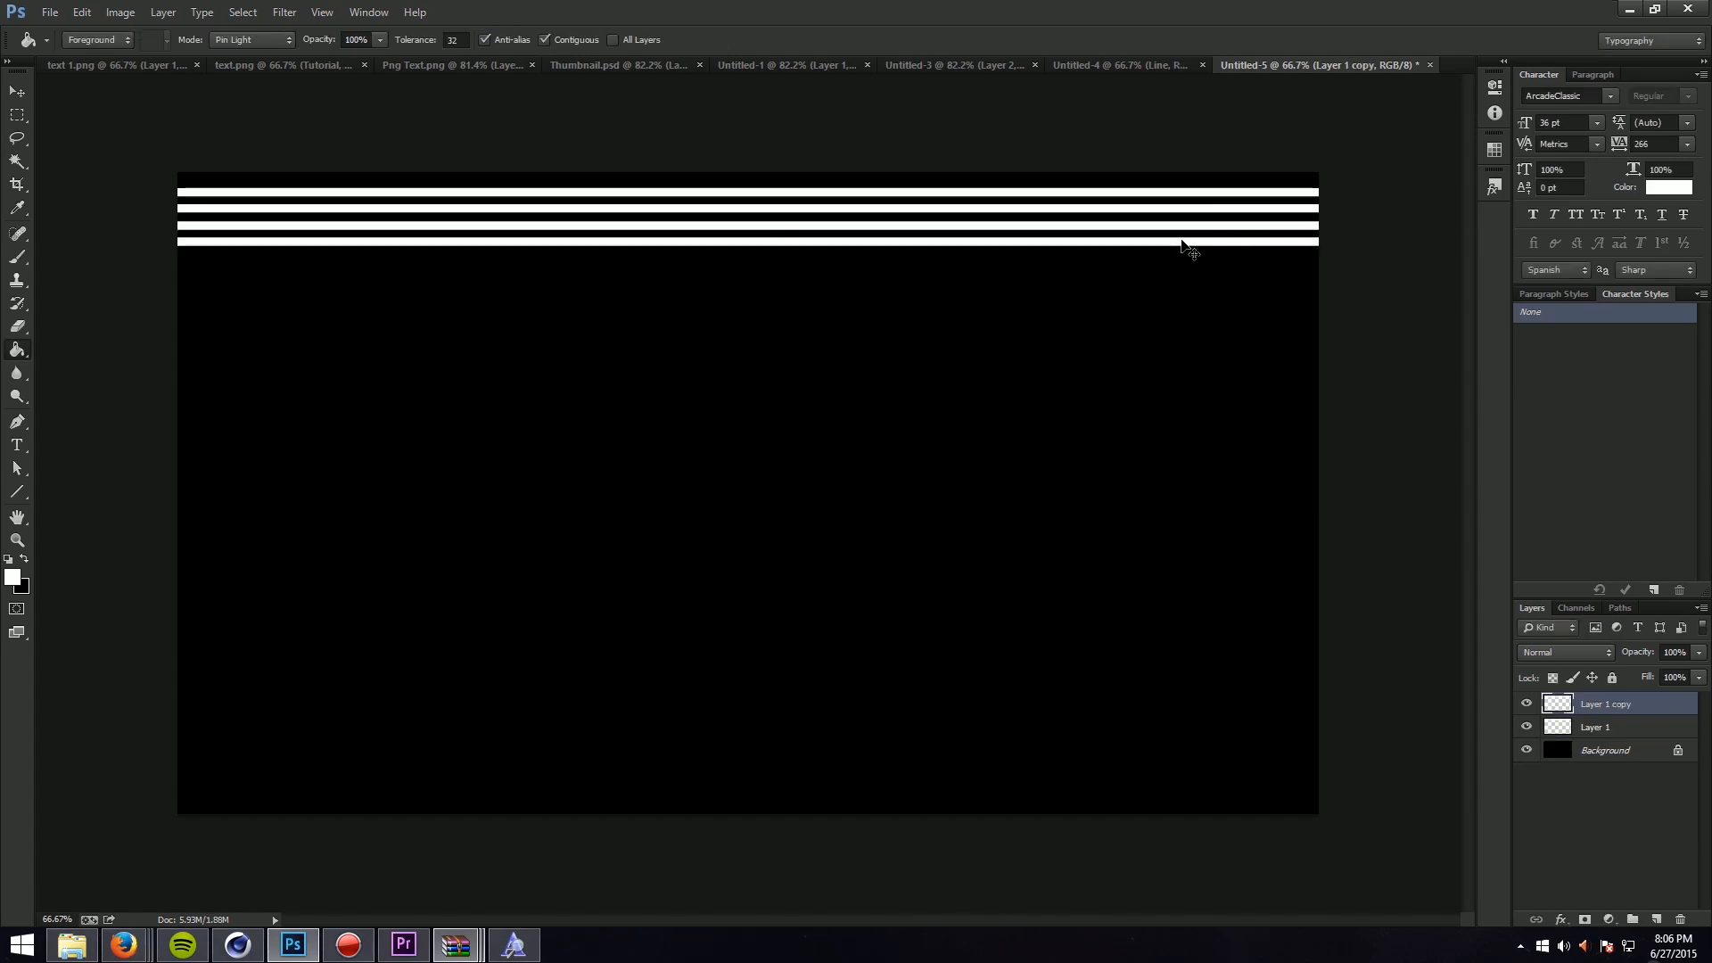
pyautogui.hotkey('ctrl', 't')
pyautogui.moveTo(1182, 244); pyautogui.dragTo(1171, 411)
pyautogui.press('Return')
pyautogui.hotkey('ctrl', 'e')
pyautogui.hotkey('ctrl', 'alt', 't')
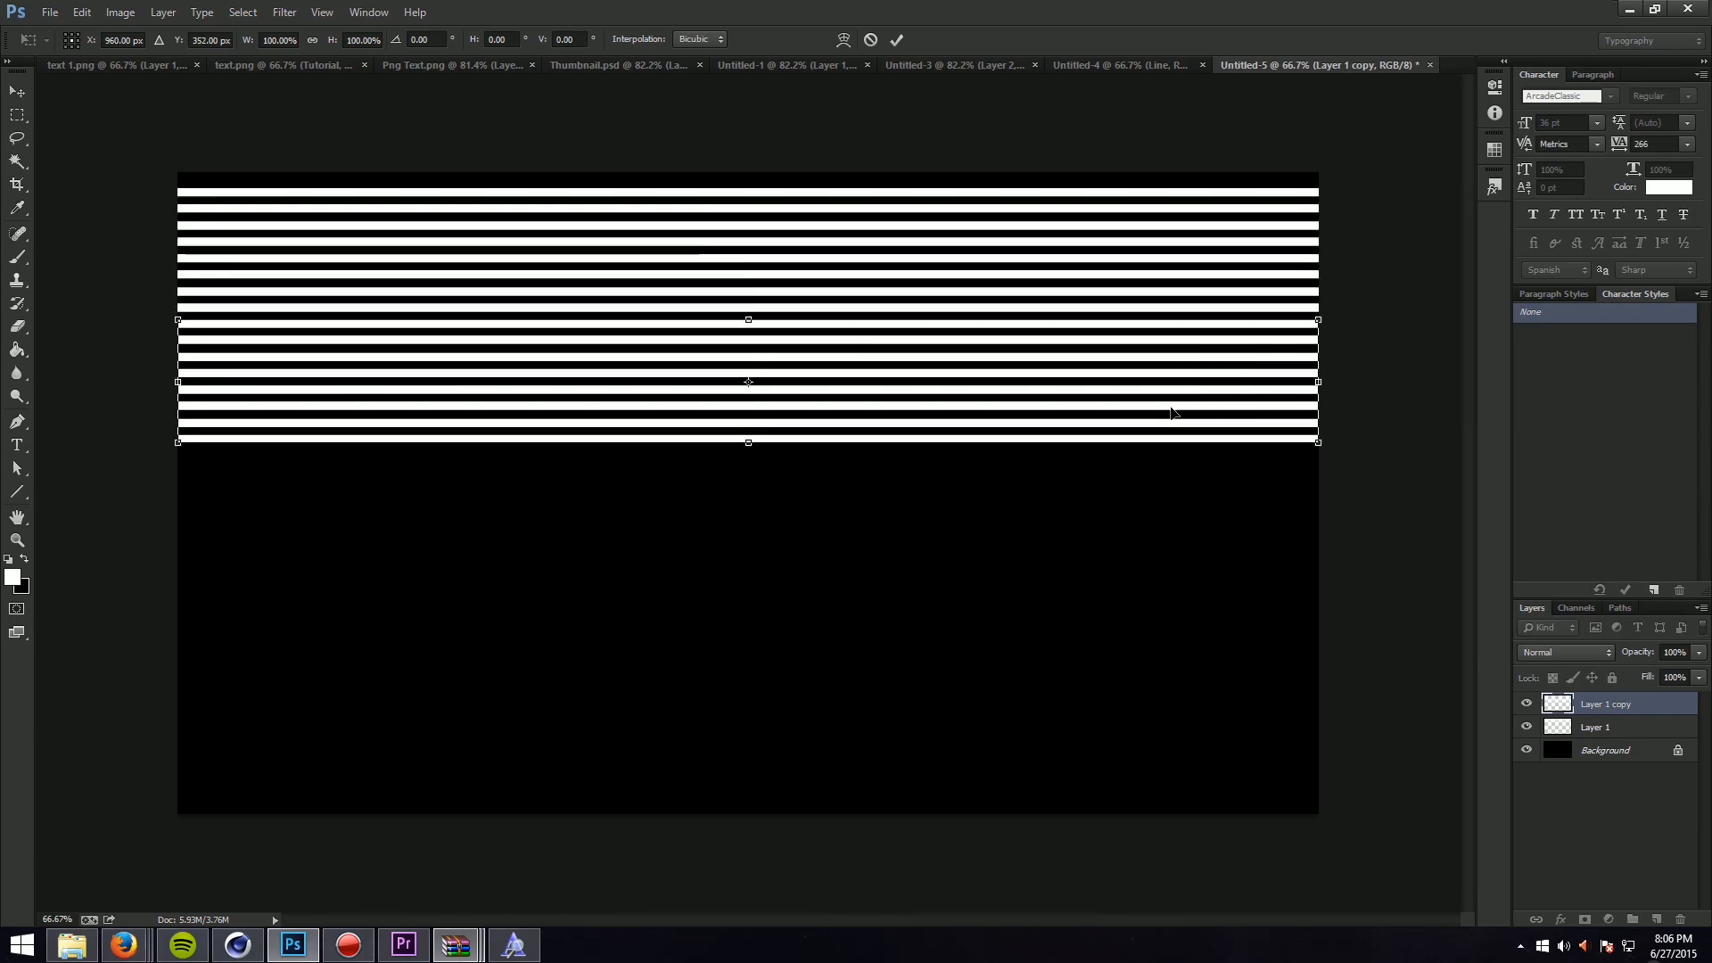
pyautogui.press('Return')
pyautogui.hotkey('ctrl', 'z')
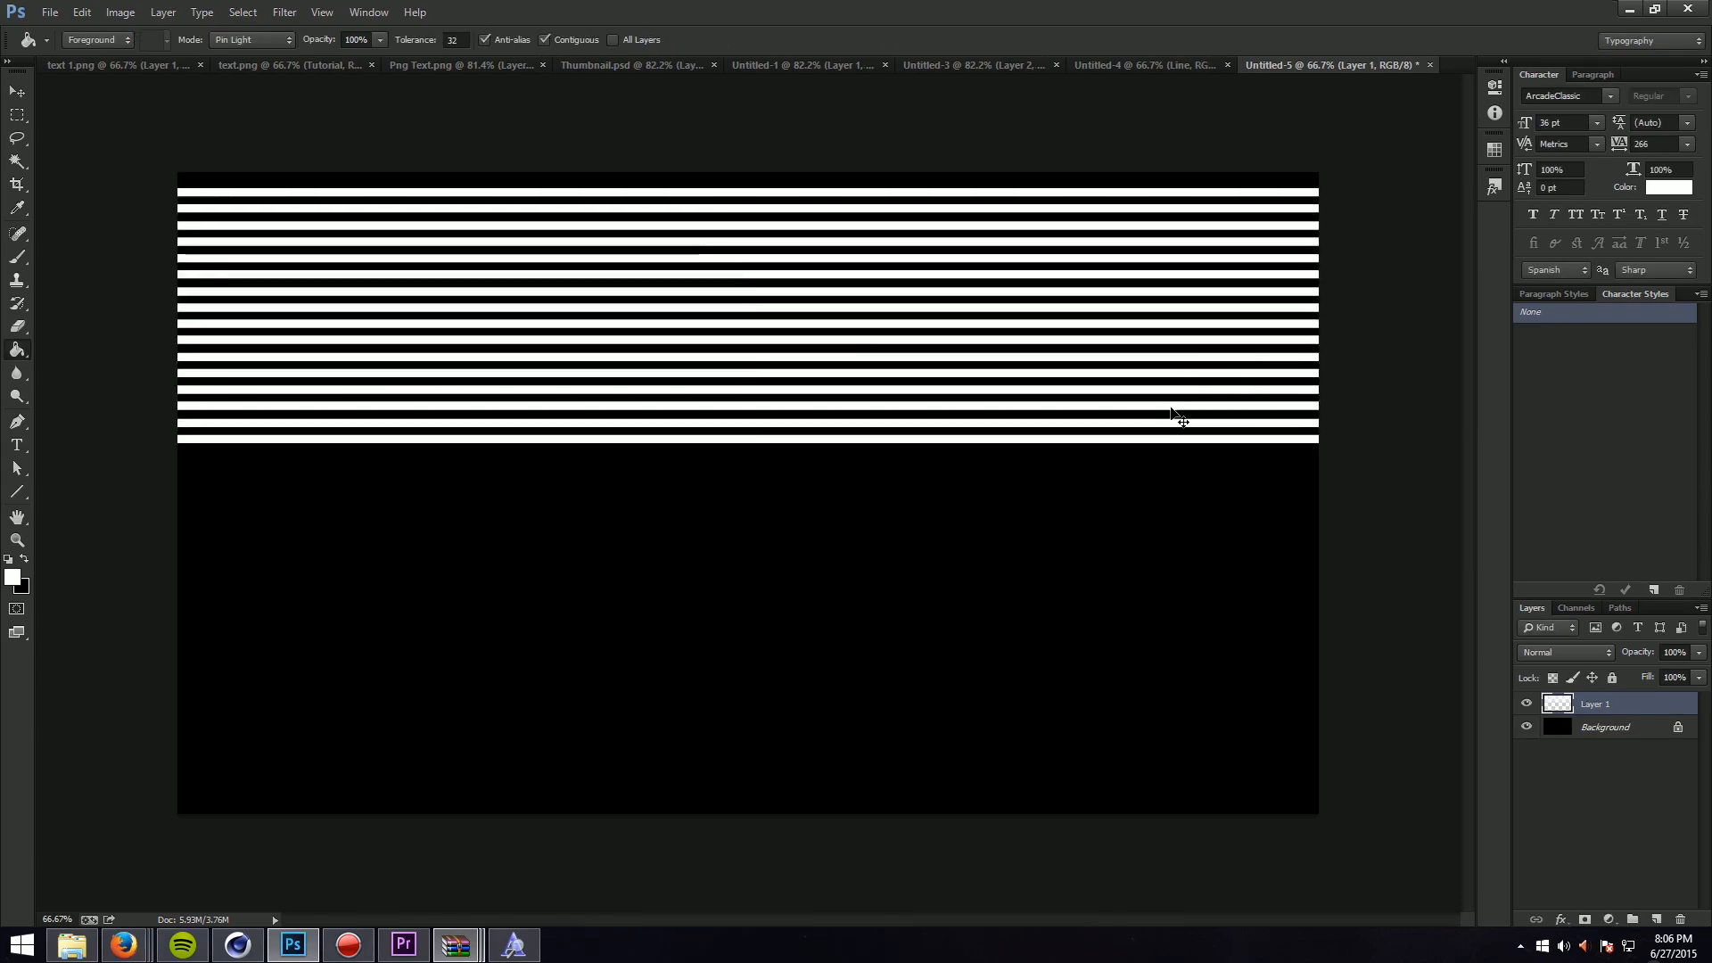
# Step: Duplicate the 16-stripe block, place the copy directly below at Y 684.5 px, and duplicate that copy once more
pyautogui.hotkey('ctrl', 'alt', 't')
pyautogui.moveTo(1205, 392); pyautogui.dragTo(1159, 653)
pyautogui.press('Return')
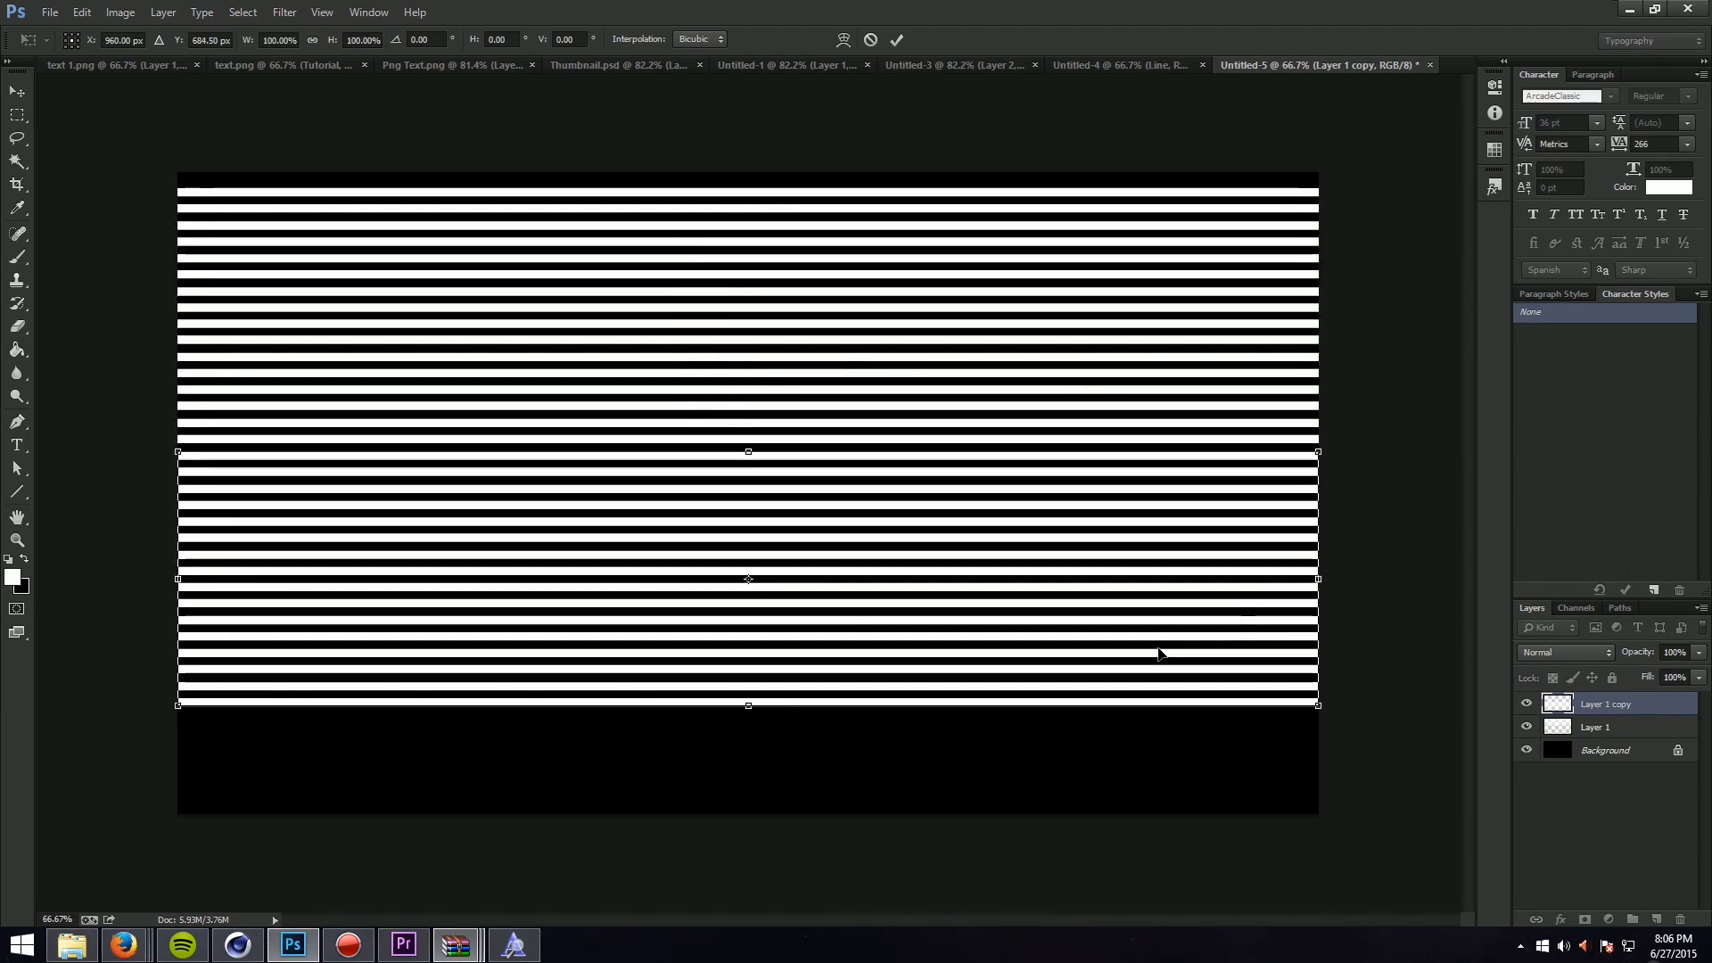
pyautogui.hotkey('ctrl', 'j')
pyautogui.hotkey('ctrl', 't')
pyautogui.moveTo(1139, 650); pyautogui.dragTo(1170, 368)
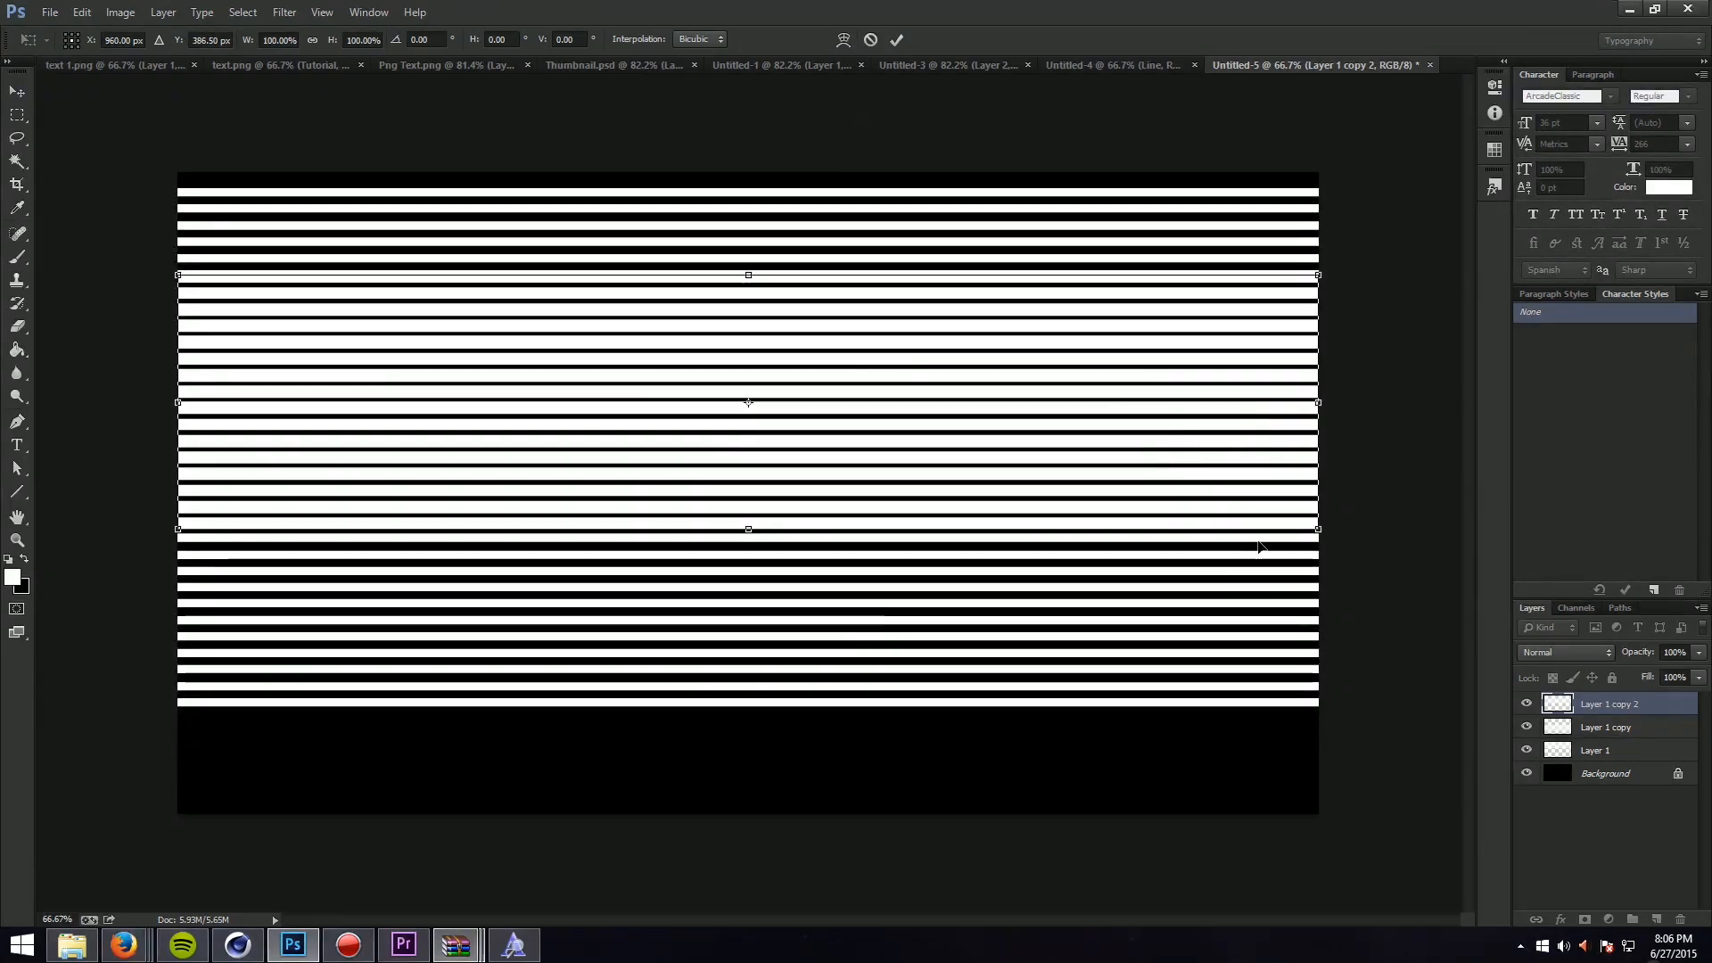
pyautogui.moveTo(1357, 546); pyautogui.dragTo(1253, 664)
pyautogui.moveTo(1159, 504); pyautogui.dragTo(1057, 457)
pyautogui.hotkey('ctrl', 'z')
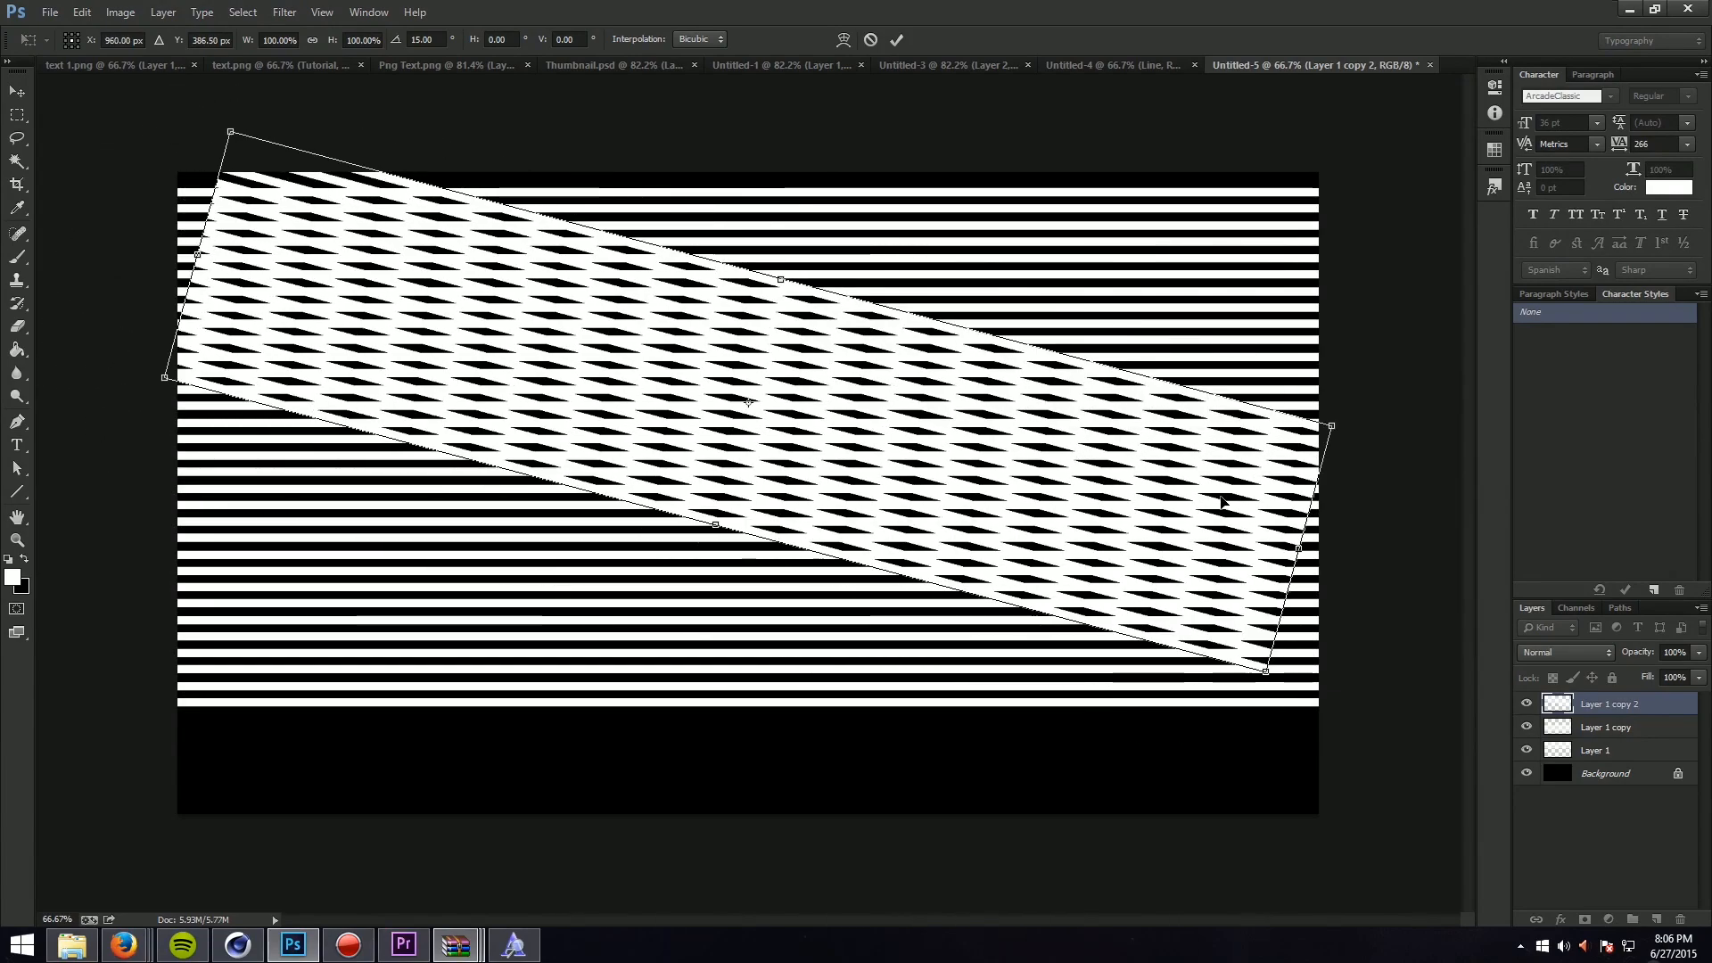
pyautogui.hotkey('ctrl', 'z')
pyautogui.hotkey('ctrl', 'z')
pyautogui.hotkey('ctrl', 'z')
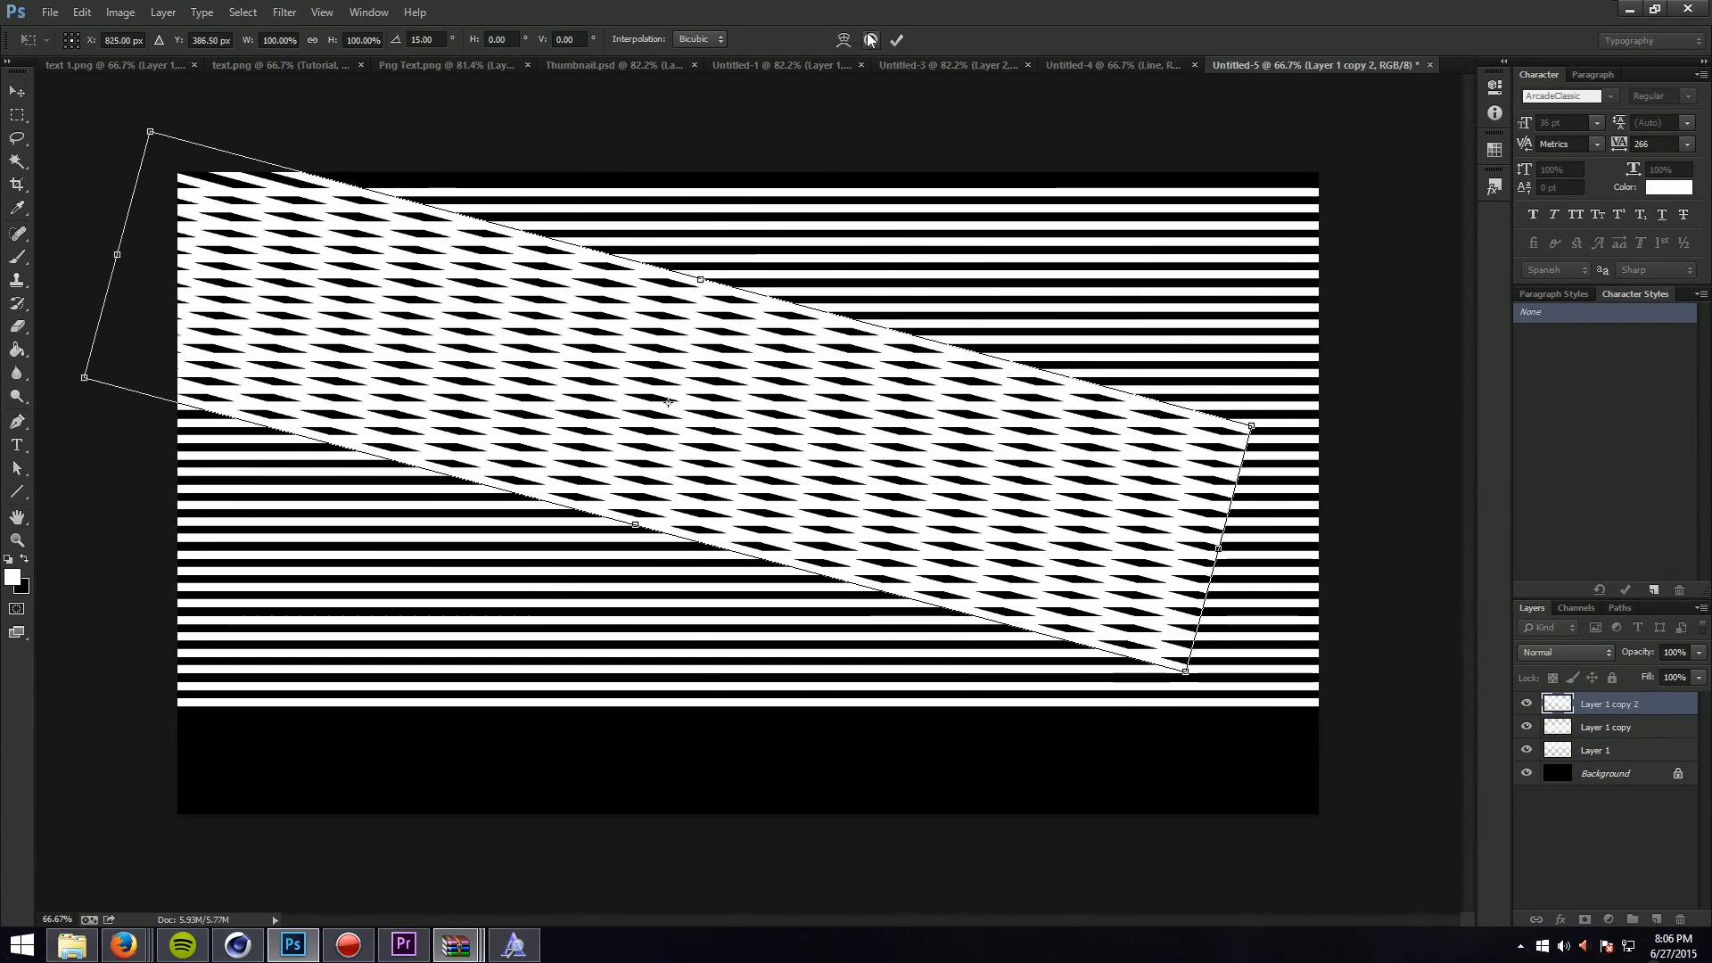
pyautogui.click(869, 40)
# Step: Move the newest striped copy down in line with the pattern to cover the black area along the canvas's lower edge
pyautogui.hotkey('ctrl', 't')
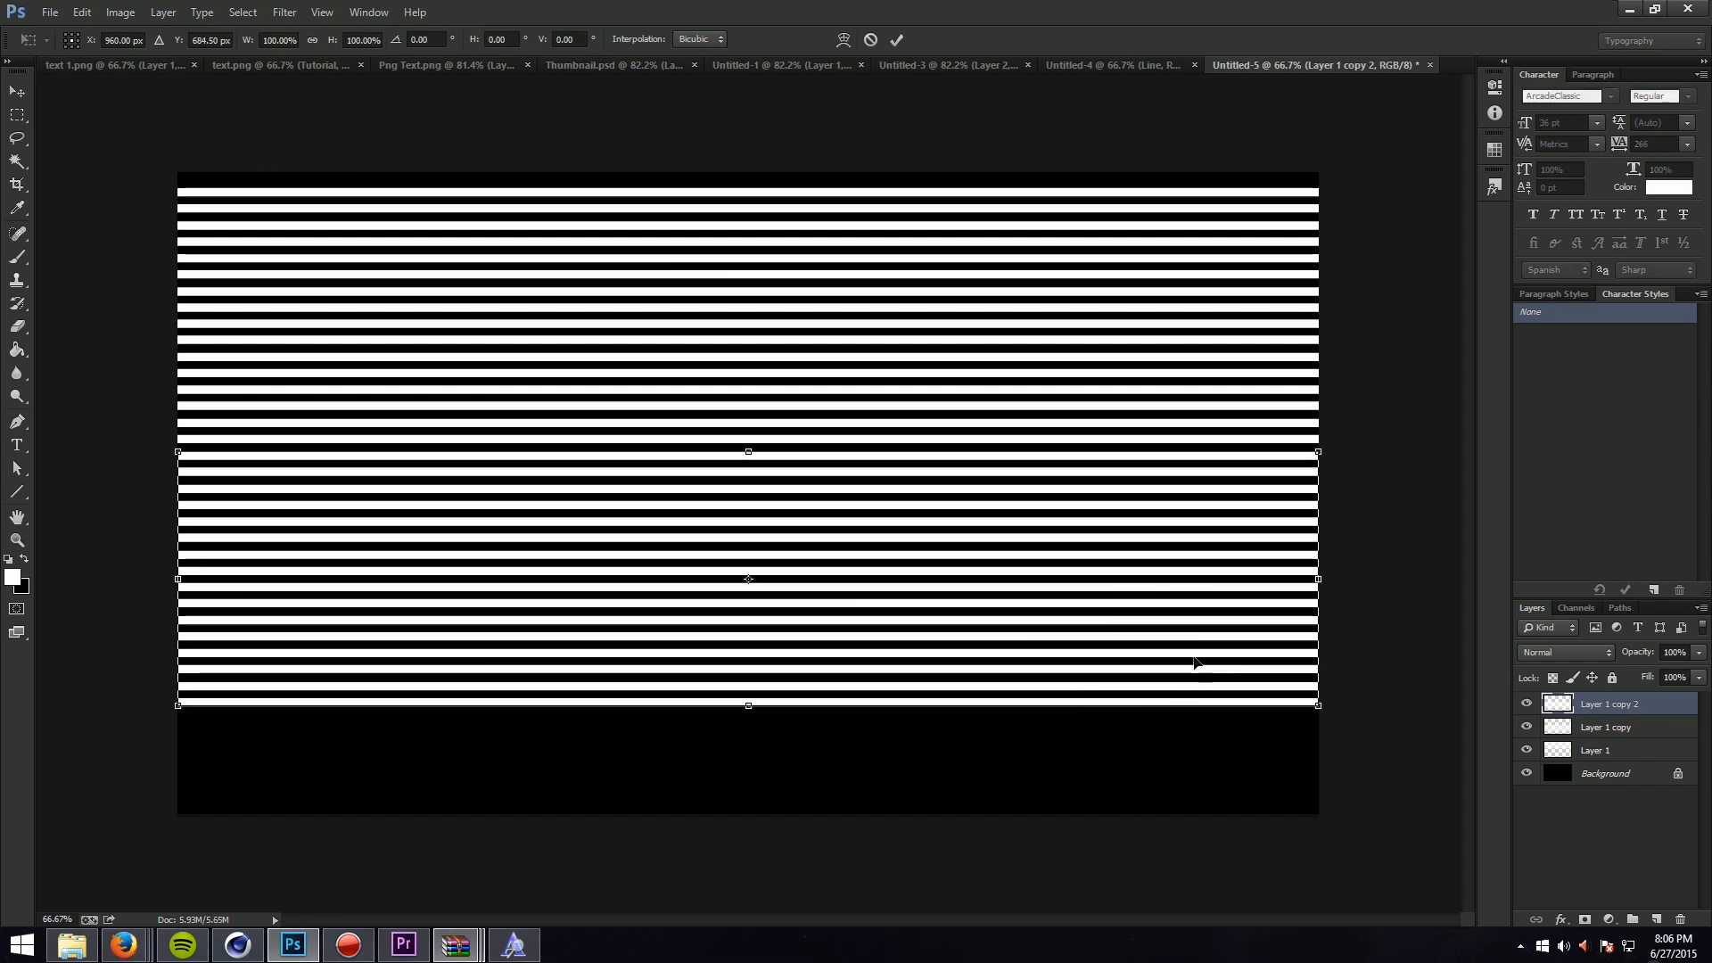
pyautogui.moveTo(1196, 669); pyautogui.dragTo(1161, 910)
pyautogui.press('Return')
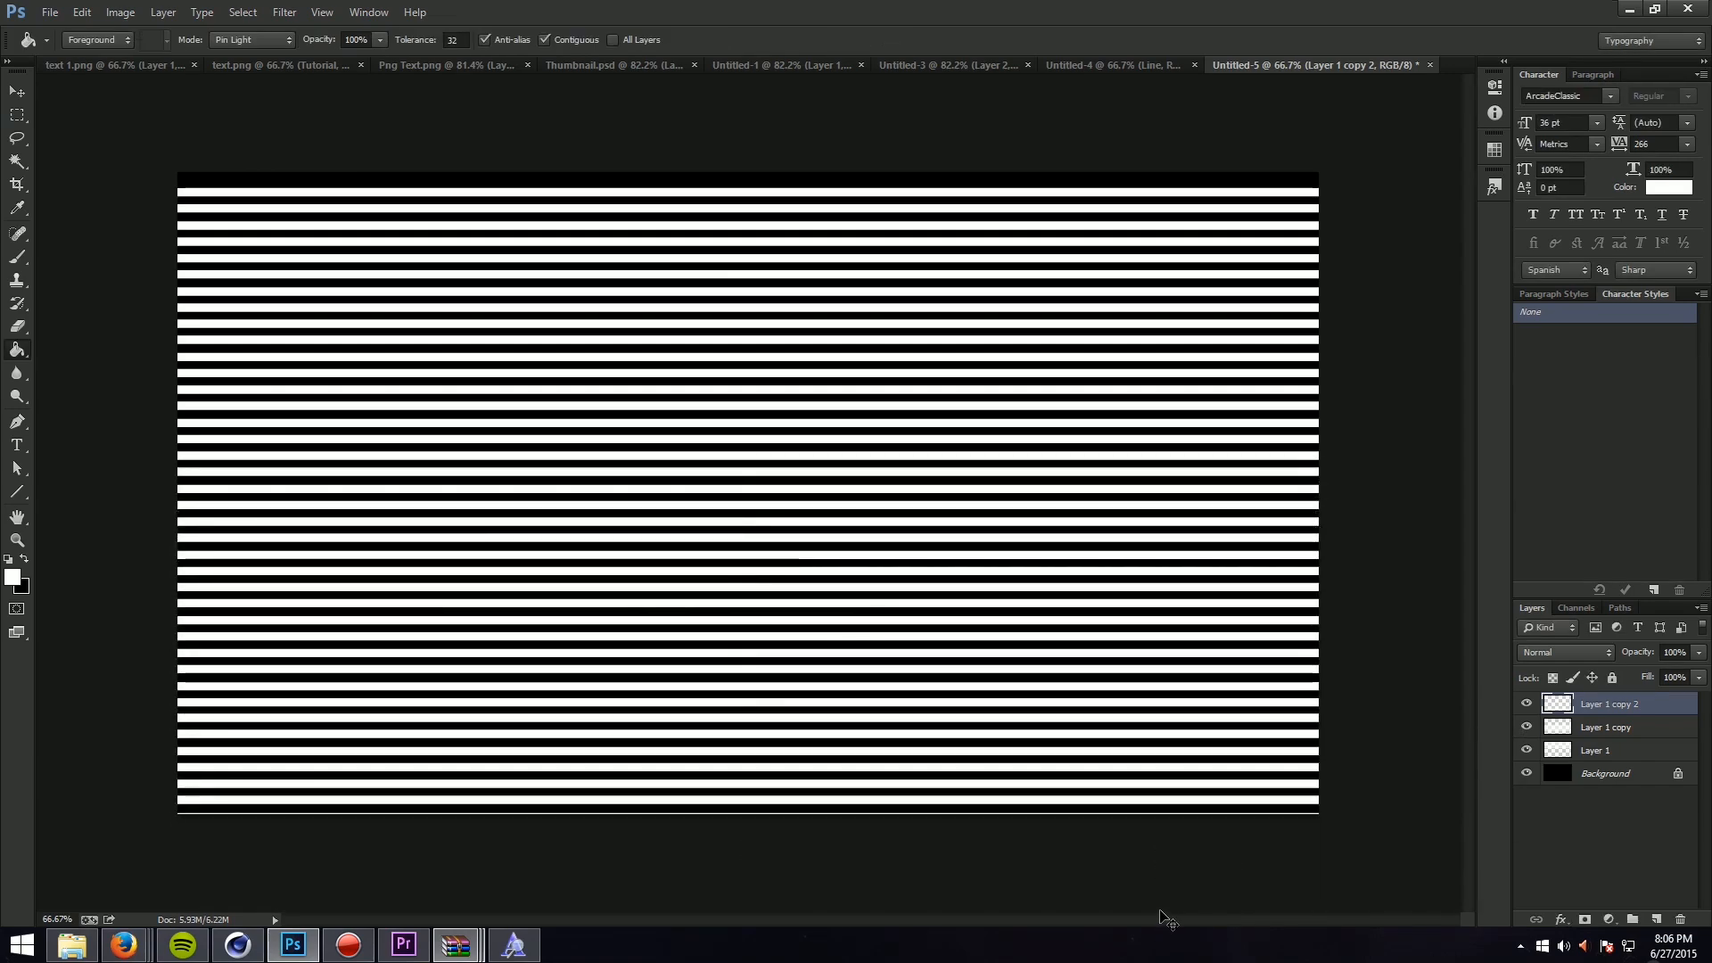
# Step: Duplicate the striped block again and move the copy up so it fills the black gap at the canvas's upper edge
pyautogui.hotkey('ctrl', 'j')
pyautogui.hotkey('ctrl', 't')
pyautogui.moveTo(1157, 752); pyautogui.dragTo(1058, 152)
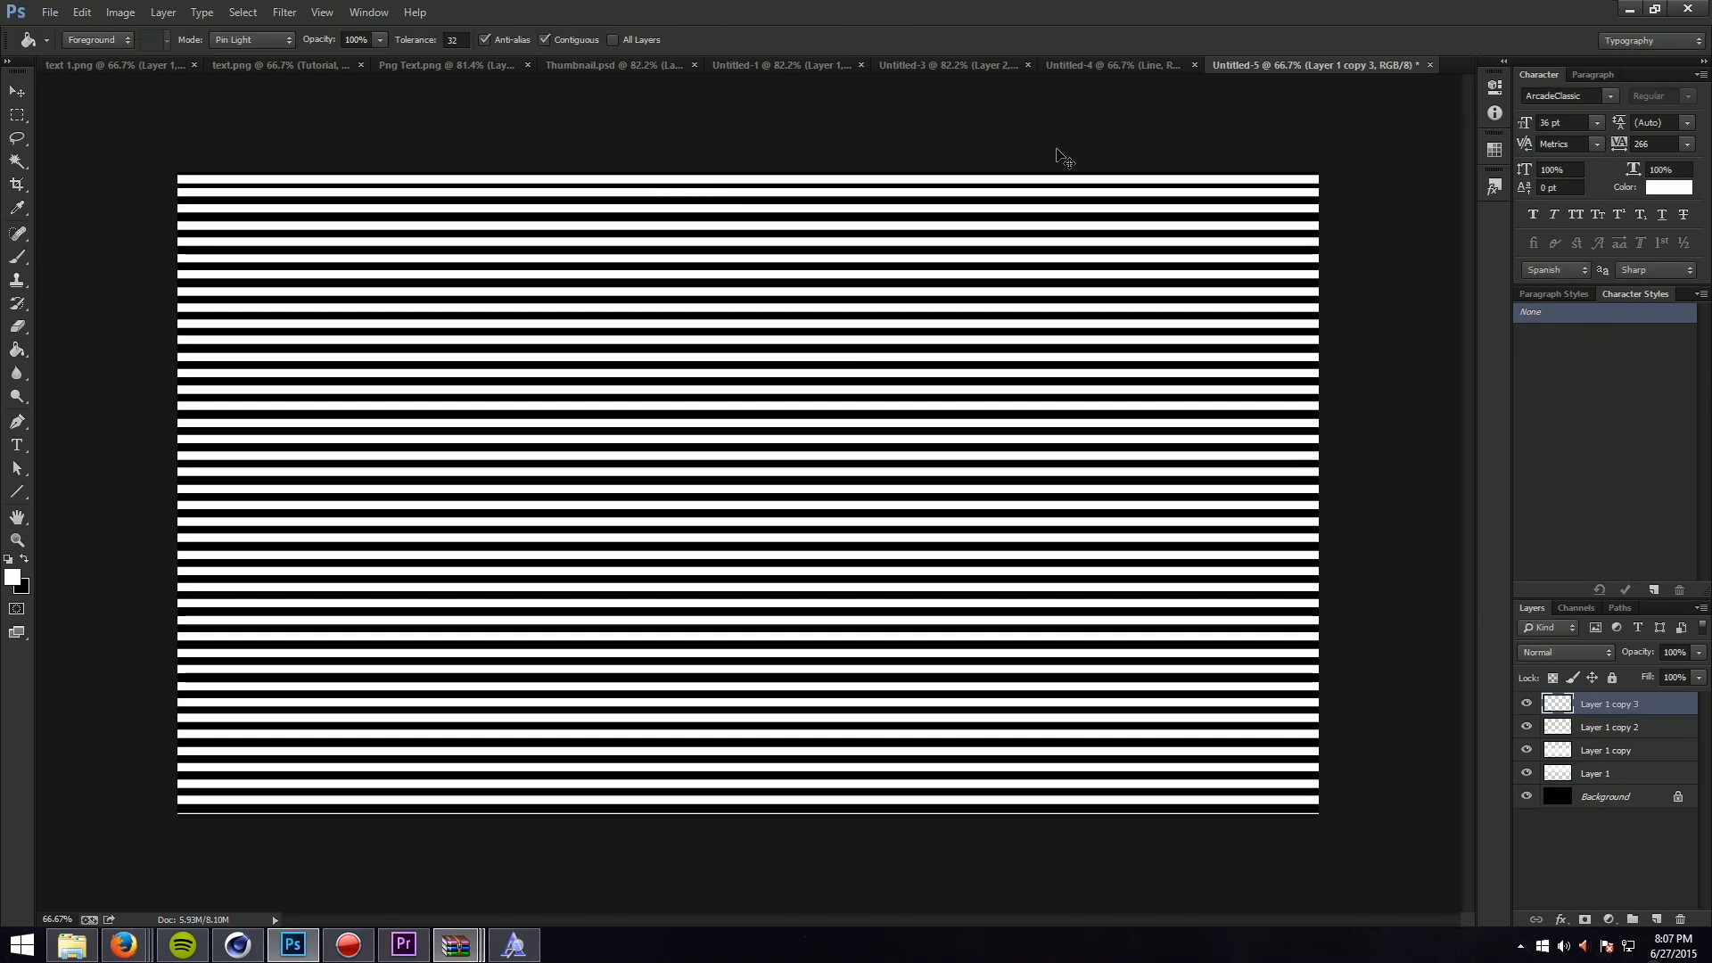
pyautogui.press('Return')
pyautogui.press('g')
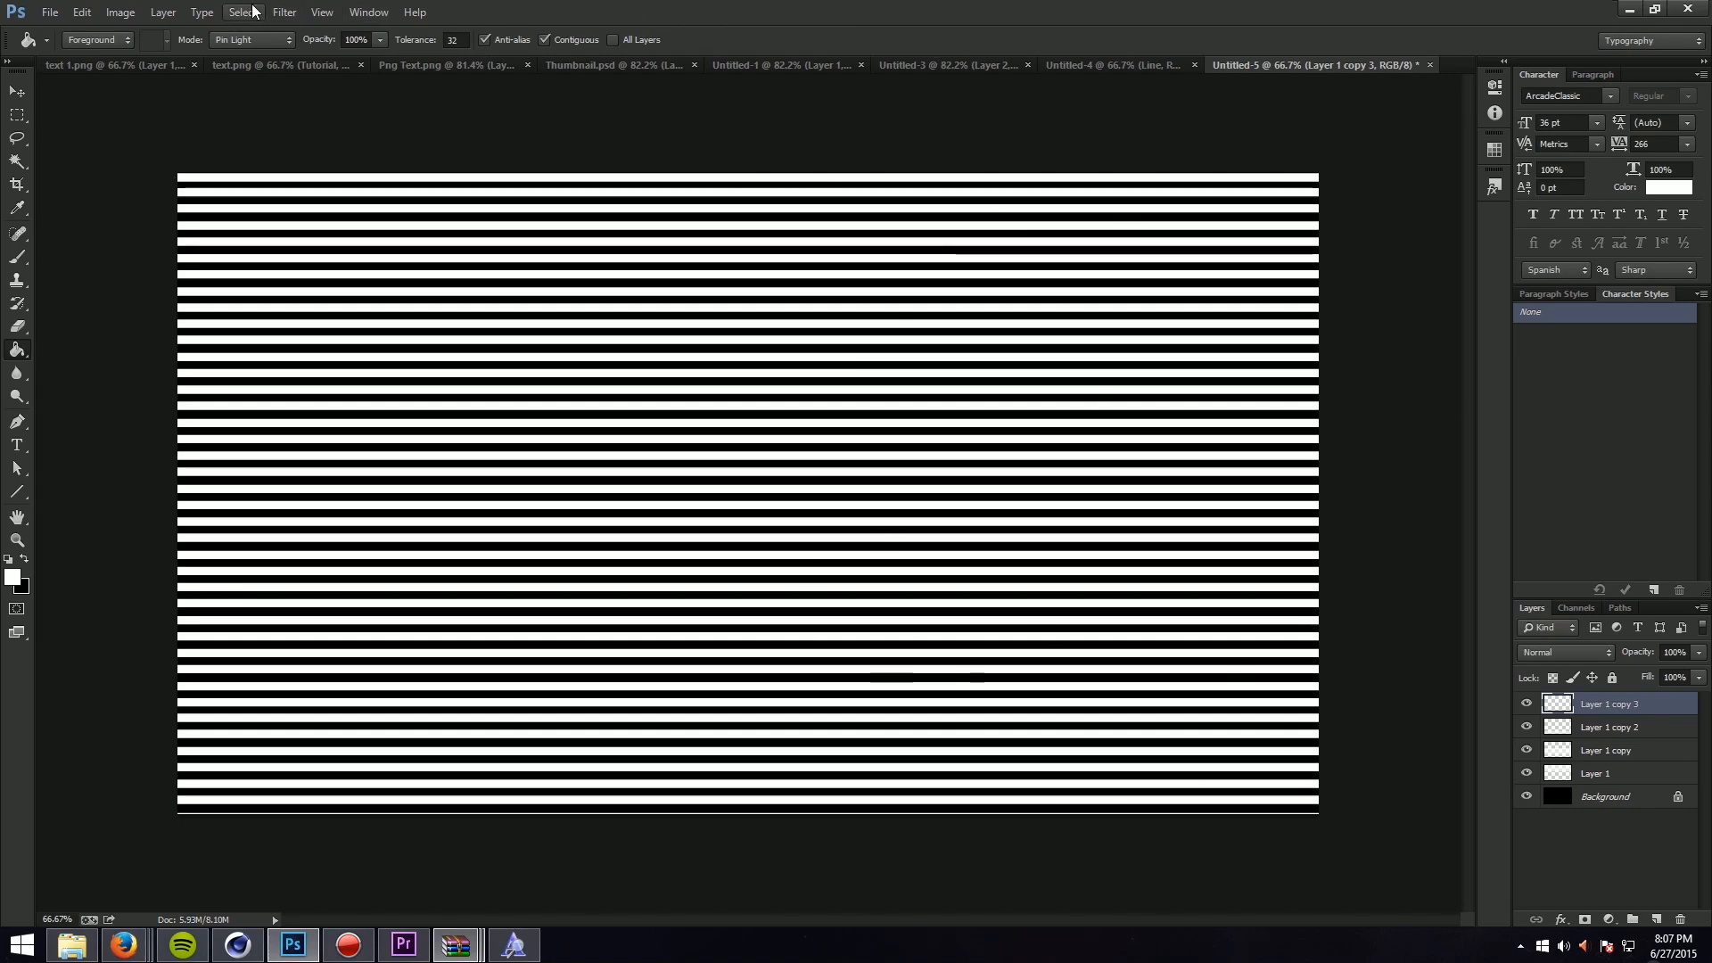
pyautogui.click(285, 11)
pyautogui.moveTo(307, 209)
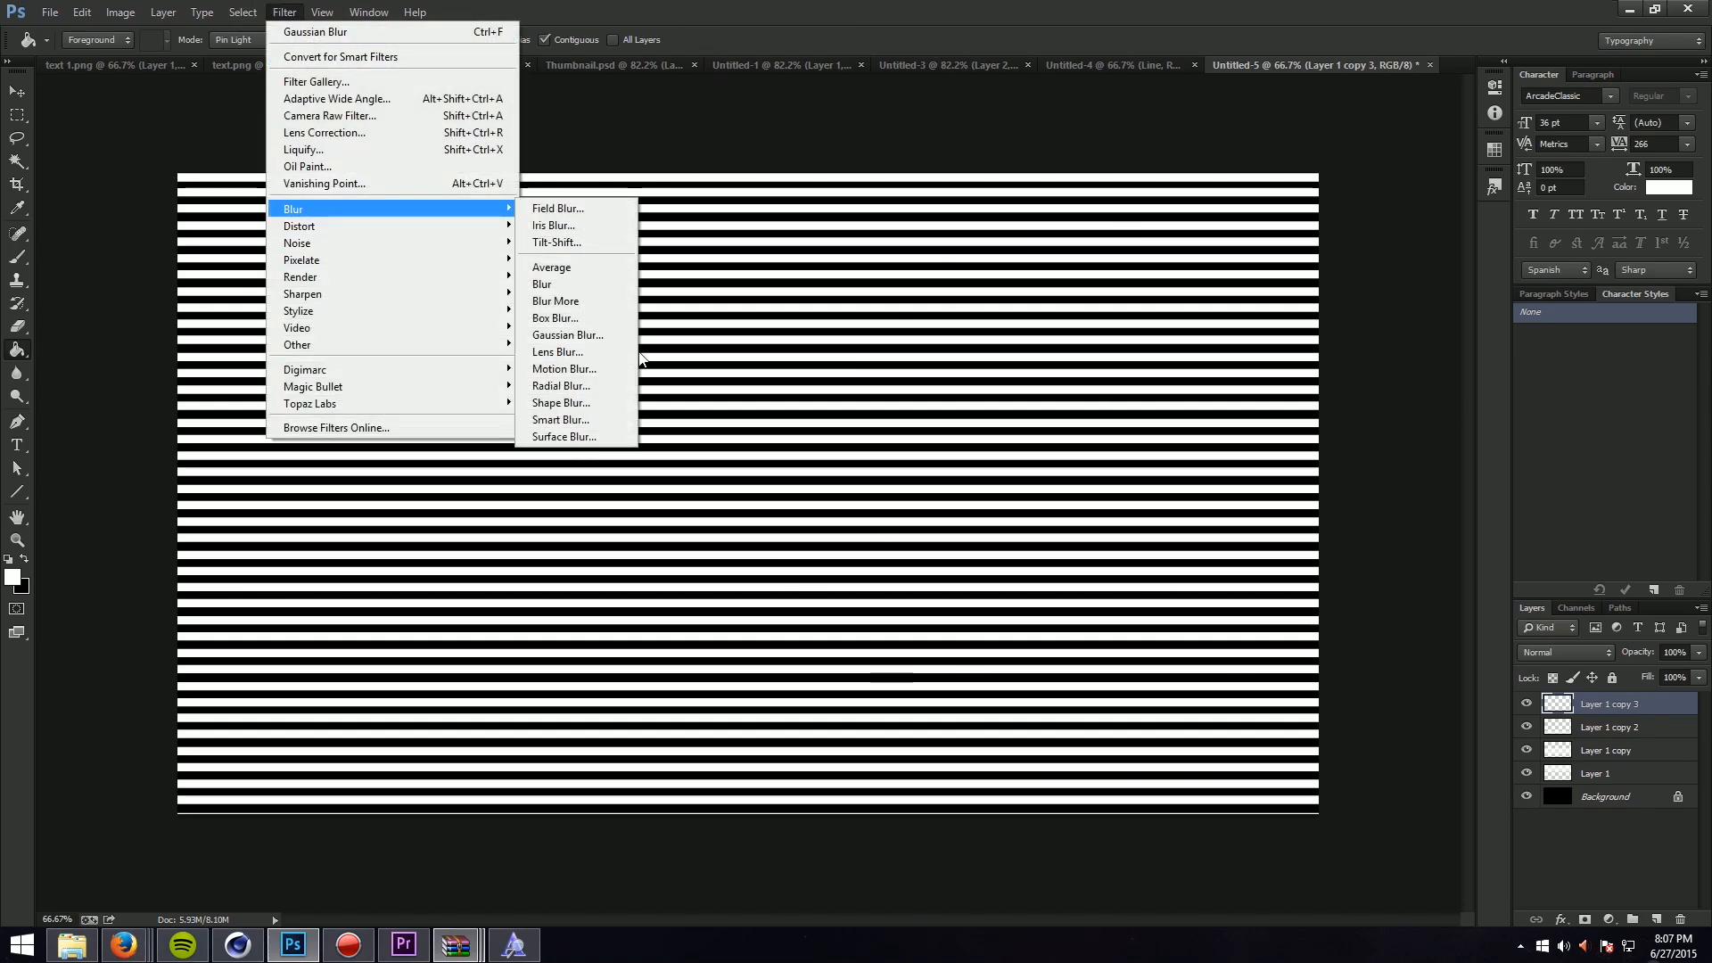
pyautogui.click(580, 330)
pyautogui.moveTo(302, 548); pyautogui.dragTo(401, 546)
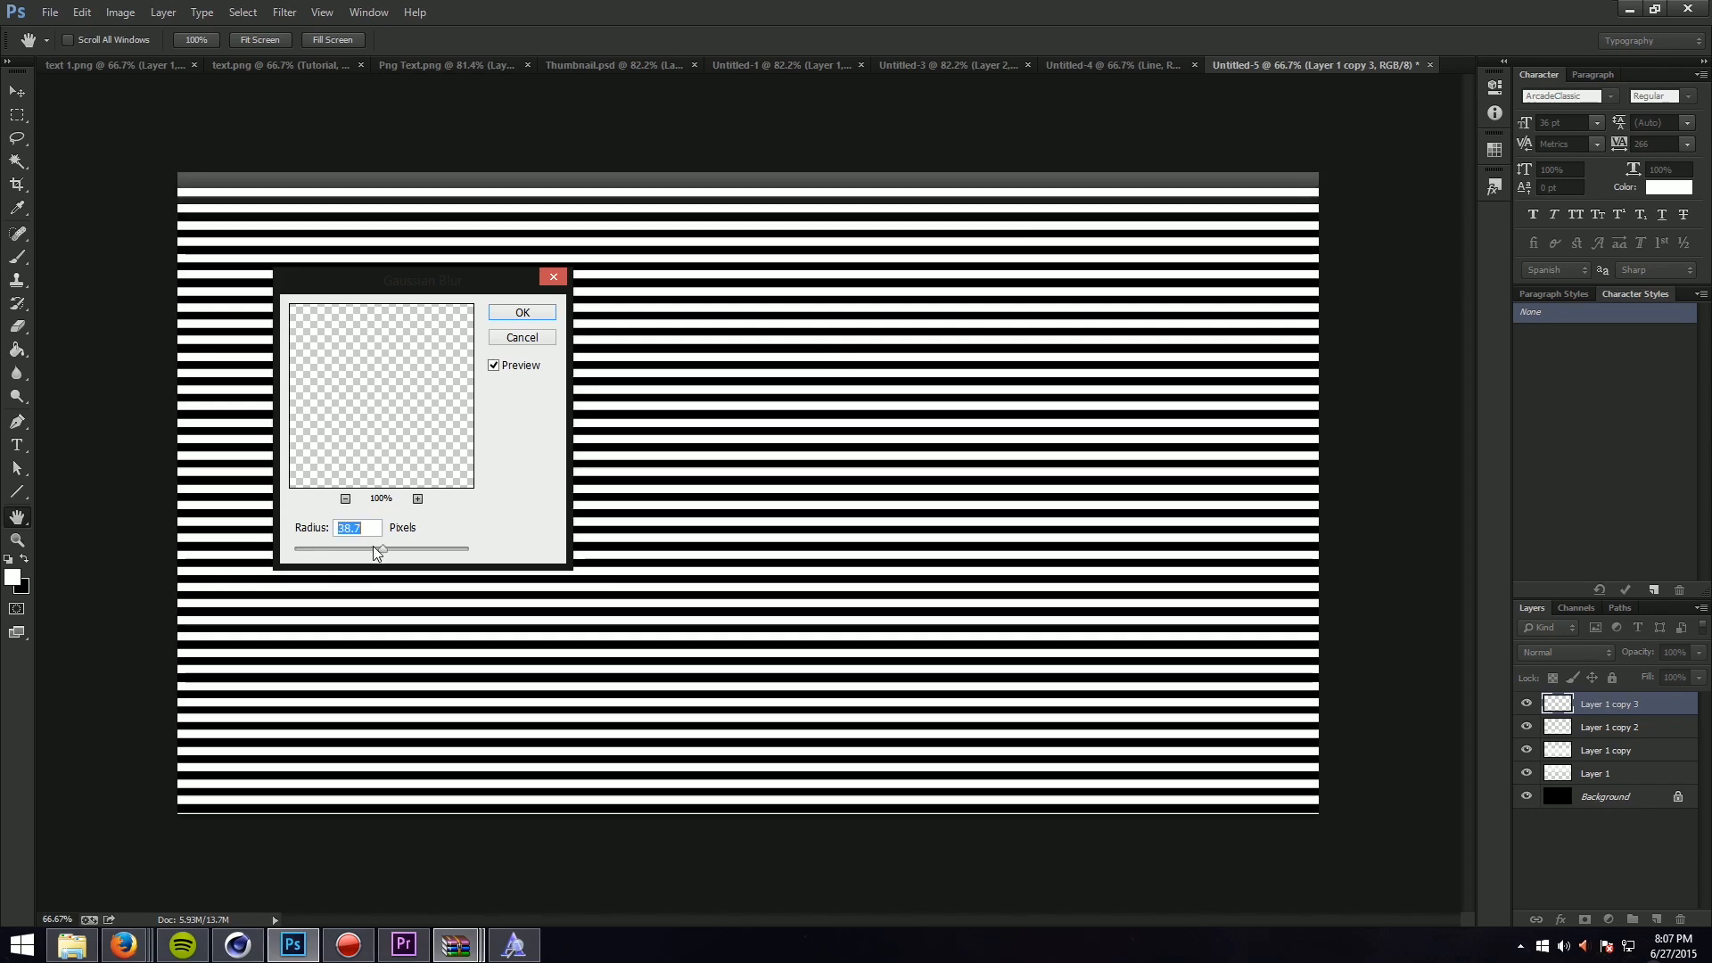
pyautogui.click(522, 337)
# Step: Merge all the striped layers down into a single layer above the background
pyautogui.hotkey('ctrl', 'alt', 'z')
pyautogui.hotkey('ctrl', 'alt', 'z')
pyautogui.hotkey('ctrl', 'alt', 'z')
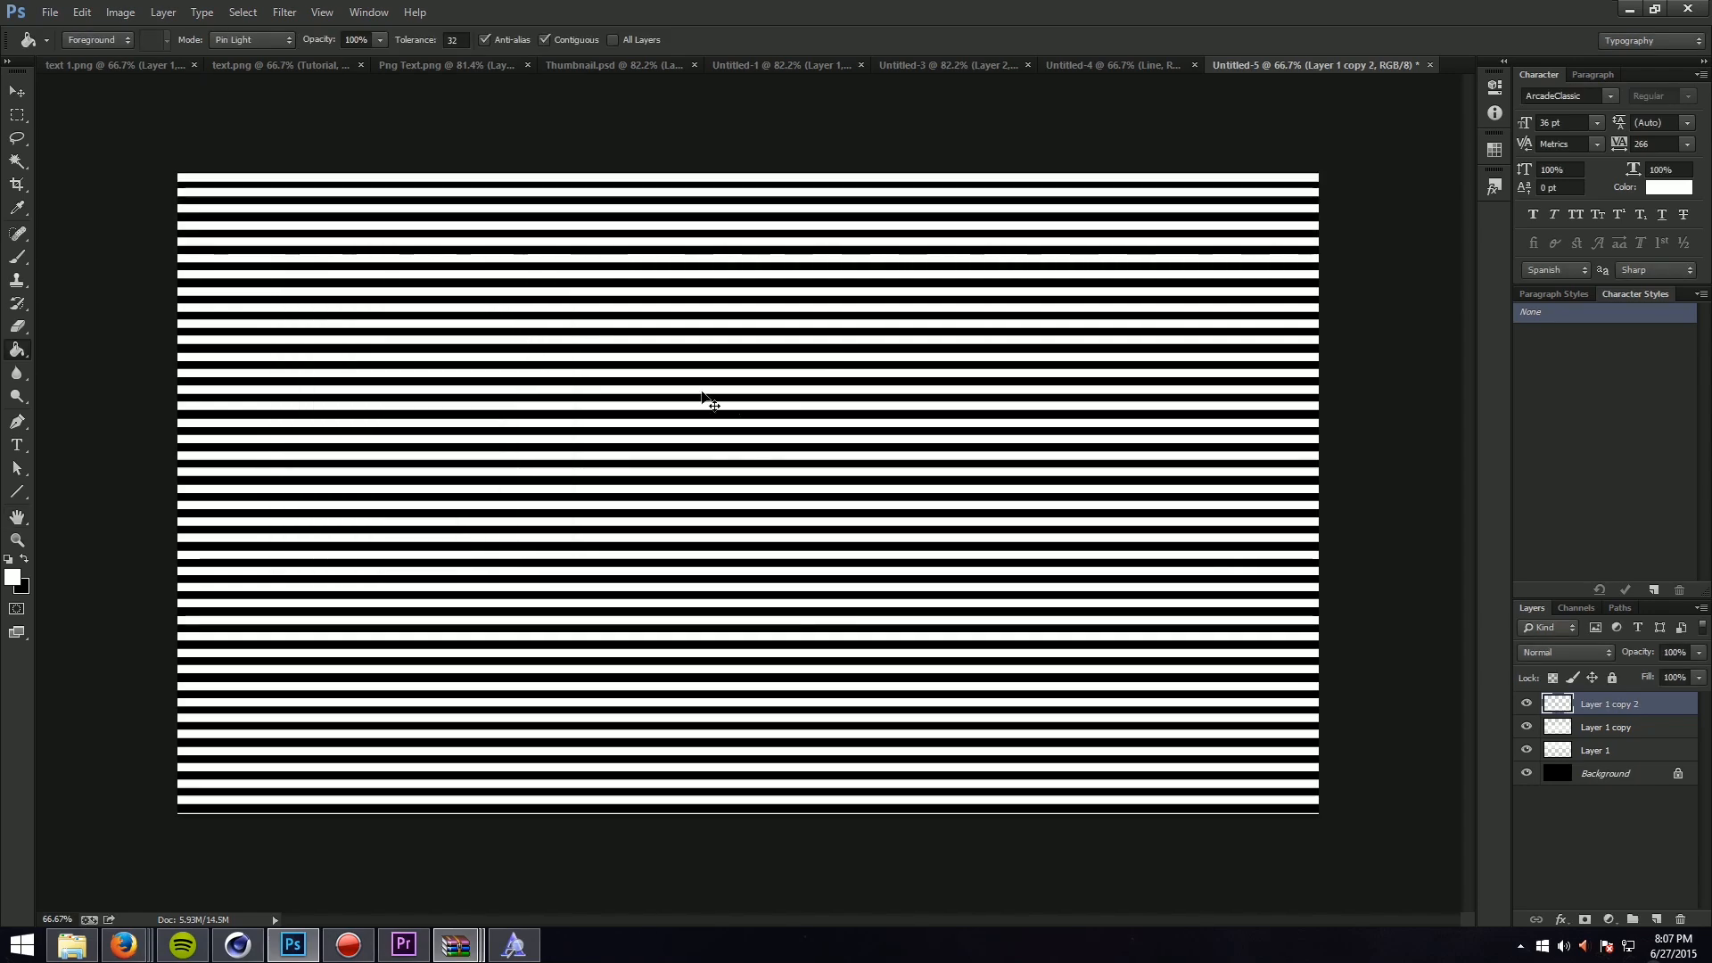
# Step: Soften the merged stripes with a Gaussian Blur of 3.7 pixels radius
pyautogui.click(290, 9)
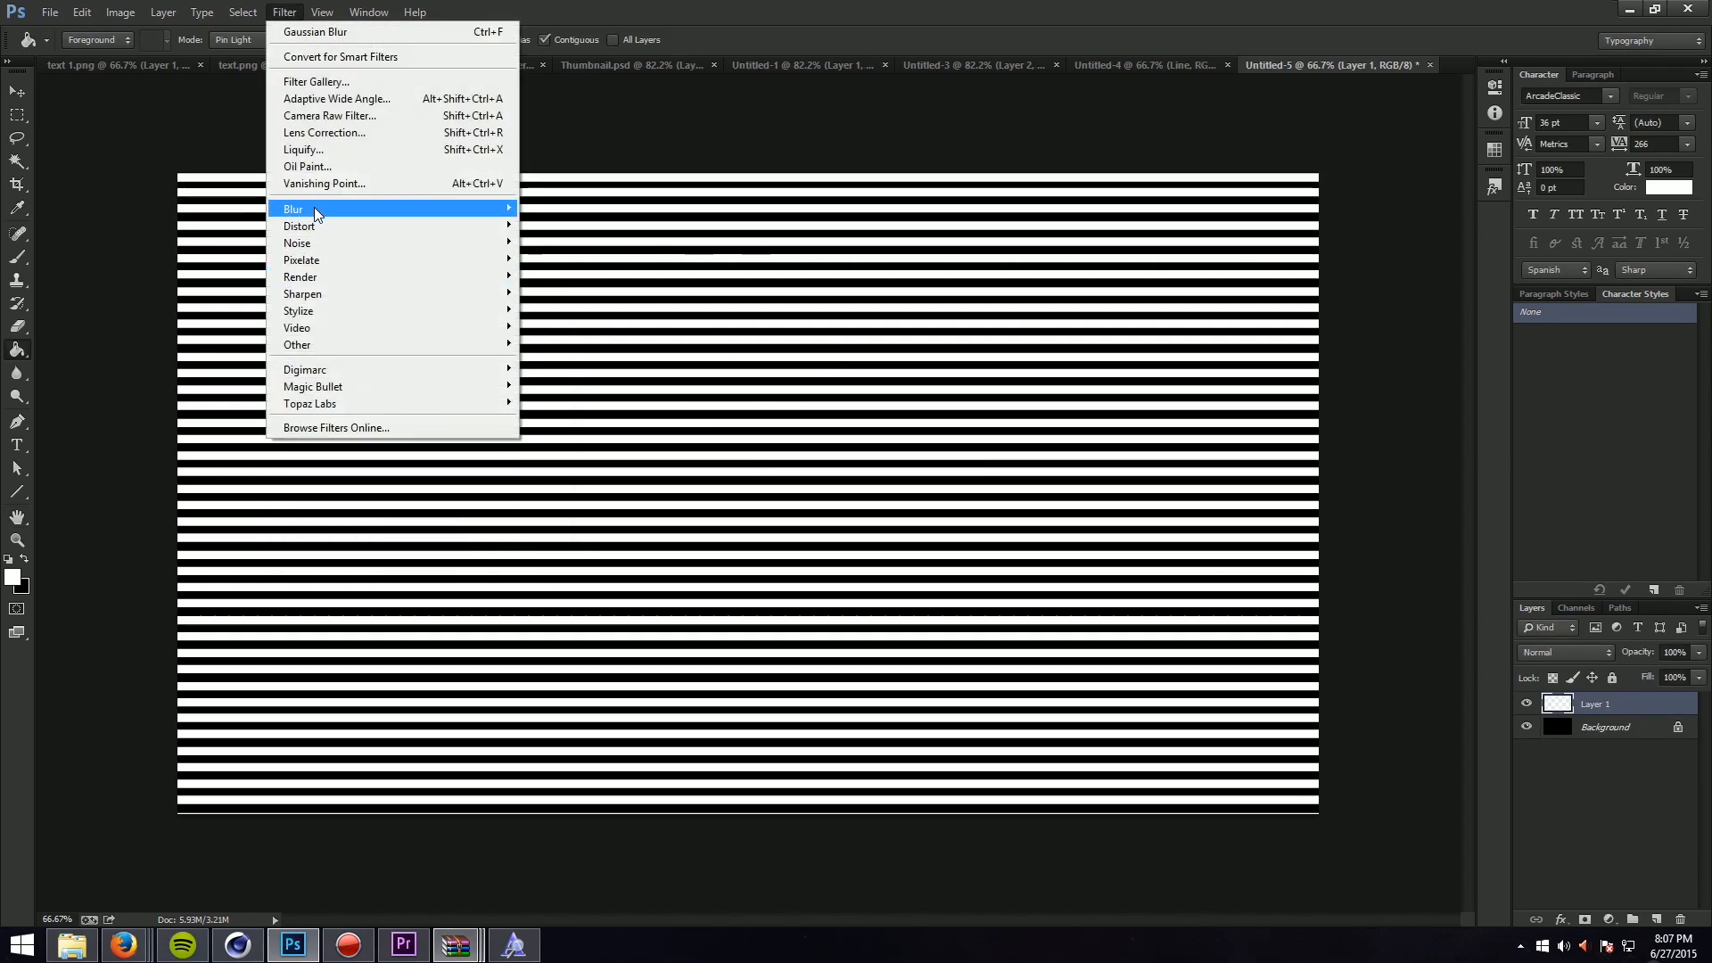
pyautogui.moveTo(314, 208)
pyautogui.click(571, 334)
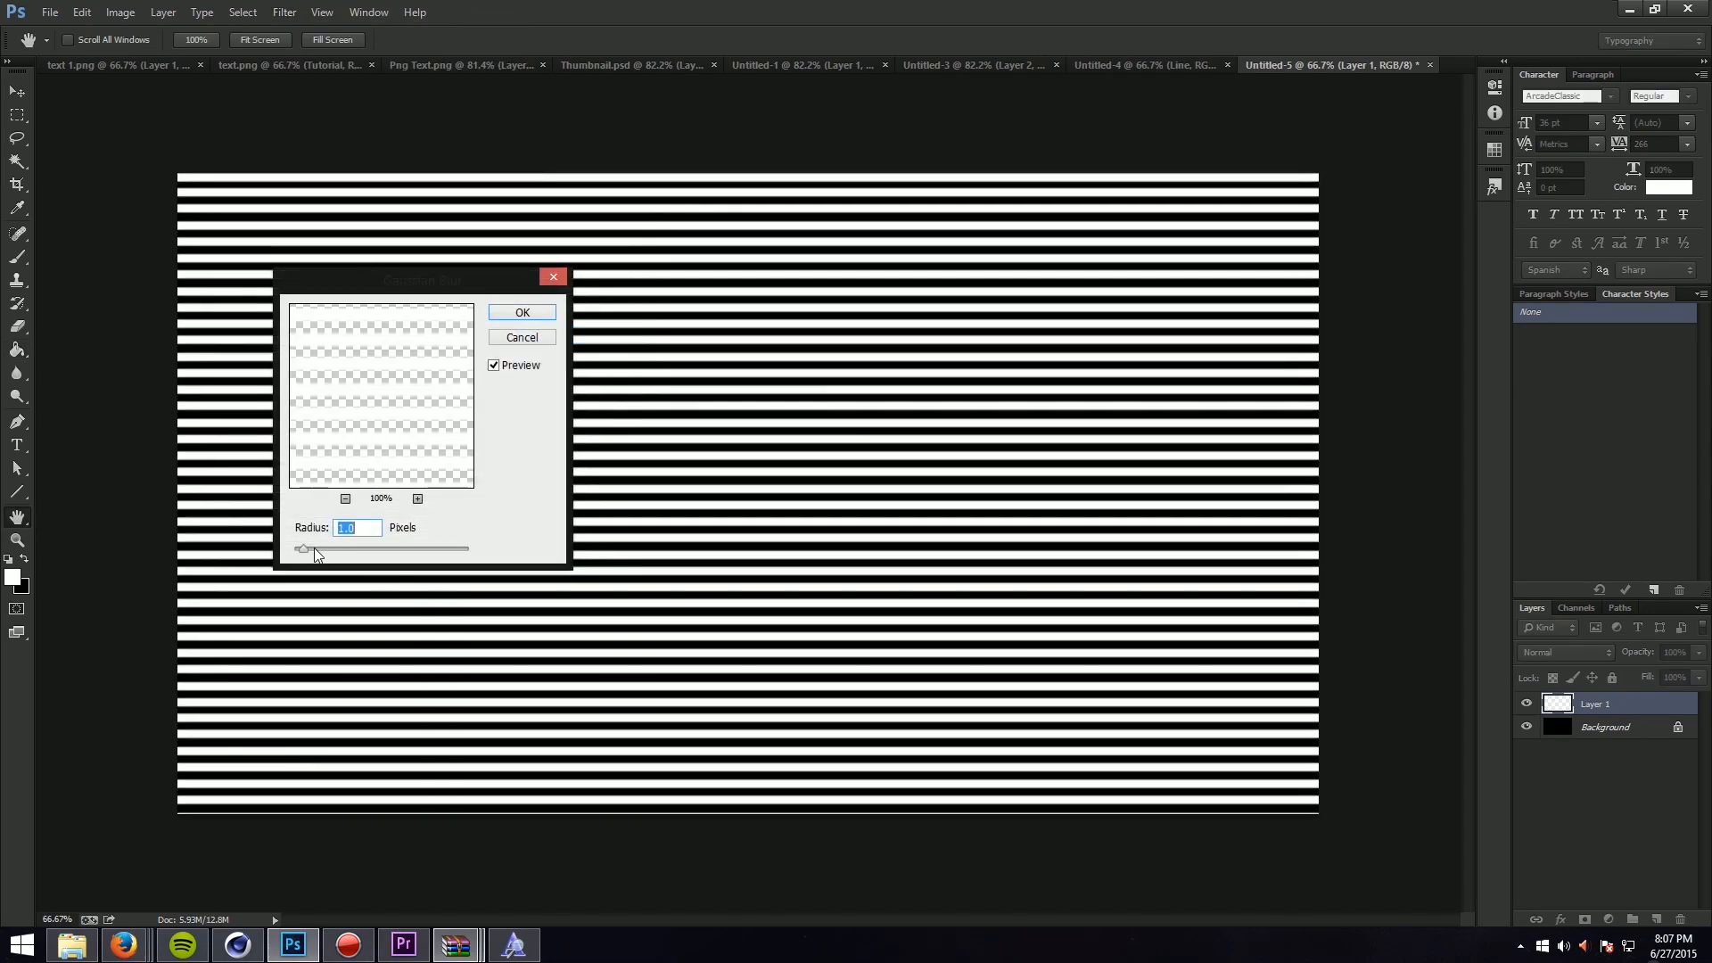
pyautogui.moveTo(314, 549)
pyautogui.mouseDown()
pyautogui.moveTo(366, 549)
pyautogui.moveTo(329, 555)
pyautogui.mouseUp()
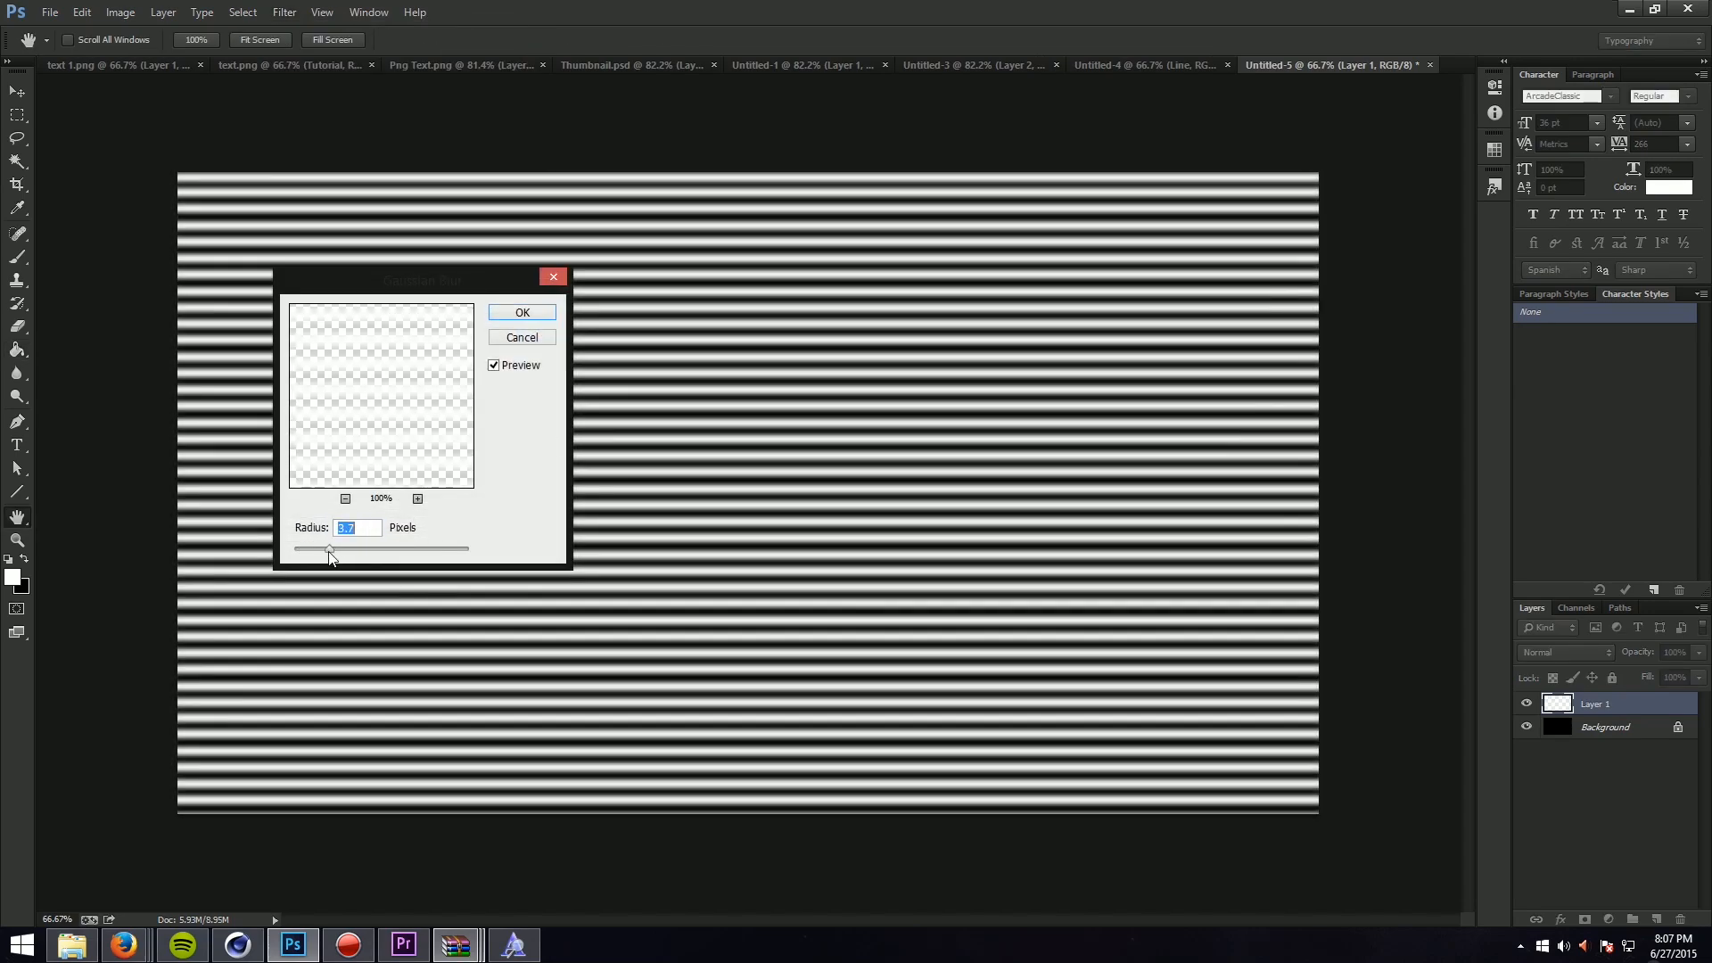
pyautogui.click(521, 314)
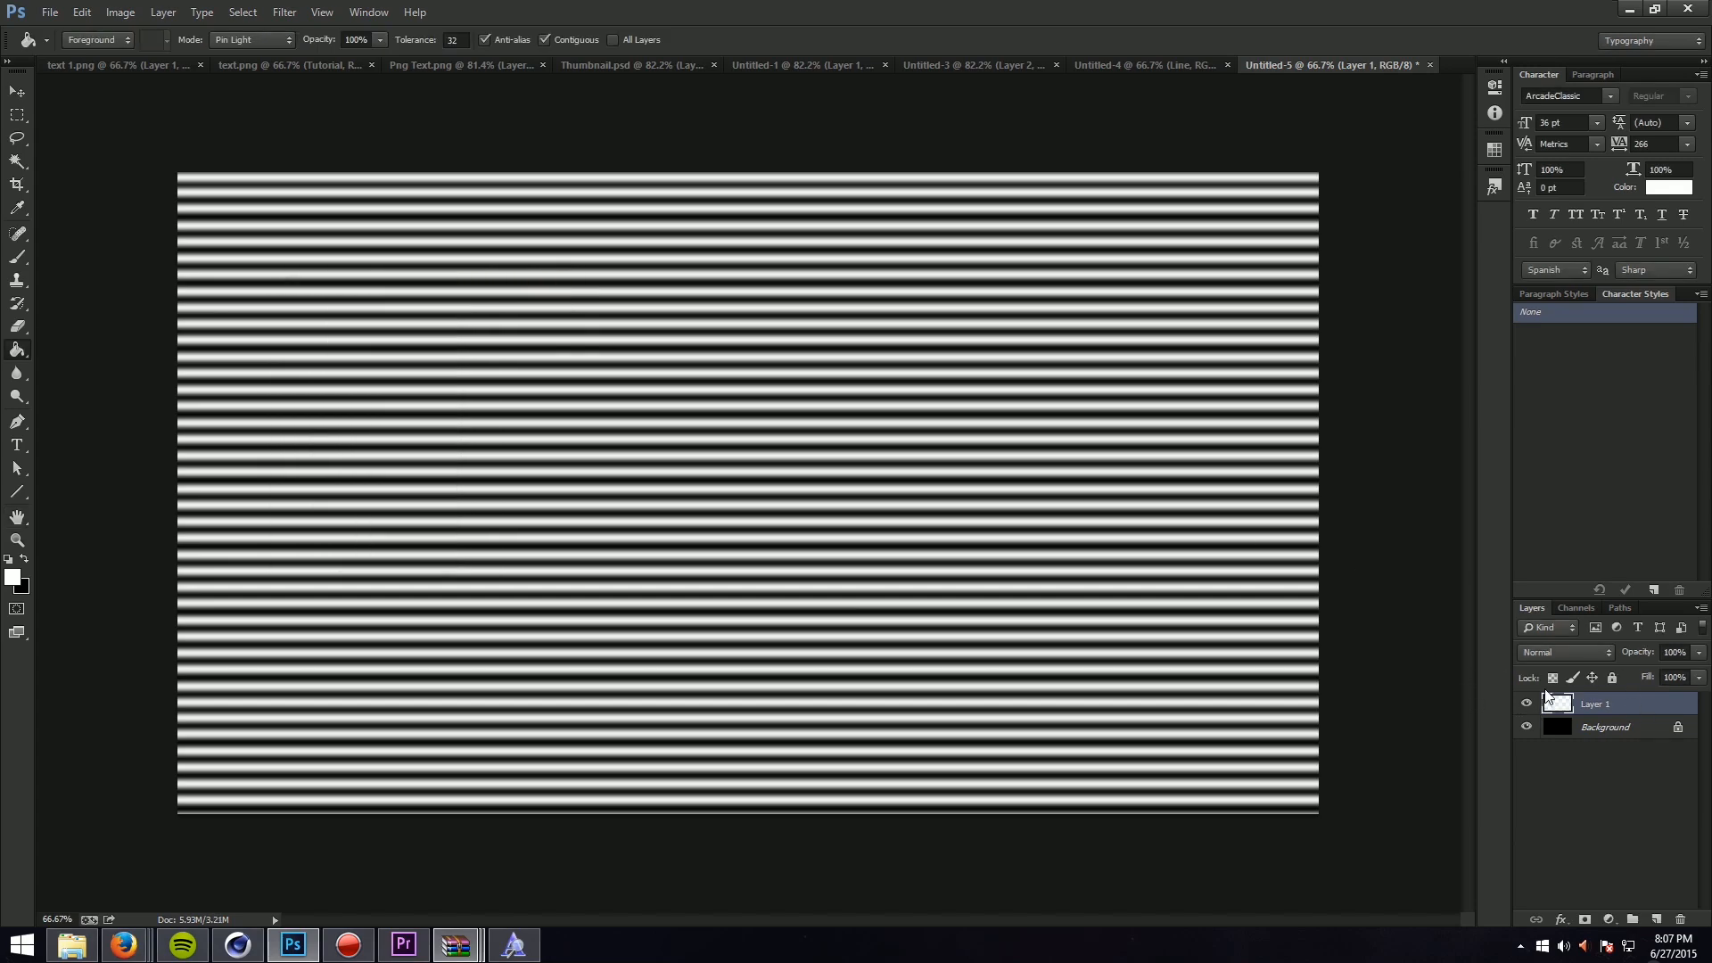
# Step: Merge the blurred stripes into the background and move the striped image into the Untitled-4 document, covering its canvas
pyautogui.hotkey('ctrl', 'e')
pyautogui.press('v')
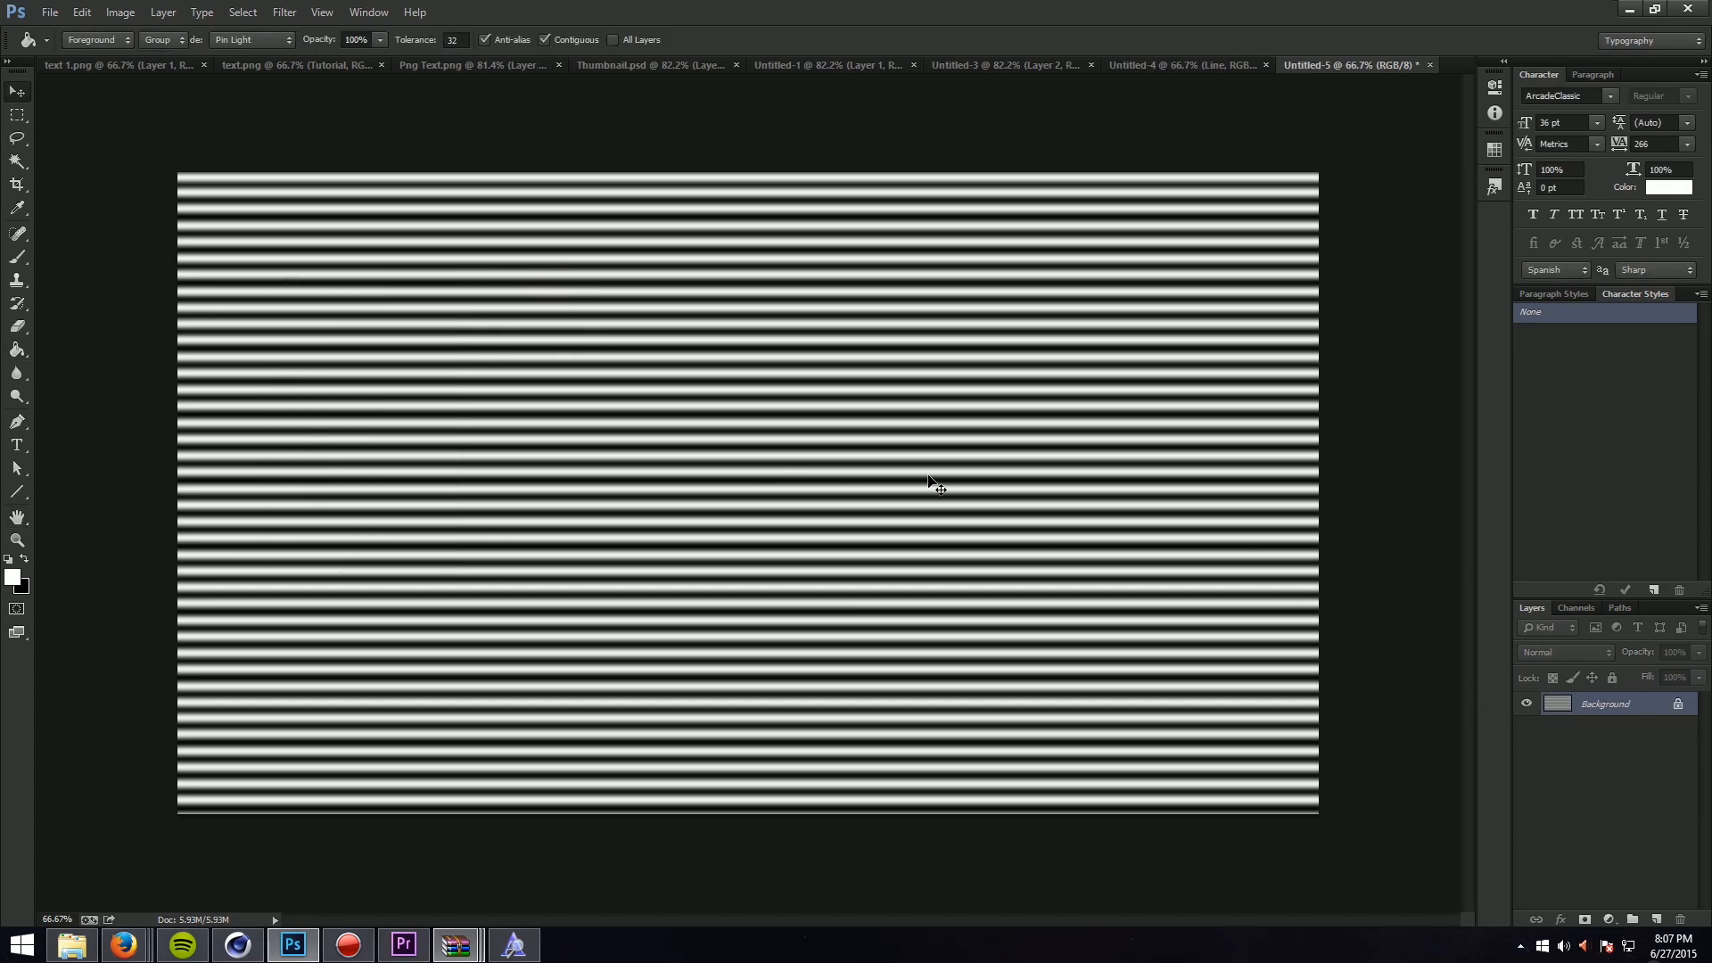
pyautogui.moveTo(936, 482)
pyautogui.mouseDown()
pyautogui.moveTo(1025, 84)
pyautogui.moveTo(1148, 70)
pyautogui.moveTo(913, 532)
pyautogui.moveTo(918, 512)
pyautogui.mouseUp()
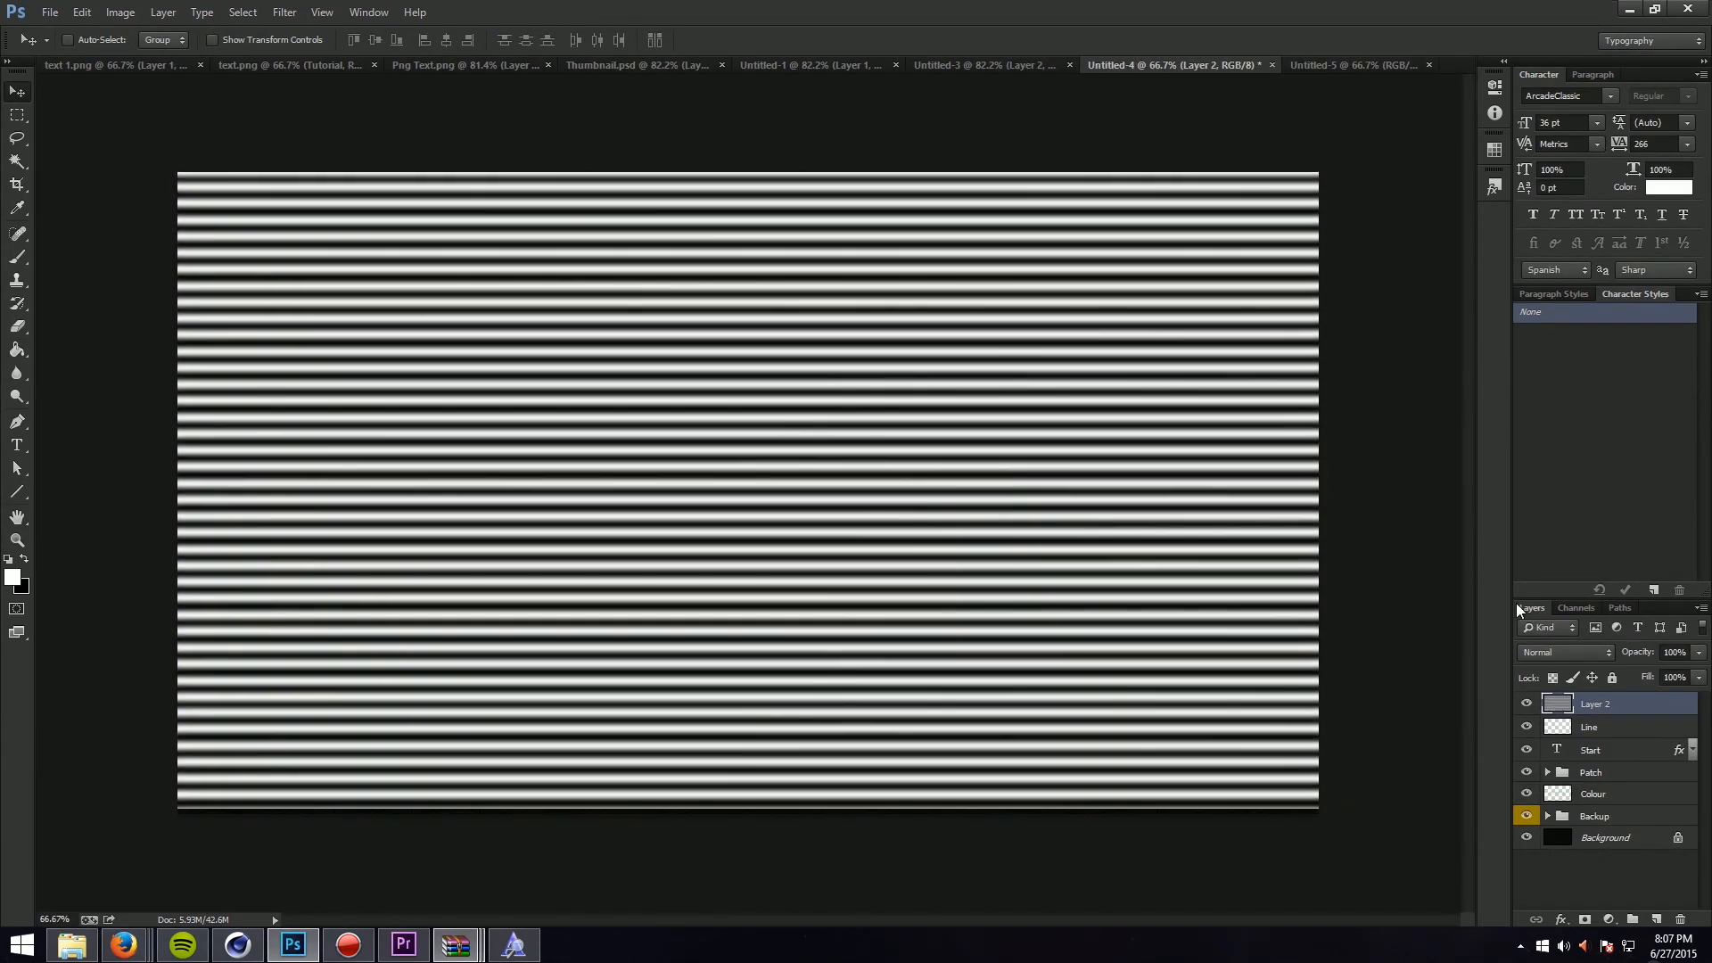
# Step: Set the stripe layer to Screen blend mode at 8% opacity and compare the image with and without it
pyautogui.click(1553, 652)
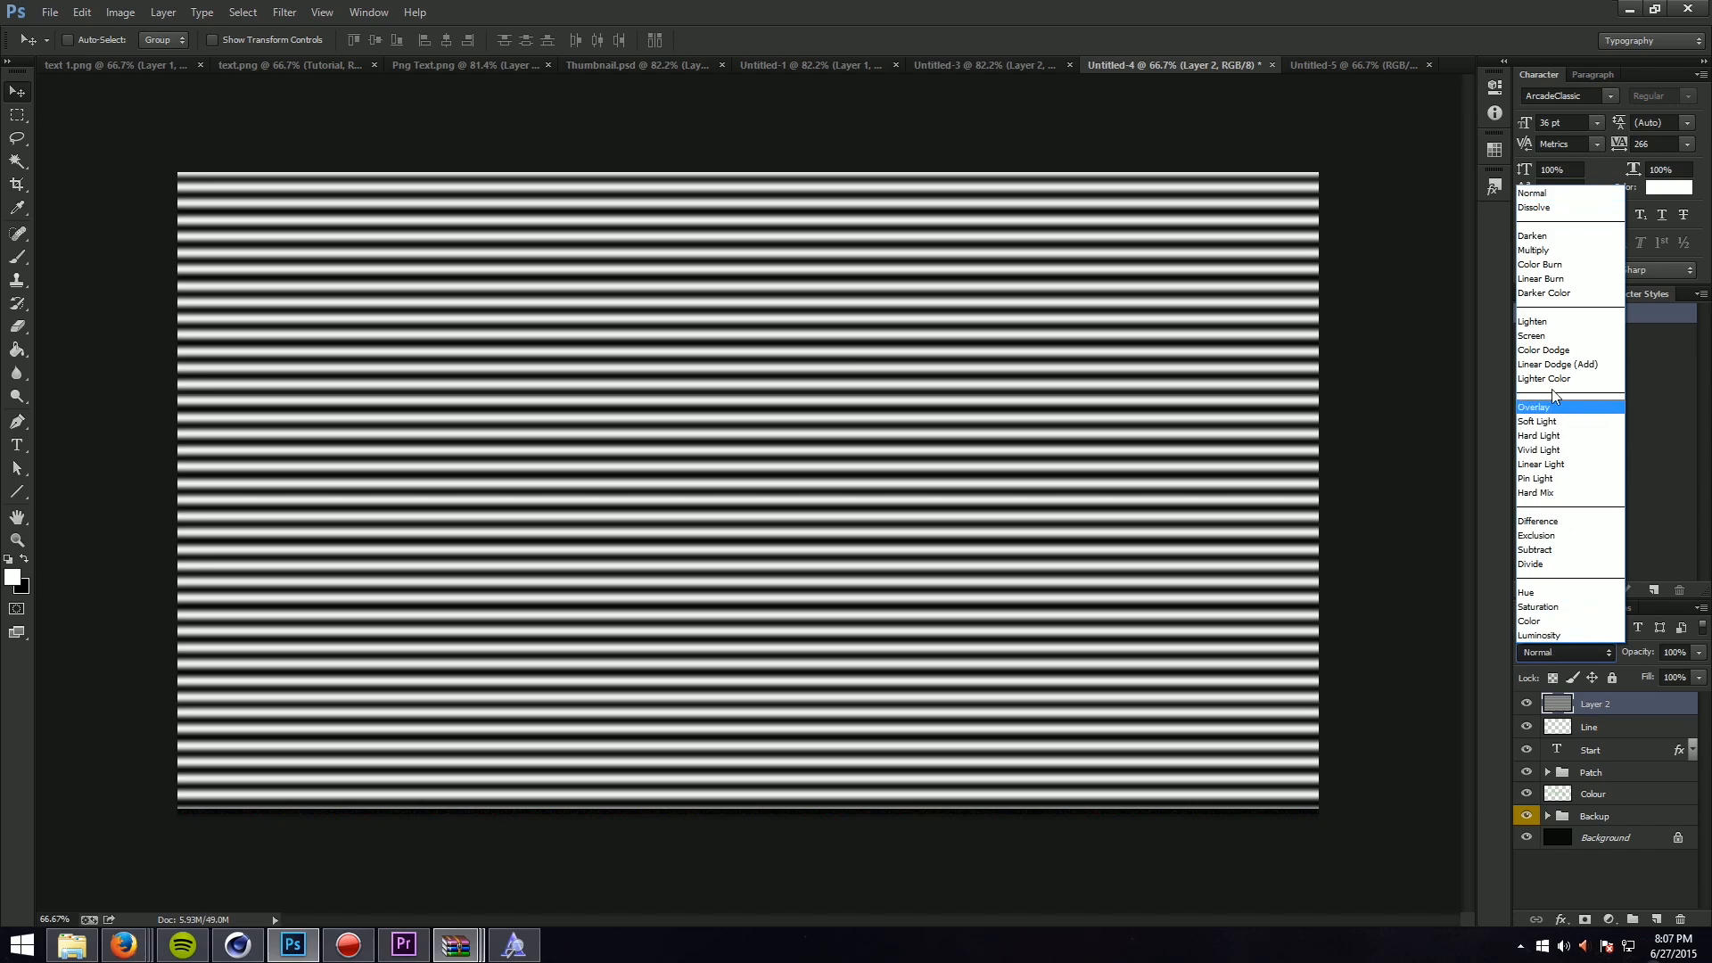
pyautogui.click(1567, 336)
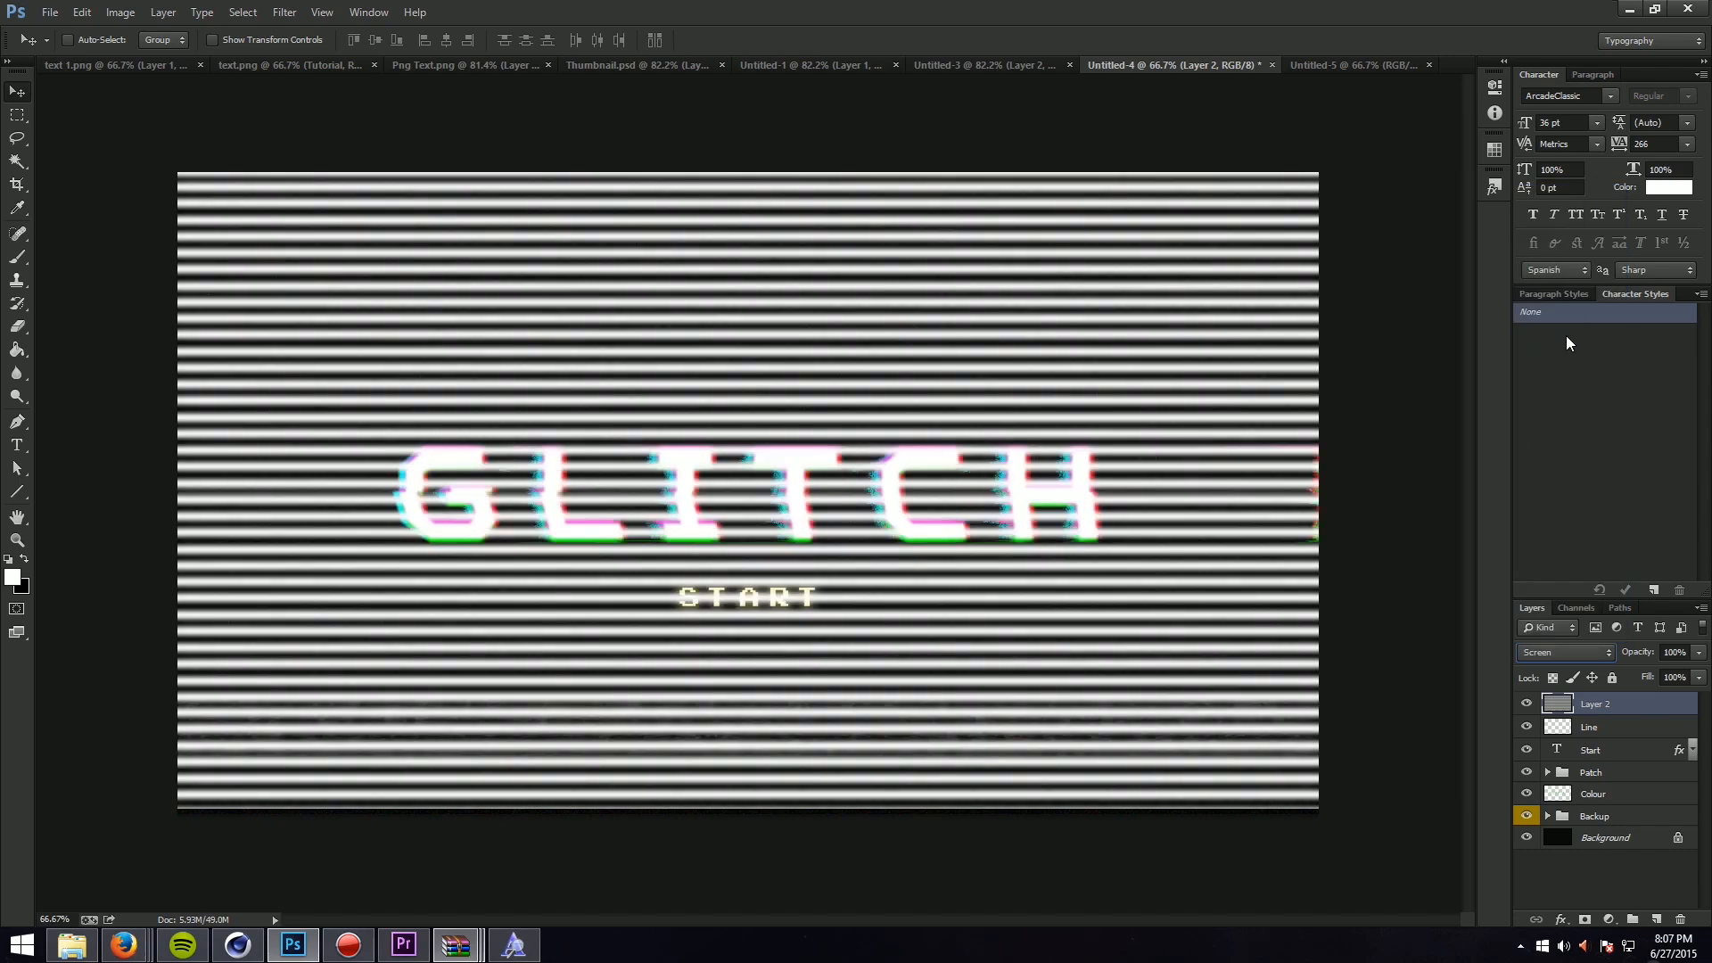
pyautogui.click(1695, 654)
pyautogui.moveTo(1636, 671); pyautogui.dragTo(1614, 669)
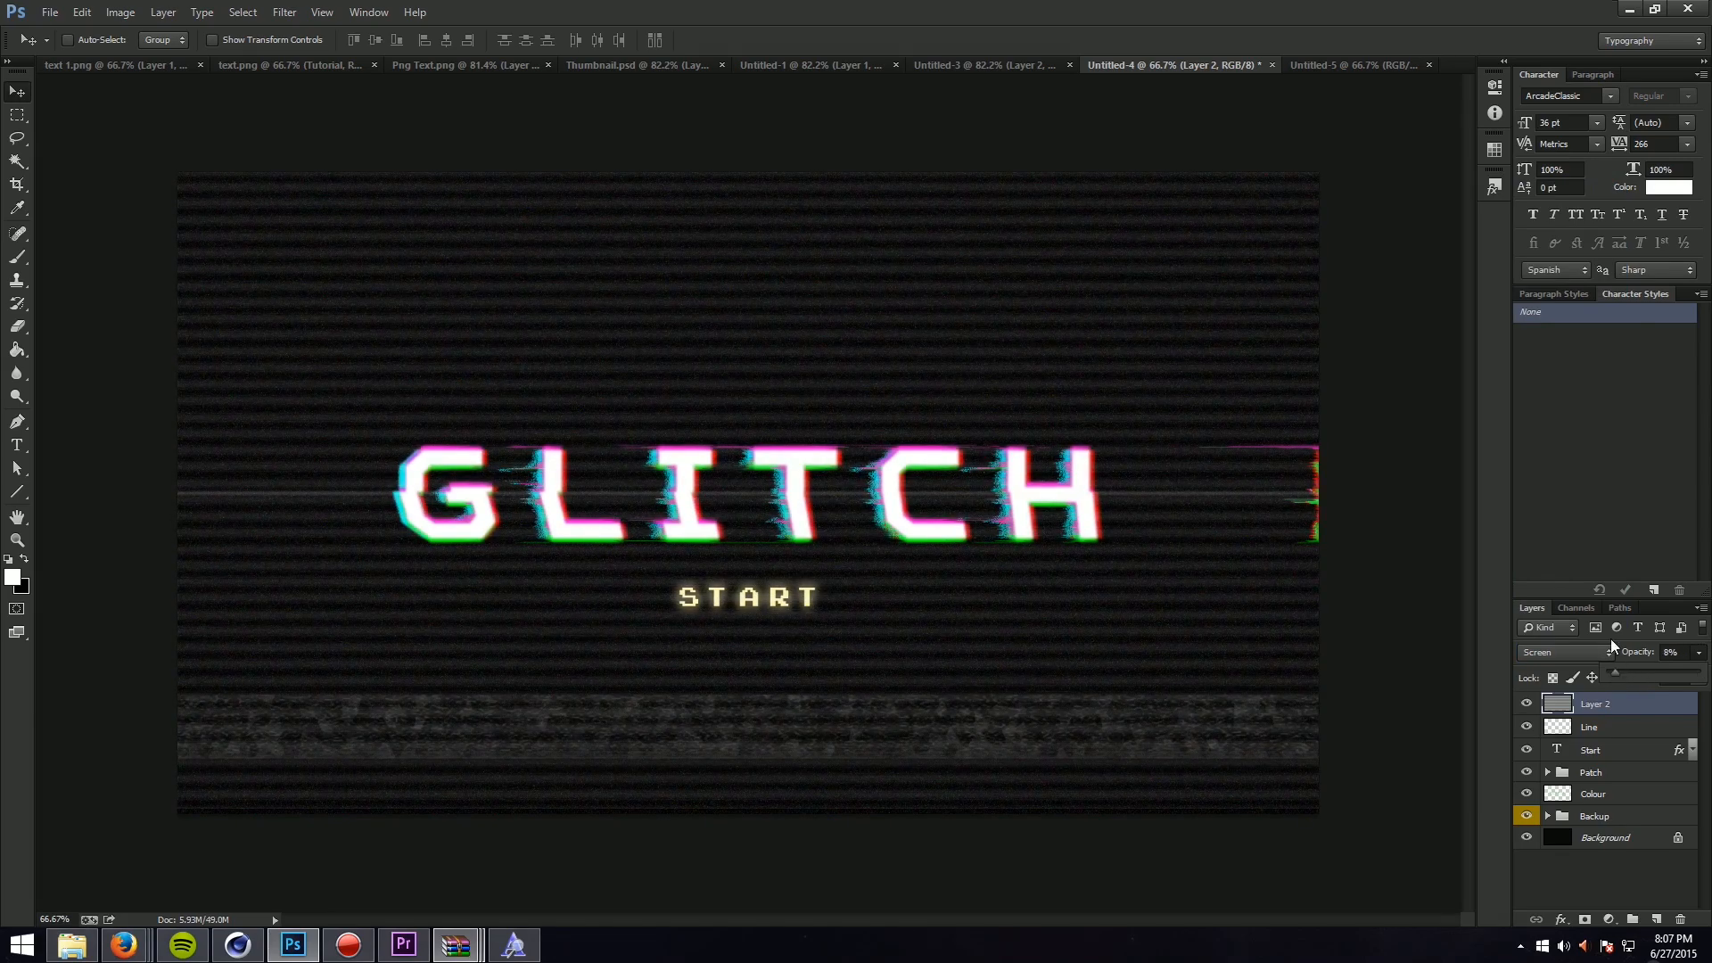
pyautogui.click(15, 93)
pyautogui.click(1528, 705)
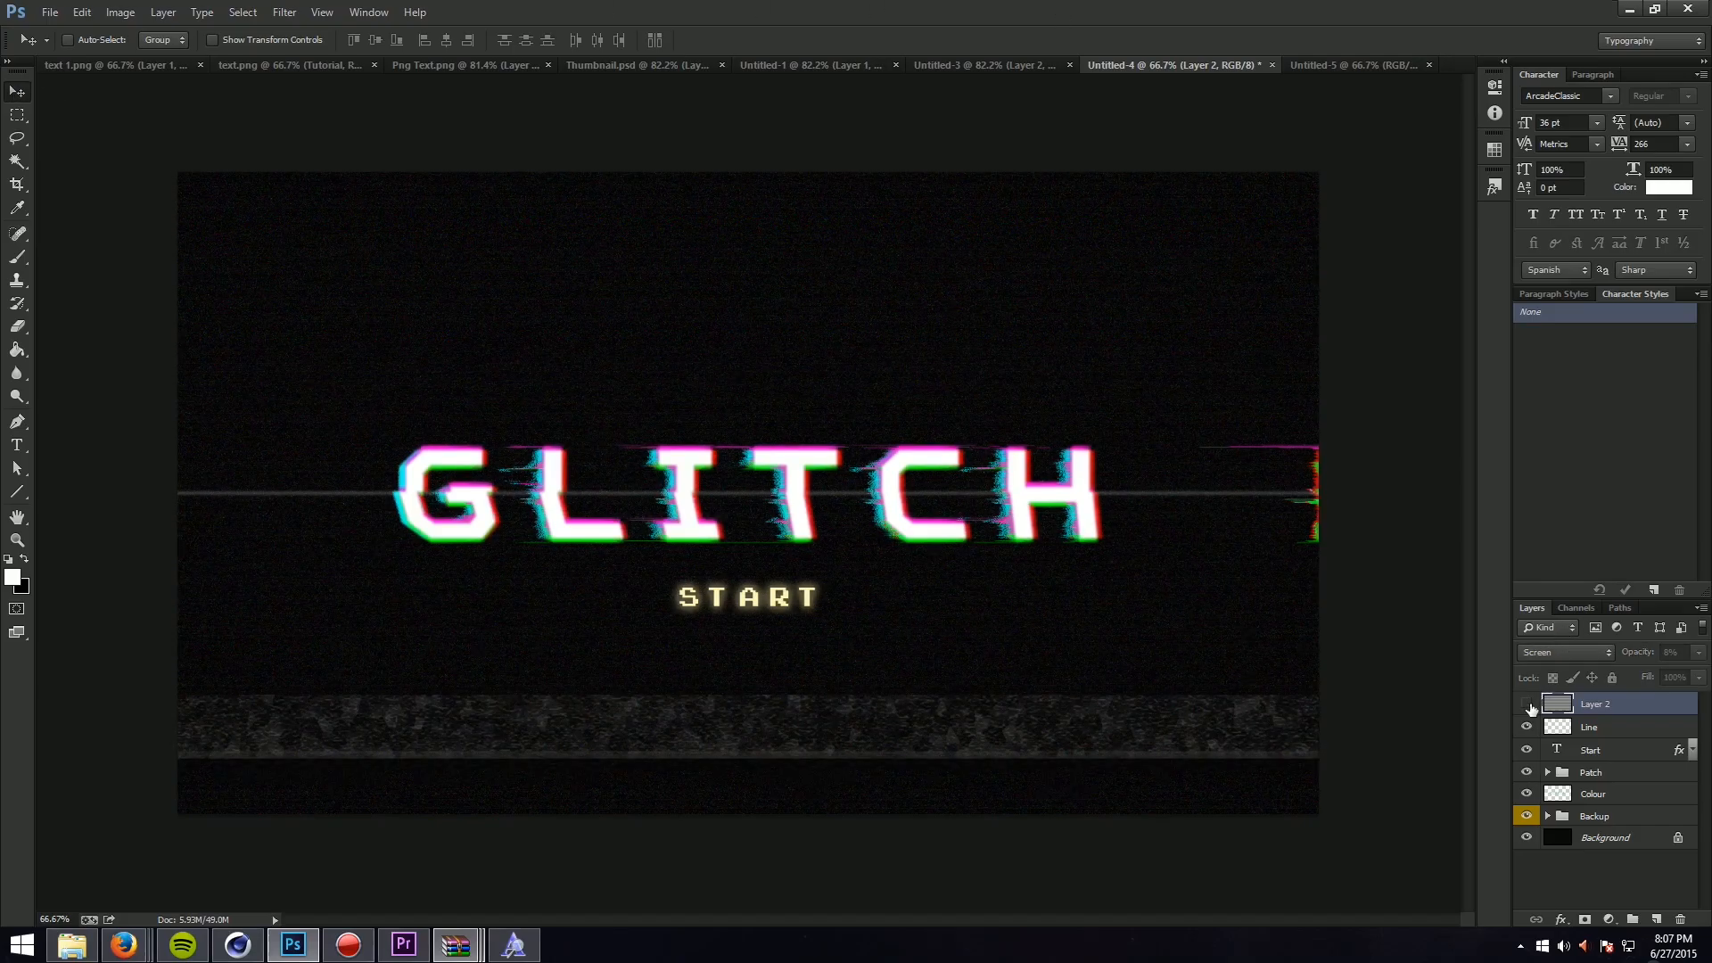
pyautogui.click(1528, 705)
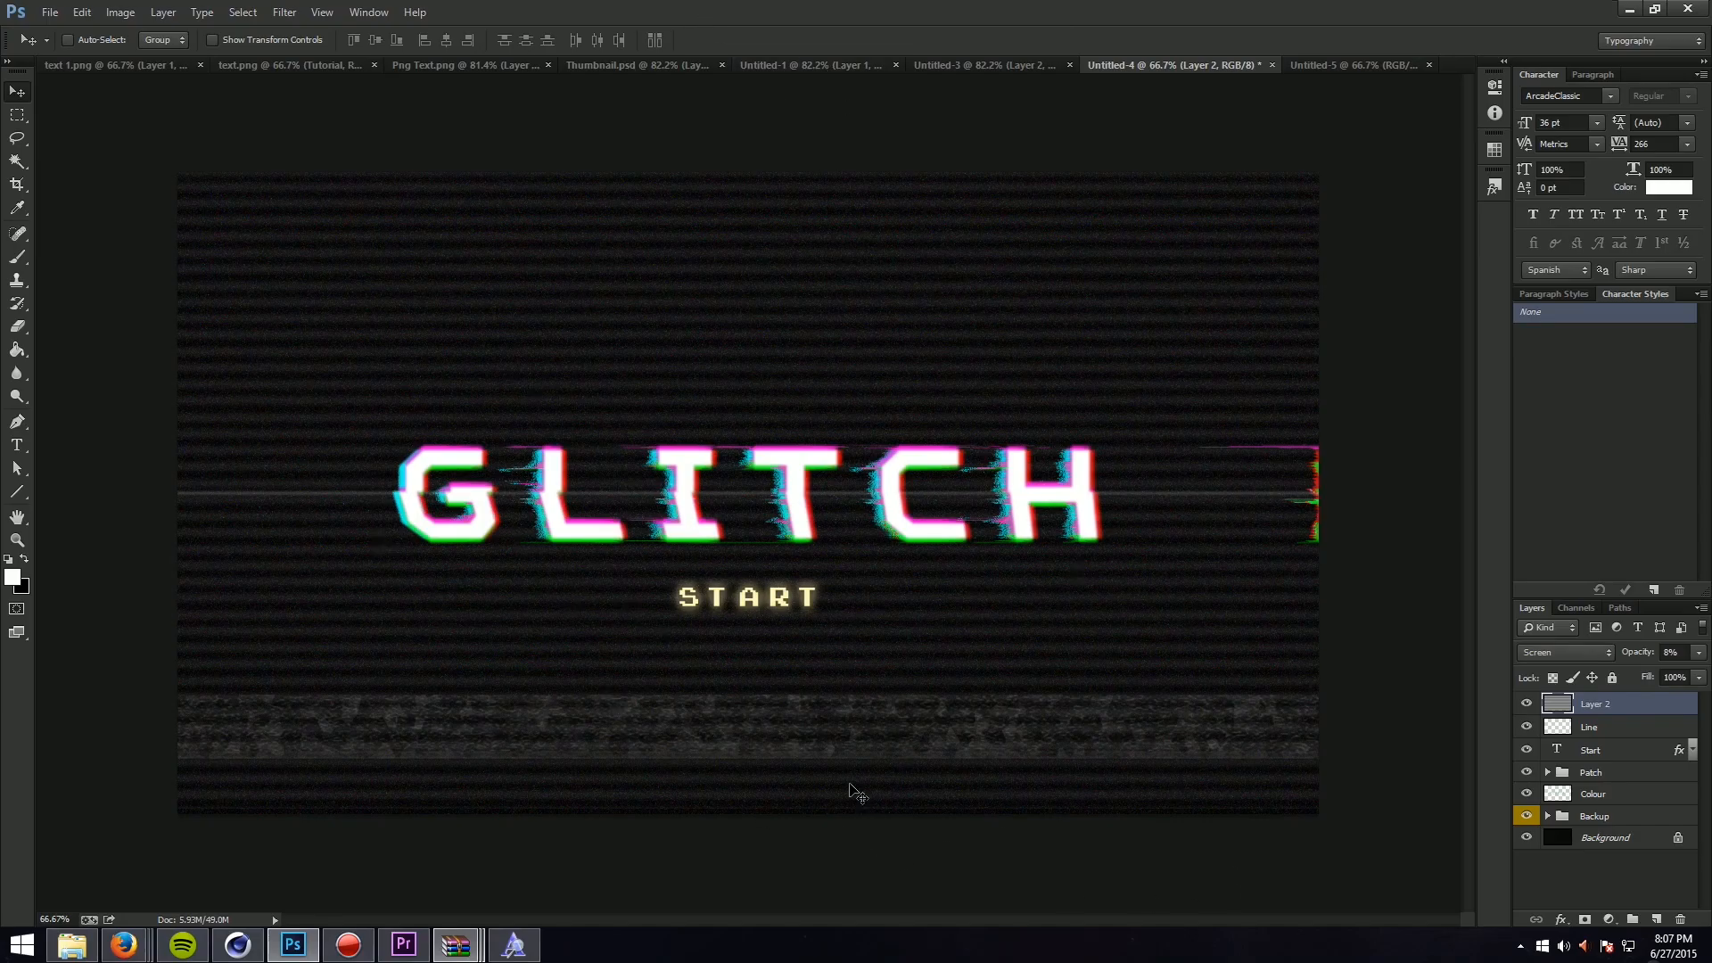
# Step: Copy the noise strip from the Untitled-3 document into Untitled-4 and position it over the existing noise strip below START
pyautogui.click(963, 64)
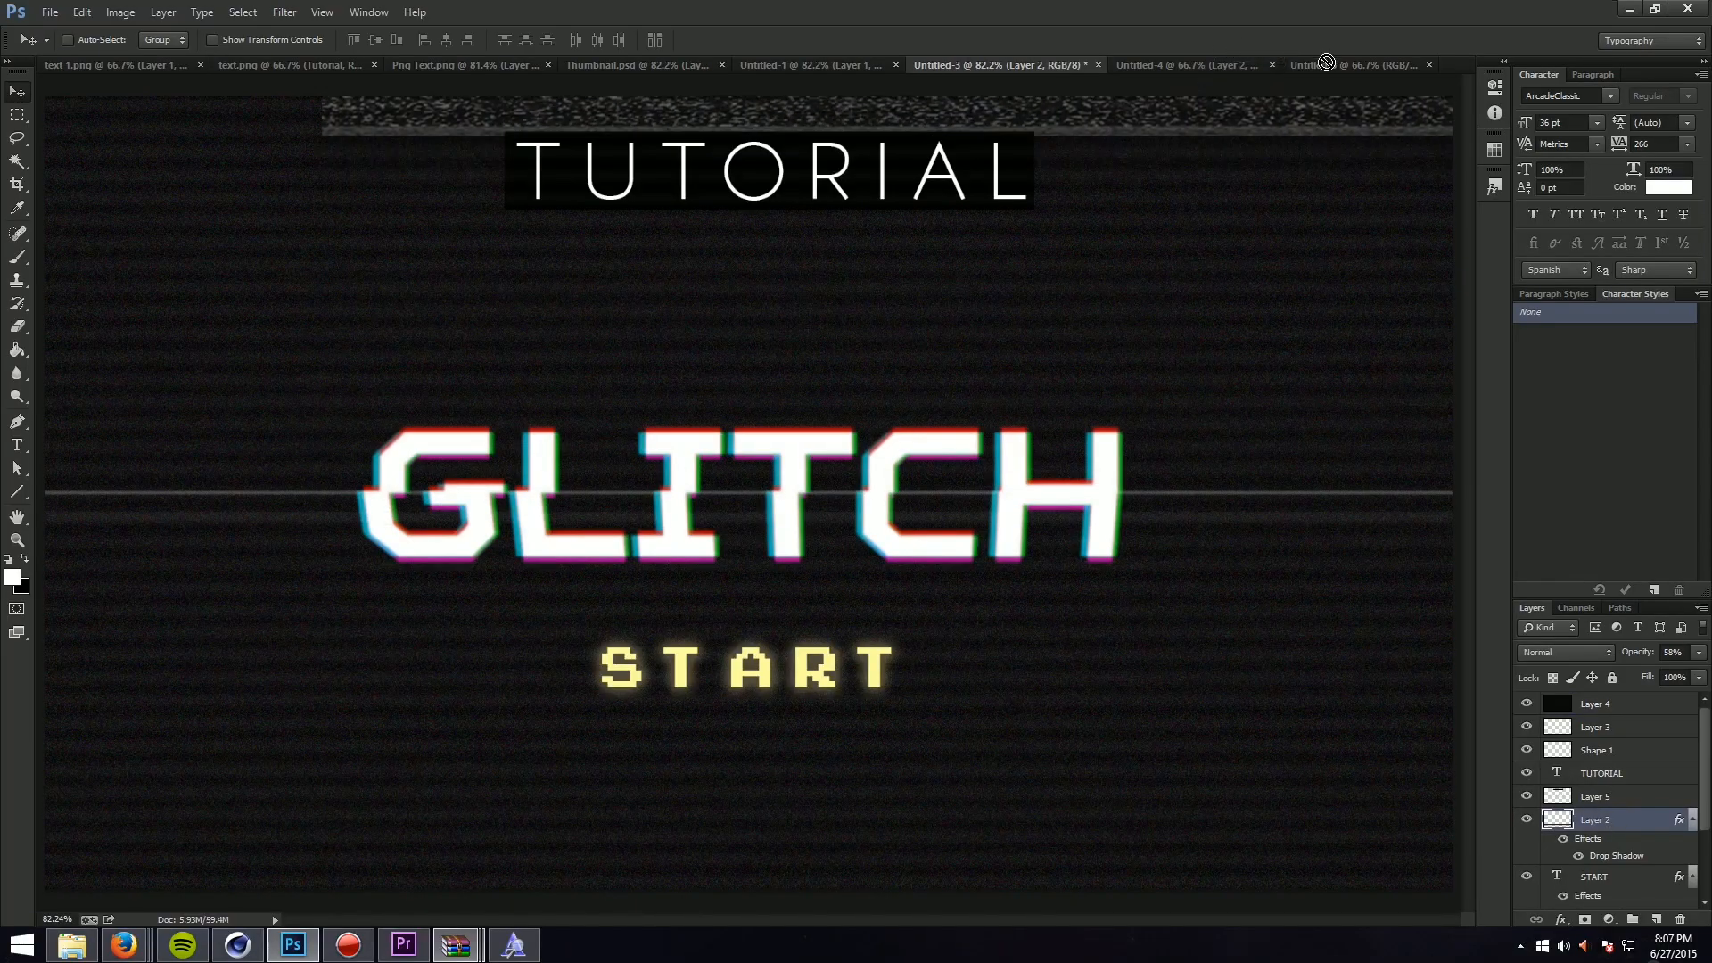
pyautogui.click(1327, 64)
pyautogui.click(1196, 65)
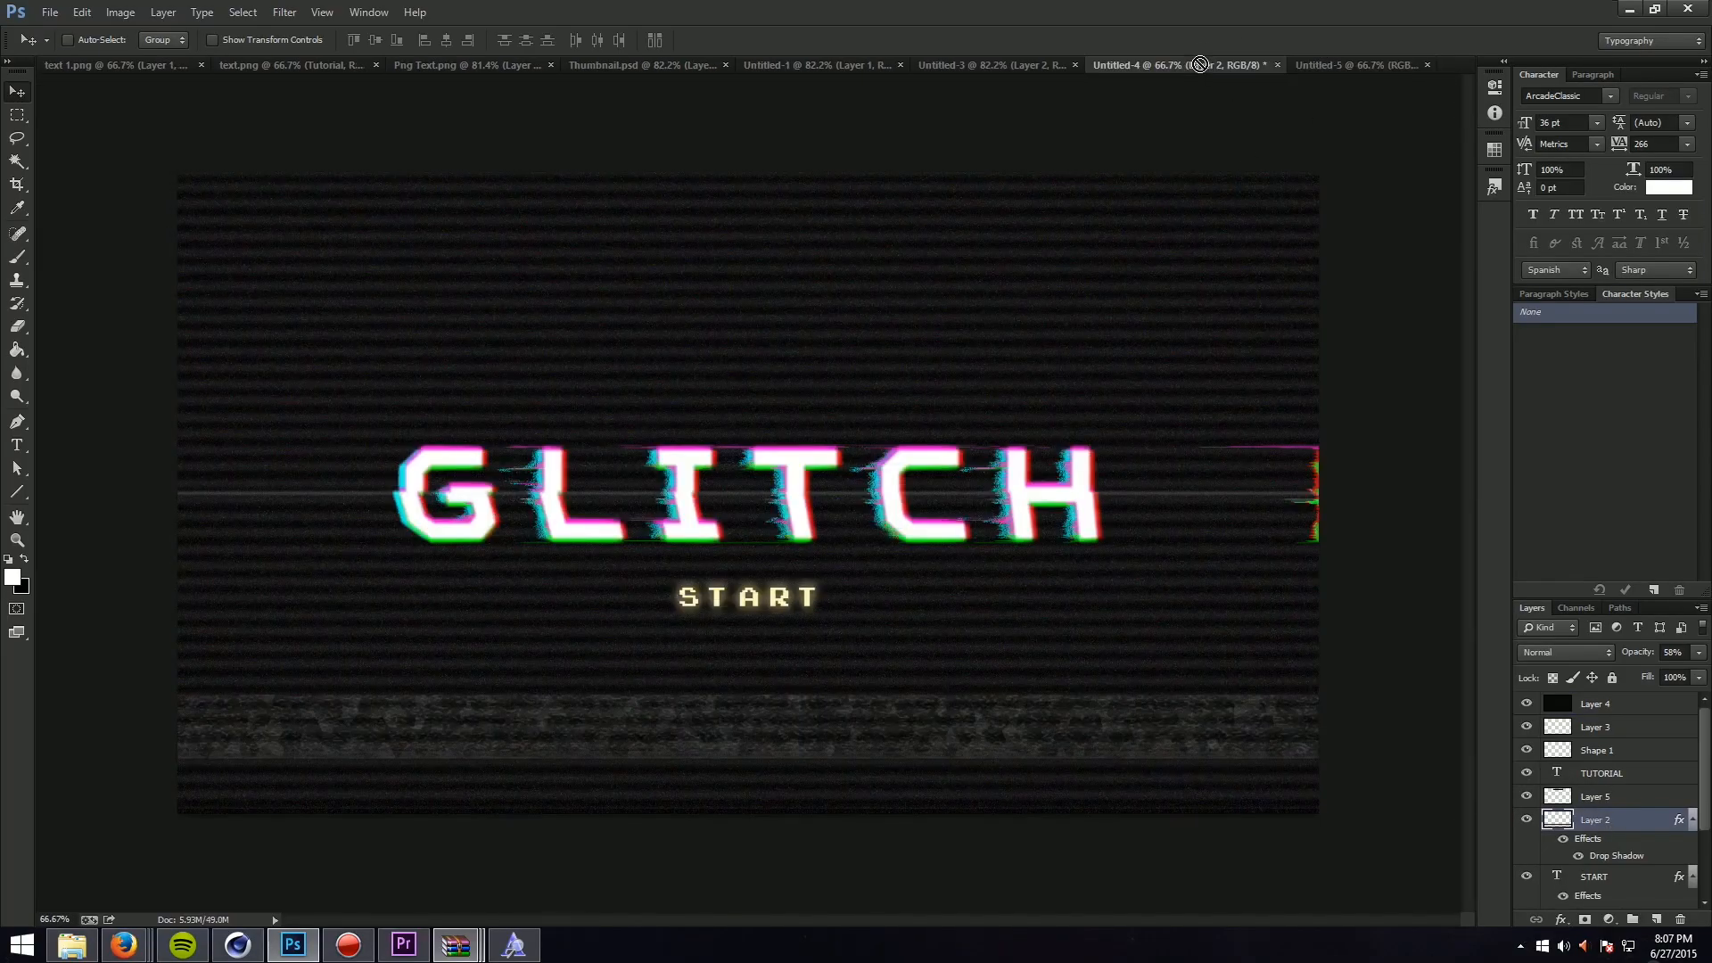
pyautogui.moveTo(1066, 652); pyautogui.dragTo(835, 805)
pyautogui.hotkey('ctrl', 't')
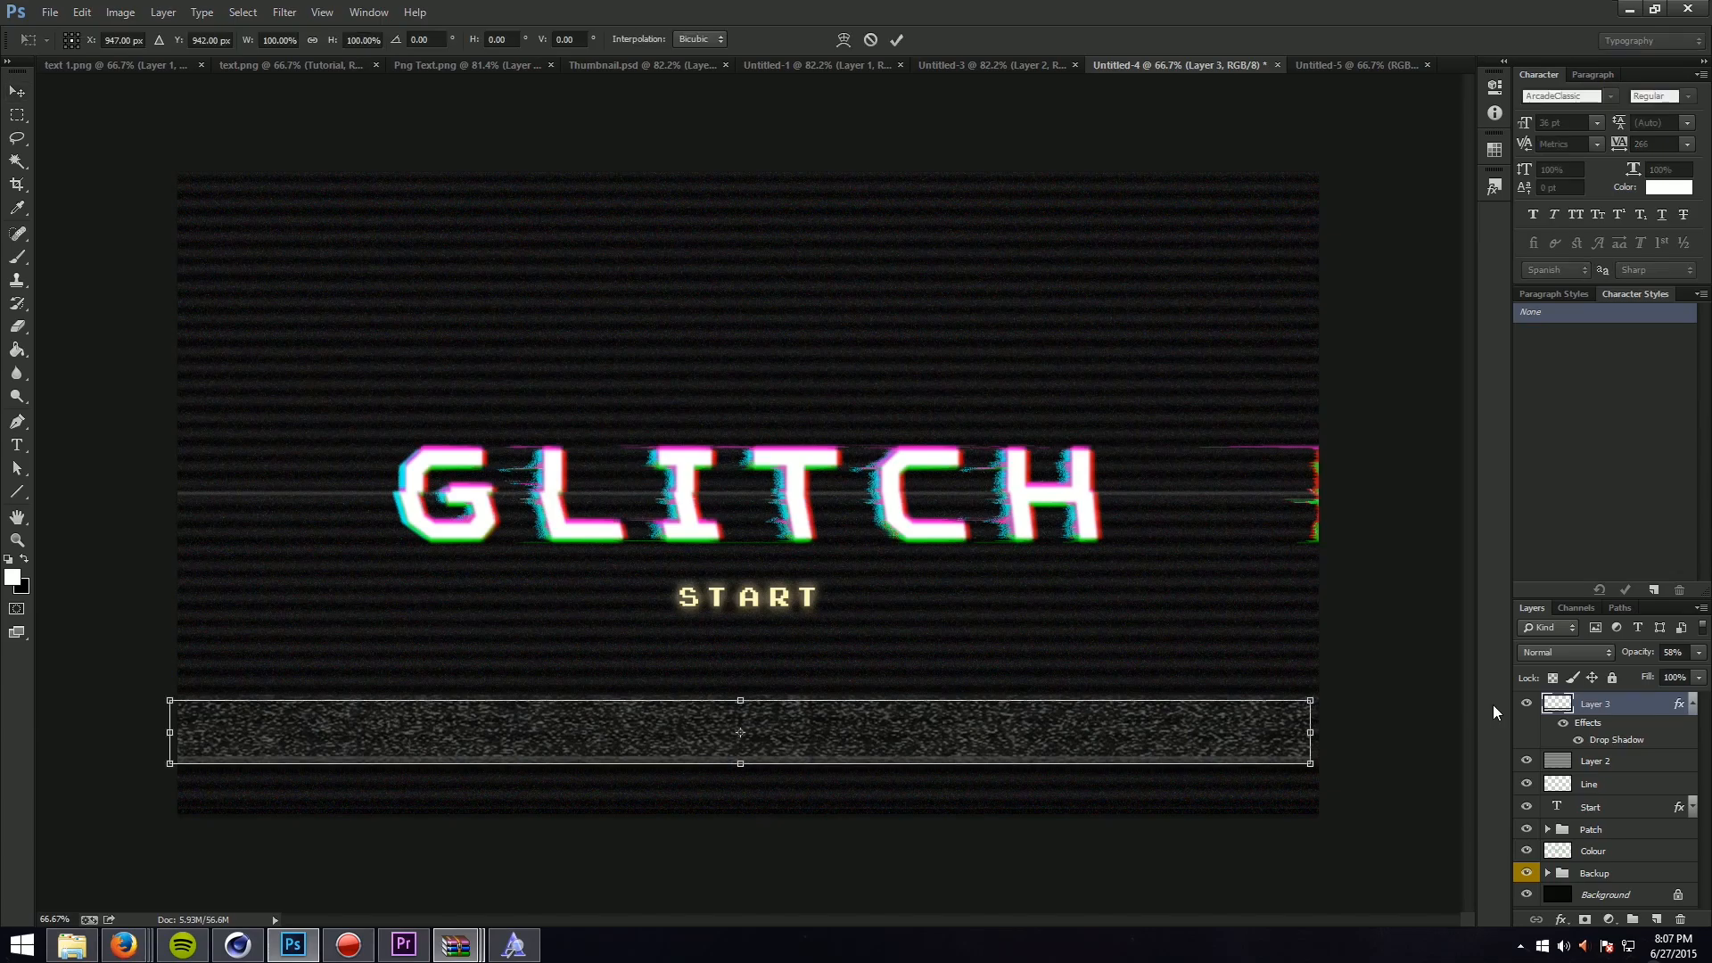
pyautogui.press('Return')
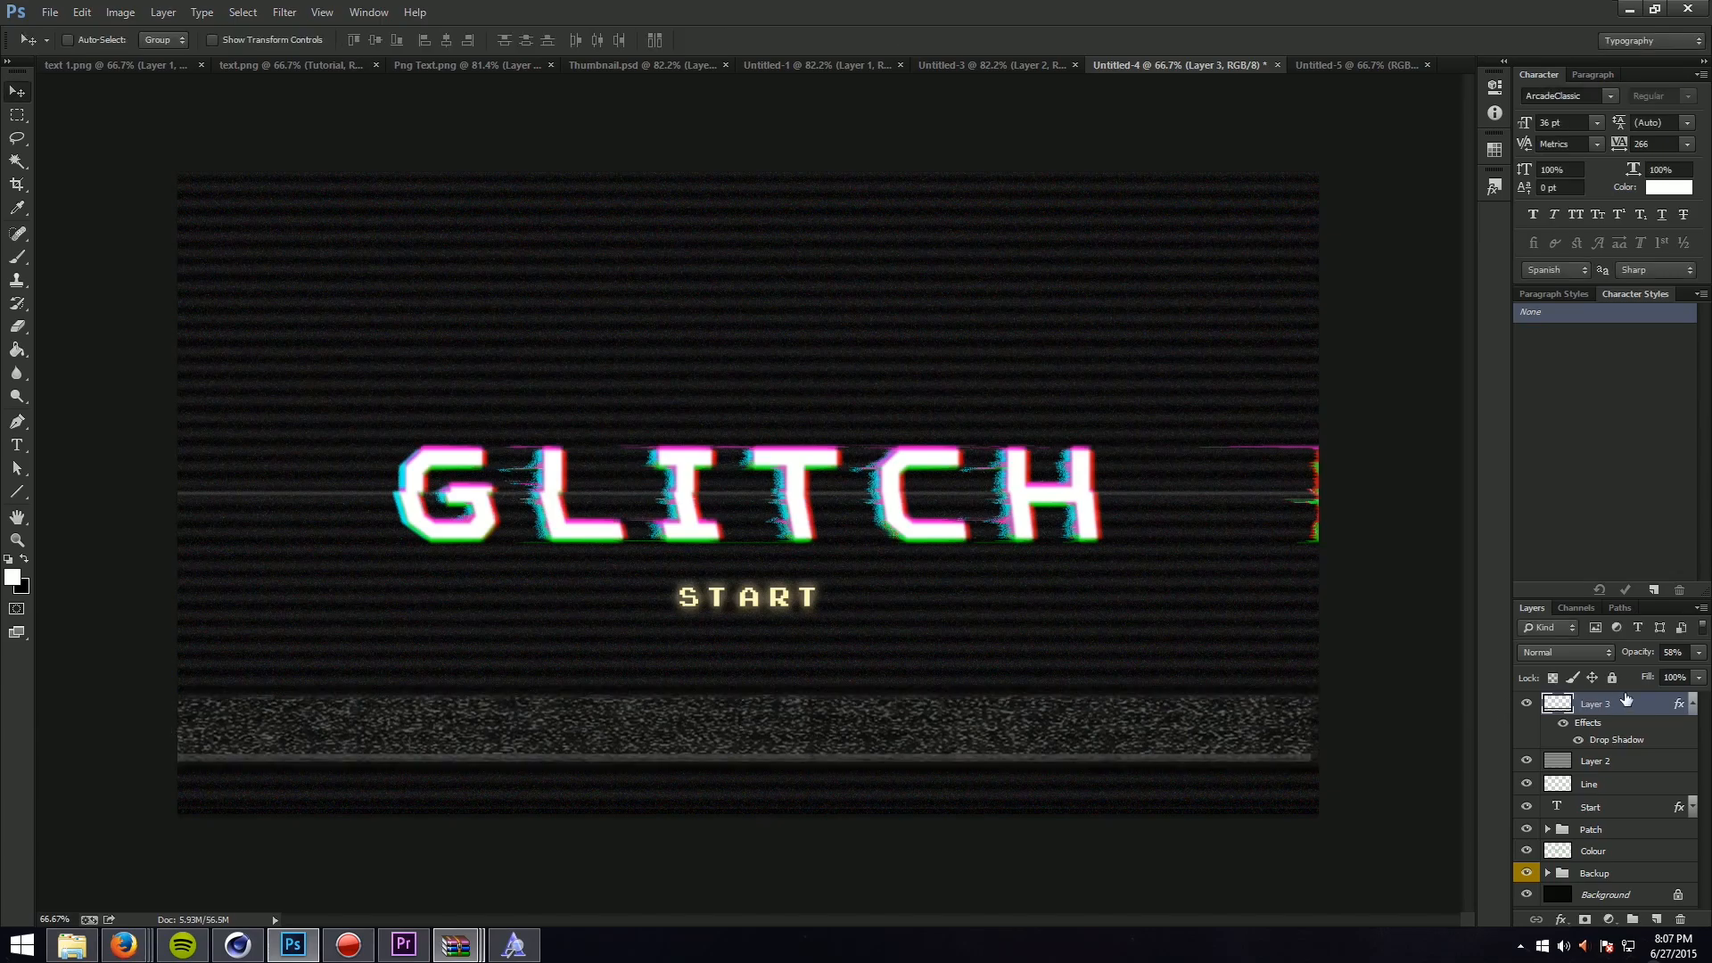
# Step: Move the new noise strip layer into the Patch group and remove the group's old noise content
pyautogui.moveTo(1592, 700); pyautogui.dragTo(1623, 826)
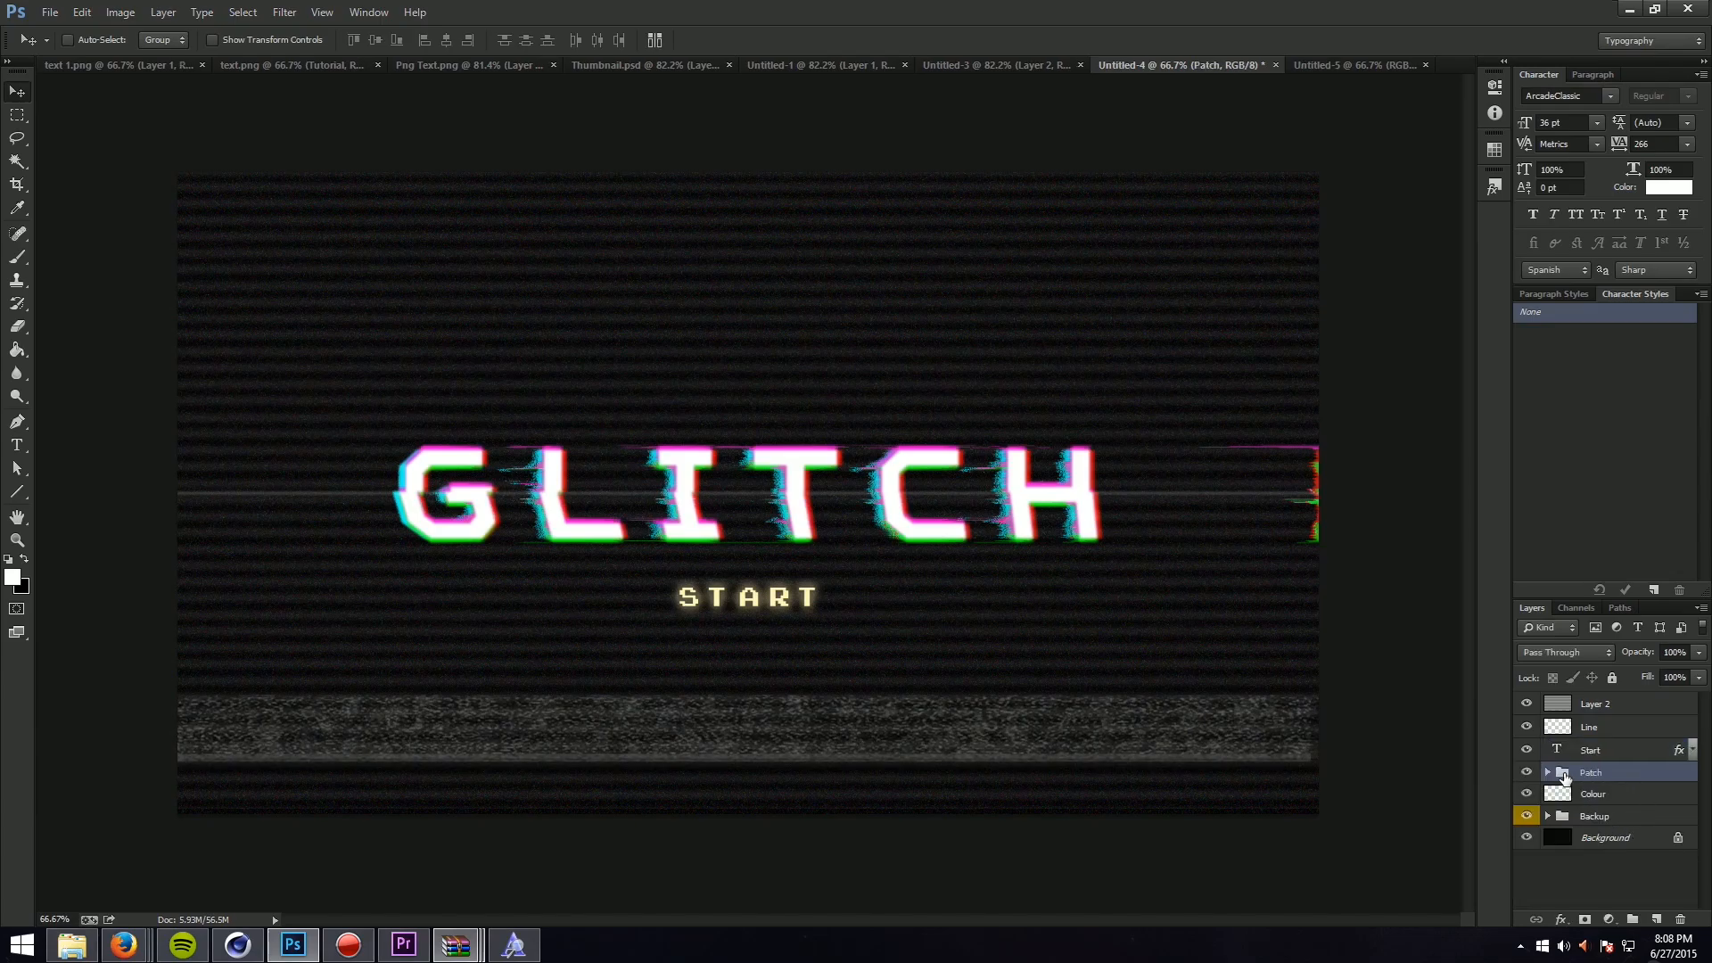
pyautogui.hotkey('ctrl', 'z')
pyautogui.moveTo(1624, 761); pyautogui.dragTo(1620, 828)
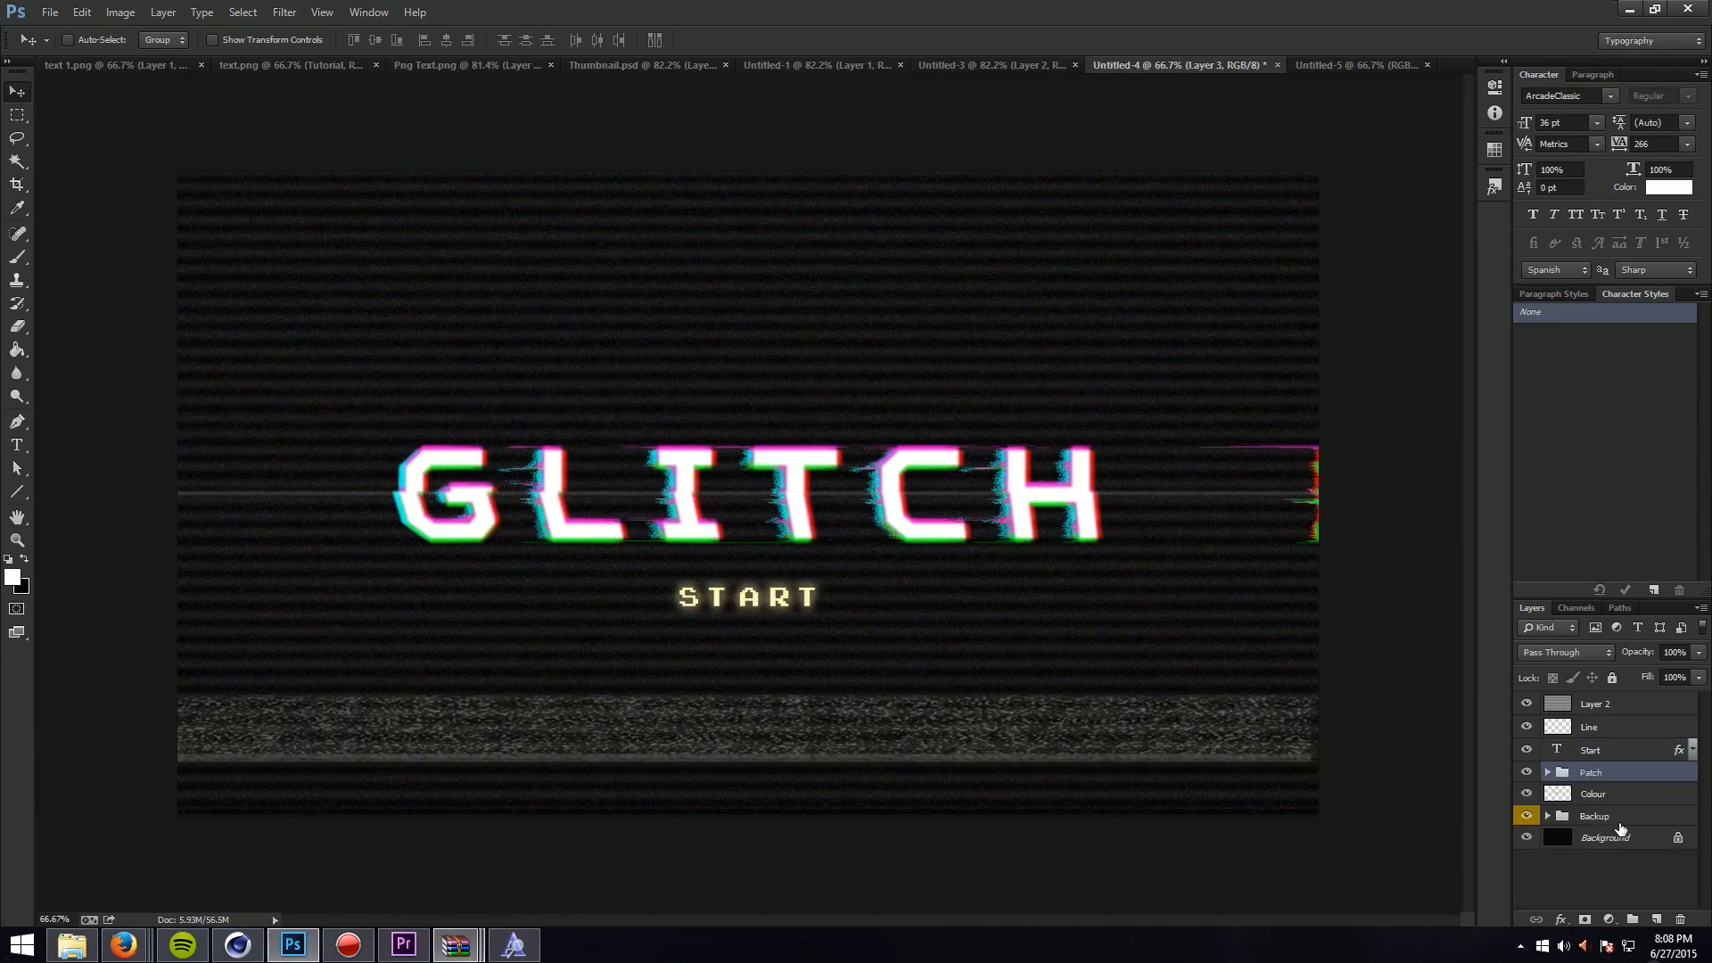
pyautogui.hotkey('ctrl', 'e')
pyautogui.hotkey('ctrl', 'z')
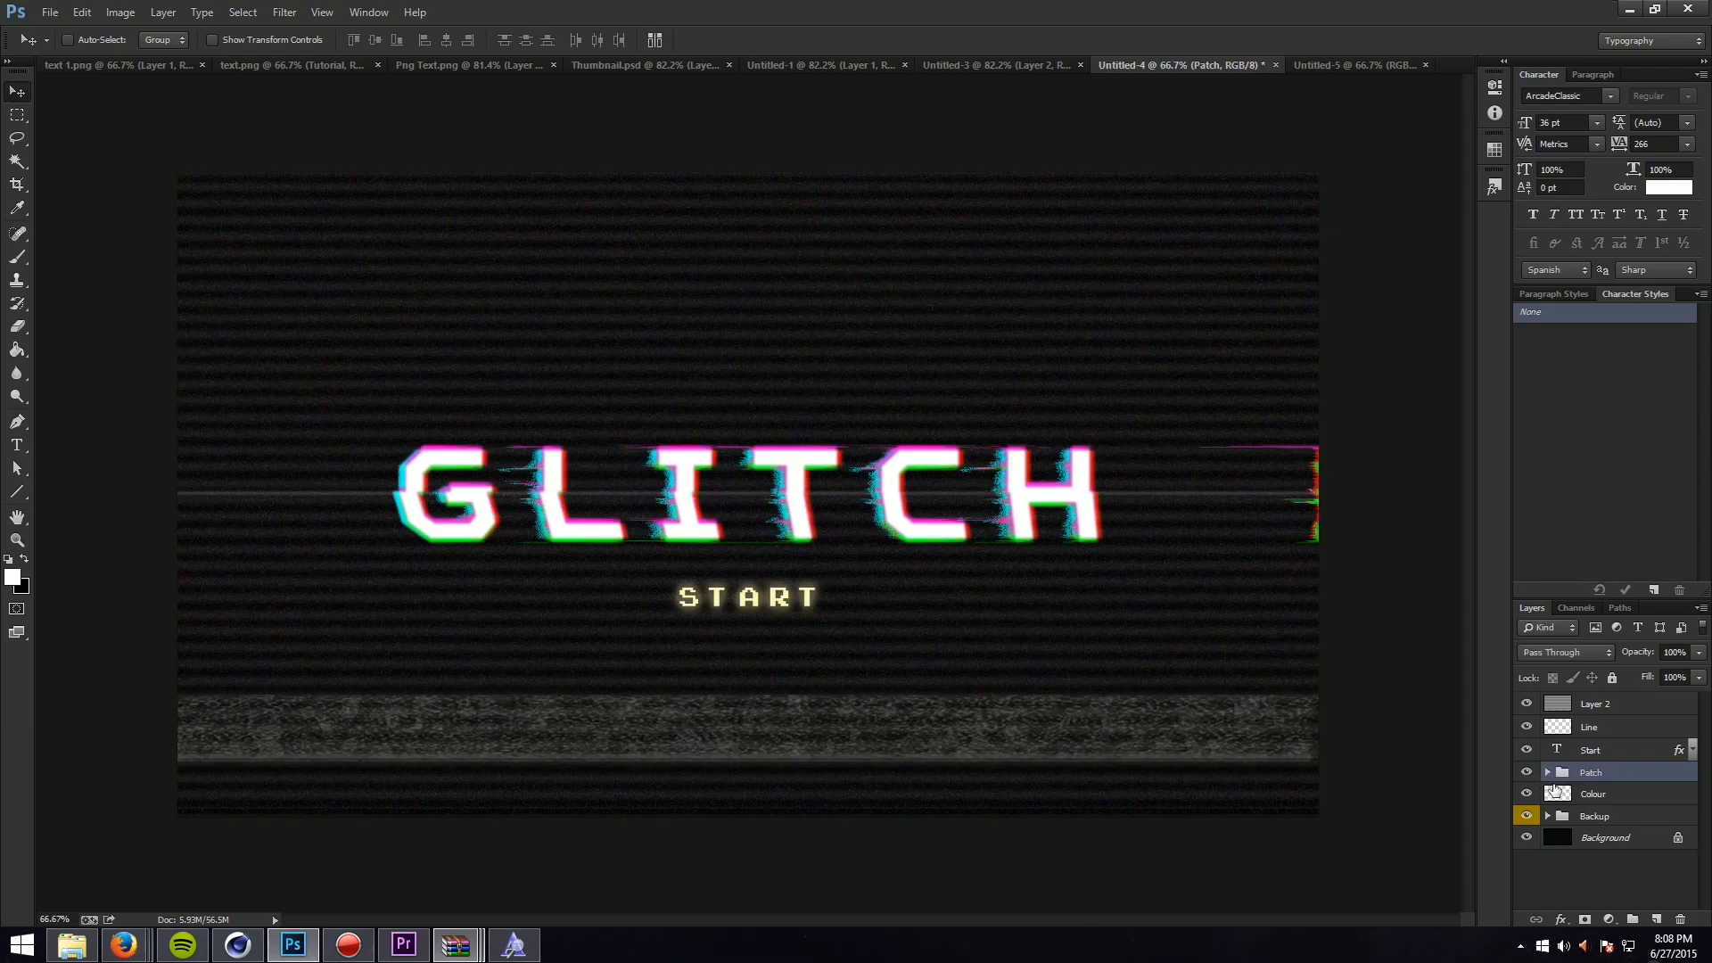
pyautogui.click(1547, 773)
pyautogui.click(1616, 795)
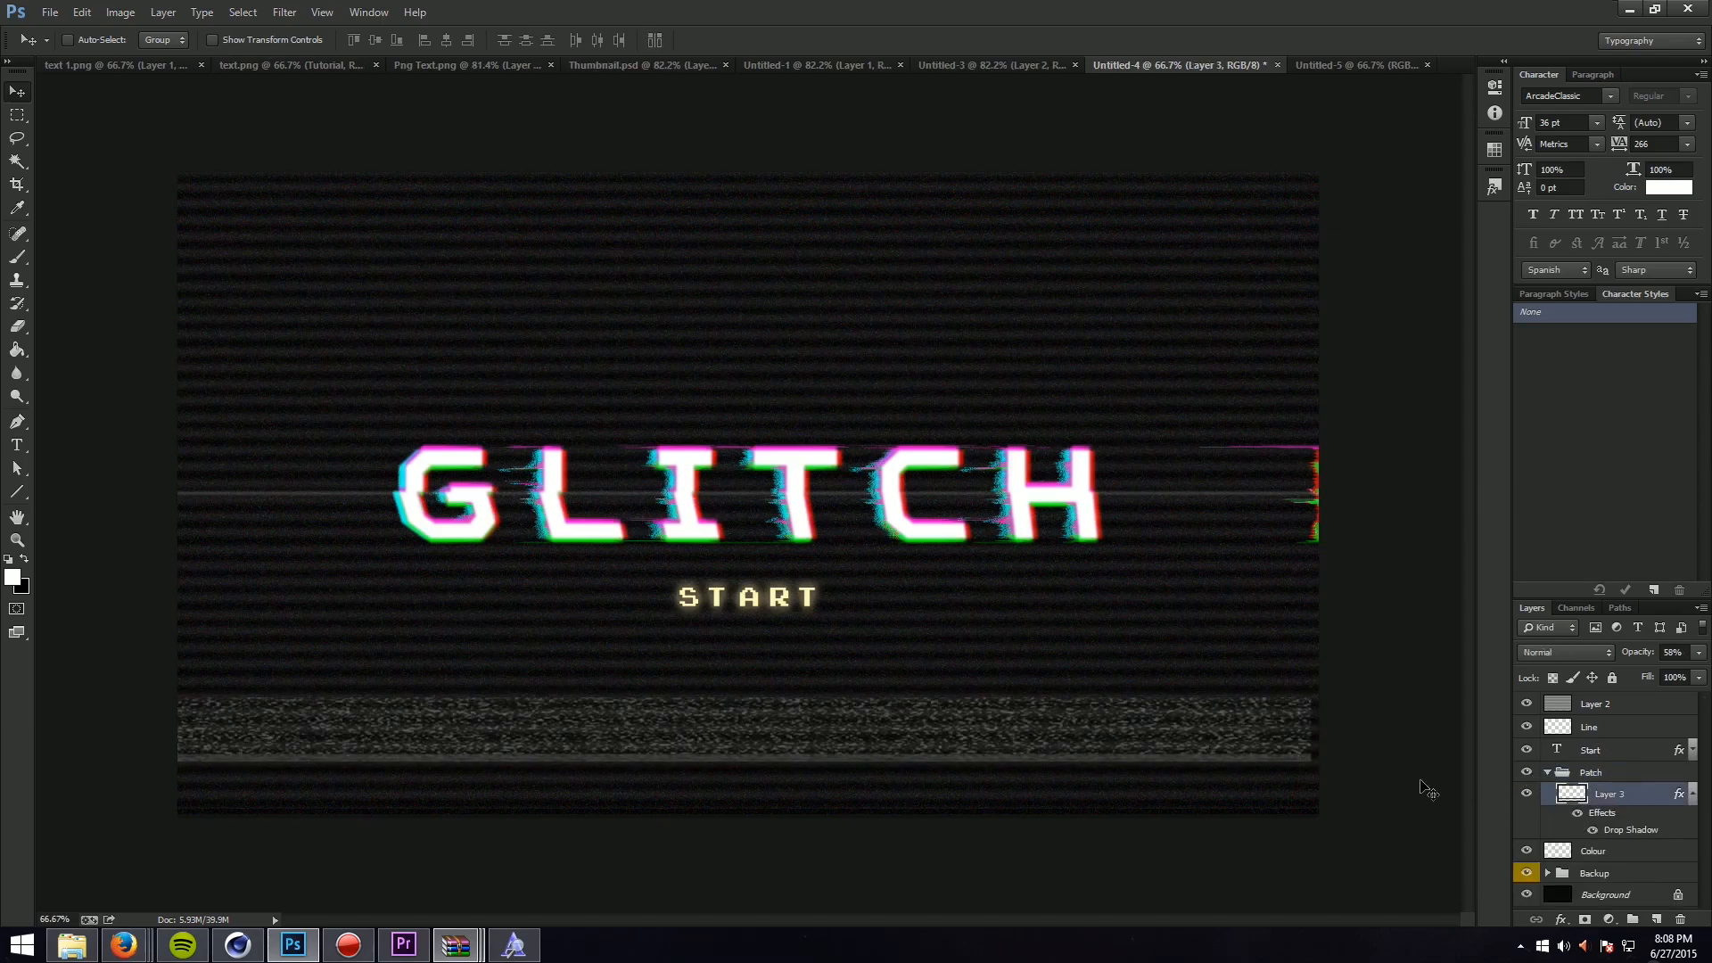
# Step: Nudge the noise strip to the canvas's right edge and collapse its effects list and the Patch group
pyautogui.hotkey('ctrl', 't')
pyautogui.moveTo(1235, 734); pyautogui.dragTo(1244, 737)
pyautogui.press('Return')
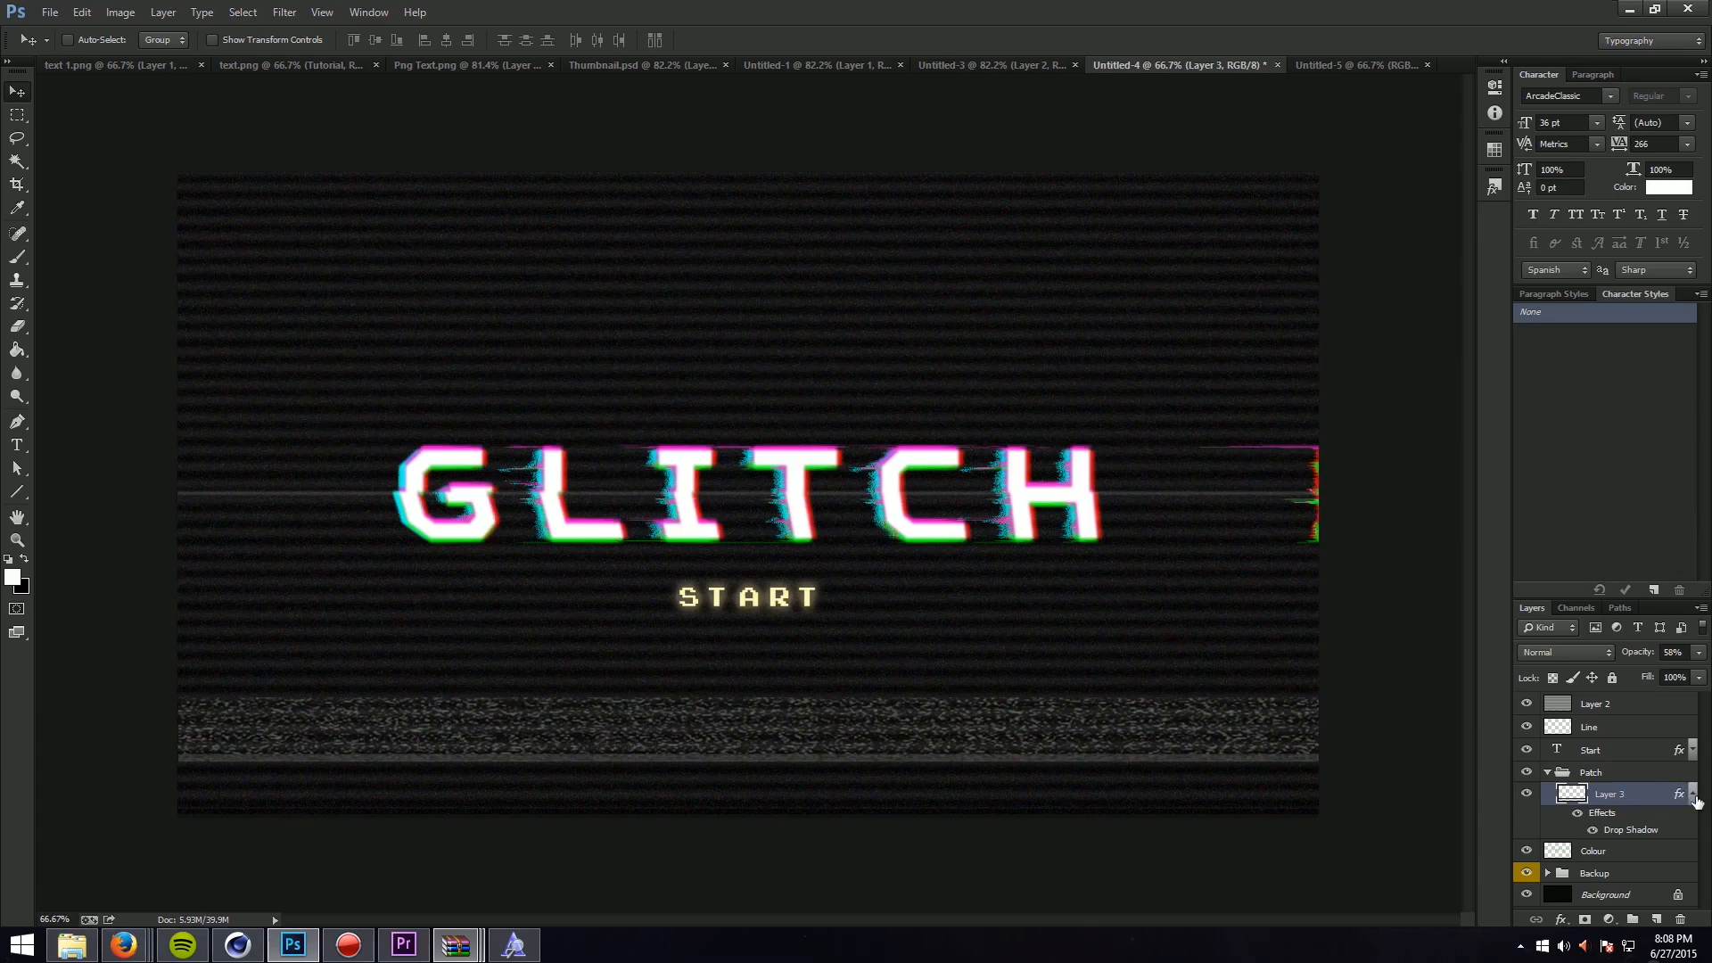
pyautogui.click(1692, 794)
pyautogui.click(1548, 773)
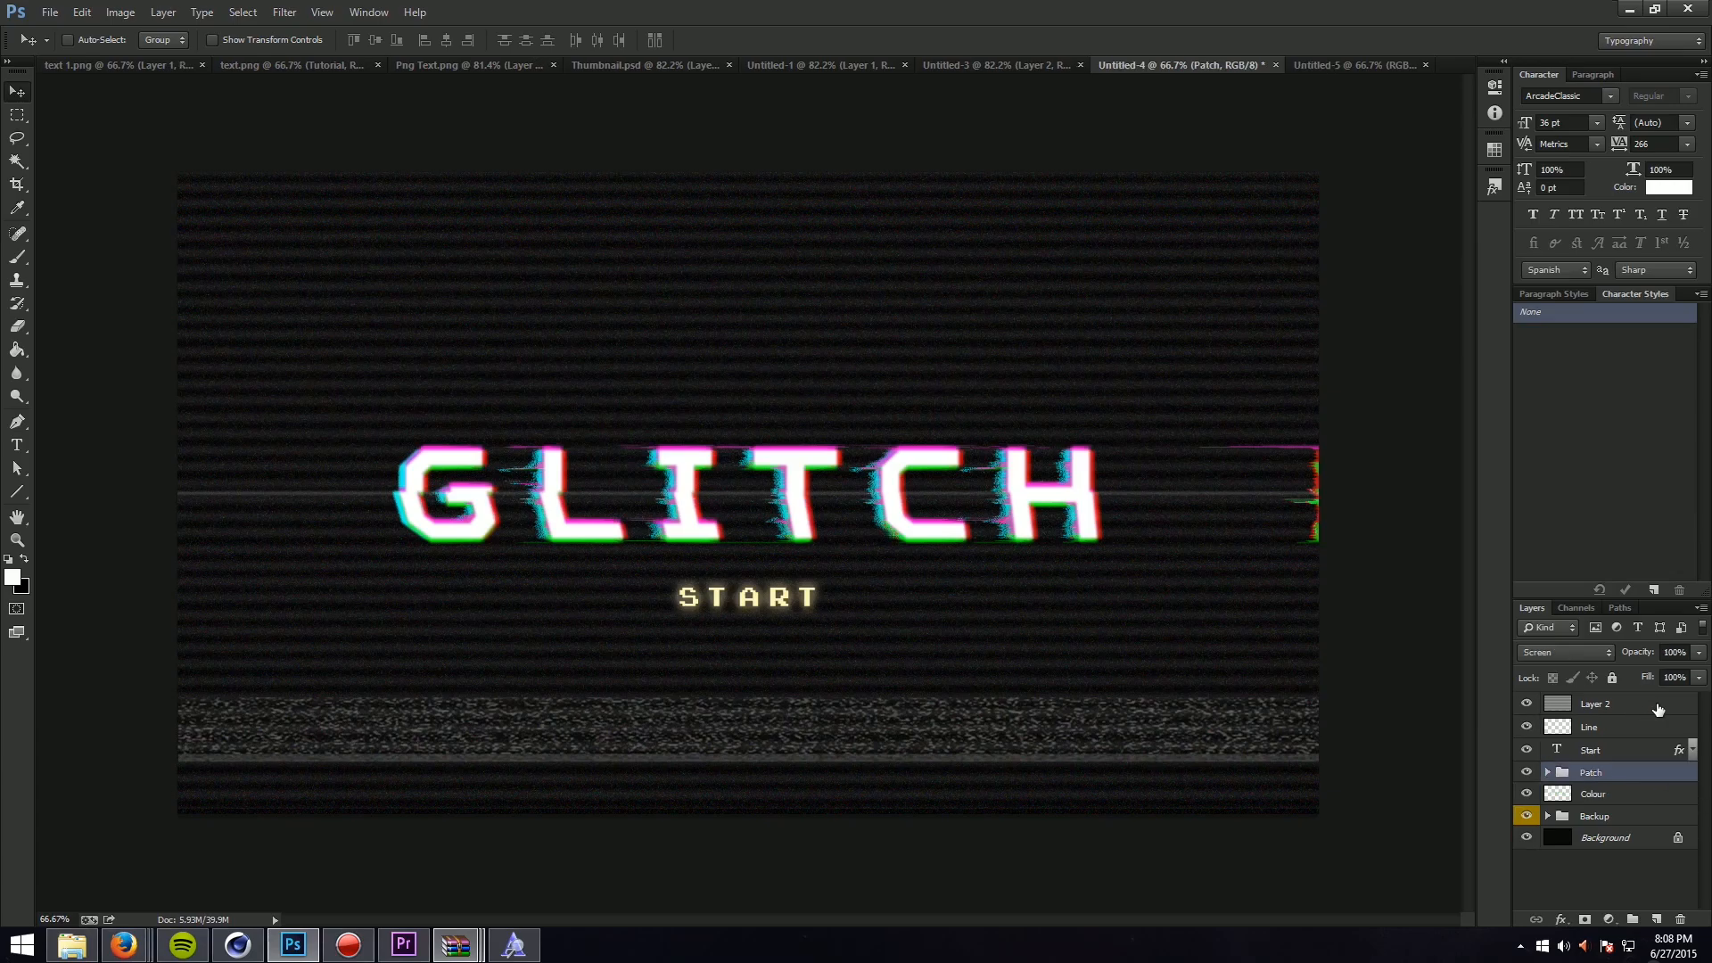
# Step: Set the Line layer's opacity to 37%
pyautogui.click(1598, 705)
pyautogui.click(1633, 728)
pyautogui.click(1699, 653)
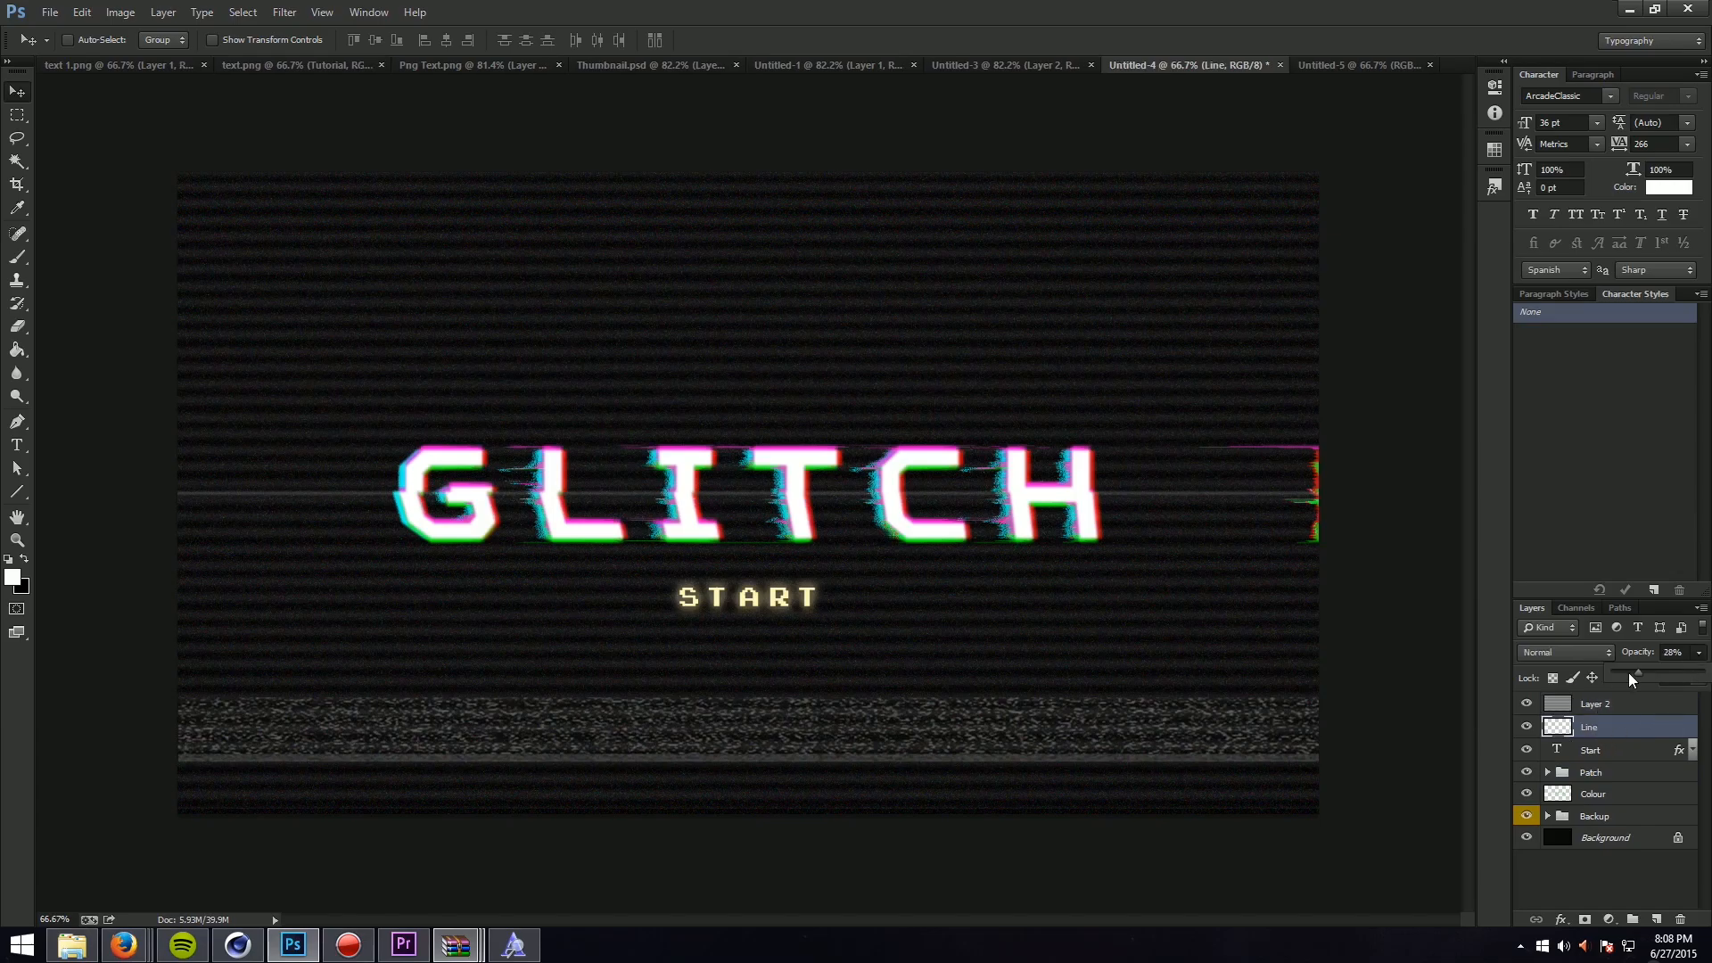
pyautogui.moveTo(1650, 676); pyautogui.dragTo(1656, 676)
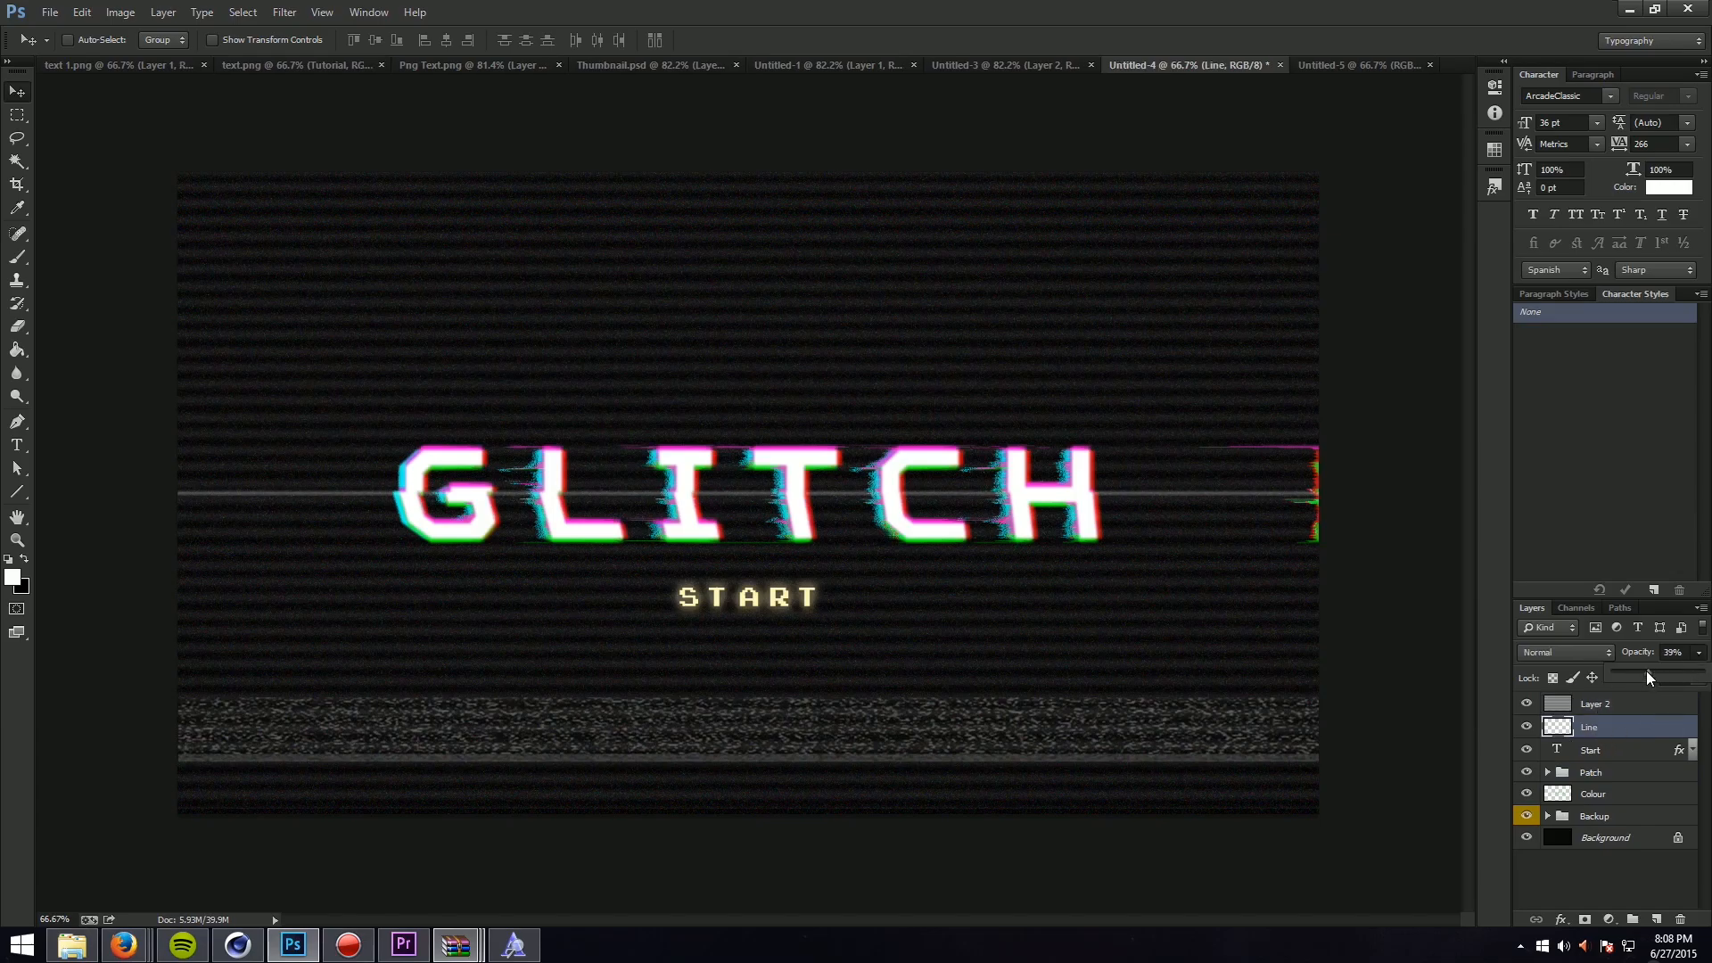
pyautogui.click(8, 92)
# Step: Add the text "BY: ACEDESIGN" above the GLITCH title in TYPOGRAPH PRO Light at 36 pt
pyautogui.click(16, 445)
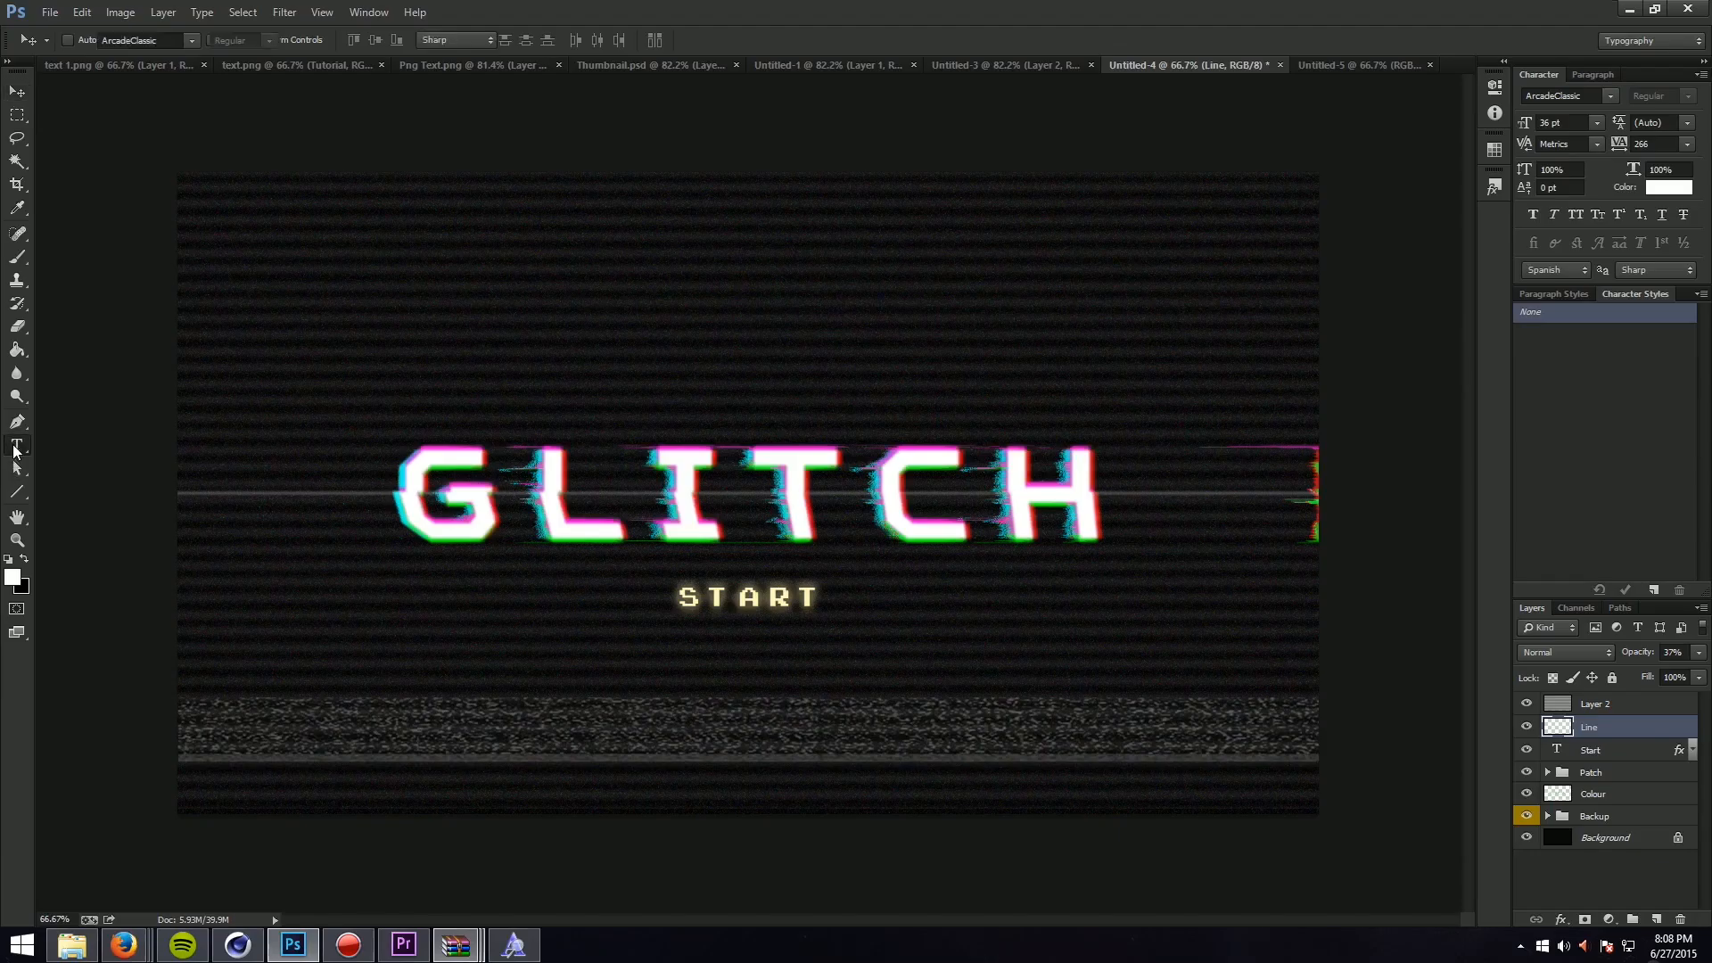
pyautogui.click(175, 37)
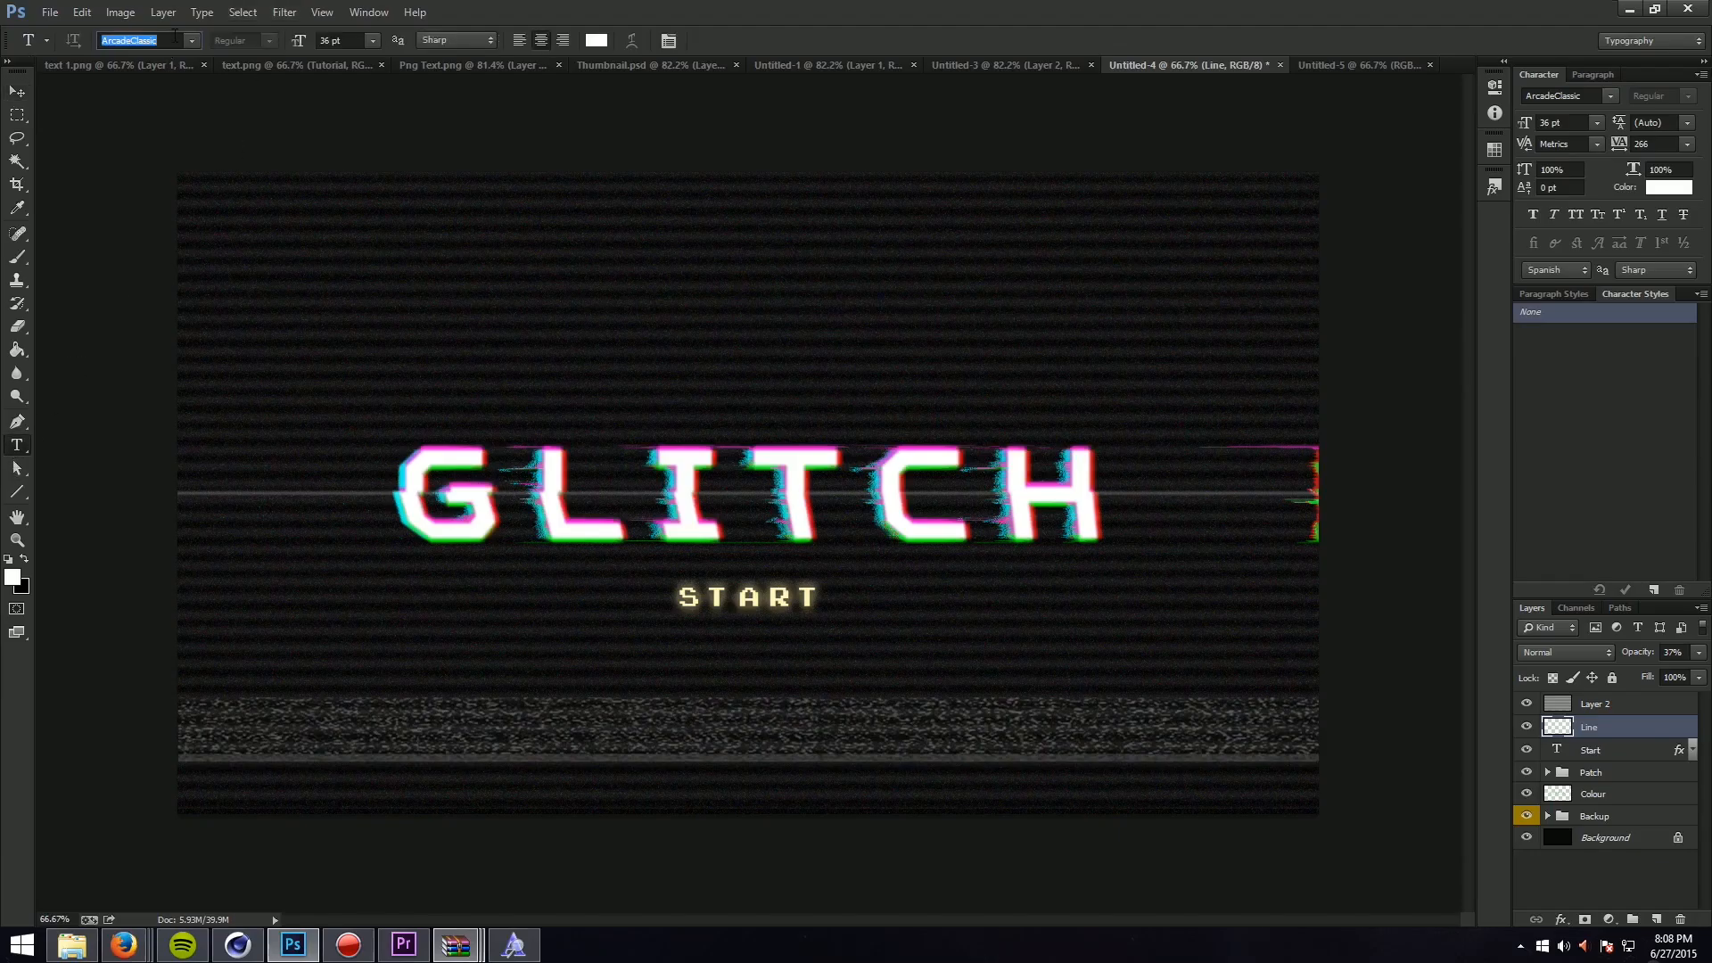
pyautogui.write('ay')
pyautogui.press('Return')
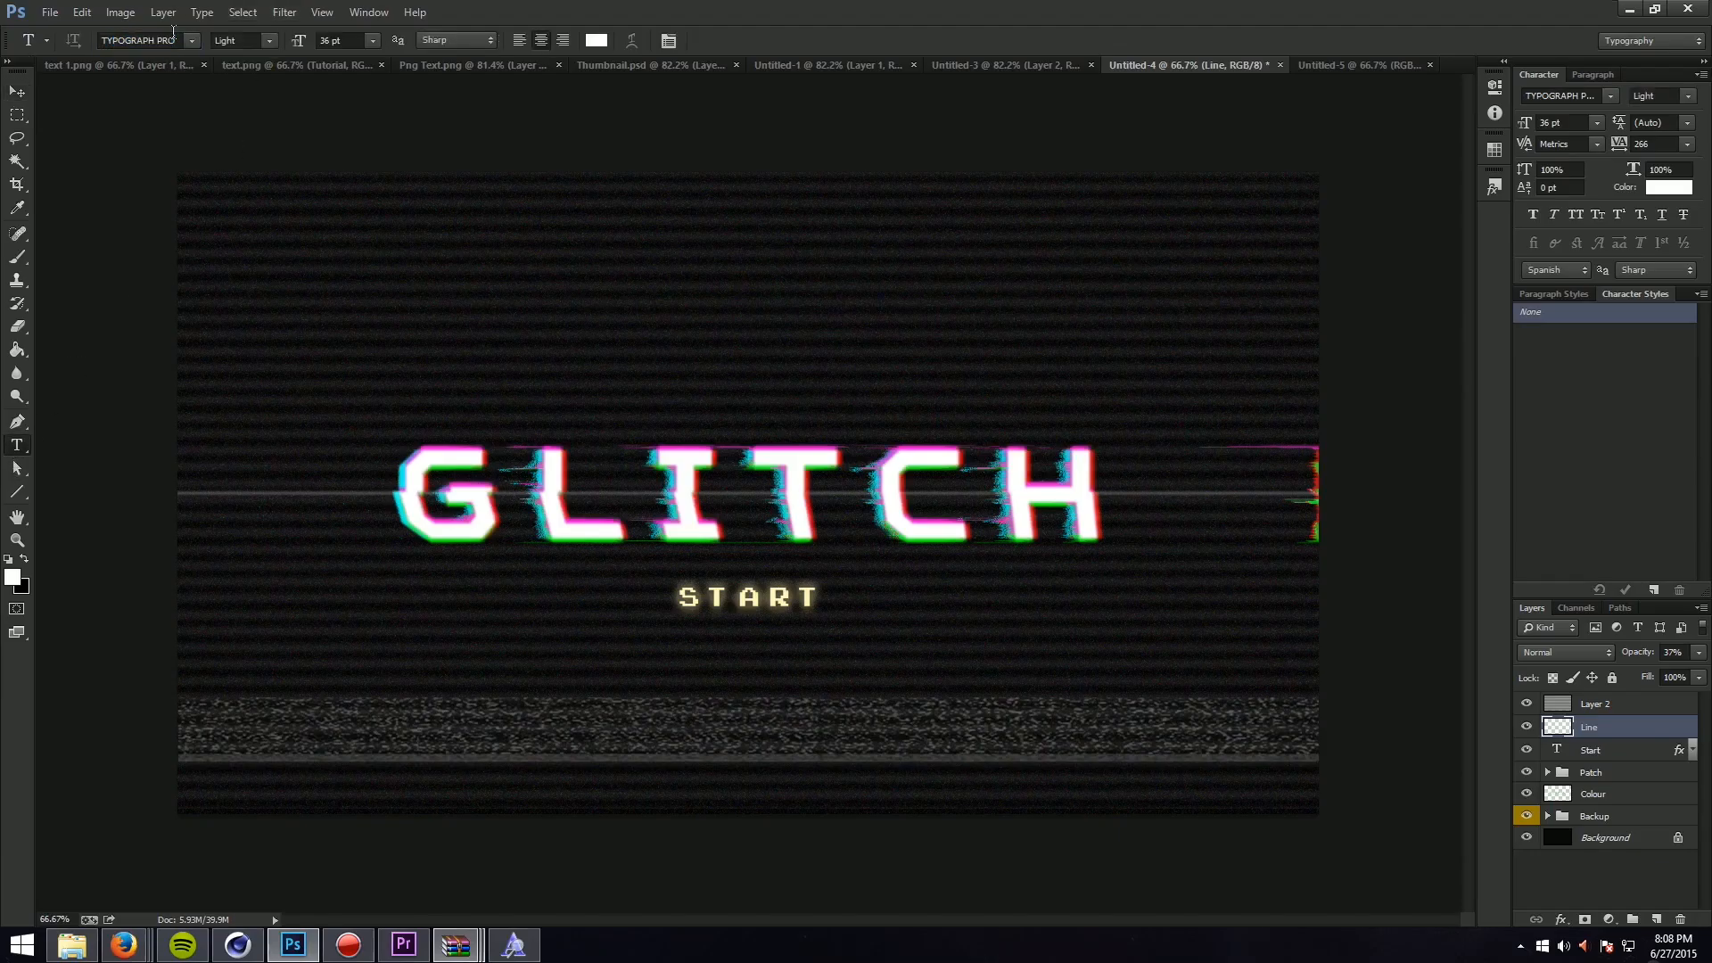
pyautogui.click(885, 300)
pyautogui.write('TUOTIER')
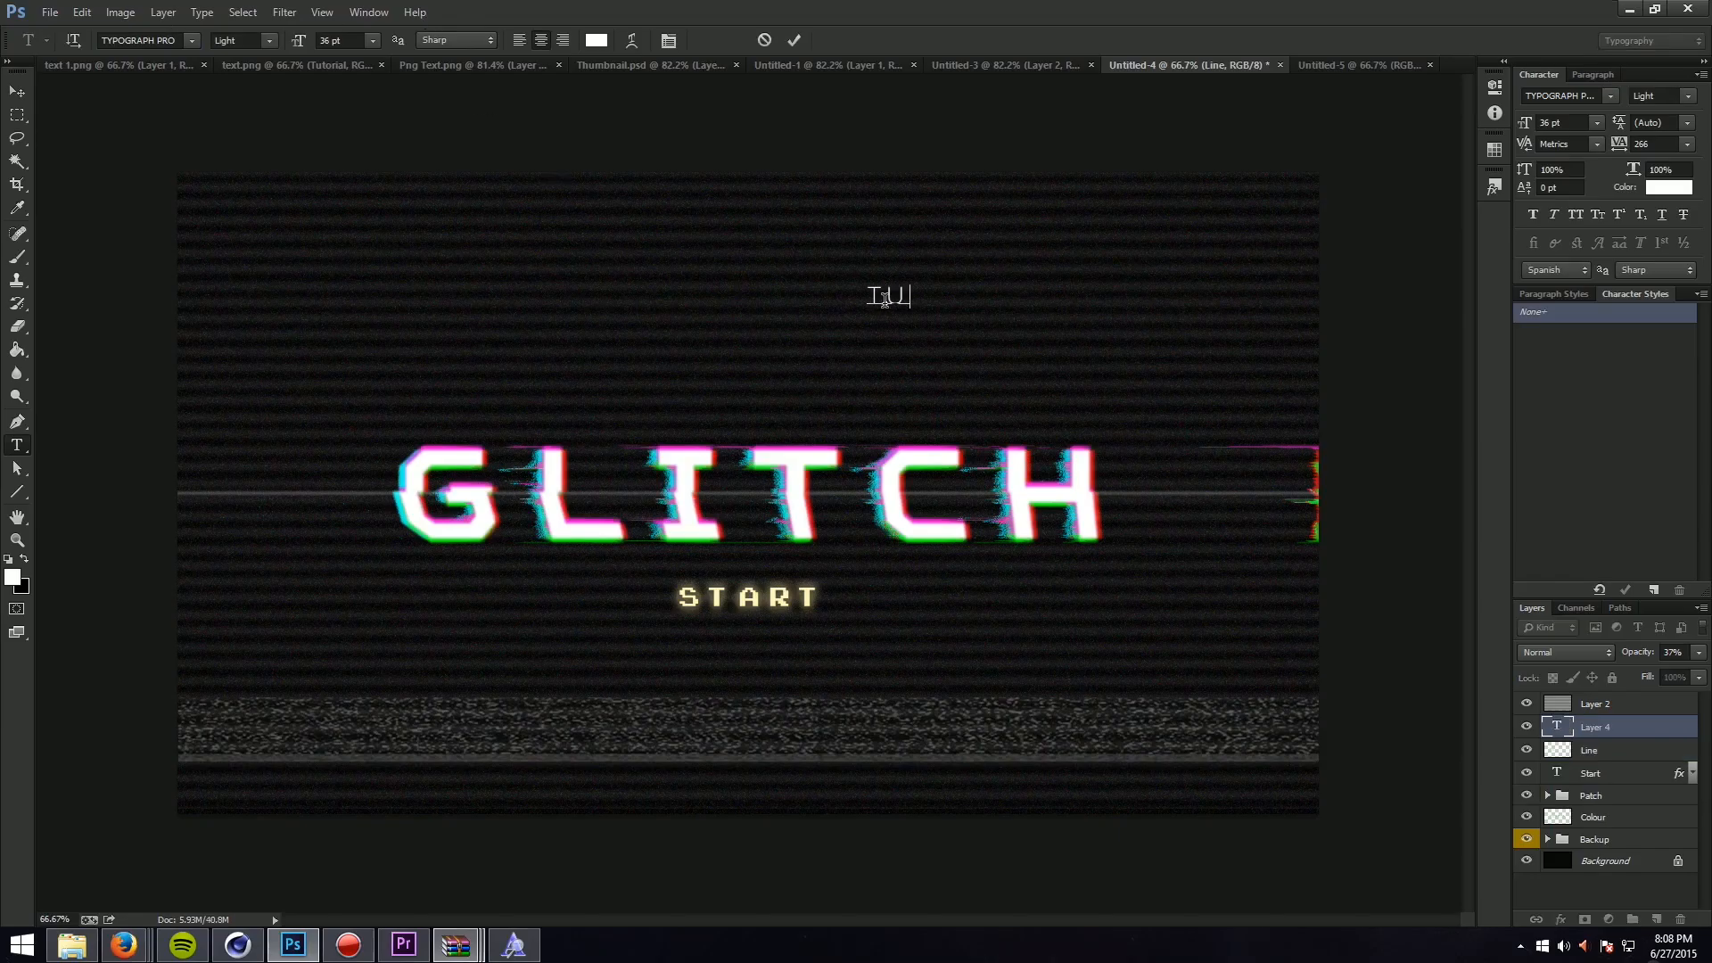
pyautogui.press('BackSpace')
pyautogui.press('BackSpace')
pyautogui.press('BackSpace')
pyautogui.press('BackSpace')
pyautogui.press('BackSpace')
pyautogui.press('BackSpace')
pyautogui.press('BackSpace')
pyautogui.write('BY: ACEDESIGN')
pyautogui.hotkey('ctrl', 'Return')
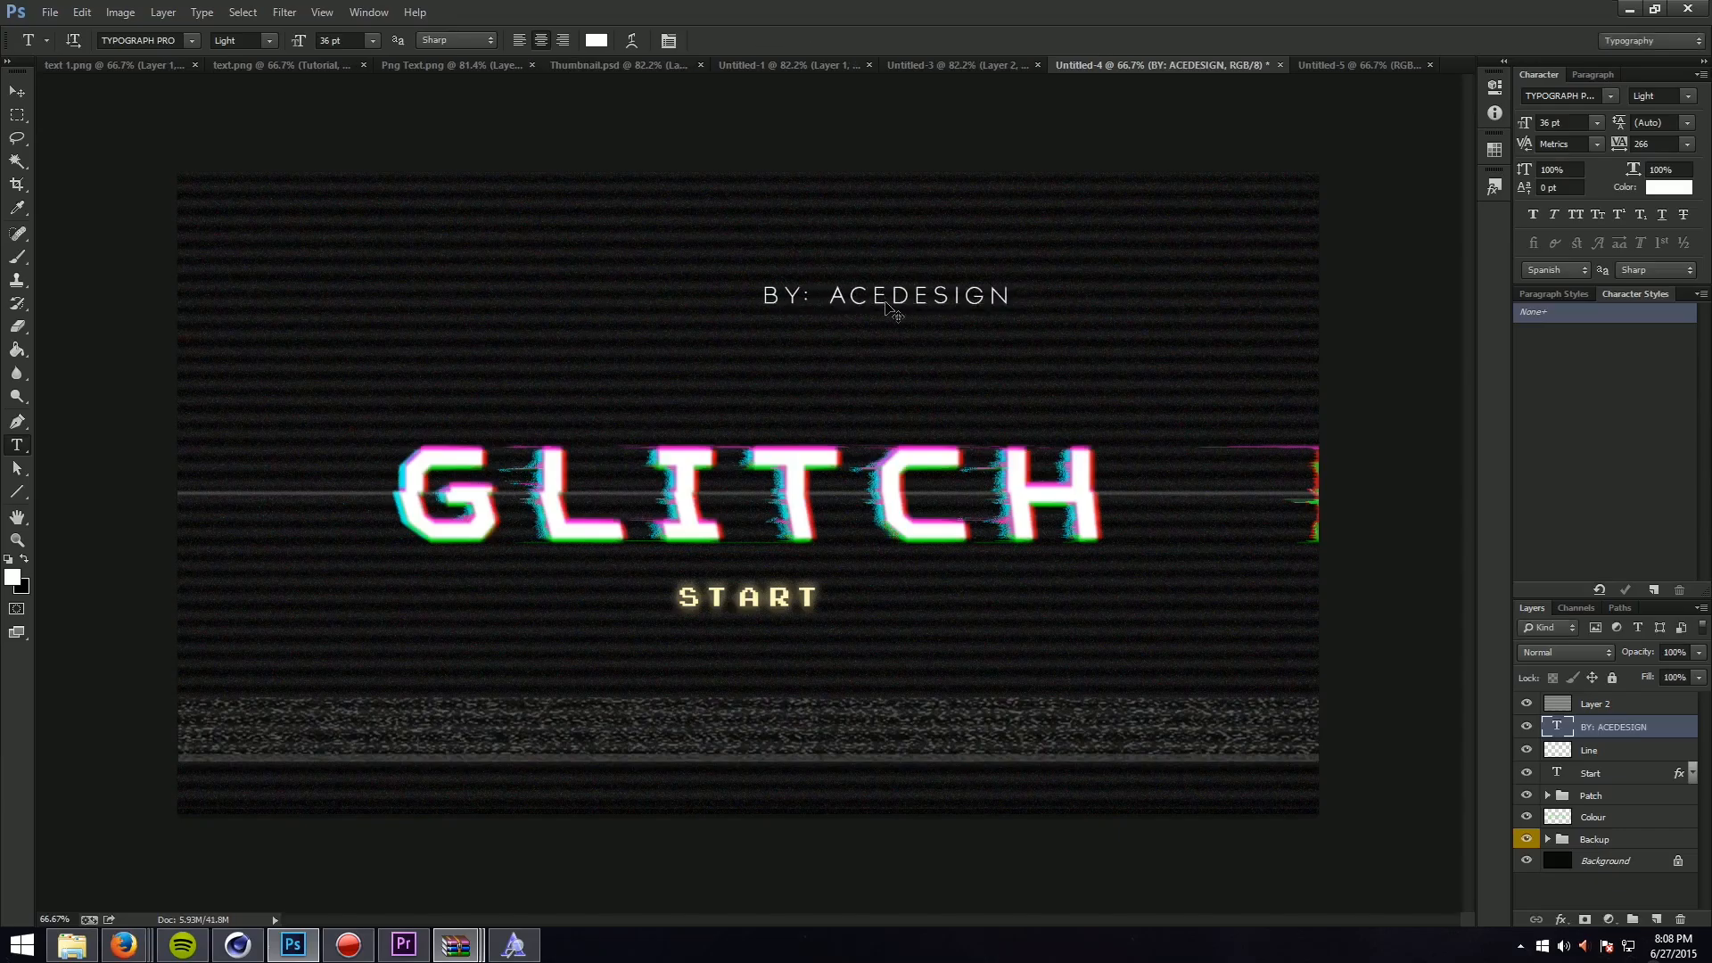
# Step: Move the "BY: ACEDESIGN" text into the upper-right corner of the canvas
pyautogui.hotkey('ctrl', 't')
pyautogui.moveTo(936, 295); pyautogui.dragTo(1232, 193)
pyautogui.press('Return')
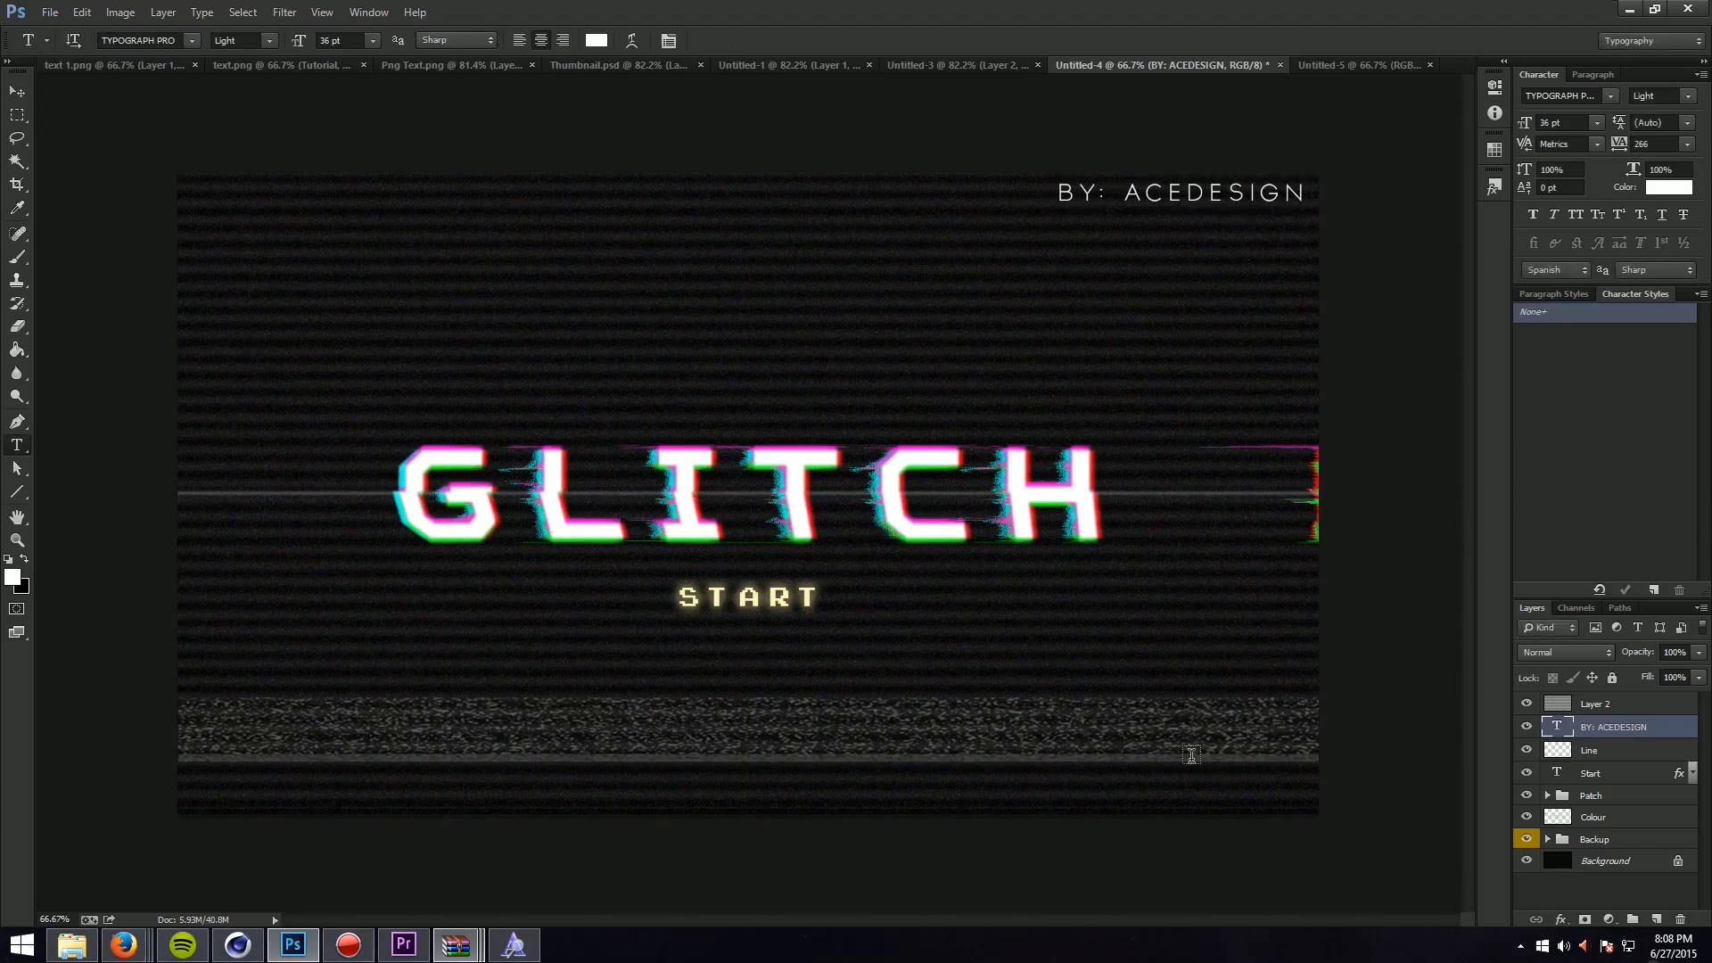
# Step: Create a new layer, select a rectangle around the "BY: ACEDESIGN" text, and make black the foreground colour
pyautogui.click(1656, 920)
pyautogui.press('m')
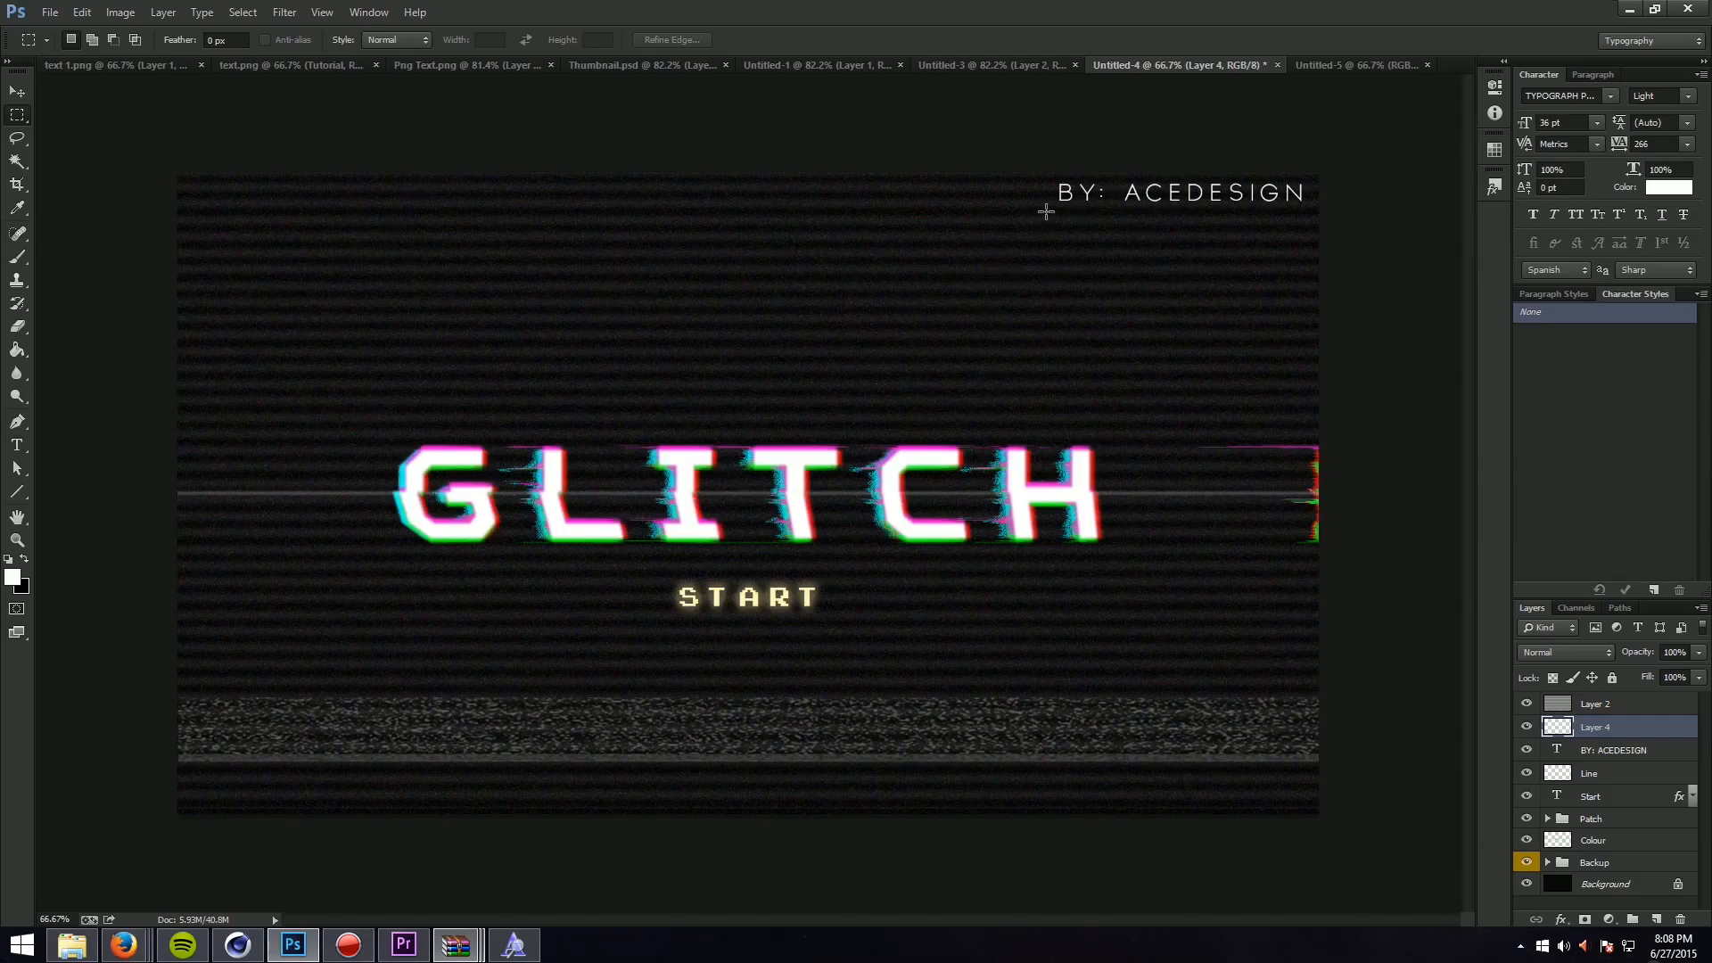
pyautogui.moveTo(1052, 172); pyautogui.dragTo(1320, 209)
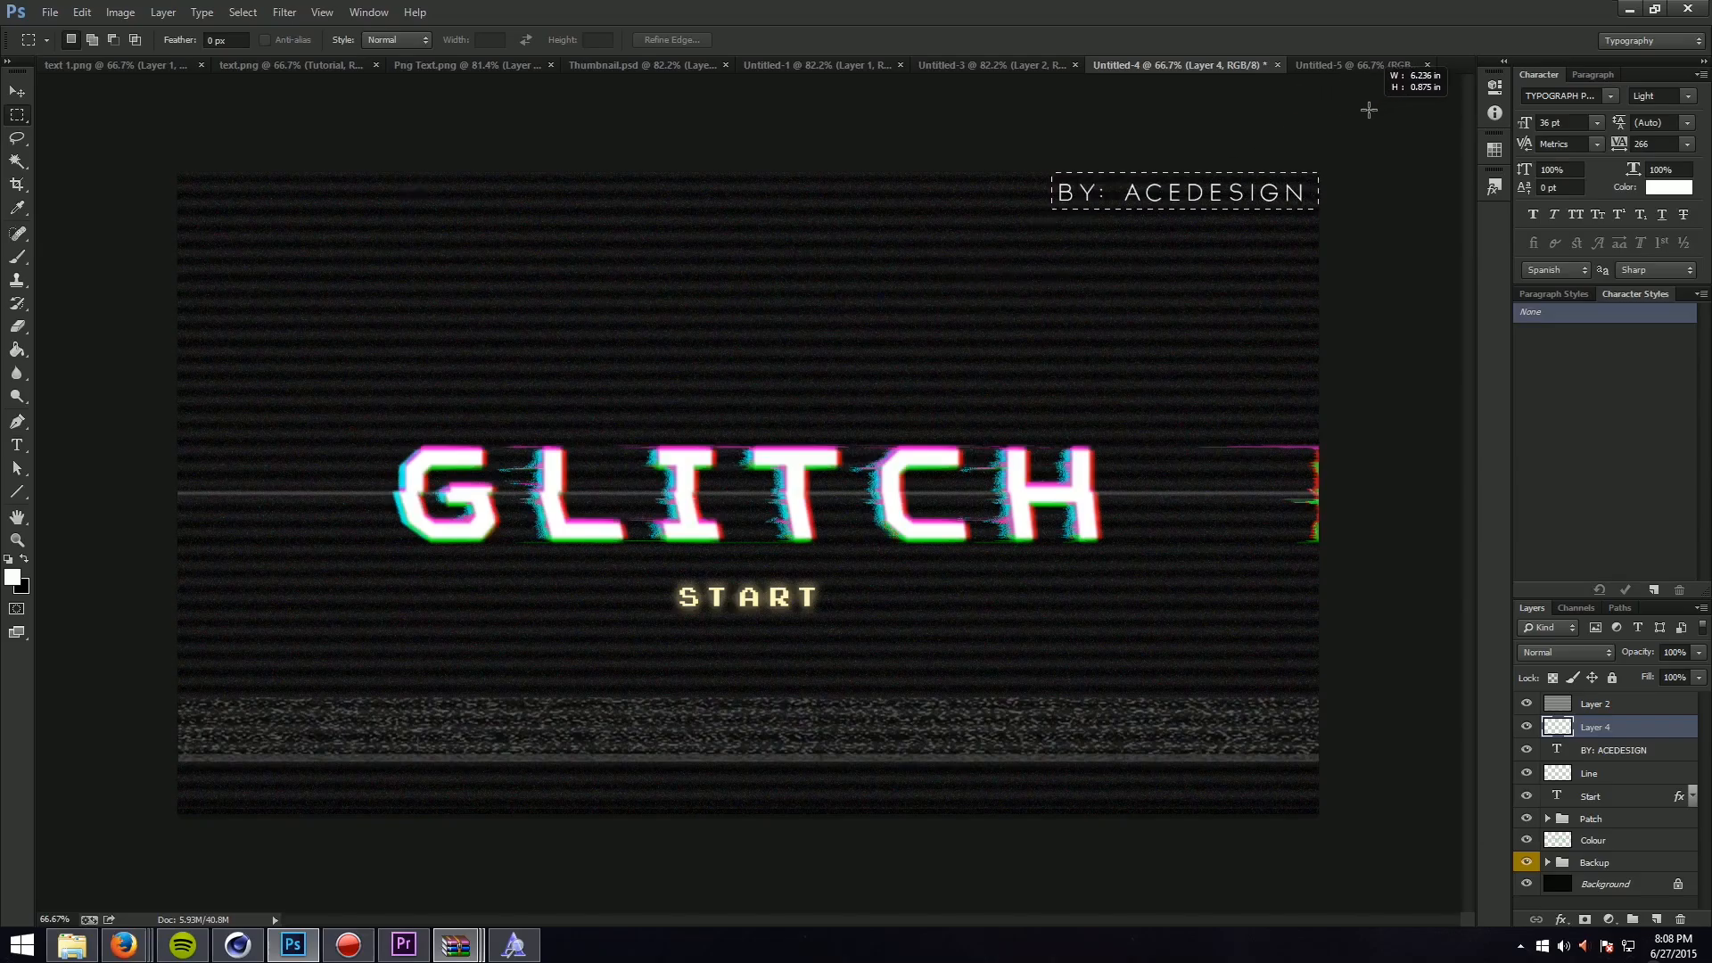
pyautogui.click(22, 562)
pyautogui.hotkey('ctrl', 'd')
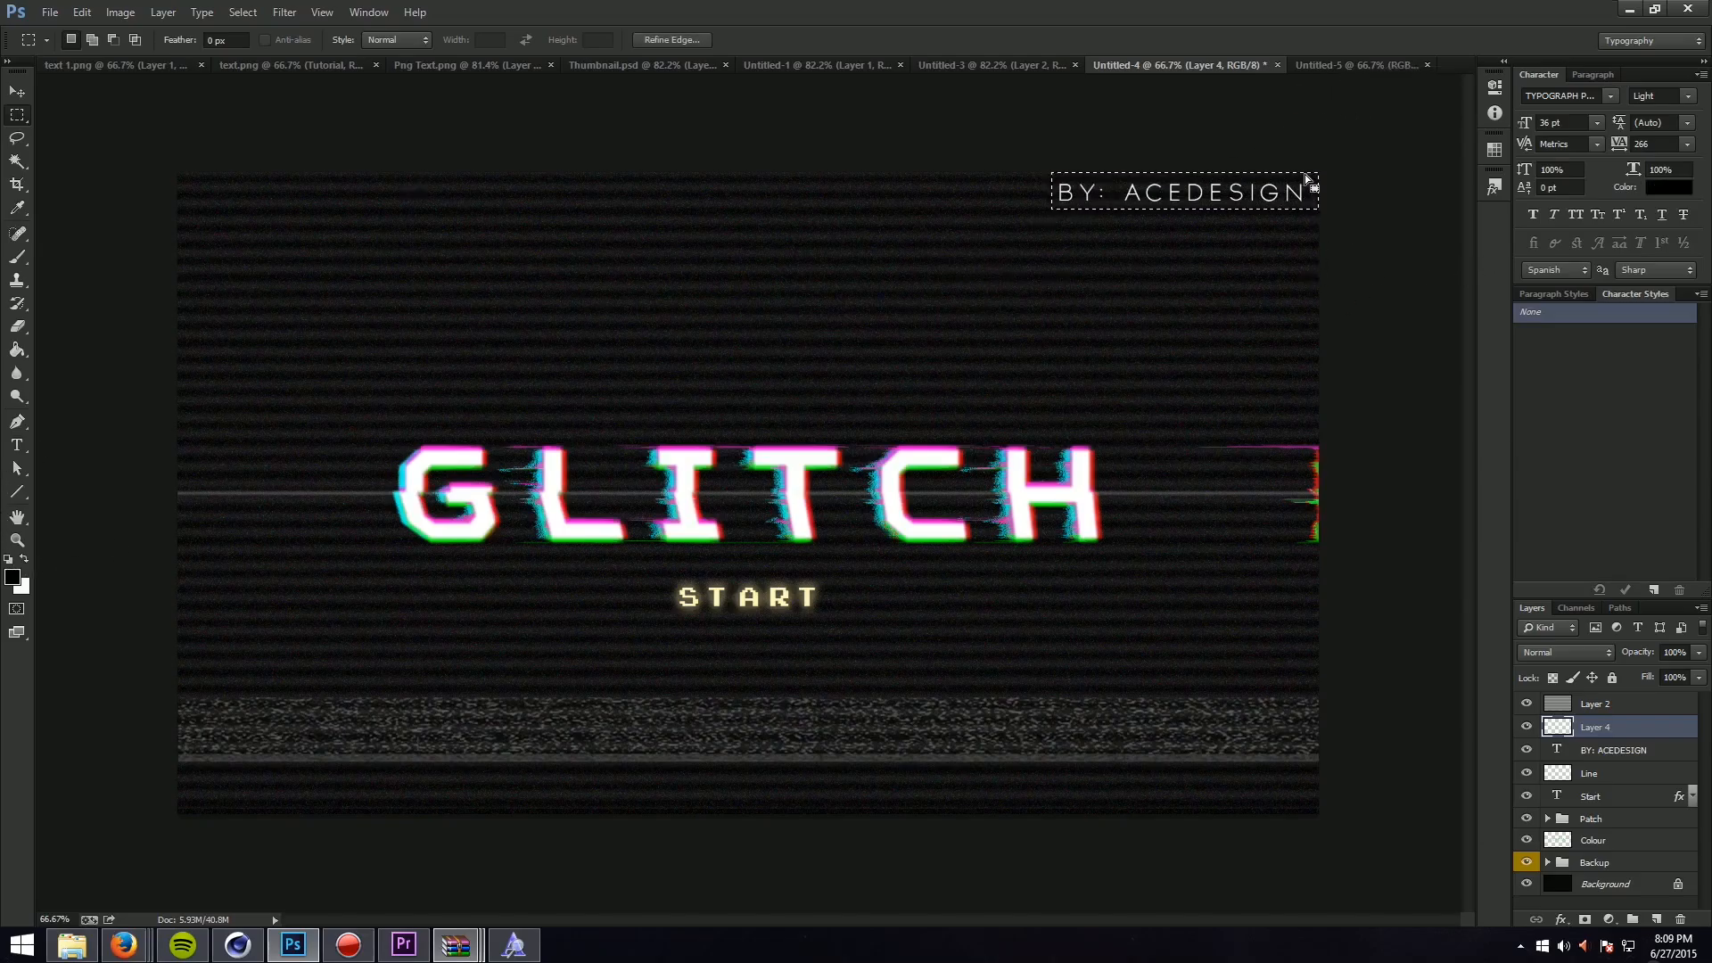
pyautogui.press('g')
pyautogui.click(1306, 192)
pyautogui.hotkey('ctrl', 'z')
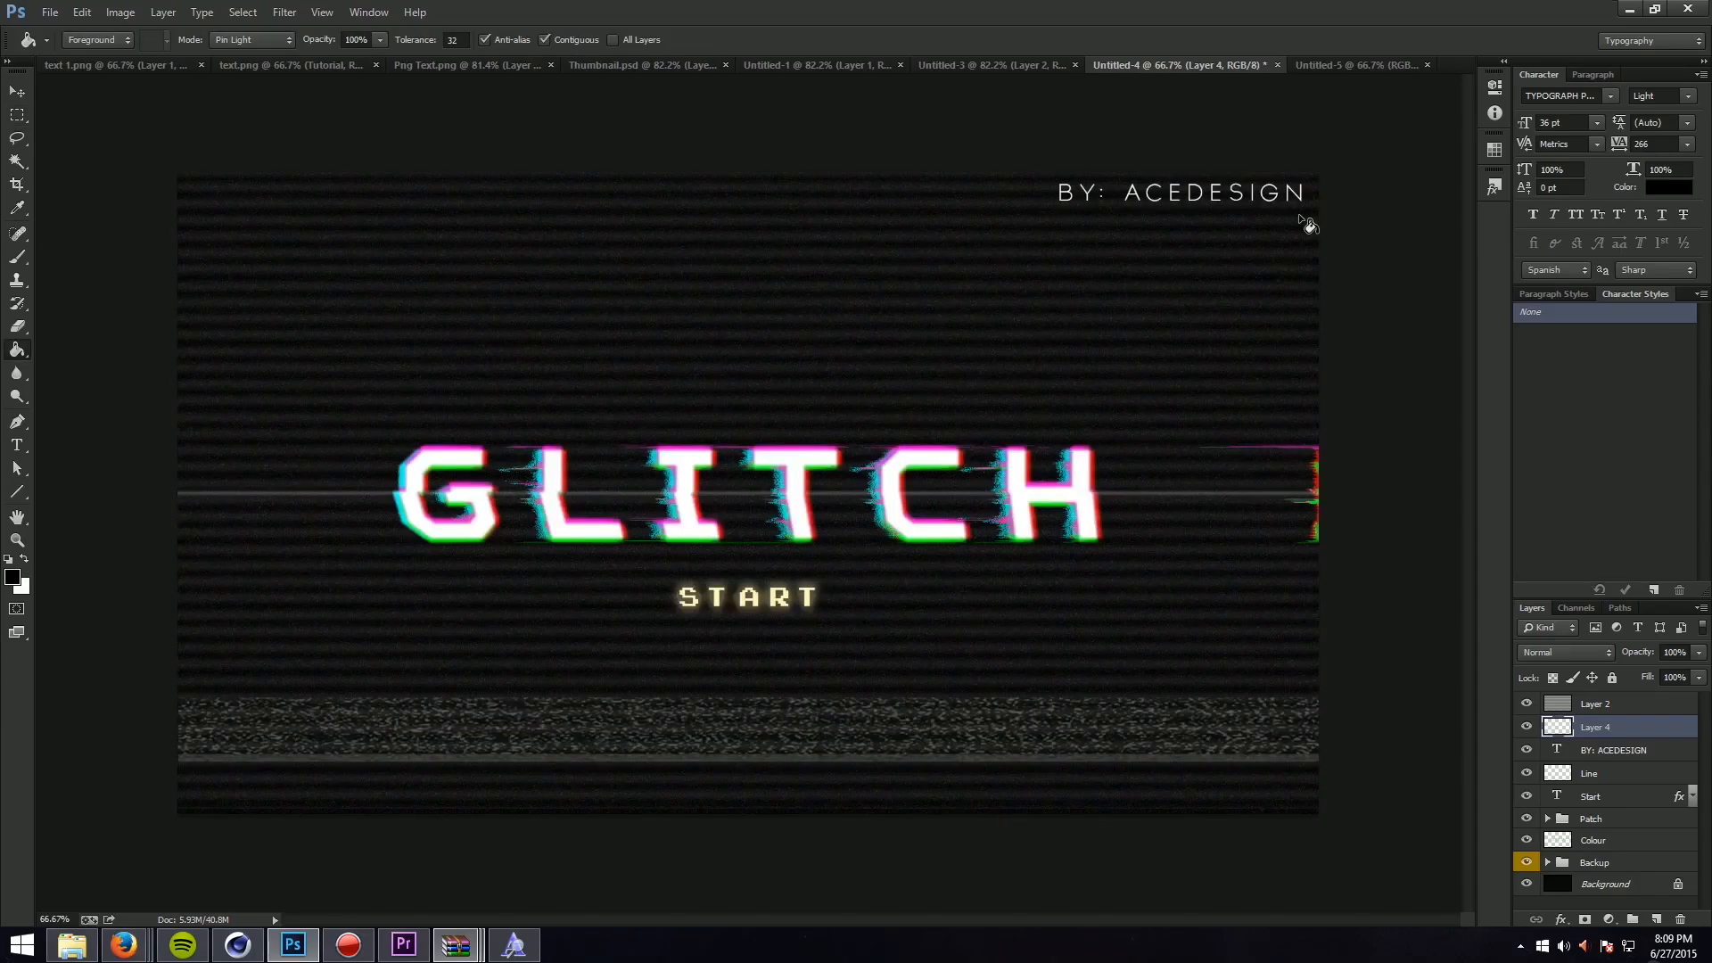
pyautogui.hotkey('ctrl', 'z')
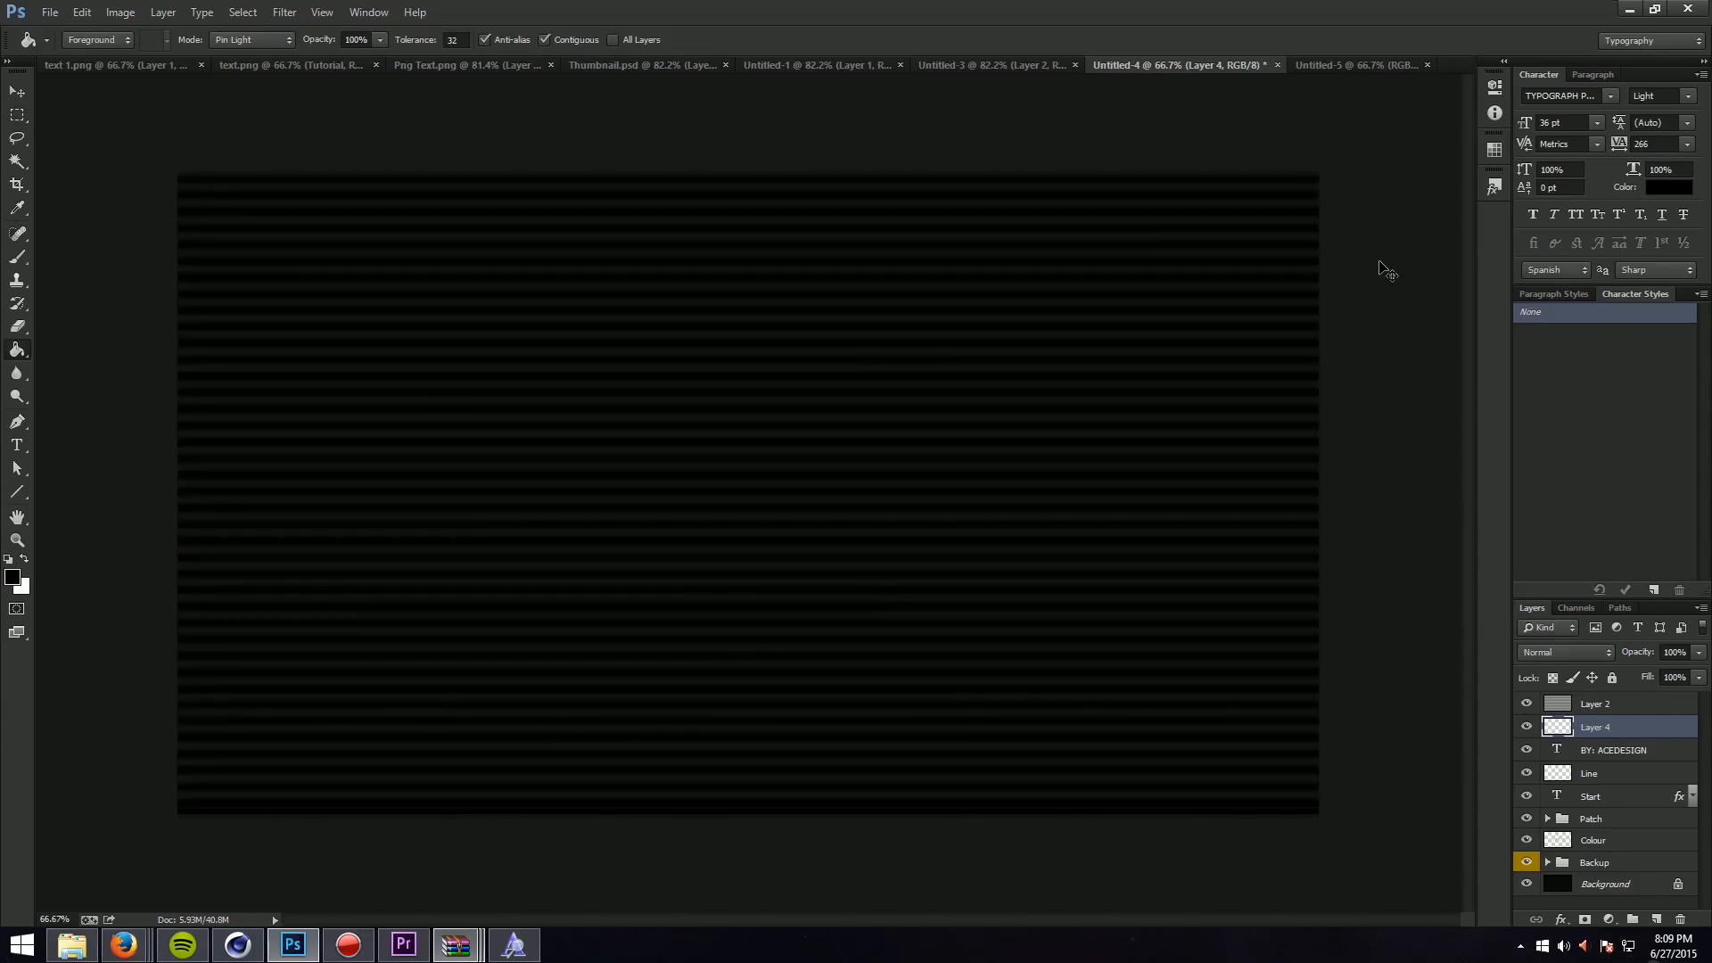
pyautogui.hotkey('ctrl', 'alt', 'z')
pyautogui.hotkey('ctrl', 'alt', 'z')
# Step: Fill the rectangular selection with black, deselect it, and place its layer beneath the "BY: ACEDESIGN" text layer
pyautogui.click(1308, 195)
pyautogui.hotkey('ctrl', 'd')
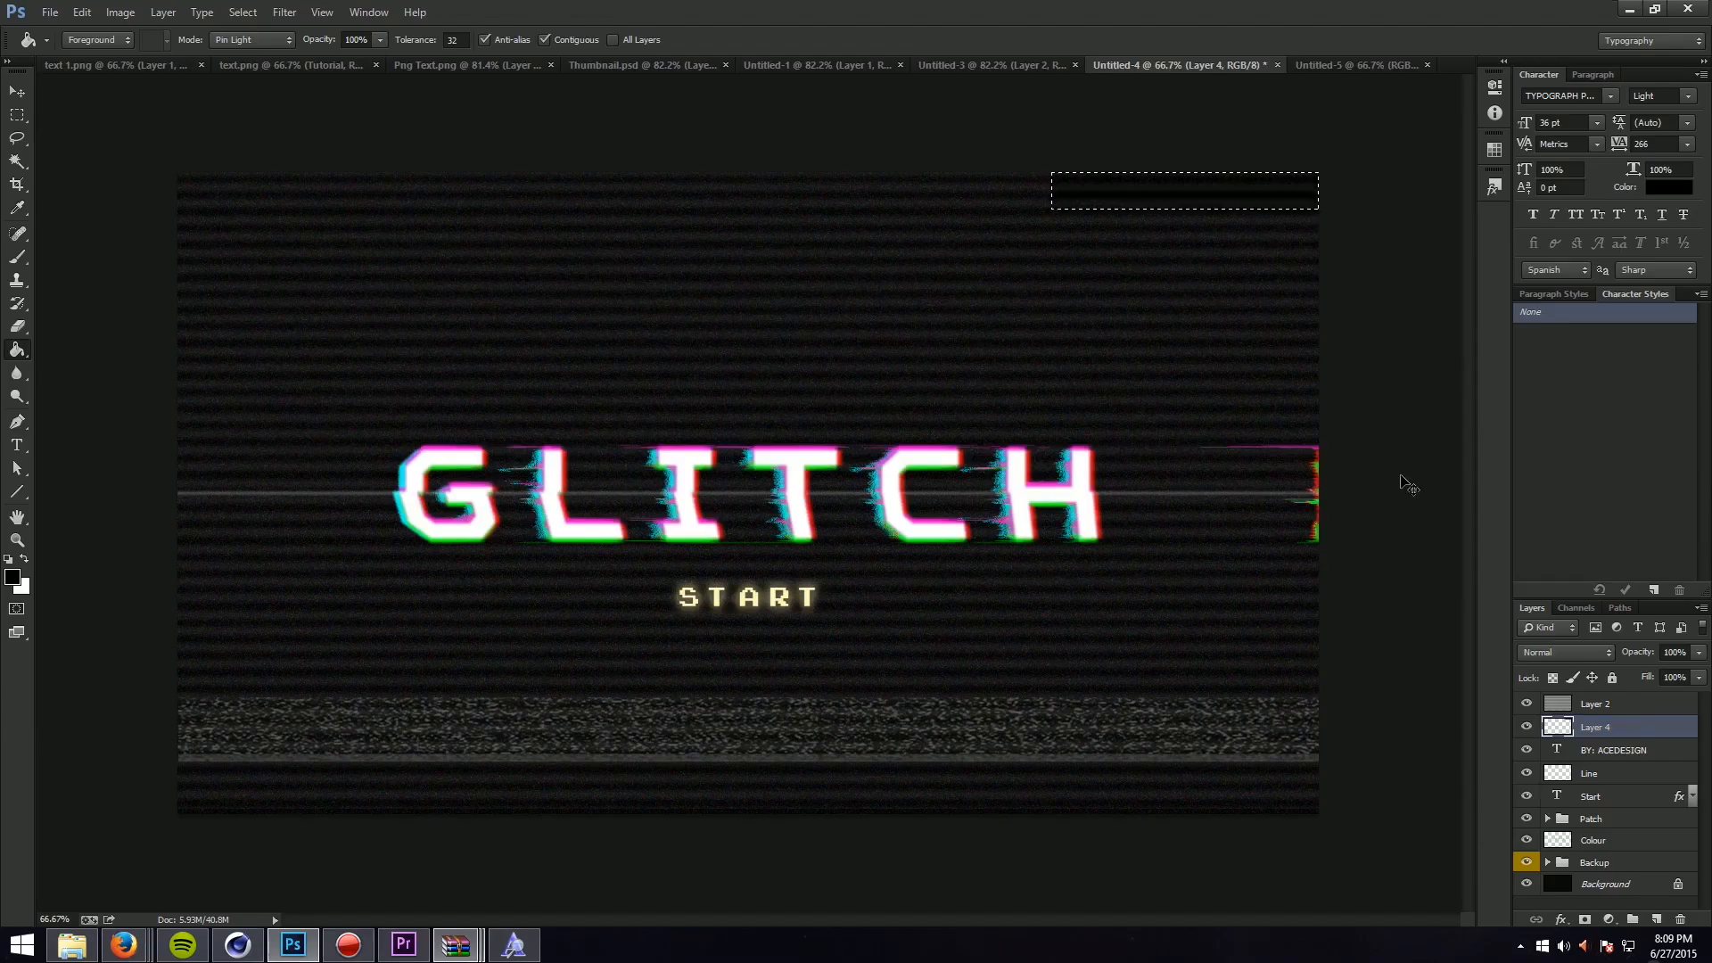
pyautogui.moveTo(1577, 745); pyautogui.dragTo(1579, 763)
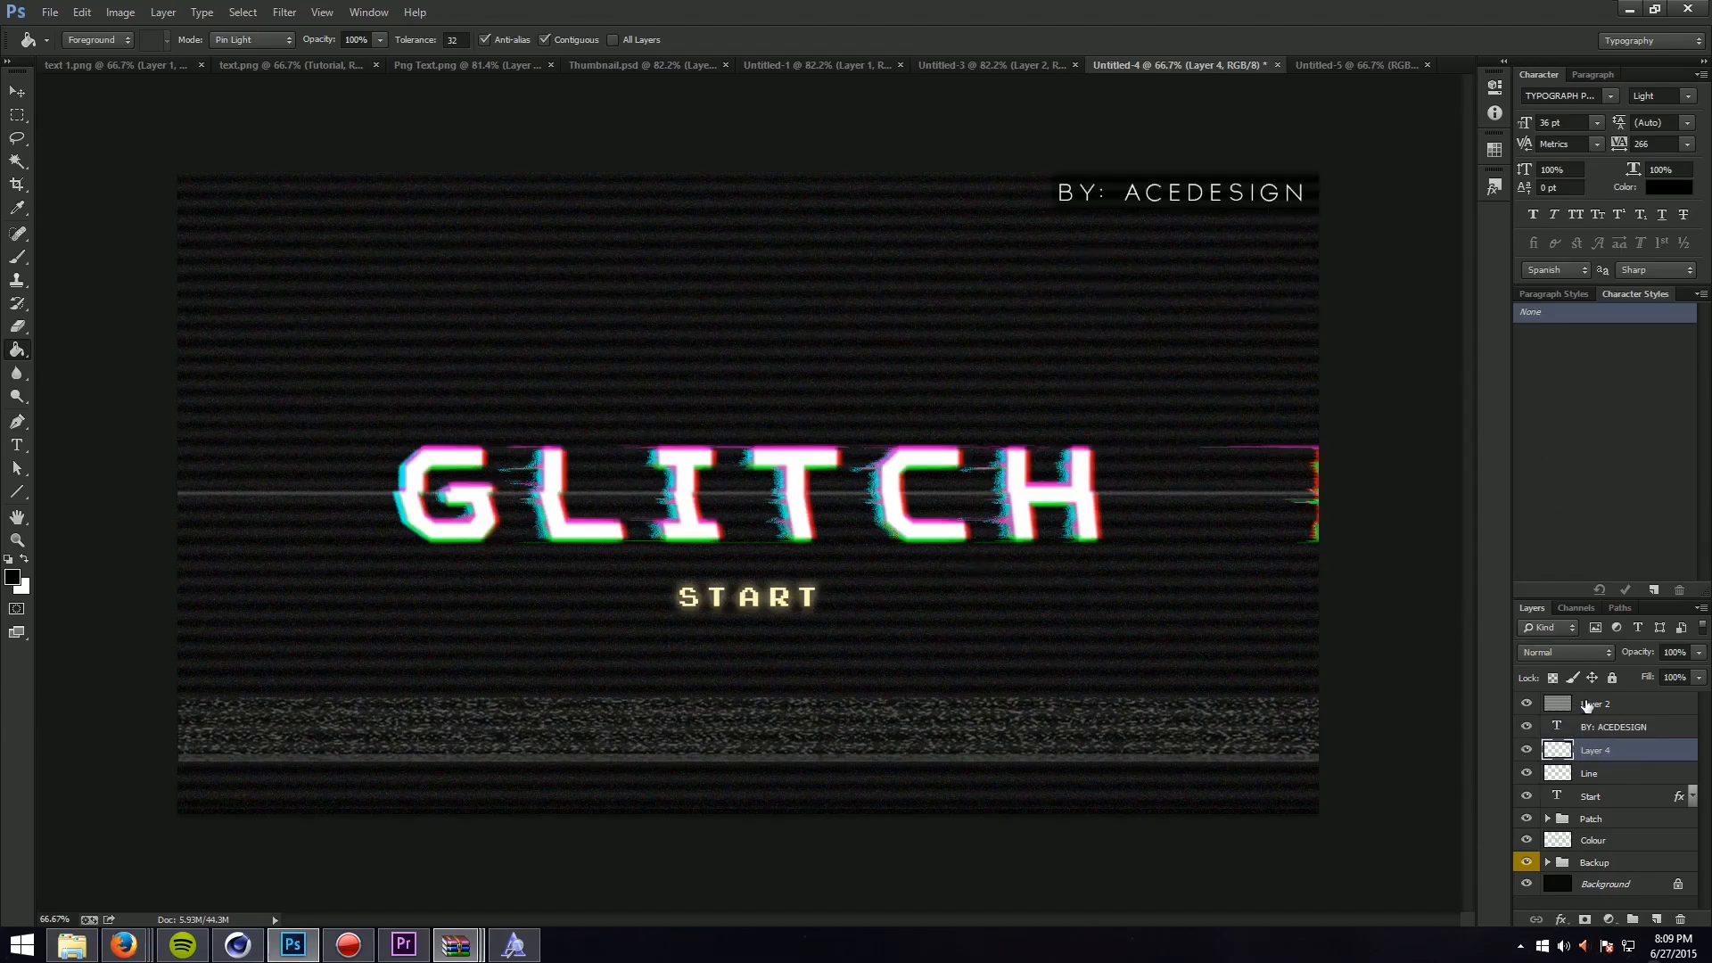
# Step: Nudge the "BY: ACEDESIGN" text slightly to the right over its black box
pyautogui.click(1610, 727)
pyautogui.hotkey('ctrl', 't')
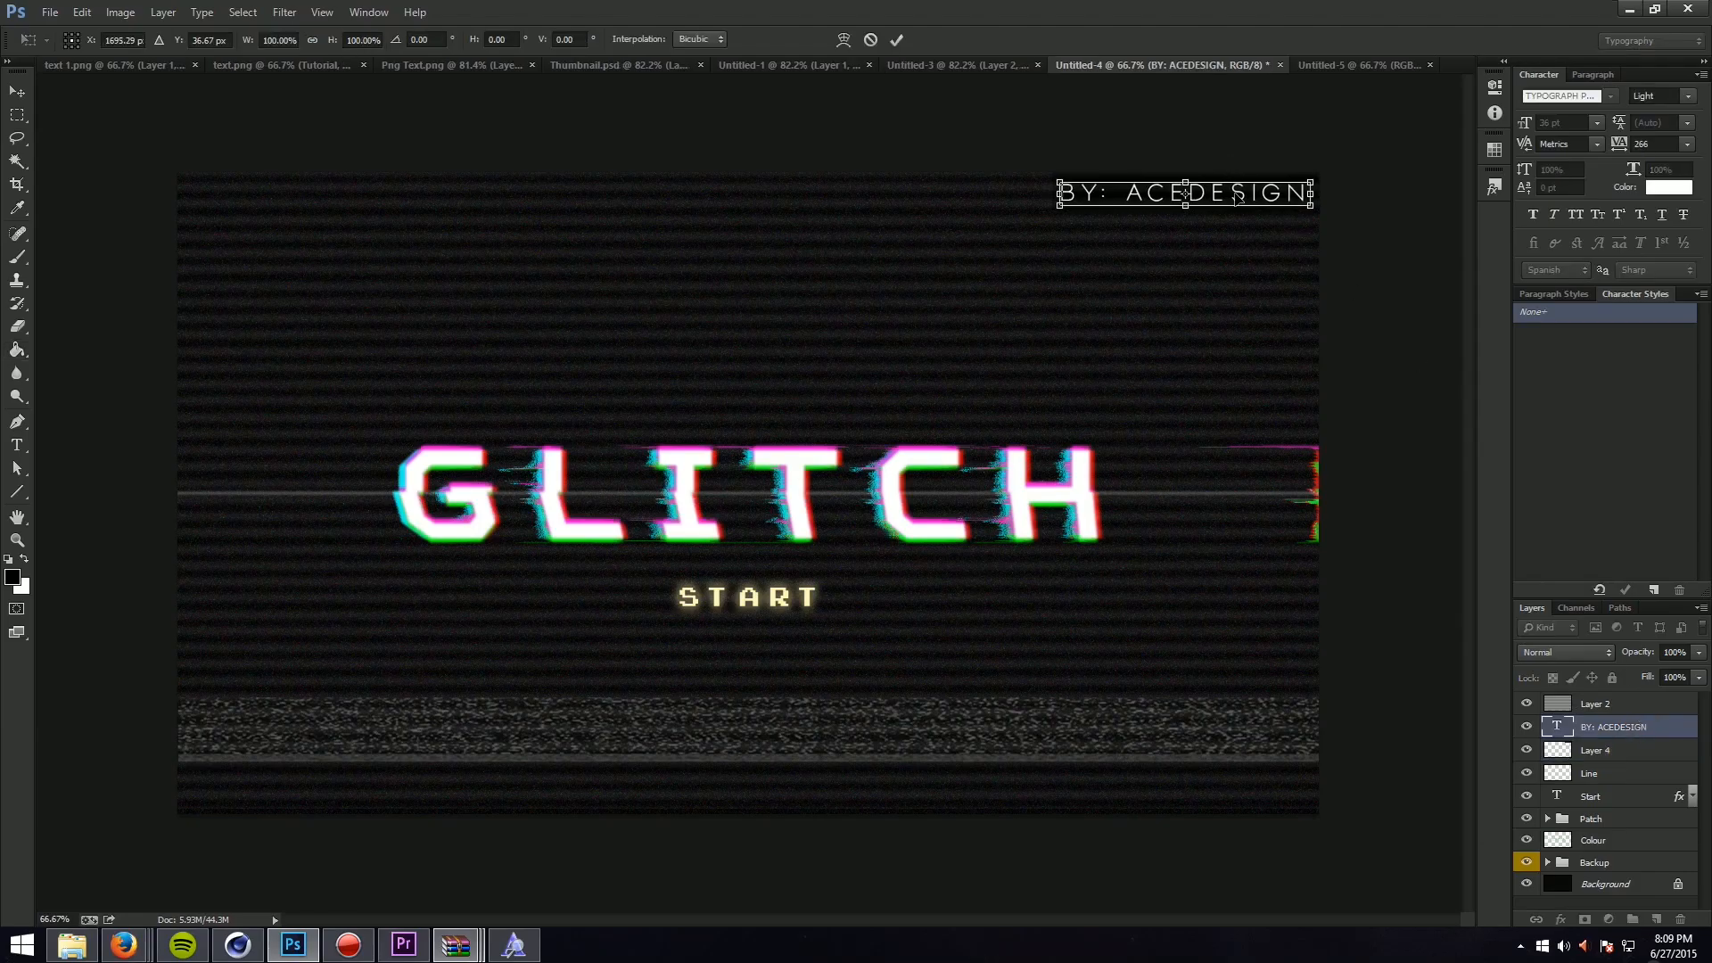
pyautogui.press('Return')
# Step: Try a font size of 26 pt on the "DESIGN" part of the credit text, then undo it
pyautogui.press('t')
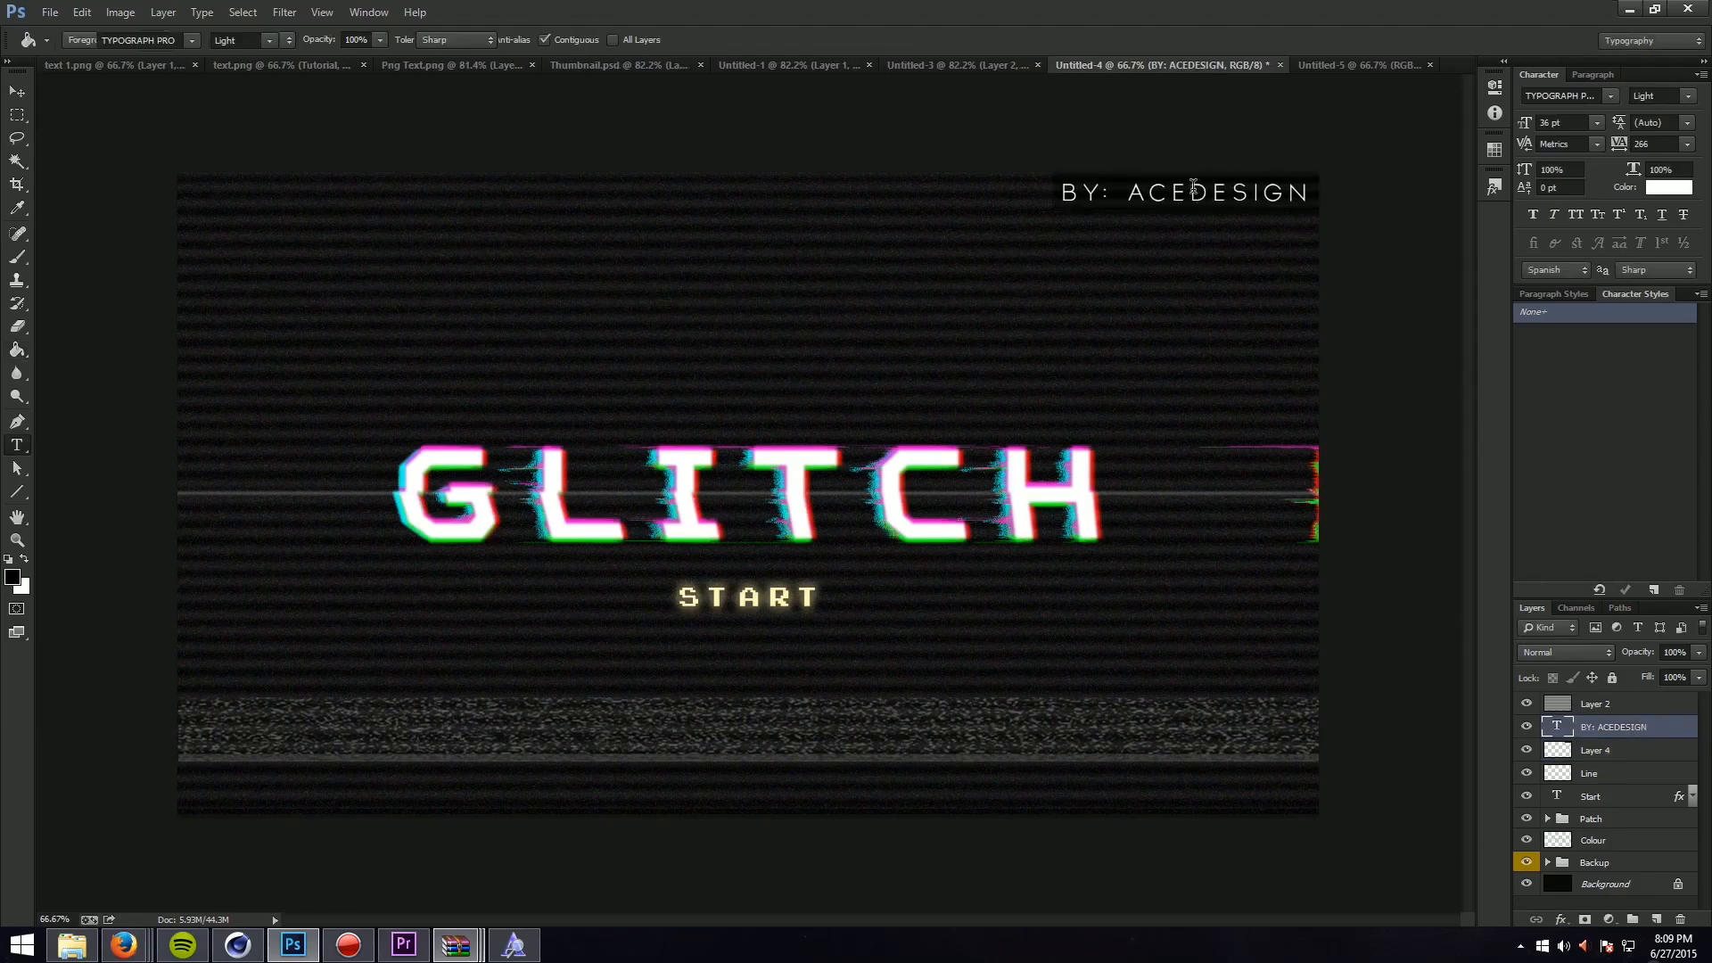
pyautogui.moveTo(1192, 193); pyautogui.dragTo(1313, 194)
pyautogui.moveTo(1528, 128); pyautogui.dragTo(1521, 123)
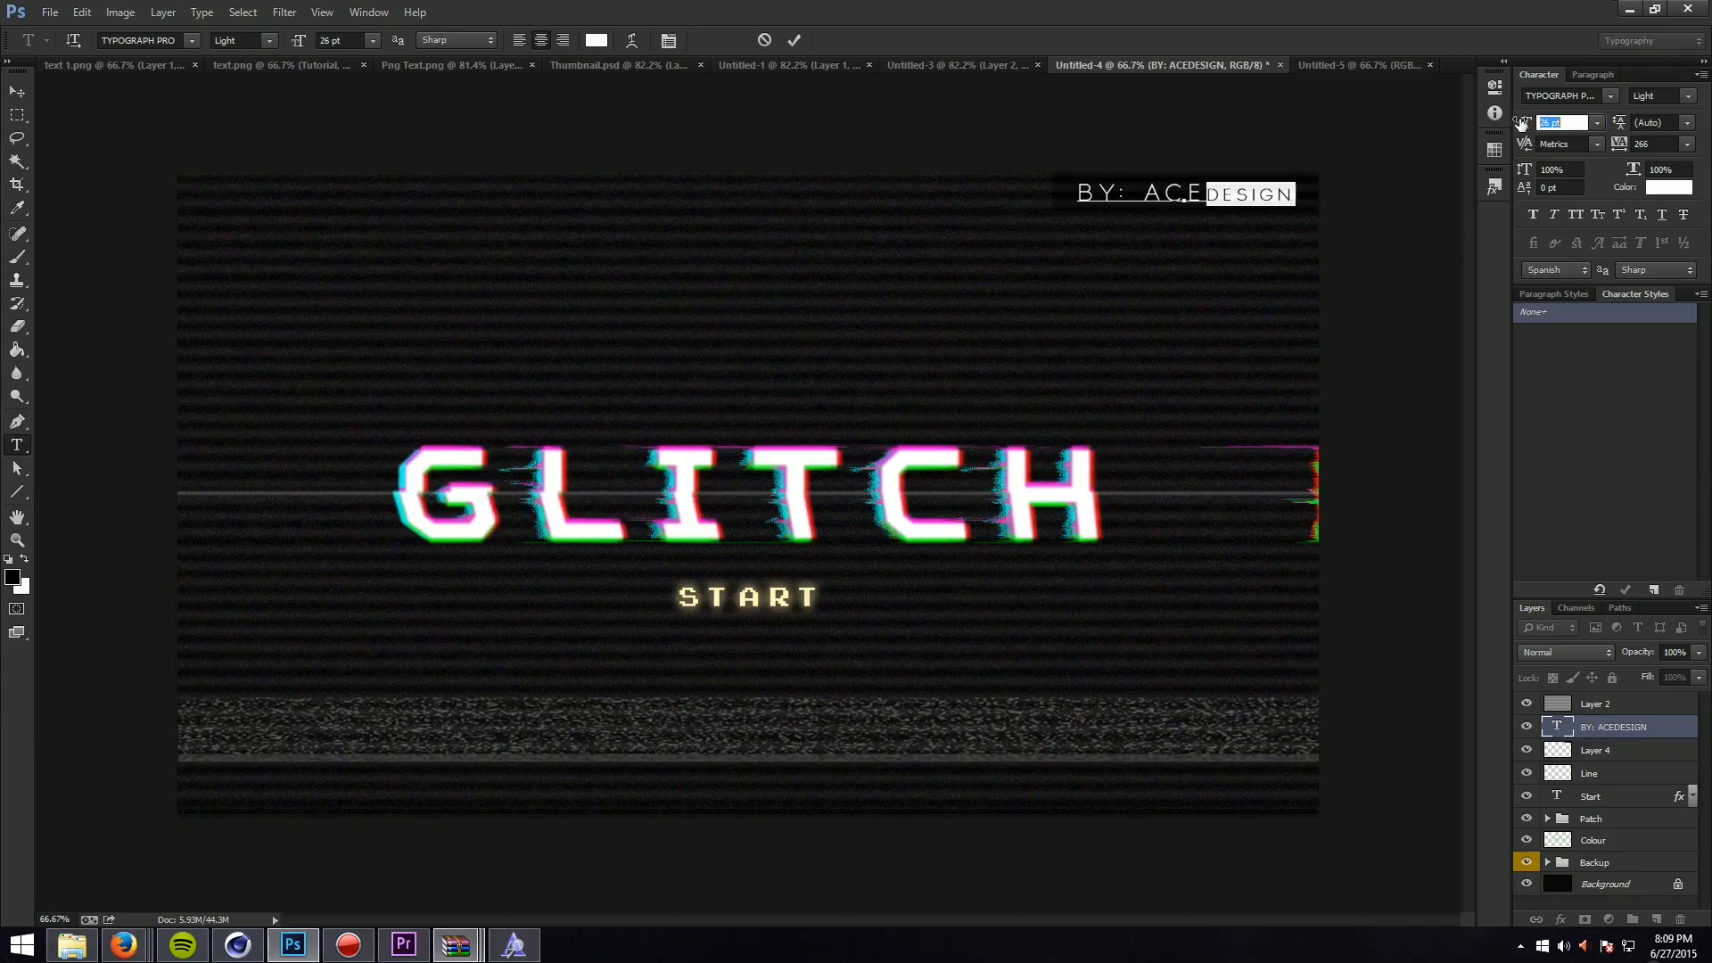
pyautogui.hotkey('ctrl', 'Return')
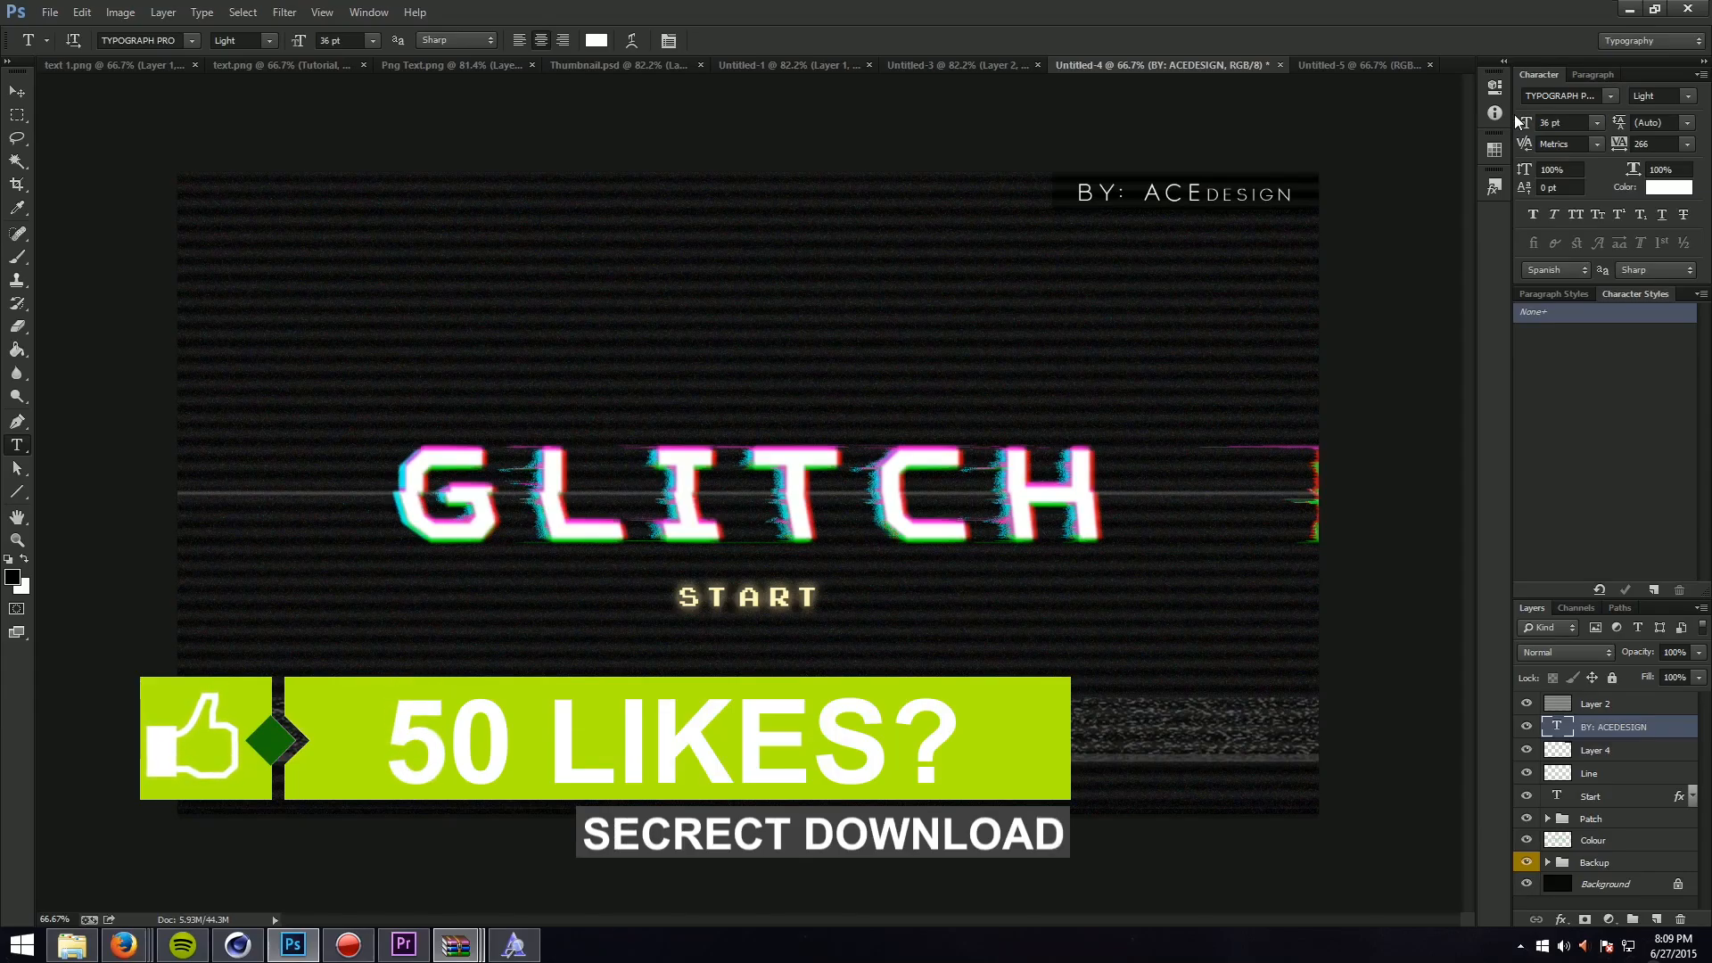
pyautogui.hotkey('ctrl', 'z')
# Step: Set the letters "ESIGN" in the credit text to 28 pt and commit the text edit
pyautogui.moveTo(1213, 194); pyautogui.dragTo(1314, 195)
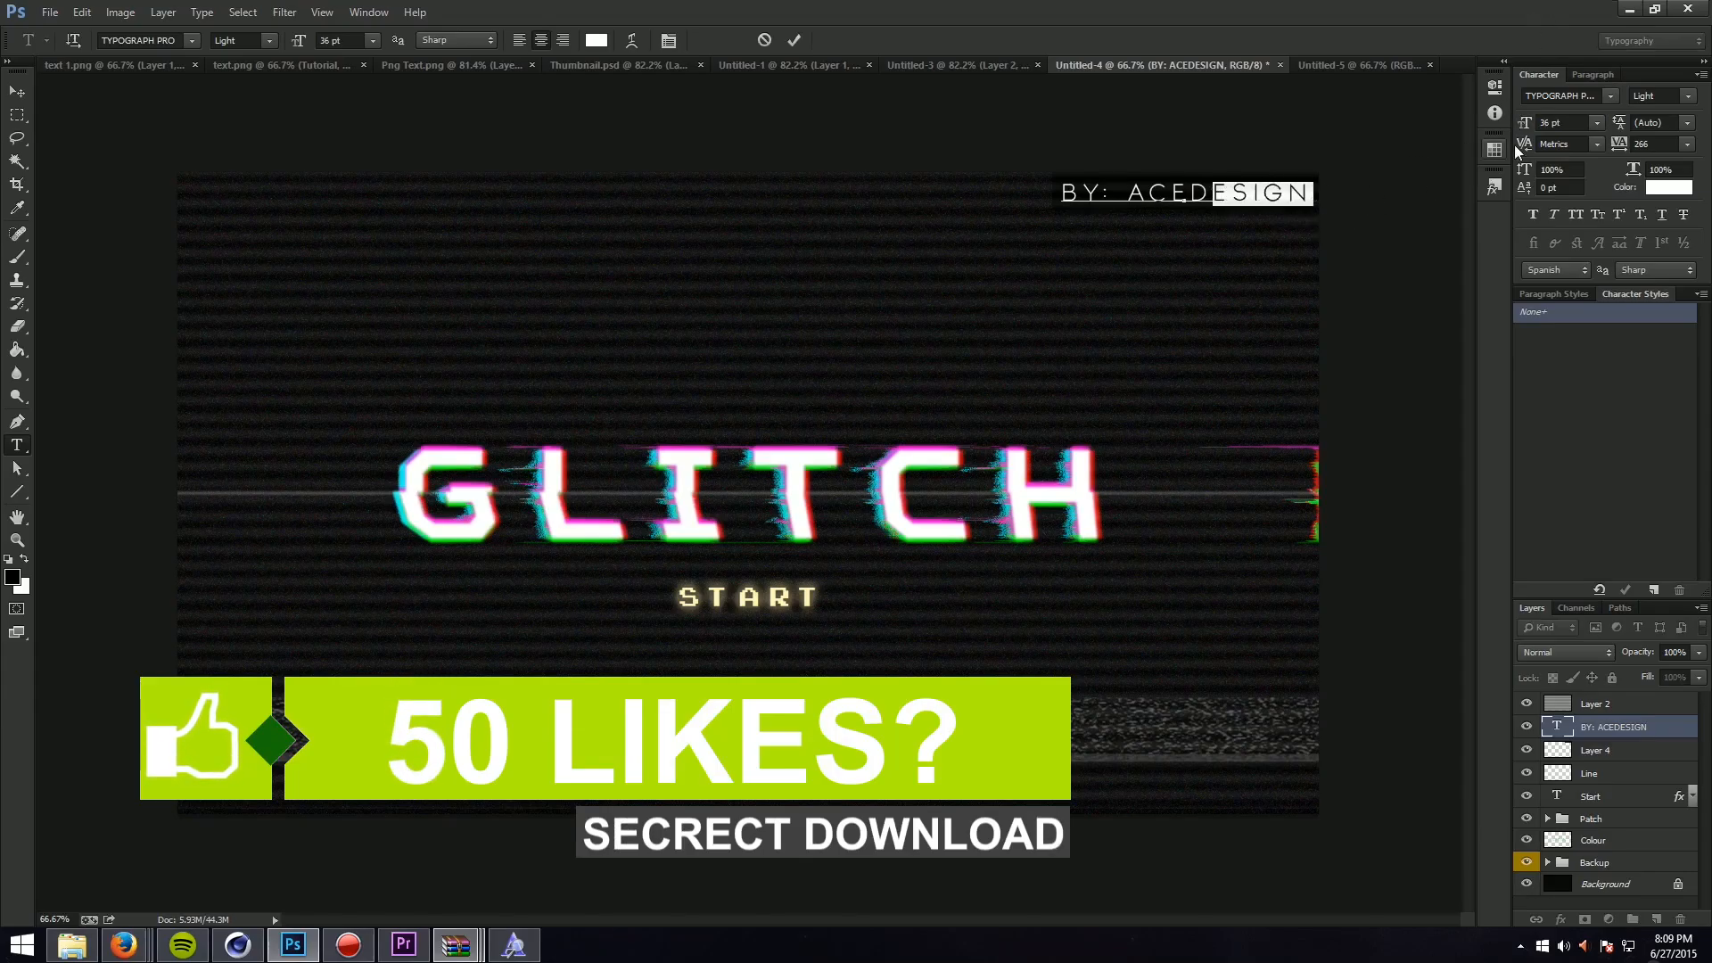
pyautogui.moveTo(1526, 126); pyautogui.dragTo(1522, 127)
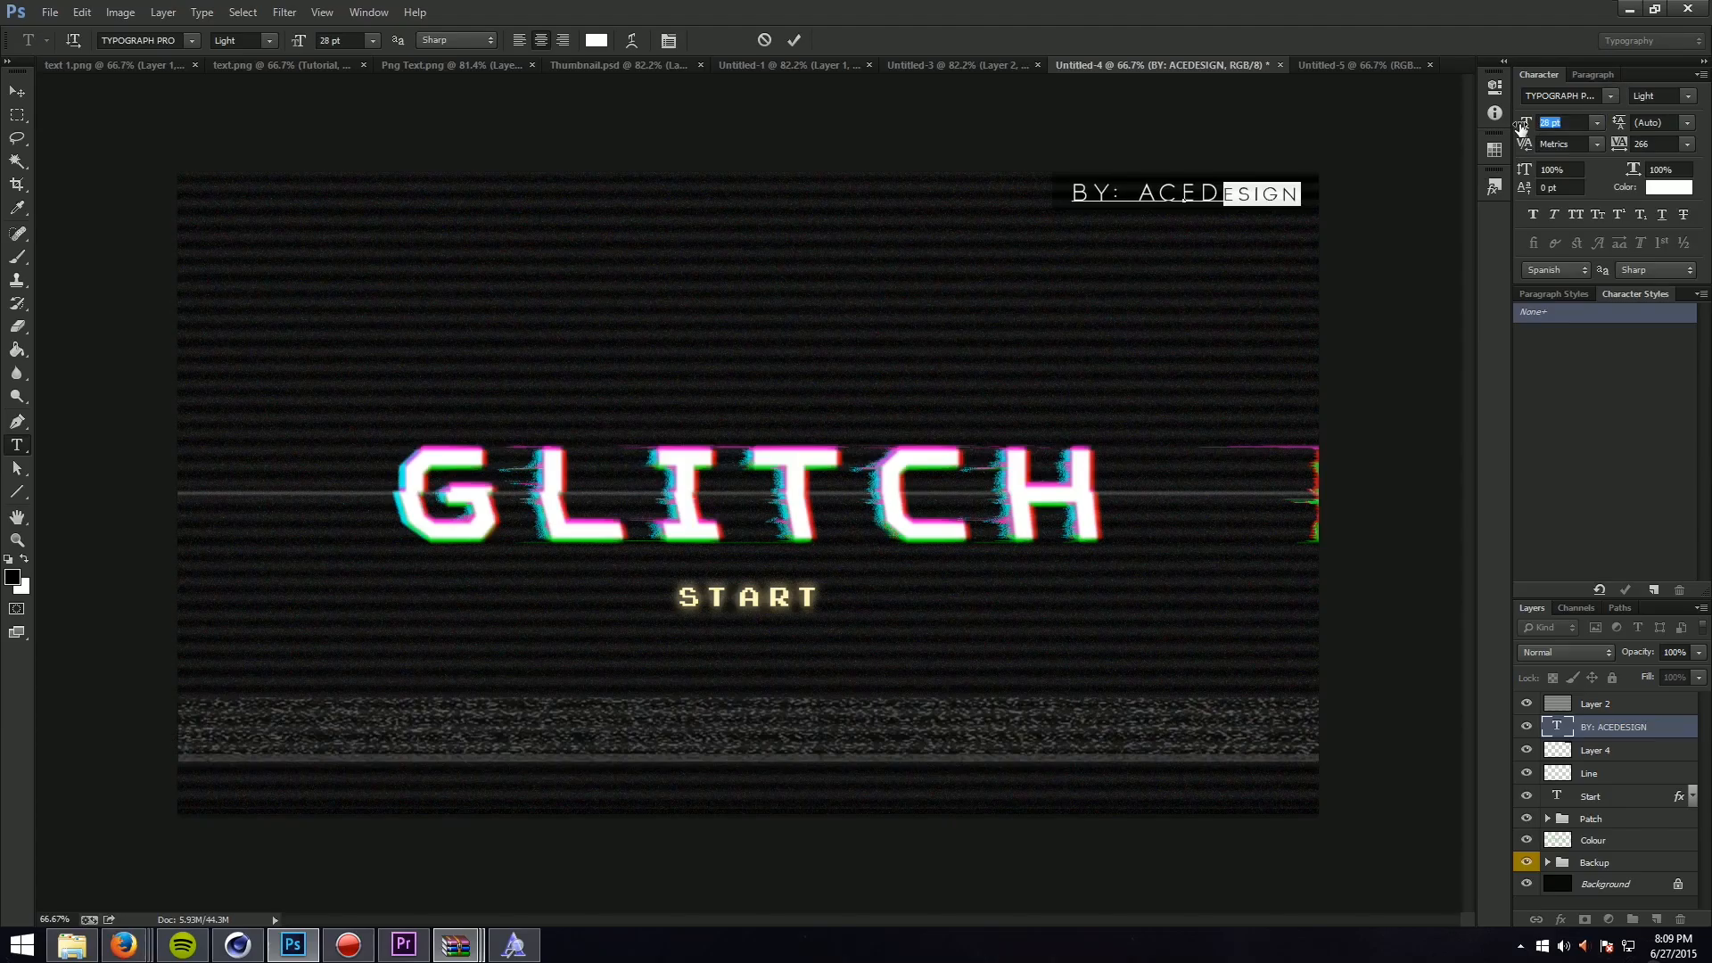
pyautogui.click(20, 93)
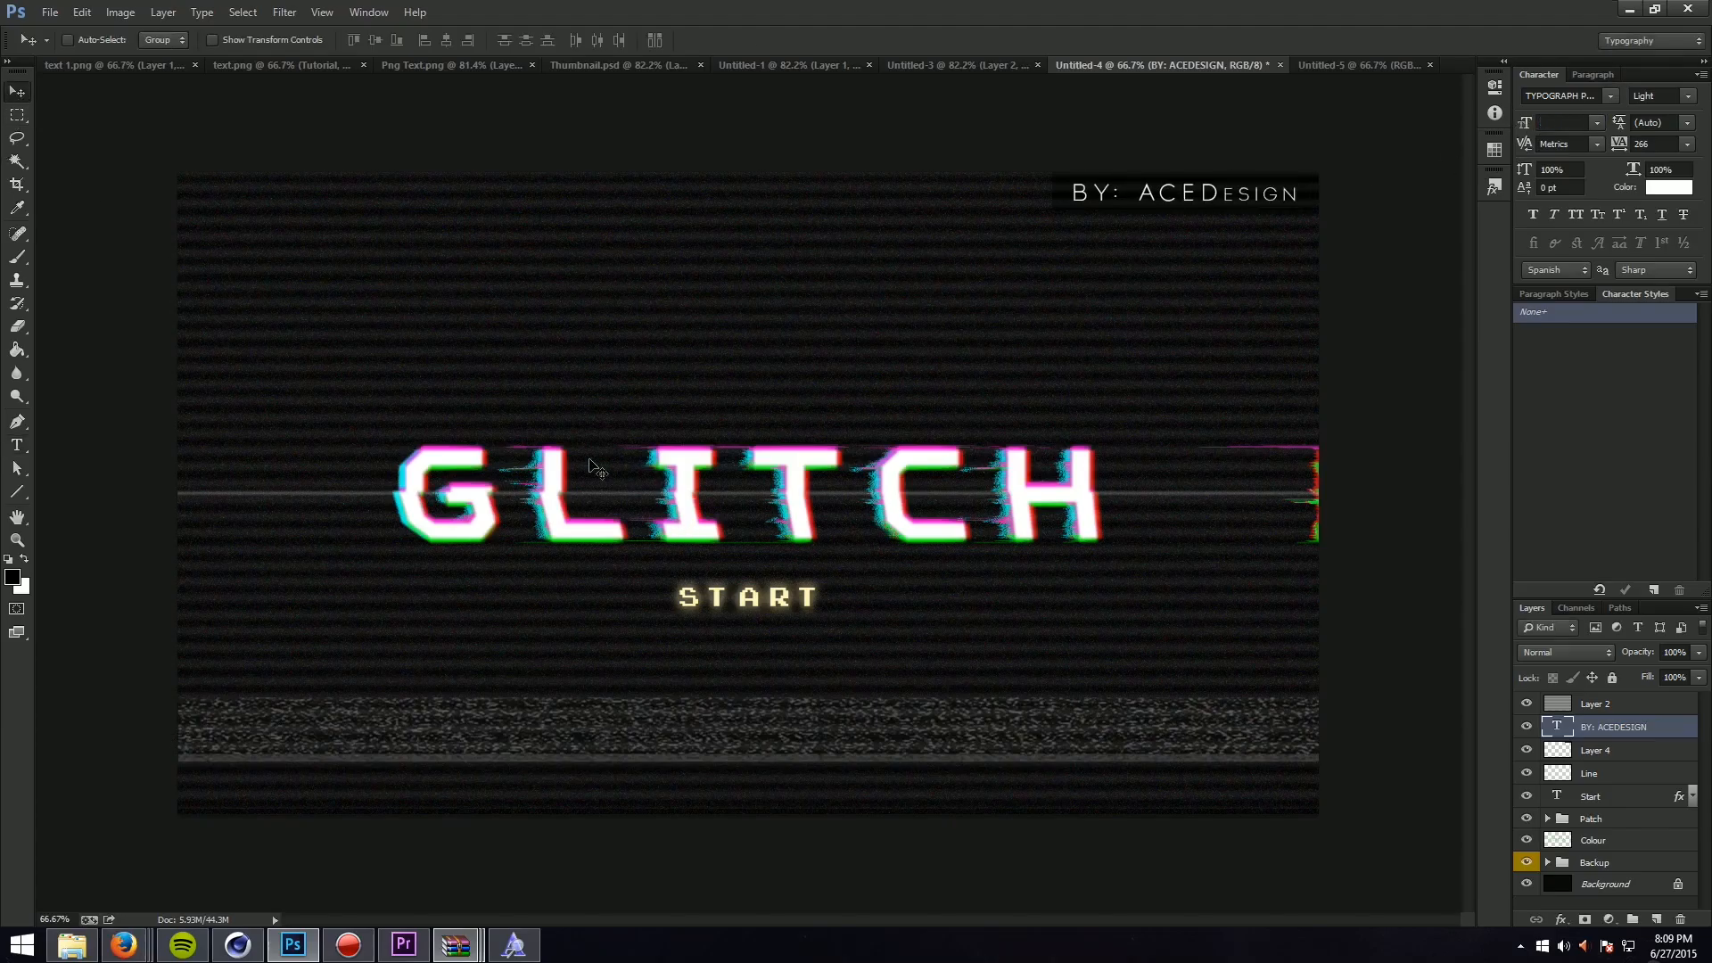